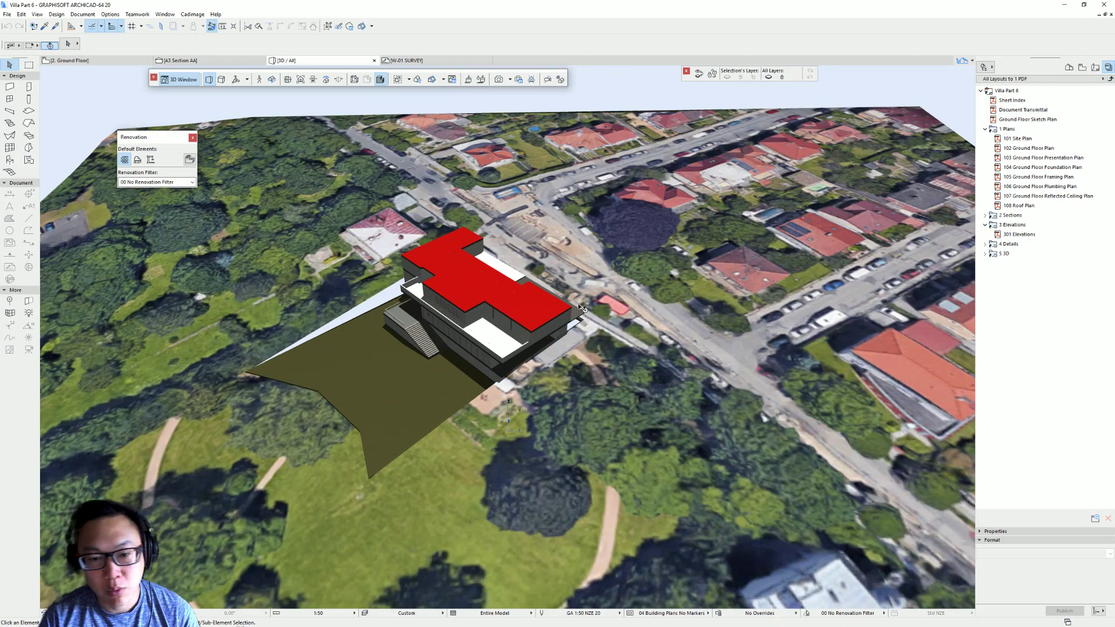
Examine the villa model and its ground slab from several sides in the 3D view.
key("ctrl+a")
middle_click_drag(438, 337, 685, 342, "shift")
key("Escape")
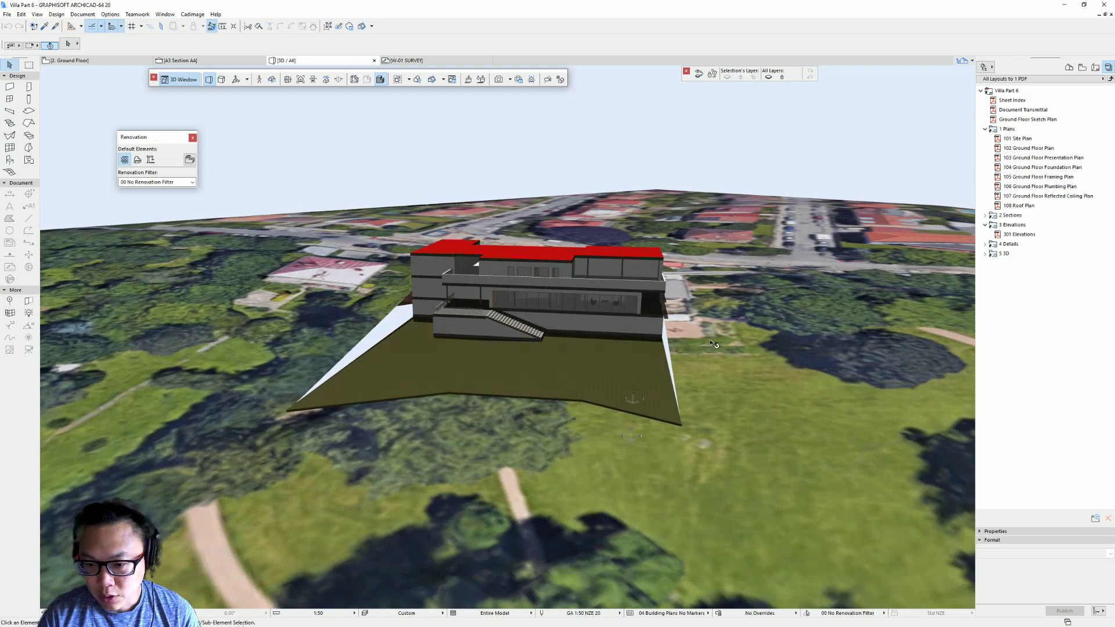
middle_click_drag(713, 356, 818, 314, "shift")
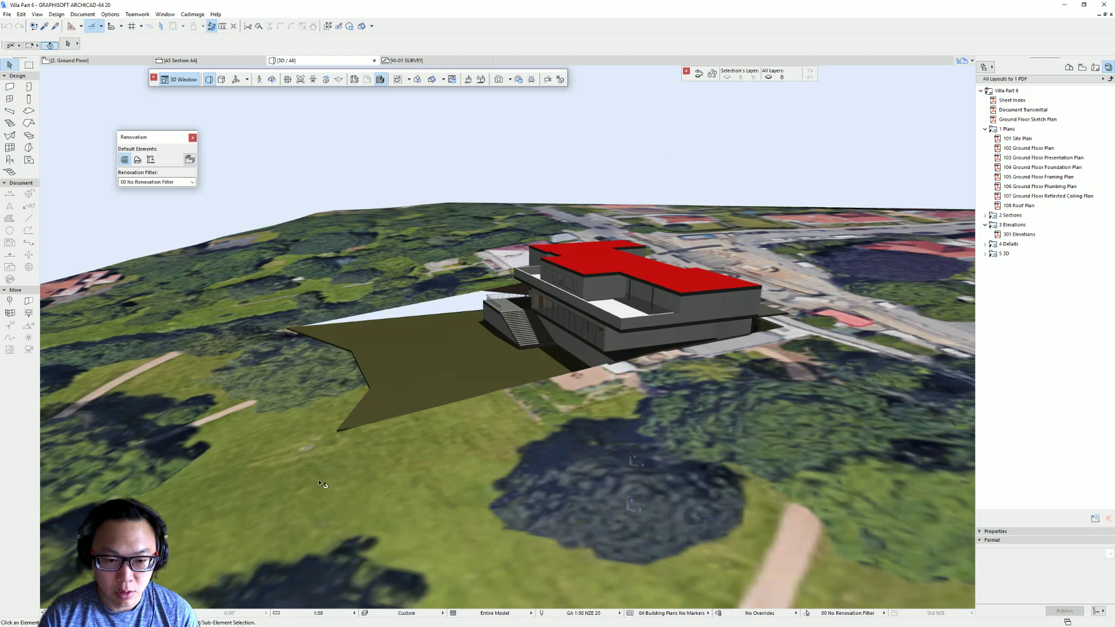
middle_click_drag(406, 445, 608, 406, "shift")
Switch to the browser and compare the villa's aerial surroundings in Google Maps with the plans and elevations on the Tugendhat House drawings page.
key("alt+Tab")
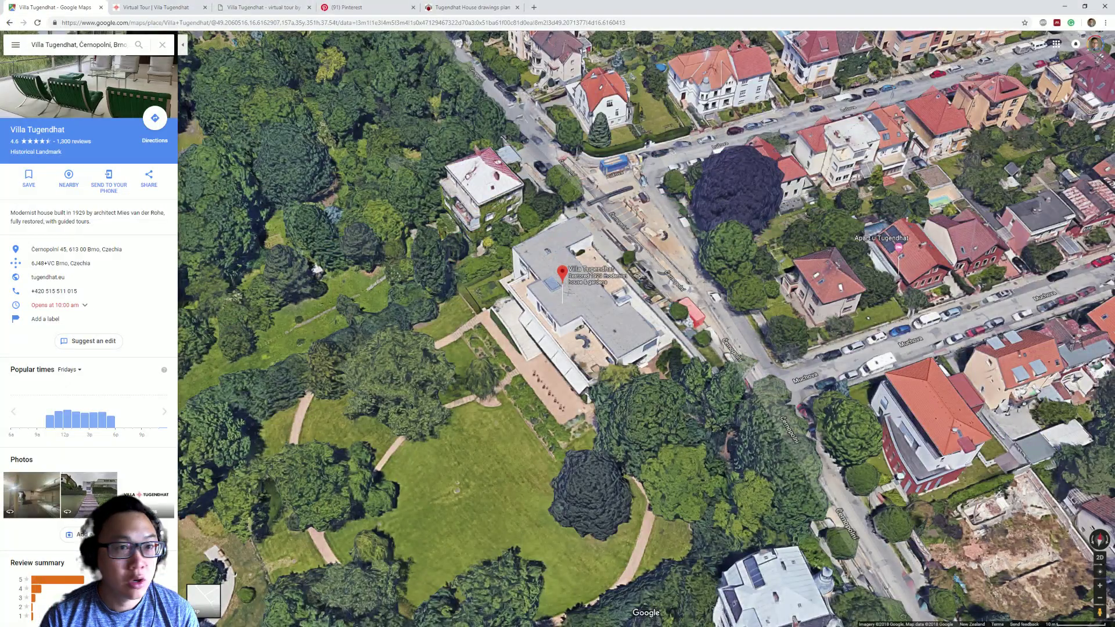
left_click_drag(519, 227, 611, 392, "ctrl")
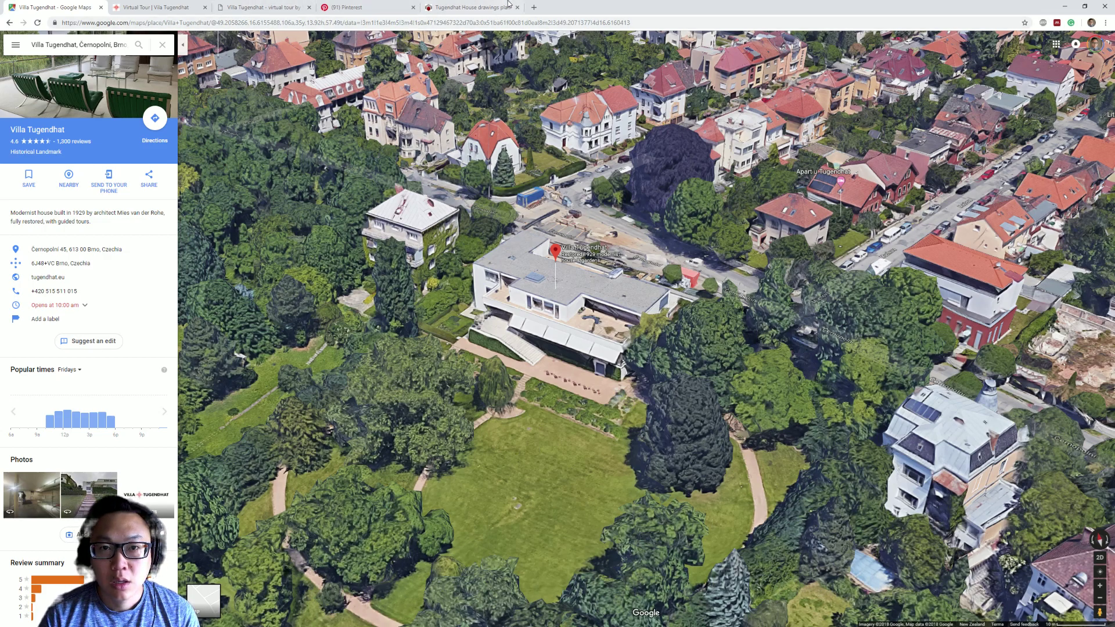
left_click(487, 7)
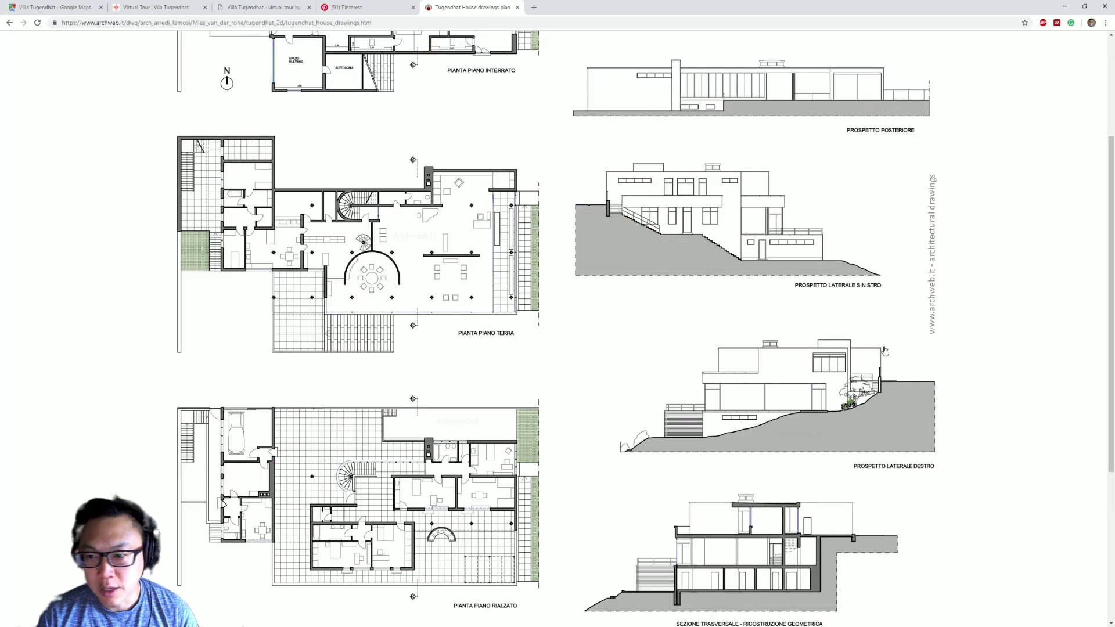
scroll(786, 398, "up", 3)
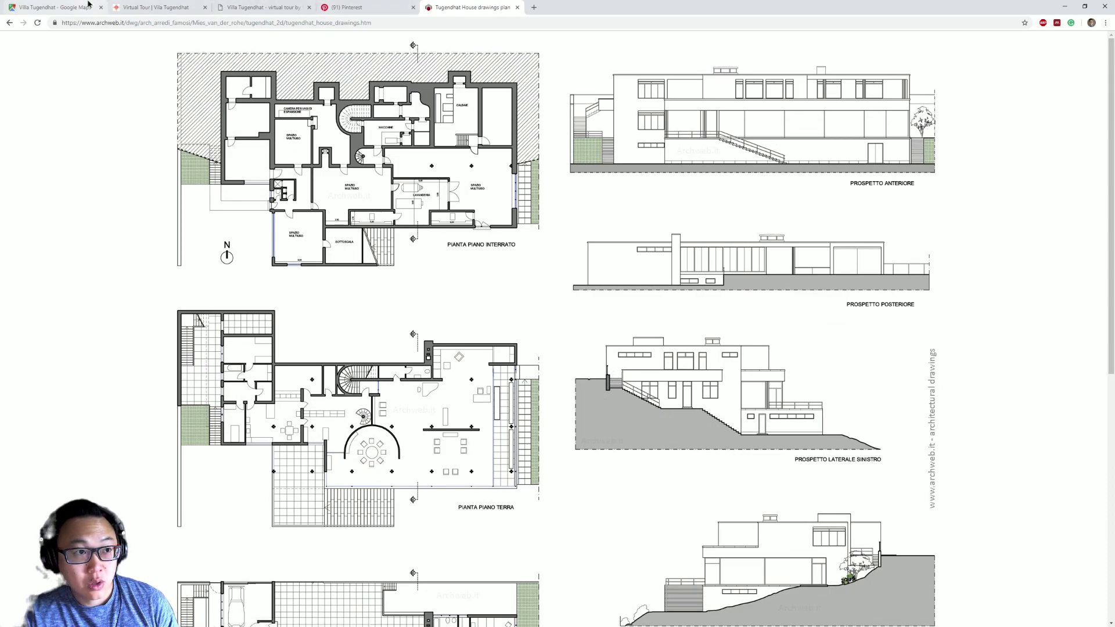
left_click(53, 7)
left_click_drag(579, 404, 631, 353, "ctrl")
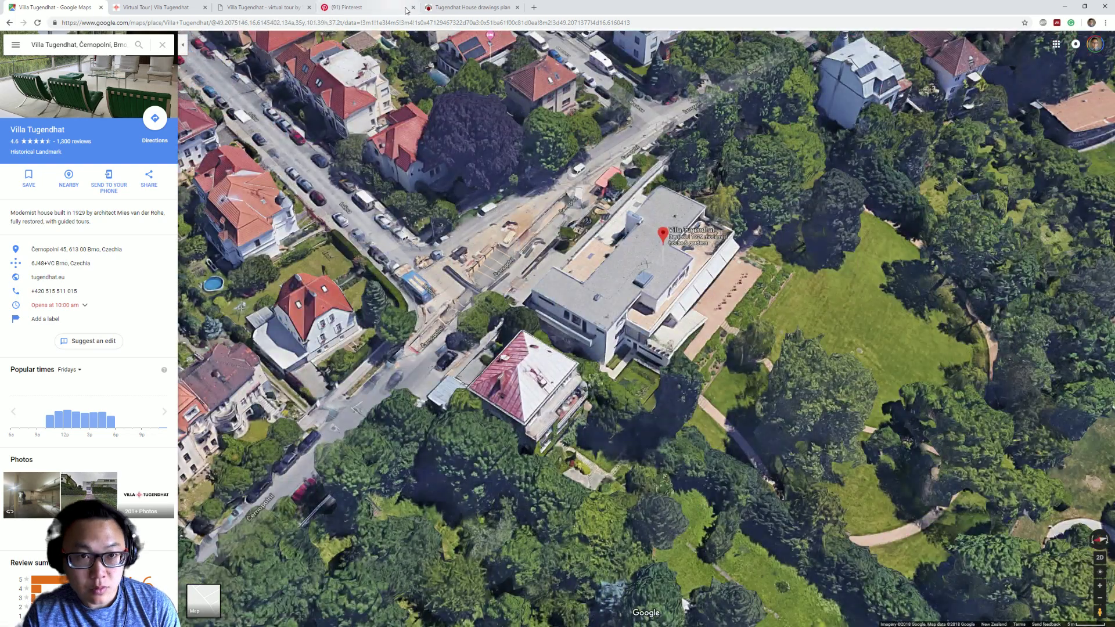
left_click(471, 7)
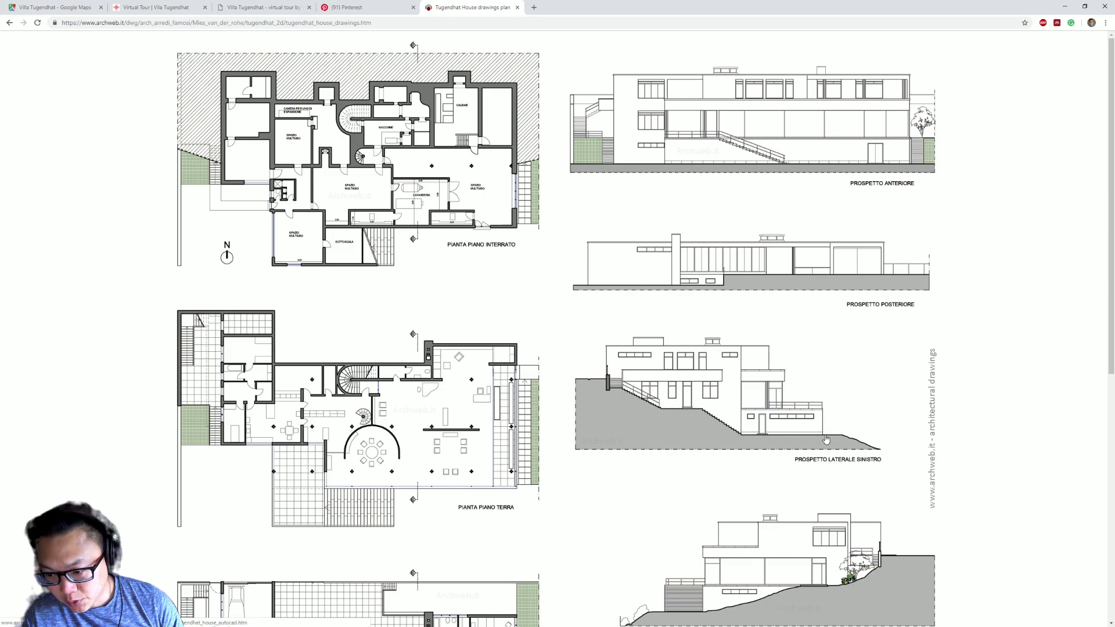
scroll(913, 561, "down", 1)
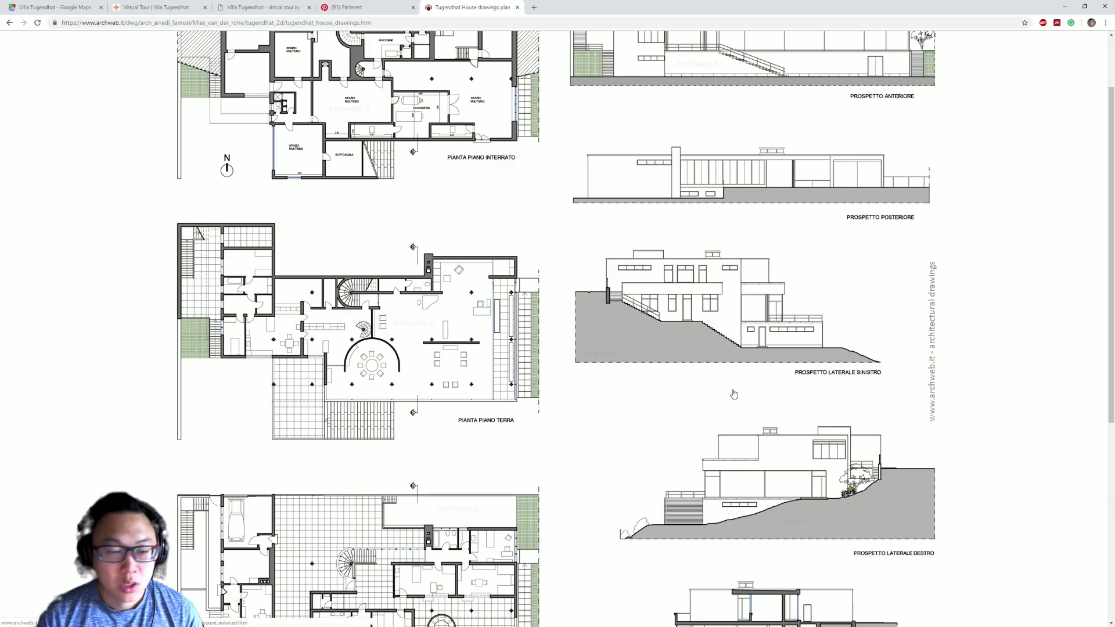
View Villa Tugendhat from above in Google Maps, then enter Street View and examine the paved side terrace and its outdoor stairs.
left_click(52, 7)
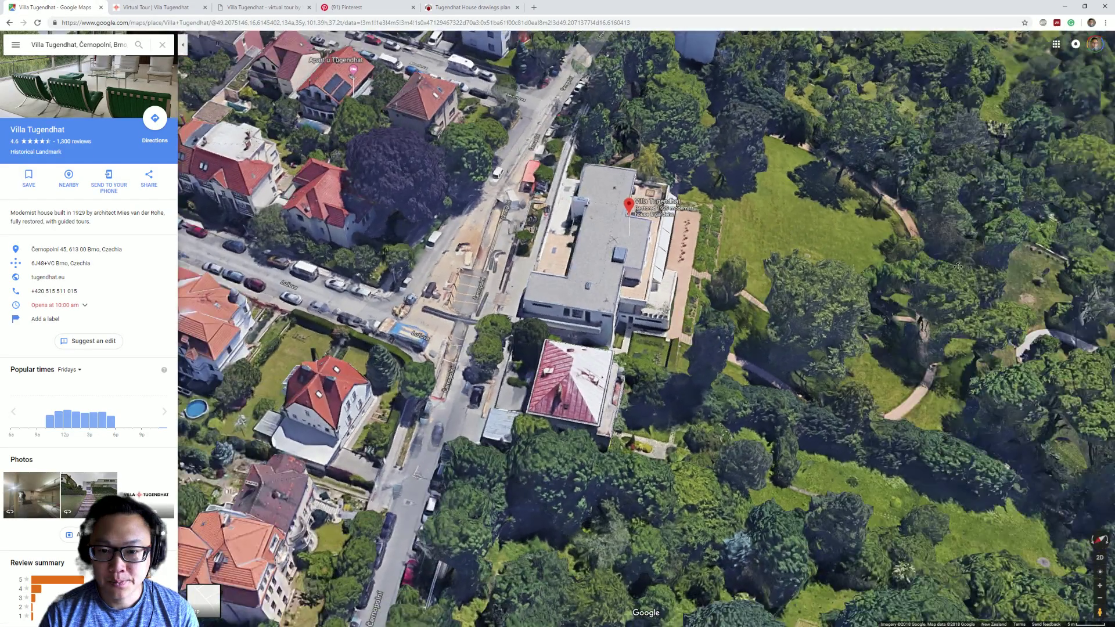
left_click_drag(958, 267, 697, 410, "ctrl")
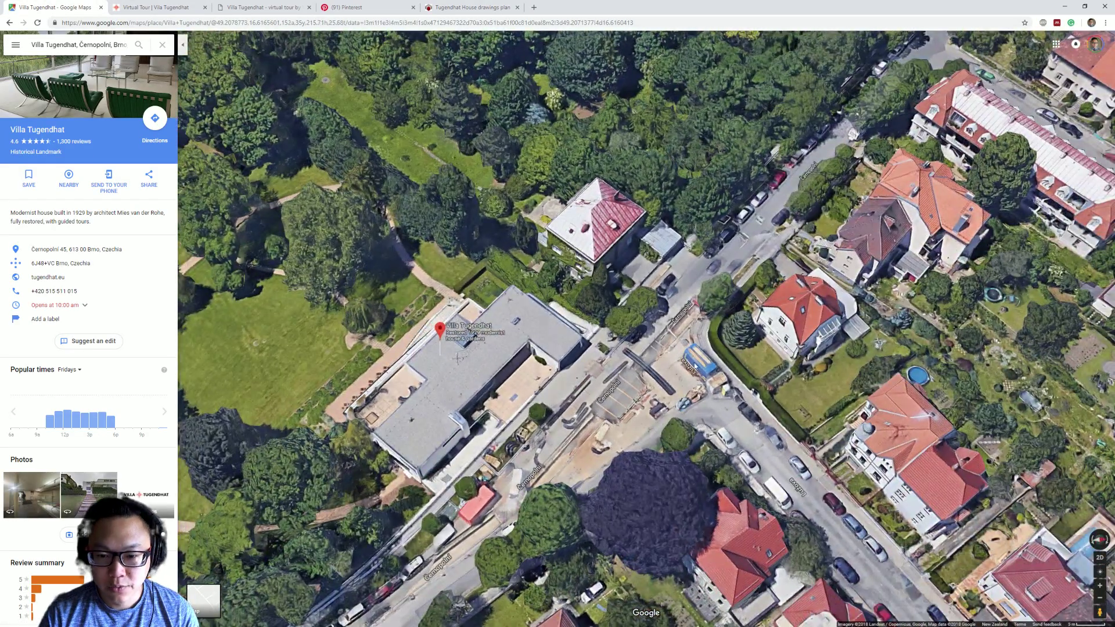
left_click(1099, 557)
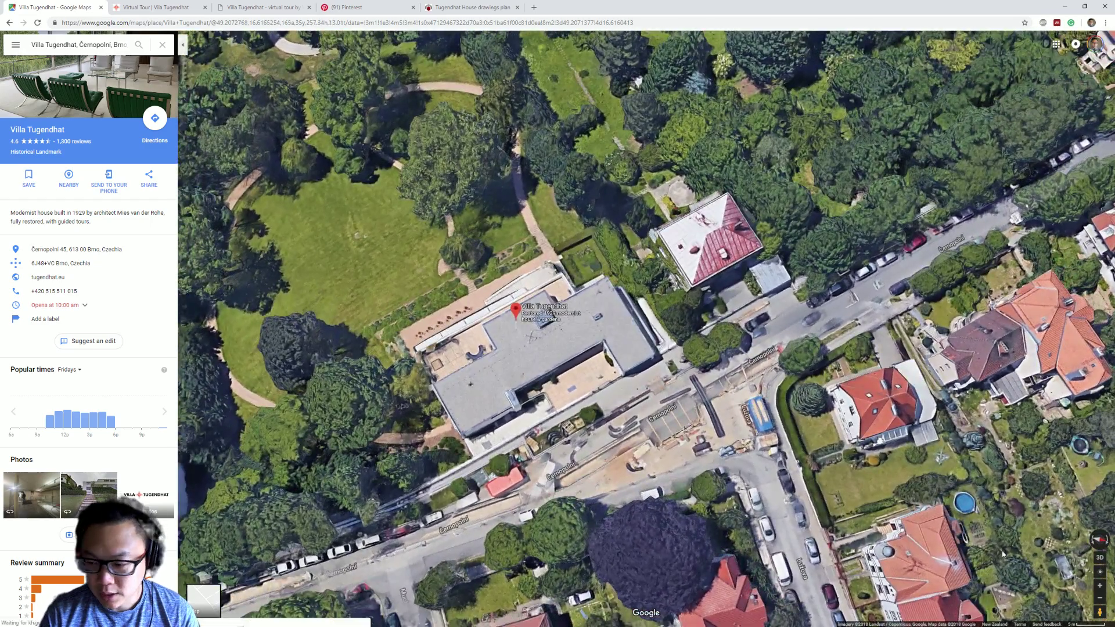
left_click_drag(1099, 612, 558, 289)
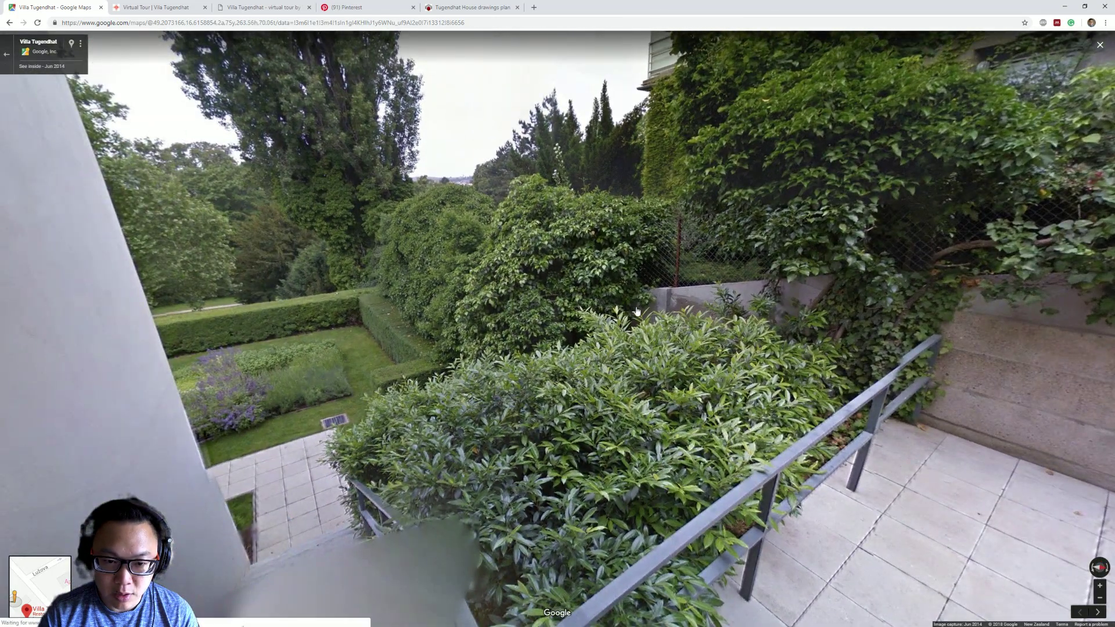
left_click_drag(732, 255, 363, 296)
left_click(362, 296)
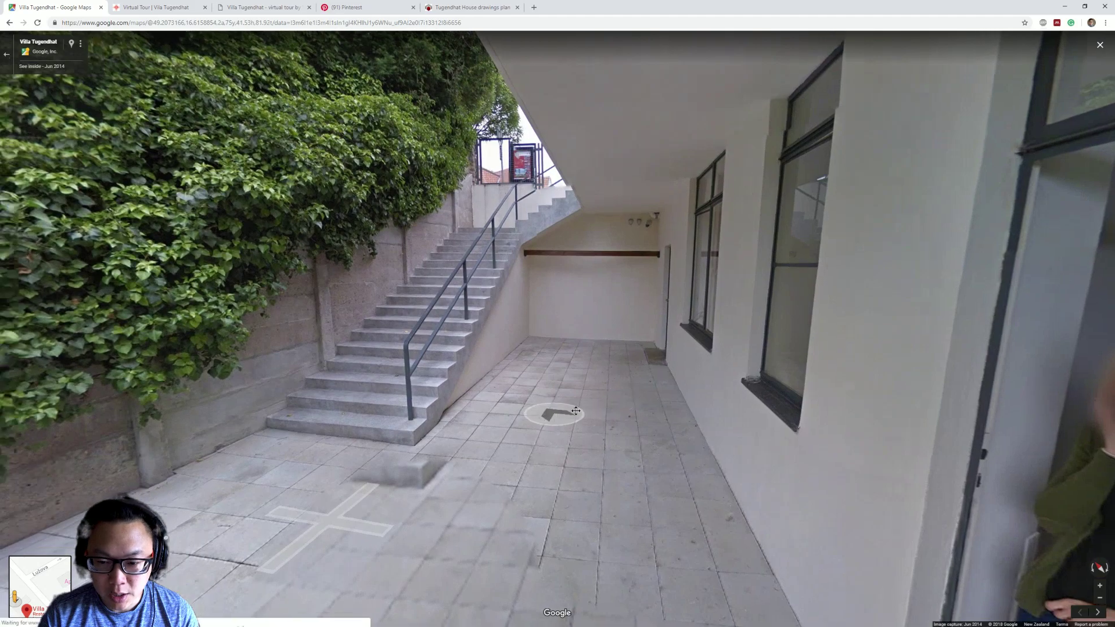
left_click_drag(576, 411, 776, 336)
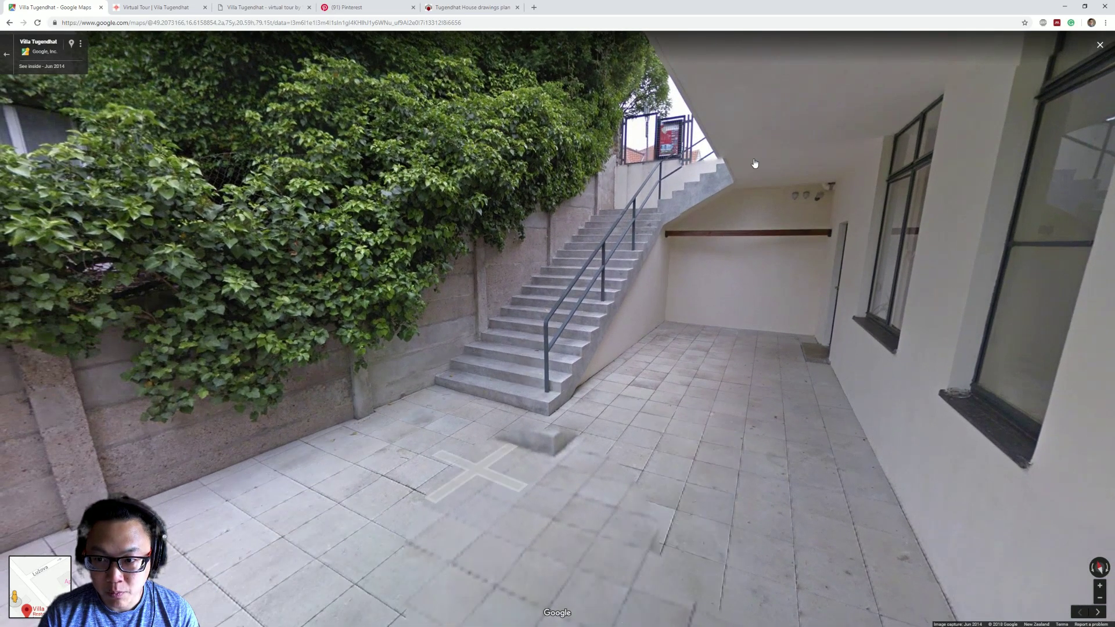
left_click_drag(383, 349, 842, 295)
left_click_drag(278, 371, 733, 318)
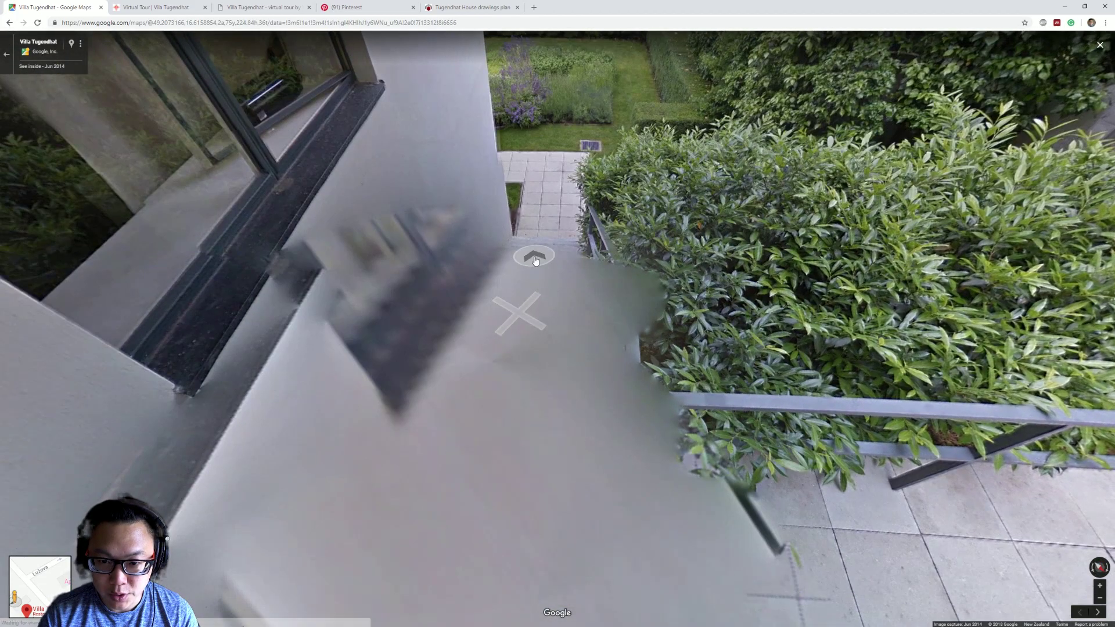
Walk through Street View down to the garden and examine the paths, hedges and ground slope beside the villa.
left_click(534, 257)
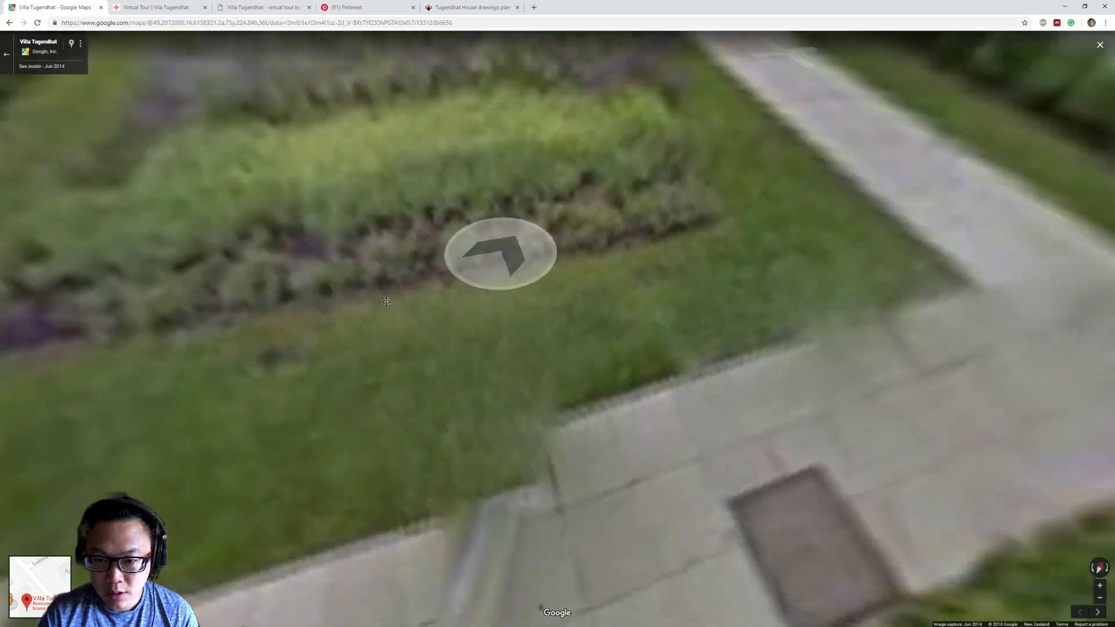
left_click_drag(386, 302, 360, 488)
left_click_drag(267, 360, 538, 316)
left_click_drag(661, 392, 325, 430)
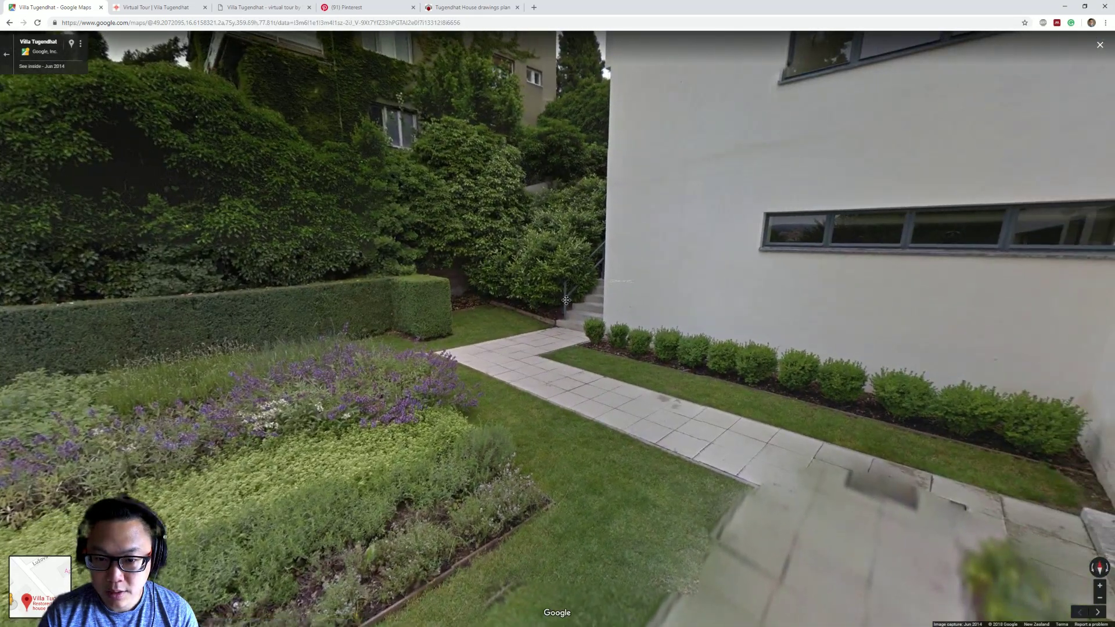
left_click_drag(947, 330, 712, 331)
left_click(710, 335)
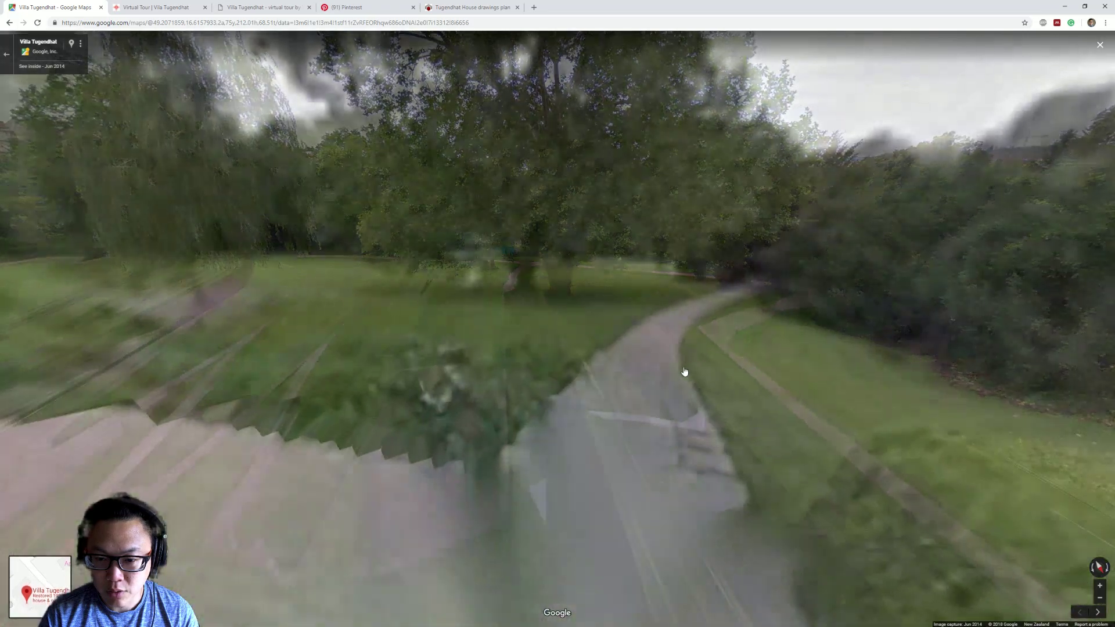
left_click(355, 316)
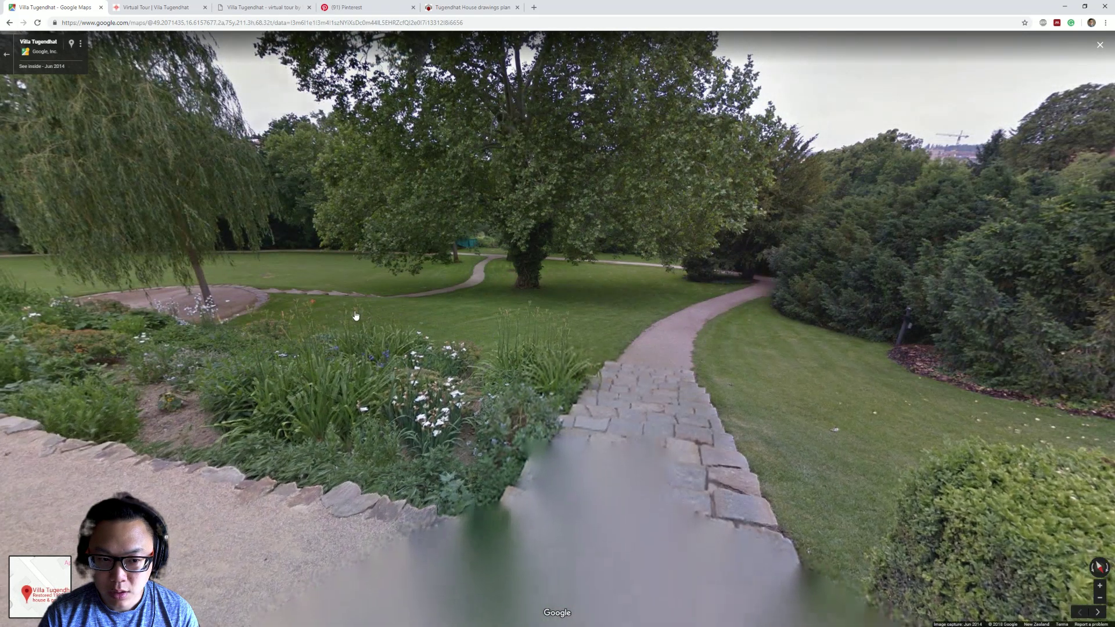
left_click_drag(420, 351, 847, 363)
left_click_drag(430, 372, 836, 465)
left_click_drag(383, 337, 871, 250)
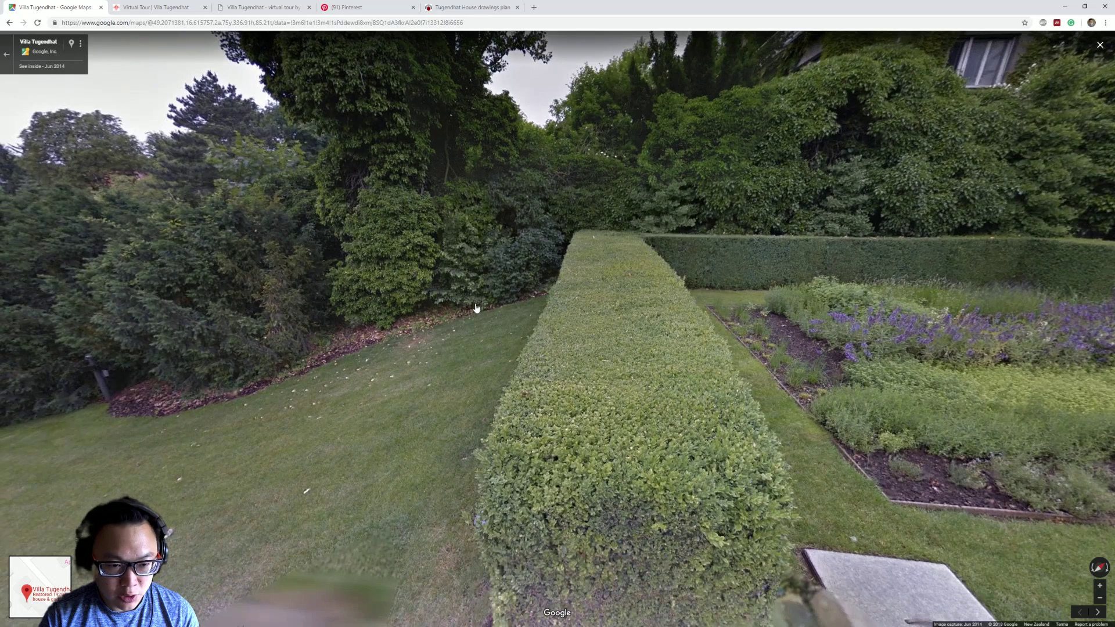
Switch to ArchiCAD and examine the side and garden front of the villa where they meet the ground slab.
key("alt+Tab")
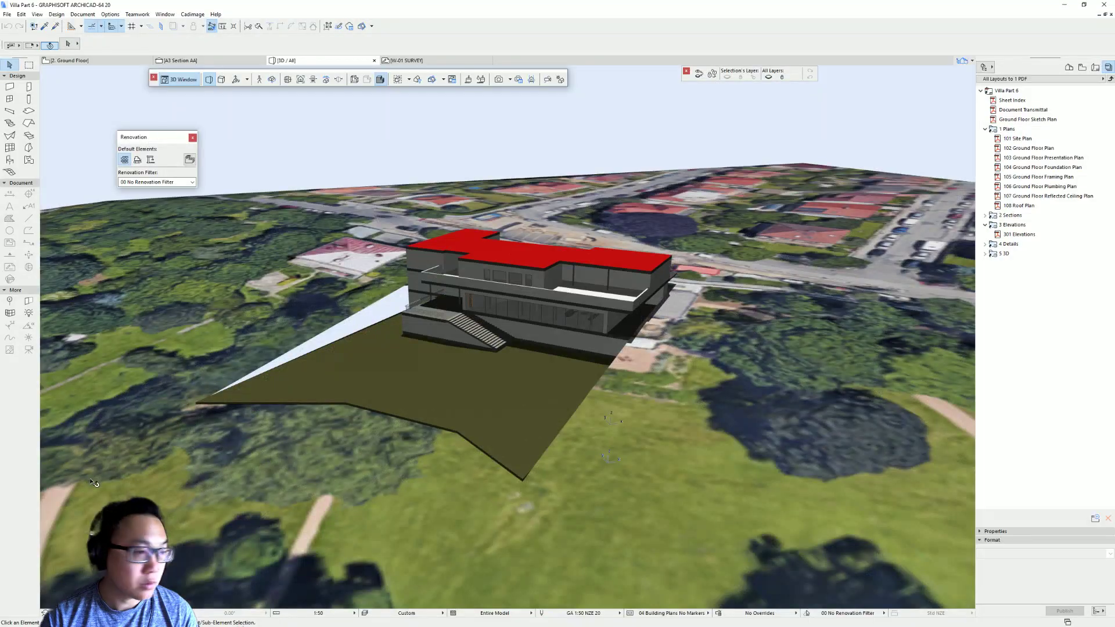
mouse_move(505, 335)
middle_mouse_down()
mouse_move(534, 354)
mouse_move(490, 323)
middle_mouse_up()
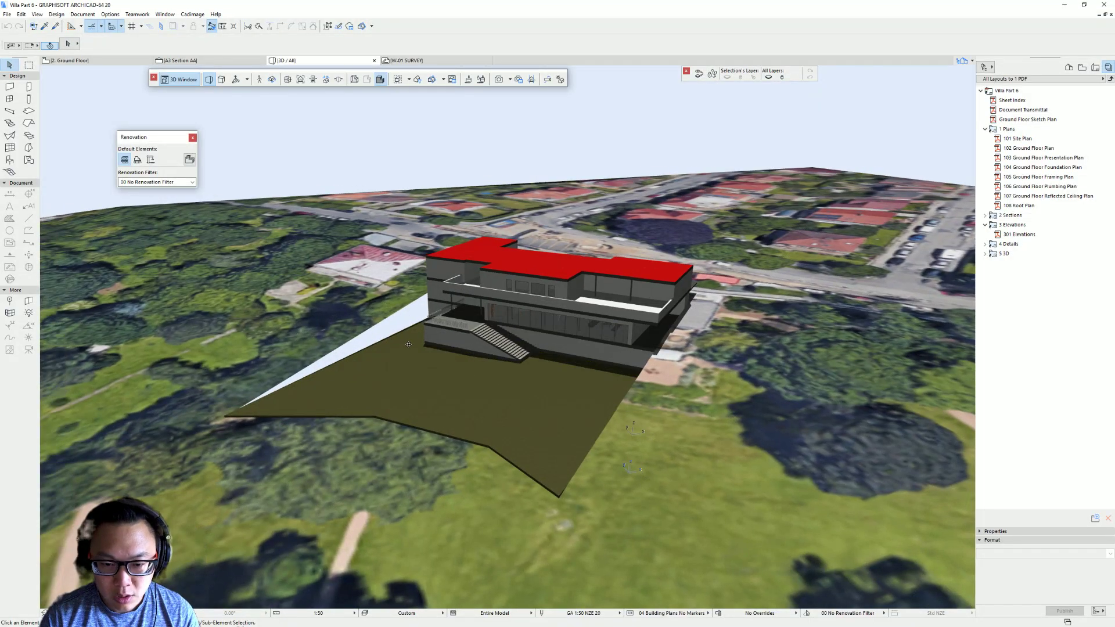
scroll(408, 344, "up", 3)
middle_click_drag(463, 372, 482, 369, "shift")
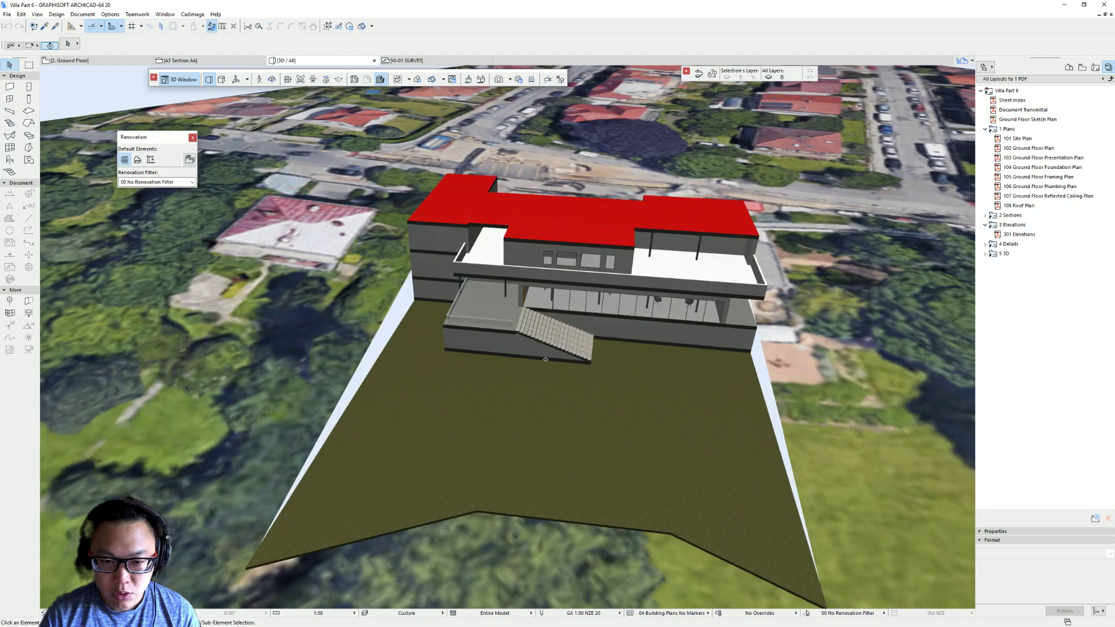
middle_click_drag(617, 357, 582, 399, "shift")
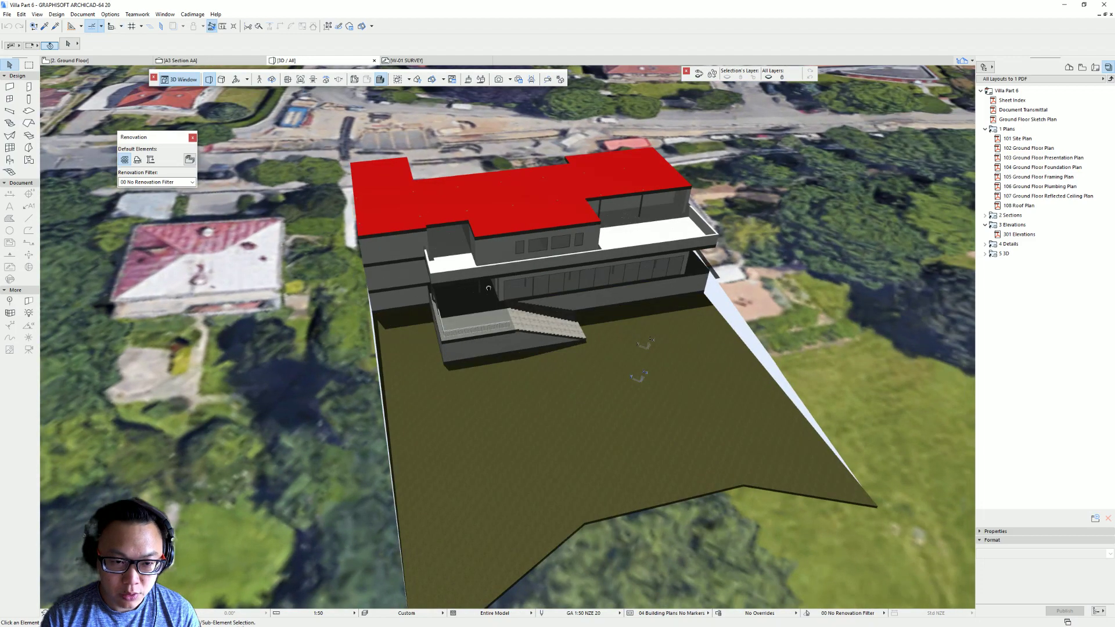
middle_click_drag(358, 287, 501, 291)
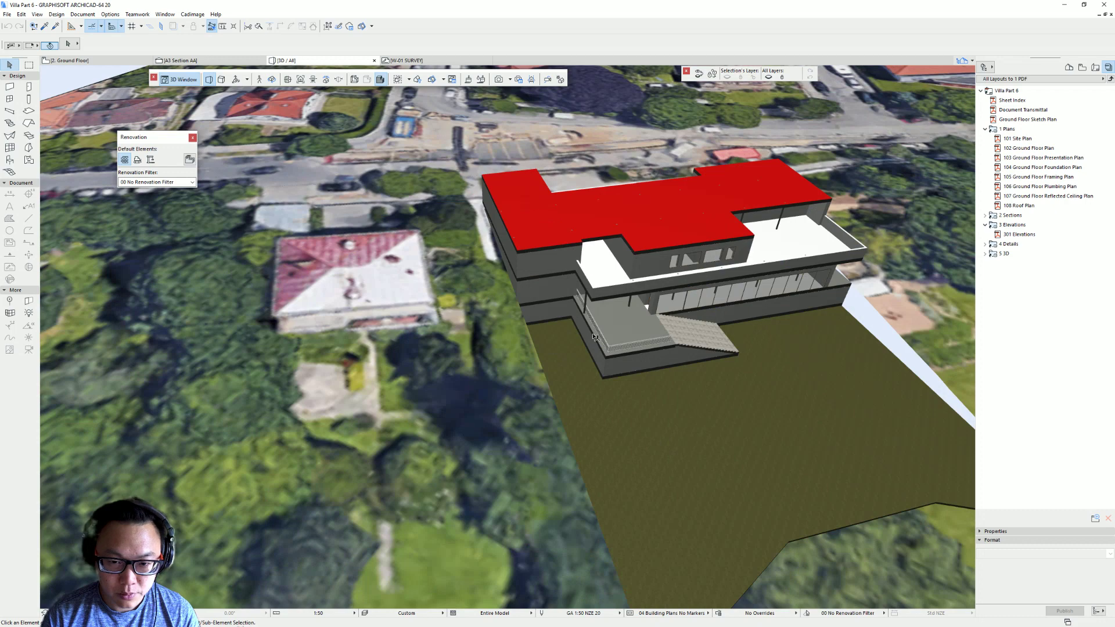
middle_click_drag(594, 336, 496, 269, "shift")
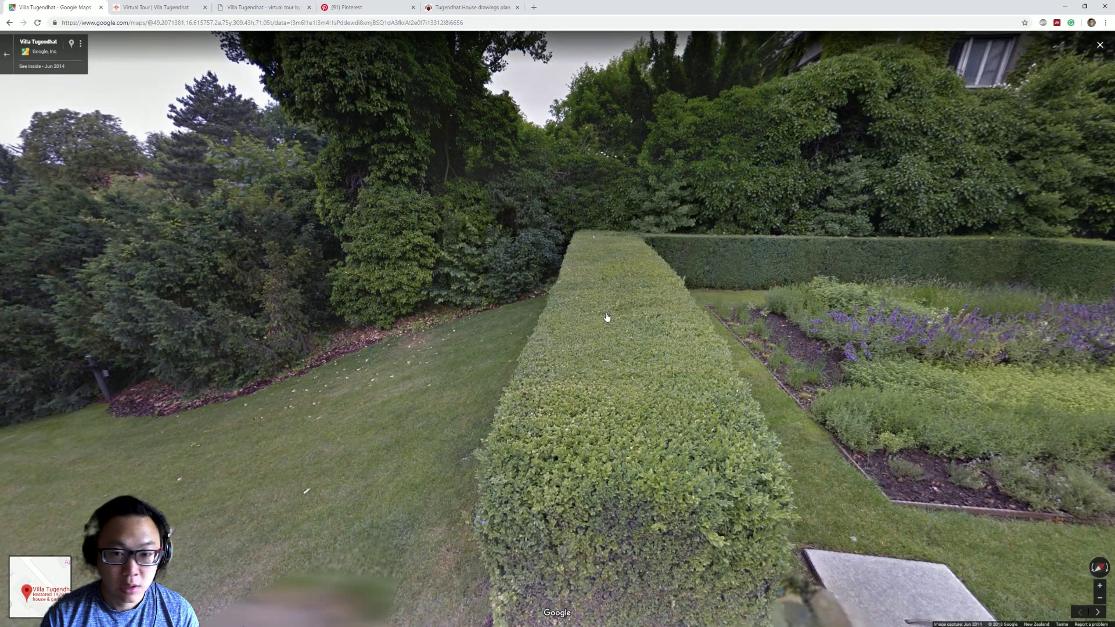
Return to Street View in the browser and follow the outdoor stairs from the garden up to the paved side terrace.
left_click(463, 265)
left_click(465, 265)
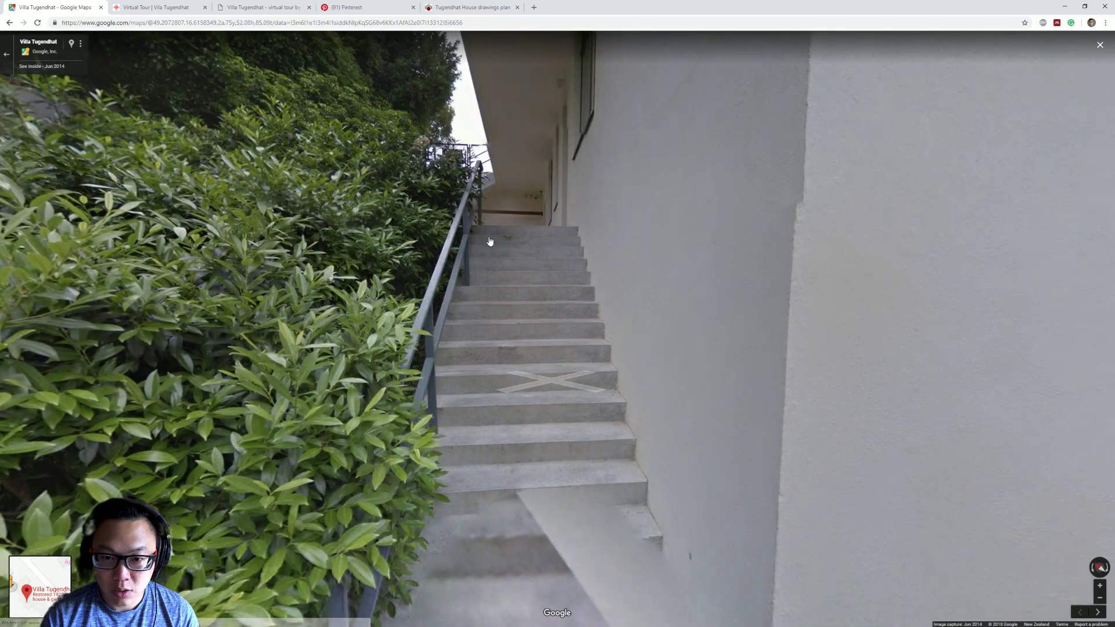
left_click(490, 241)
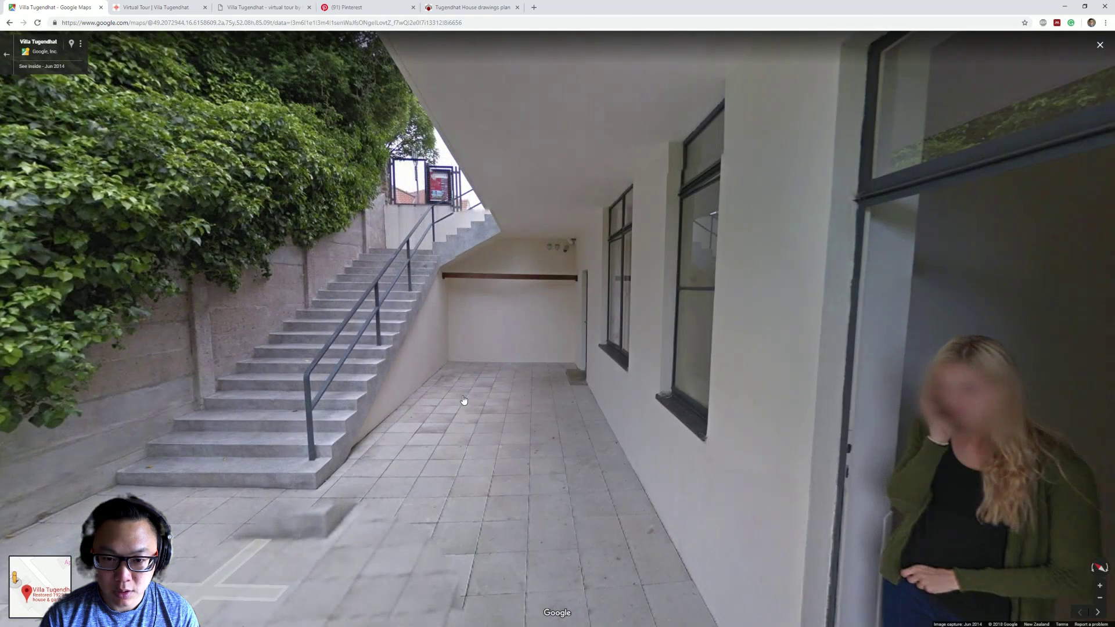
left_click_drag(463, 398, 657, 346)
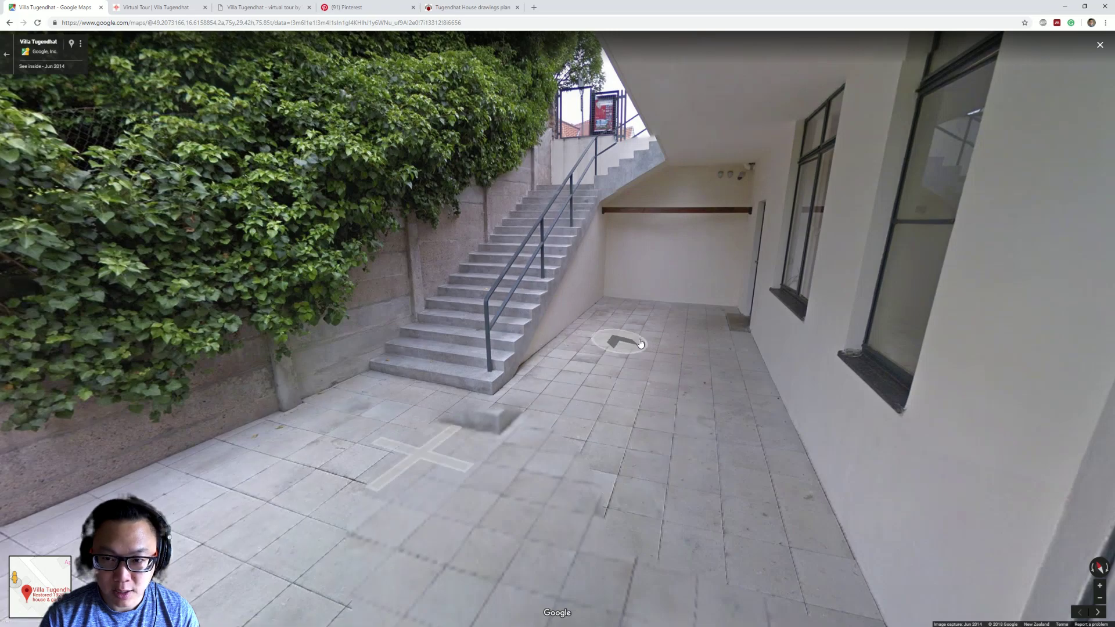
Switch to ArchiCAD and copy the garden ground slab vertically upward to an elevation of 17973 on the ground floor.
key("alt+Tab")
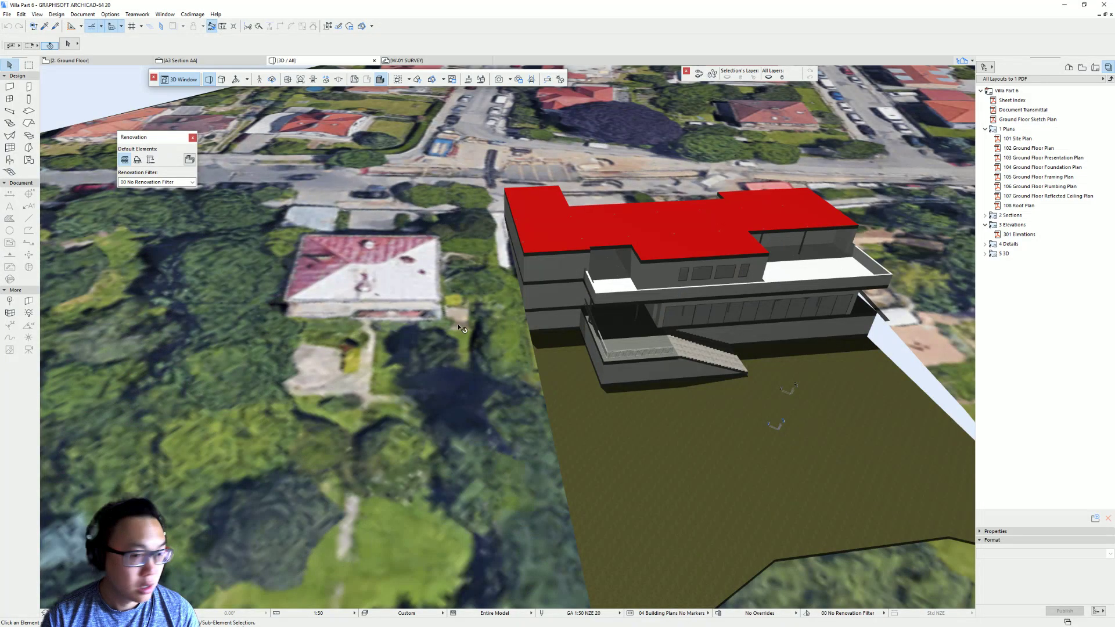
mouse_move(465, 326)
middle_mouse_down()
mouse_move(394, 298)
mouse_move(485, 333)
middle_mouse_up()
left_click(433, 316)
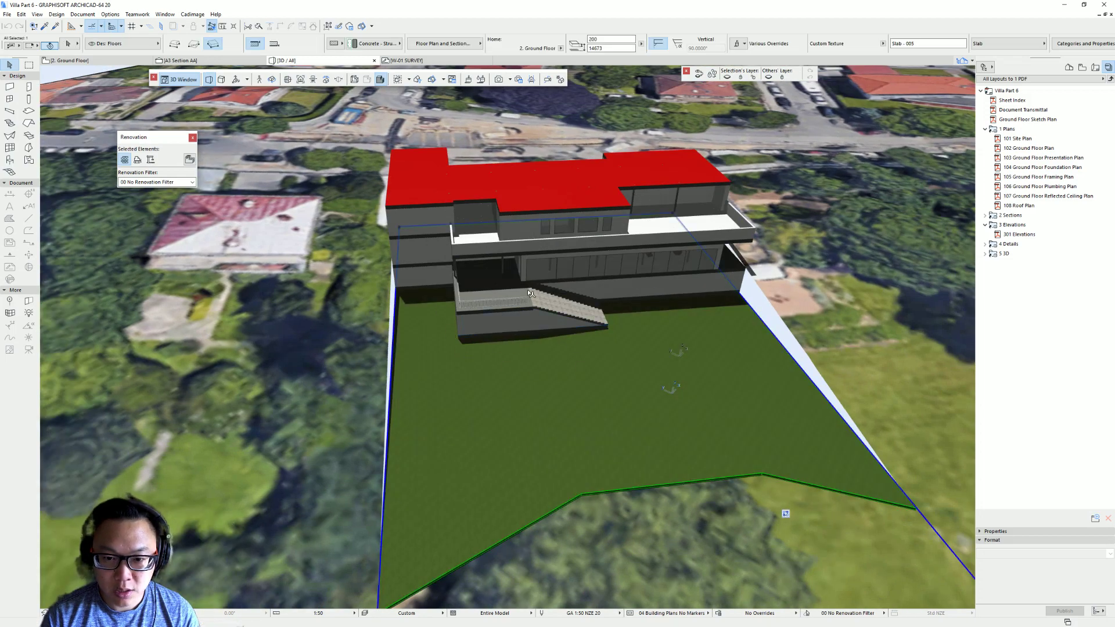
middle_click_drag(531, 294, 673, 298, "shift")
left_click(626, 256)
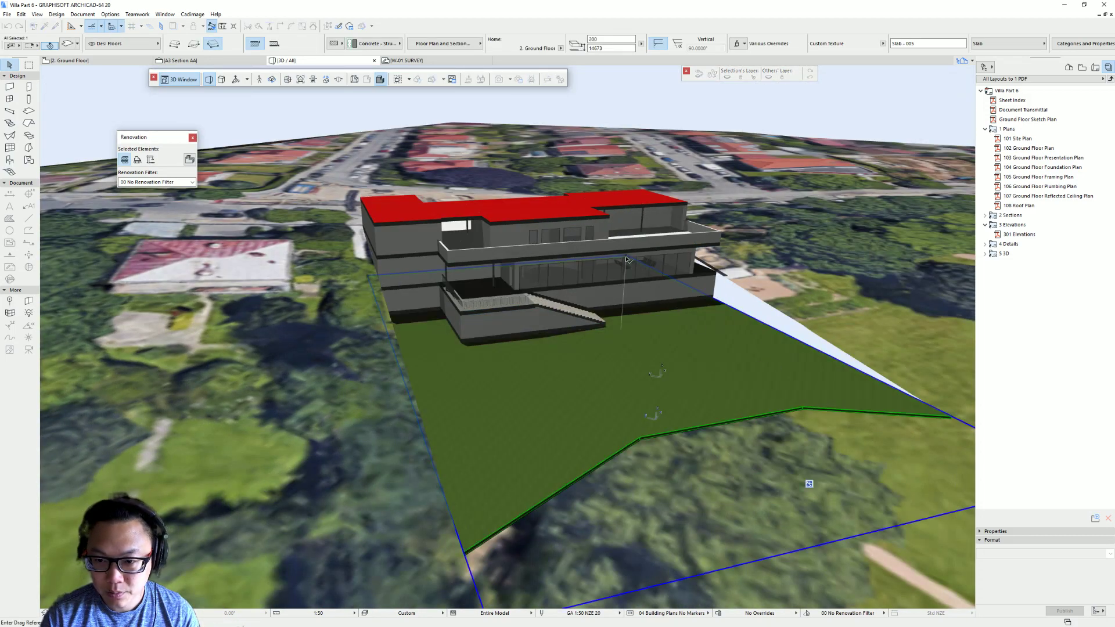
left_click(626, 256)
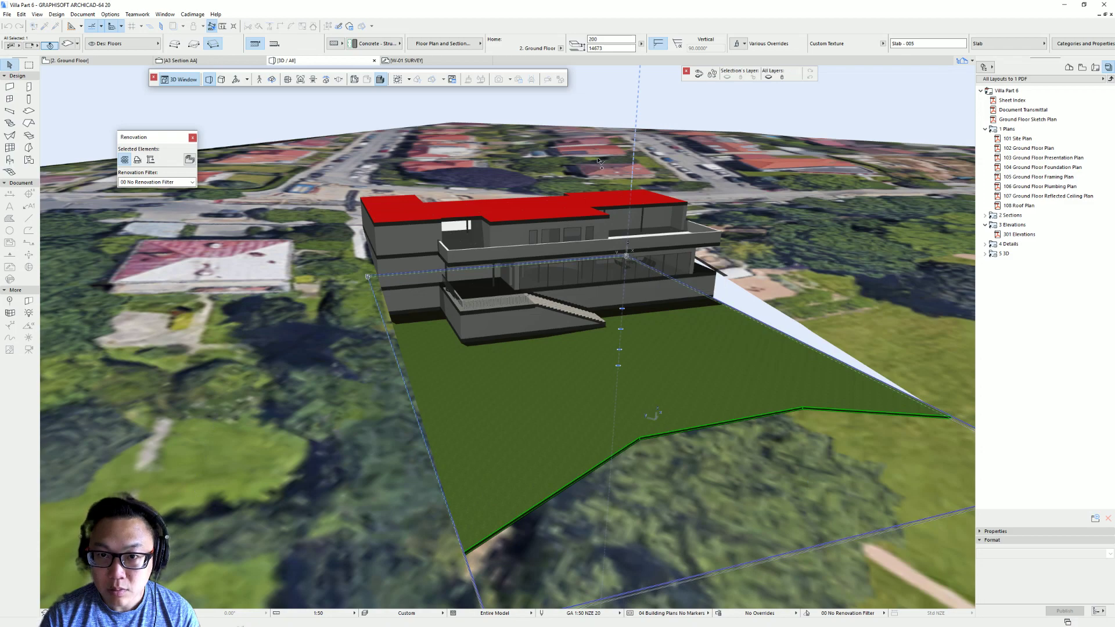
left_click(628, 269)
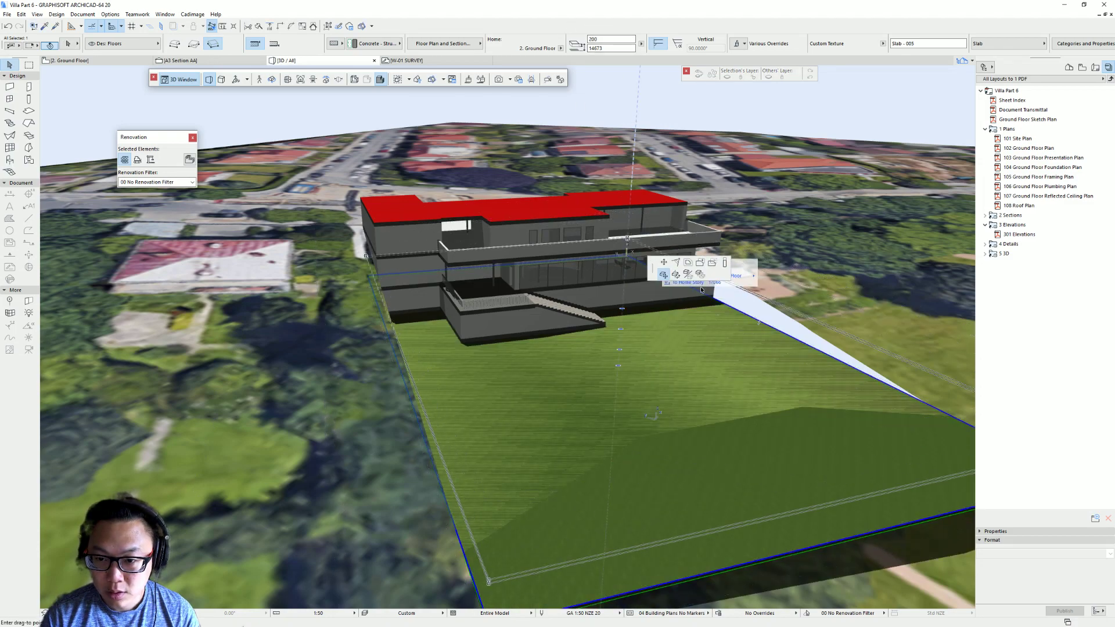
middle_click_drag(713, 298, 712, 323, "shift")
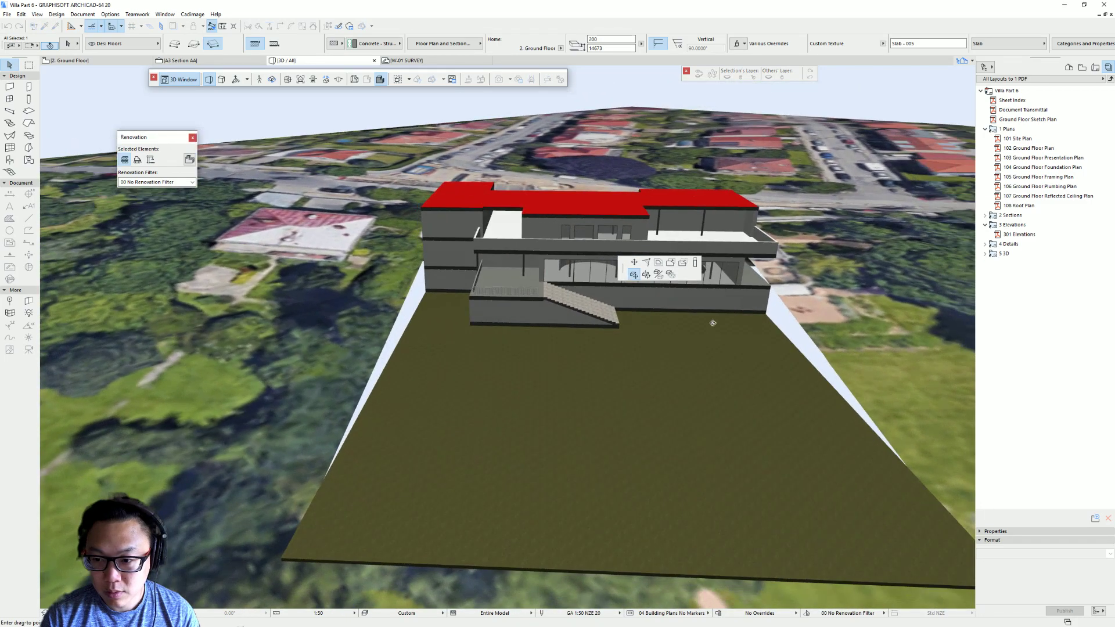
left_click(689, 337)
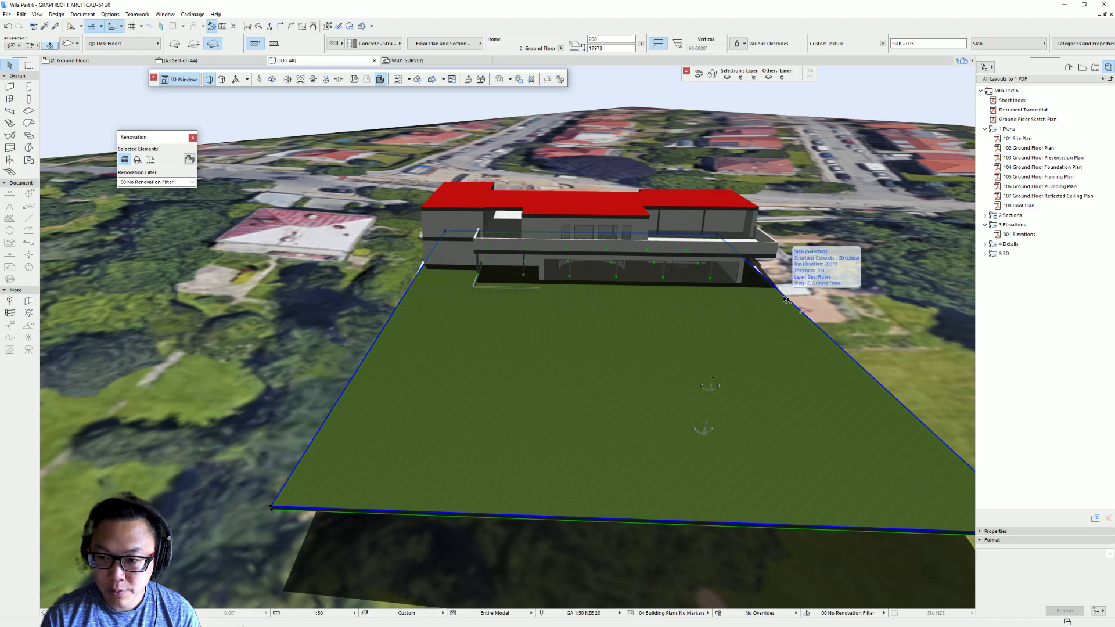
Offset the raised slab's far side edge back across the garden, leaving only a narrow strip at the villa's stepped side.
left_click(810, 318)
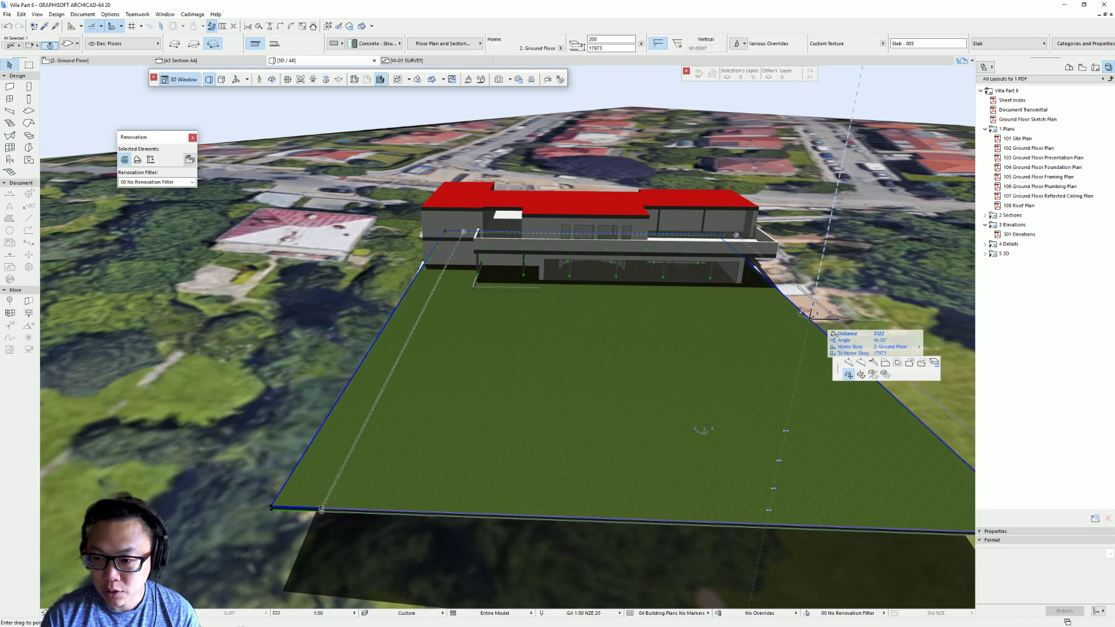
left_click(884, 362)
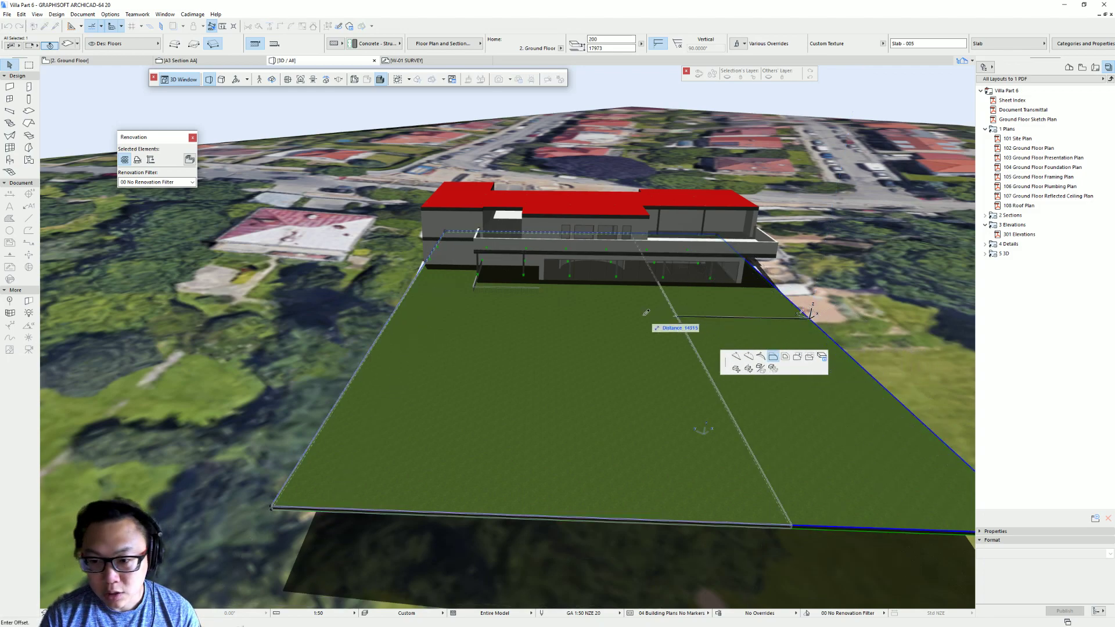
left_click(475, 277)
middle_click_drag(475, 277, 584, 300)
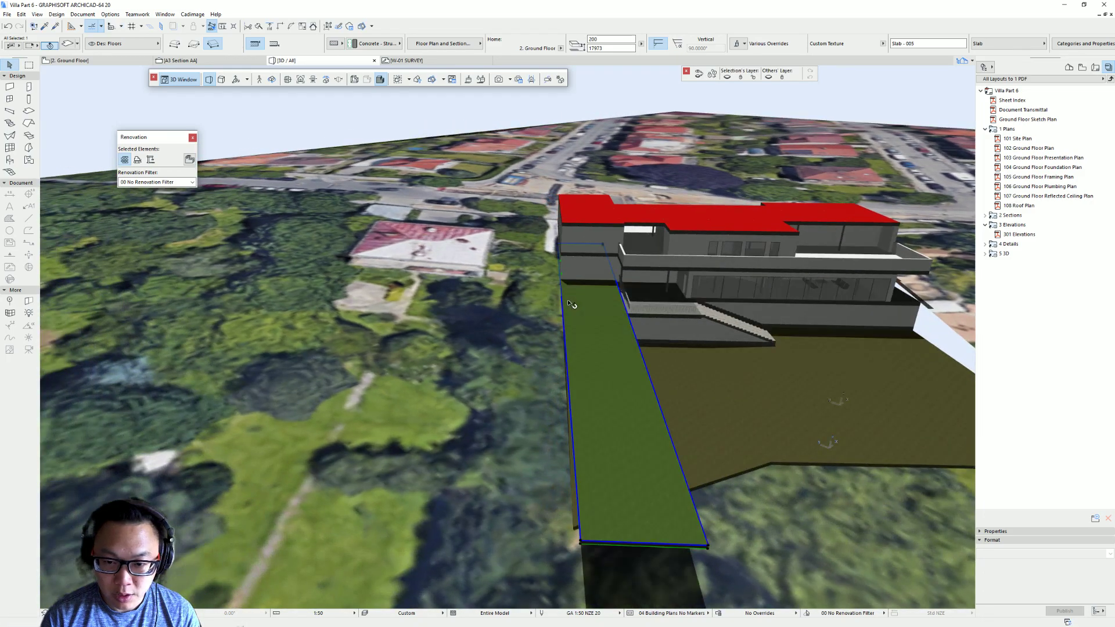
Offset the strip's outer edge away from the villa and its inner edge to the villa's side wall.
left_click(562, 299)
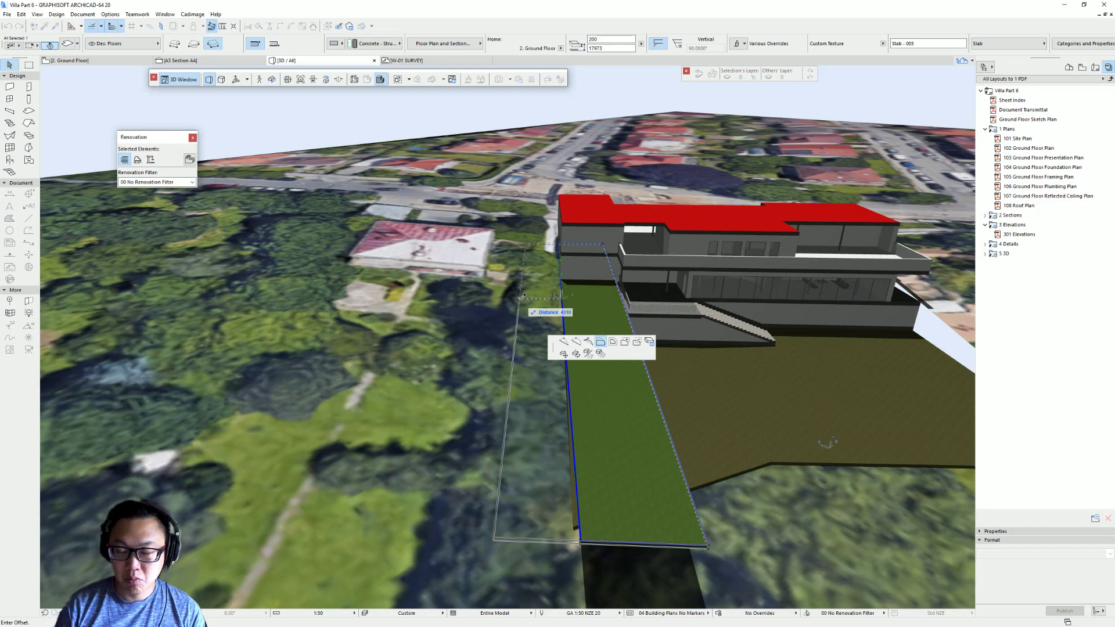
left_click(560, 302)
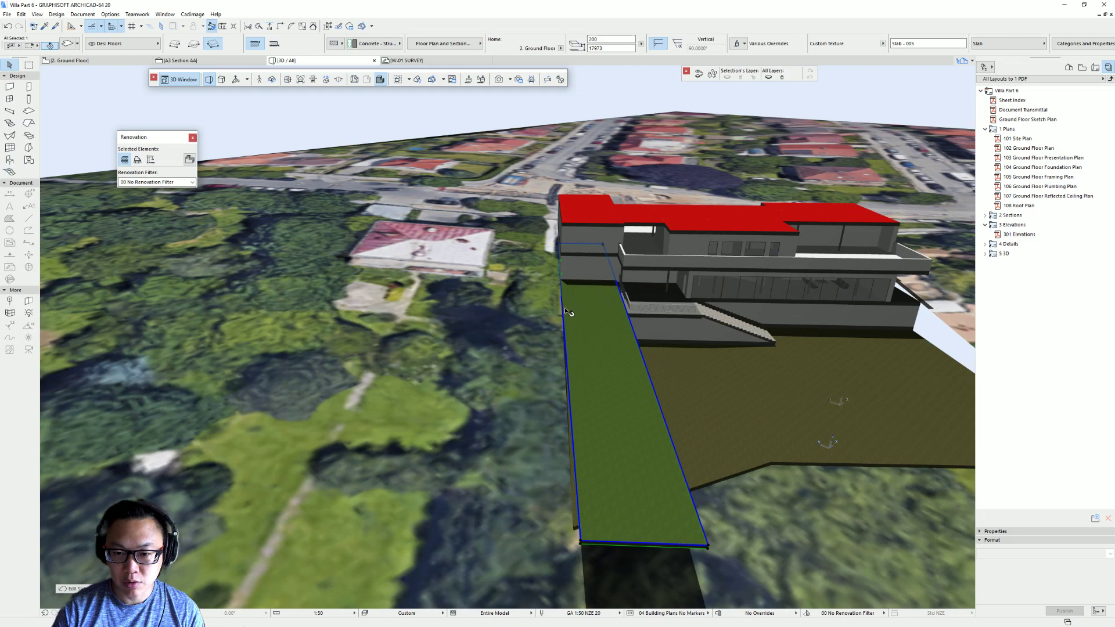
left_click(566, 312)
left_click(546, 303)
middle_click_drag(551, 297, 645, 350, "shift")
left_click(645, 351)
left_click(572, 343)
left_click(591, 302)
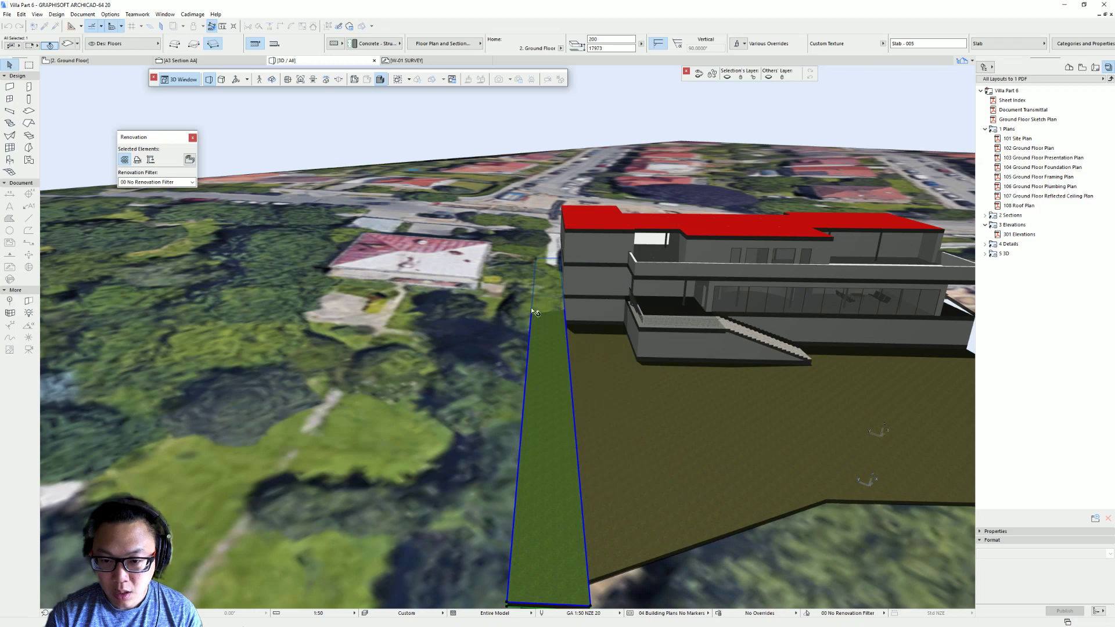
middle_click_drag(531, 308, 553, 324, "shift")
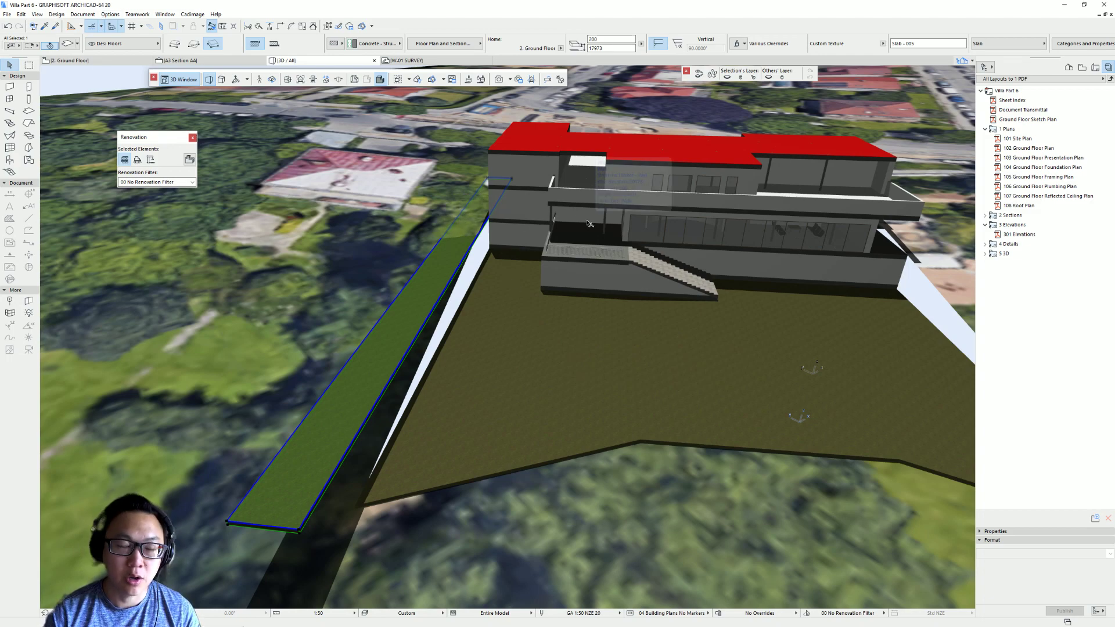
Cut the site mesh with the strip slab using a Solid Element Operation set to subtraction with upward extrusion.
left_click(56, 14)
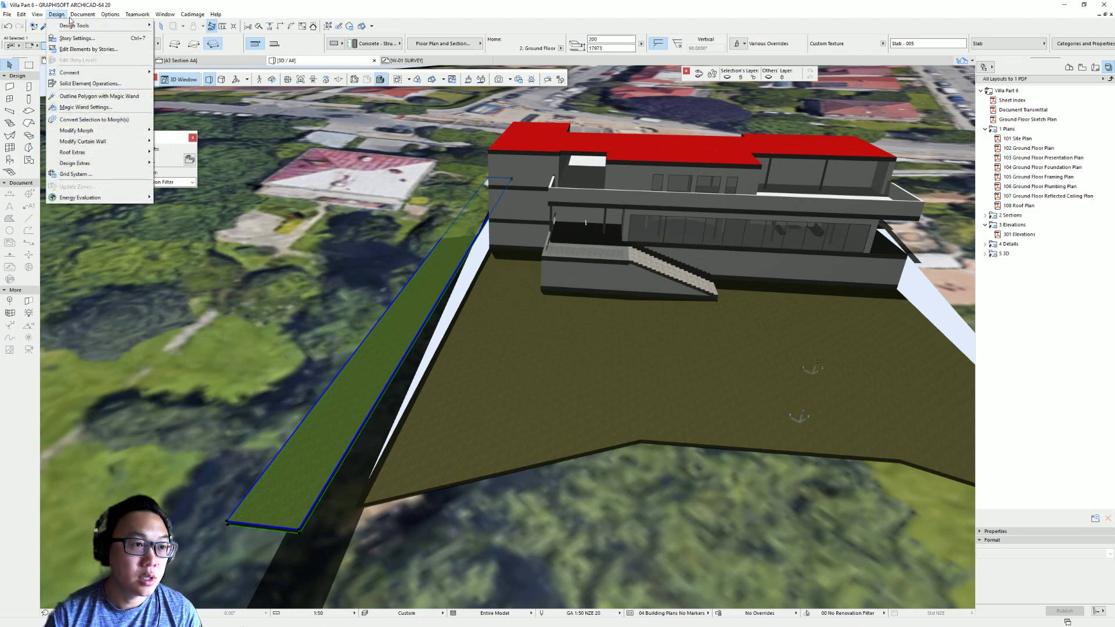
left_click(90, 83)
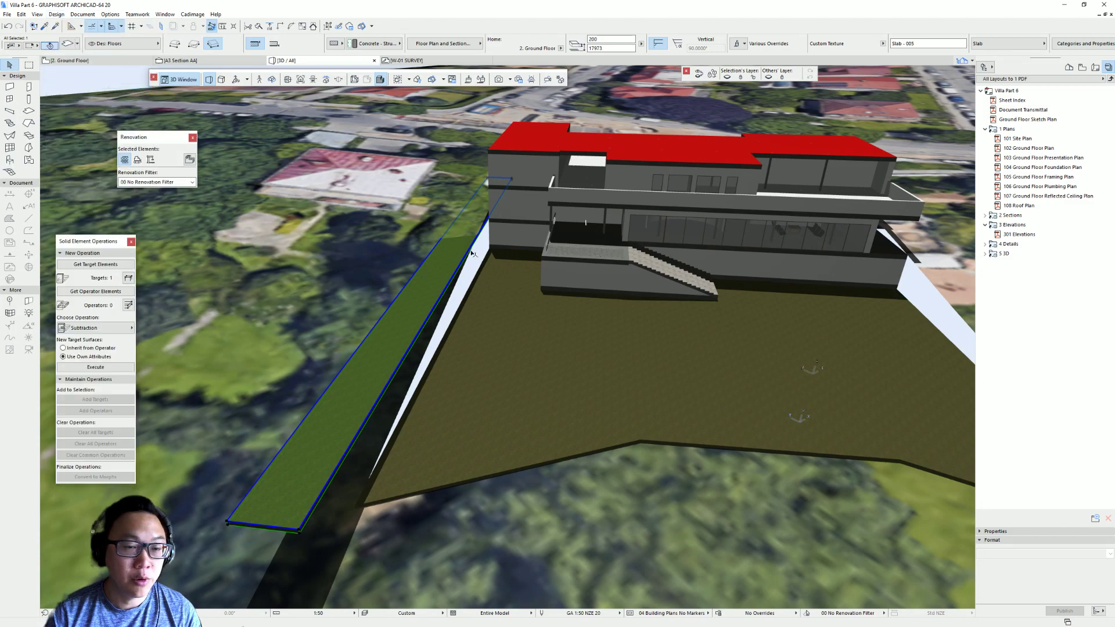
left_click(113, 265)
left_click(113, 293)
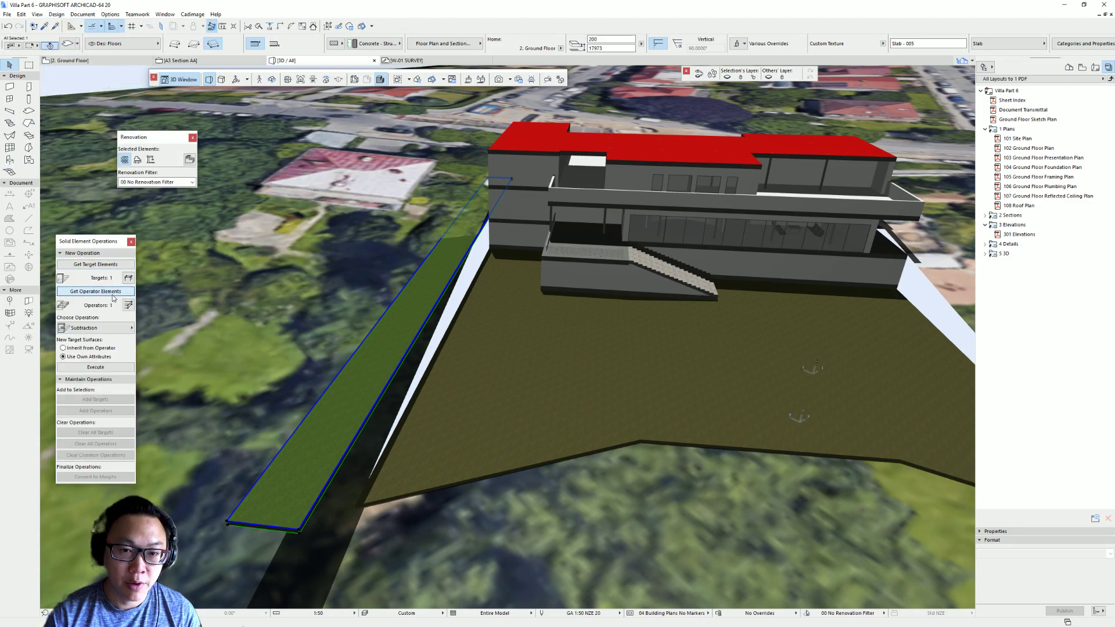
left_click(342, 264)
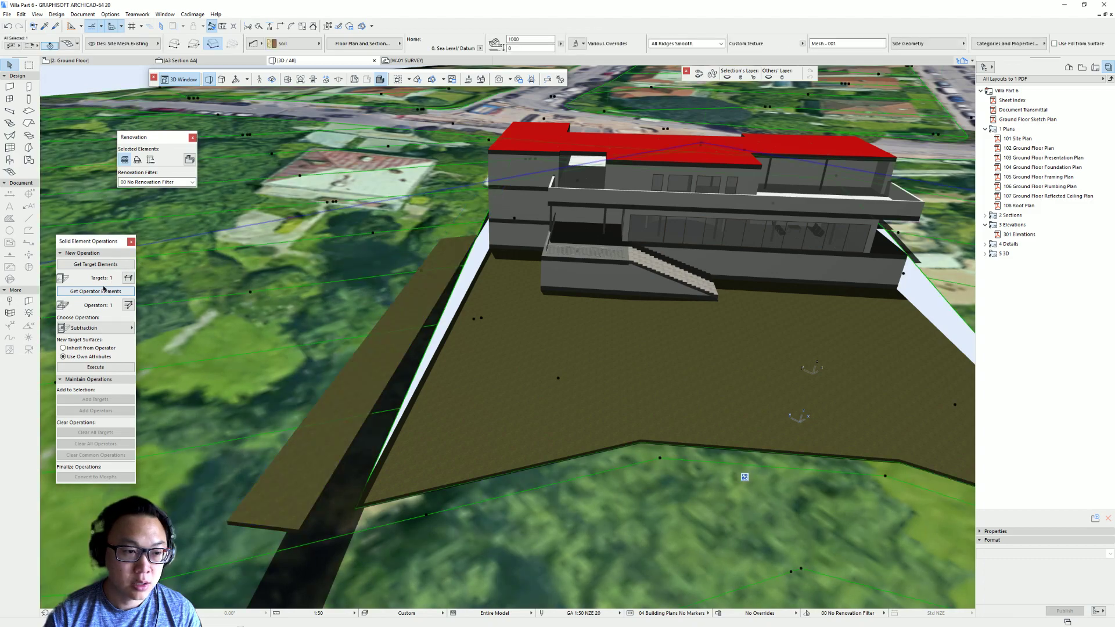
left_click(122, 333)
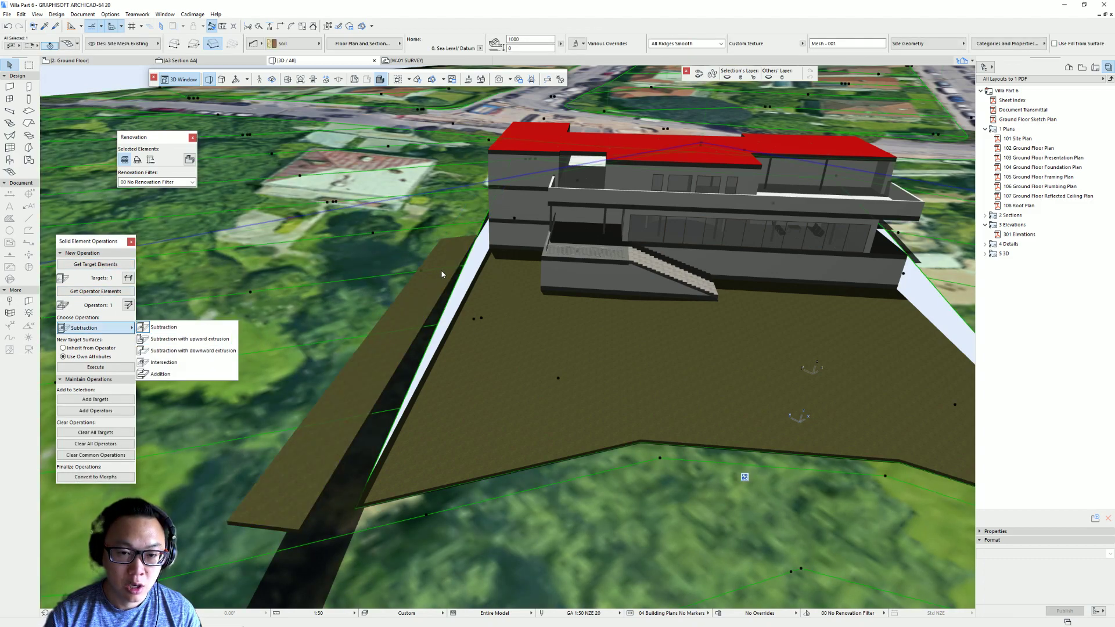
left_click(226, 339)
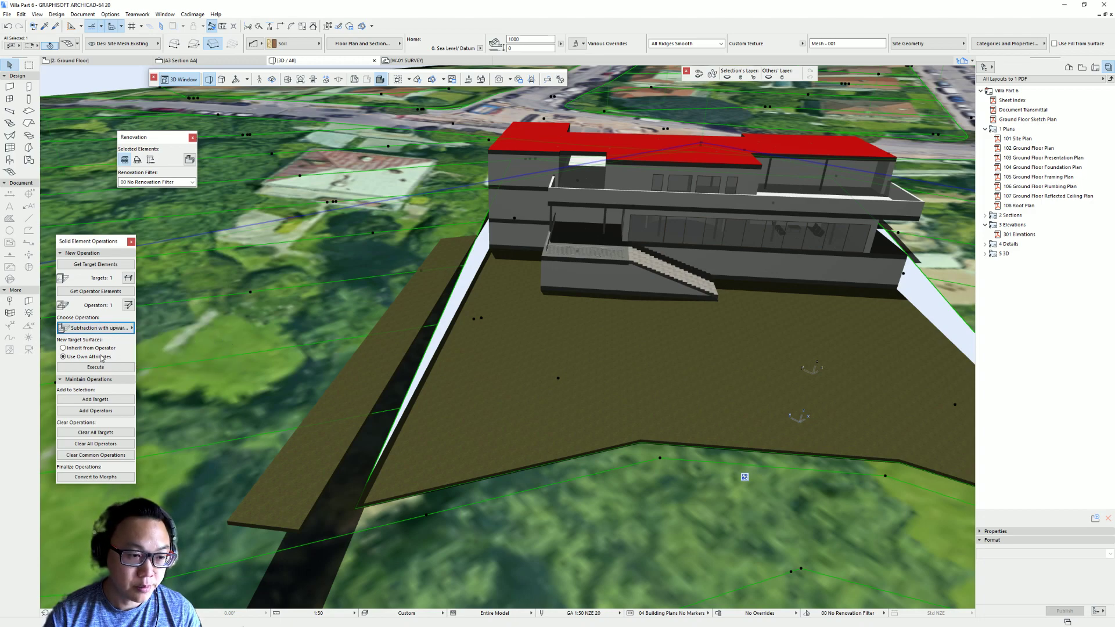
left_click(96, 367)
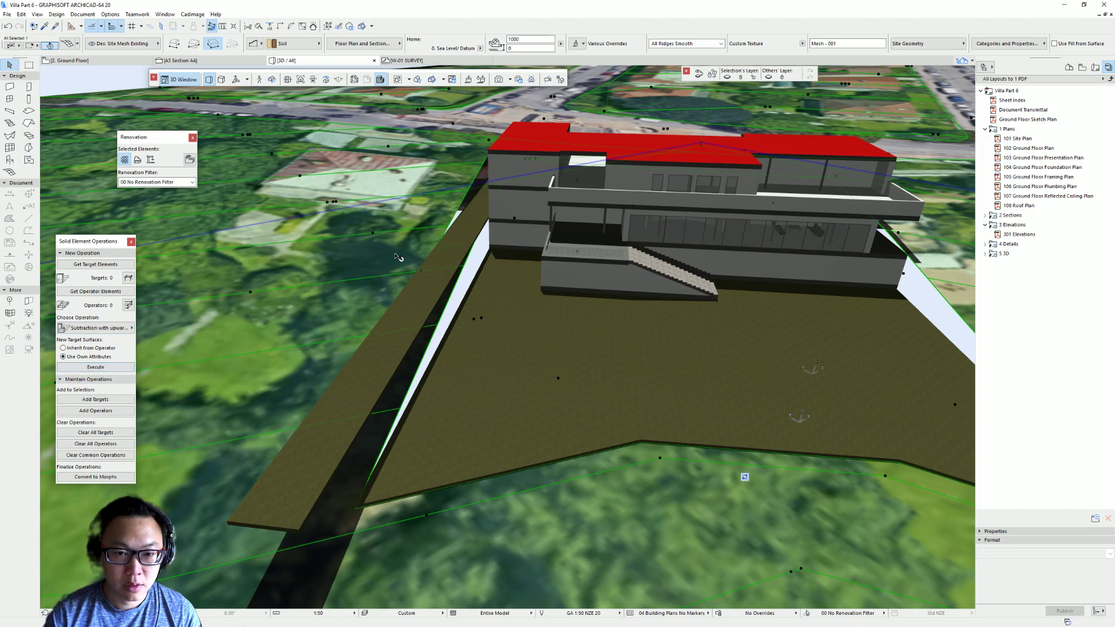
scroll(393, 243, "up", 2)
middle_click_drag(395, 244, 434, 223, "shift")
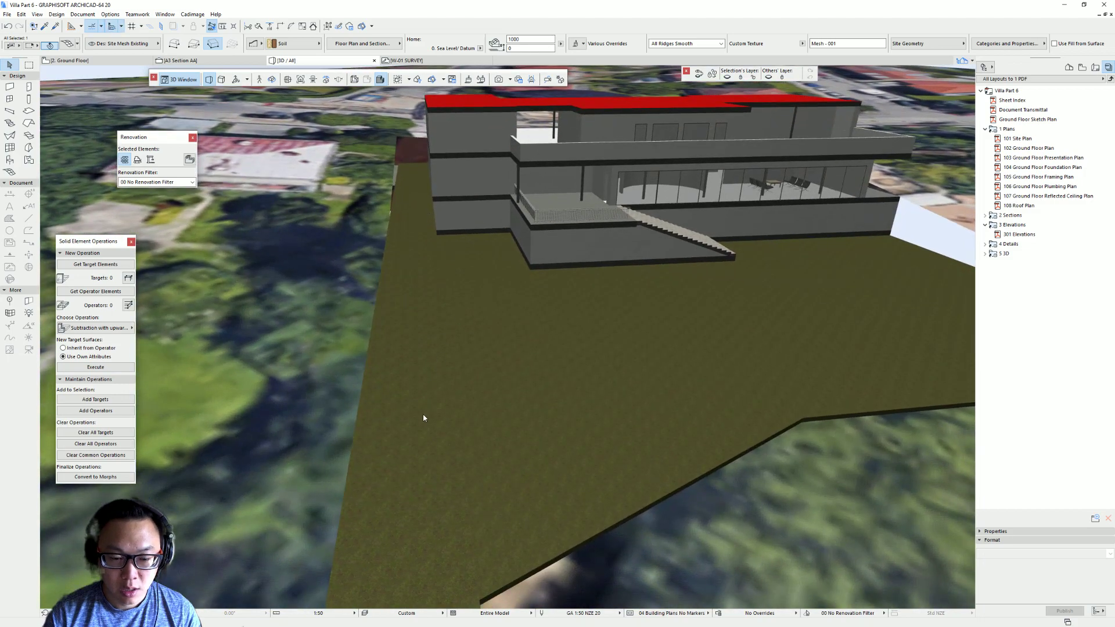
Offset the garden end of the strip slab back toward the villa to leave a short side terrace.
scroll(419, 415, "down", 4)
left_click(414, 515)
left_click(416, 517)
left_click(412, 523)
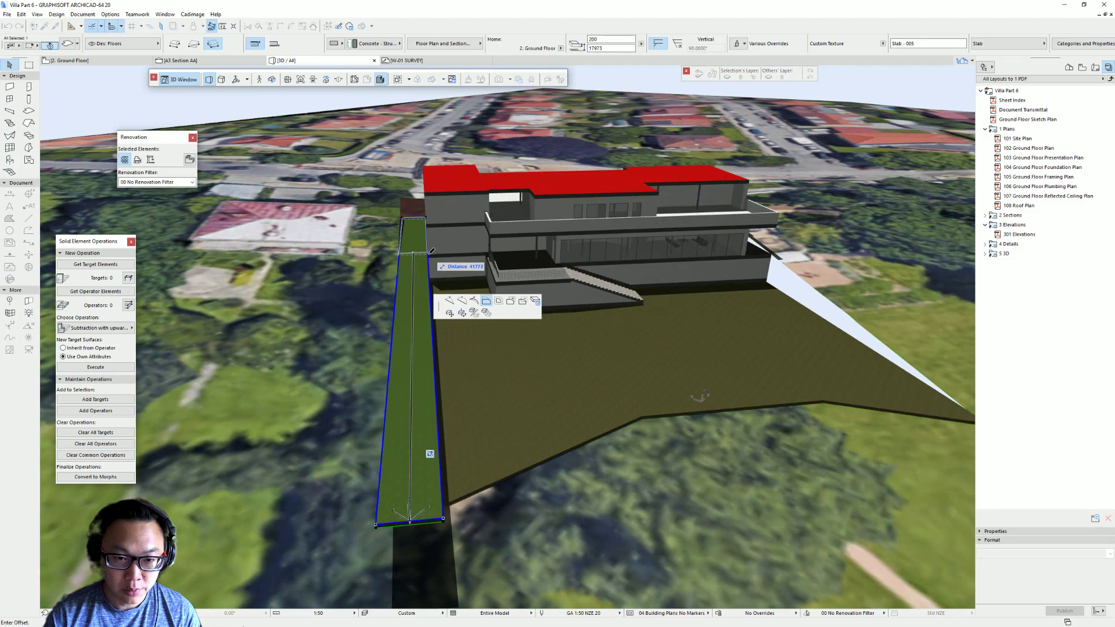
left_click(486, 250)
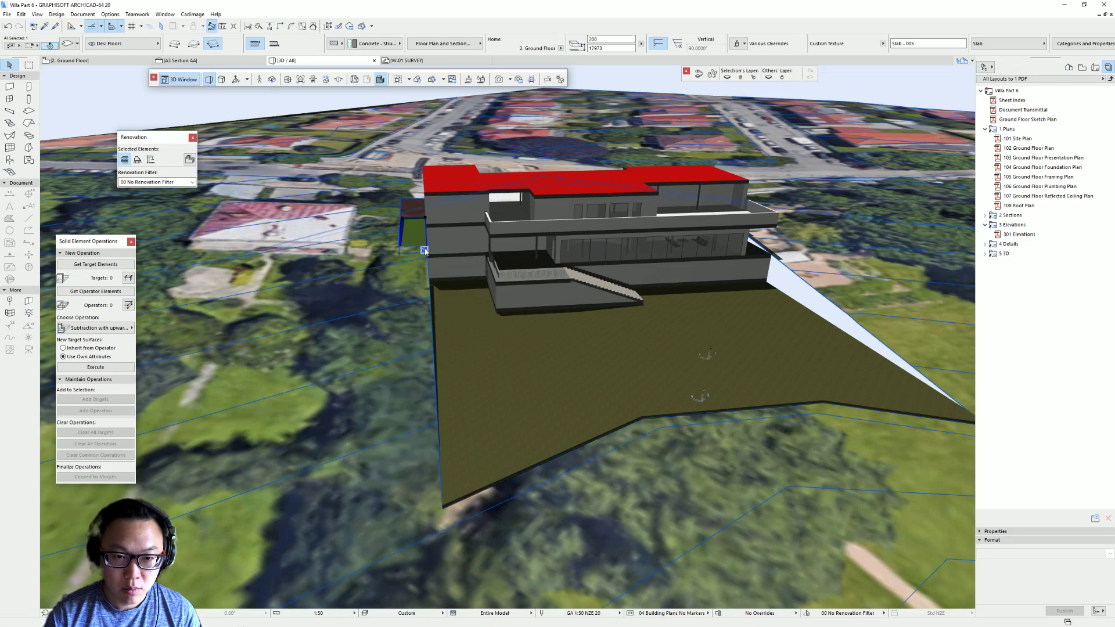
Offset the garden slab's side edge outward to line up with the outer edge of the side terrace slab.
scroll(524, 224, "up", 5)
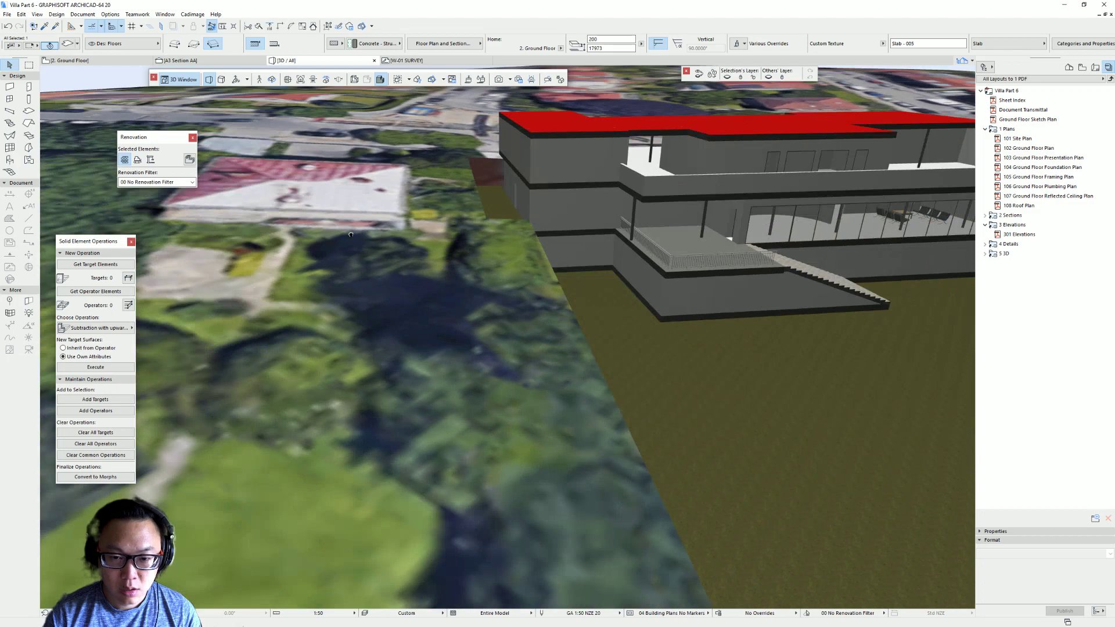
middle_click_drag(354, 311, 533, 286, "shift")
left_click(533, 279)
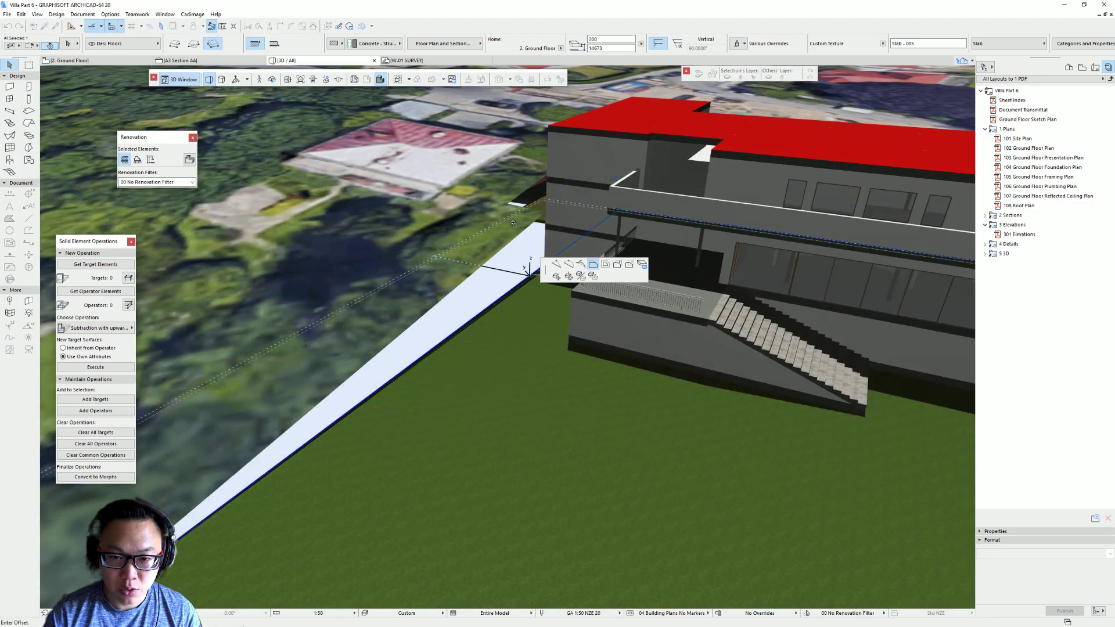
scroll(526, 253, "up", 3)
middle_click_drag(431, 148, 571, 230)
left_click(492, 226)
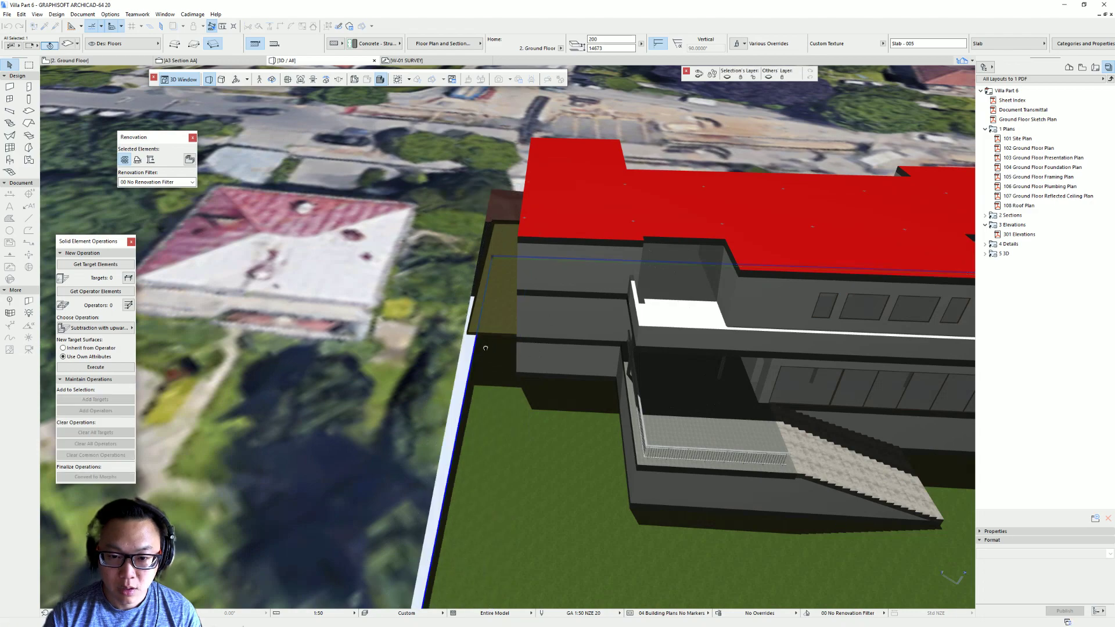
scroll(507, 316, "down", 2)
scroll(520, 282, "down", 3)
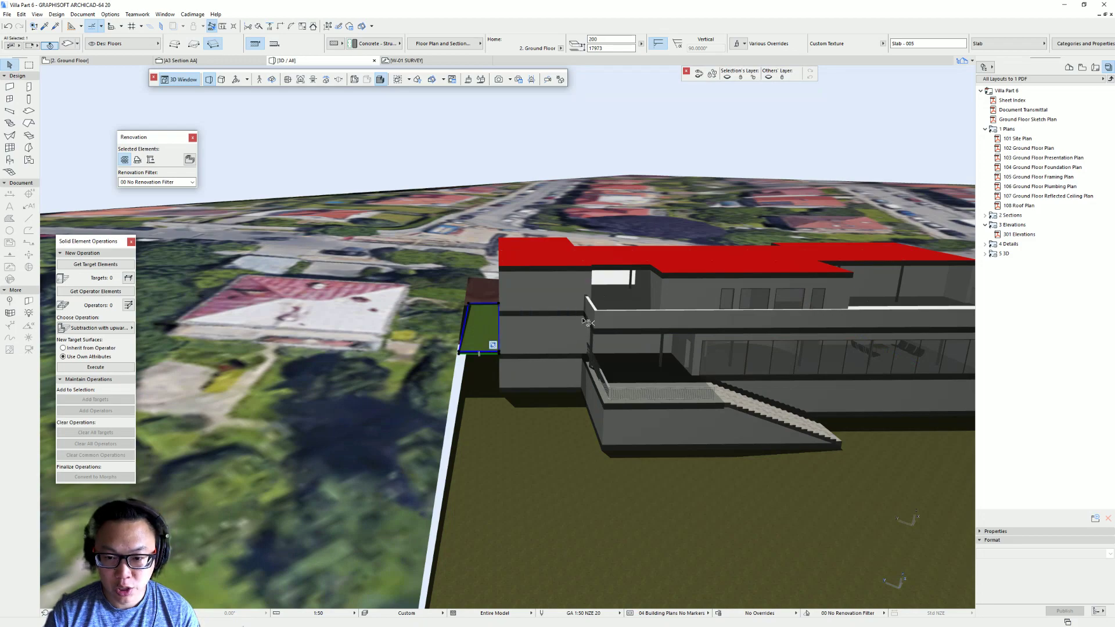
Set the side terrace slab's surfaces to Concrete - 02 and its thickness to 300.
key("ctrl+t")
left_click(517, 290)
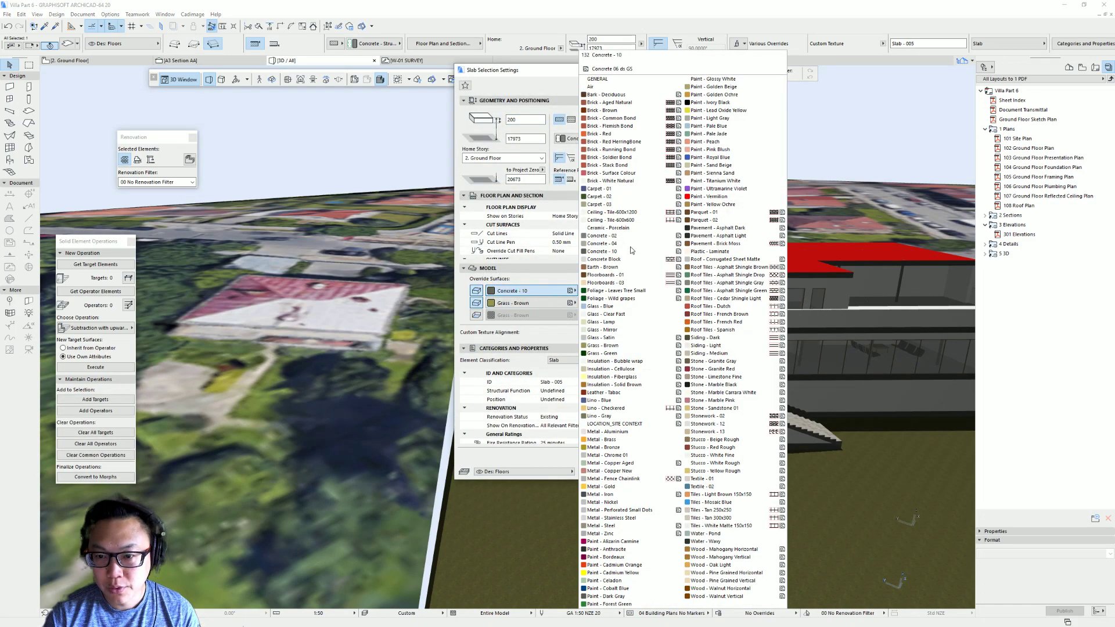
left_click(604, 235)
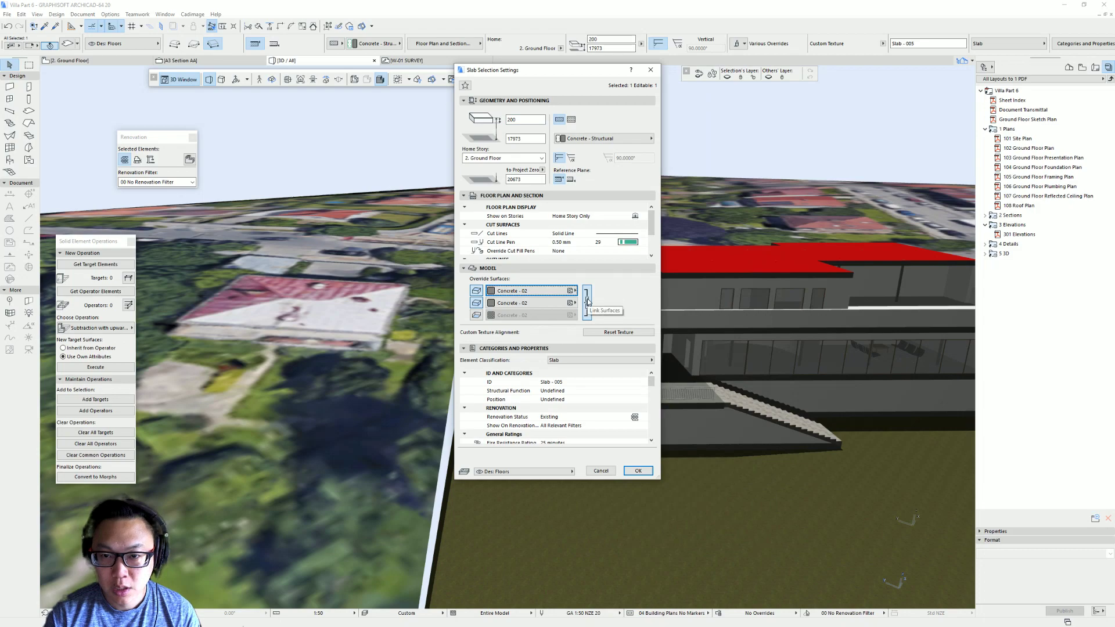
left_click_drag(535, 120, 366, 129)
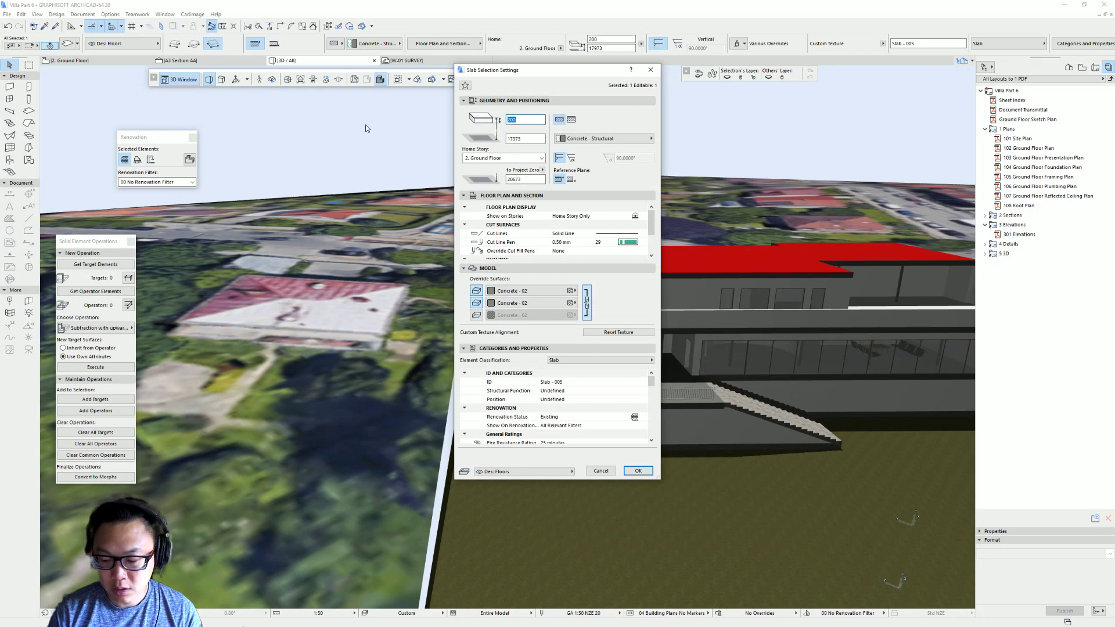
type("300")
key("Return")
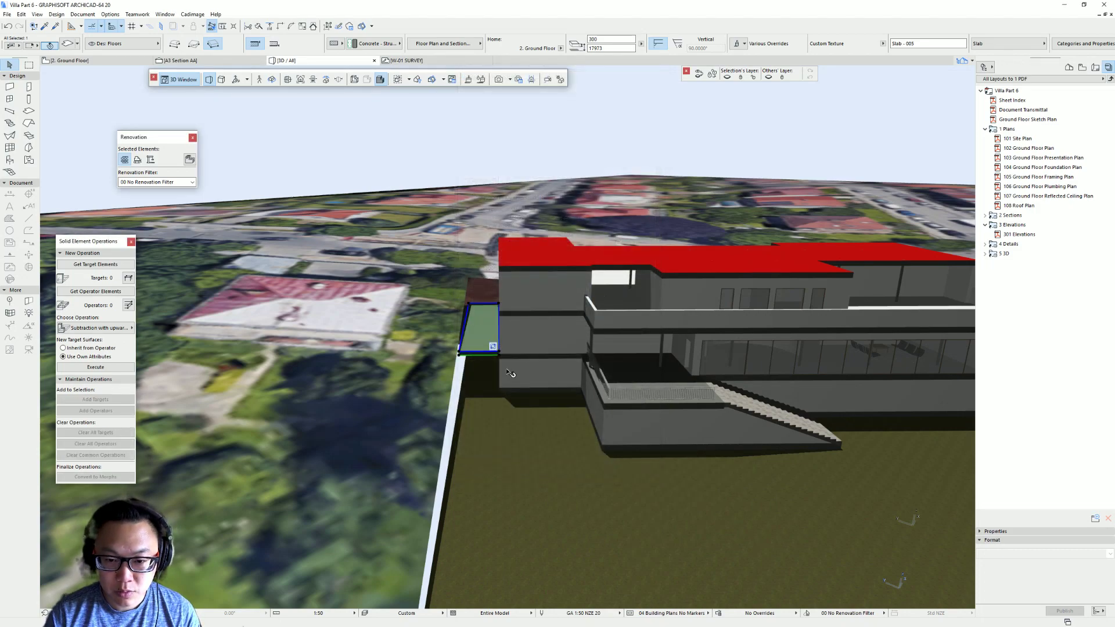
key("Escape")
Move the side terrace slab down by 200 at the villa's corner.
scroll(509, 357, "up", 7)
scroll(511, 359, "down", 5)
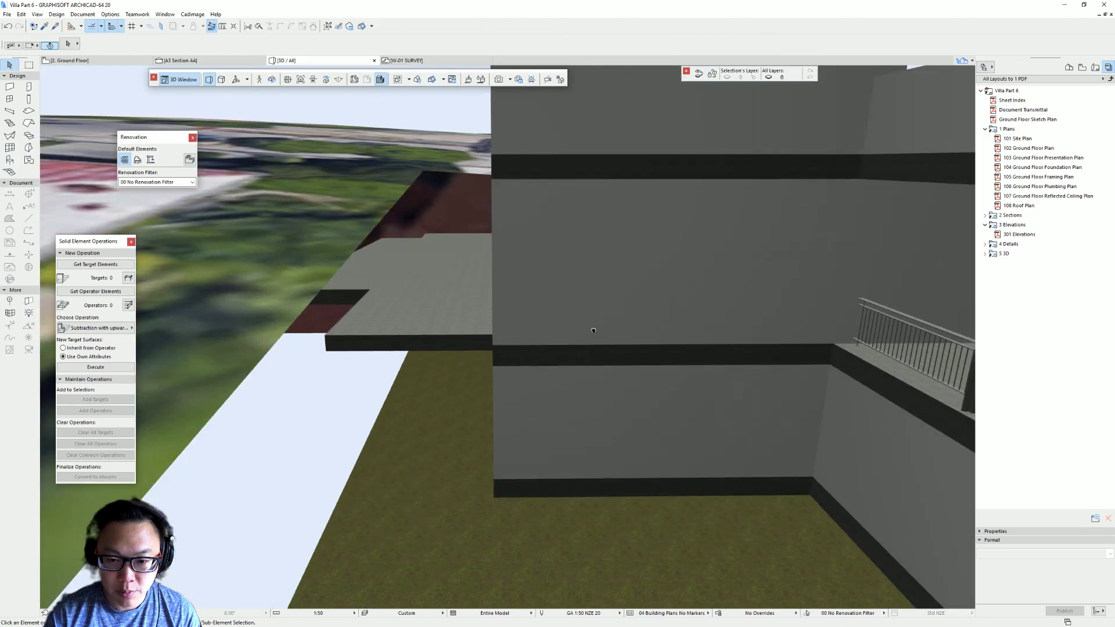
left_click(572, 312)
key("ctrl+d")
left_click(573, 310)
type("200")
key("Return")
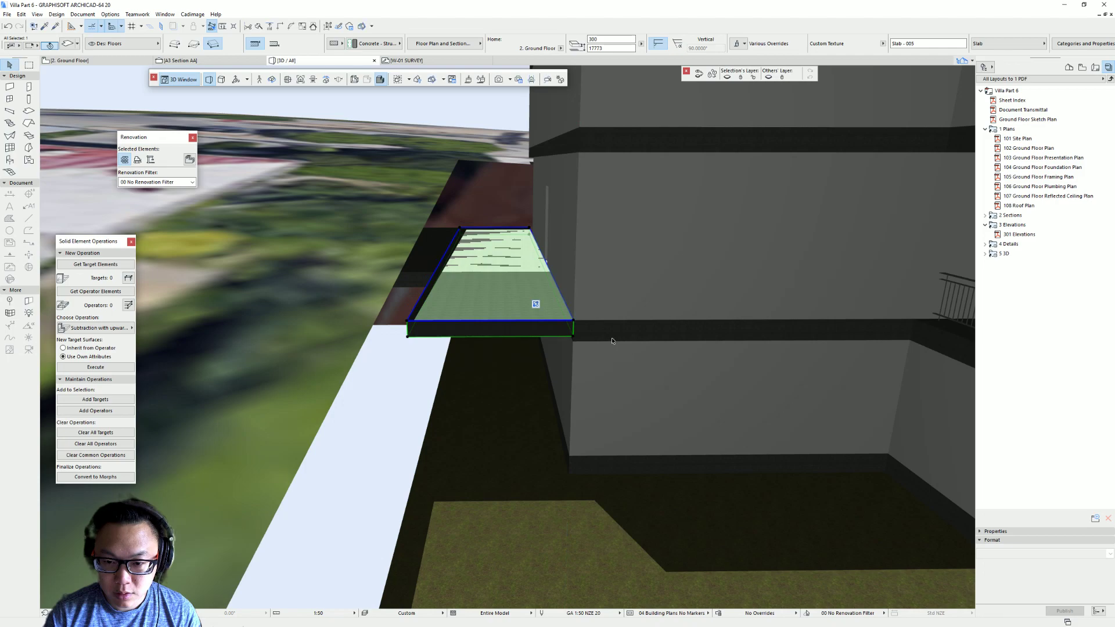
key("Escape")
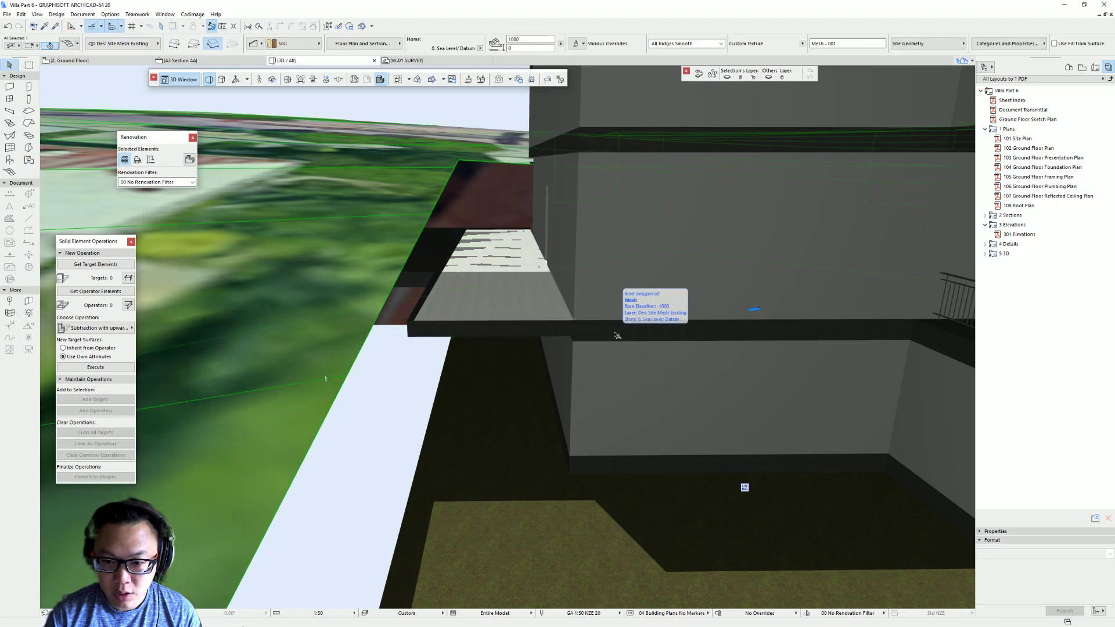
Suspend grouping so the villa's elements can be picked individually, and select its slab above the basement wall.
key("Escape")
key("ctrl+a")
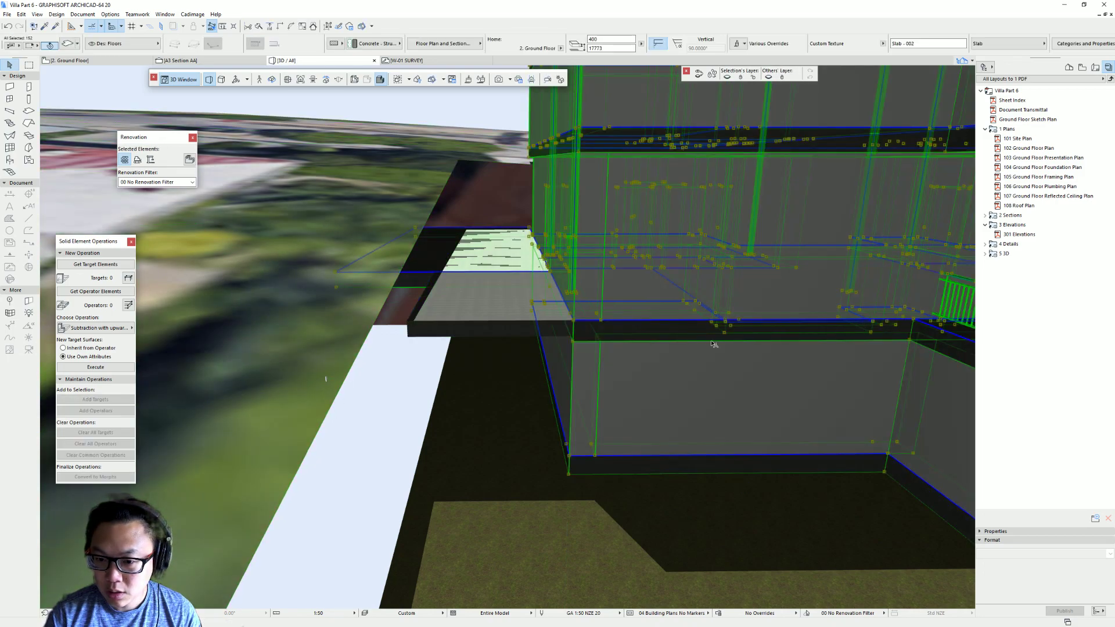
key("alt")
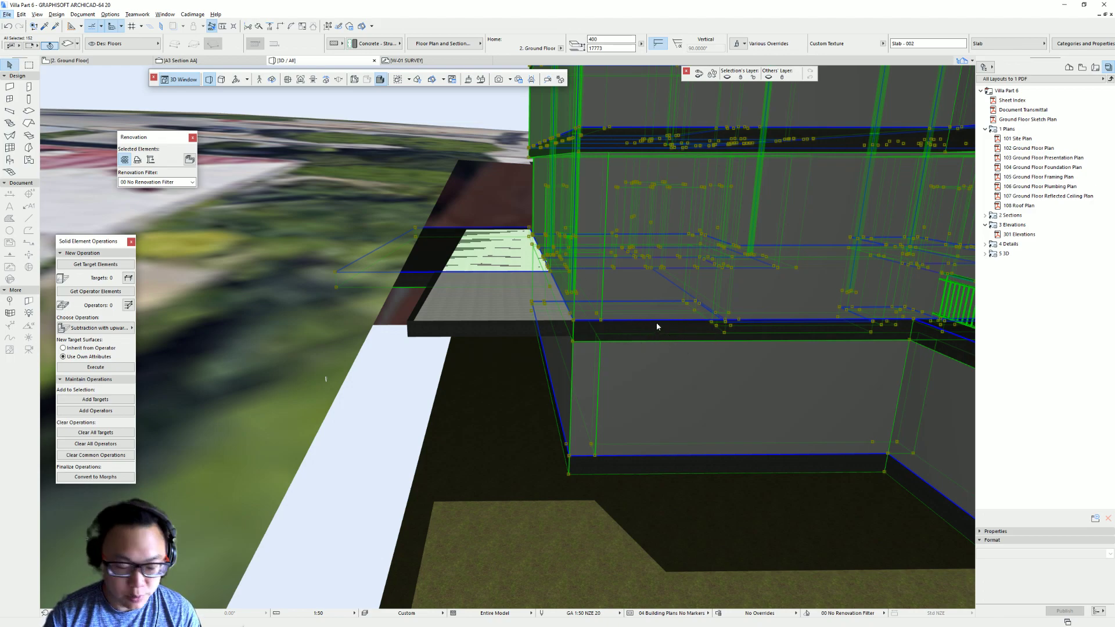
key("alt+g")
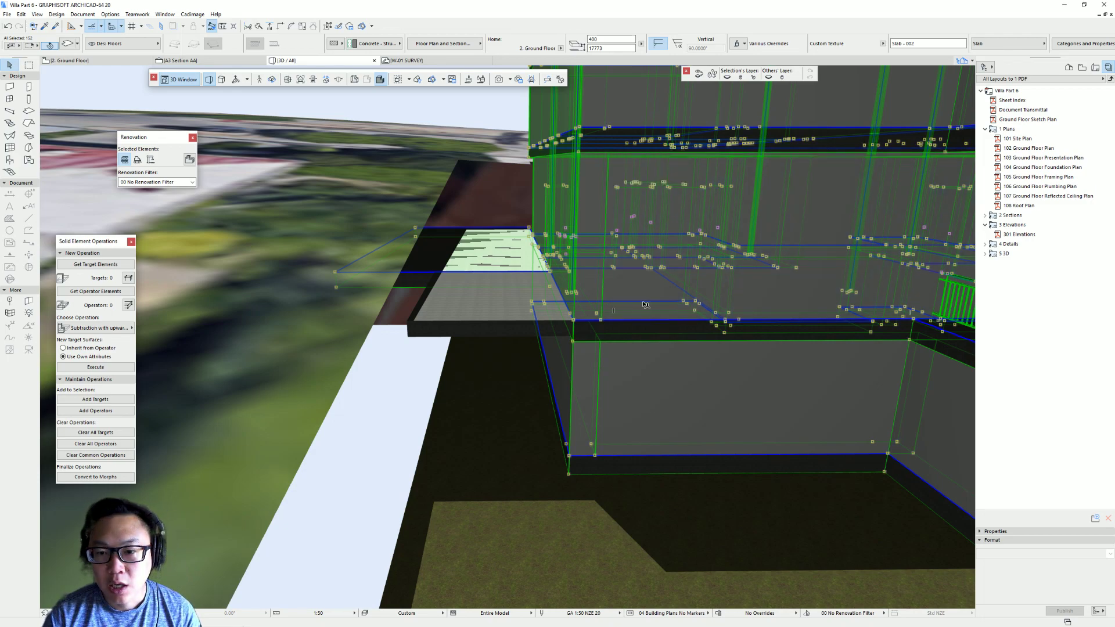
middle_click_drag(580, 199, 604, 182, "shift")
key("Escape")
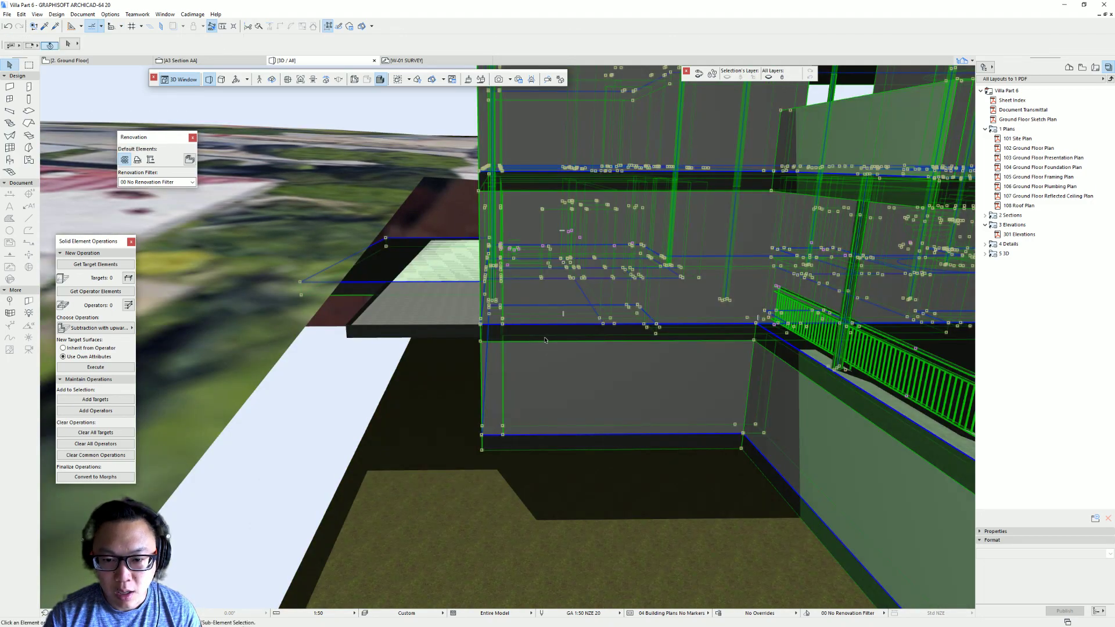
left_click(551, 338)
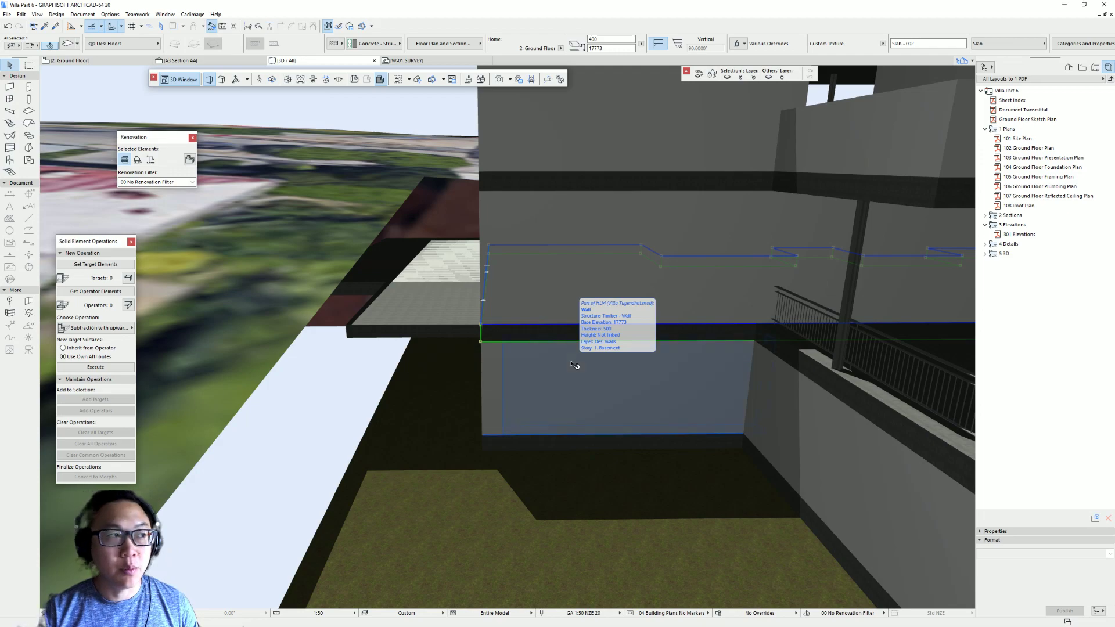
left_click_drag(100, 244, 110, 104)
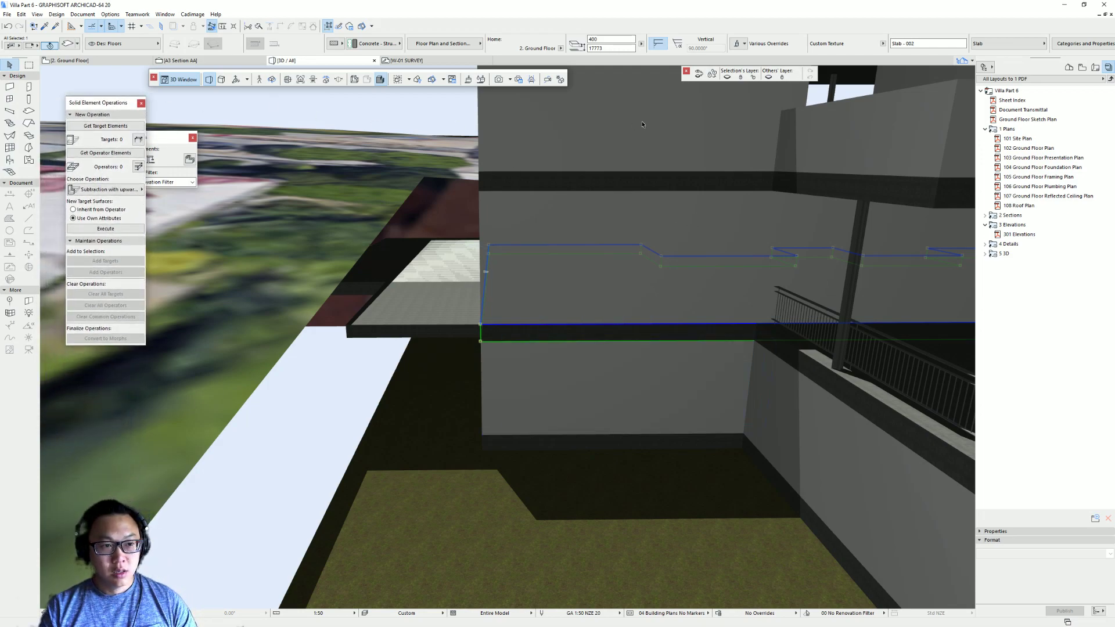
left_click(457, 298)
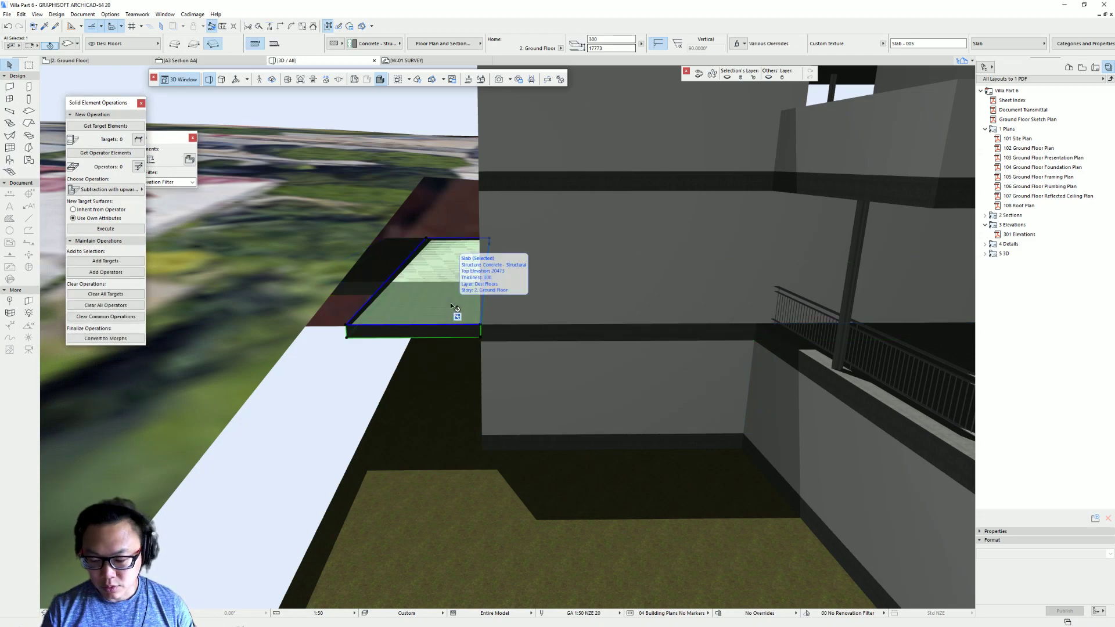
left_click(455, 308)
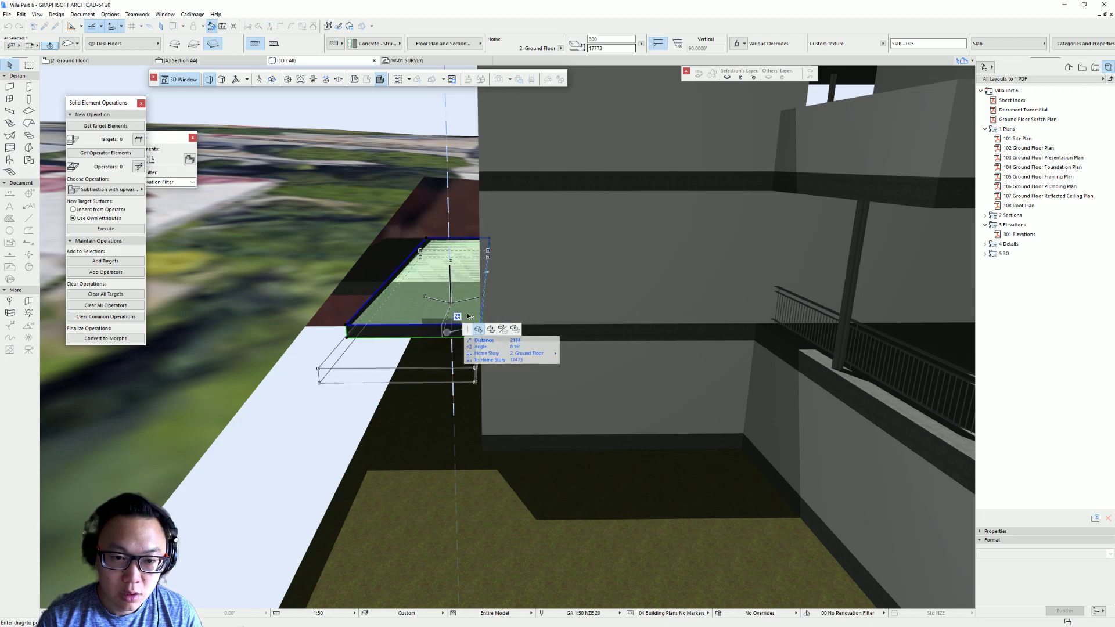
left_click(388, 283)
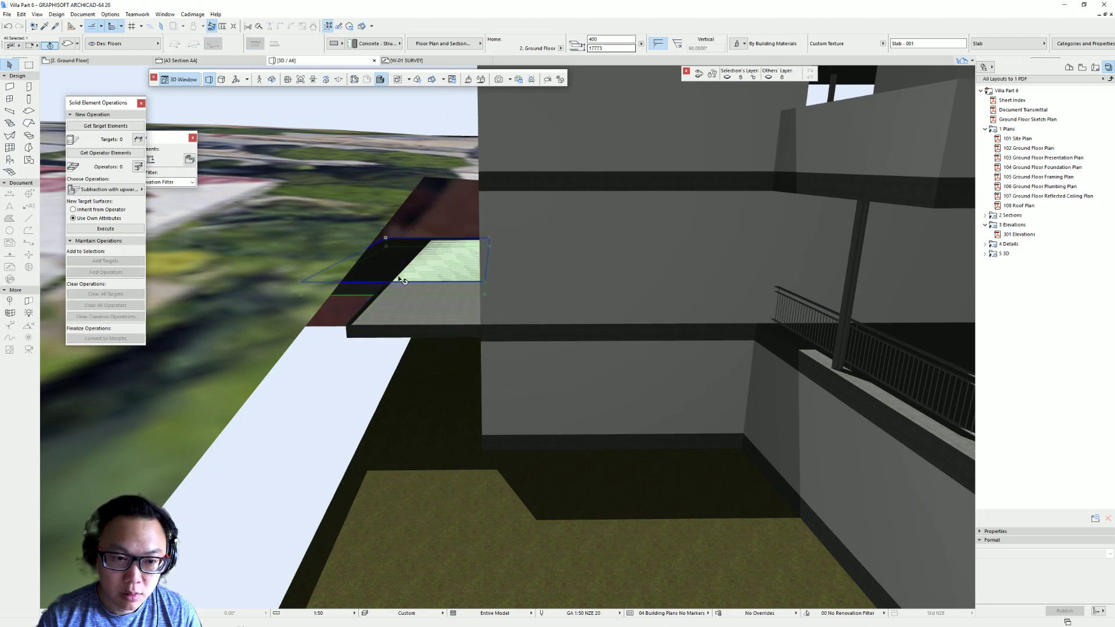
Try offsetting the side terrace slab's outer edge away from the villa, and bring the edge back in.
mouse_move(557, 328)
middle_mouse_down("shift")
mouse_move(519, 334)
mouse_move(467, 312)
middle_mouse_up("shift")
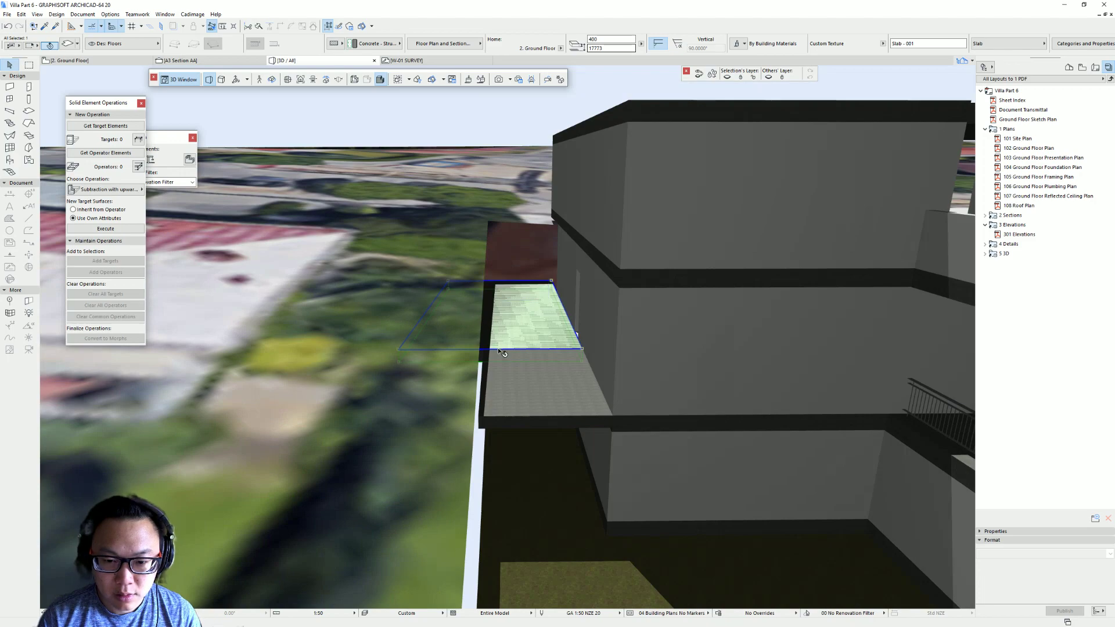
left_click(485, 375)
left_click(484, 374)
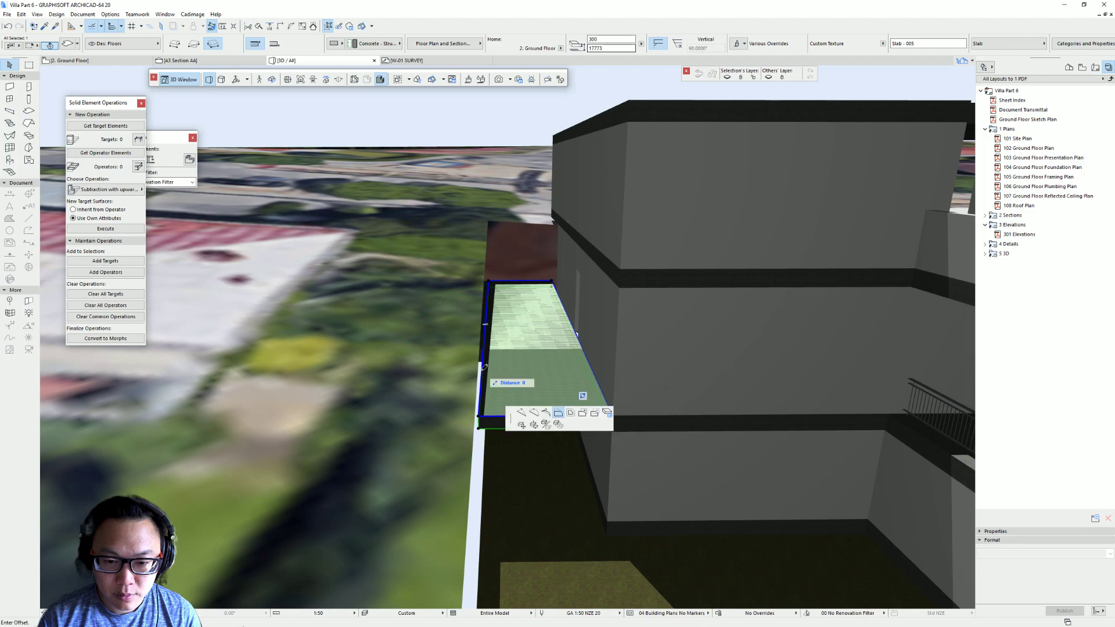
left_click(344, 353)
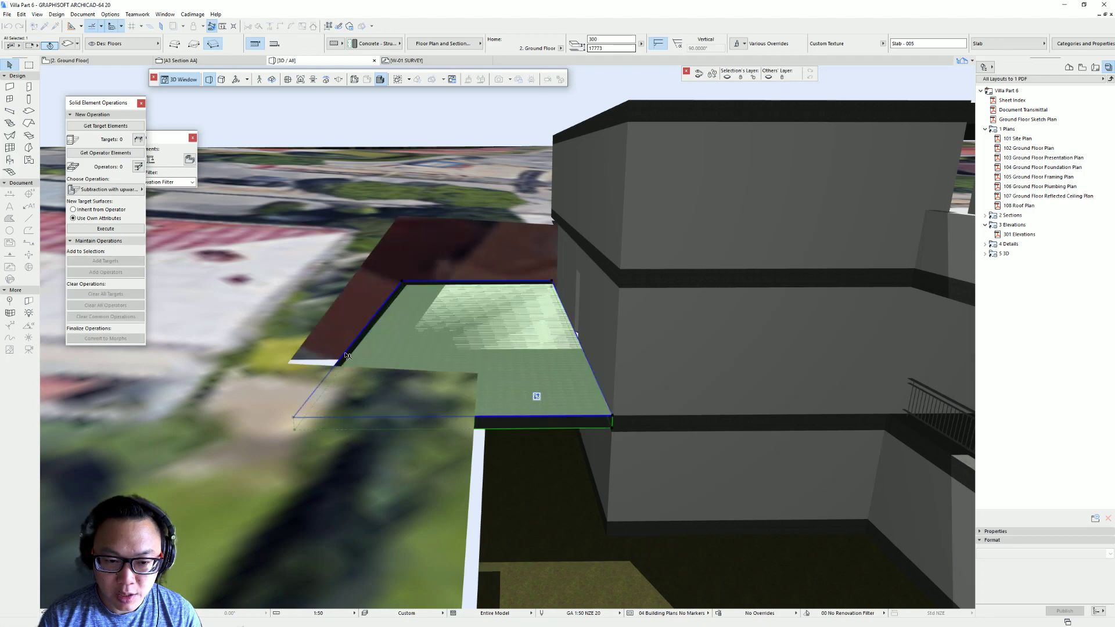
left_click(345, 353)
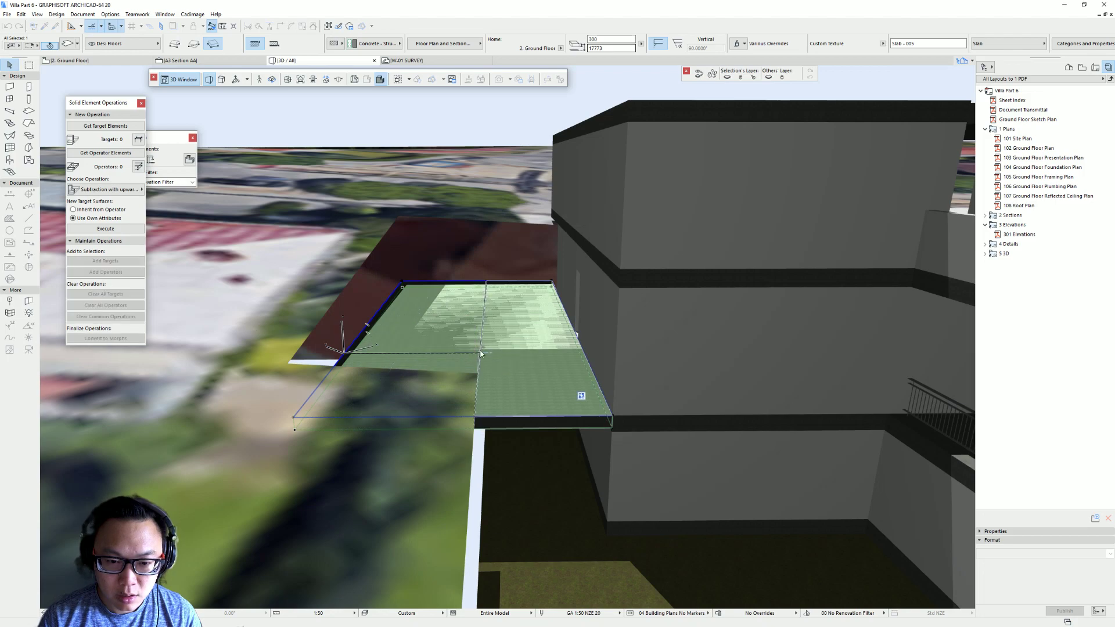
left_click(484, 347)
Offset the side terrace slab's outer edge away from the villa by about 2370 mm.
left_click(482, 350)
middle_click_drag(452, 348, 439, 278, "shift")
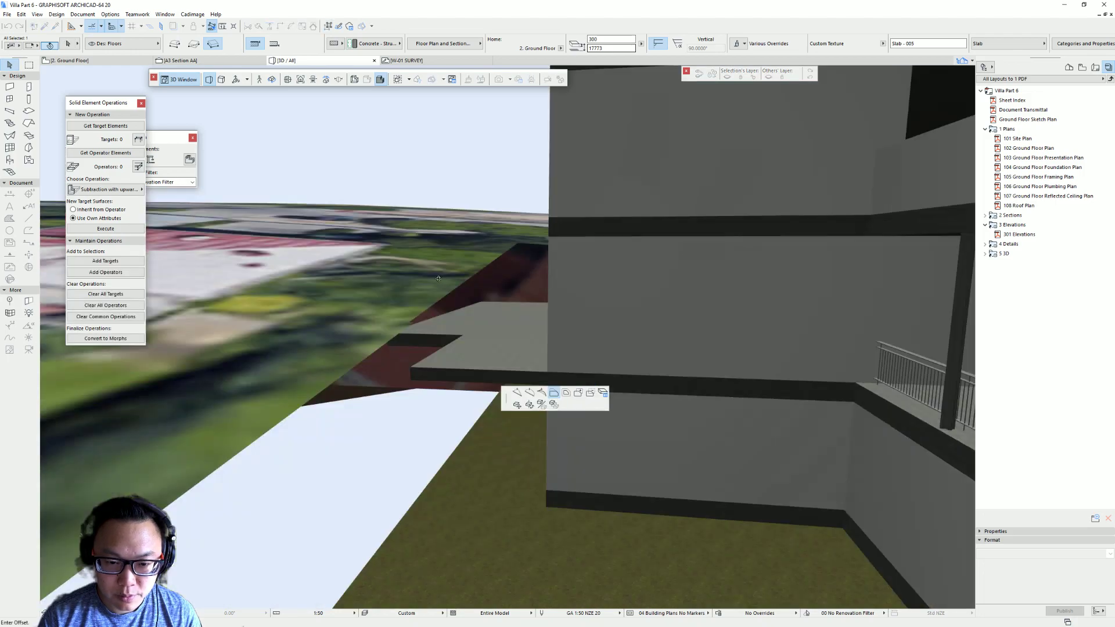
middle_click_drag(415, 318, 408, 362, "shift")
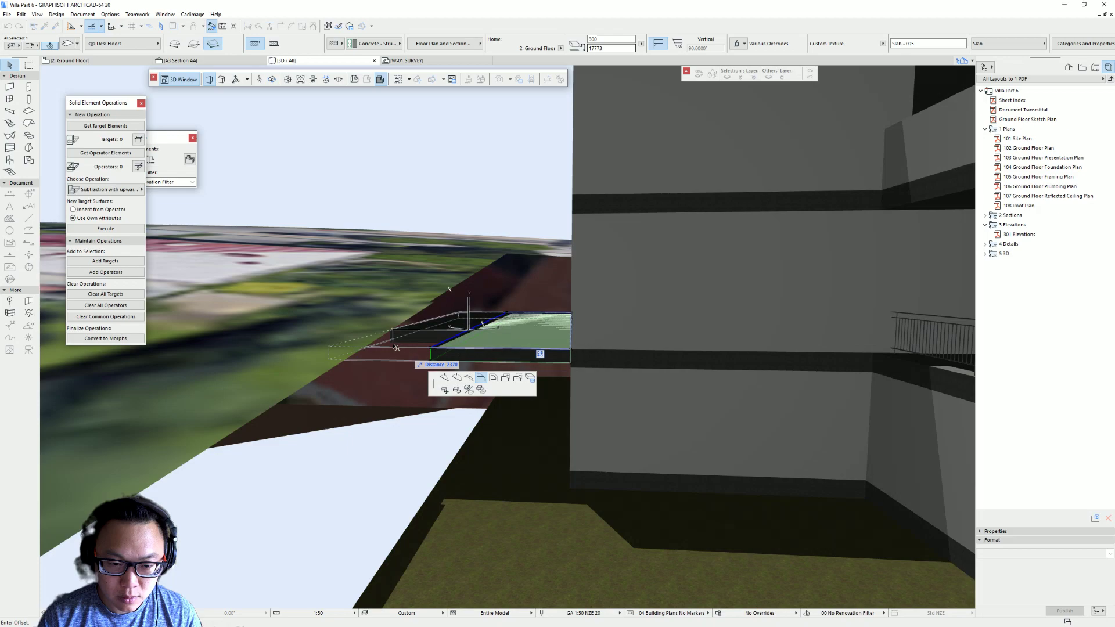
left_click(395, 346)
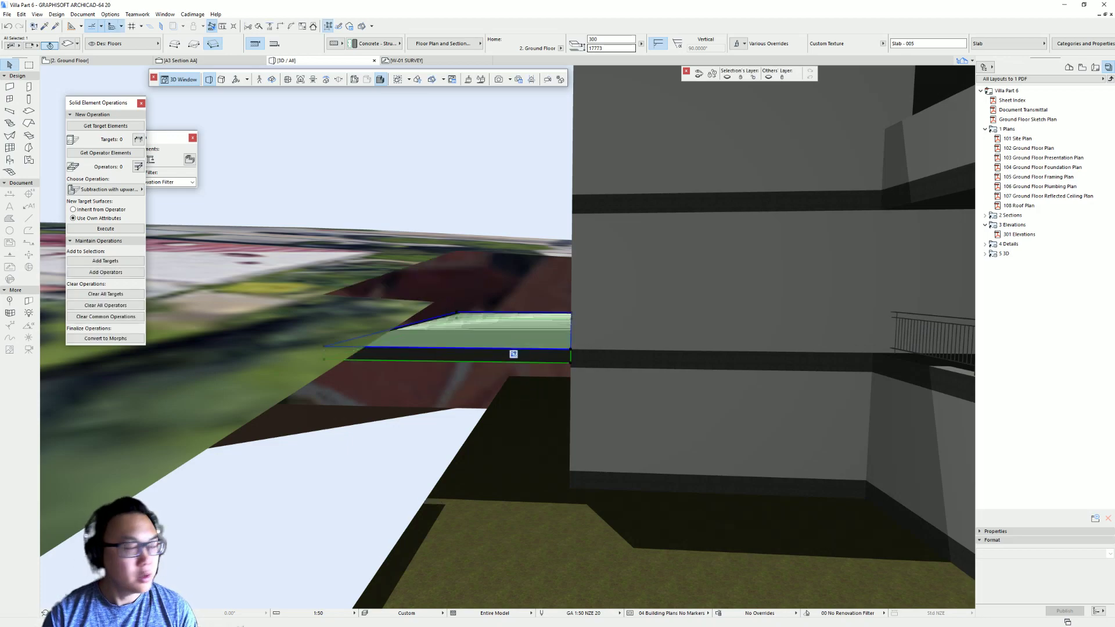
Check the side terrace and its stairs in the browser's Tugendhat House plans and elevations, and return to ArchiCAD.
key("alt+Tab")
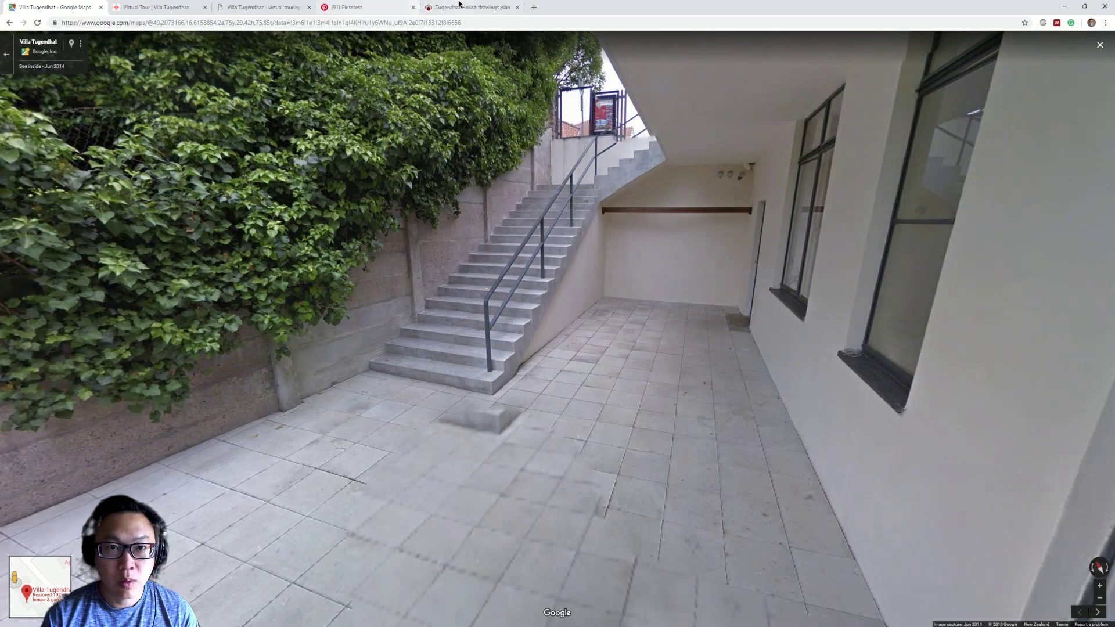
left_click(458, 4)
scroll(320, 413, "down", 2)
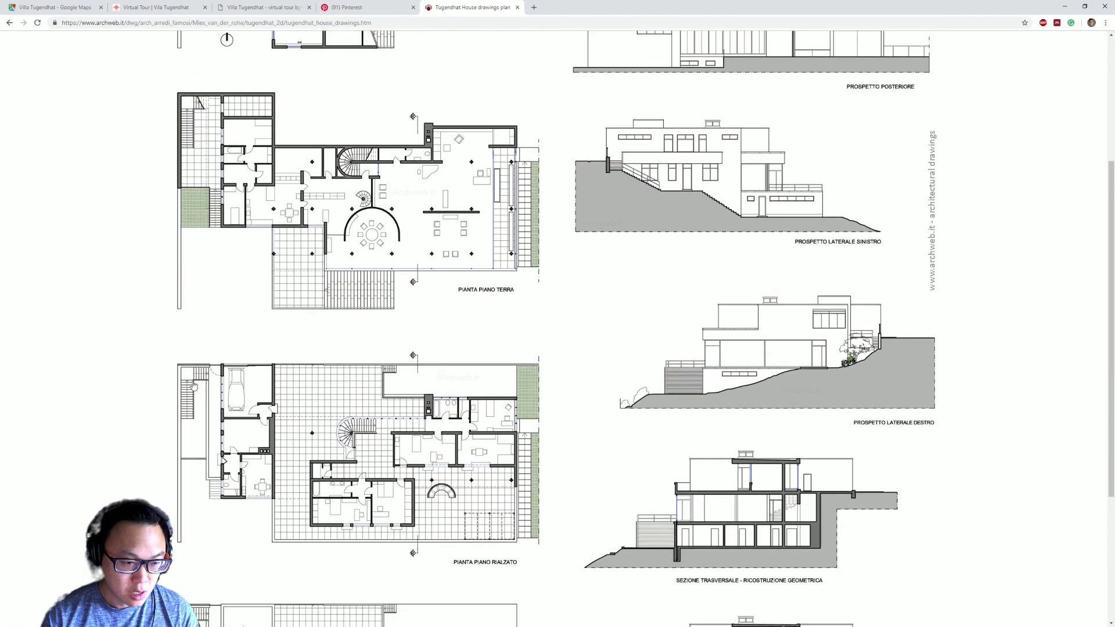
scroll(199, 402, "down", 3)
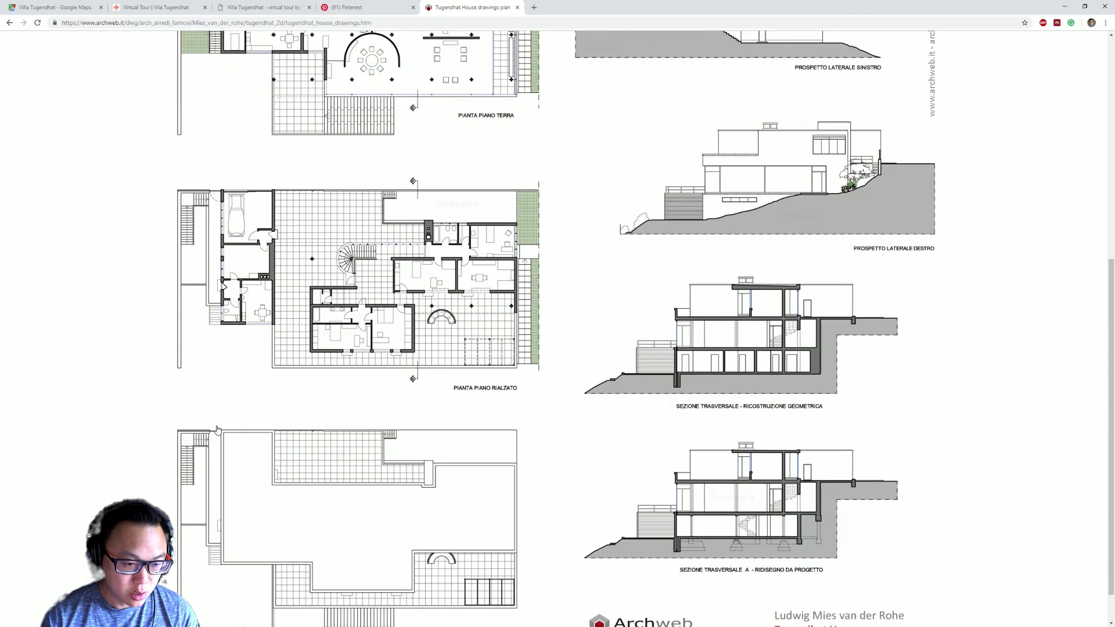
scroll(218, 276, "up", 7)
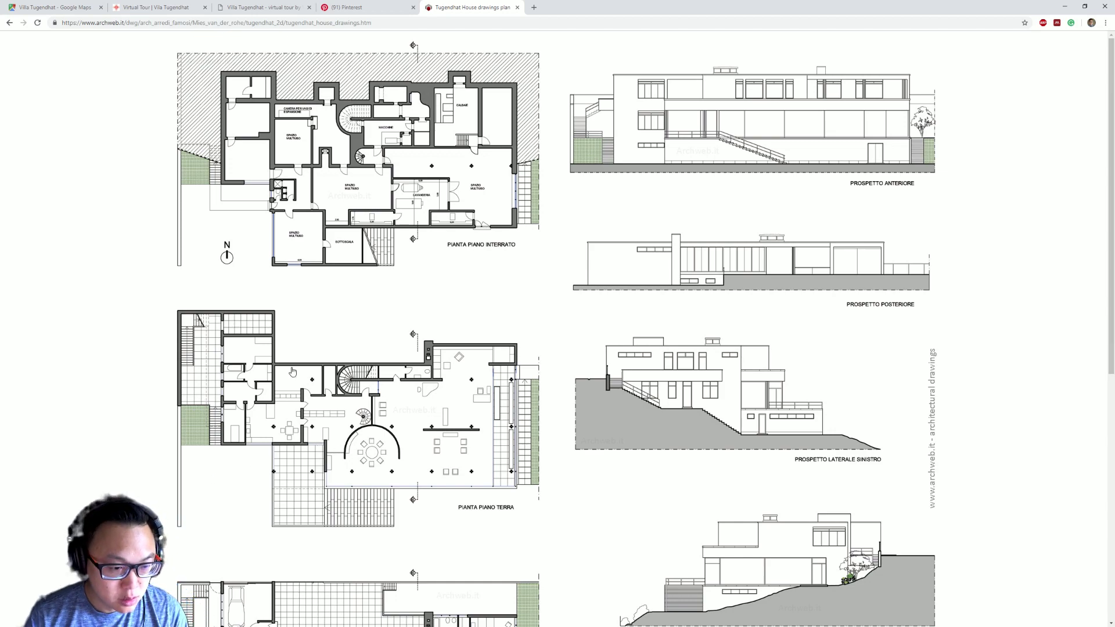
key("alt+Tab")
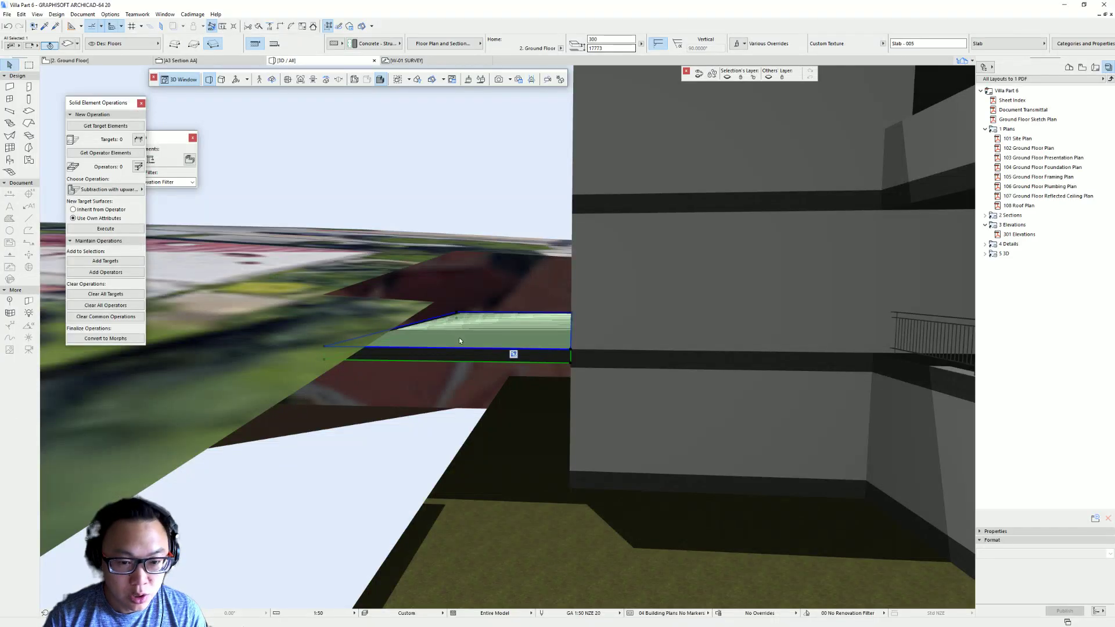
Offset the garden end of the side terrace slab back along the villa's side wall.
middle_click_drag(484, 451, 544, 559, "shift")
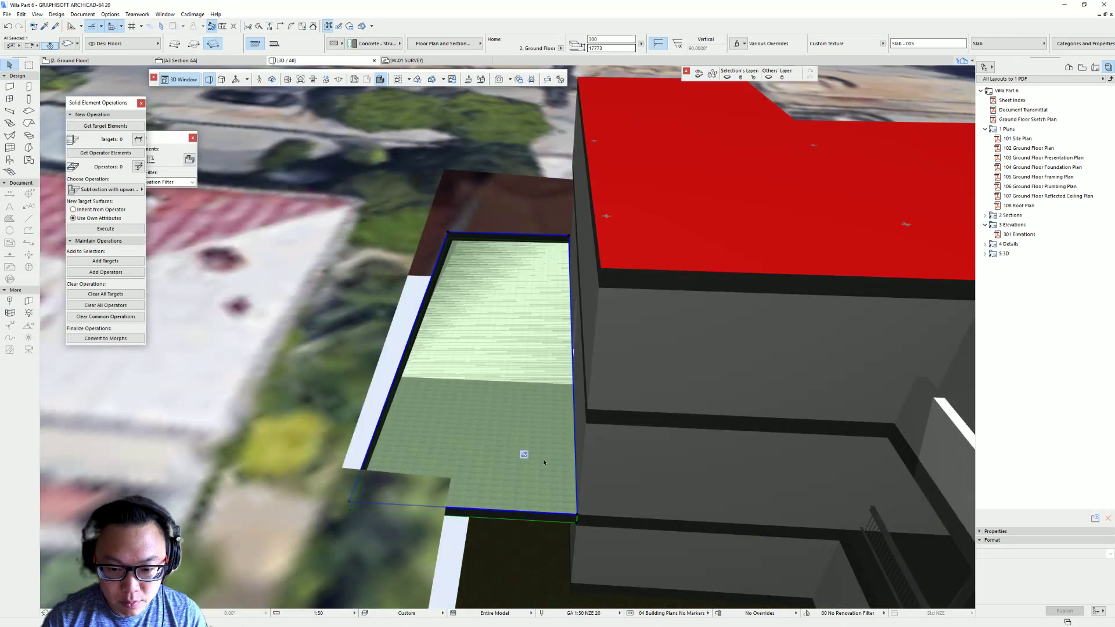
left_click(548, 514)
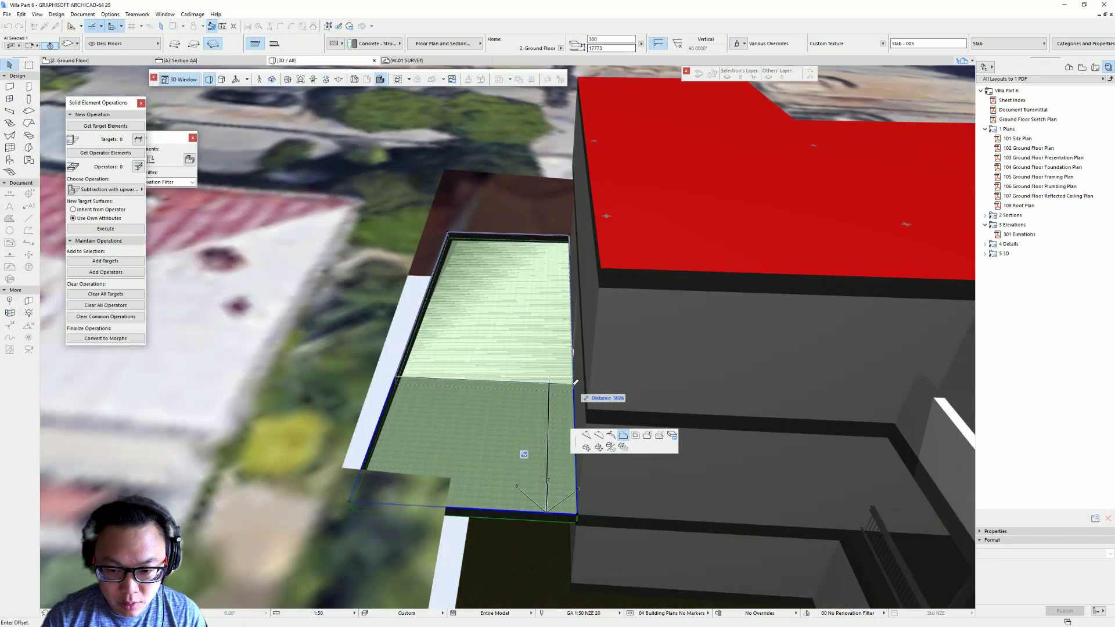
left_click(583, 351)
key("Escape")
Offset the lower garden slab's side edge outward to line up with the widened side terrace slab's outer edge.
middle_click_drag(506, 372, 529, 221, "shift")
left_click(526, 240)
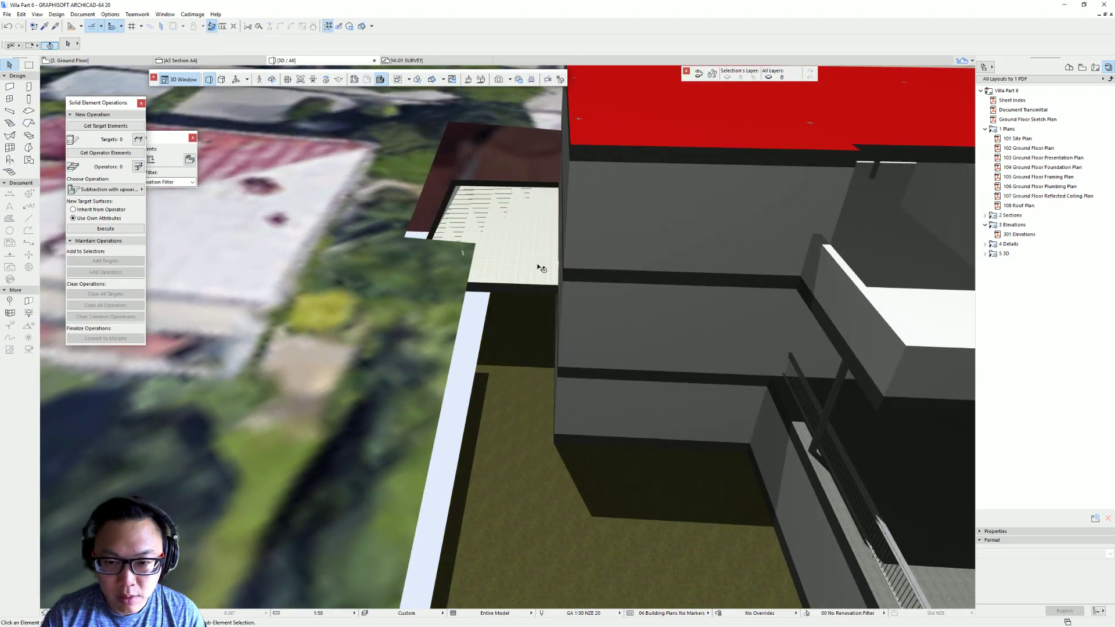
left_click(522, 351)
left_click(490, 328)
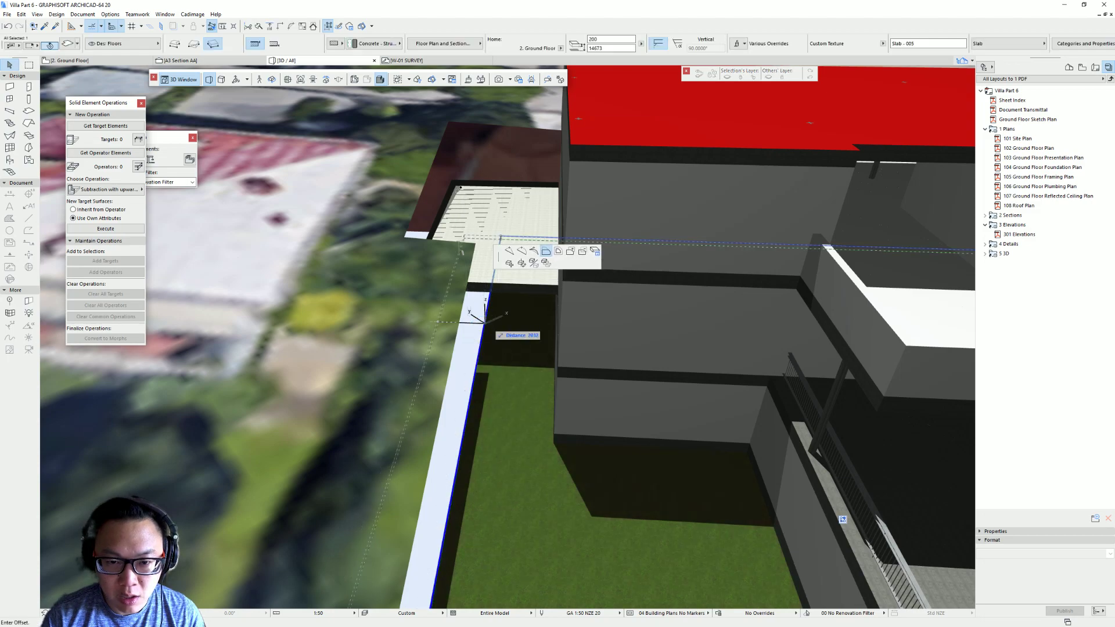
left_click(453, 179)
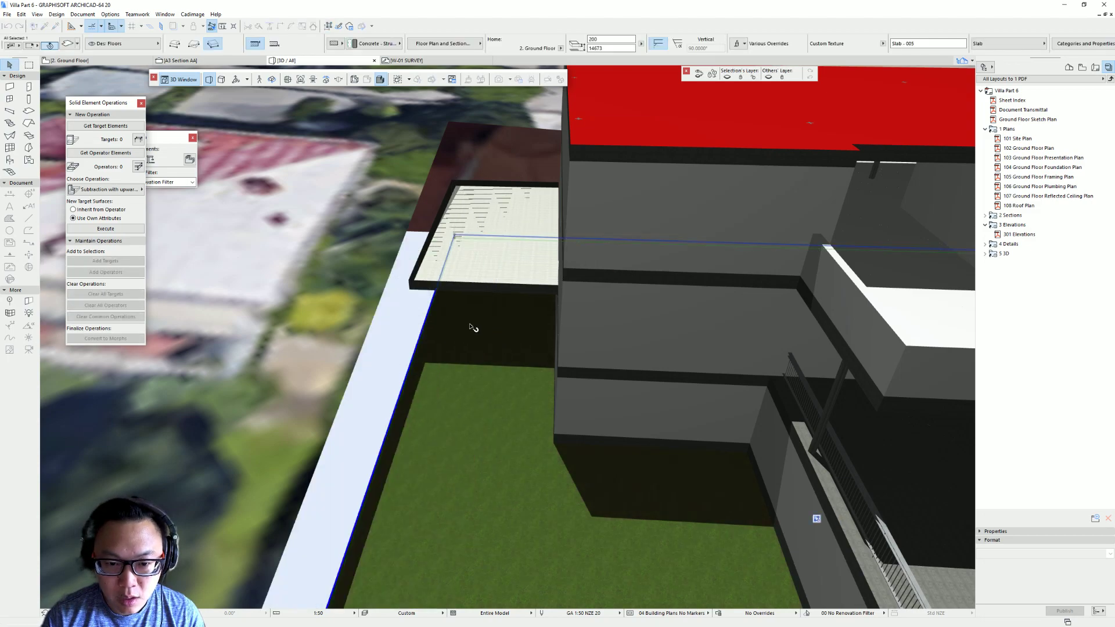
key("Escape")
On the Ground Floor plan, place a copy of the terrace's garden stair in the open garden on the side terrace's side of the villa.
scroll(479, 325, "down", 3)
middle_click_drag(483, 322, 602, 294, "shift")
mouse_move(563, 361)
middle_mouse_down("shift")
mouse_move(600, 345)
mouse_move(765, 351)
middle_mouse_up("shift")
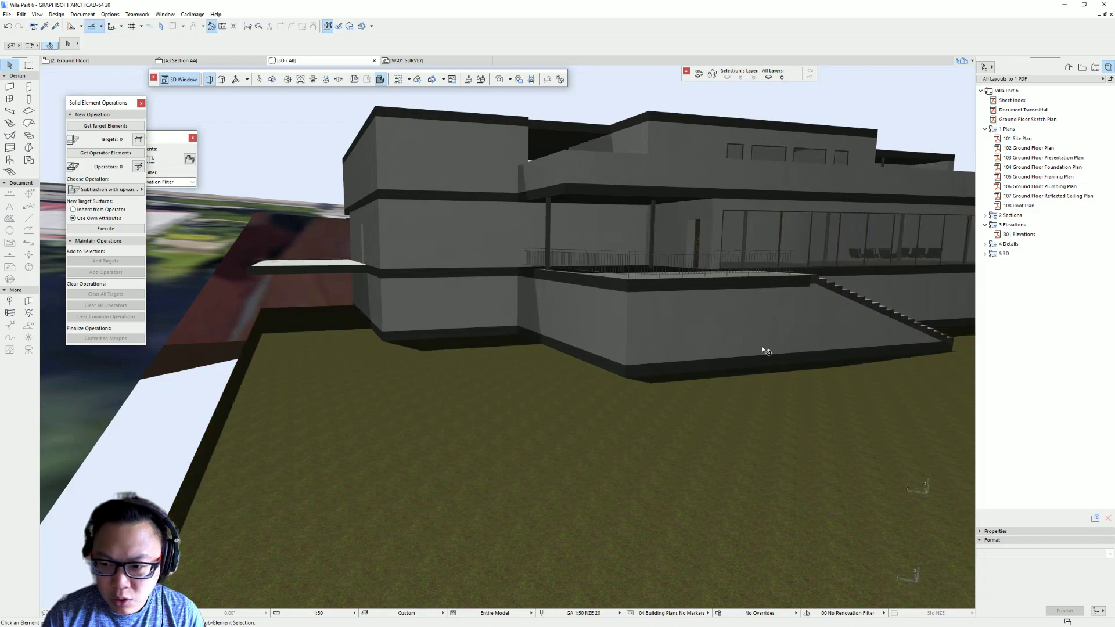
left_click(865, 302)
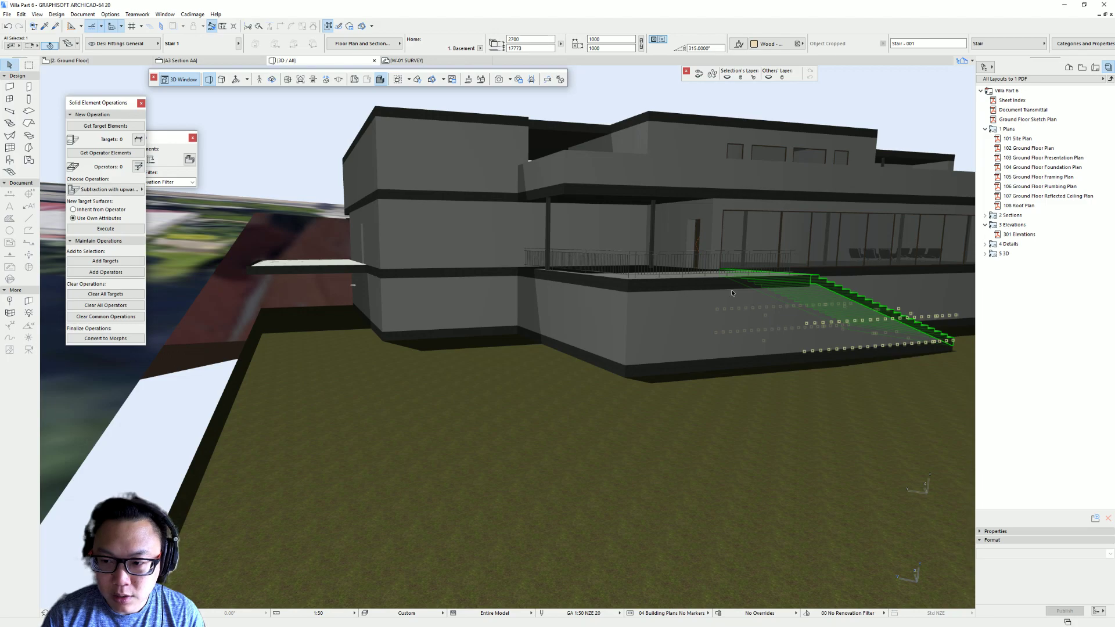
key("Escape")
key("F2")
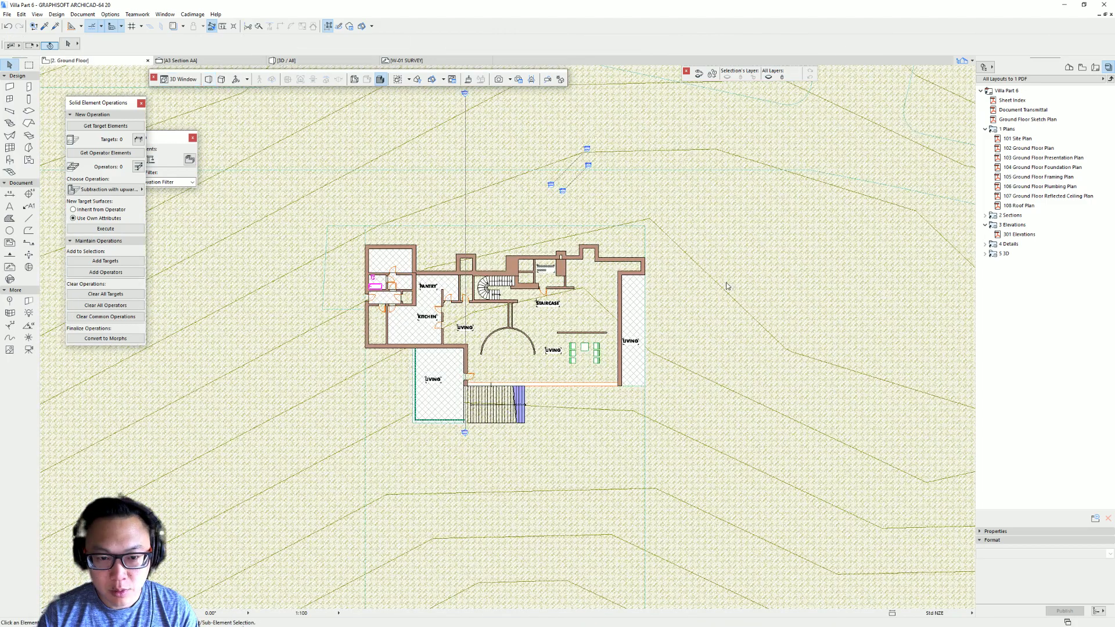
scroll(318, 223, "up", 3)
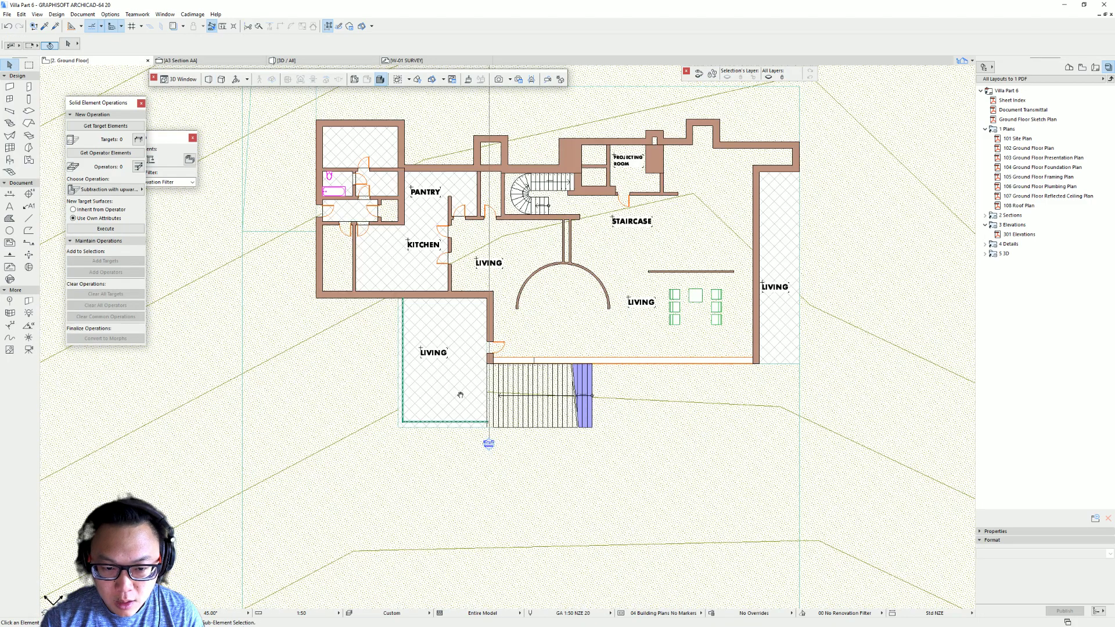
left_click(306, 203)
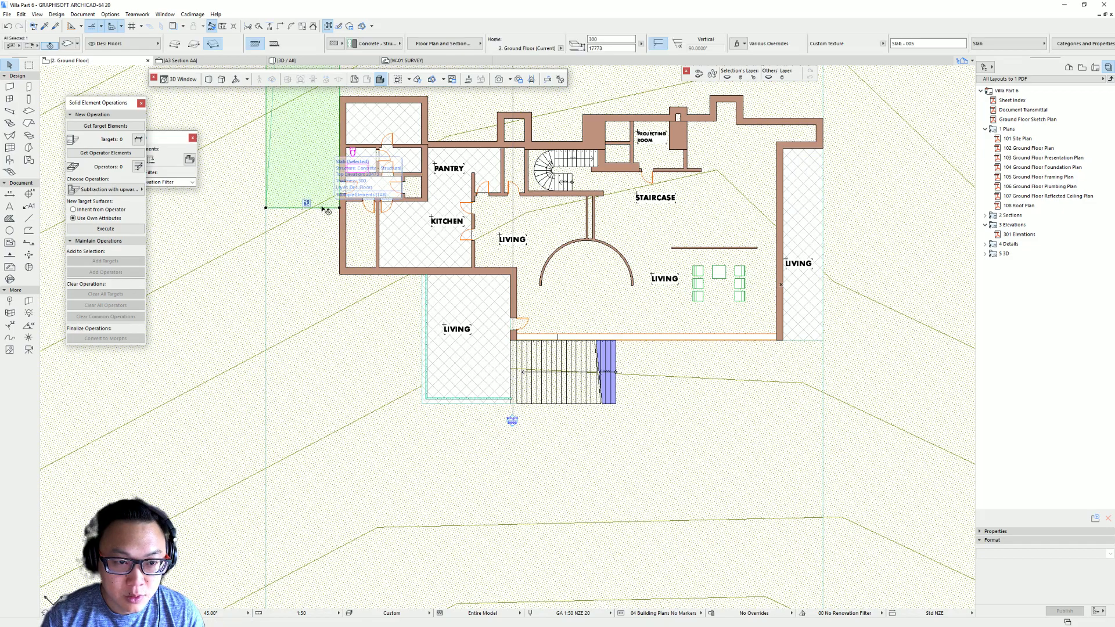
middle_click_drag(358, 224, 465, 378)
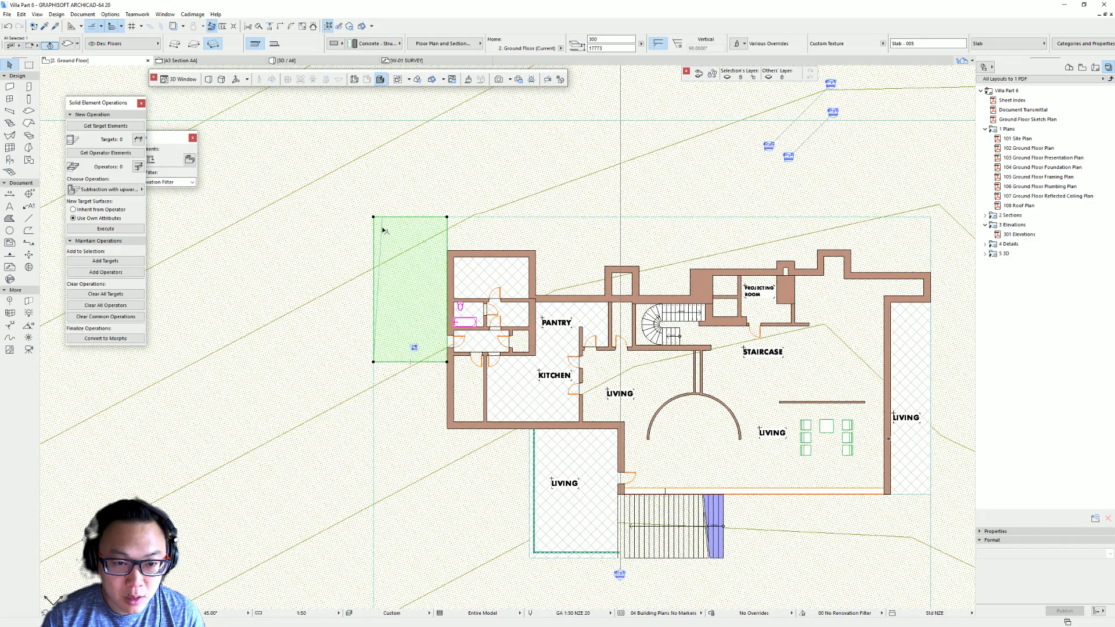
middle_click_drag(486, 296, 419, 191)
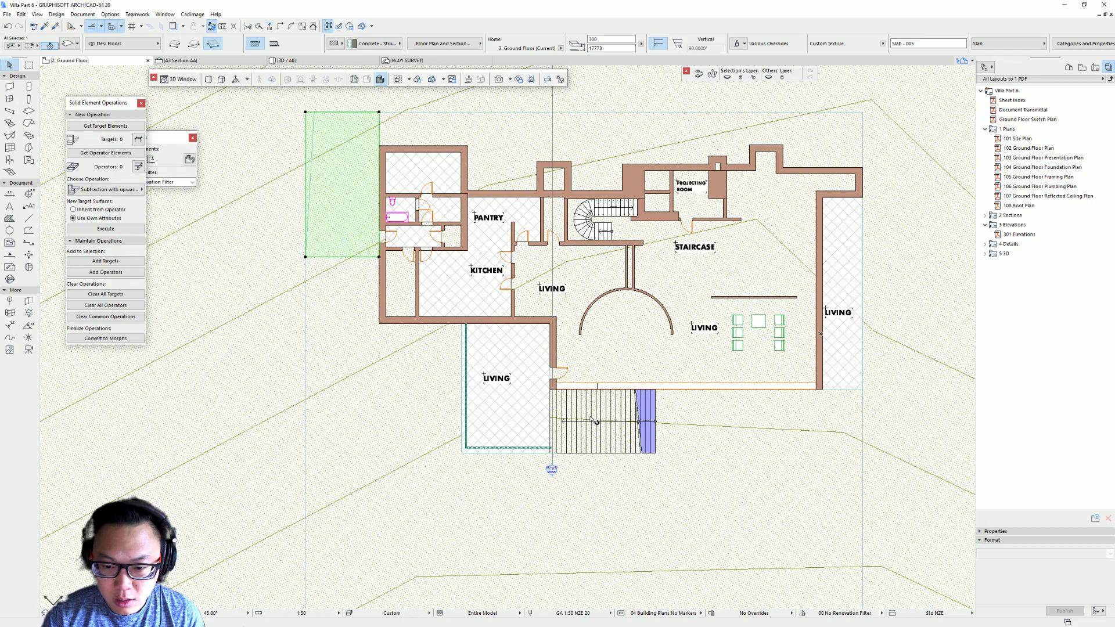
left_click(656, 405)
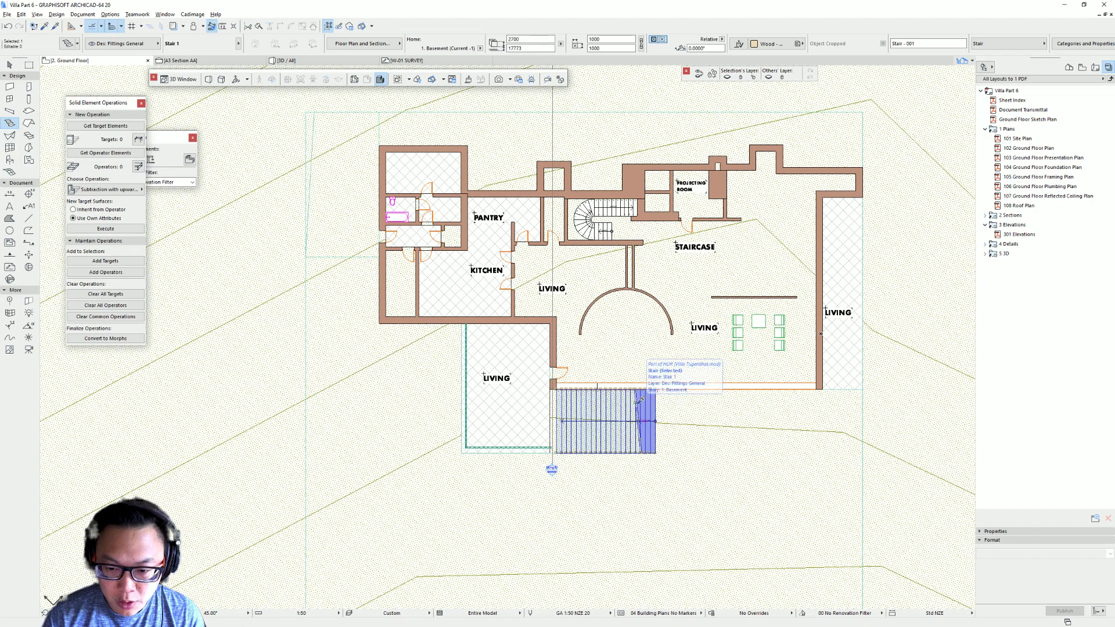
key("Escape")
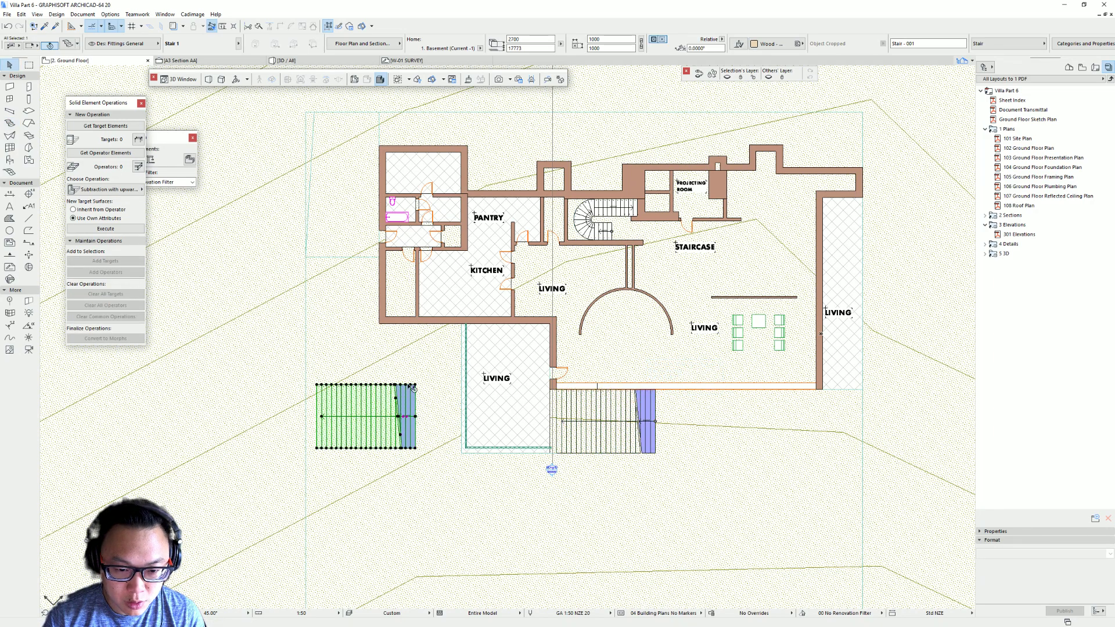
Move the copied stair to the villa's outer wall corner and rotate it 90° to run along the side wall.
left_click(416, 385)
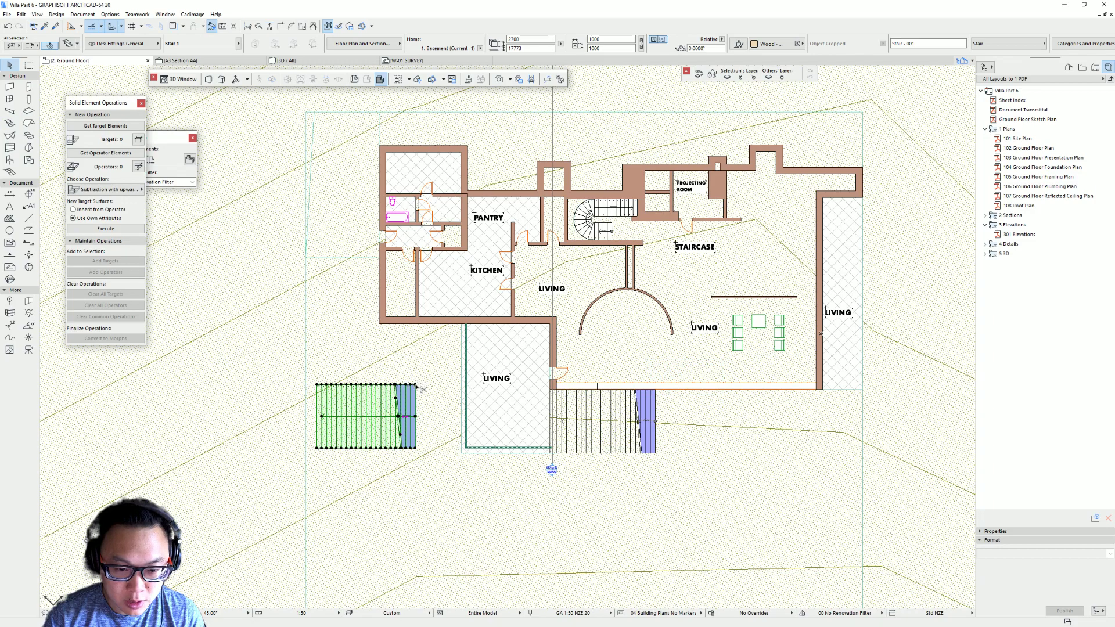
left_click(379, 324)
left_click(379, 323)
left_click(431, 365)
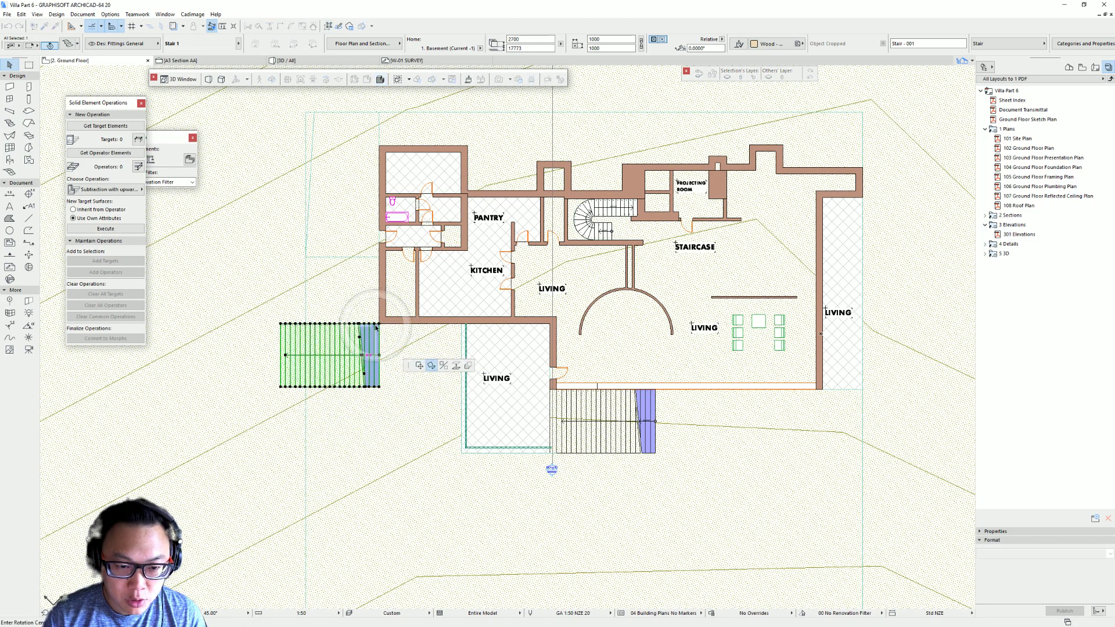
left_click(313, 306)
left_click(370, 243)
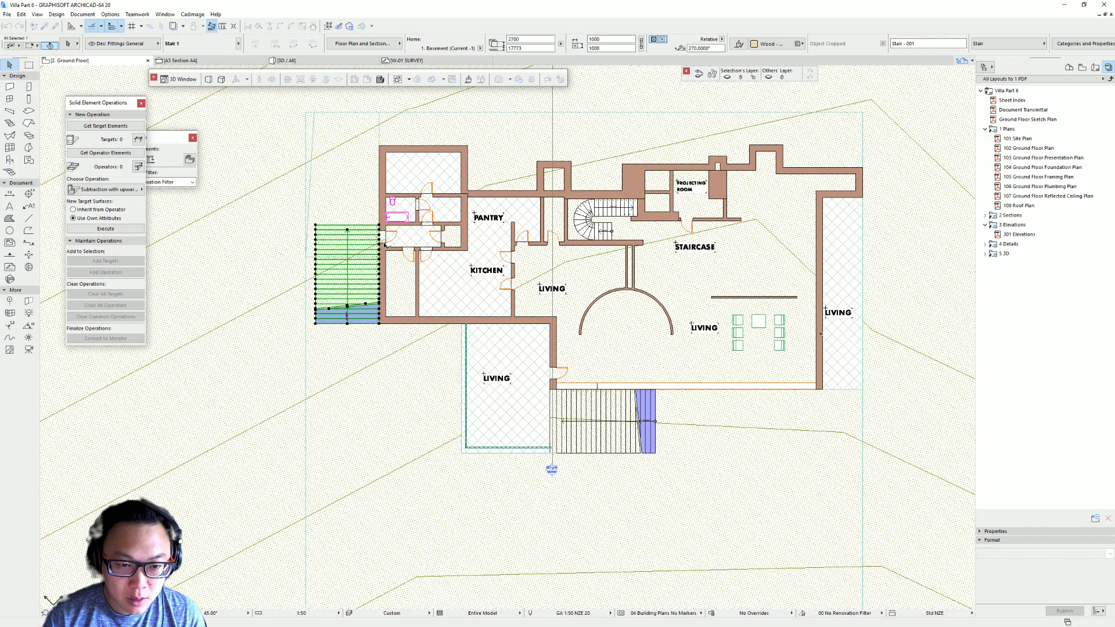
scroll(370, 242, "up", 2)
middle_click_drag(370, 243, 407, 250)
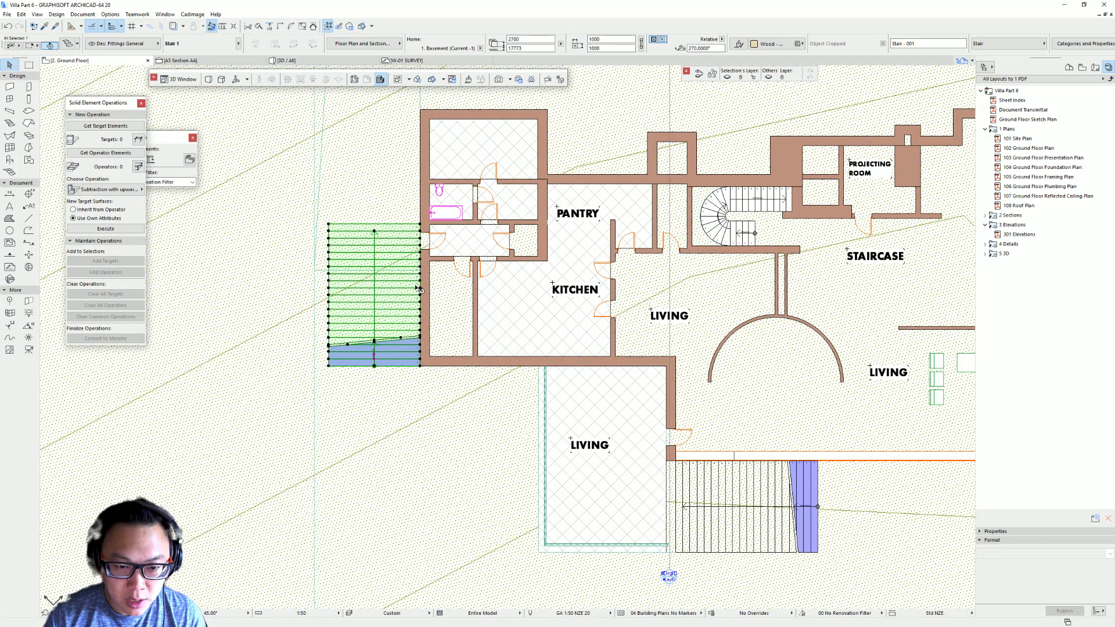
scroll(418, 289, "up", 2)
middle_click_drag(417, 324, 388, 334)
key("m")
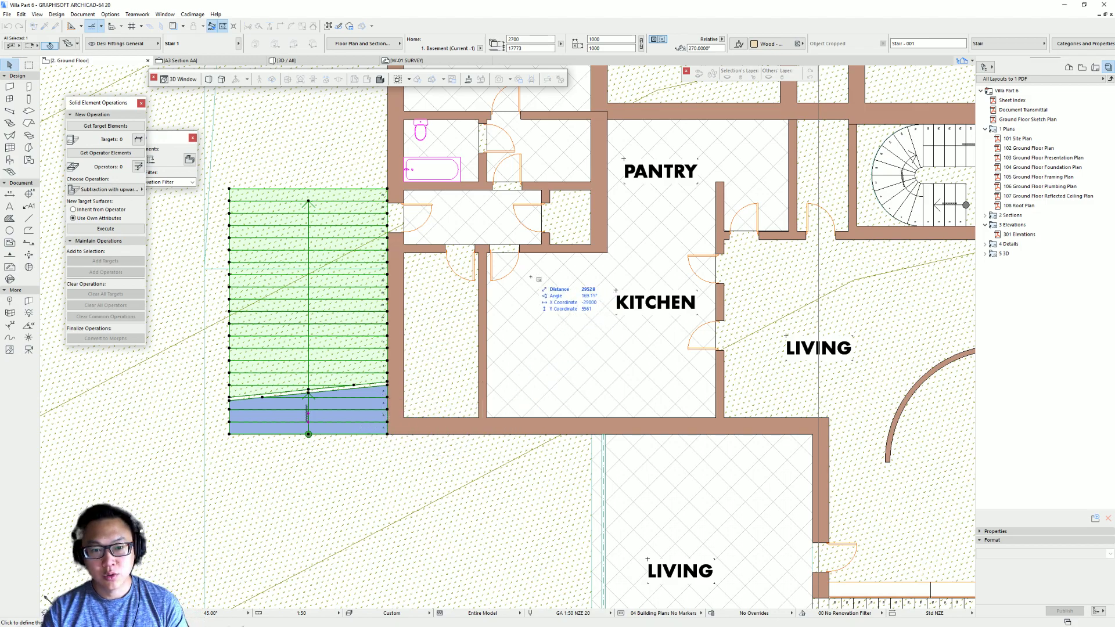
key("Escape")
key("Escape")
Edit only the selected side stair and save it as a separate library part, Stair 6.
left_click(356, 383)
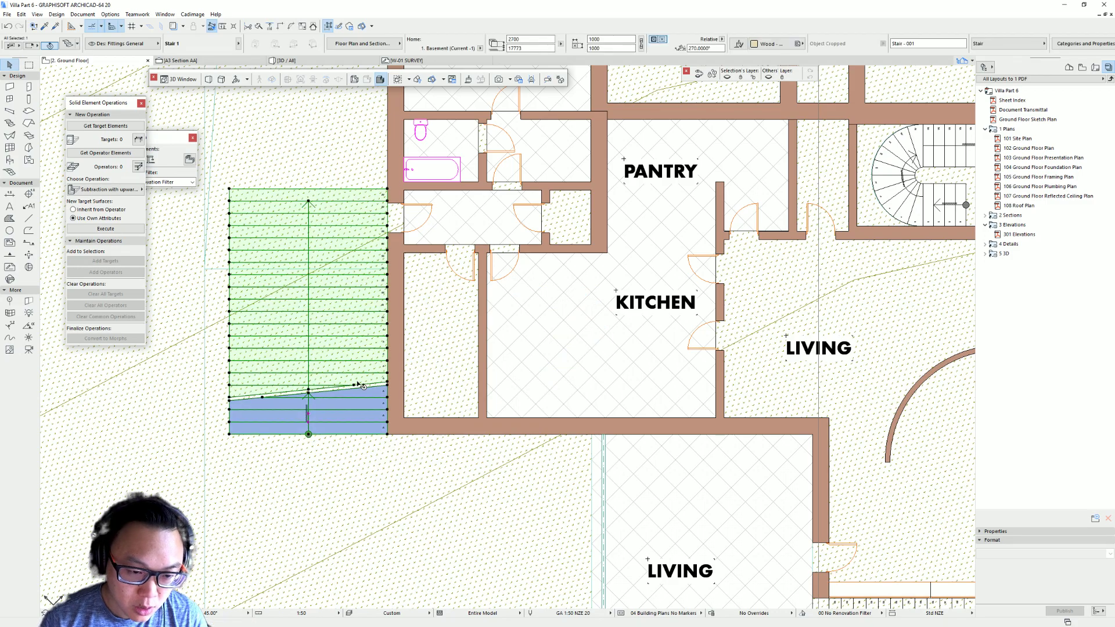
key("ctrl+t")
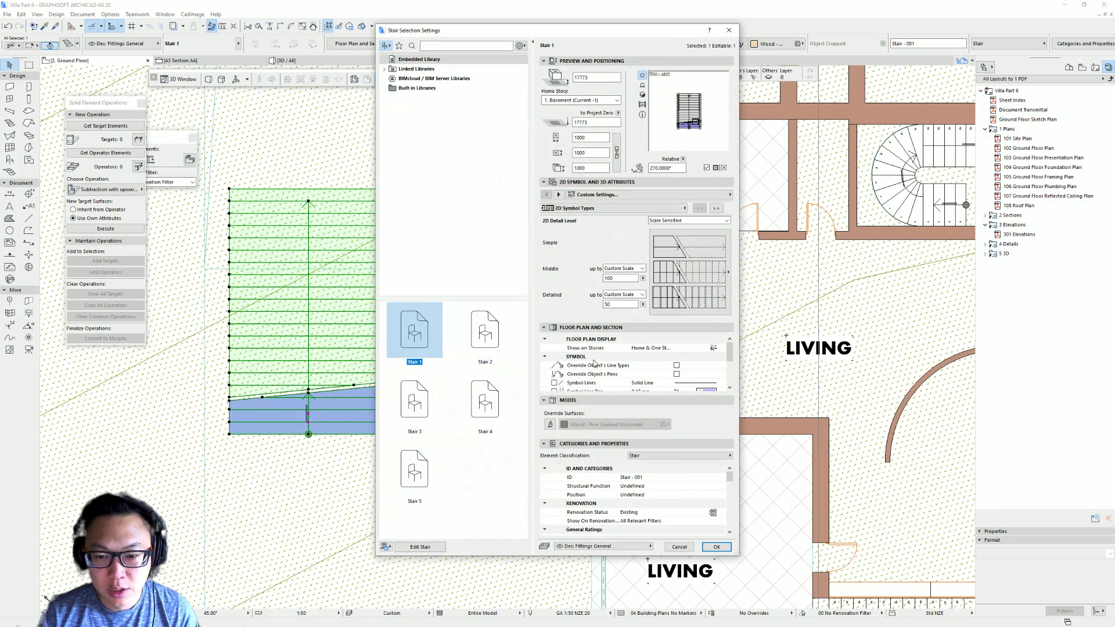
left_click(435, 545)
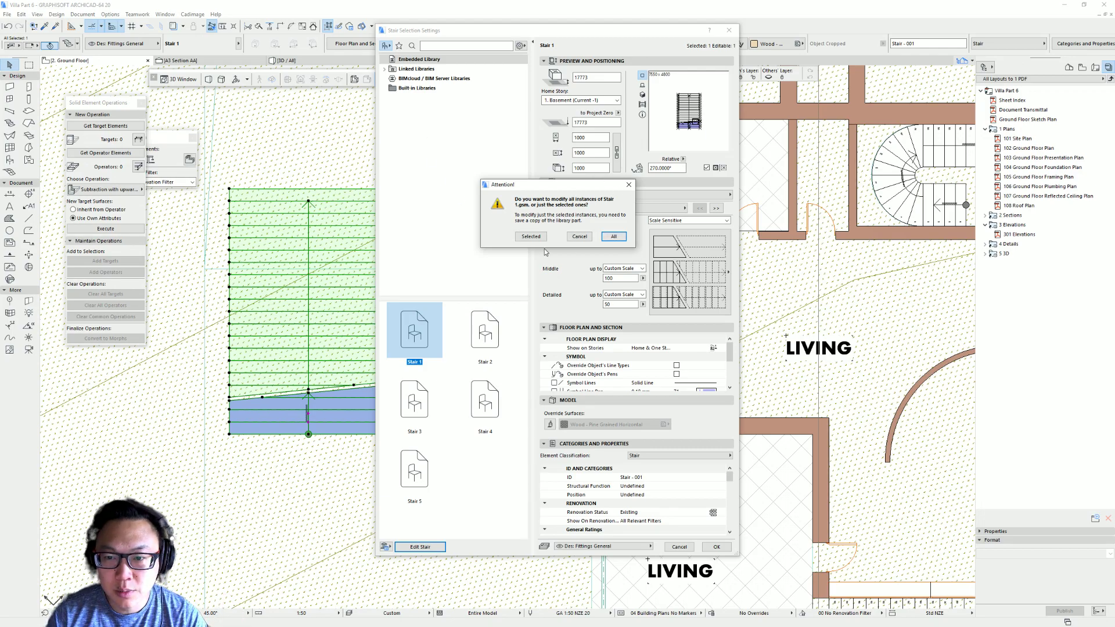
left_click(529, 237)
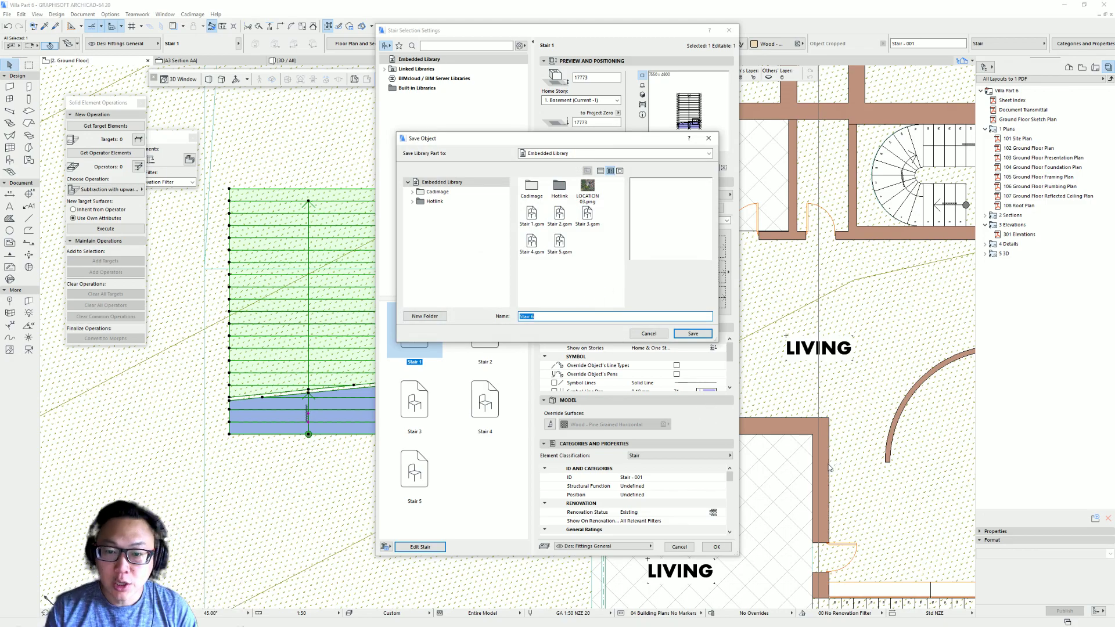
key("Escape")
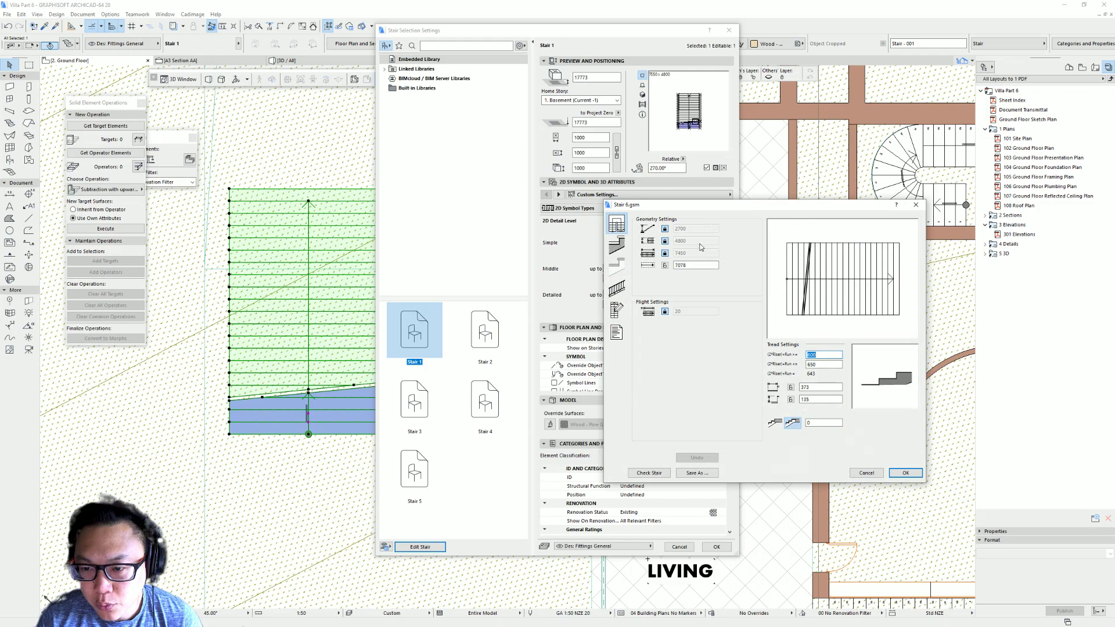
Set the side stair's width to 1200 mm and try to set its number of risers to 13.
left_click(665, 241)
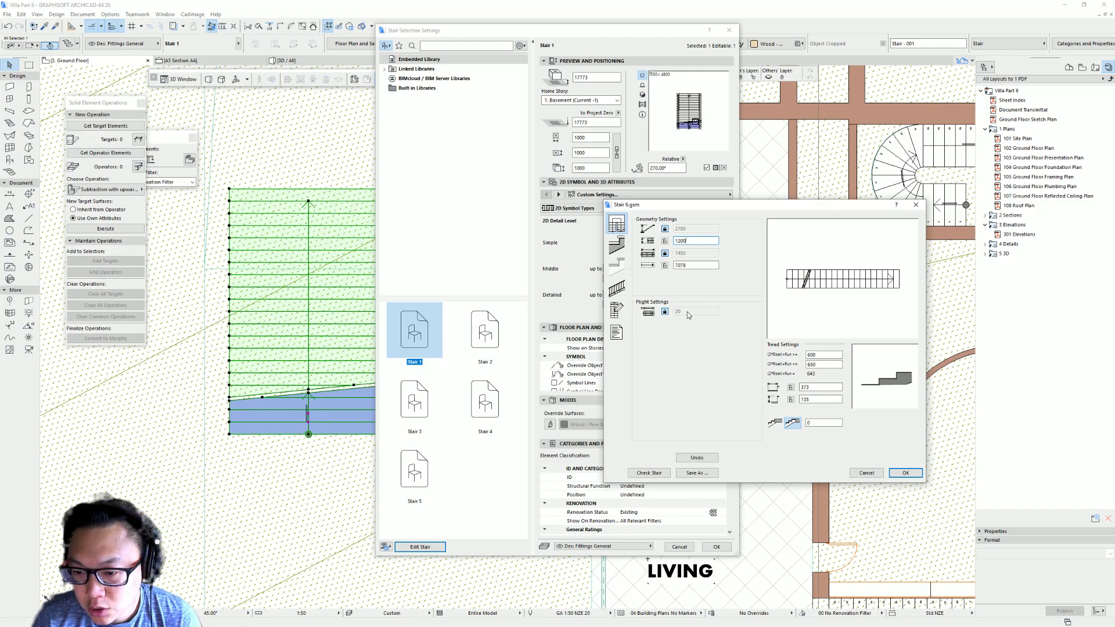
left_click(665, 313)
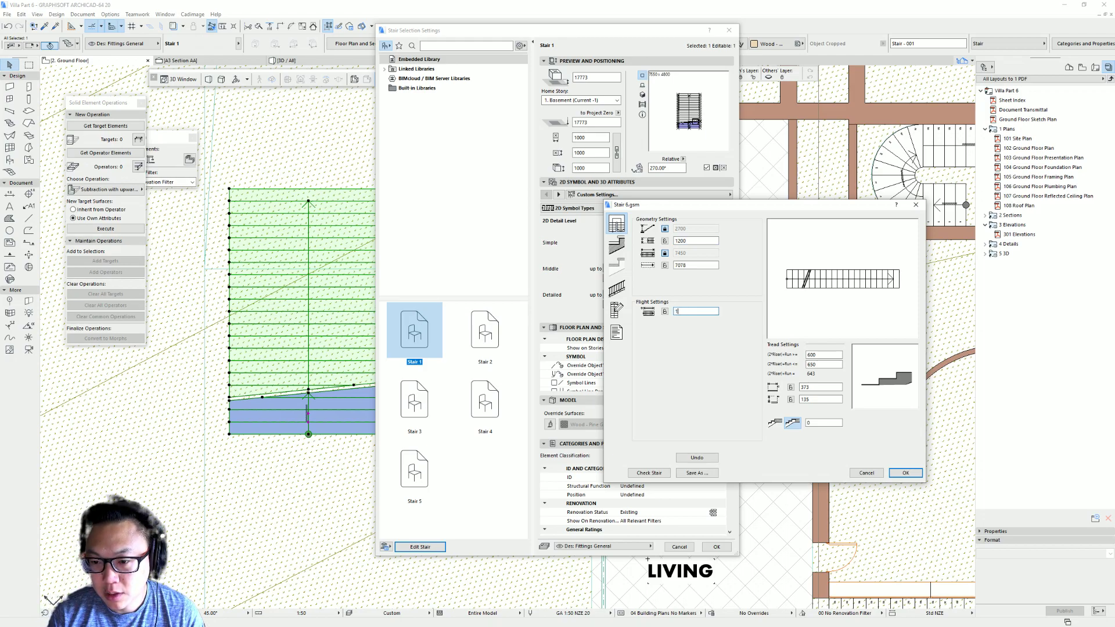
left_click(671, 326)
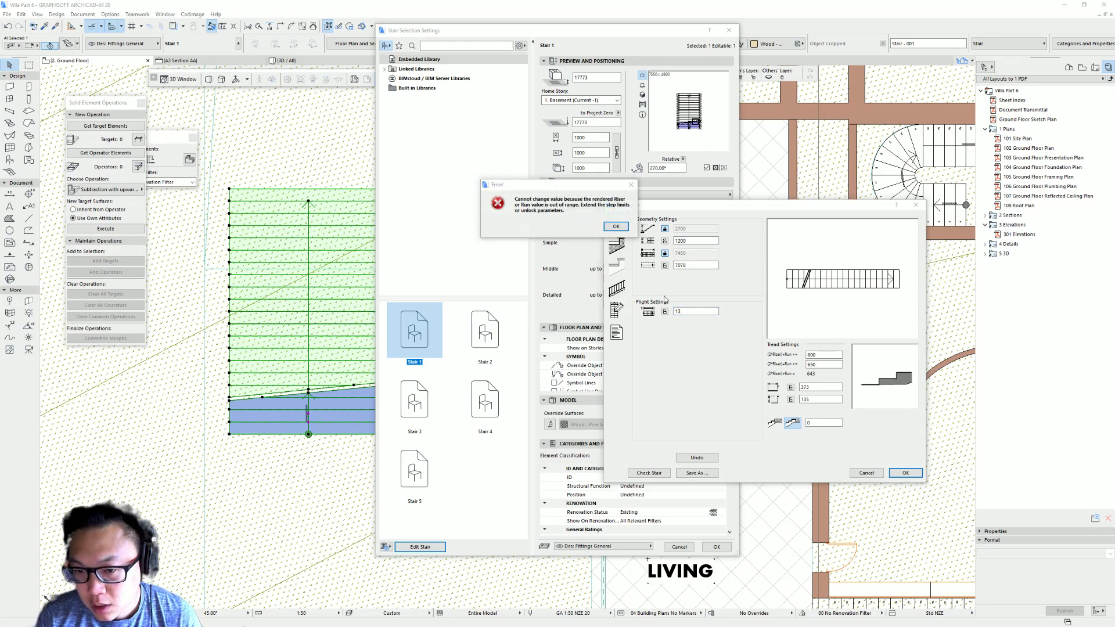
left_click(616, 227)
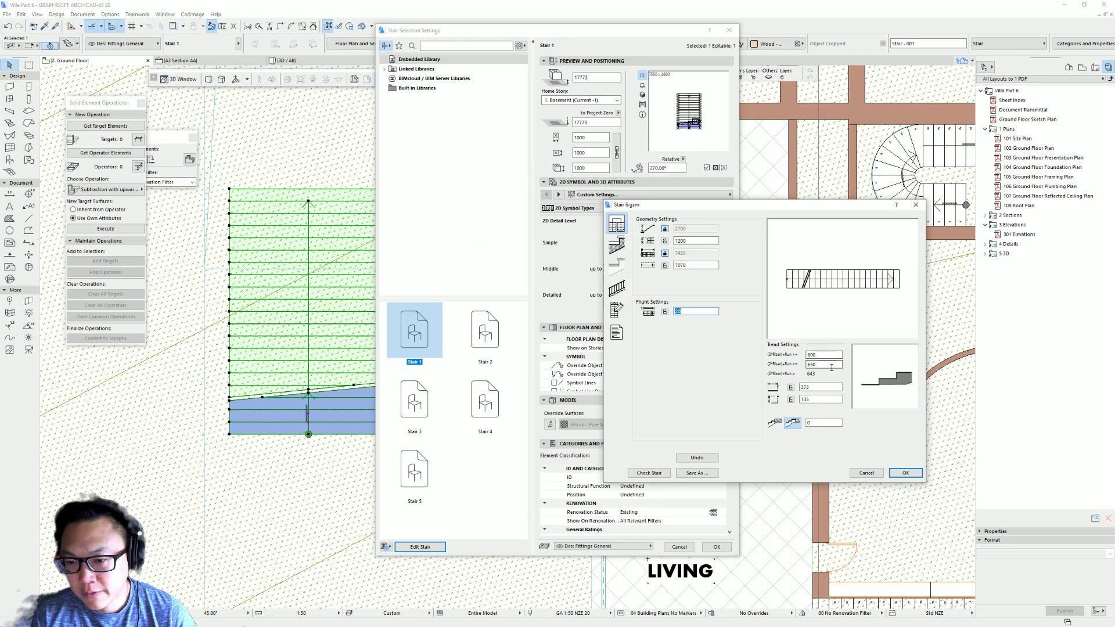
Unlock the stair's length, set and lock 13 risers, and apply the changes to the side stair.
left_click(665, 254)
double_click(693, 313)
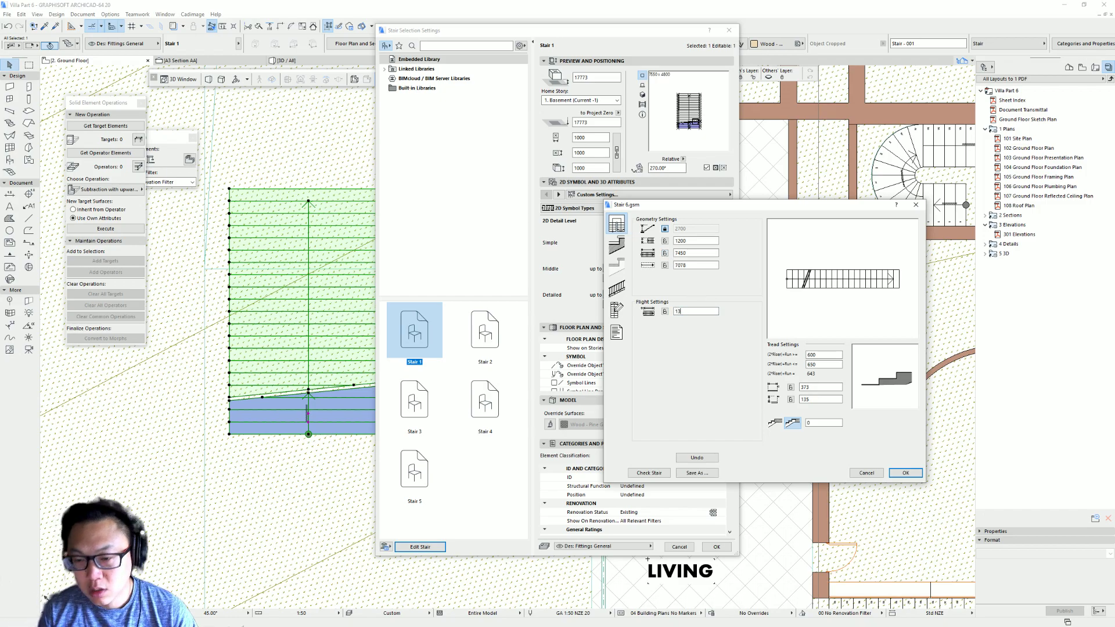
left_click(711, 265)
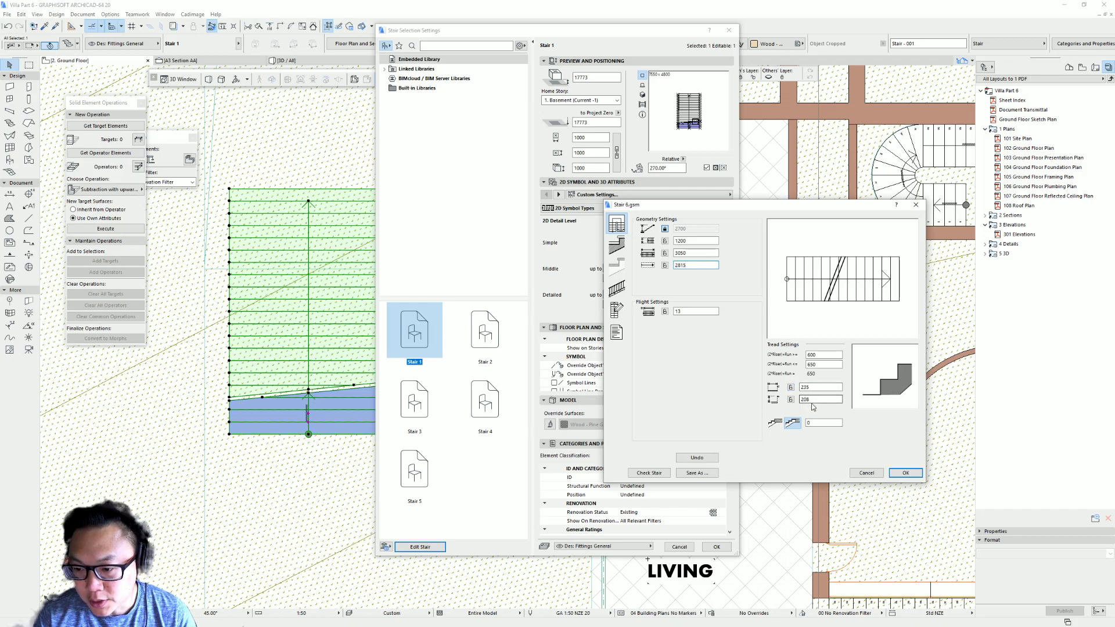
left_click(665, 311)
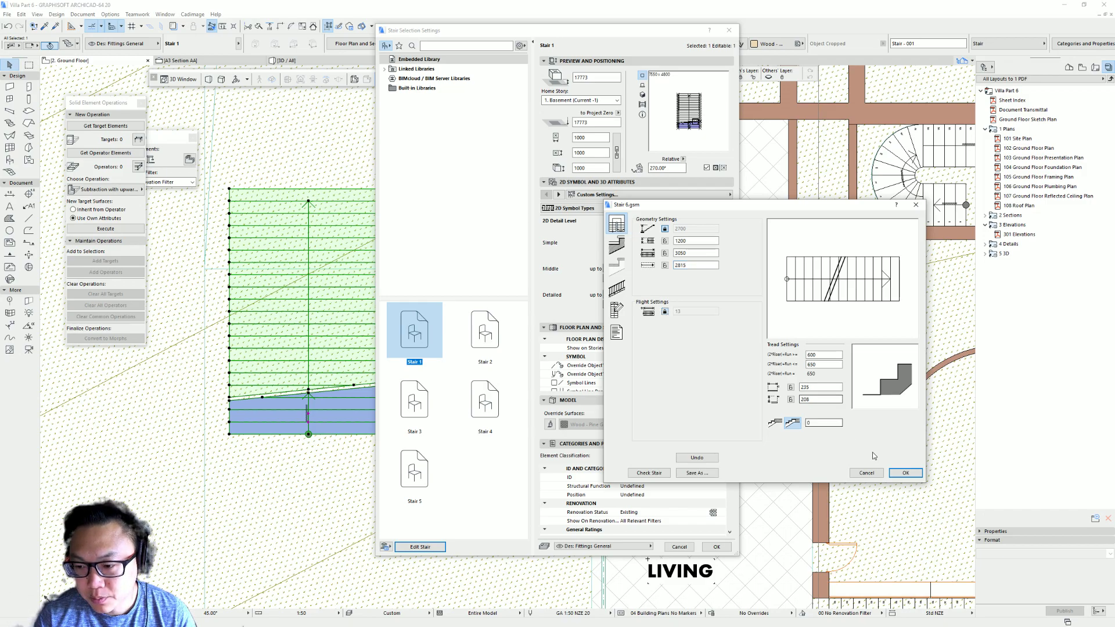
left_click(906, 473)
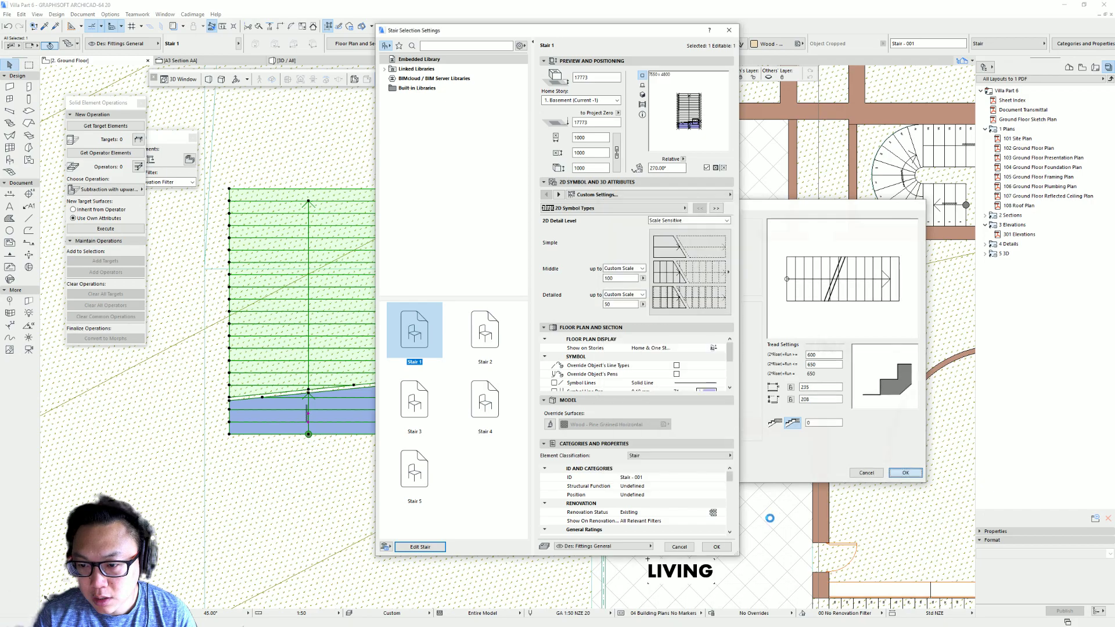
left_click(718, 547)
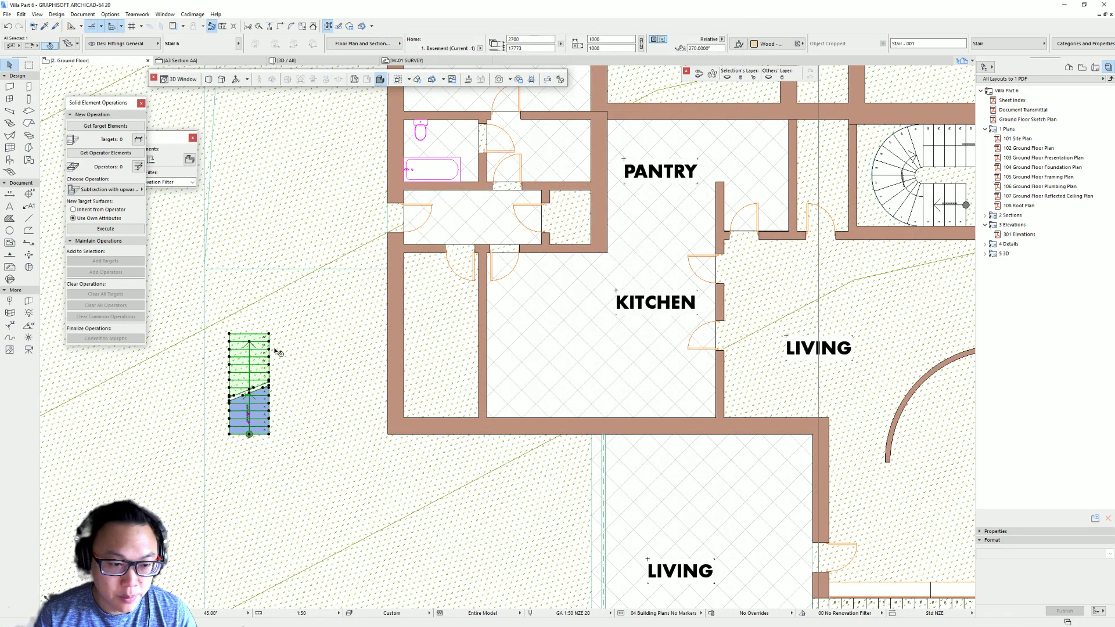
Move the narrowed stair against the villa's side wall with its upper end at the side terrace slab's edge.
left_click_drag(274, 337, 392, 271)
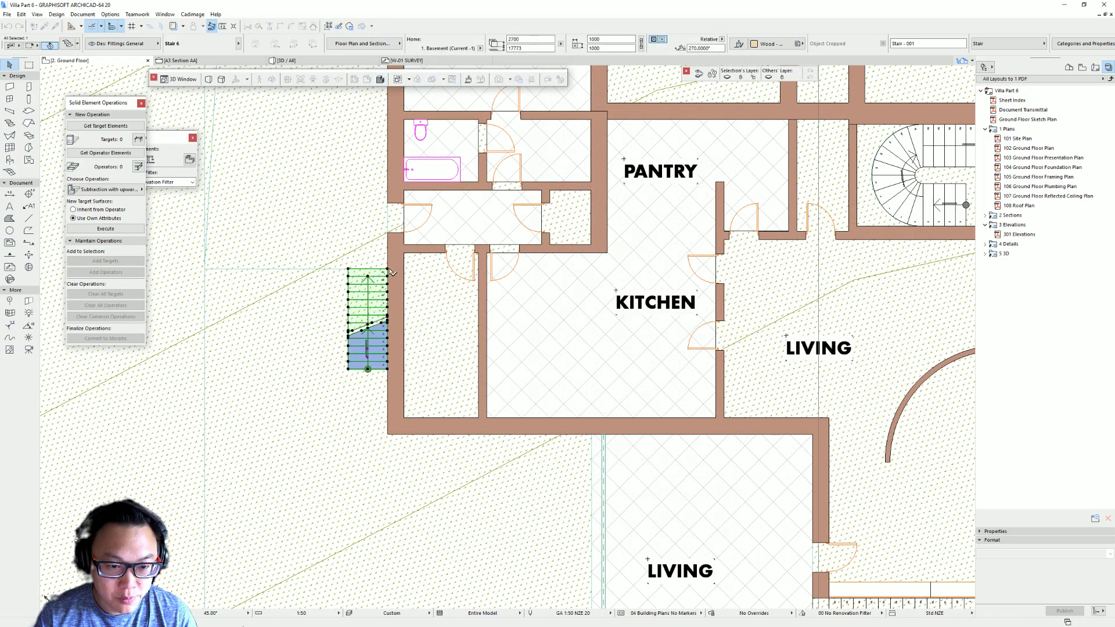
left_click(341, 316)
scroll(341, 316, "down", 5)
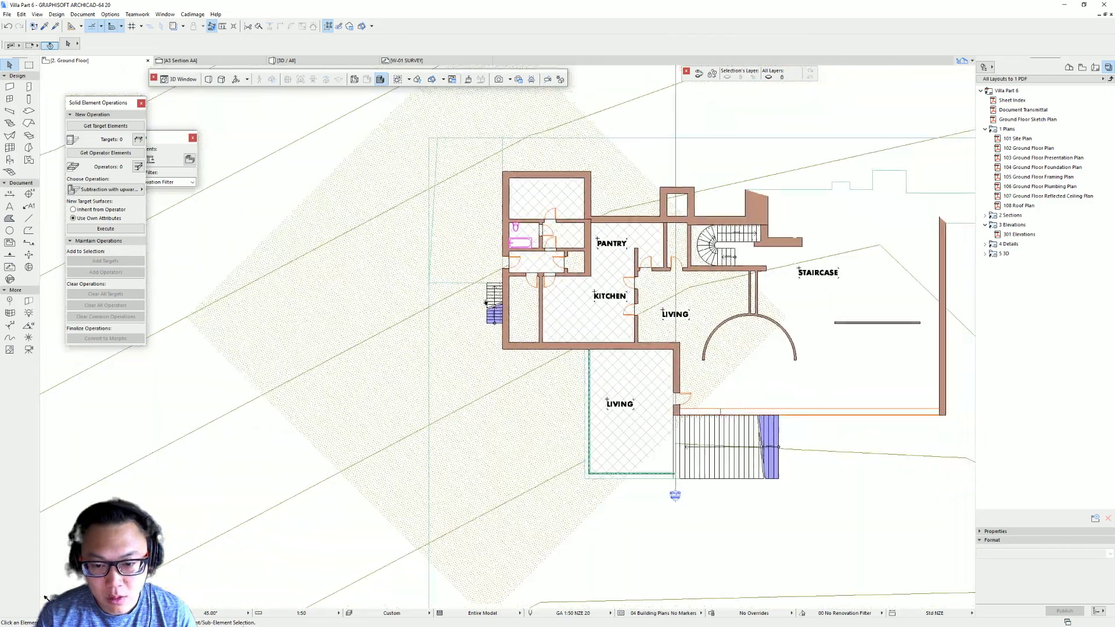
Check the side stair in the browser's Tugendhat House plans, and in ArchiCAD measure from the stair's upper end to the villa's wall corner.
key("alt+Tab")
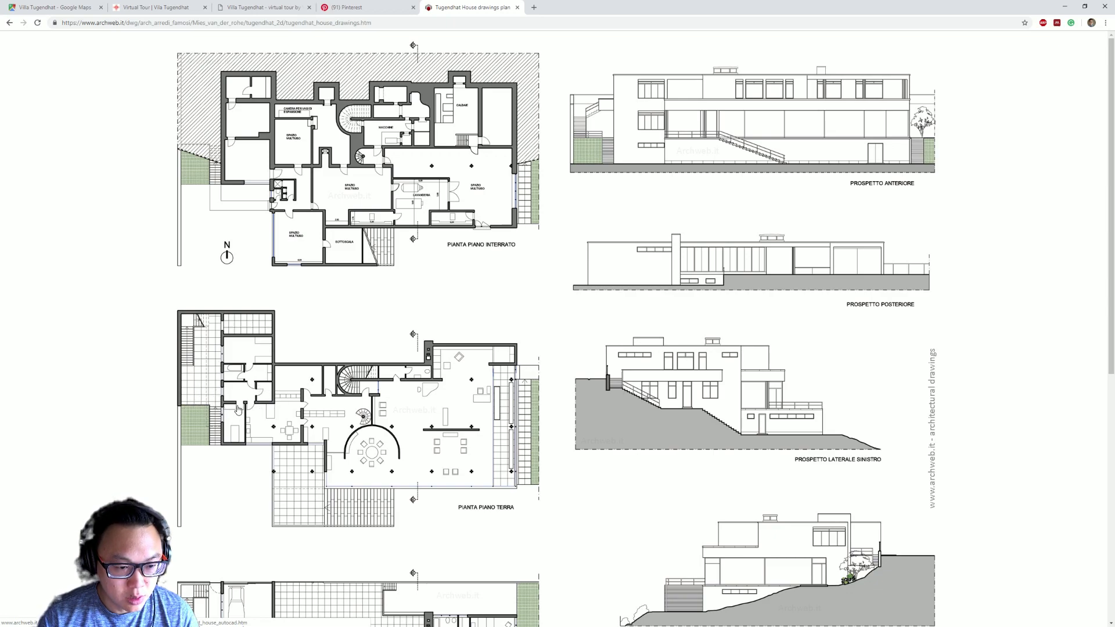
key("alt+Tab")
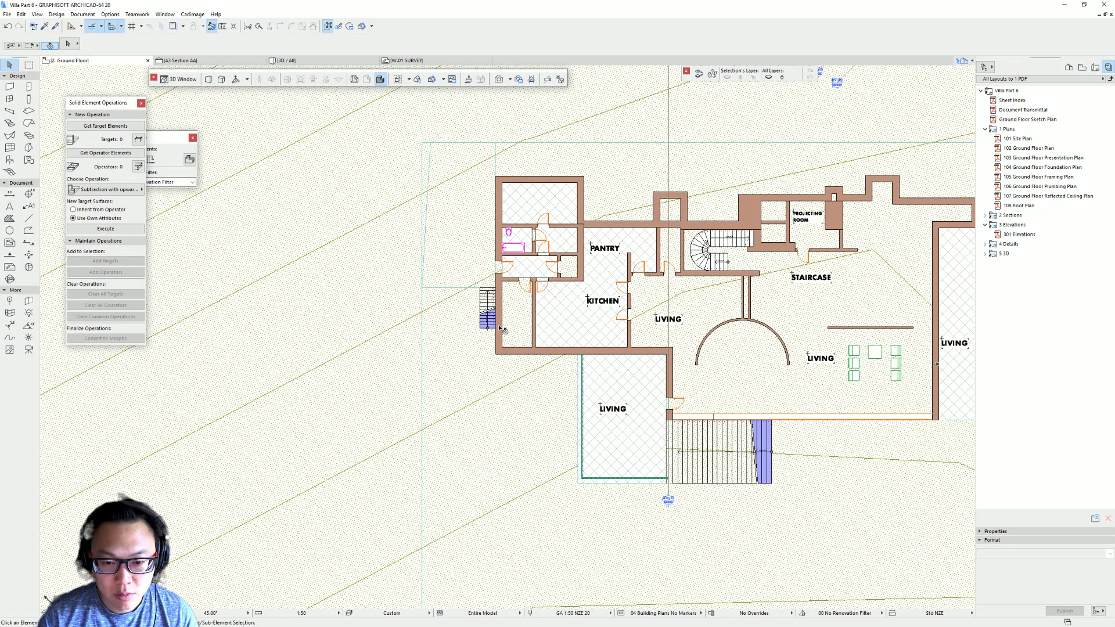
scroll(500, 329, "up", 2)
middle_click_drag(487, 328, 423, 318)
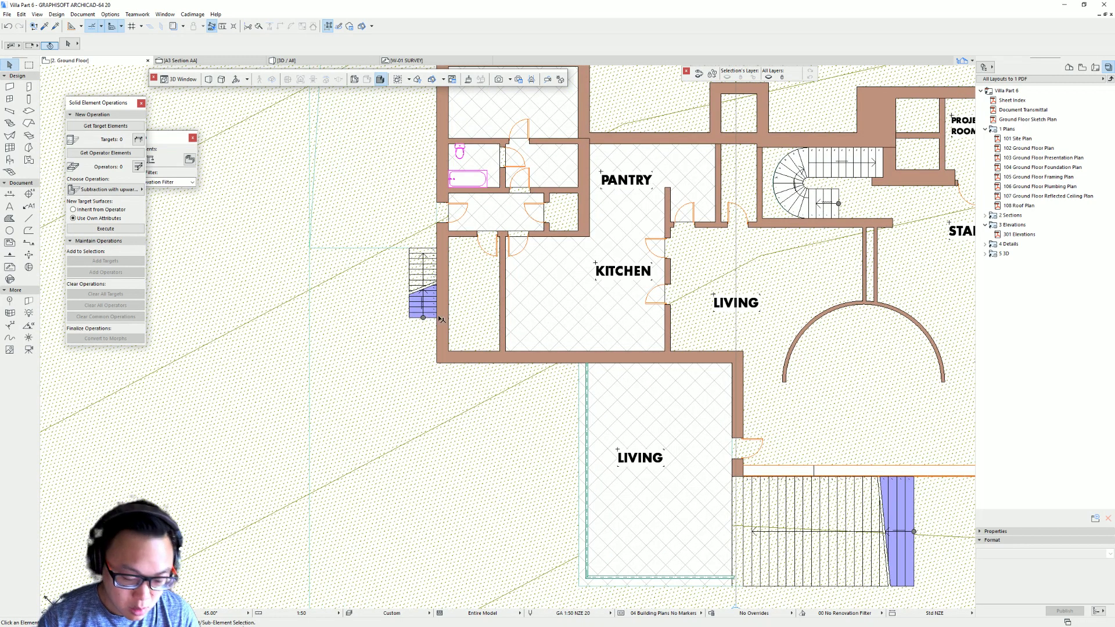
key("m")
left_click(436, 248)
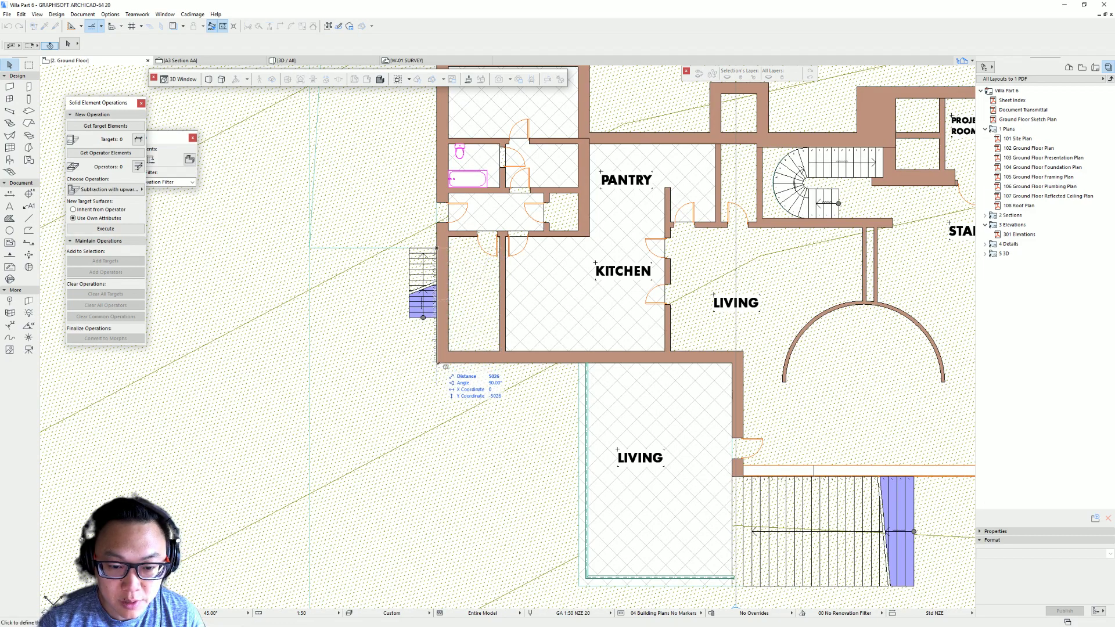
key("Escape")
Reopen the side stair's geometry settings, unlock its number of risers and set its length to 5000 mm.
left_click(427, 300)
key("ctrl+t")
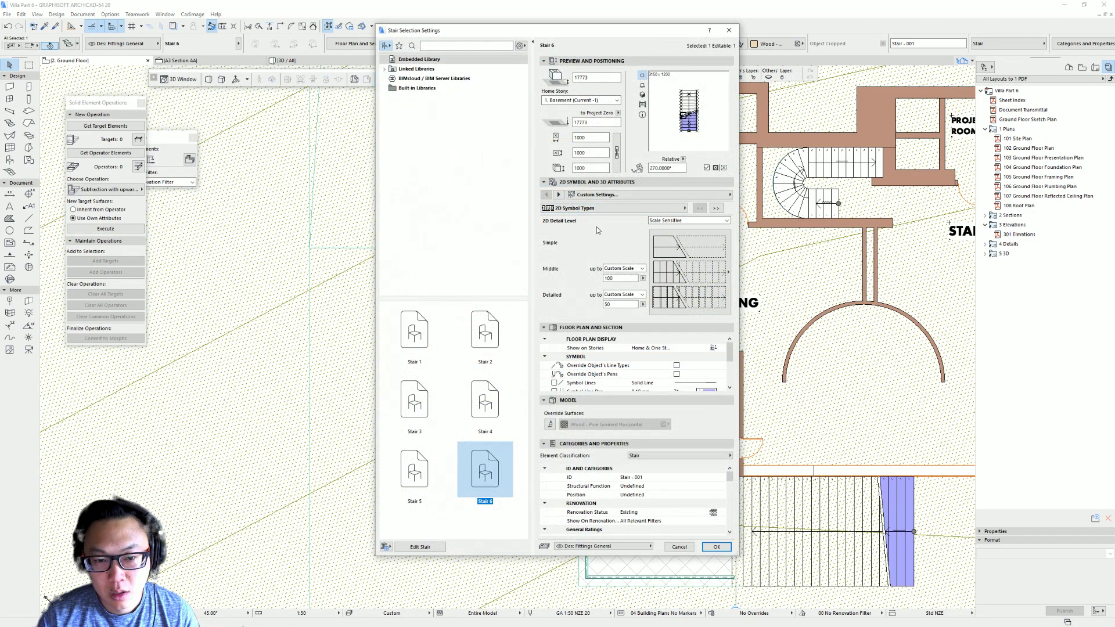
left_click(435, 547)
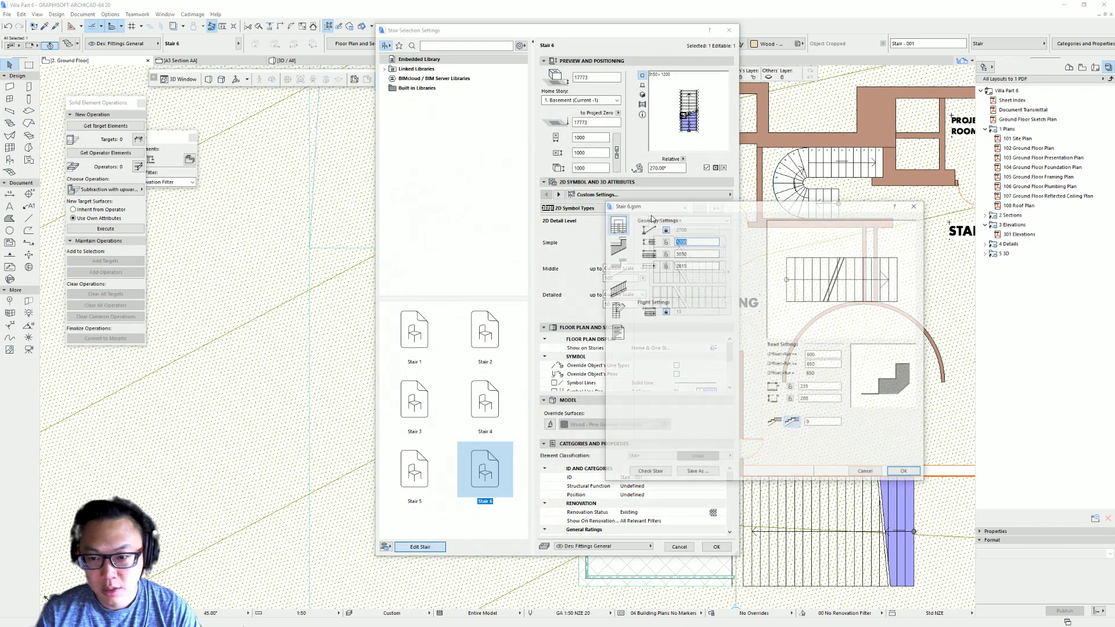
double_click(693, 253)
type("5000")
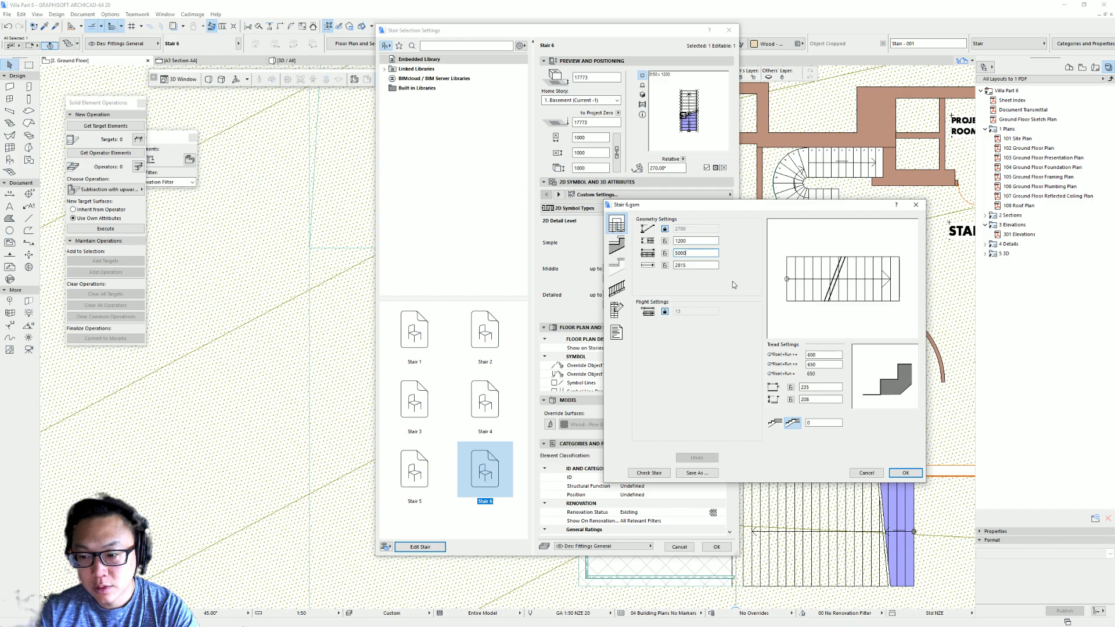
key("Return")
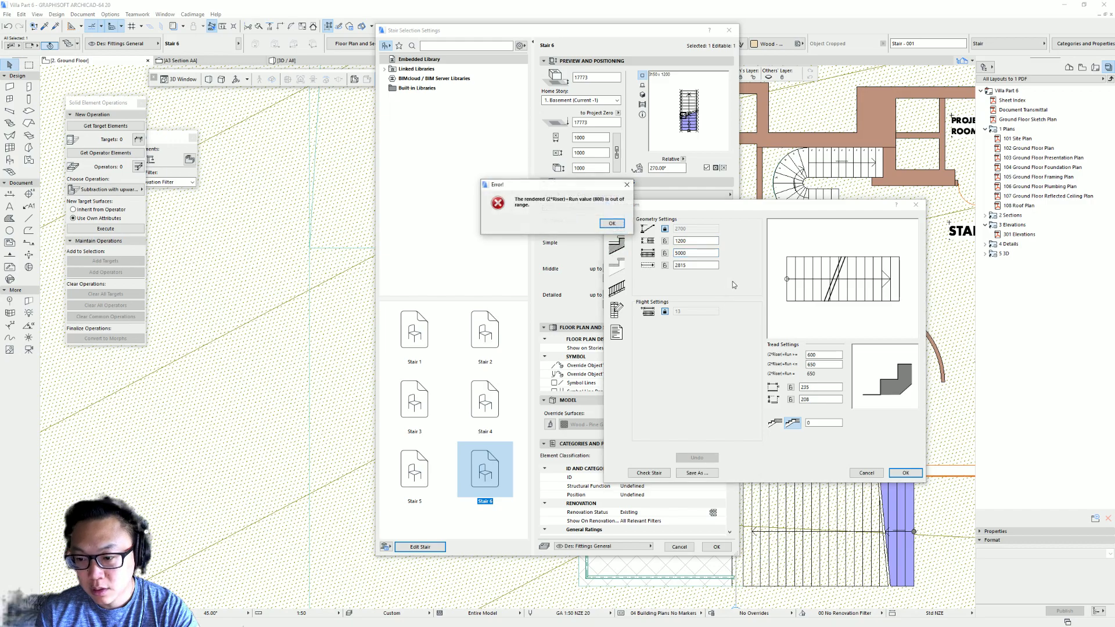
left_click(619, 226)
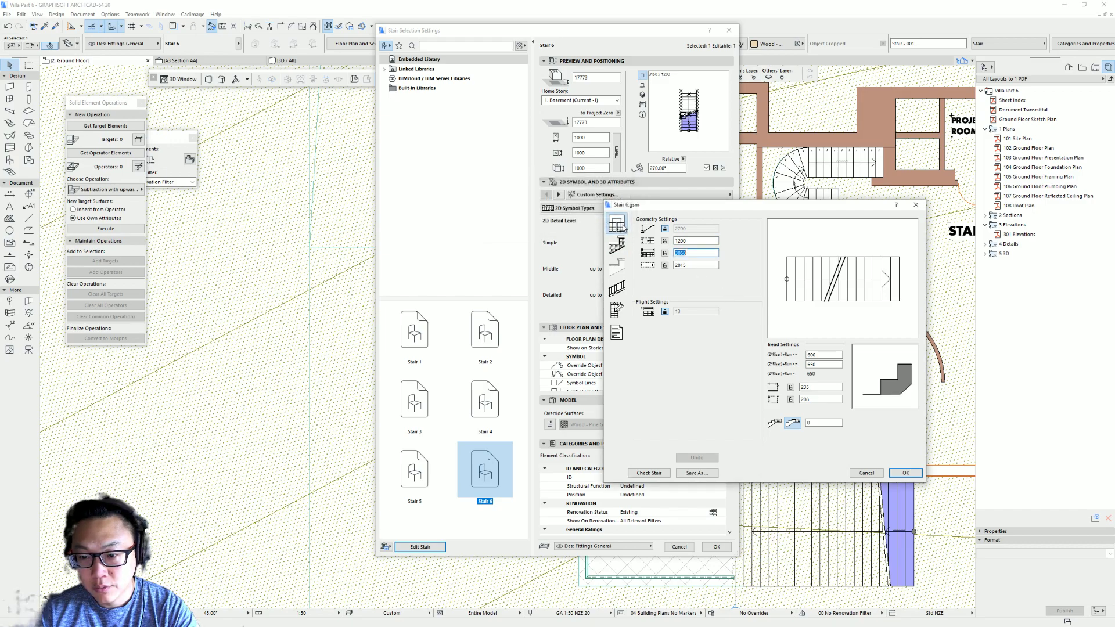
left_click(665, 312)
double_click(692, 253)
type("5000")
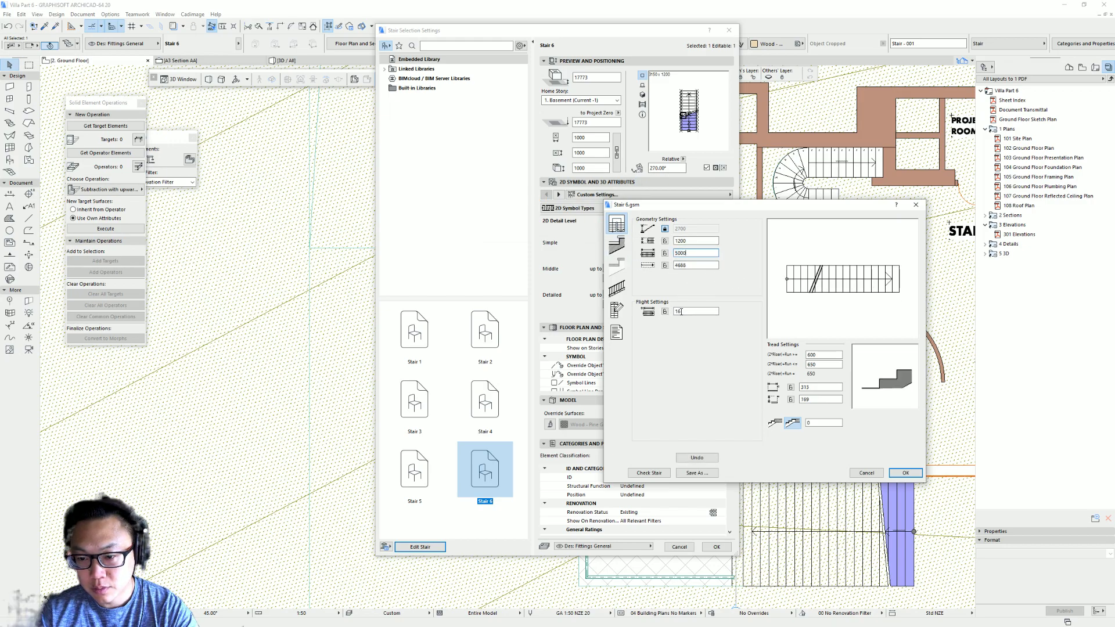
Lock the side stair's length and try to set its number of risers to 13.
left_click_drag(697, 313, 630, 311)
type("2")
left_click(666, 254)
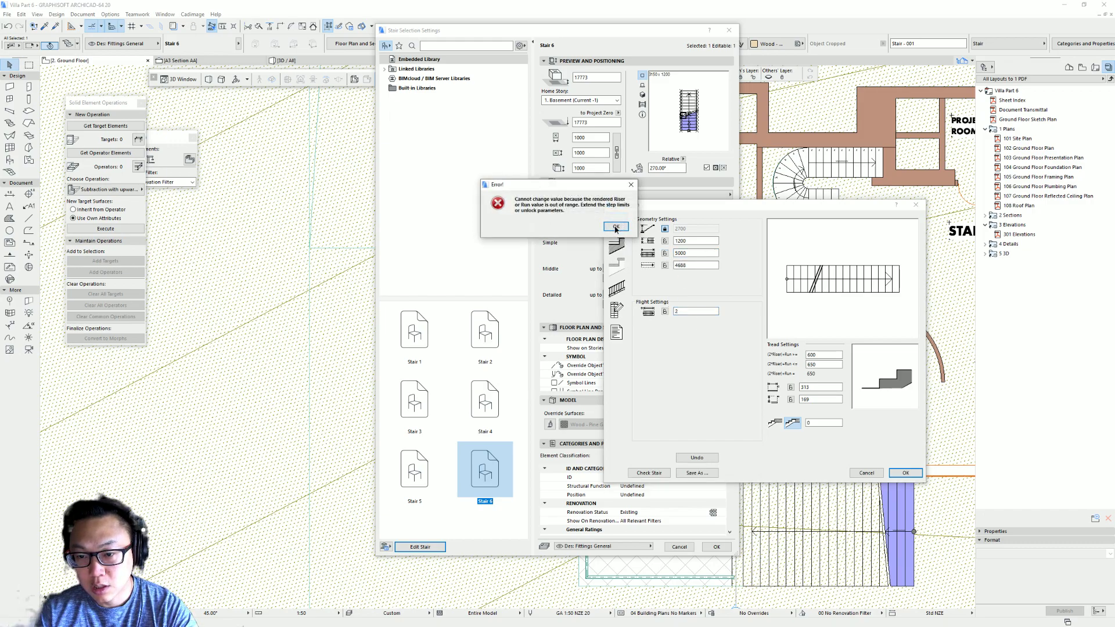
key("Return")
left_click(665, 254)
left_click_drag(686, 313, 633, 312)
type("16")
key("BackSpace")
type("3")
key("Return")
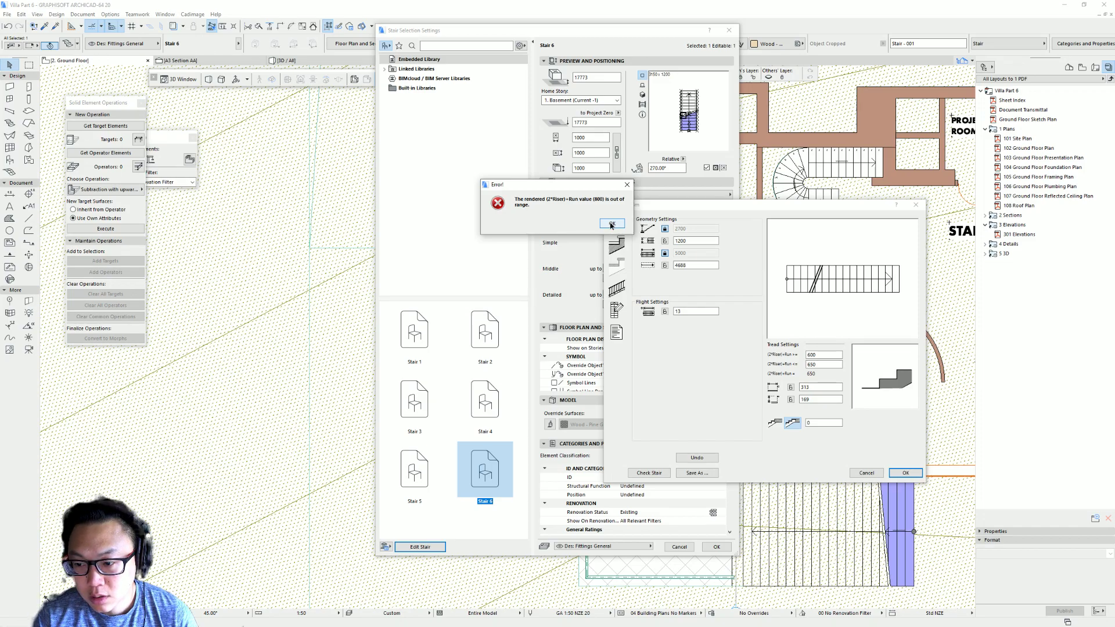
left_click(610, 224)
Try to set the lower limit of the stair's 2*Riser+Run range to 800.
left_click(810, 353)
type("800")
key("Tab")
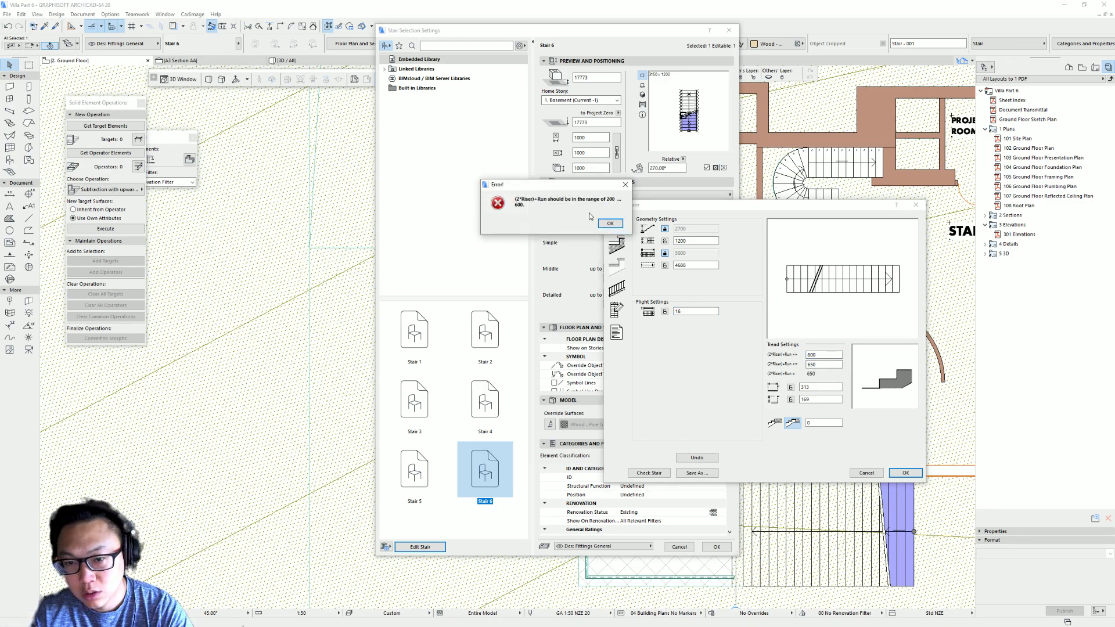
left_click(609, 226)
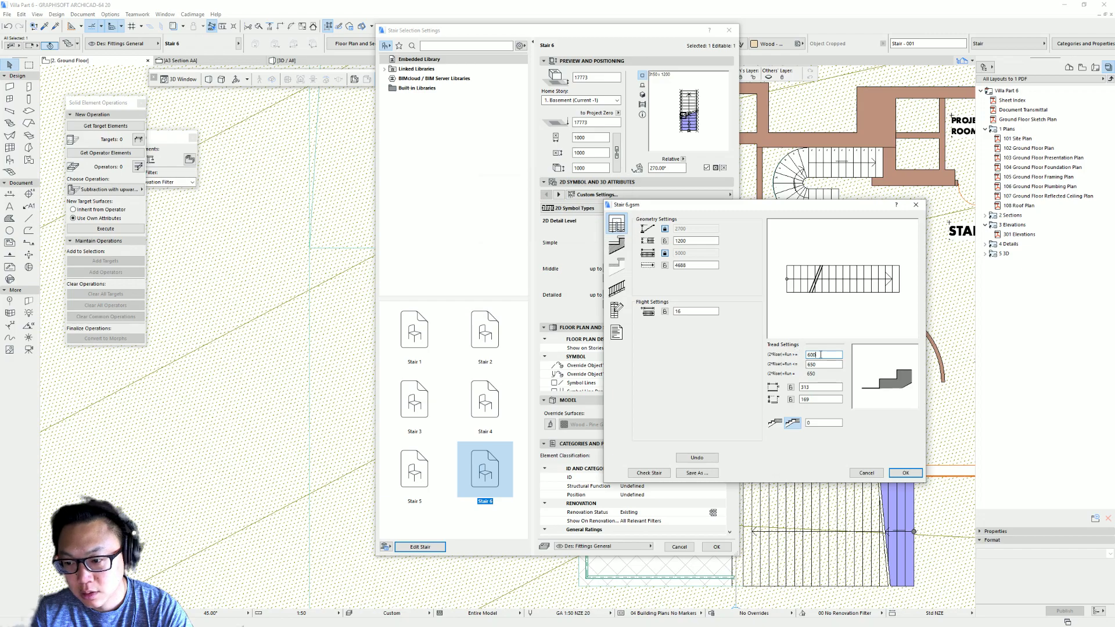
Set the side stair's 2*Riser+Run range to 200–800 and its number of risers to 13, and apply the stair settings.
type("200")
key("Tab")
type("8")
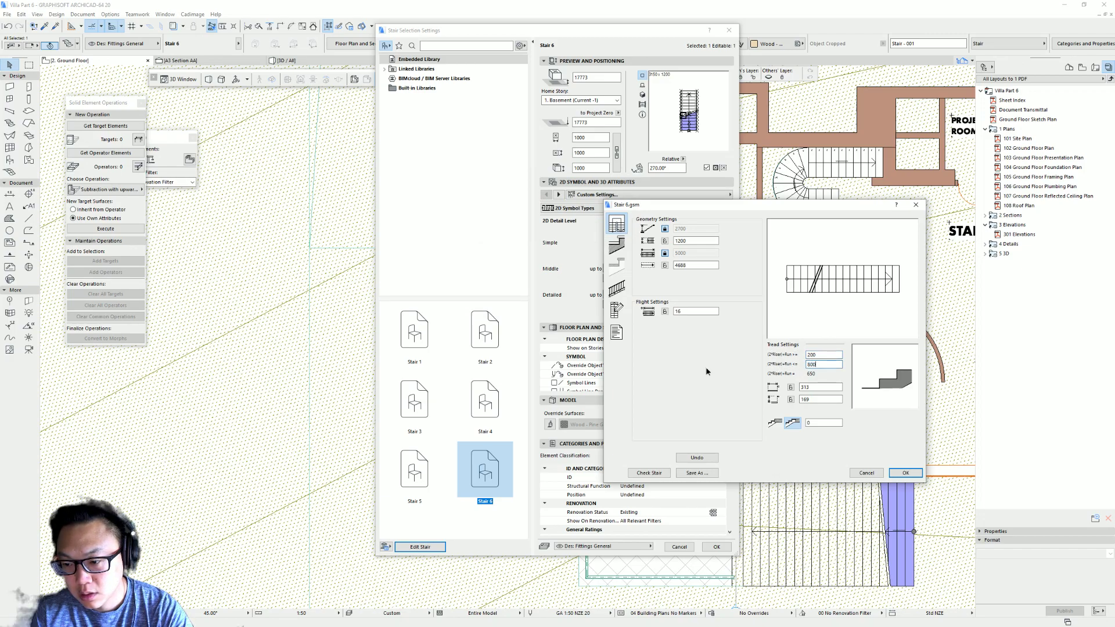
type("13")
key("Tab")
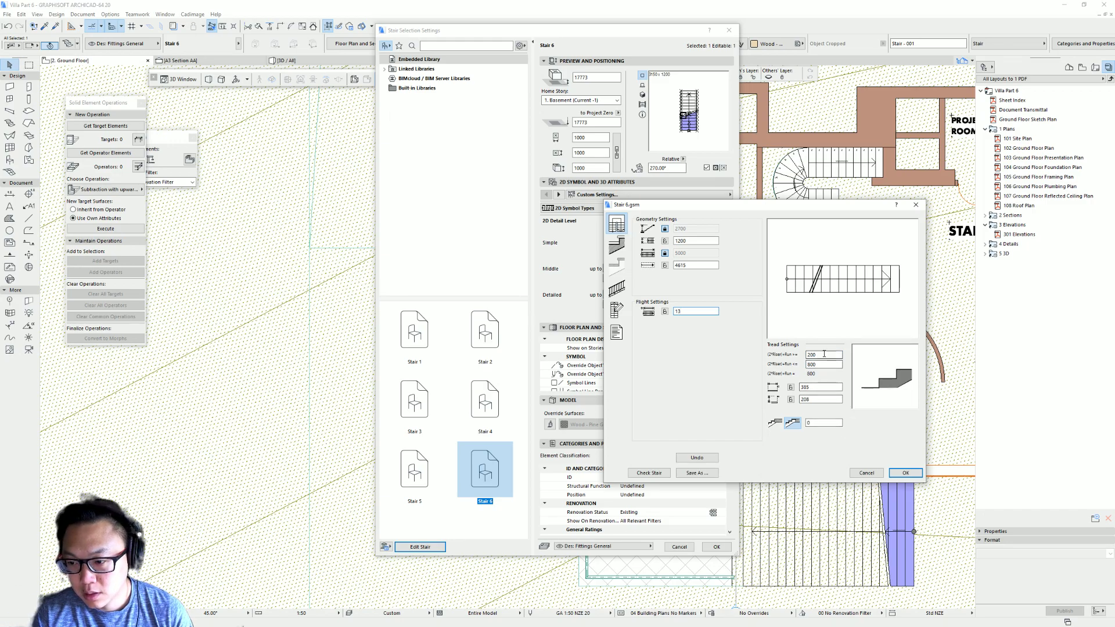
left_click(911, 473)
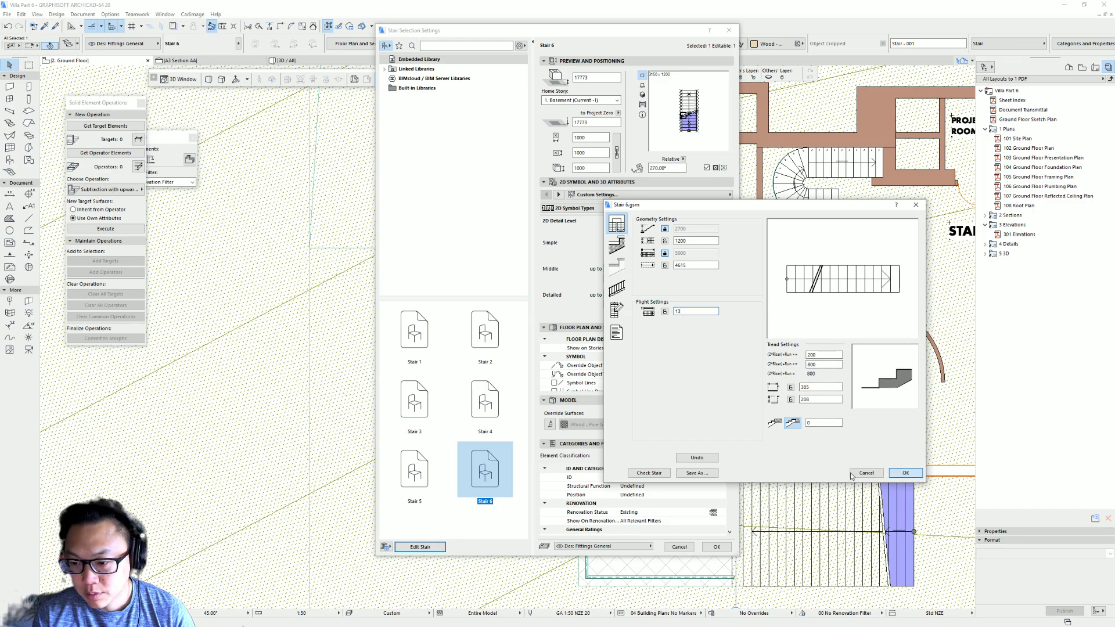
left_click(716, 547)
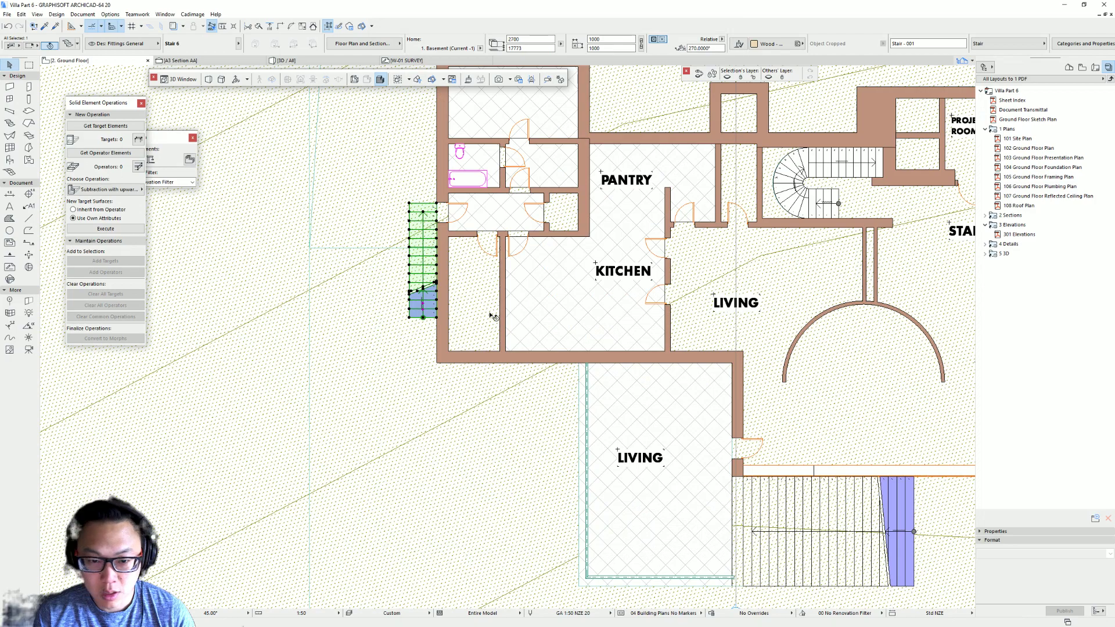
Move the side stair along the villa's outer wall so its upper end meets the terrace slab's edge.
left_click_drag(439, 207, 313, 252)
left_click(311, 250)
key("Escape")
middle_click_drag(450, 323, 541, 306)
scroll(525, 343, "up", 3)
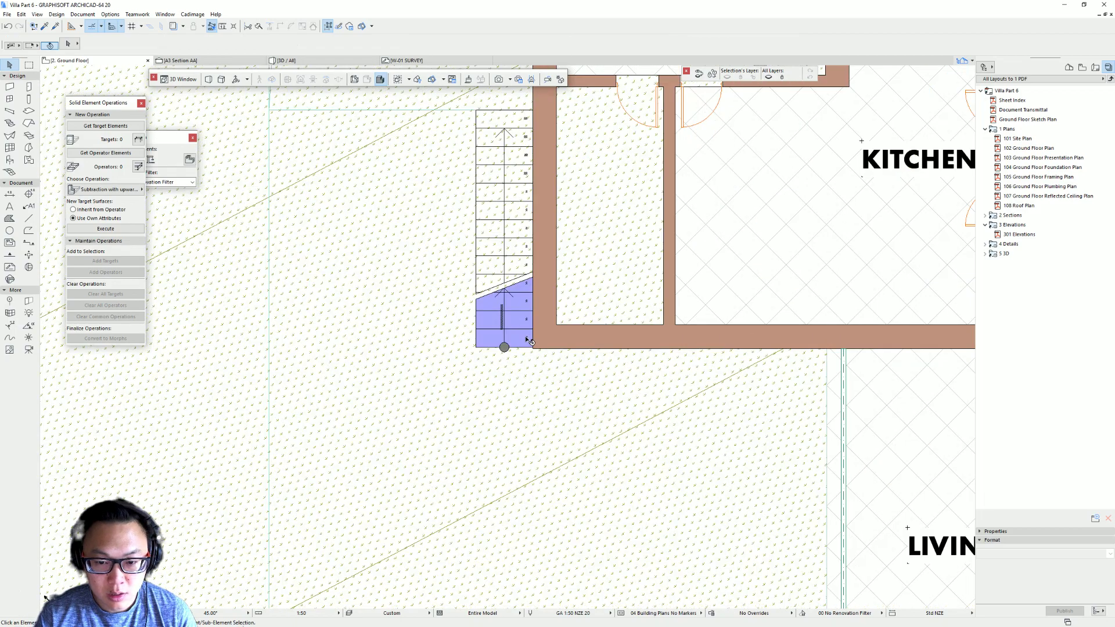
Set the side stair's width to 1500 mm in its geometry settings and apply the change.
left_click(504, 260)
scroll(505, 271, "down", 1)
key("ctrl+t")
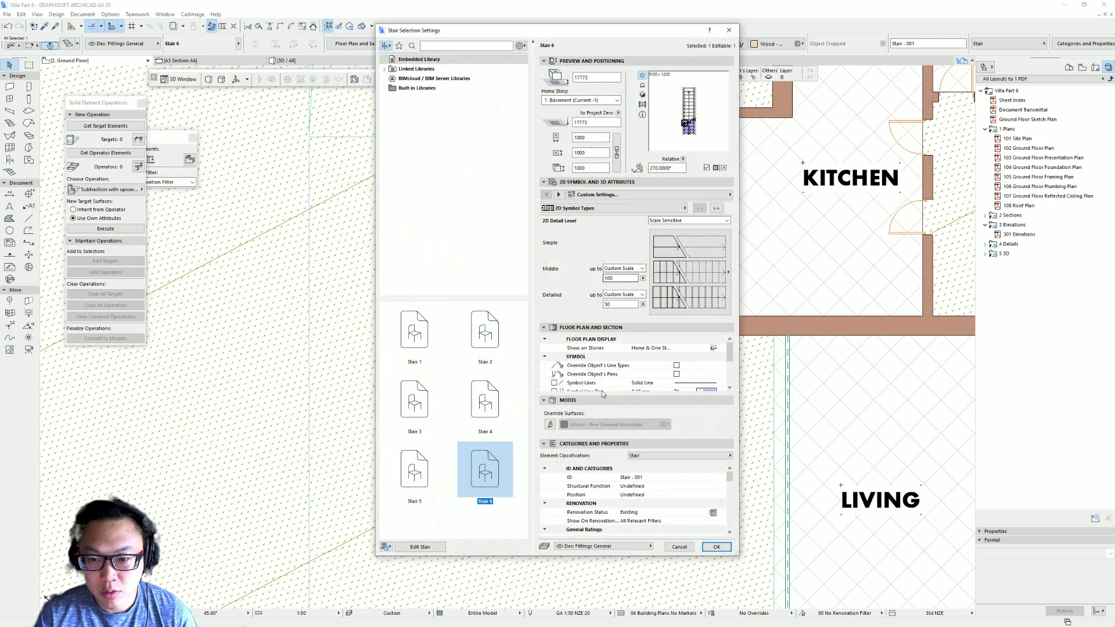
left_click(420, 546)
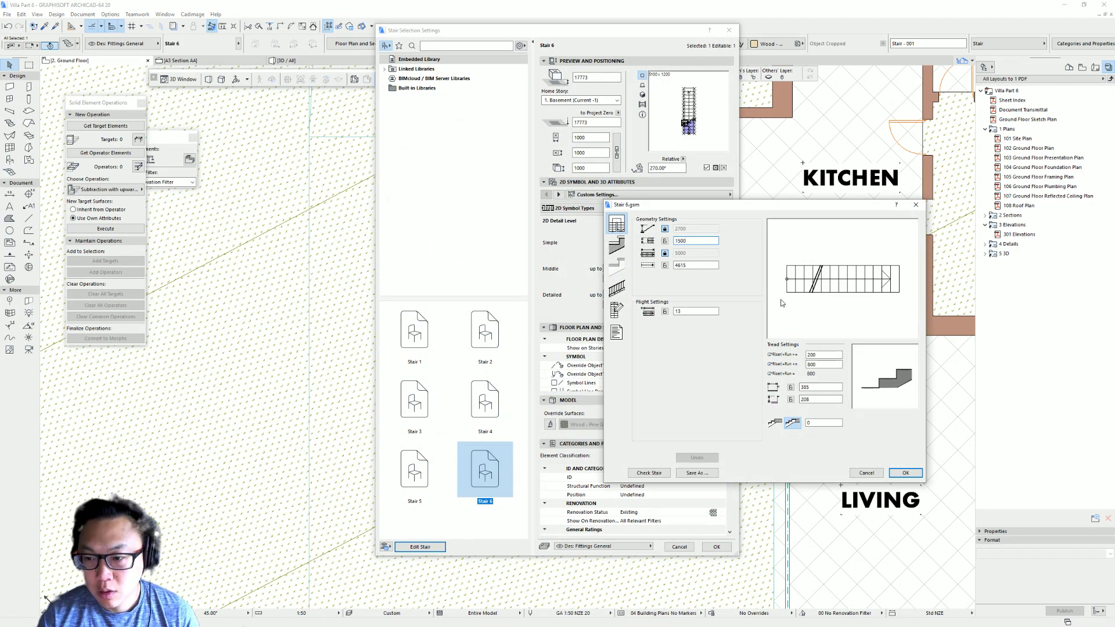
left_click(905, 473)
key("Return")
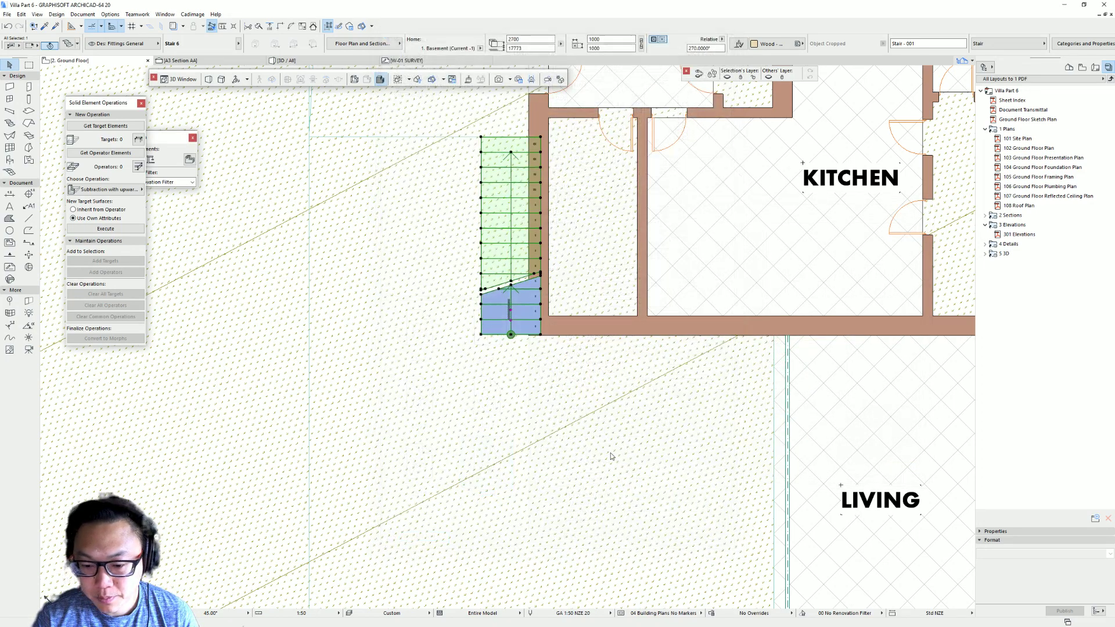
Move the widened side stair outwards so its inner side sits flush with the villa's outer wall face, and check its lower corner.
left_click_drag(543, 334, 498, 317)
key("ctrl+d")
left_click(498, 138)
left_click(528, 141)
scroll(528, 356, "down", 4)
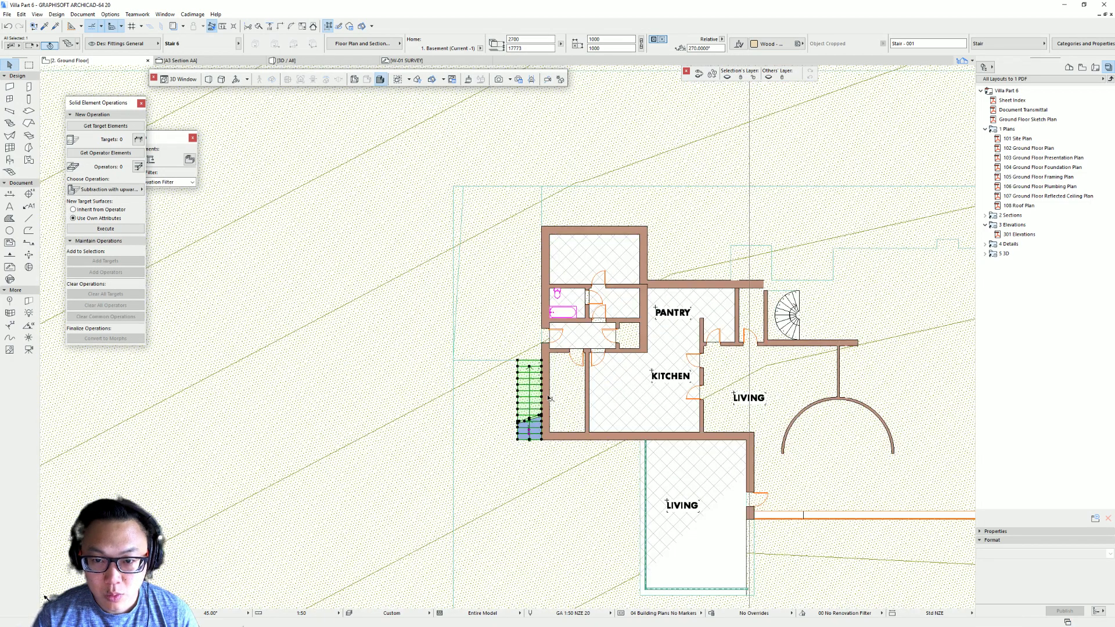
key("Escape")
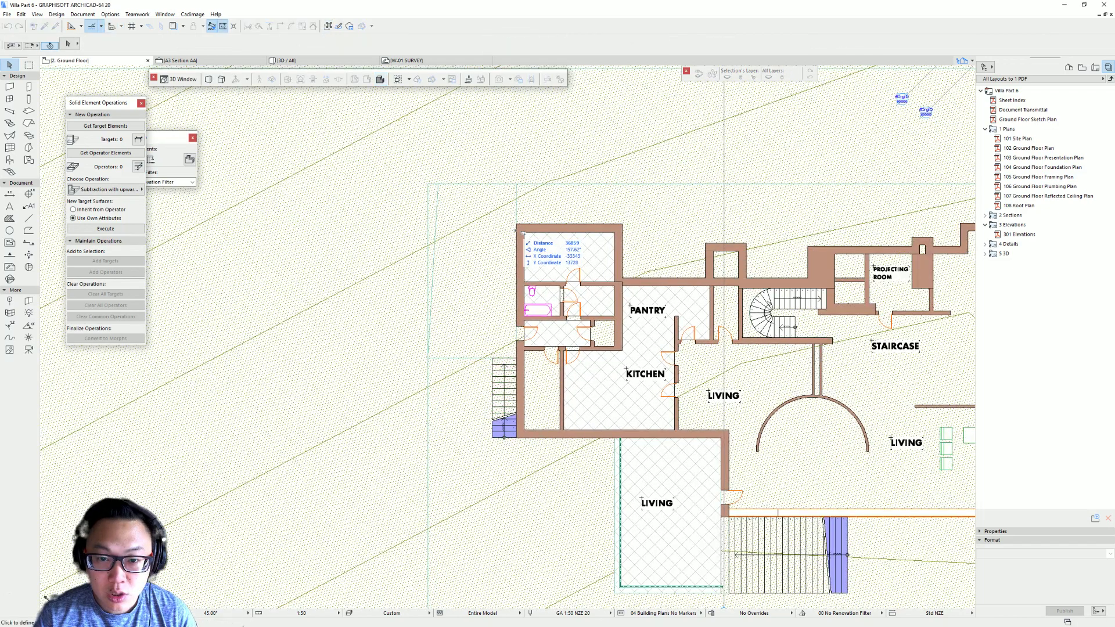
scroll(511, 468, "up", 7)
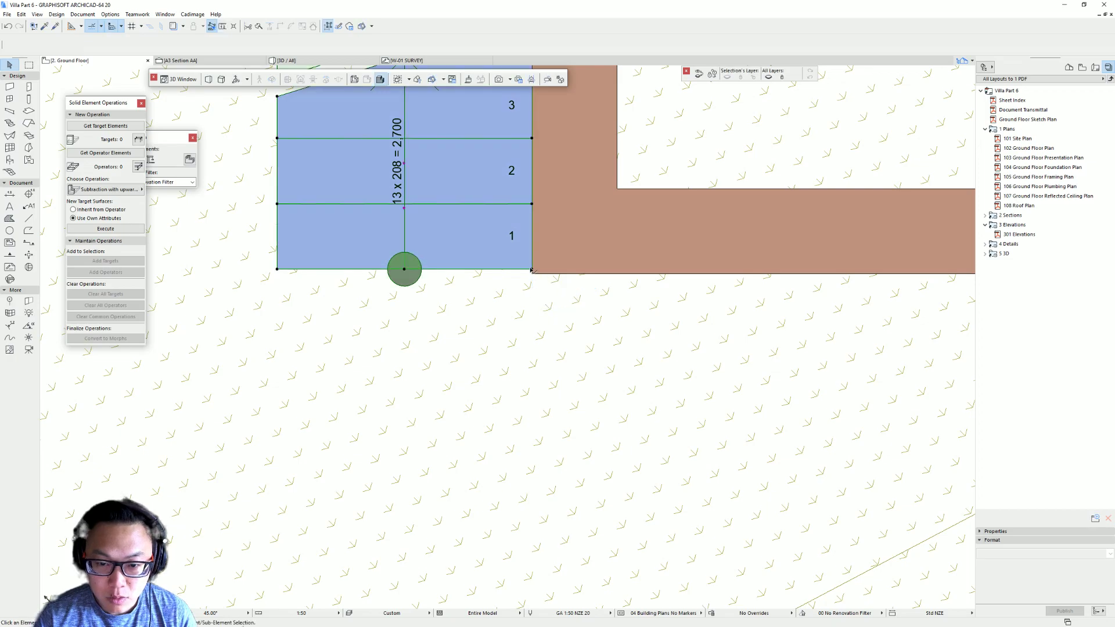
scroll(543, 264, "down", 2)
scroll(552, 253, "down", 2)
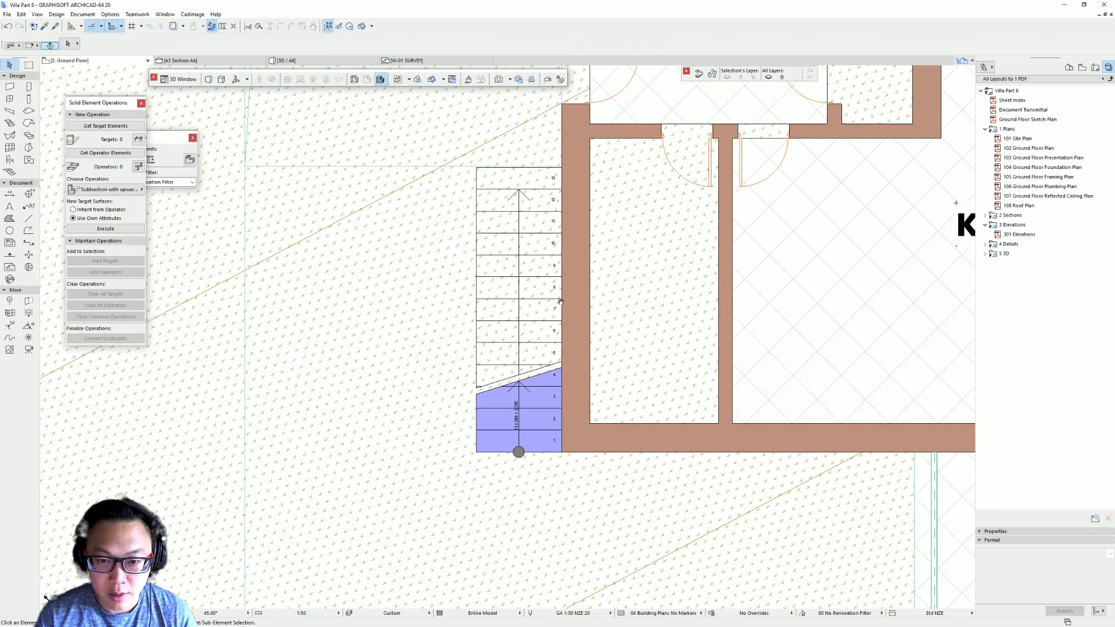
Offset the 300 mm side terrace slab's edge so it meets the upper end of the side stair.
left_click(454, 163)
left_click(493, 168)
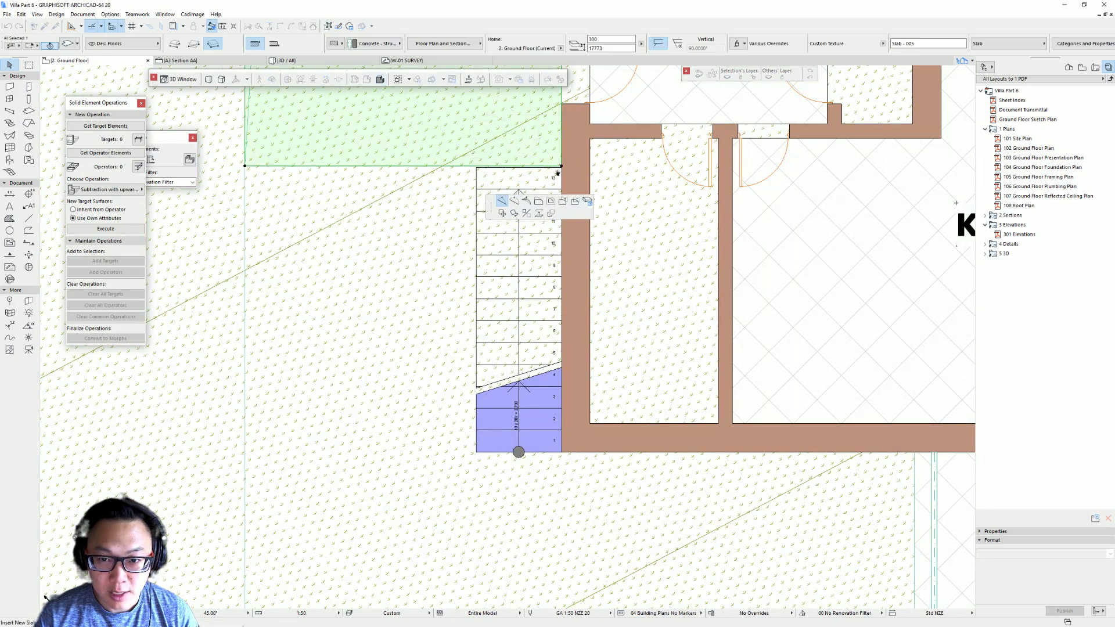
left_click(538, 245)
scroll(484, 229, "down", 3)
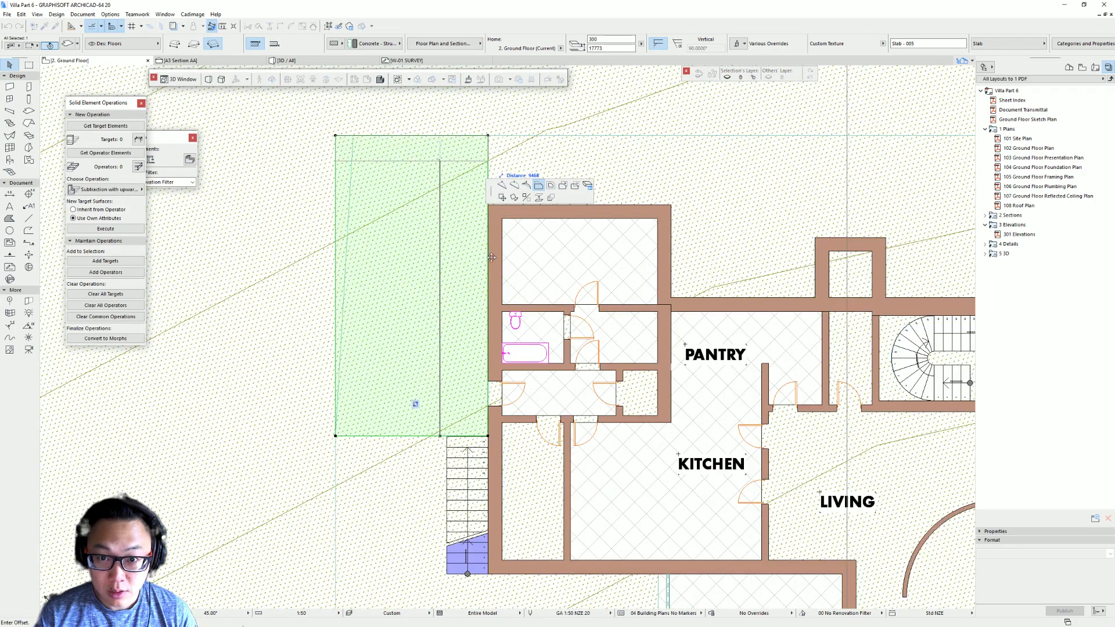
scroll(479, 406, "up", 4)
scroll(446, 454, "up", 4)
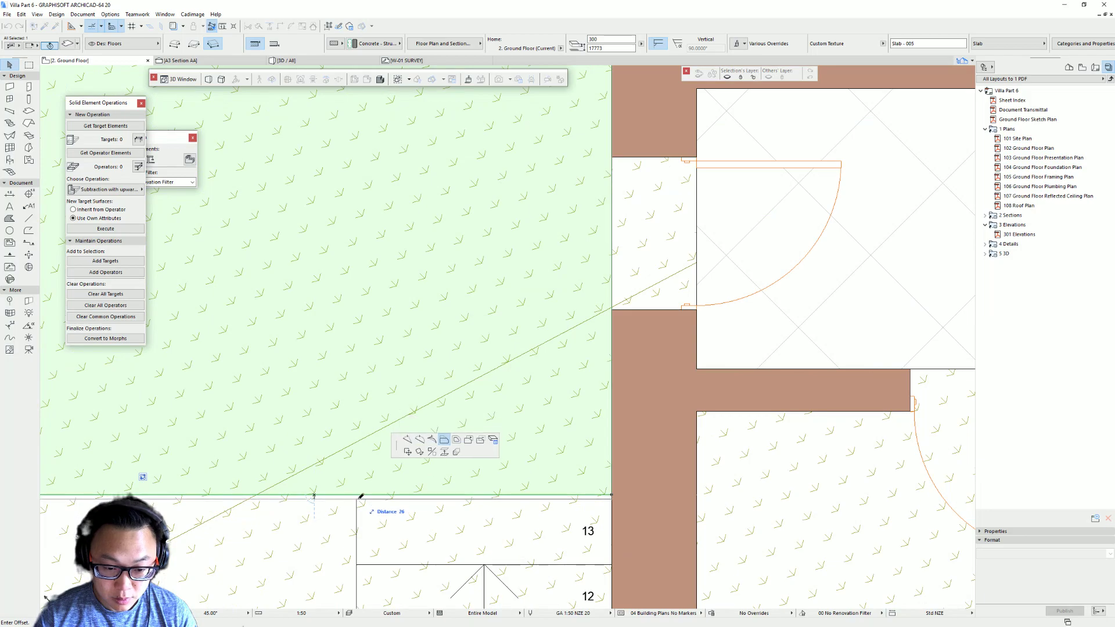
left_click(361, 496)
scroll(493, 378, "down", 7)
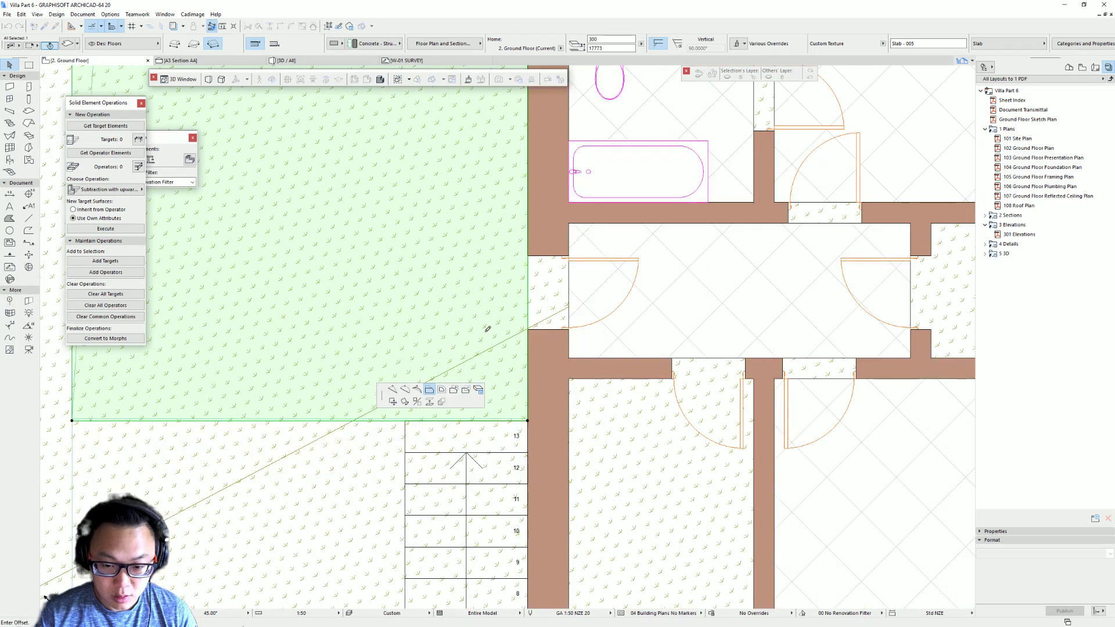
scroll(523, 362, "up", 3)
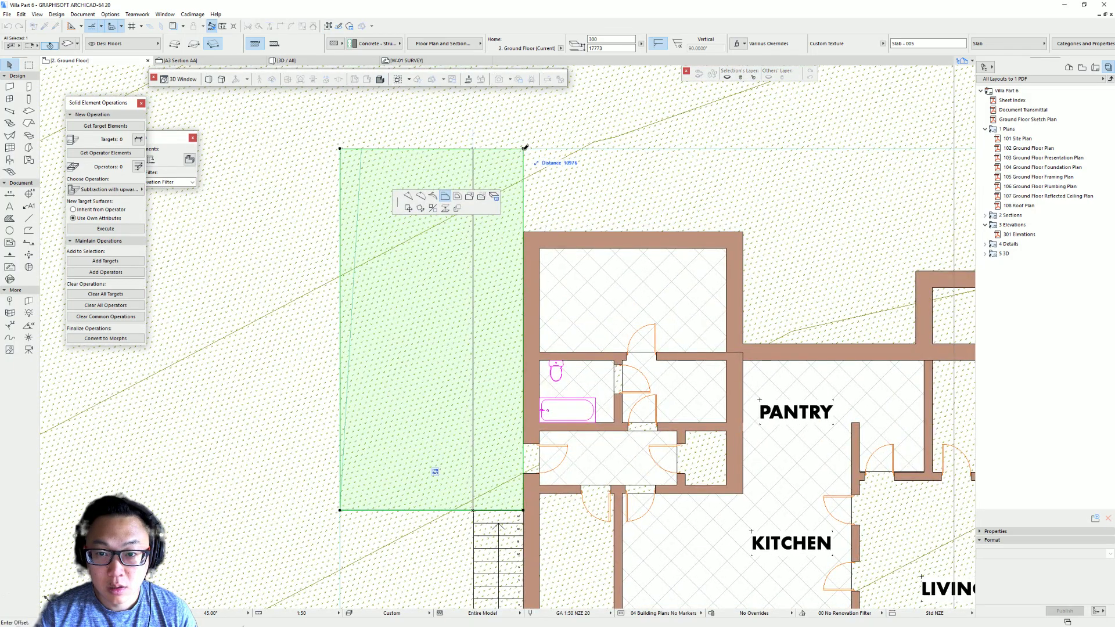
scroll(516, 454, "down", 3)
scroll(590, 264, "up", 4)
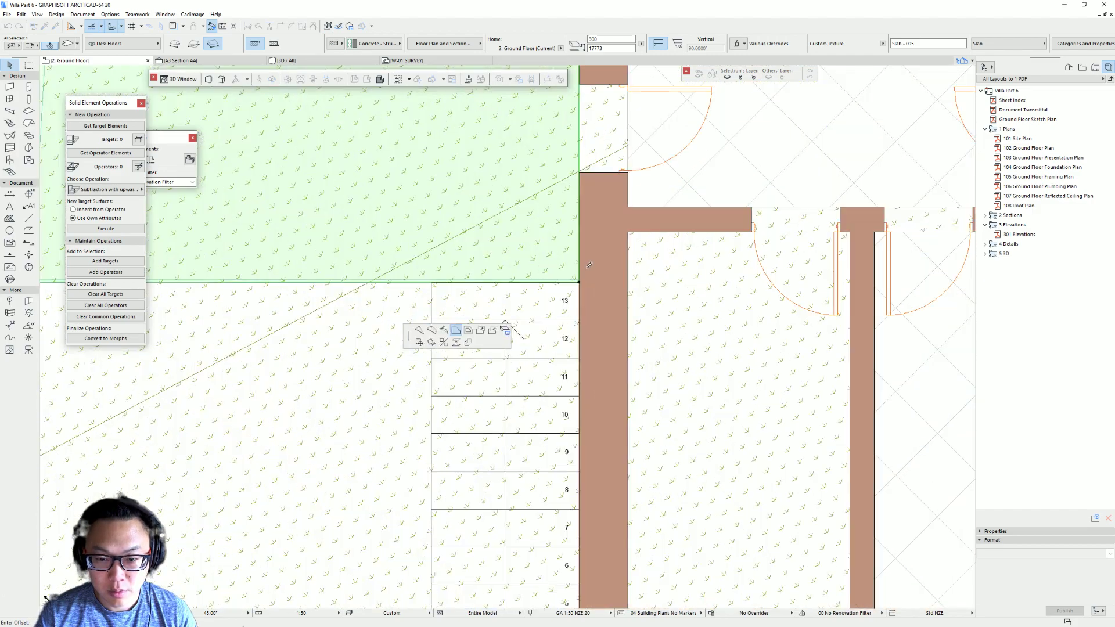
left_click(578, 282)
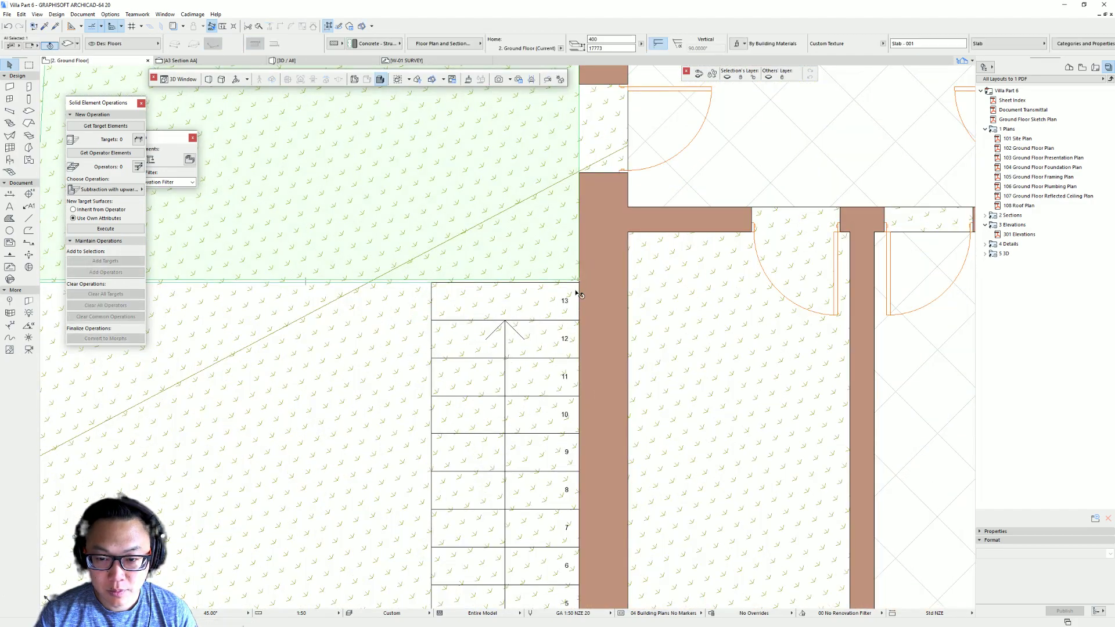
key("Escape")
scroll(580, 295, "down", 6)
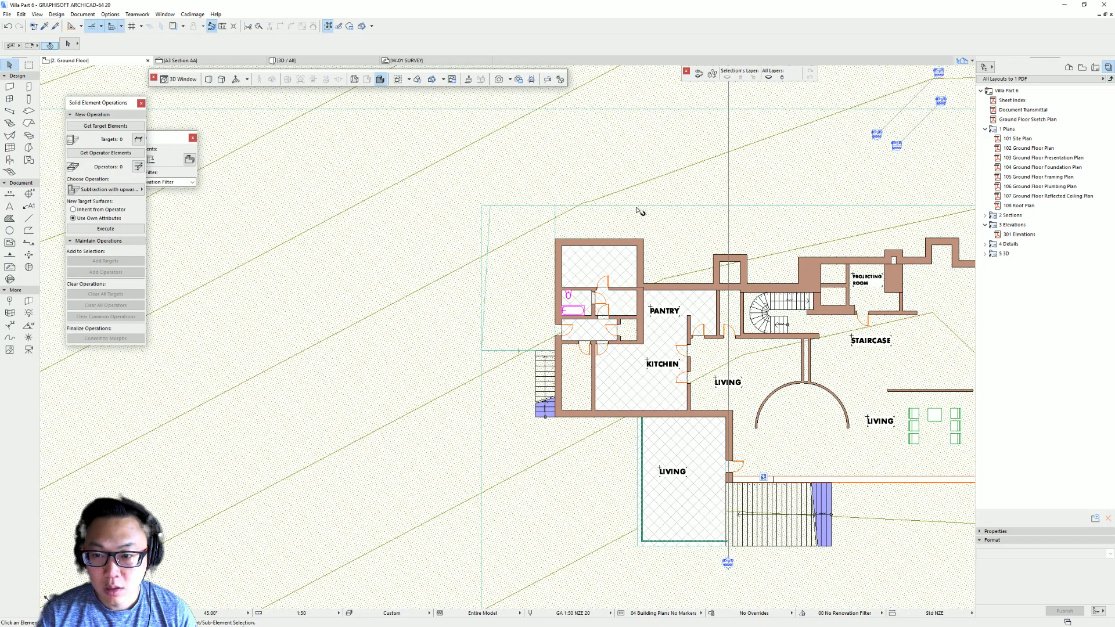
left_click(641, 209)
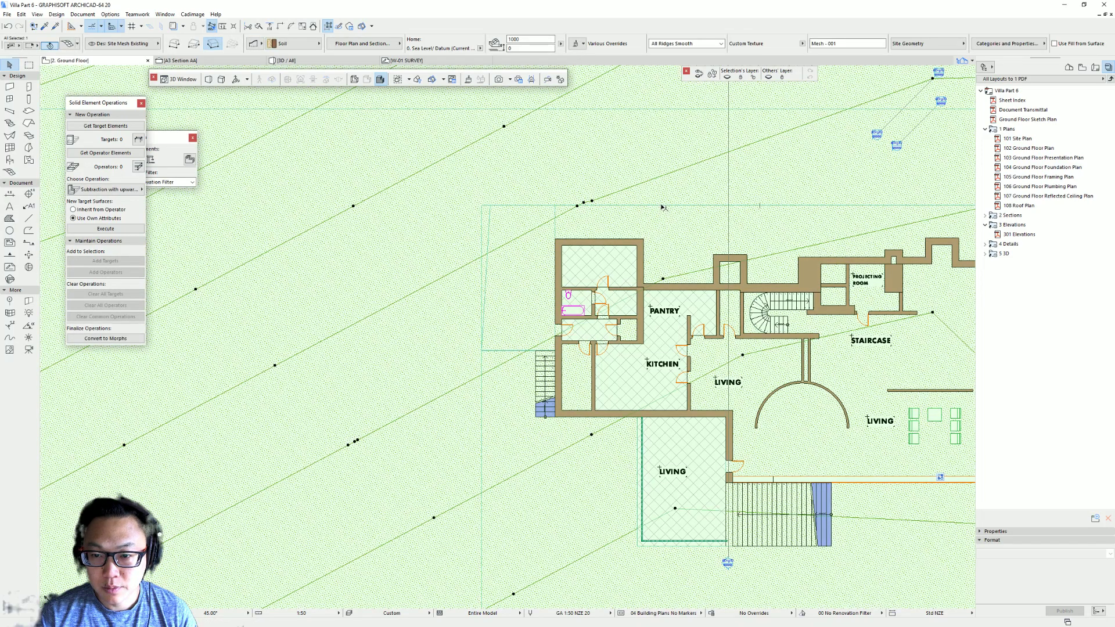
left_click(662, 206)
left_click(660, 206)
middle_click_drag(641, 234, 482, 262)
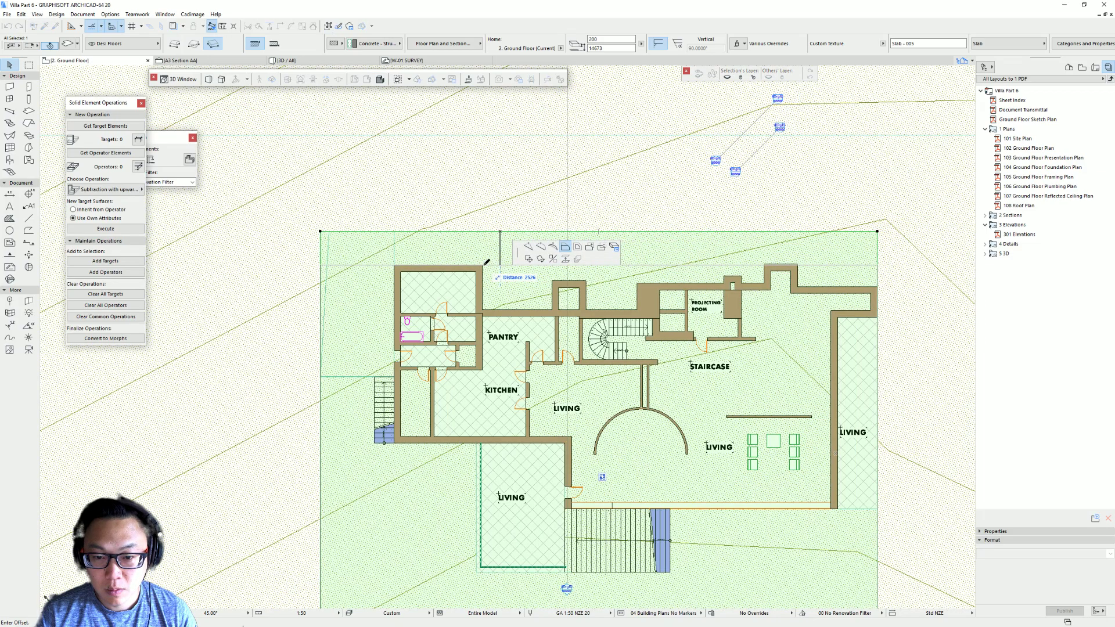
key("Escape")
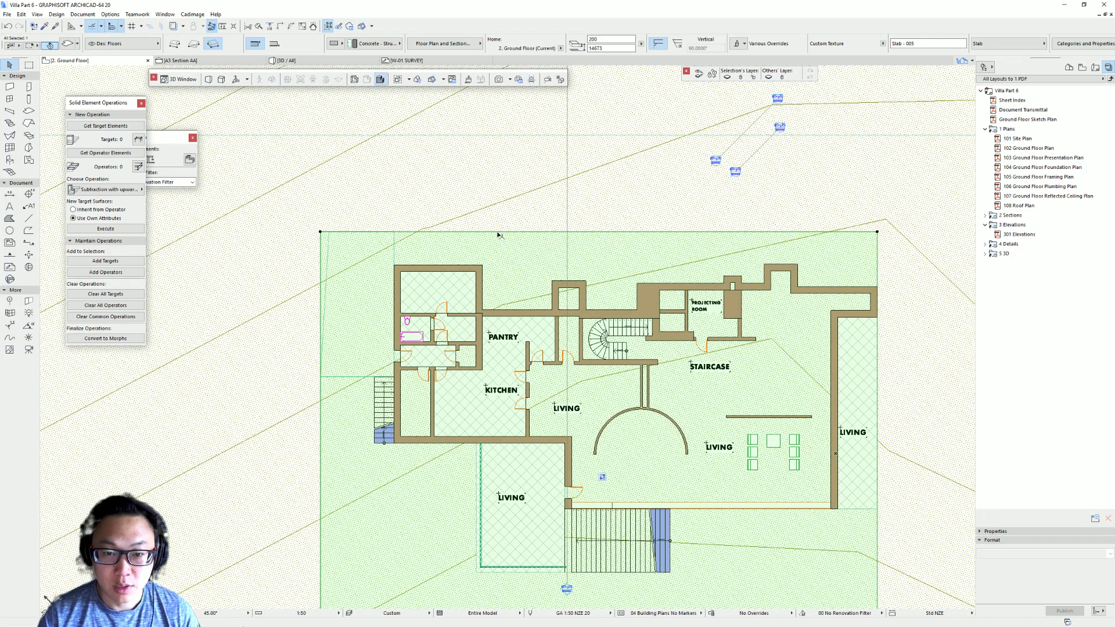
key("Escape")
Examine how the overlapping slabs line up at the side terrace's corner behind the villa.
scroll(406, 294, "up", 5)
middle_click_drag(407, 294, 408, 482)
middle_click_drag(448, 146, 483, 455)
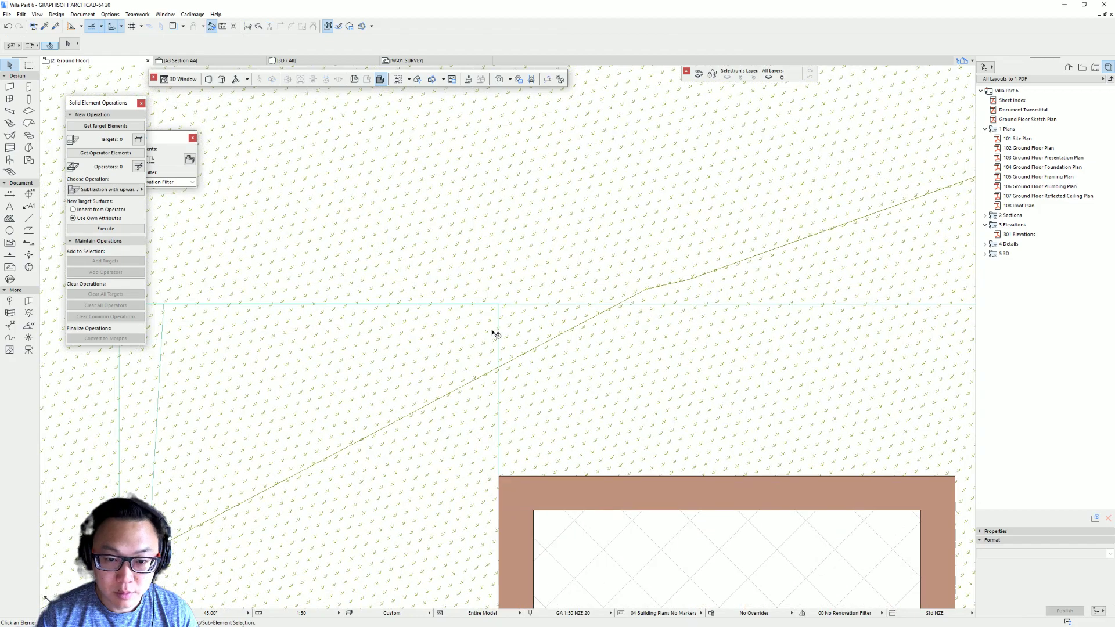
scroll(495, 334, "up", 4)
left_click(513, 244)
scroll(517, 238, "up", 5)
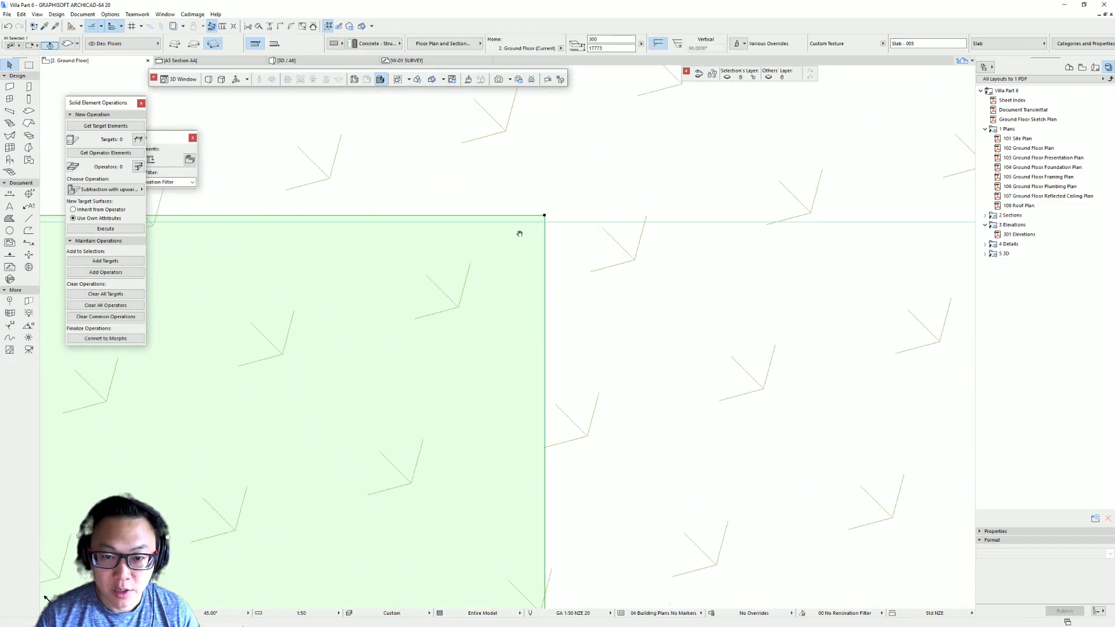
left_click(547, 215)
key("Escape")
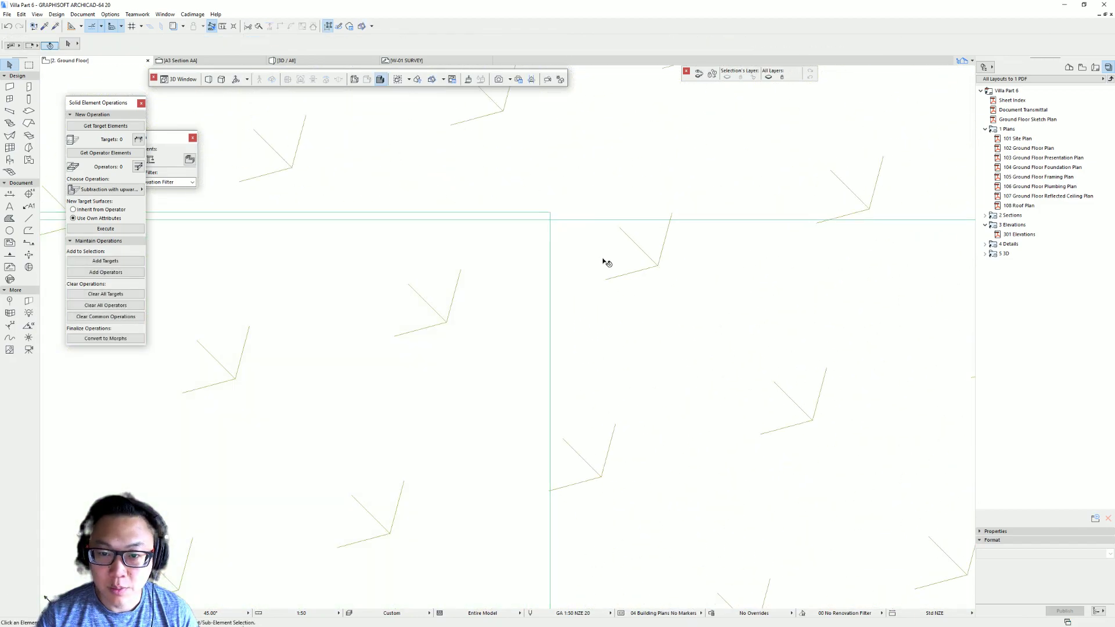
scroll(590, 240, "down", 3)
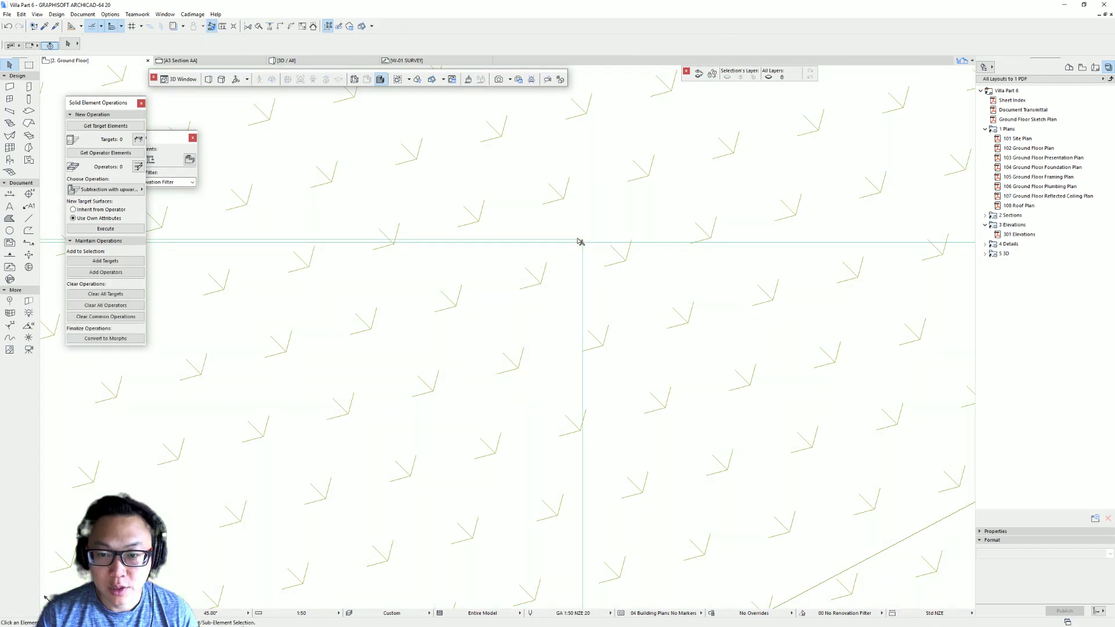
left_click(582, 238)
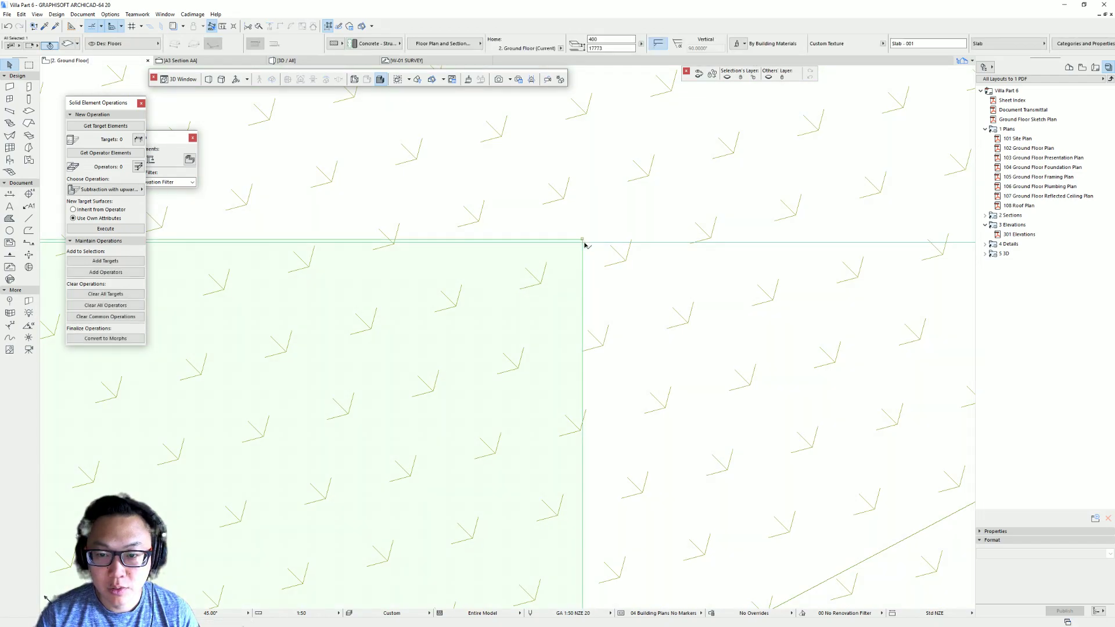
scroll(565, 348, "down", 5)
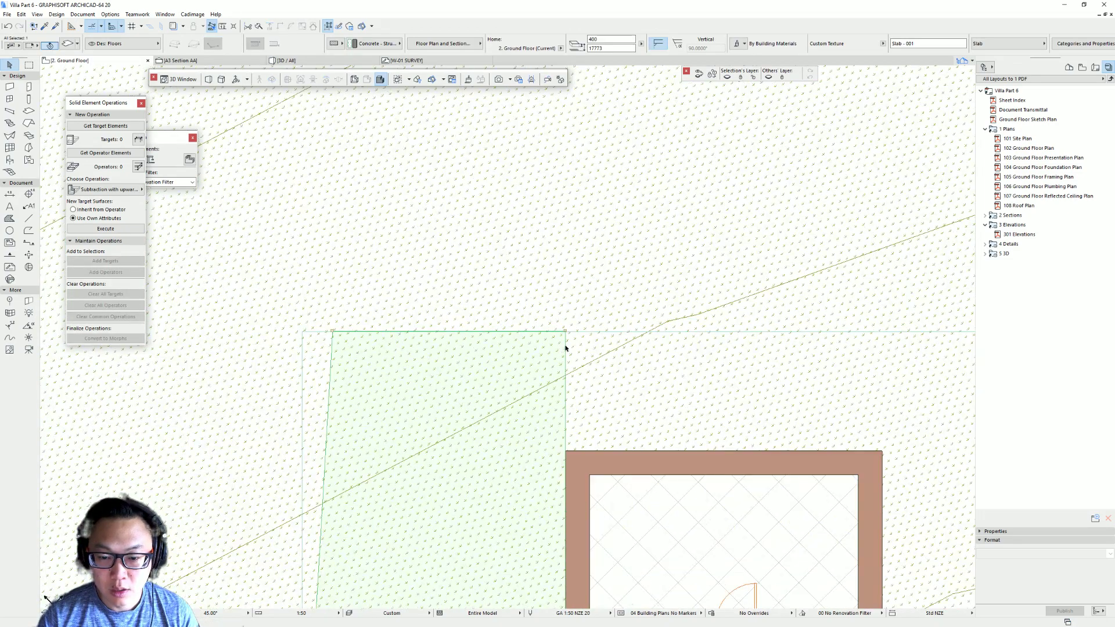
Select the whole hotlinked villa module containing the terrace slab and try to open it for editing in a separate ArchiCAD.
middle_click_drag(540, 435, 485, 234)
key("ctrl+a")
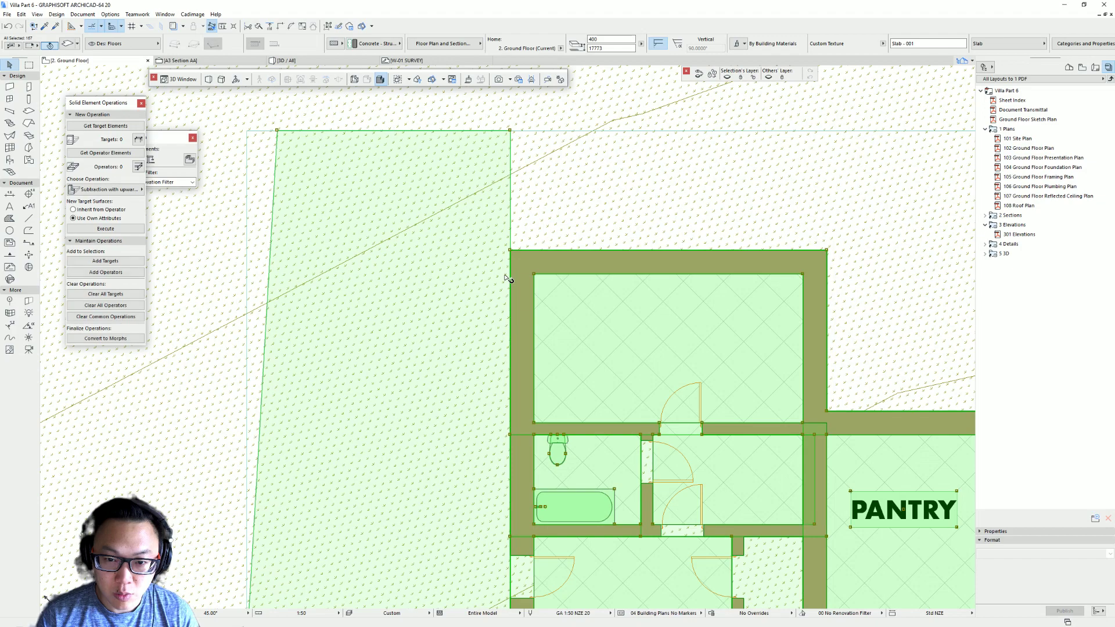
right_click(504, 279)
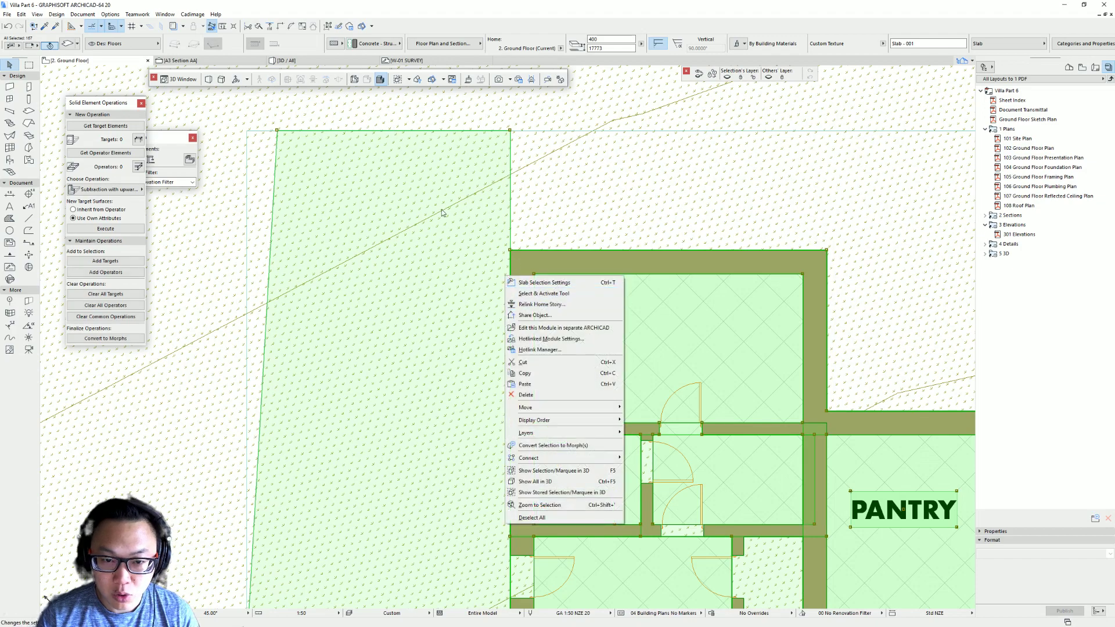
left_click(581, 329)
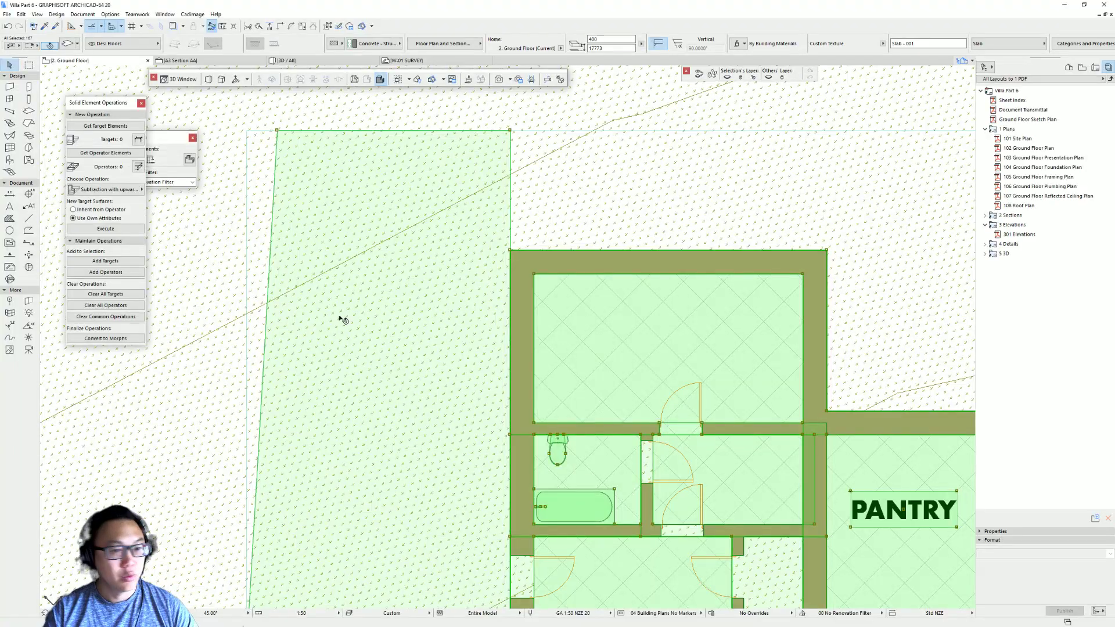
scroll(341, 318, "down", 10)
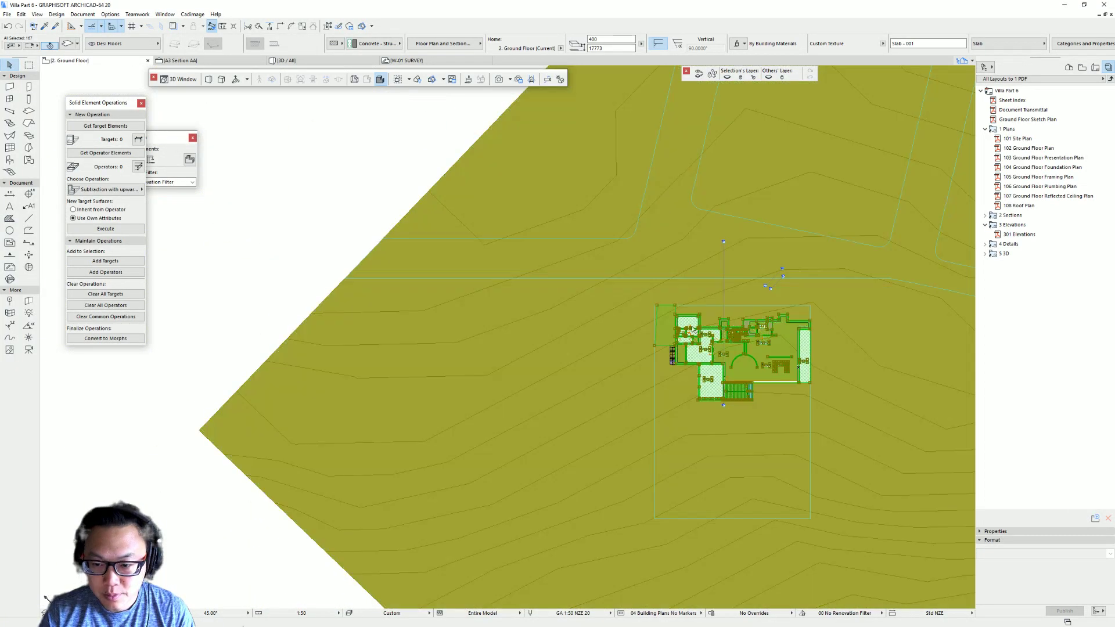
scroll(694, 329, "up", 4)
middle_click_drag(639, 334, 567, 318)
key("Escape")
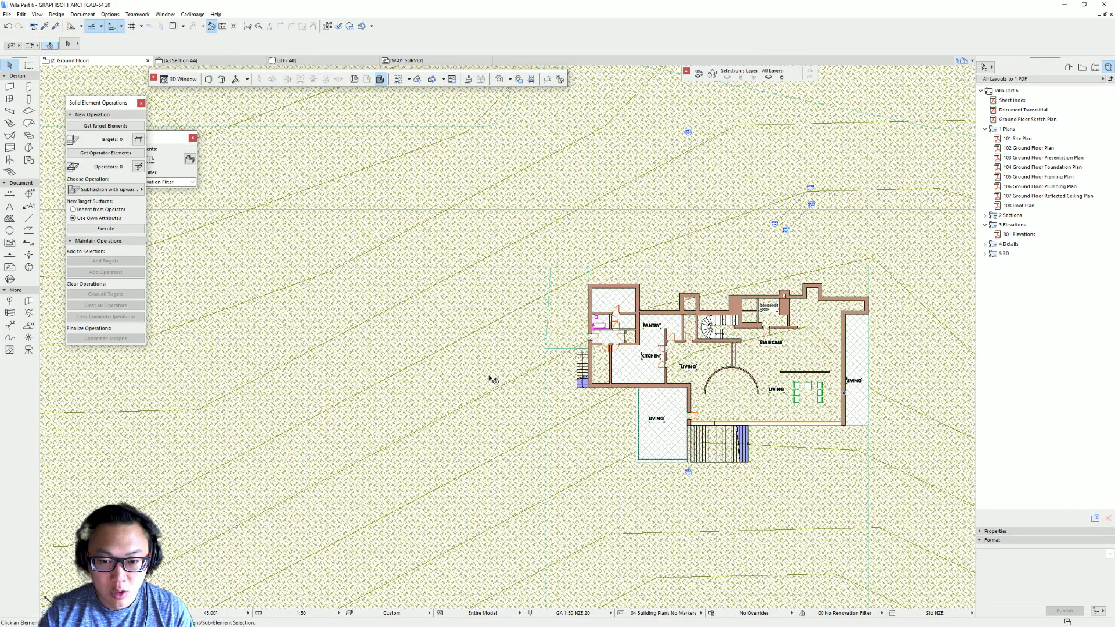
Raise the garden slab vertically in the 3D model so it meets the foot of the garden terrace stair.
key("F3")
middle_click_drag(377, 292, 173, 286, "shift")
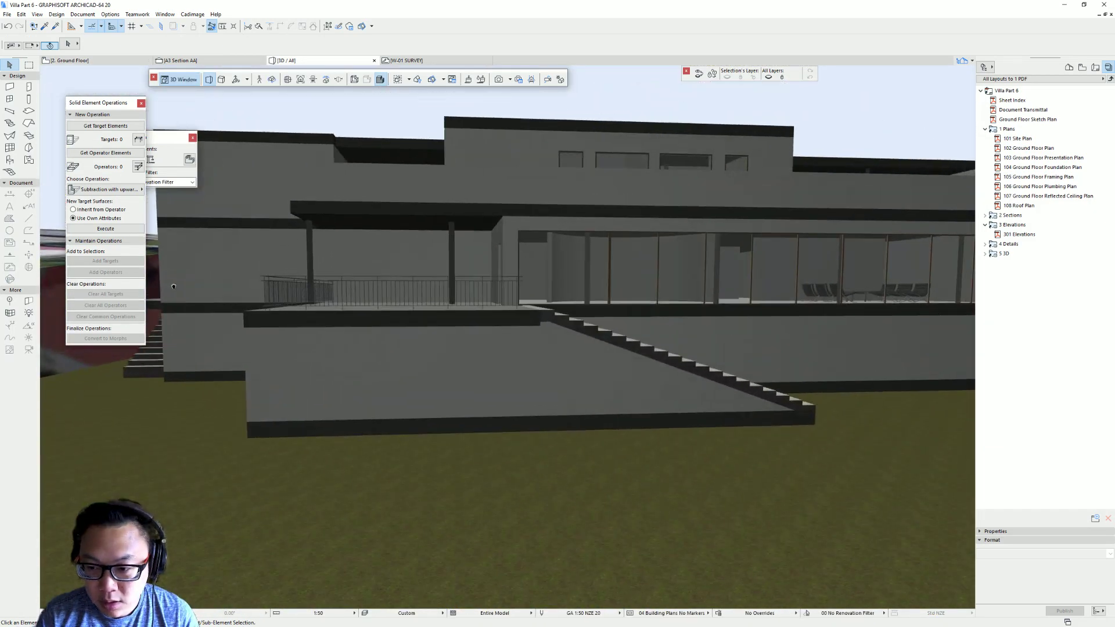
middle_click_drag(756, 402, 828, 404, "shift")
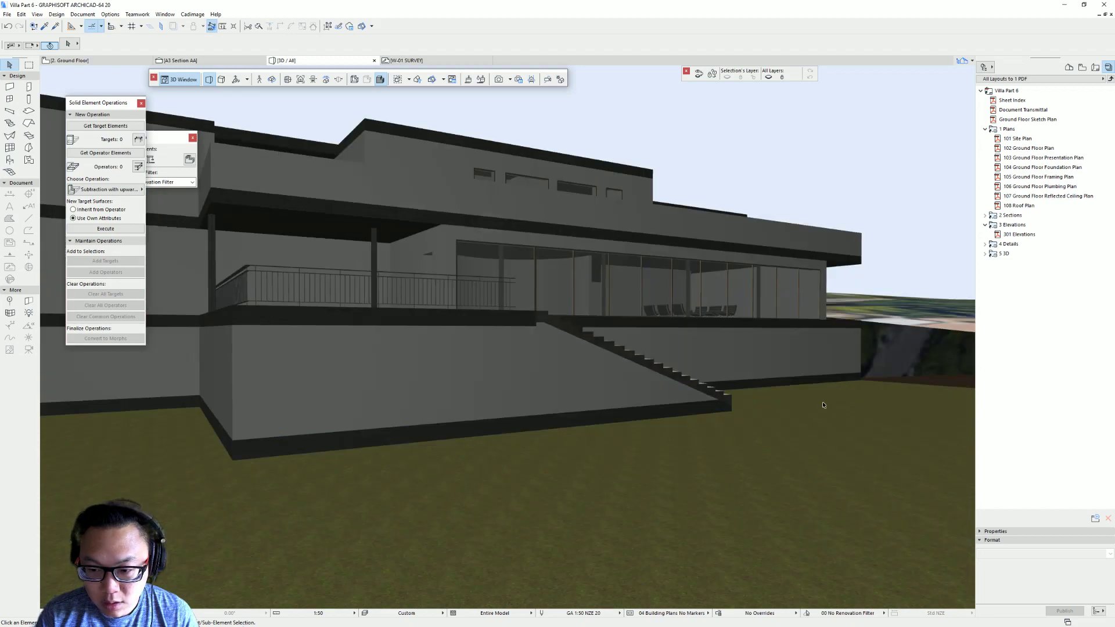
middle_click_drag(741, 426, 598, 453, "shift")
left_click(597, 453)
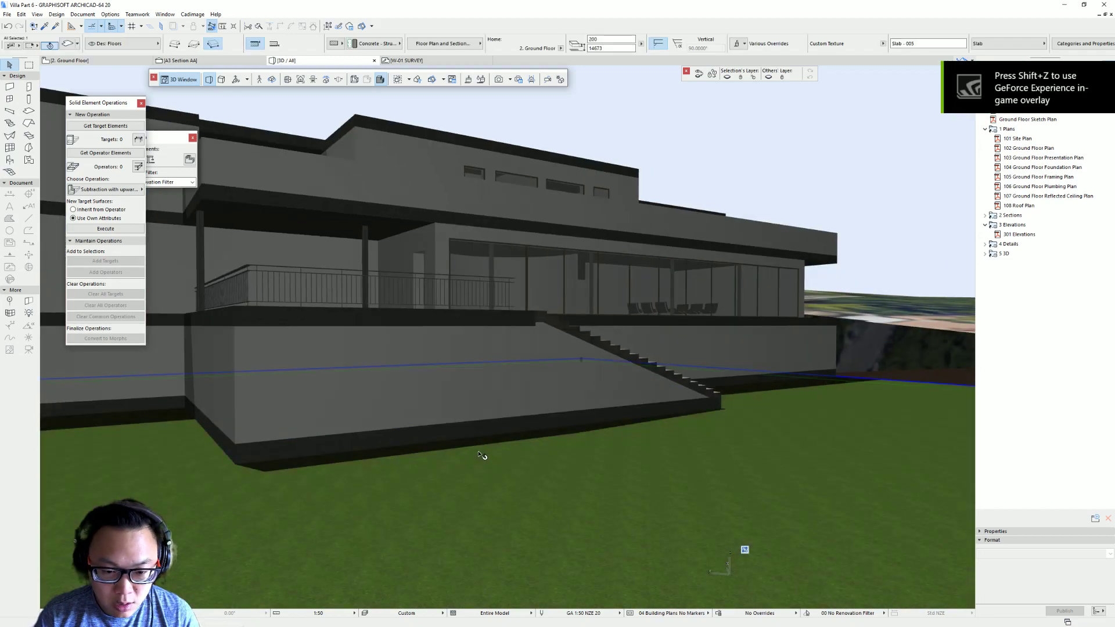
key("ctrl+d")
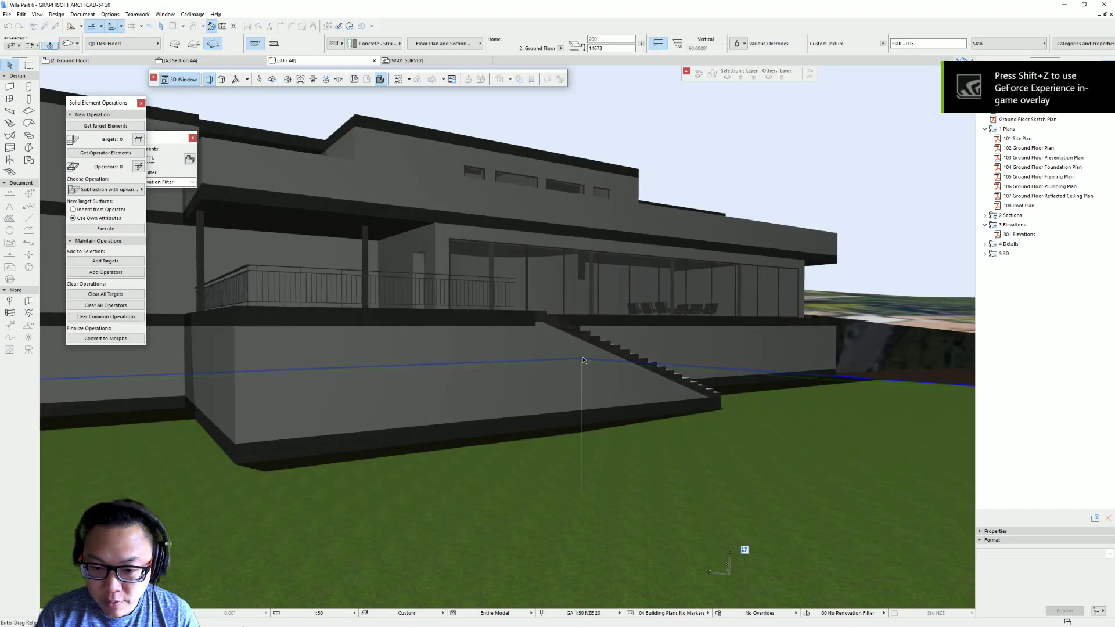
left_click(582, 355)
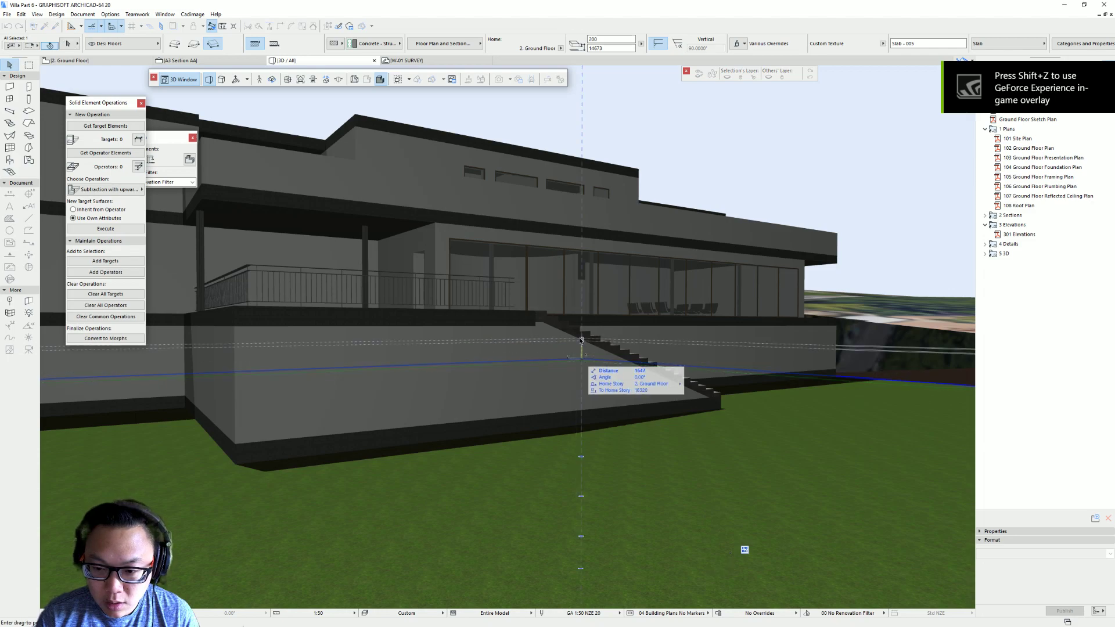
left_click(723, 409)
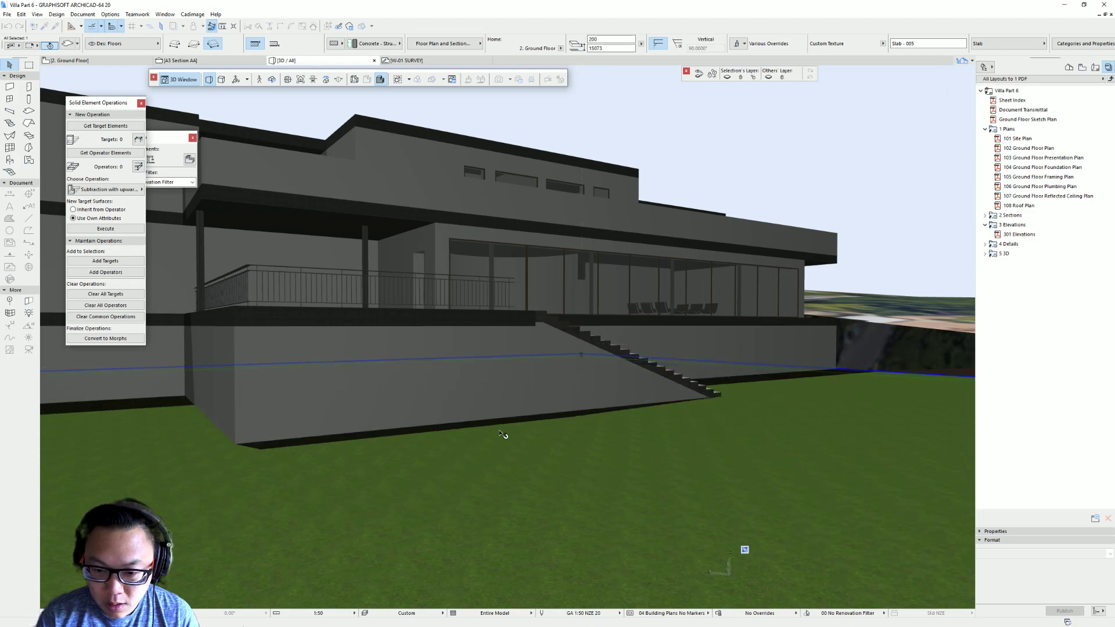
key("Escape")
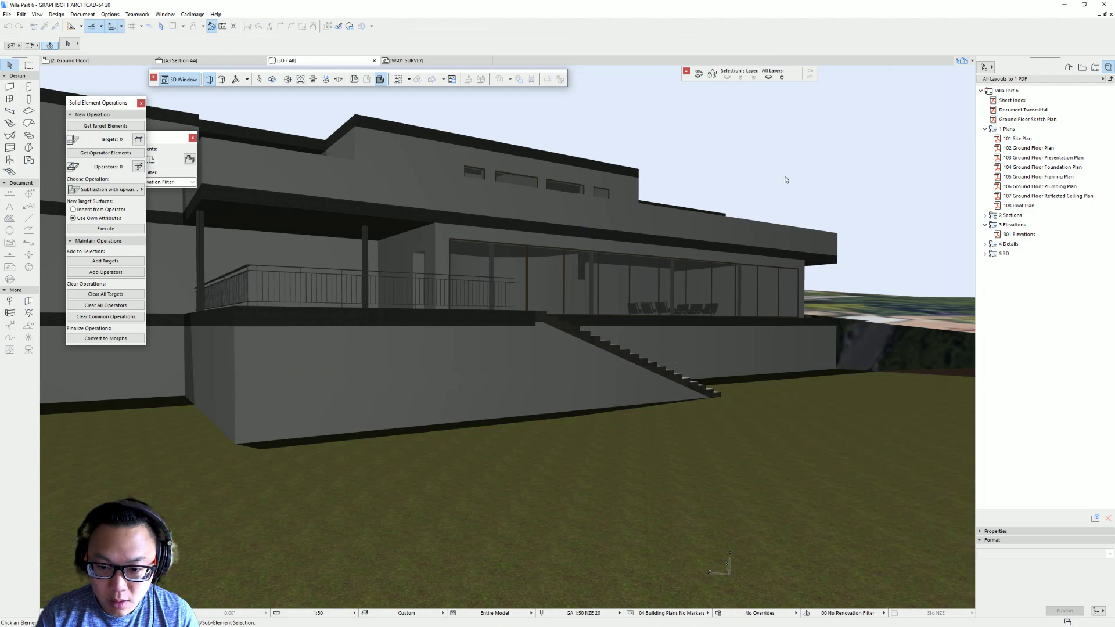
Examine how the raised garden slab meets the villa base and the foot of the side stair in 3D.
middle_click_drag(651, 322, 581, 299, "shift")
scroll(560, 302, "down", 5)
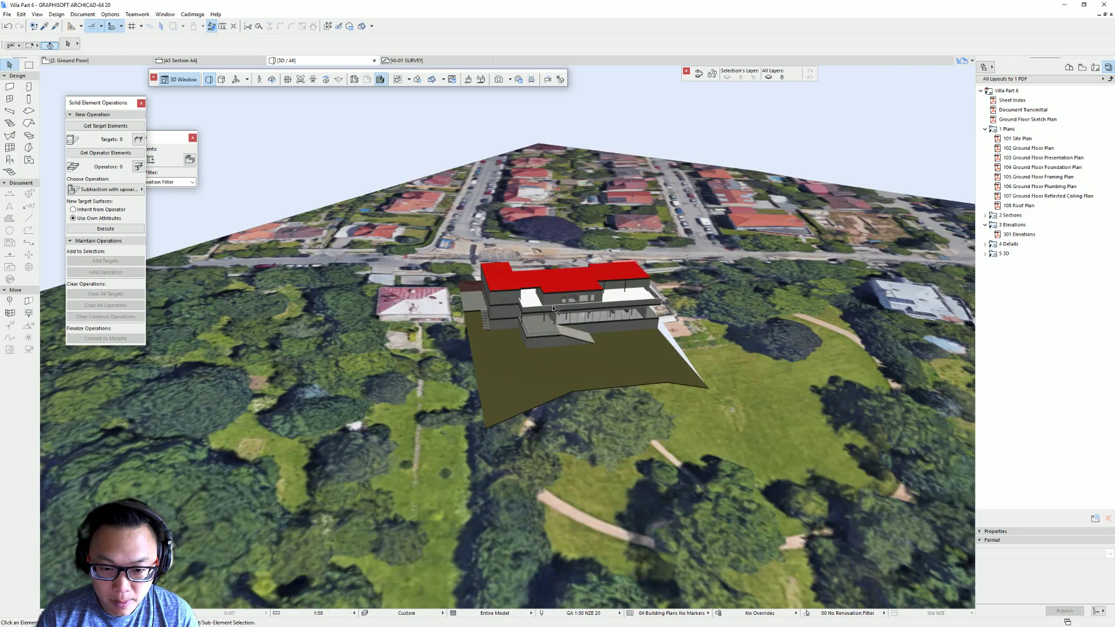
scroll(516, 335, "up", 10)
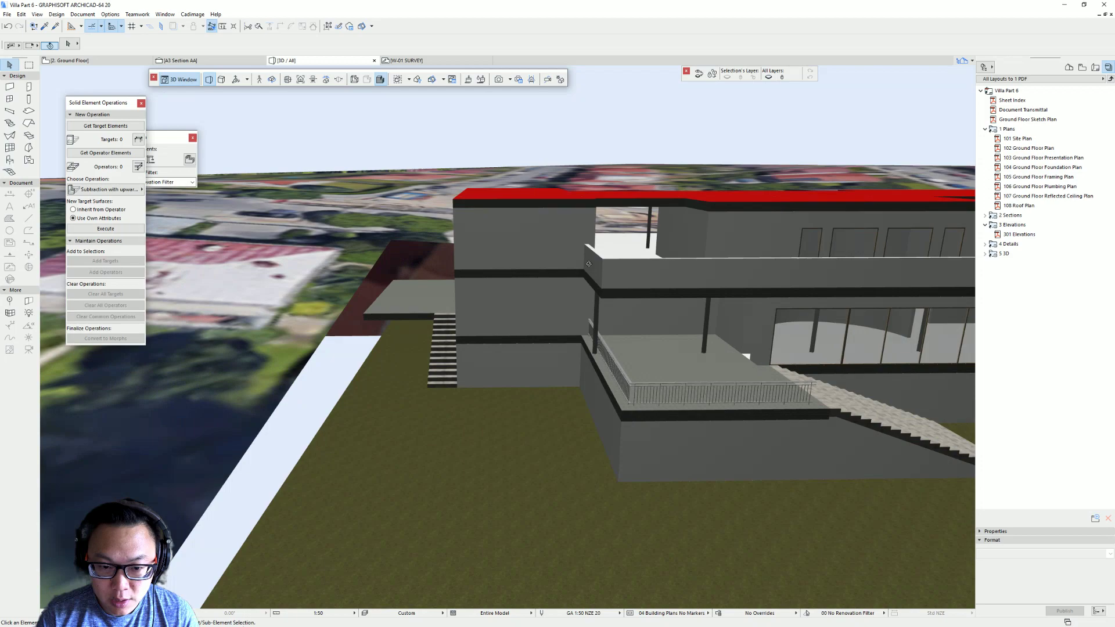
middle_click_drag(588, 264, 401, 330, "shift")
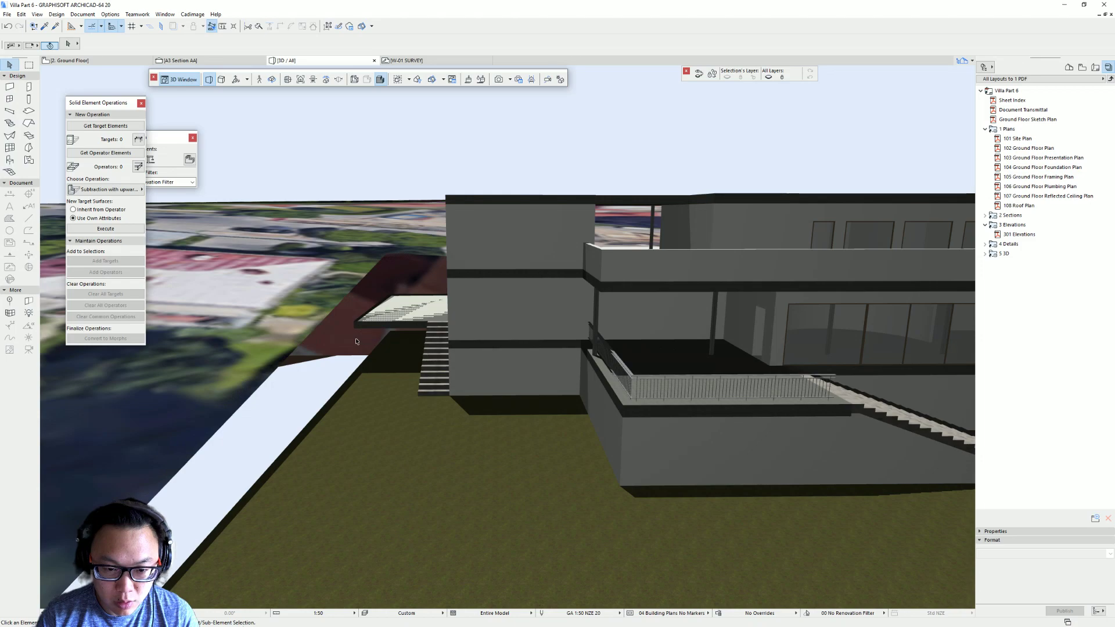
middle_click_drag(395, 361, 460, 395, "shift")
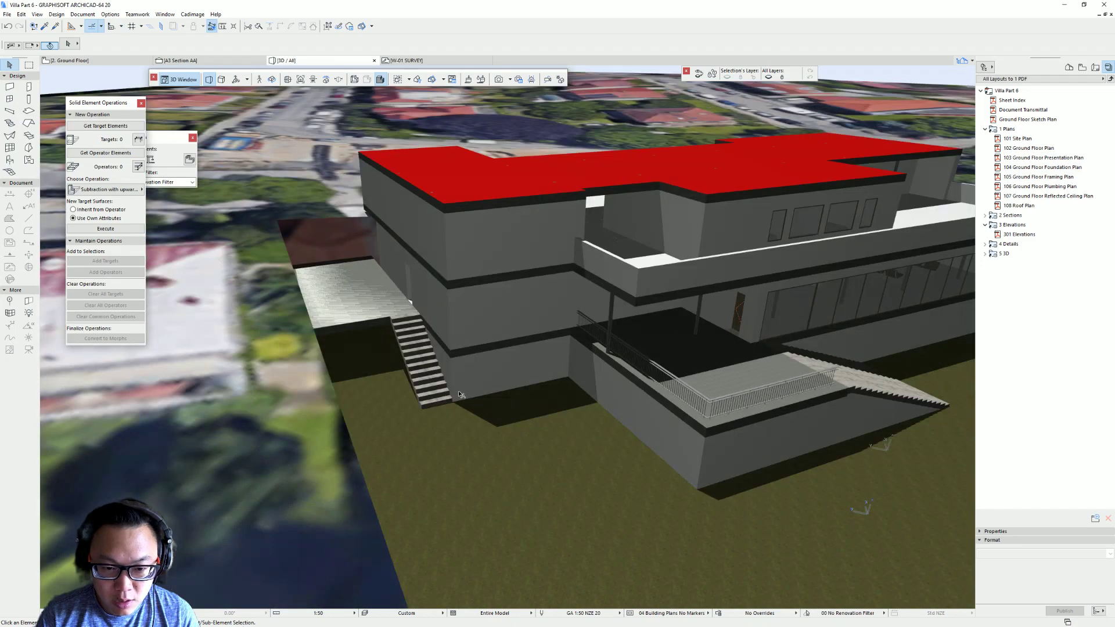
middle_click_drag(572, 384, 527, 395, "shift")
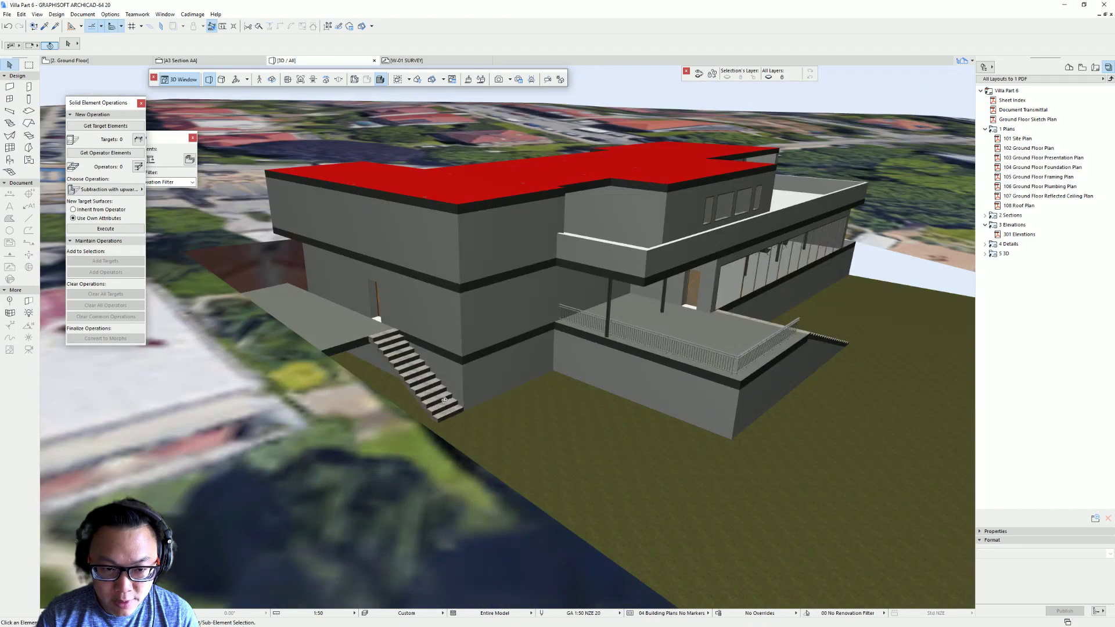
middle_click_drag(444, 400, 474, 433, "shift")
Examine the side terrace from above and the street side of the villa in relation to the site imagery.
middle_click_drag(362, 293, 353, 343, "shift")
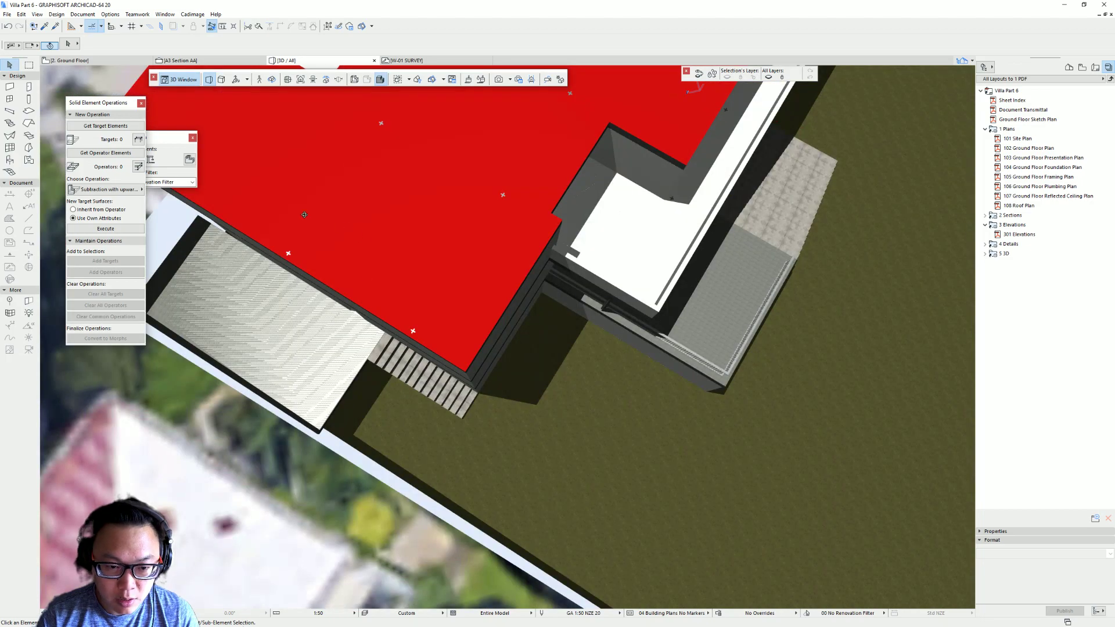
middle_click_drag(315, 217, 343, 216, "shift")
middle_click_drag(404, 371, 337, 321, "shift")
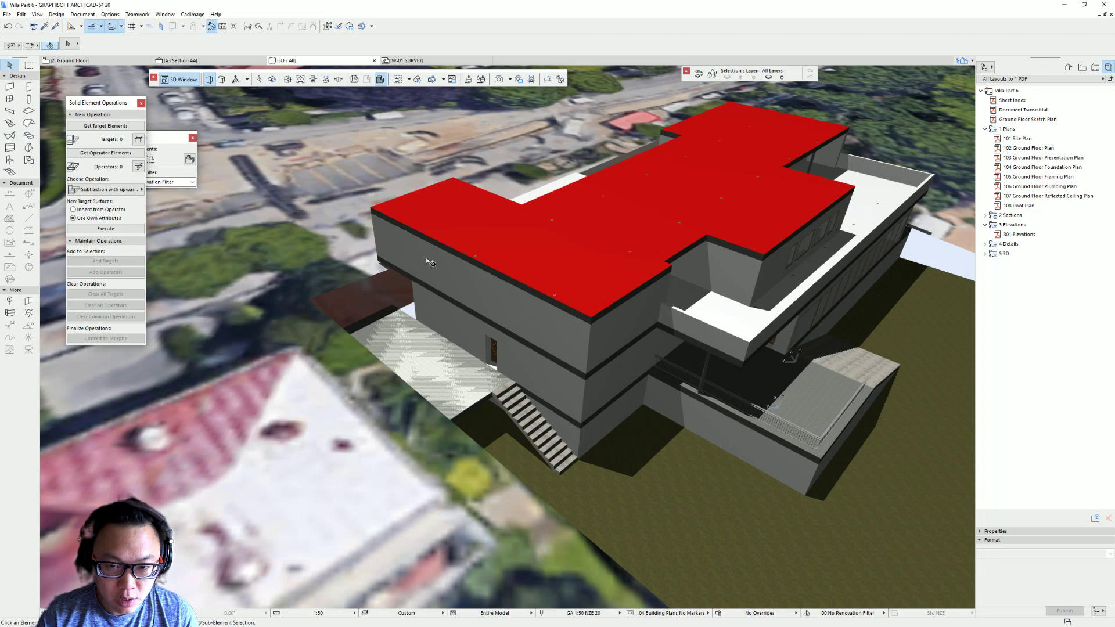
middle_click_drag(430, 317, 308, 372, "shift")
middle_click_drag(527, 361, 766, 352, "shift")
middle_click_drag(680, 342, 546, 332, "shift")
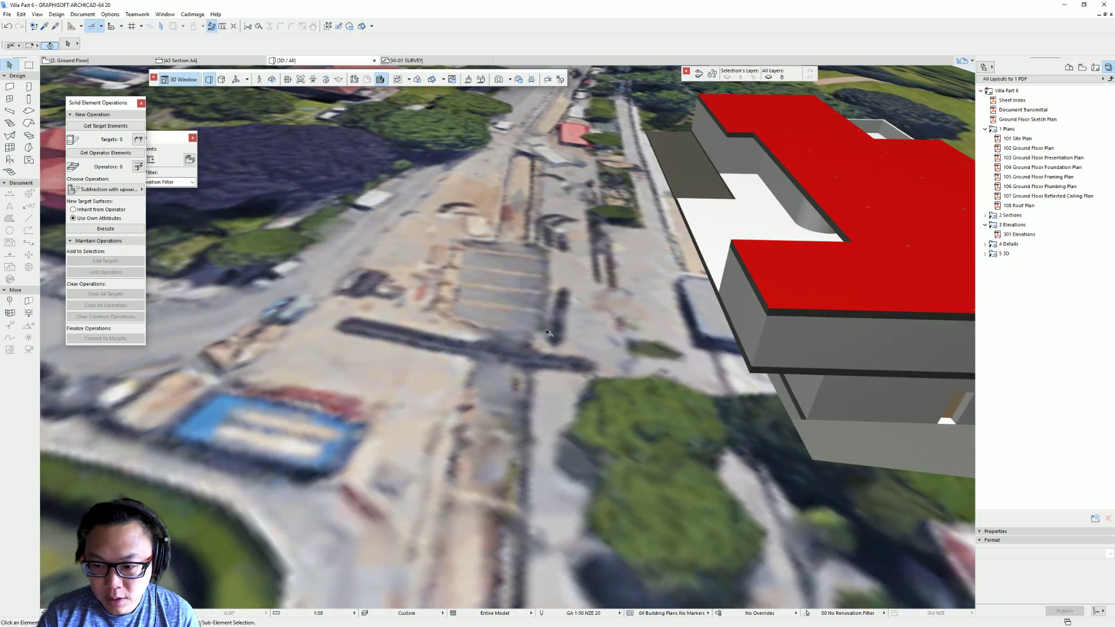
middle_click_drag(297, 238, 229, 231, "shift")
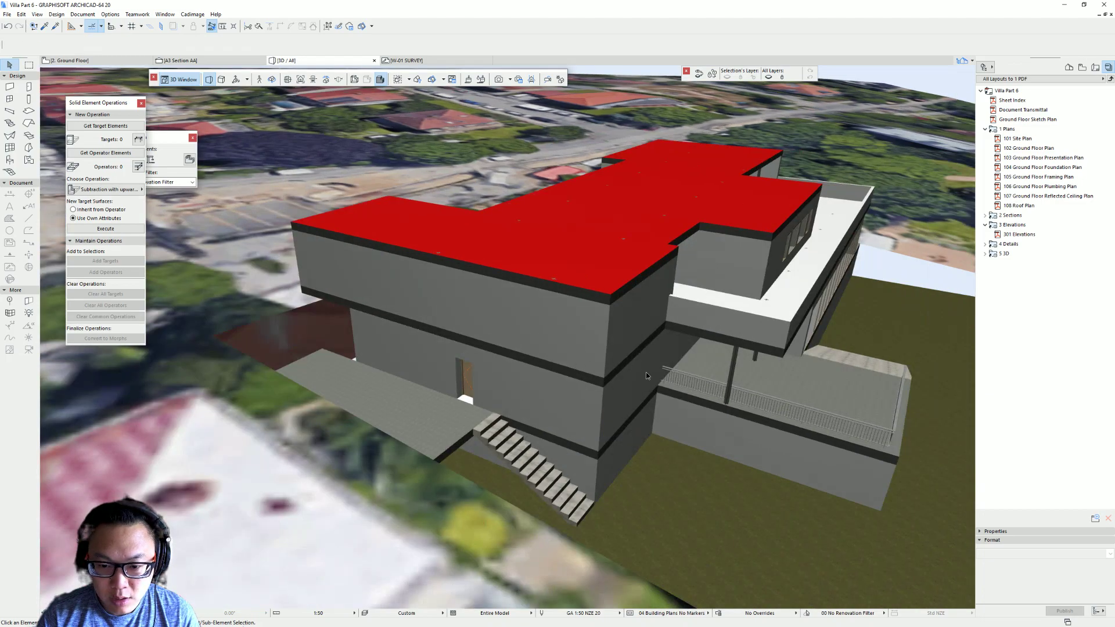
key("ctrl+a")
right_click(229, 230)
left_click(715, 267)
key("Escape")
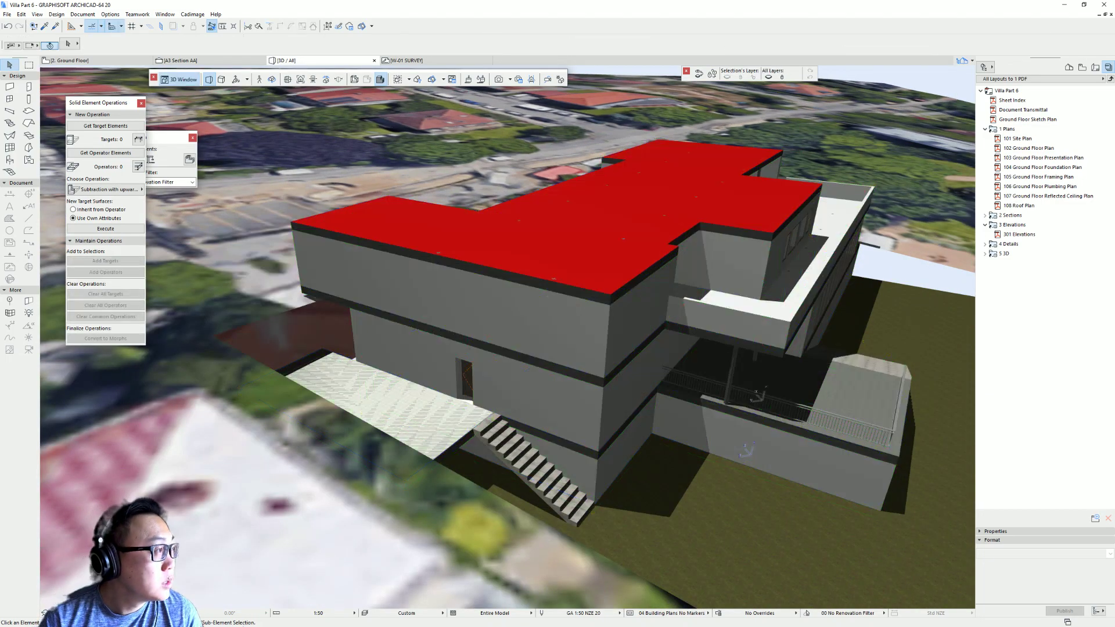
Switch to the browser and follow the real side stair up to street level in the Villa Tugendhat Street View.
key("alt+Tab")
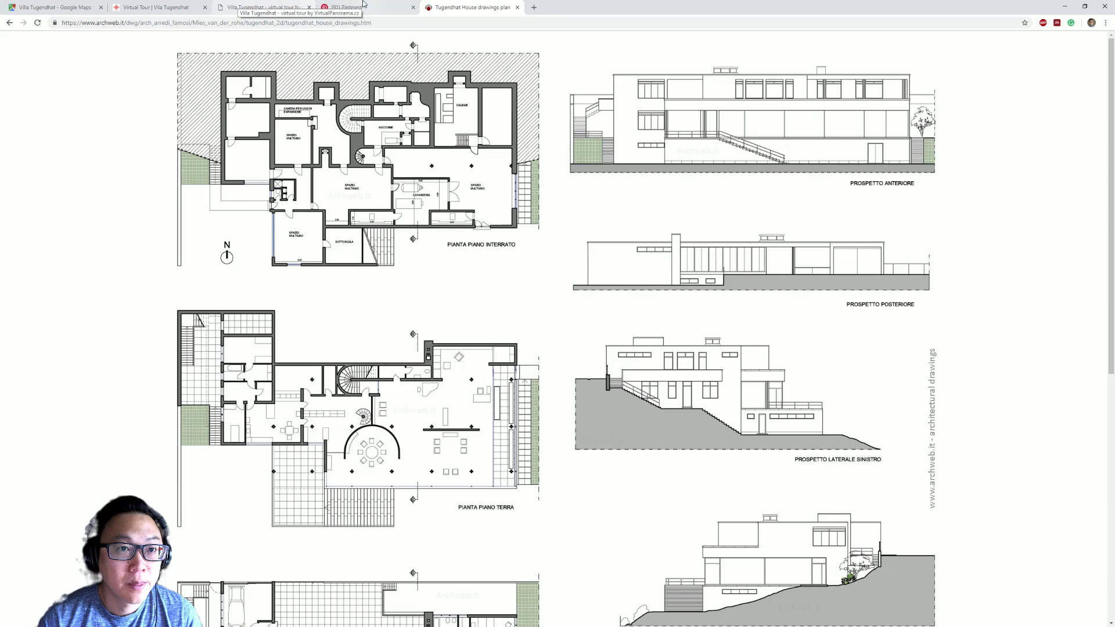
left_click(55, 7)
left_click_drag(570, 251, 319, 234)
left_click(327, 173)
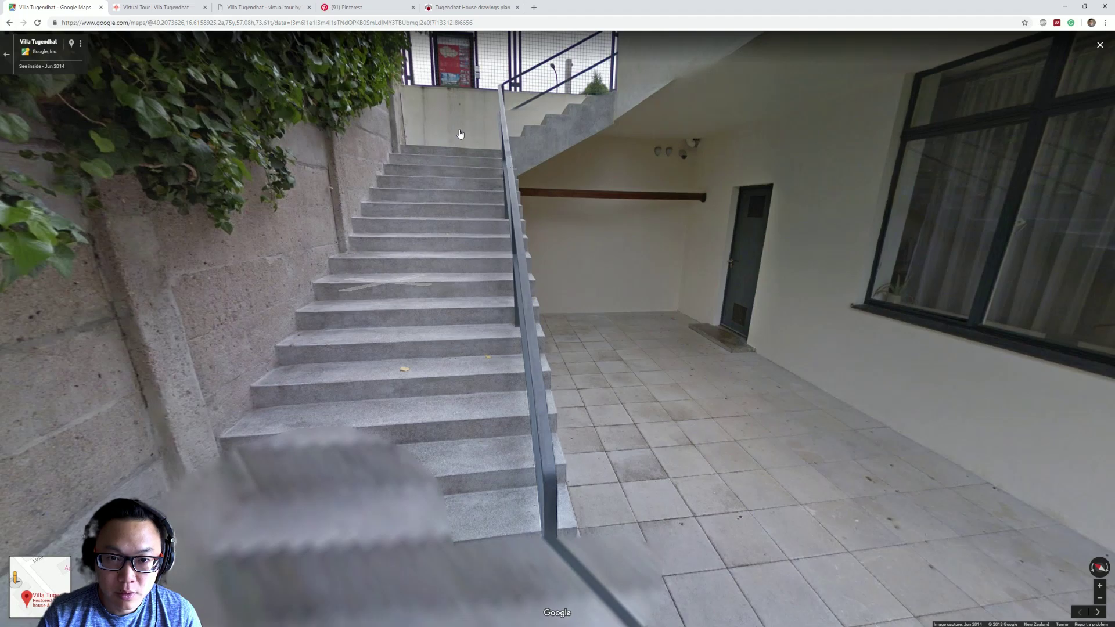
left_click(499, 166)
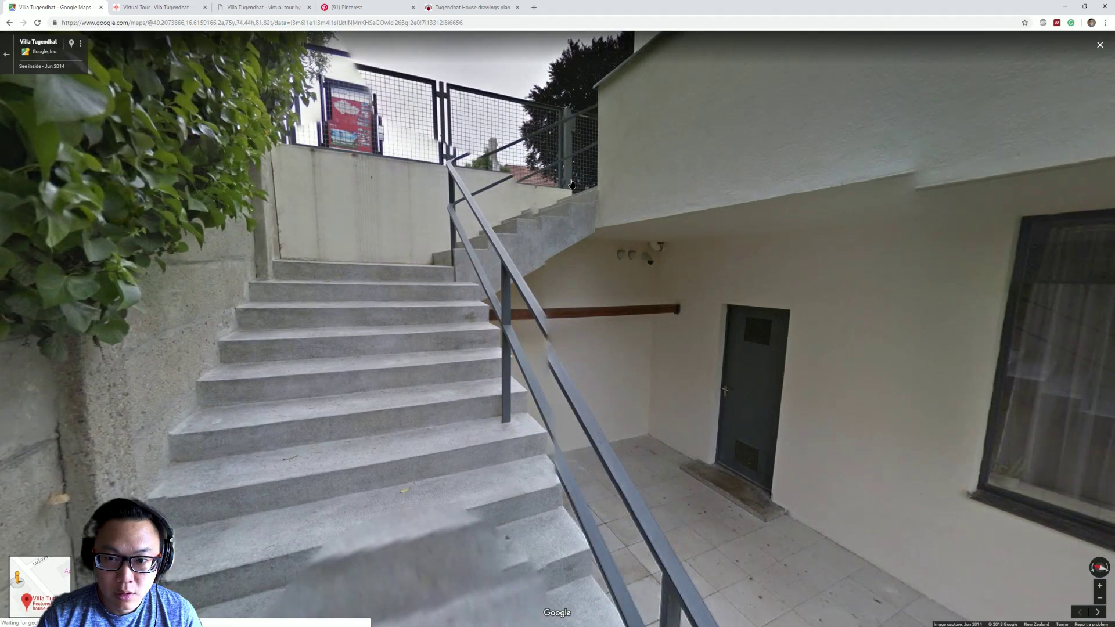
left_click(548, 215)
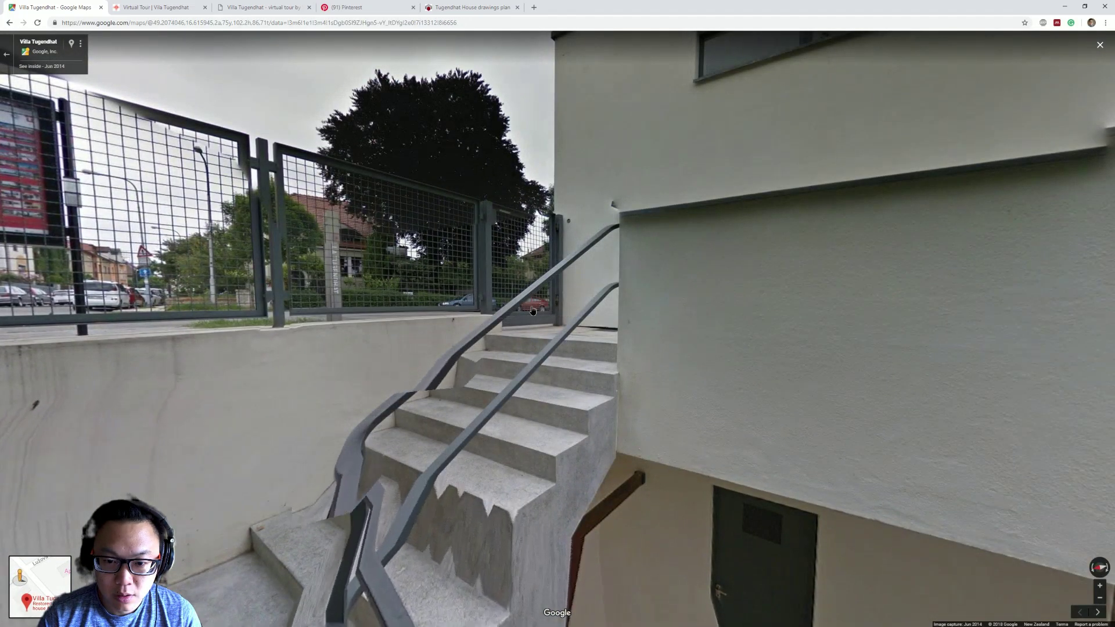
left_click(526, 315)
Examine the upper side terrace, its parapet and the stairs below from the upper landing in Street View.
left_click_drag(737, 311, 371, 299)
left_click_drag(906, 334, 469, 341)
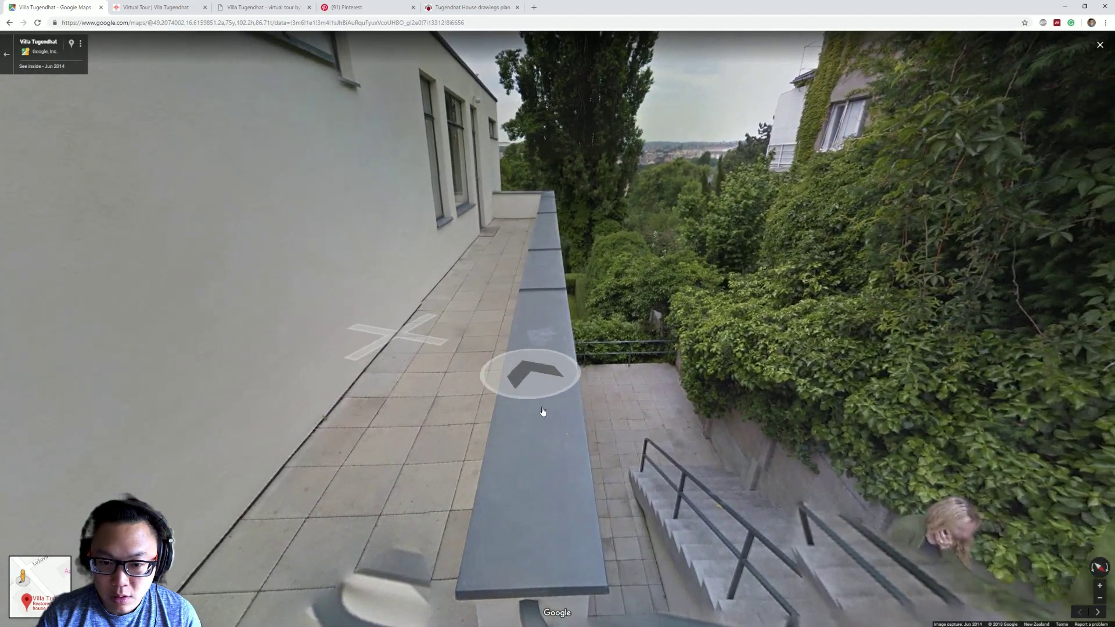
left_click_drag(544, 435, 533, 356)
left_click_drag(485, 172, 407, 169)
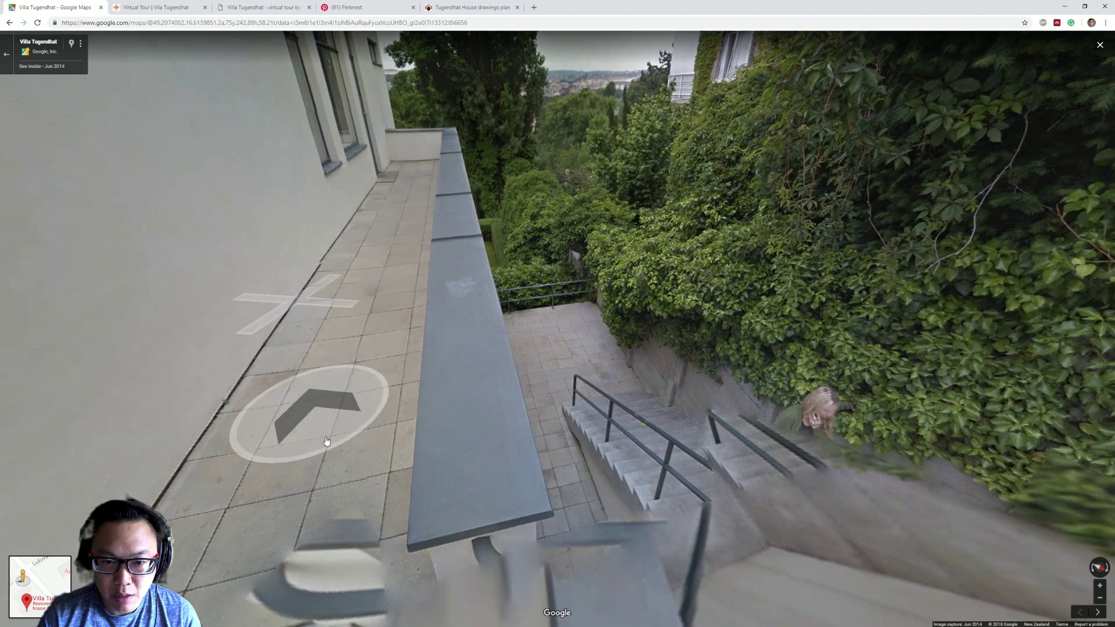
left_click(447, 474)
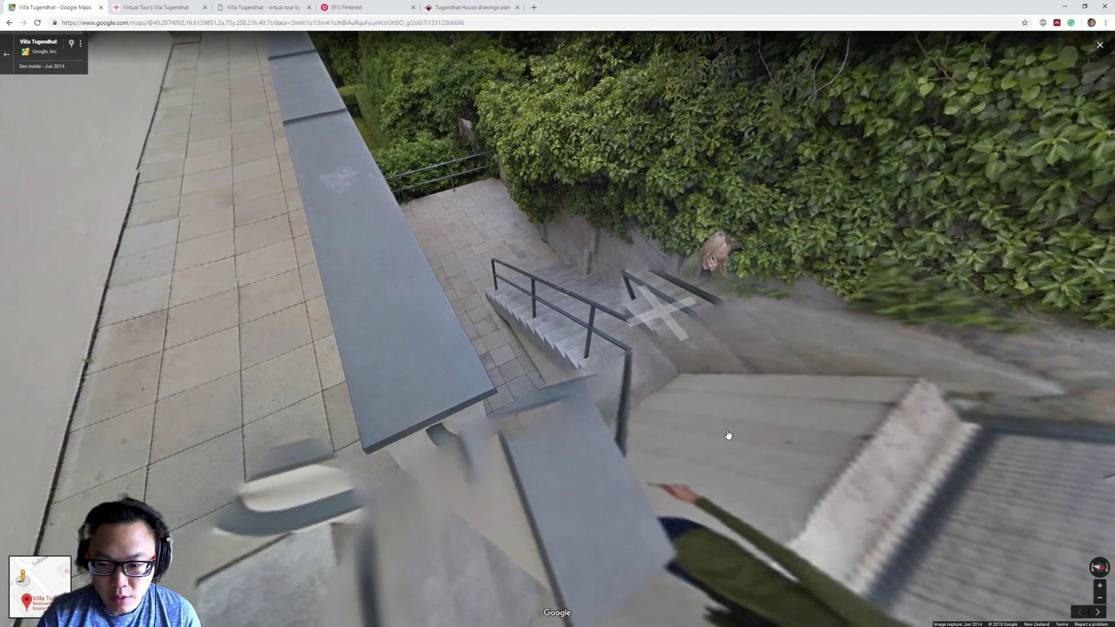
left_click_drag(551, 279, 993, 436)
left_click_drag(743, 511, 686, 487)
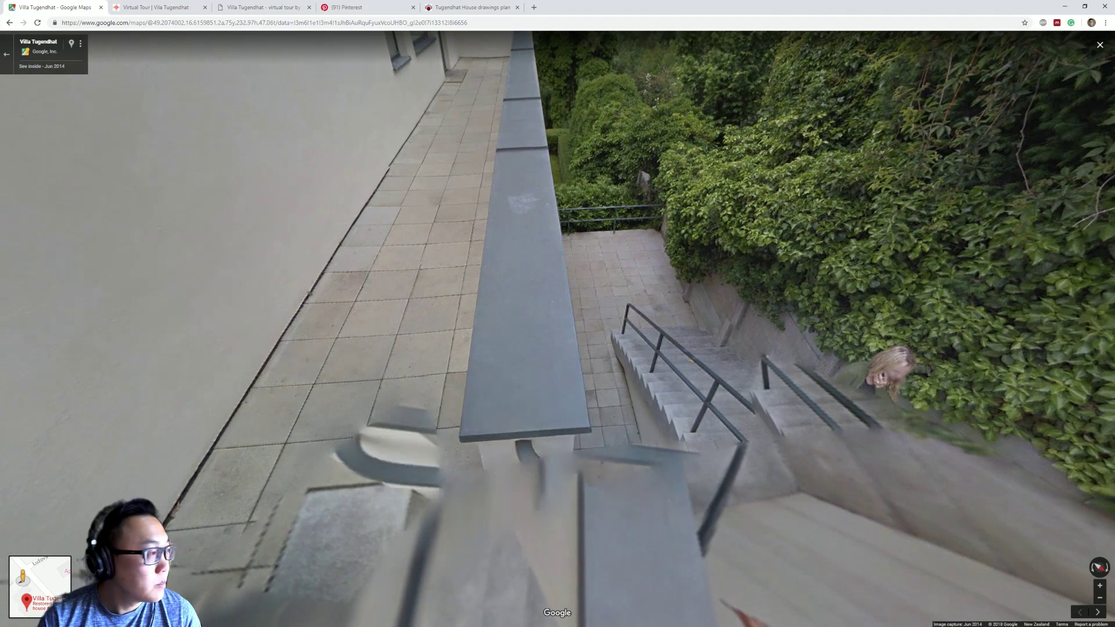
Compare the ArchiCAD model with the garden view in the virtual tour and with the Tugendhat House drawings.
key("alt+Tab")
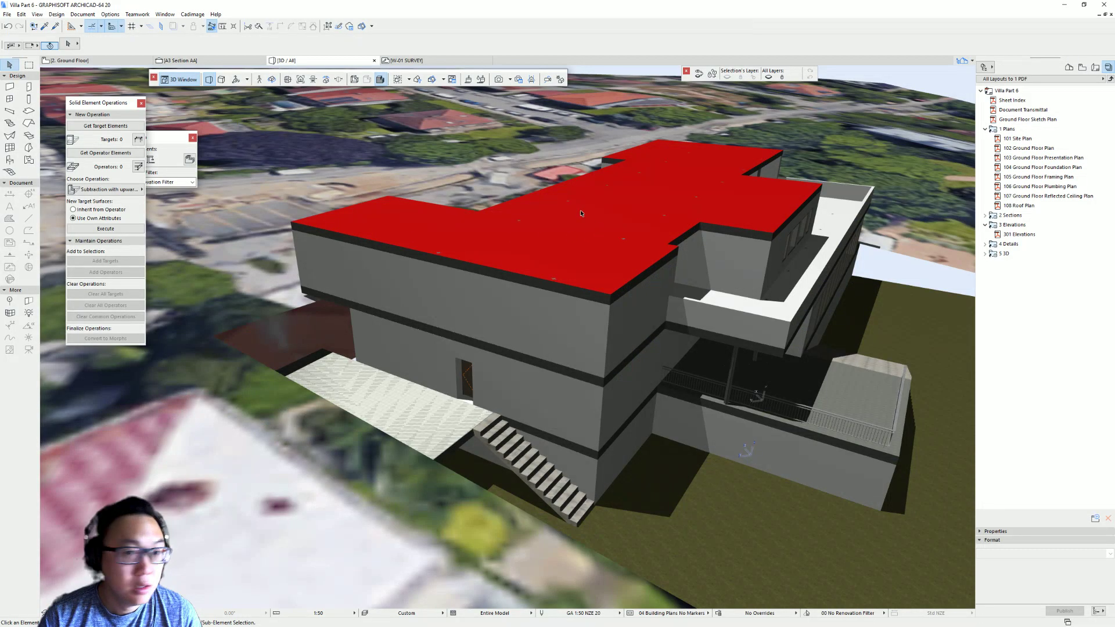
key("alt+Tab")
left_click(182, 4)
left_click(272, 8)
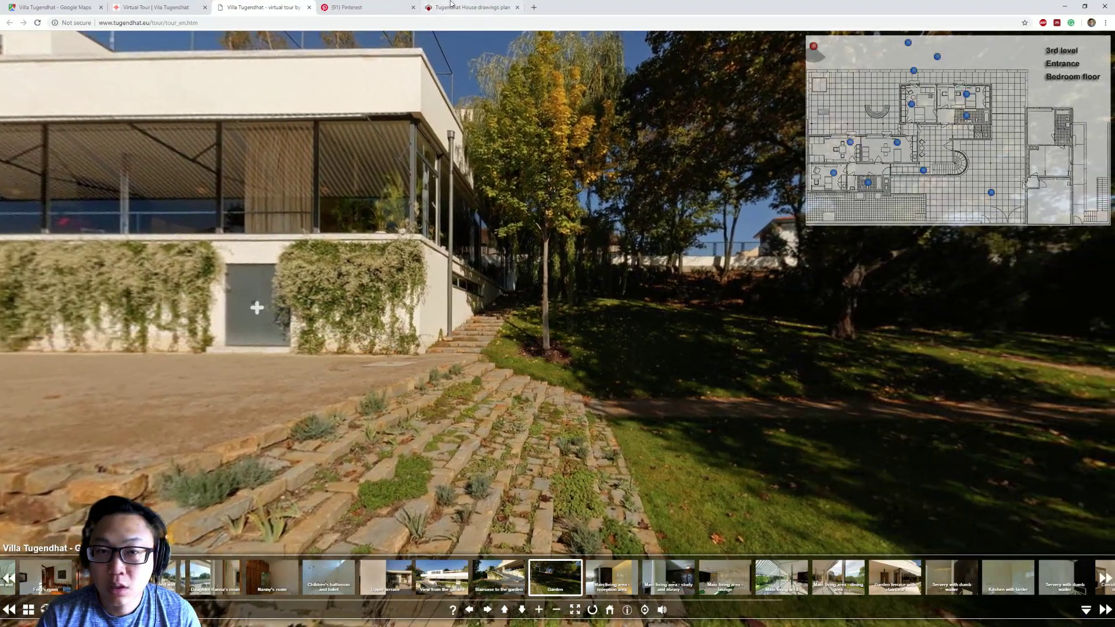
left_click(465, 7)
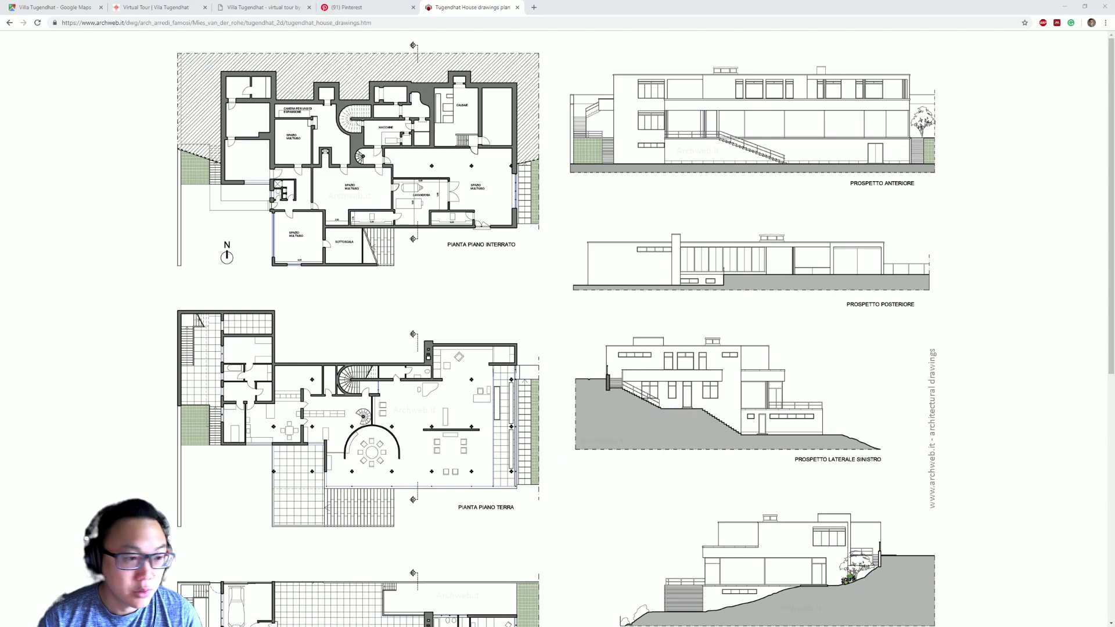
Return to ArchiCAD and open the villa's source file, Villa Tugendhat, at its ground floor plan.
key("alt+Tab")
middle_click_drag(523, 339, 475, 367, "shift")
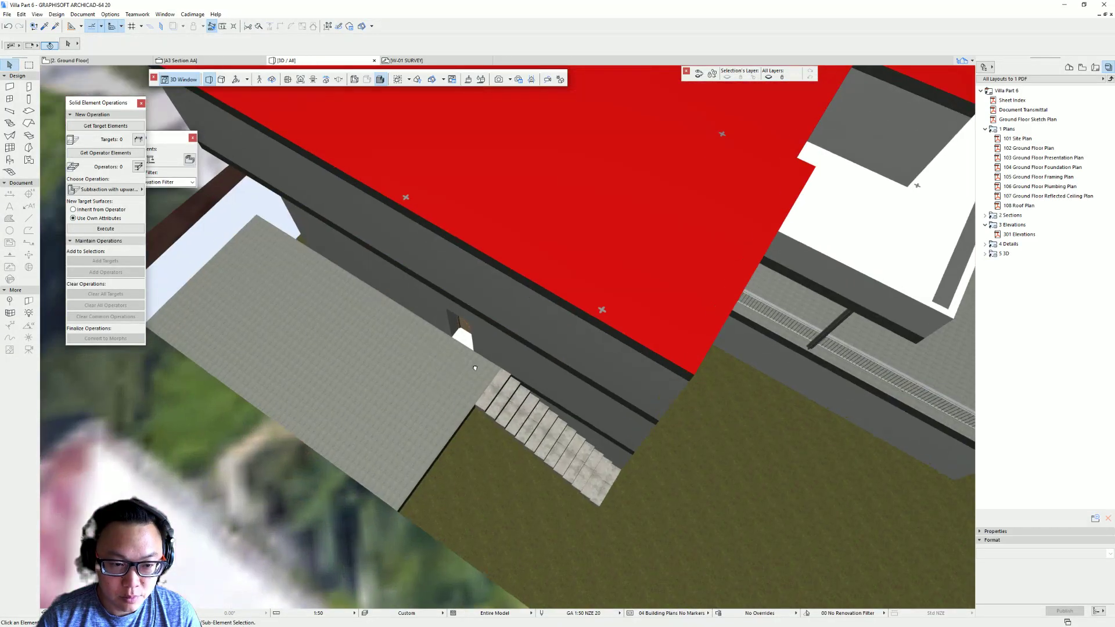
key("ctrl+a")
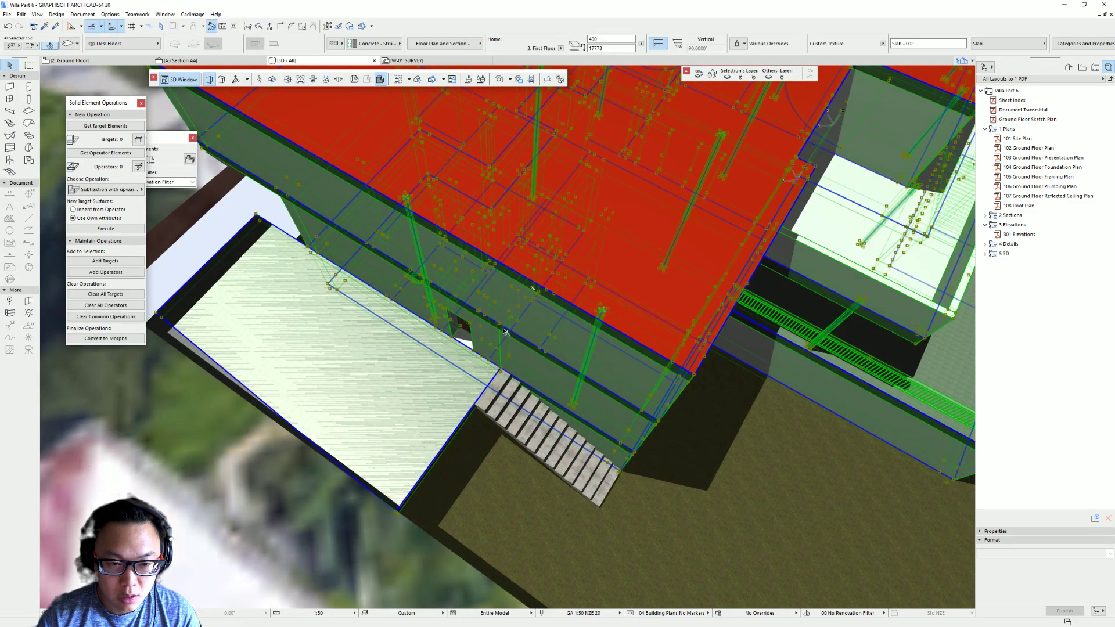
key("F2")
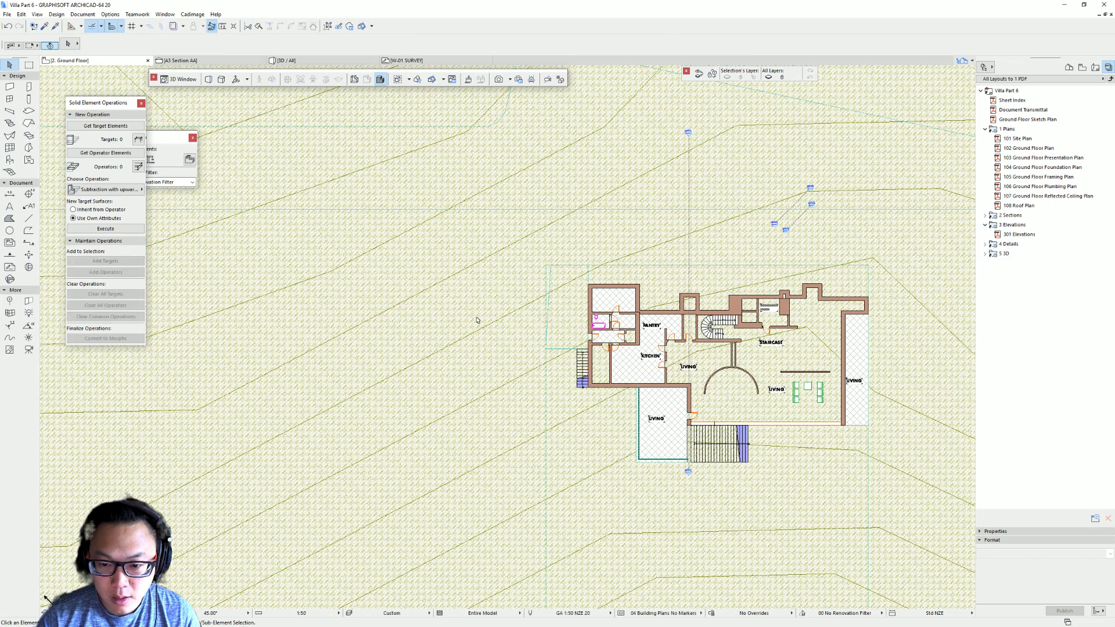
scroll(543, 318, "up", 3)
middle_click_drag(579, 328, 381, 302)
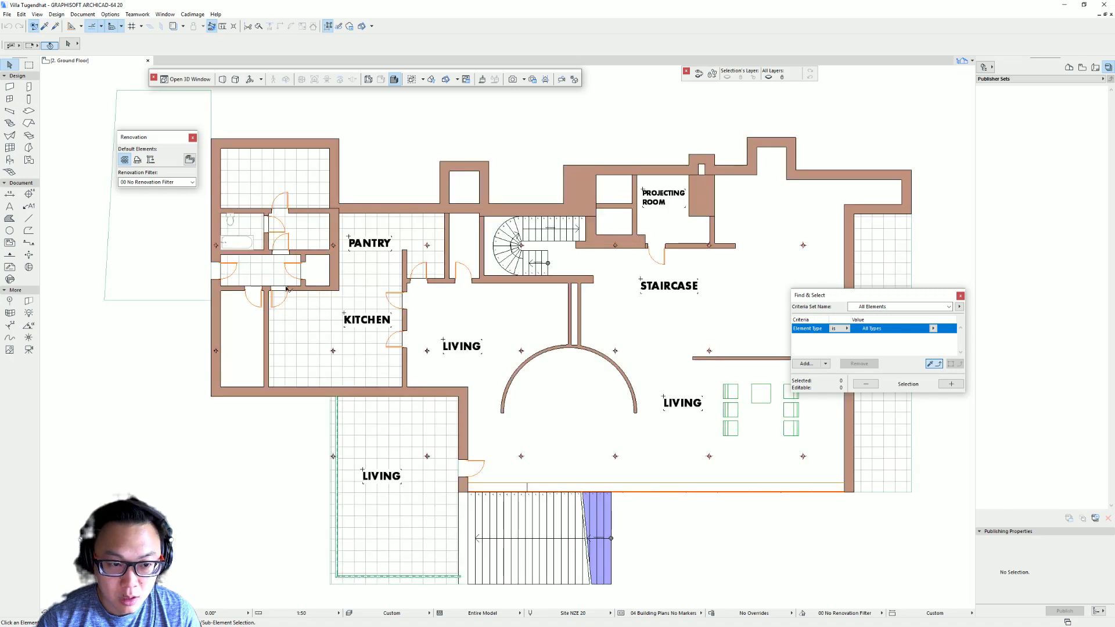
Select the outer slab beside the ground floor wing and examine how it meets the villa in 3D.
scroll(286, 288, "down", 3)
middle_click_drag(287, 289, 422, 327)
left_click(374, 231)
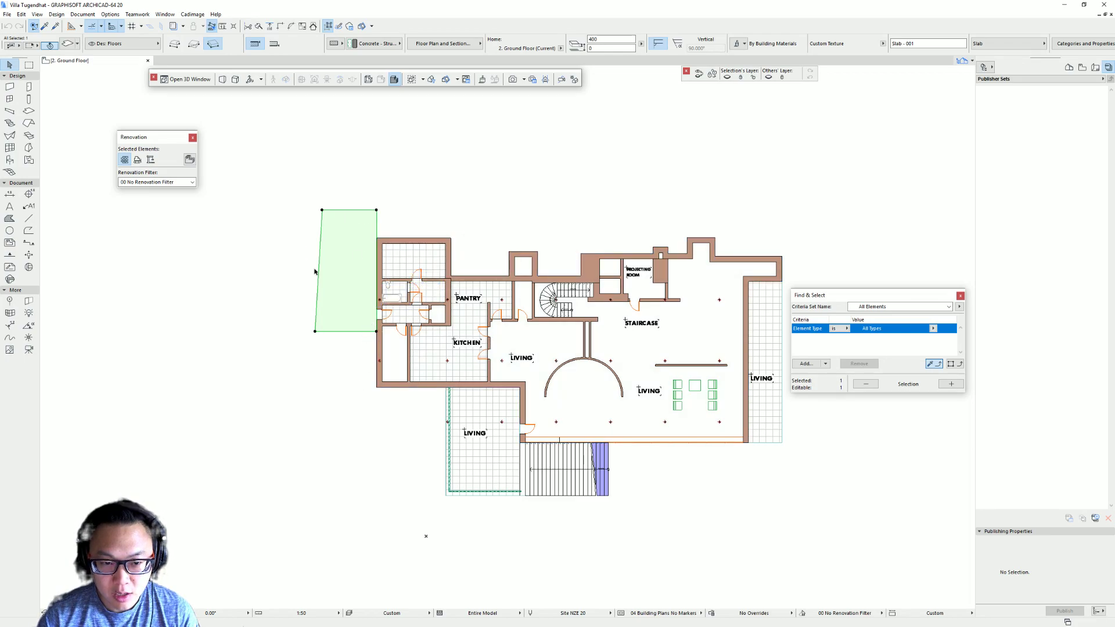
left_click(376, 395)
key("F3")
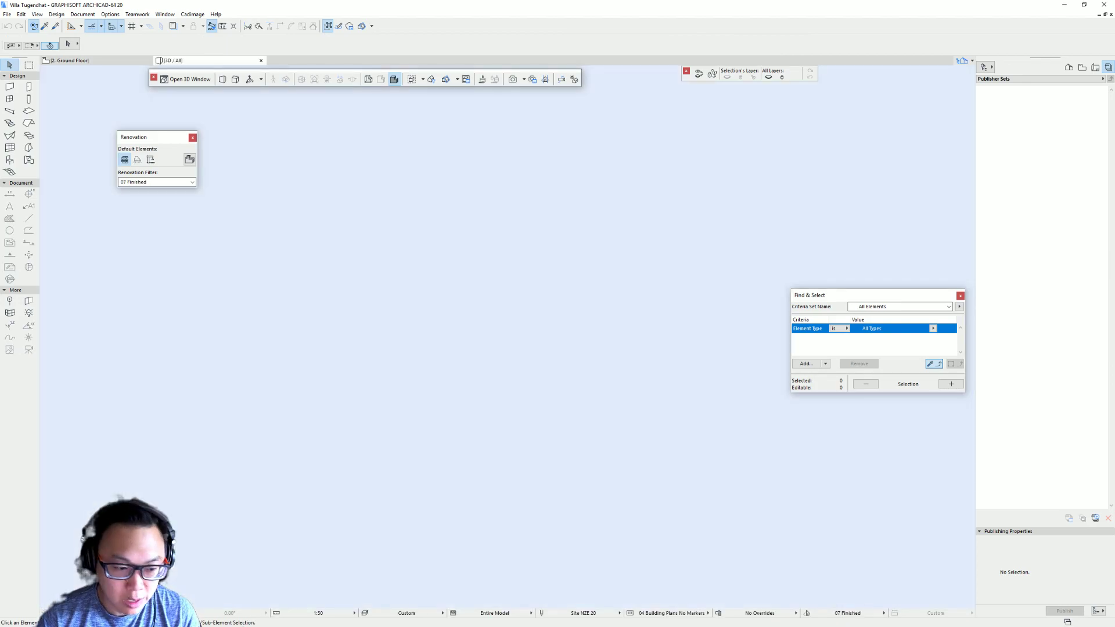
middle_click_drag(489, 342, 290, 325, "shift")
scroll(532, 334, "up", 5)
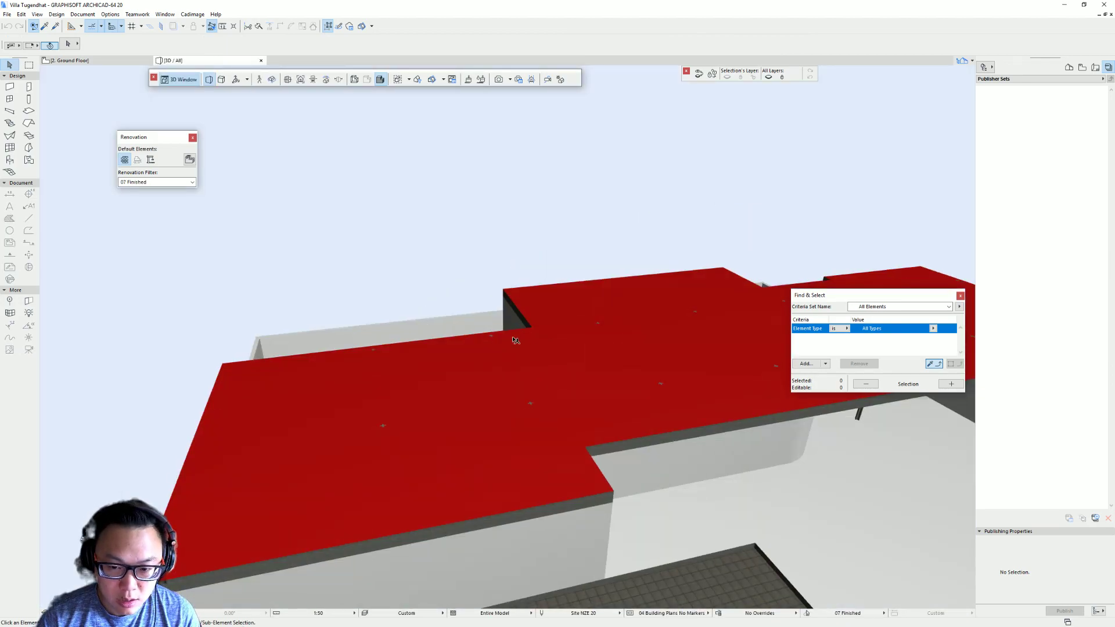
scroll(515, 342, "down", 5)
middle_click_drag(514, 343, 115, 26, "shift")
middle_click_drag(635, 428, 377, 384, "shift")
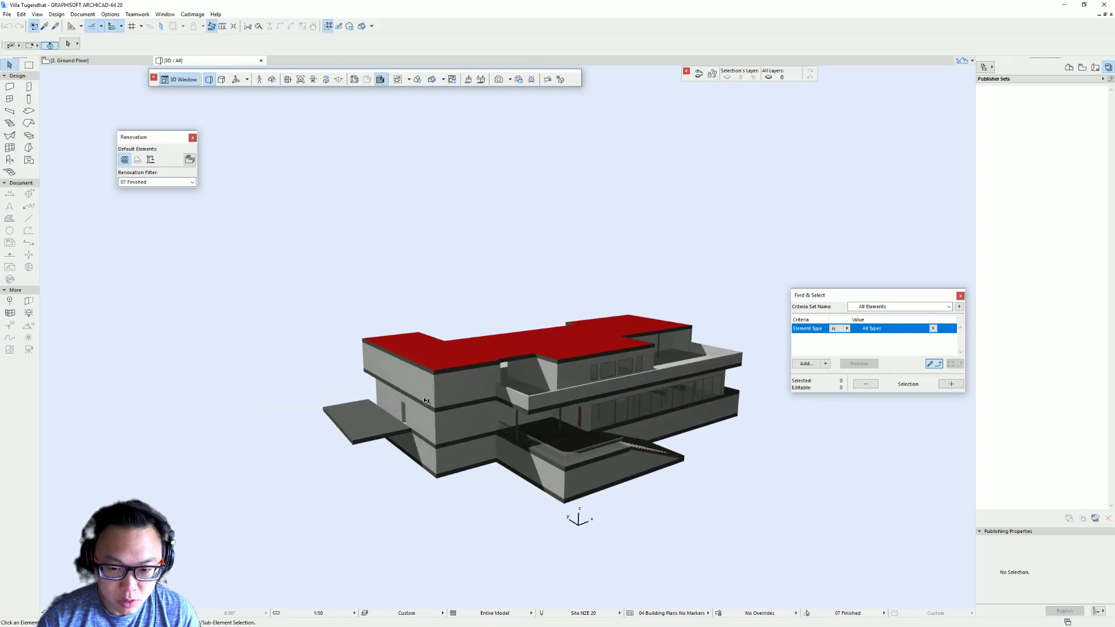
scroll(466, 404, "up", 5)
middle_click_drag(465, 406, 432, 387, "shift")
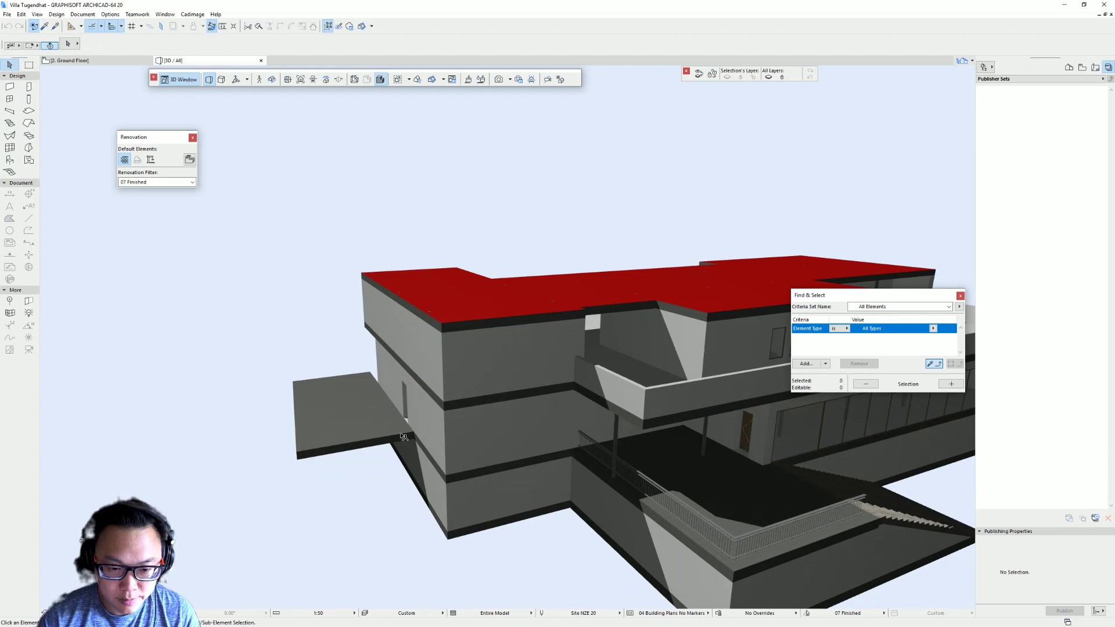
middle_click_drag(433, 497, 199, 428, "shift")
scroll(301, 461, "down", 6)
Go up to the first floor plan, select its slab and compare the layout with the Tugendhat House drawings in the browser.
key("F2")
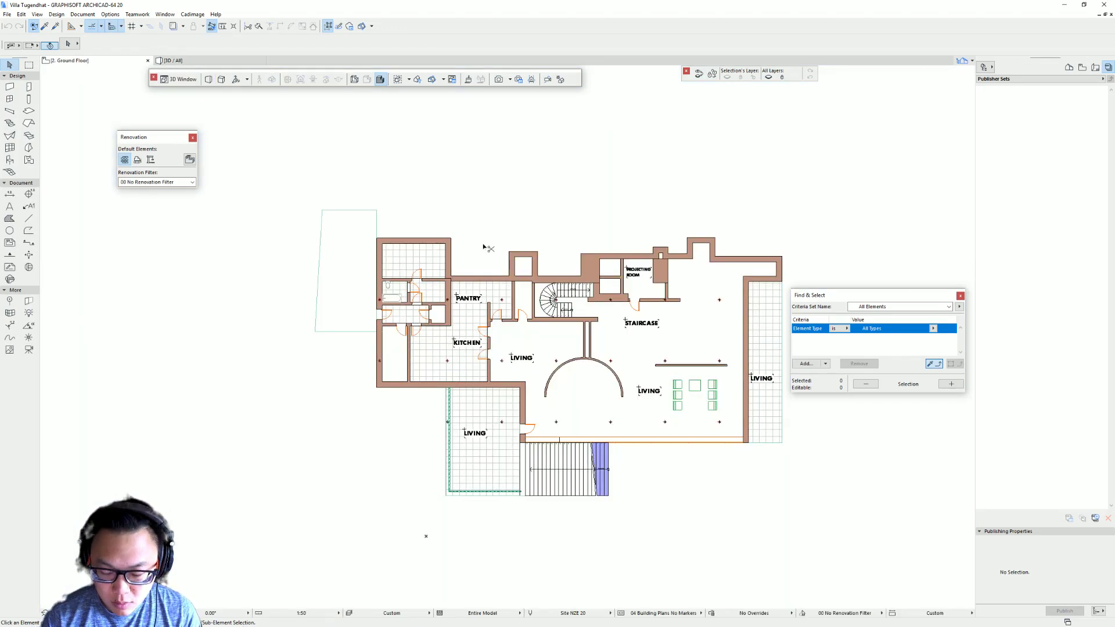
key("ctrl+Up")
left_click(472, 276)
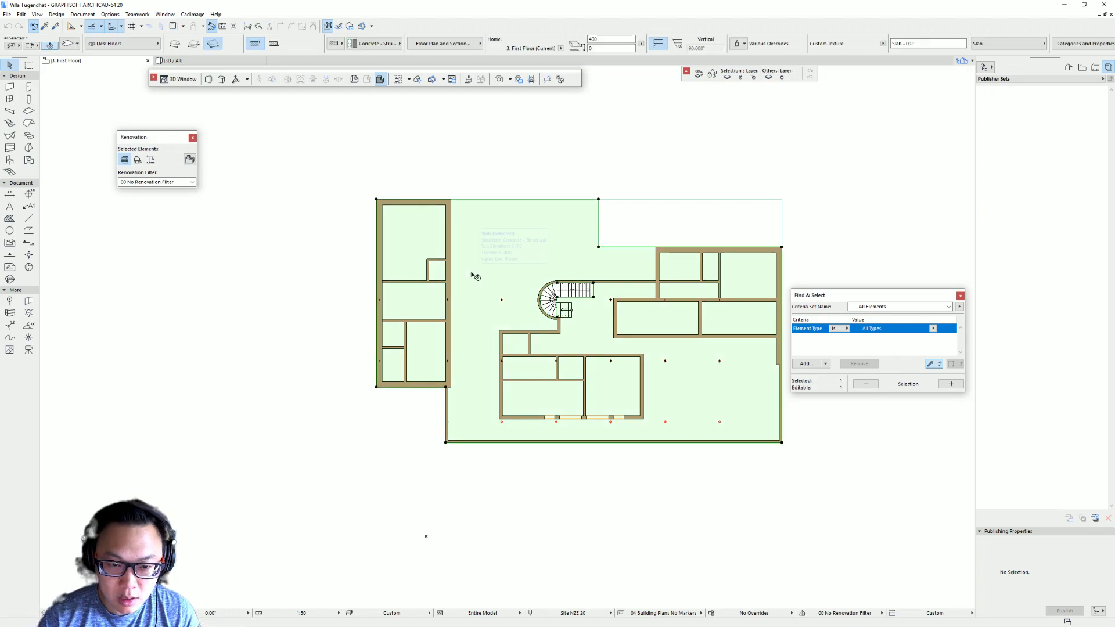
key("alt+Tab")
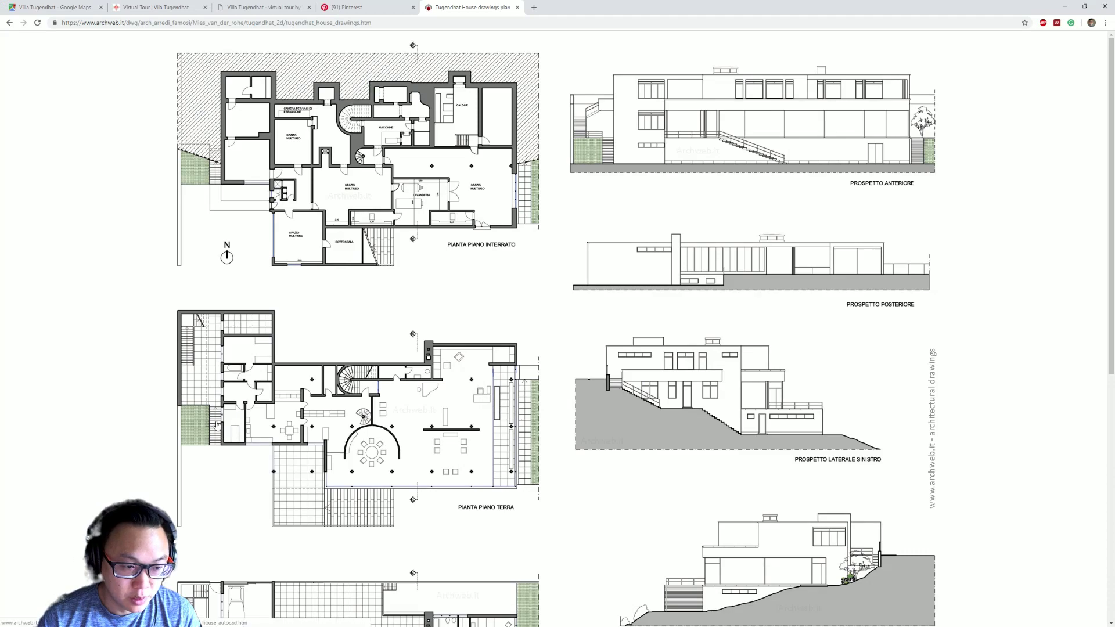
scroll(281, 444, "down", 3)
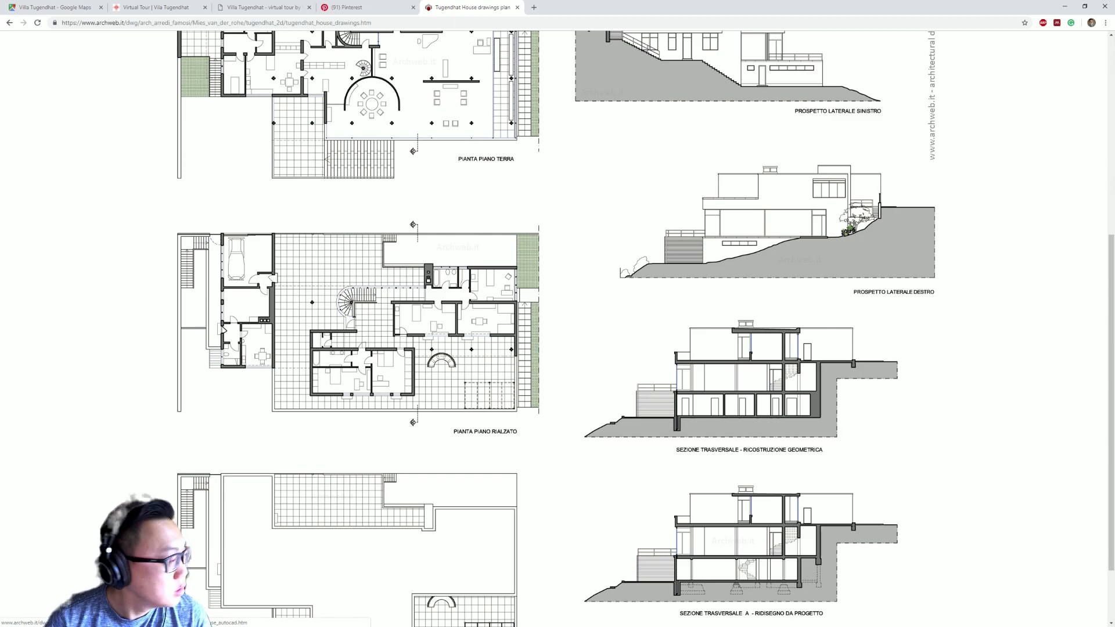
Return to ArchiCAD and, with the first floor slab's settings, draw a slab about 1200 mm wide along the narrow wing's full outer wall.
key("alt+Tab")
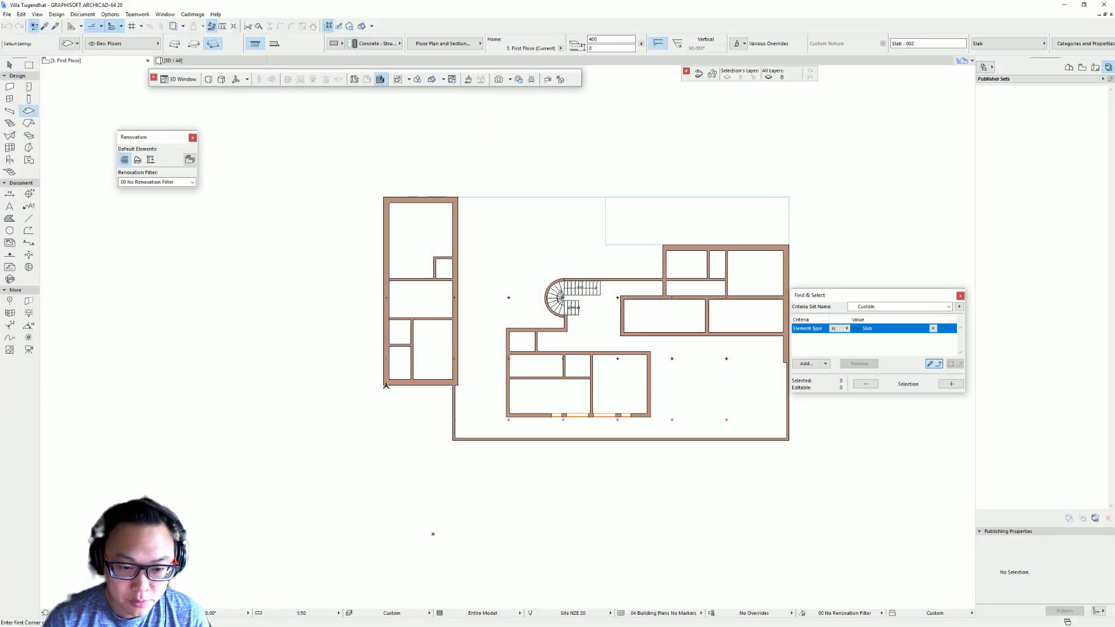
left_click(501, 227)
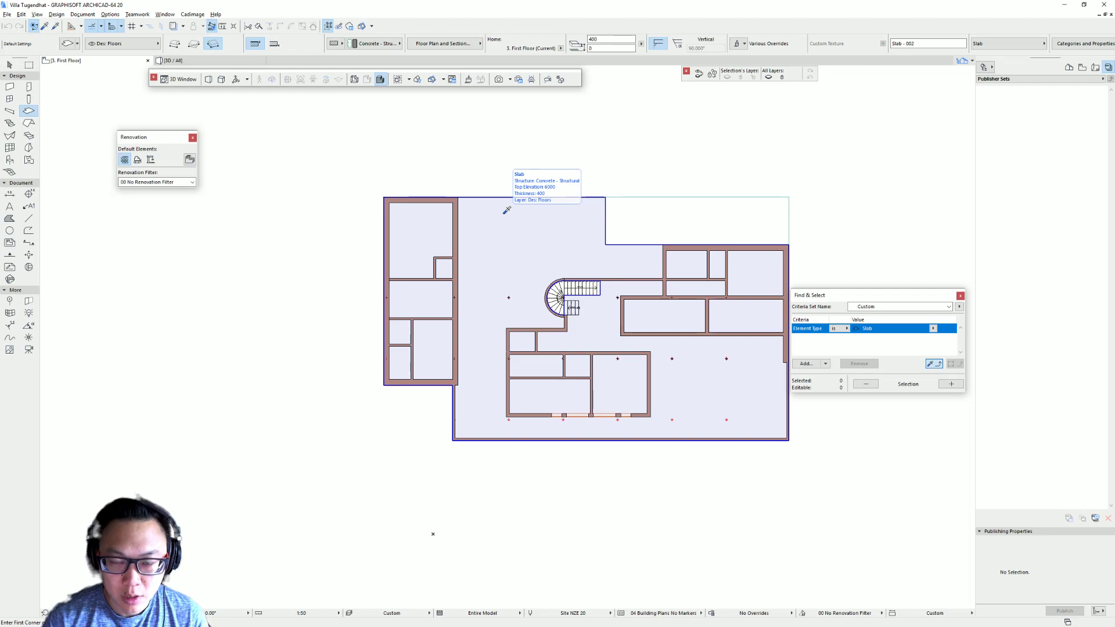
key("ctrl+z")
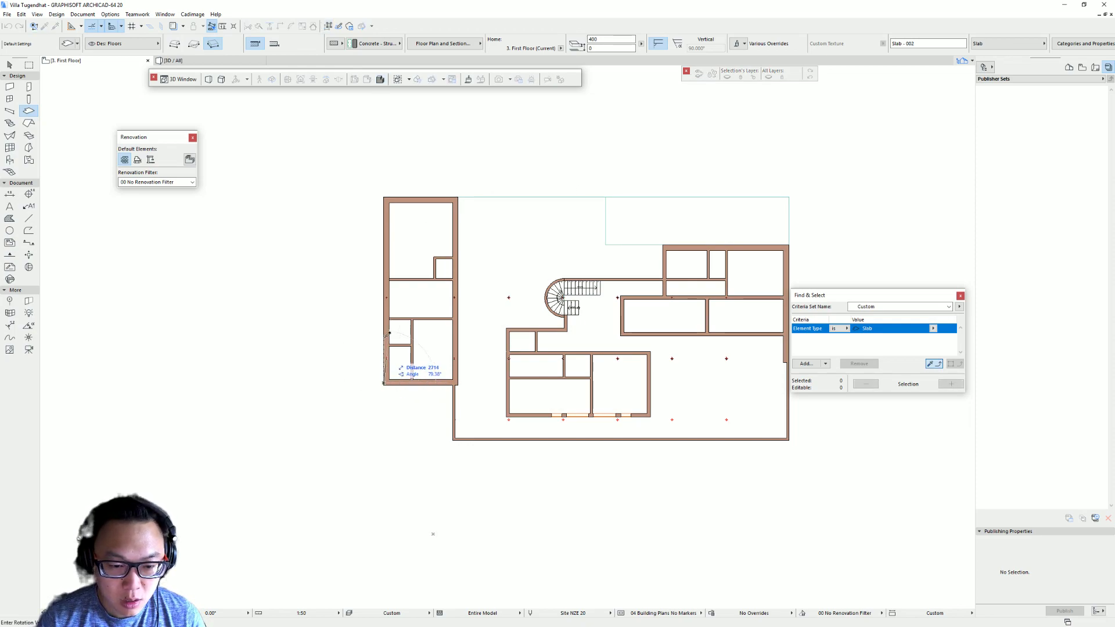
left_click(383, 384)
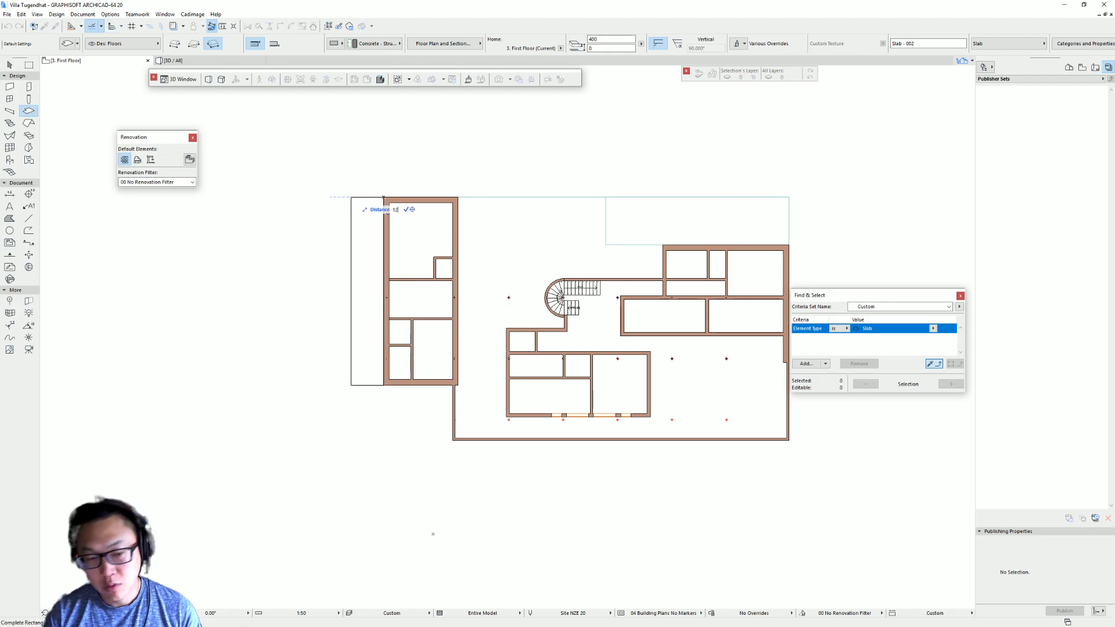
left_click(370, 197)
Offset the outer edge of the new side slab outward by 800 mm.
scroll(352, 359, "up", 3)
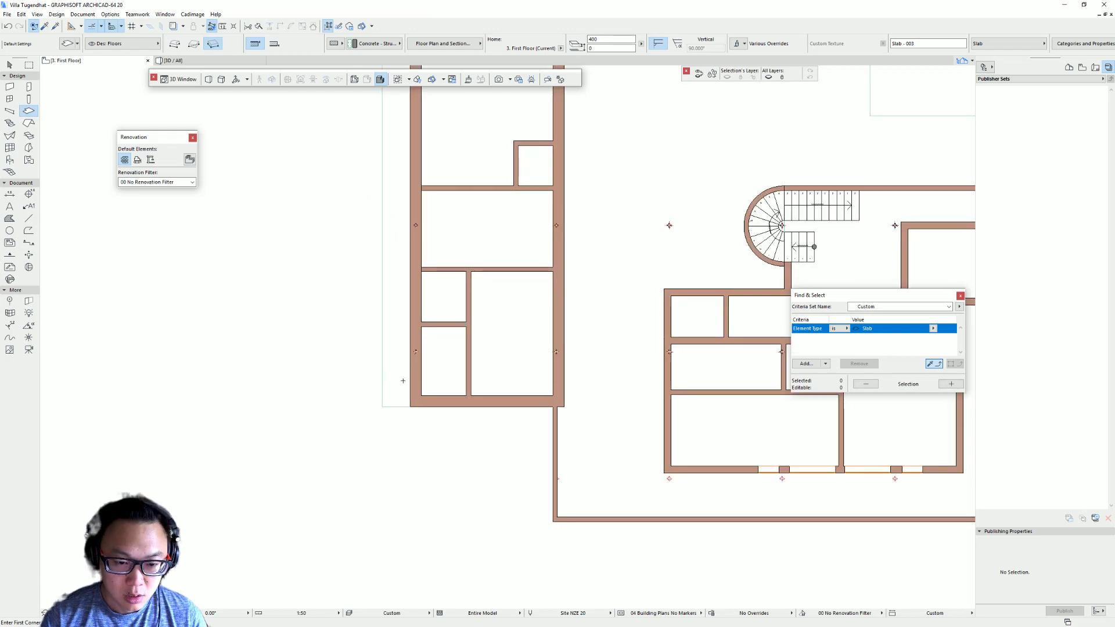
key("Escape")
left_click(381, 349)
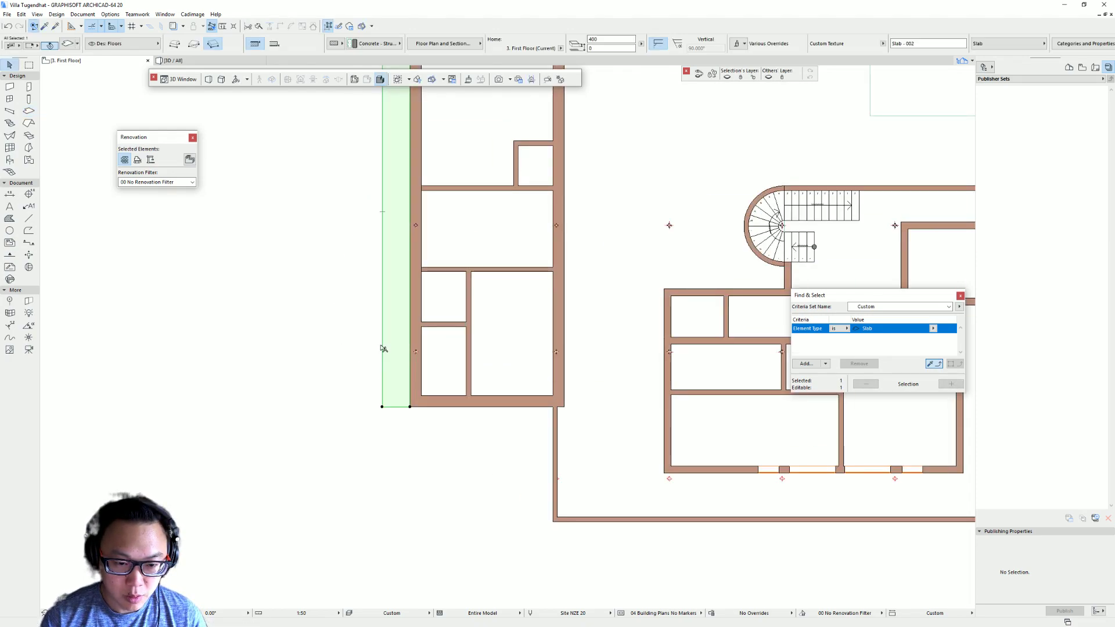
left_click(382, 330)
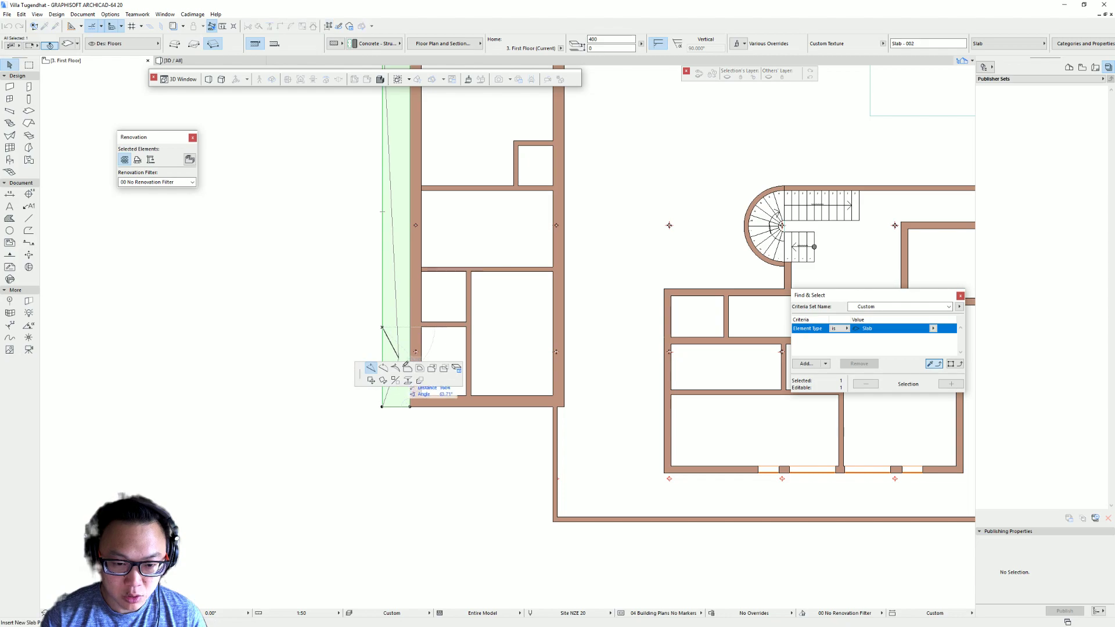
left_click(368, 360)
type("800")
key("Return")
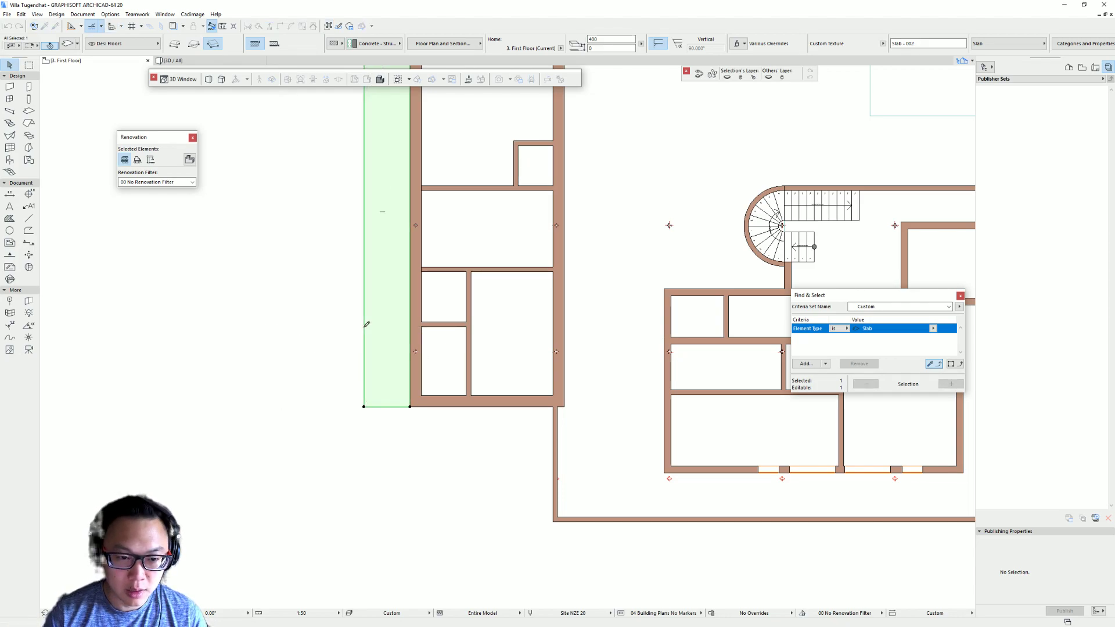
key("Escape")
Check the extent of the side terrace on the raised floor plan in the browser's Tugendhat House drawings.
scroll(418, 325, "down", 4)
scroll(414, 259, "up", 4)
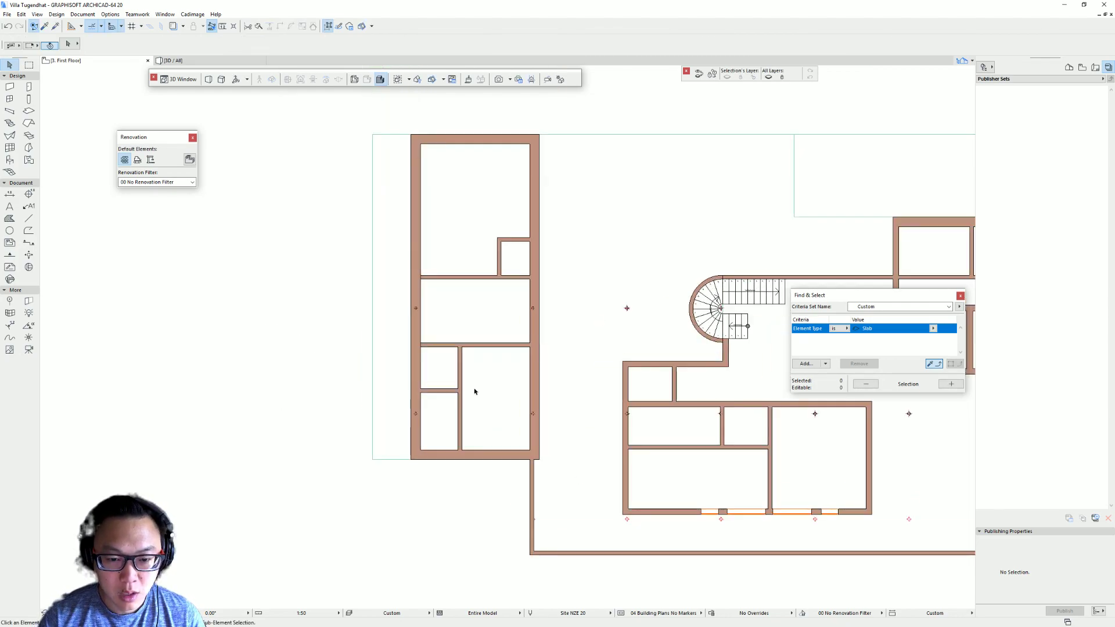
key("alt+Tab")
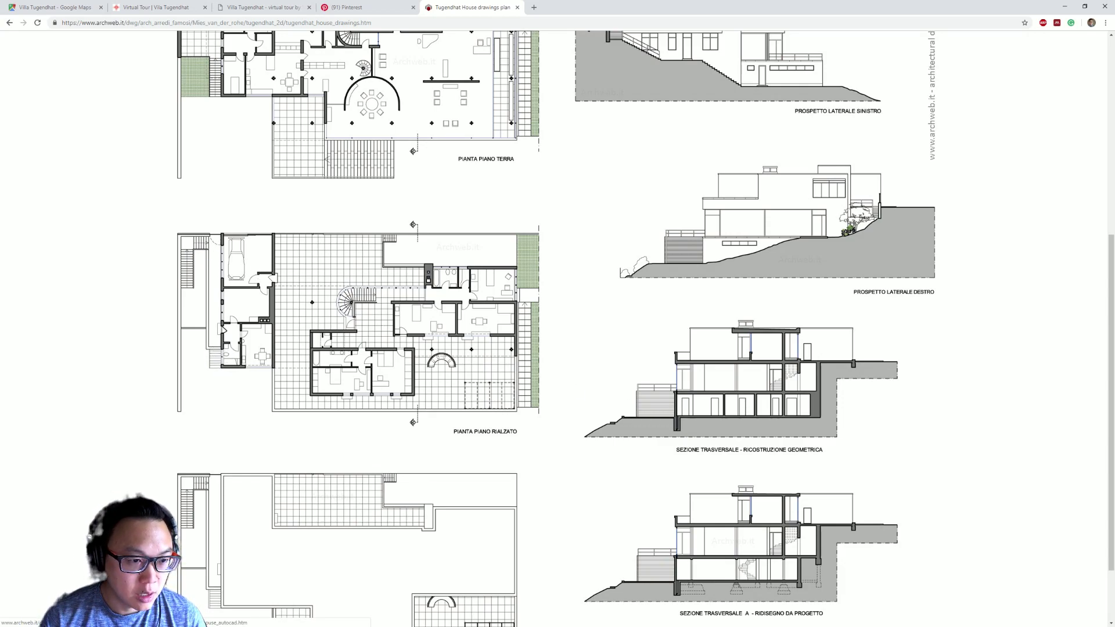
middle_click(406, 402)
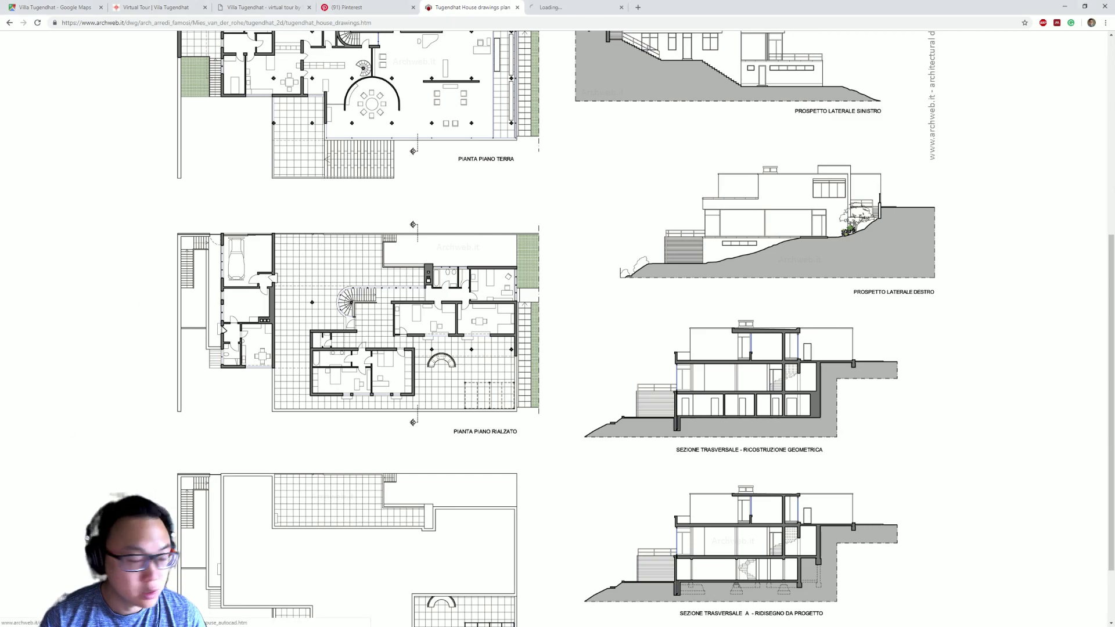
Return to ArchiCAD and shorten the side slab so its garden-side edge aligns with the small room's partition wall.
key("alt+Tab")
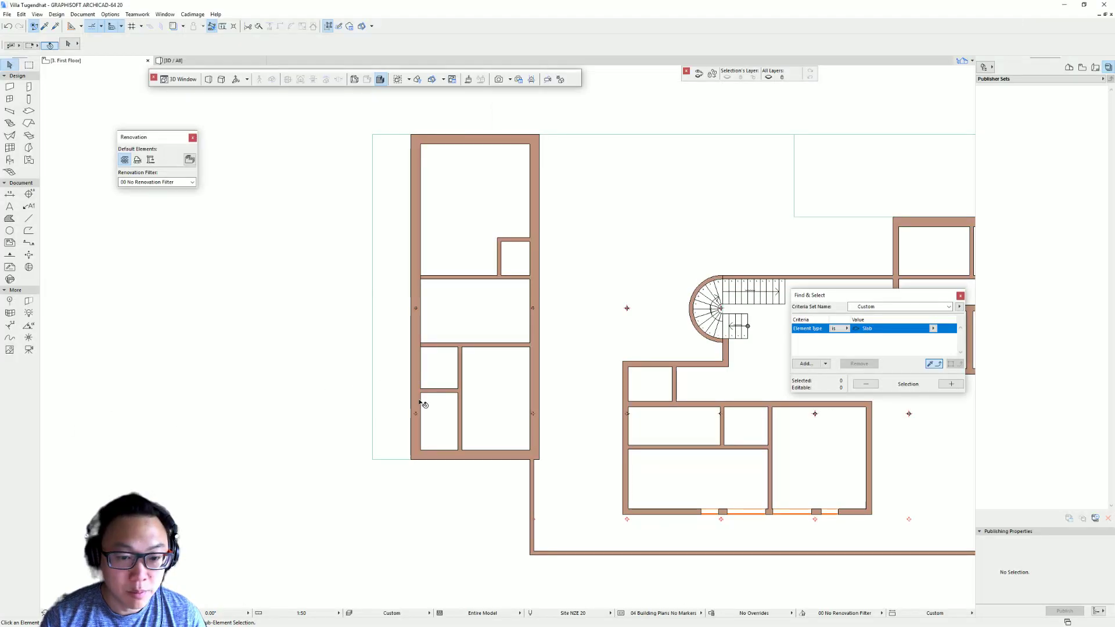
left_click(386, 448)
left_click(387, 460)
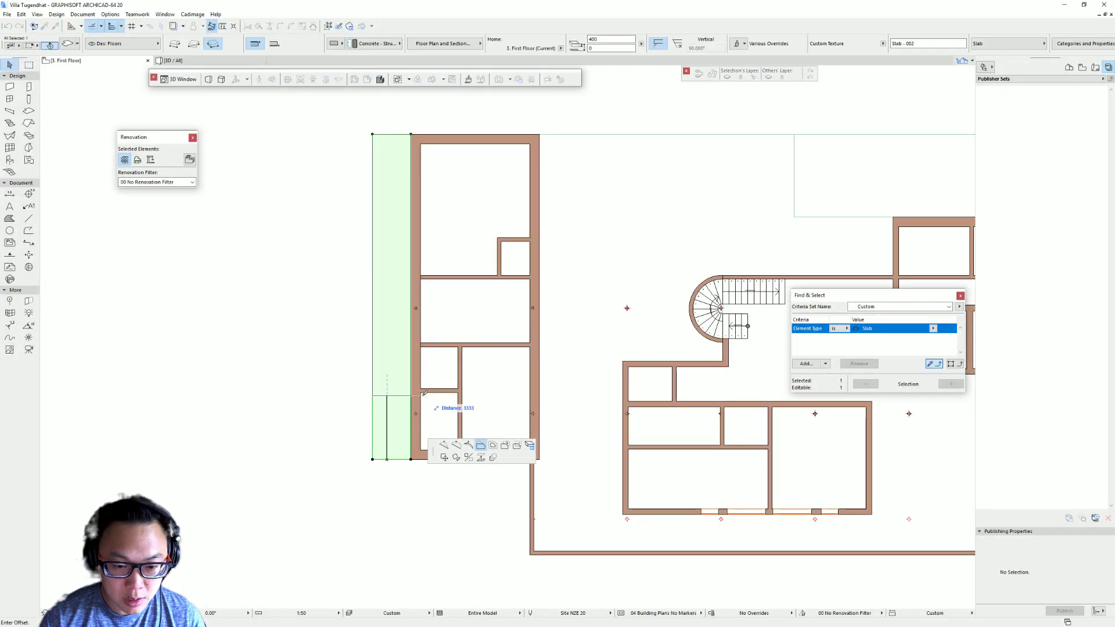
left_click(424, 392)
key("Escape")
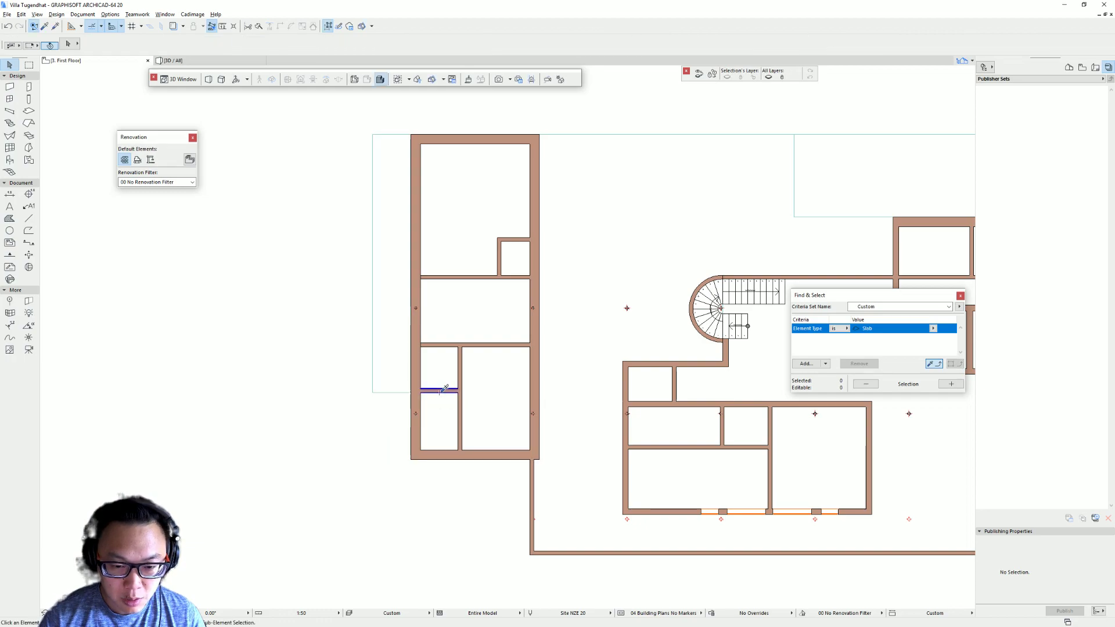
Using the partition wall's settings, draw 200 mm walls along the side slab's garden end and outer edge, stopping short of the street end.
left_click(442, 391, "alt")
left_click(411, 392)
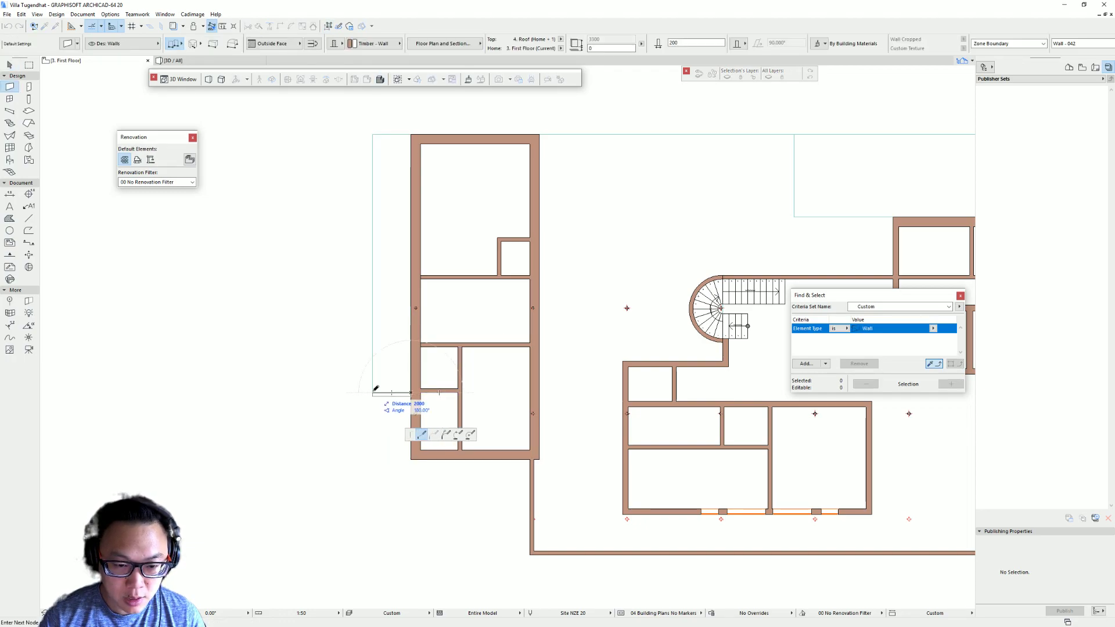
left_click(313, 44)
left_click(372, 392)
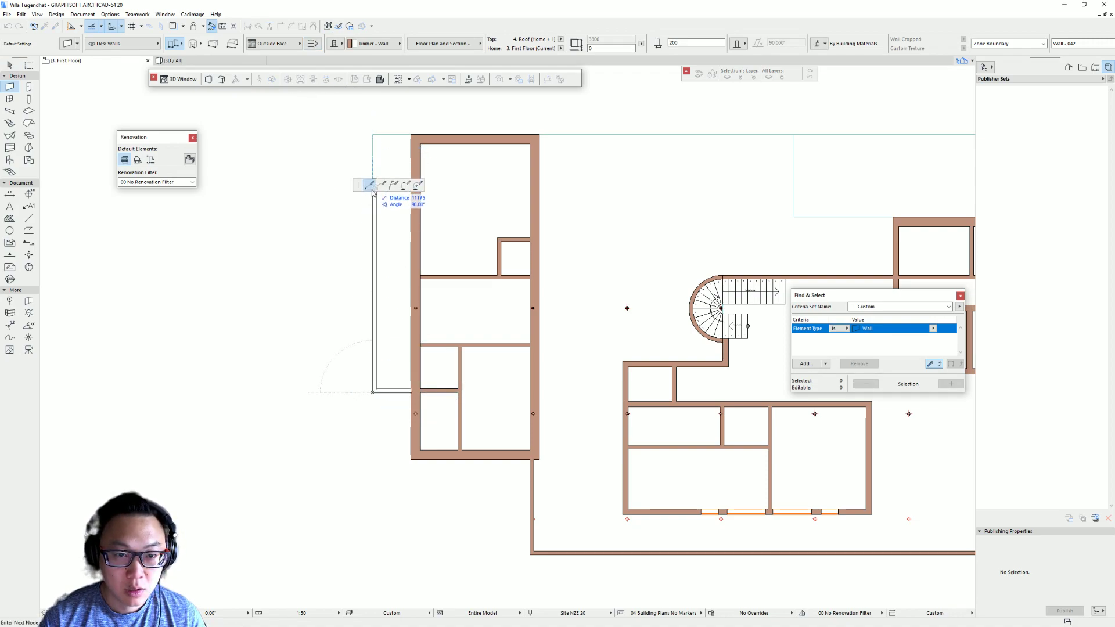
middle_click_drag(378, 188, 386, 282)
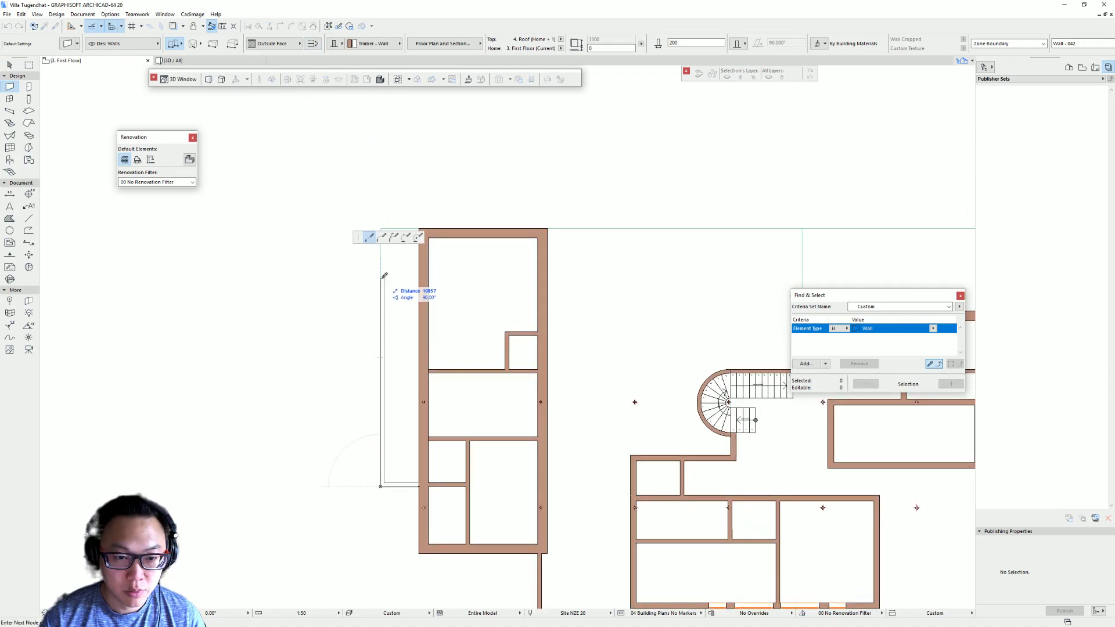
double_click(385, 281)
key("Escape")
Match the two new side terrace walls to the existing main terrace parapet, 1200 mm high with an unlinked top.
left_click(390, 484)
left_click(384, 446, "shift")
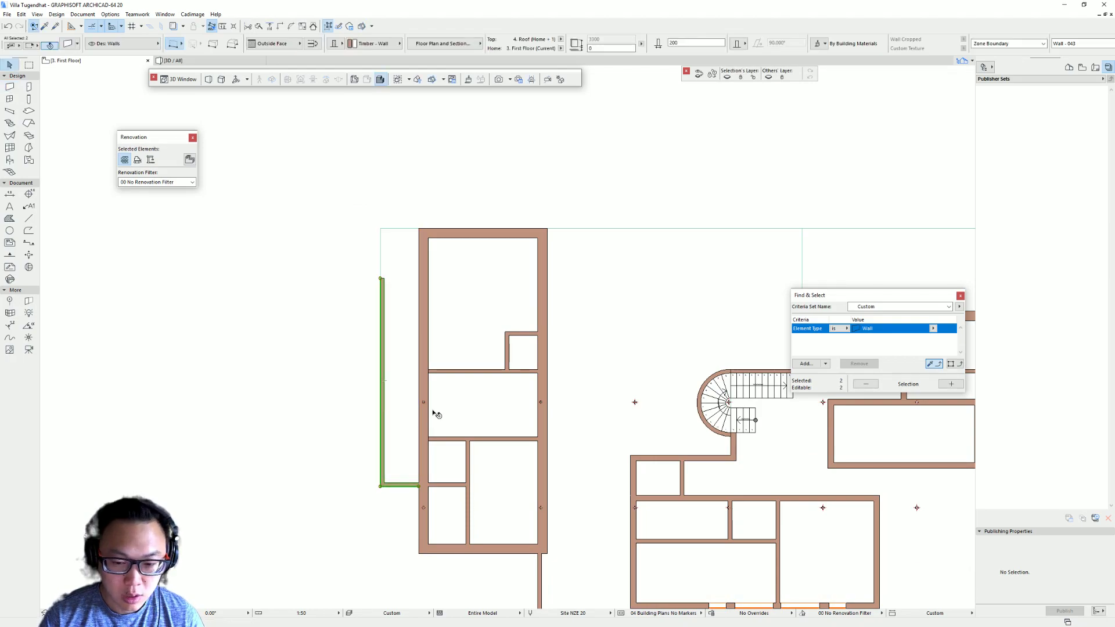
scroll(435, 413, "down", 2)
middle_click_drag(434, 413, 393, 238)
key("Escape")
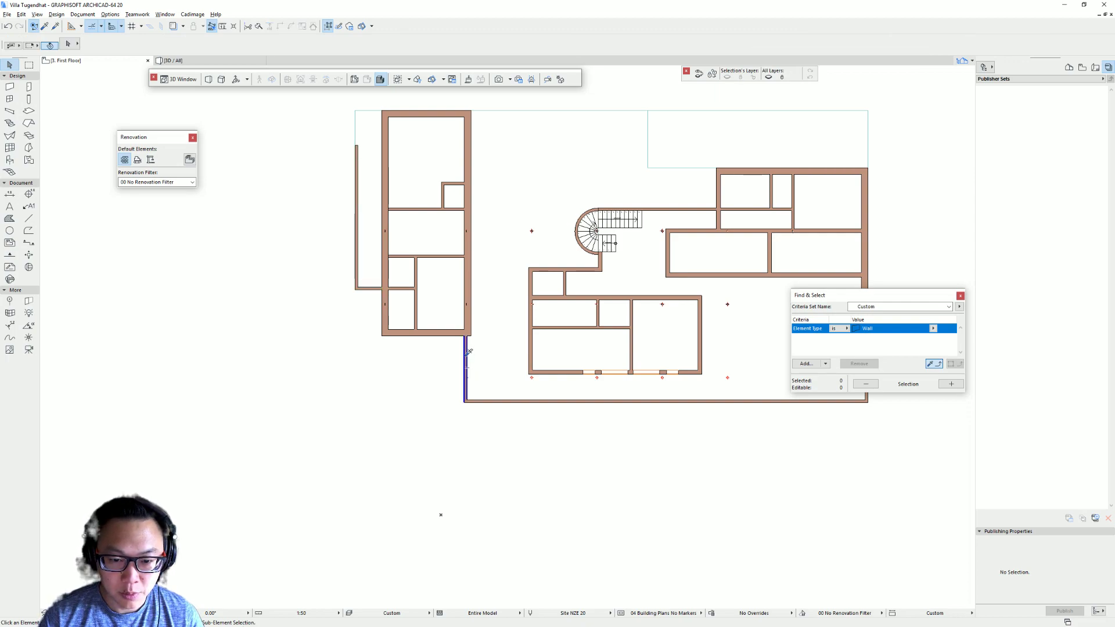
left_click(468, 351, "alt")
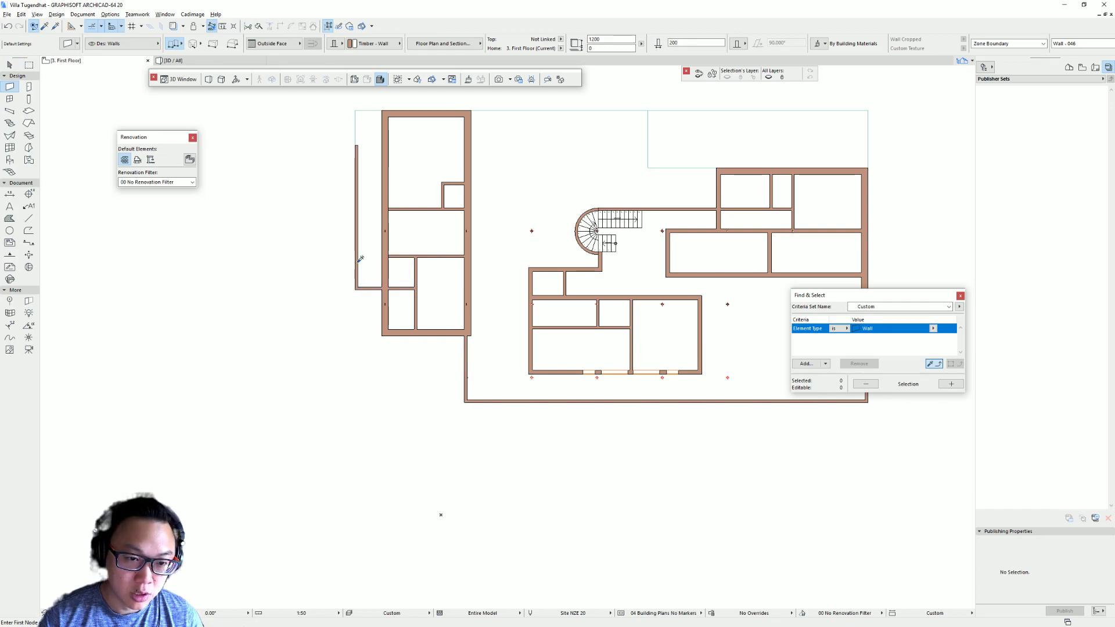
key("Escape")
Examine the new side slab and its parapet walls in 3D.
key("F3")
middle_click_drag(445, 396, 421, 414, "shift")
mouse_move(594, 475)
middle_mouse_down("shift")
mouse_move(323, 448)
mouse_move(603, 485)
middle_mouse_up("shift")
middle_click_drag(480, 471, 556, 464, "shift")
key("F2")
Create a new L-shaped landing stair in StairMaker with a total height of 3300 mm.
scroll(442, 325, "down", 2)
middle_click_drag(440, 316, 449, 339)
scroll(443, 280, "up", 3)
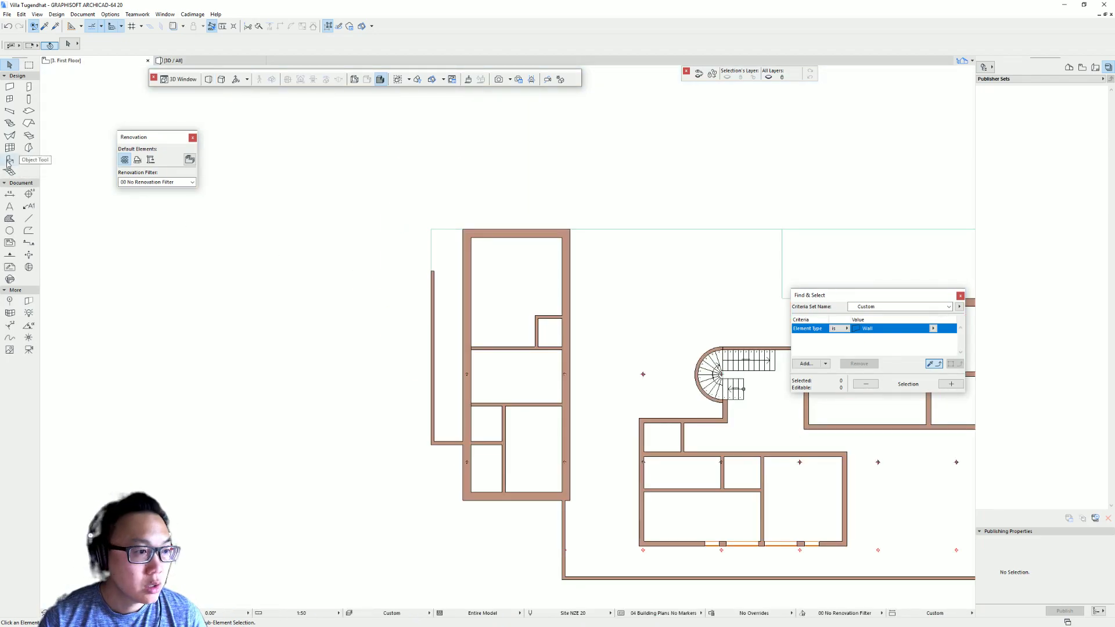
double_click(4, 126)
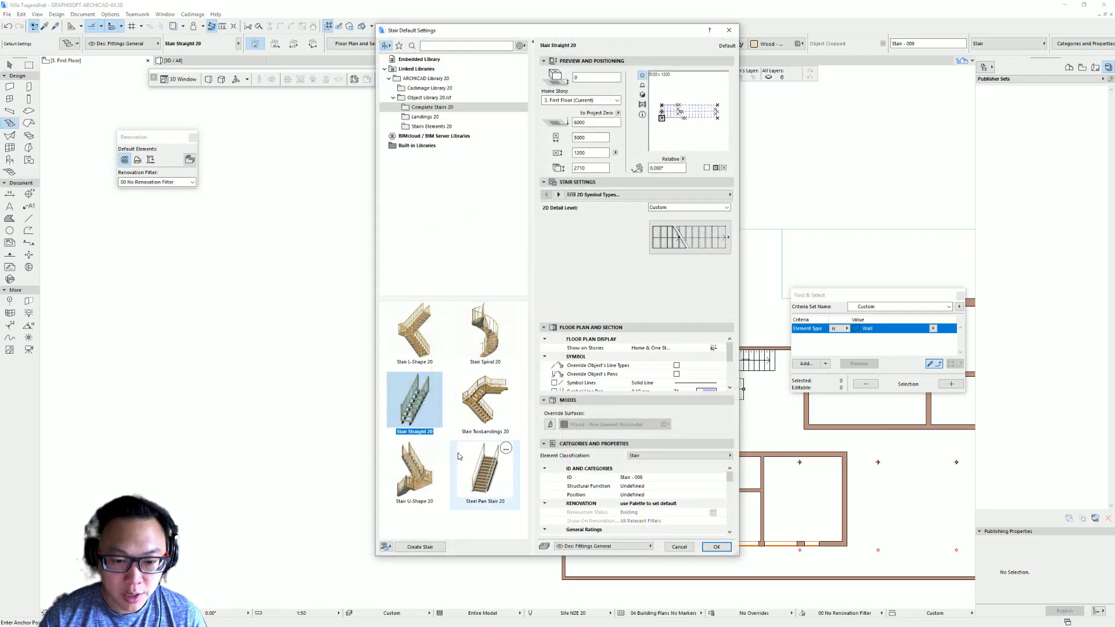
left_click(418, 547)
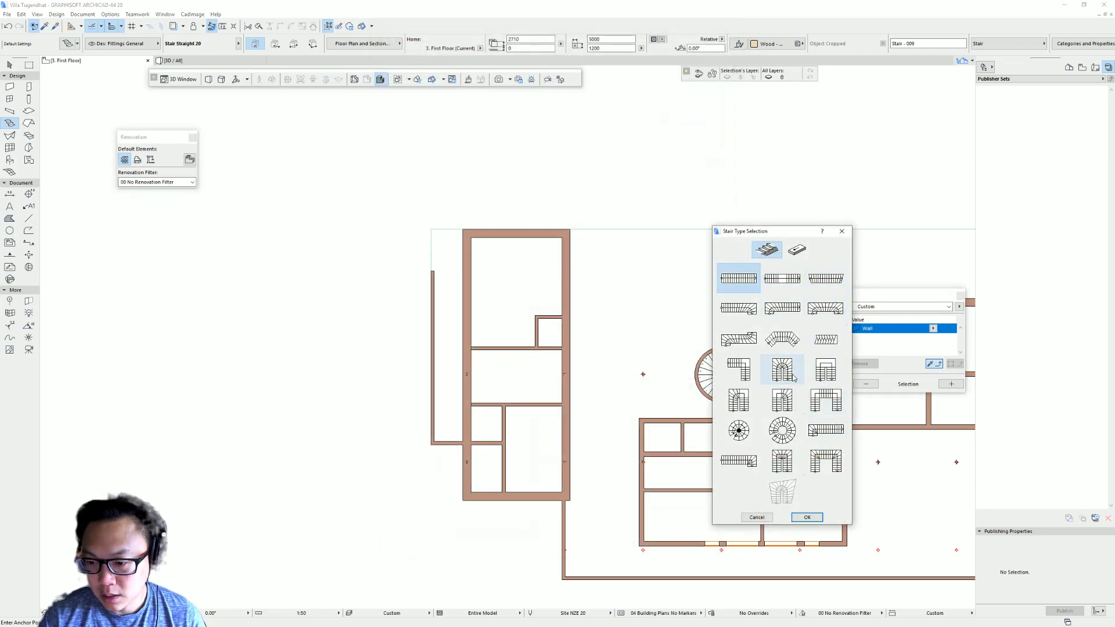
left_click(742, 375)
left_click(809, 518)
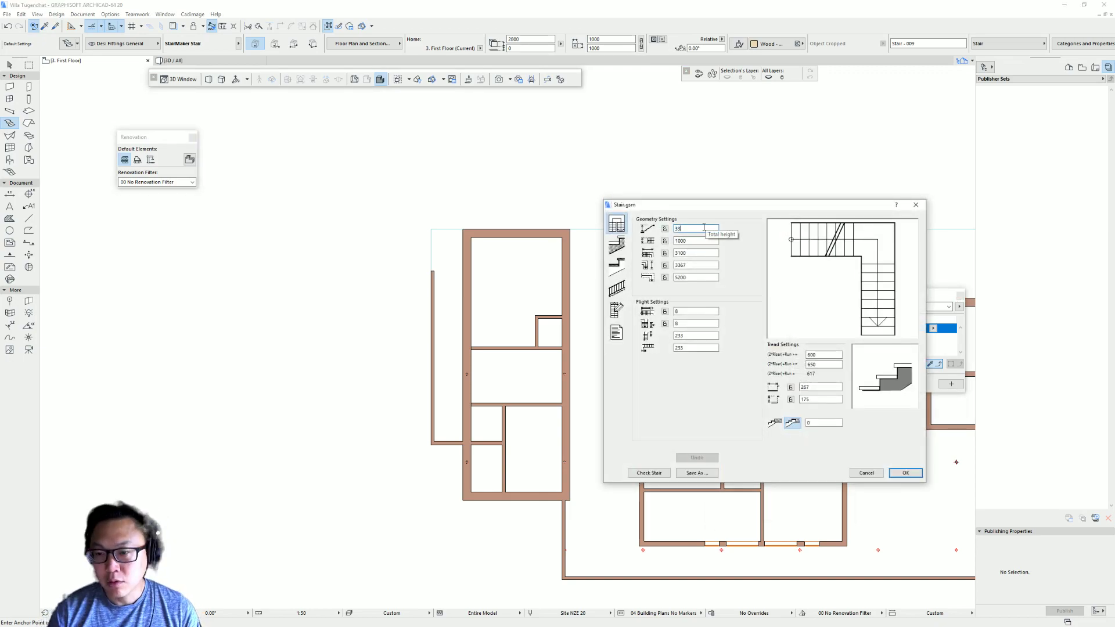
left_click(664, 229)
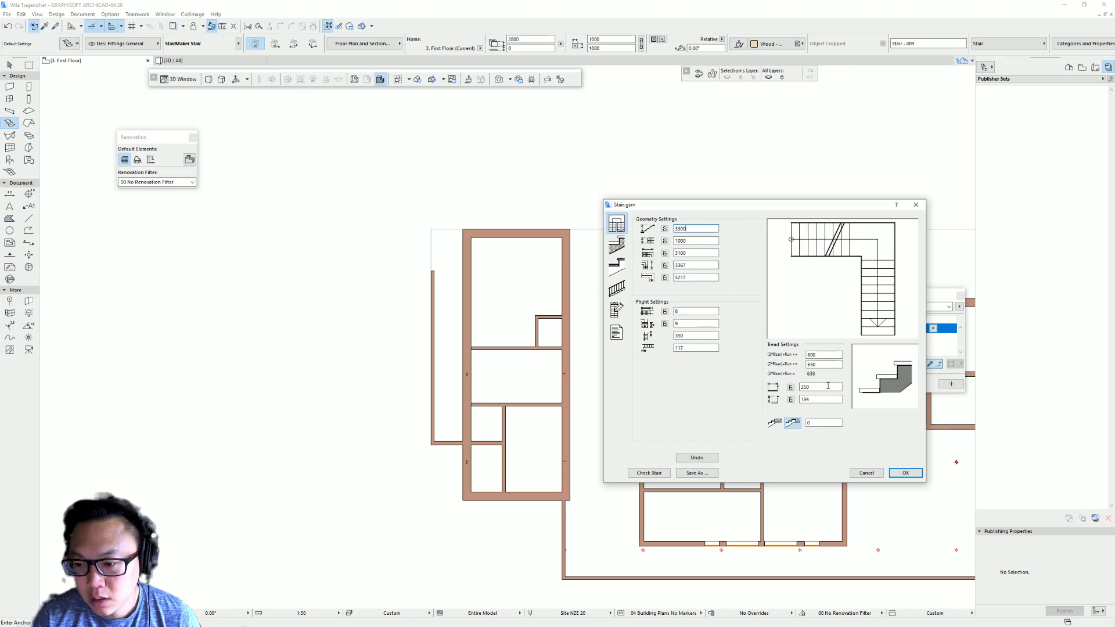
Give the new stair a solid structure without separate treads and set the railings on both sides to No railing.
left_click(616, 245)
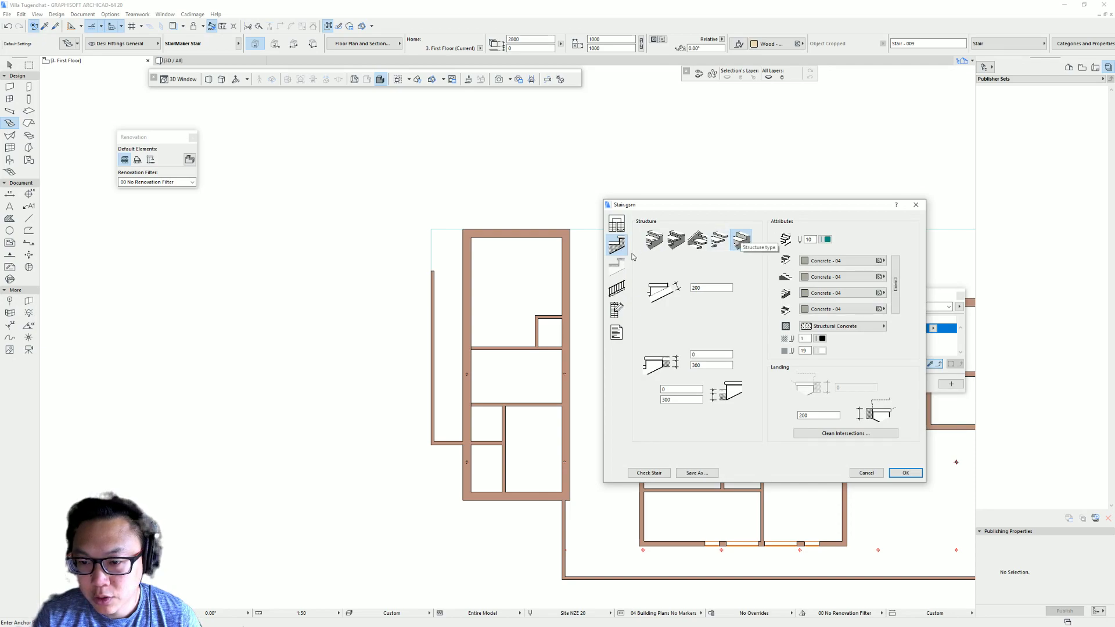
left_click(617, 288)
left_click(673, 253)
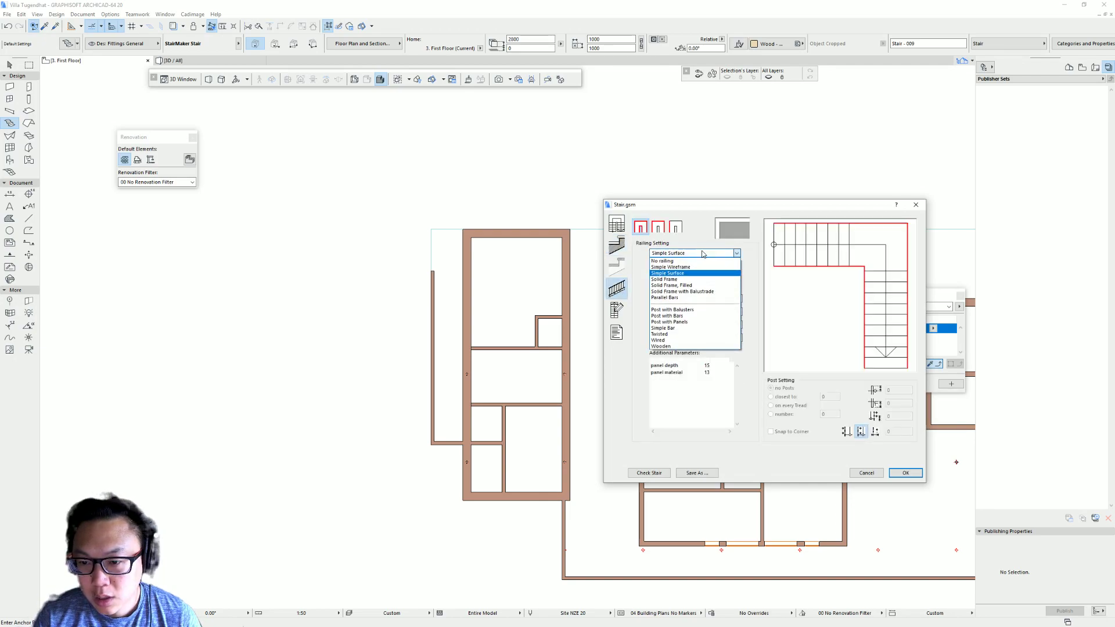
left_click(672, 262)
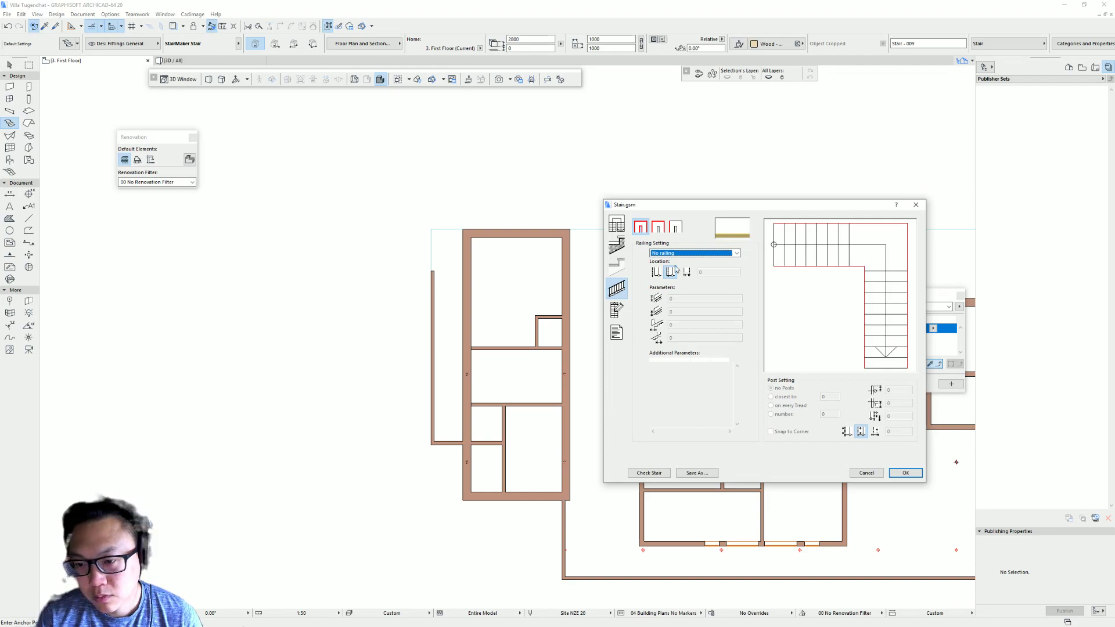
left_click(690, 254)
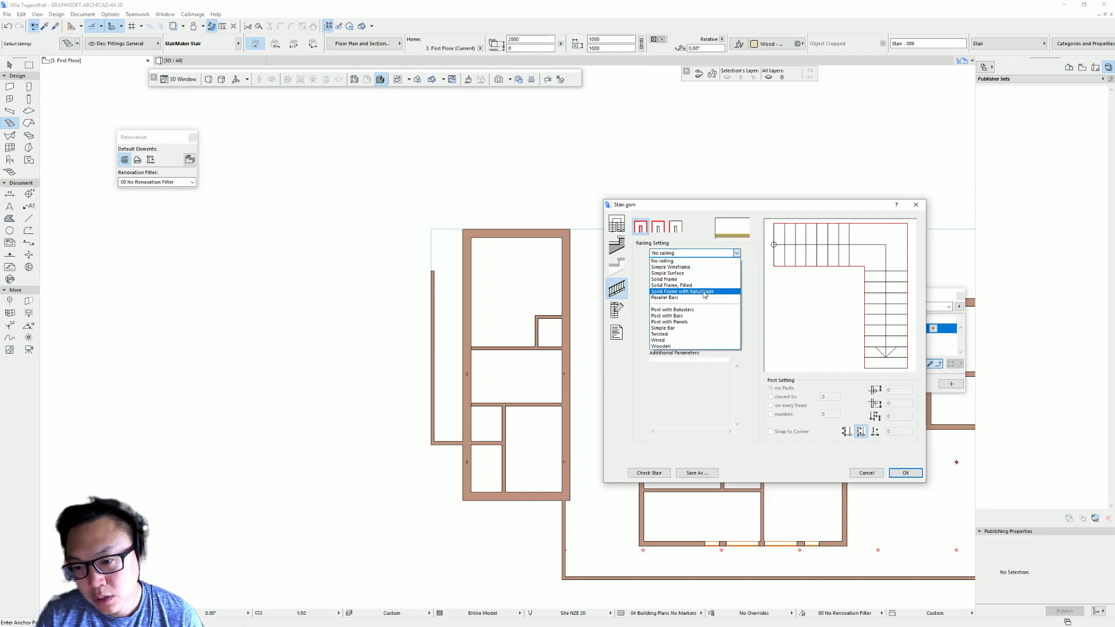
left_click(695, 238)
left_click(696, 254)
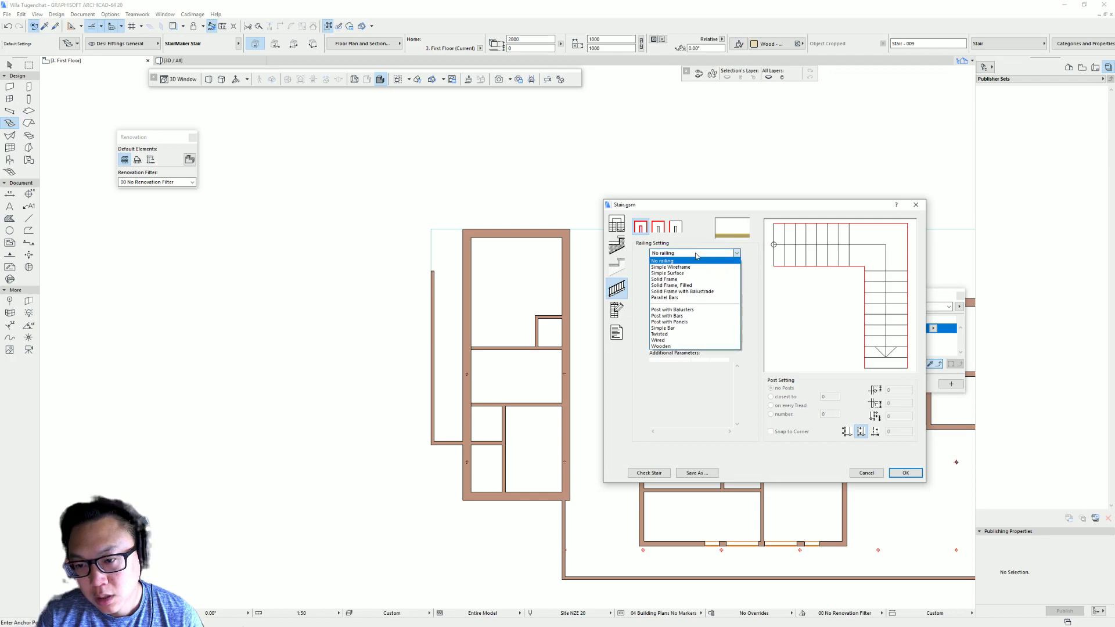
left_click(716, 231)
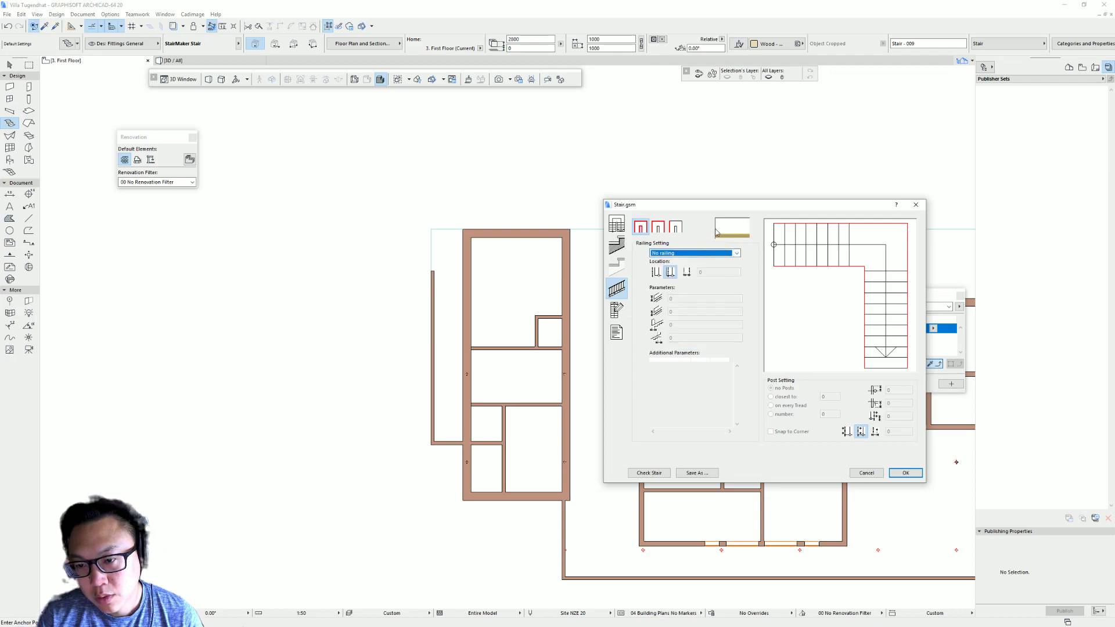
left_click(671, 254)
left_click(708, 262)
Add a Simple Wireframe railing to the inner side of the new stair.
left_click(665, 228)
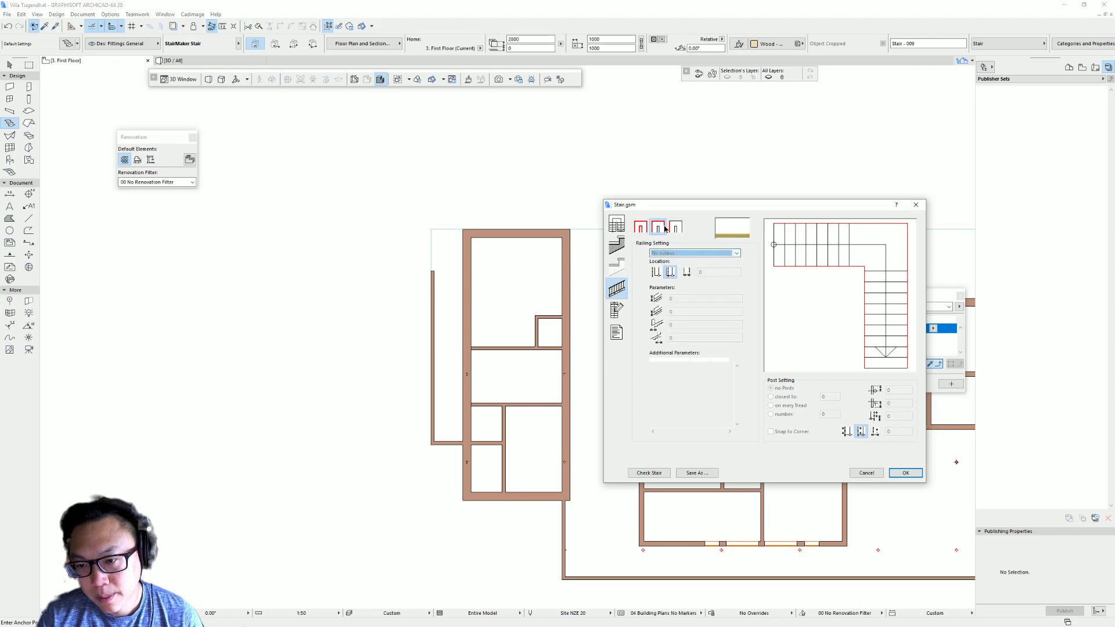
left_click(818, 266)
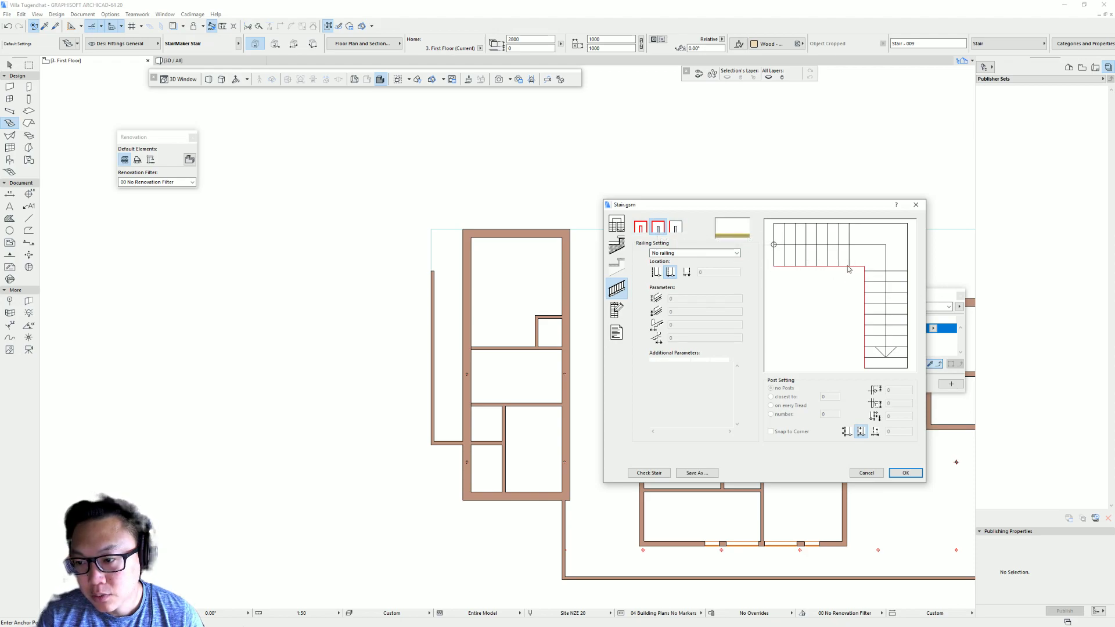
left_click(683, 255)
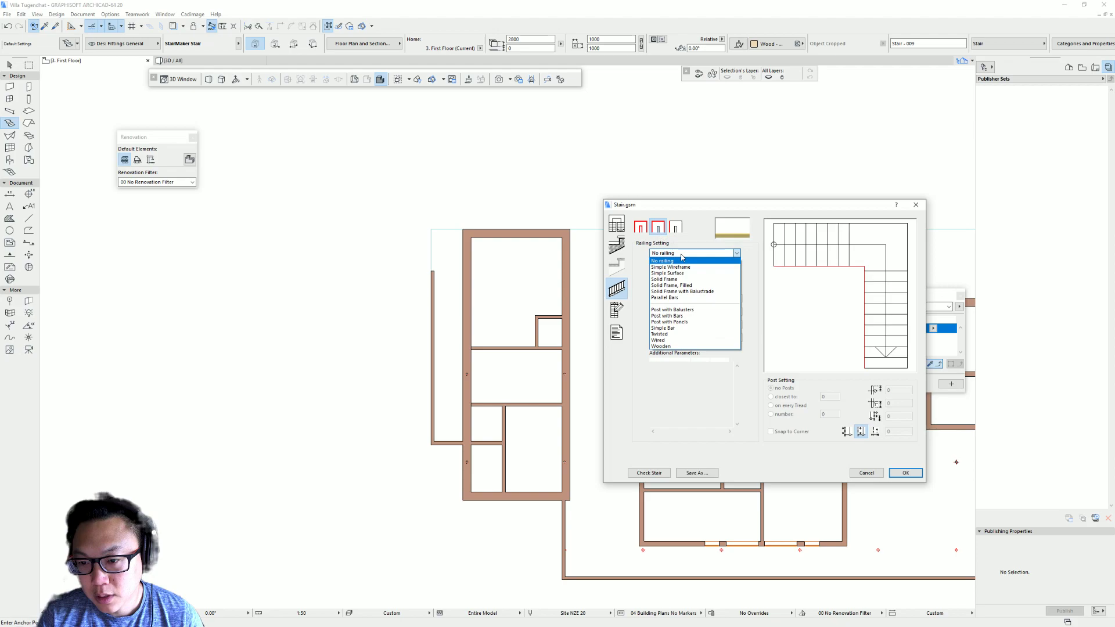
left_click(711, 268)
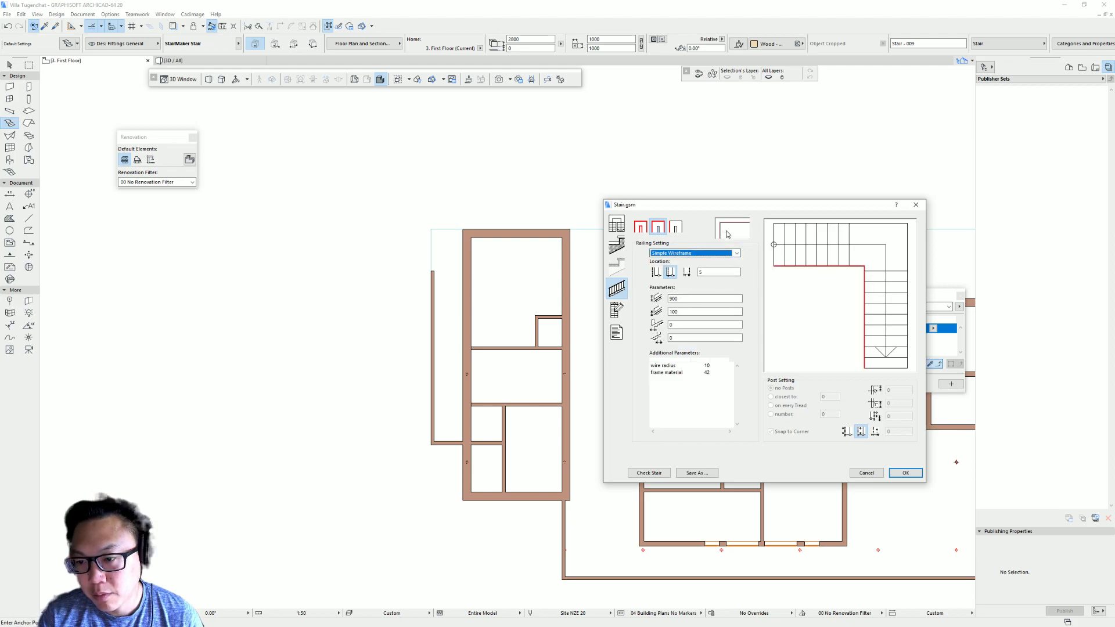
Save the stair in the Embedded Library as "Stair 2" and place it outside the side terrace slab.
left_click(906, 473)
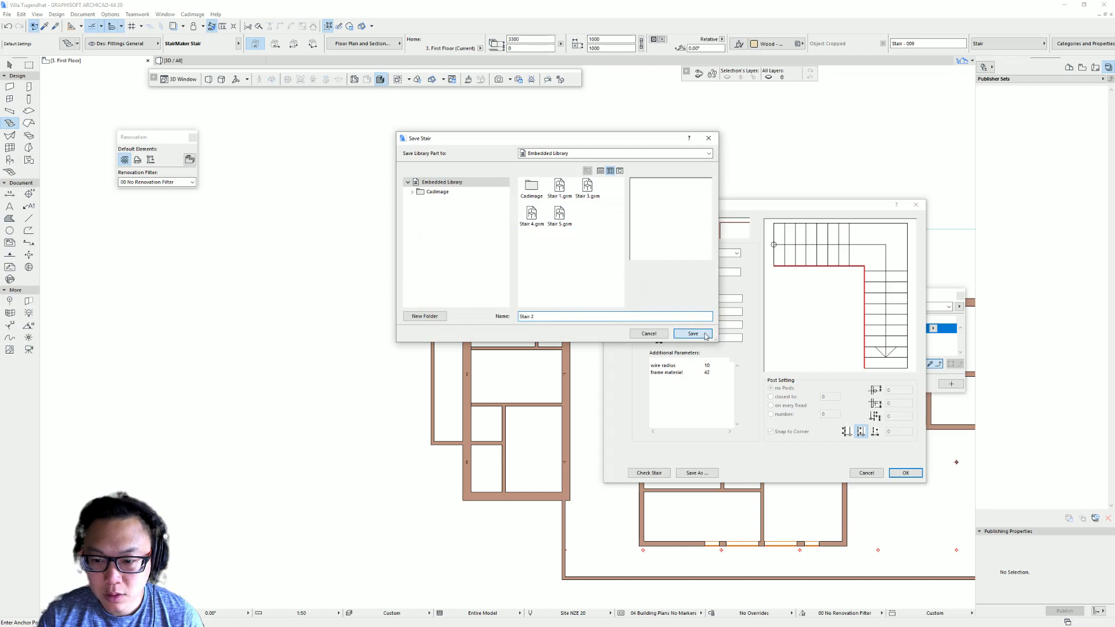
left_click(693, 333)
left_click(370, 302)
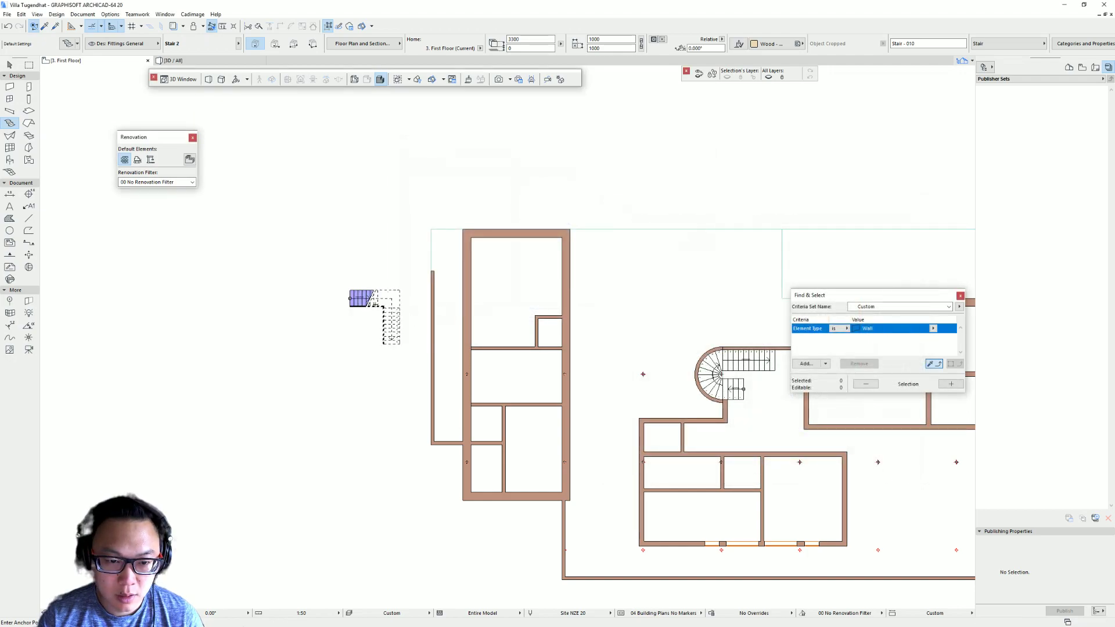
Rotate the placed stair by 90° so its upper flight runs towards the side terrace slab.
left_click(406, 285)
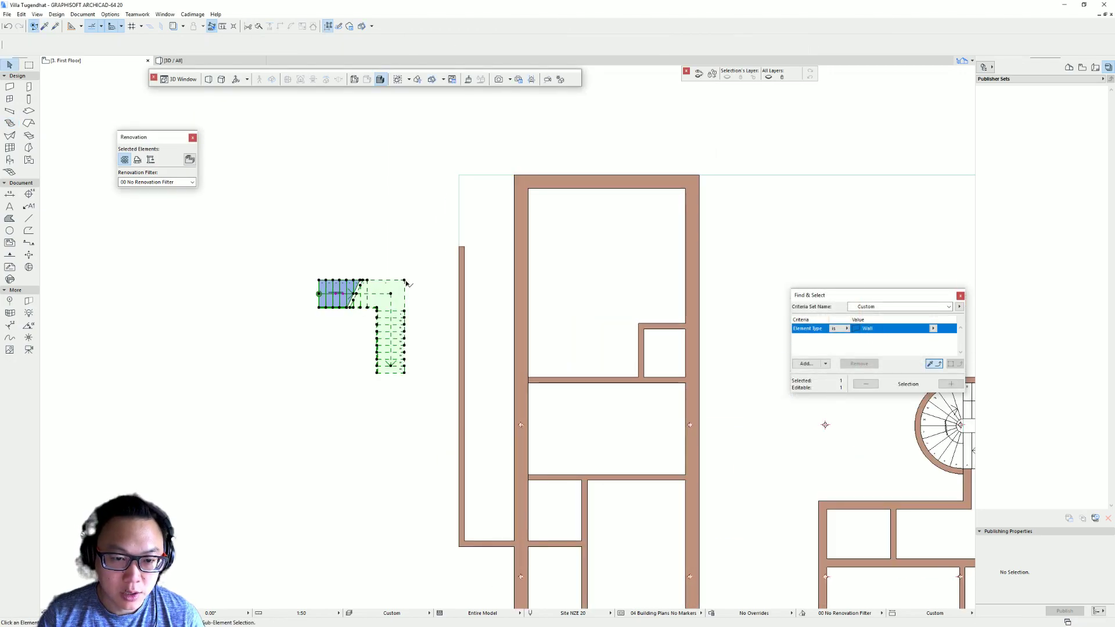
left_click(405, 283)
left_click(384, 284)
left_click(384, 319)
left_click(446, 285)
Move the stair so its upper end corner meets the side slab's outer corner at the street.
key("ctrl+d")
left_click(473, 264)
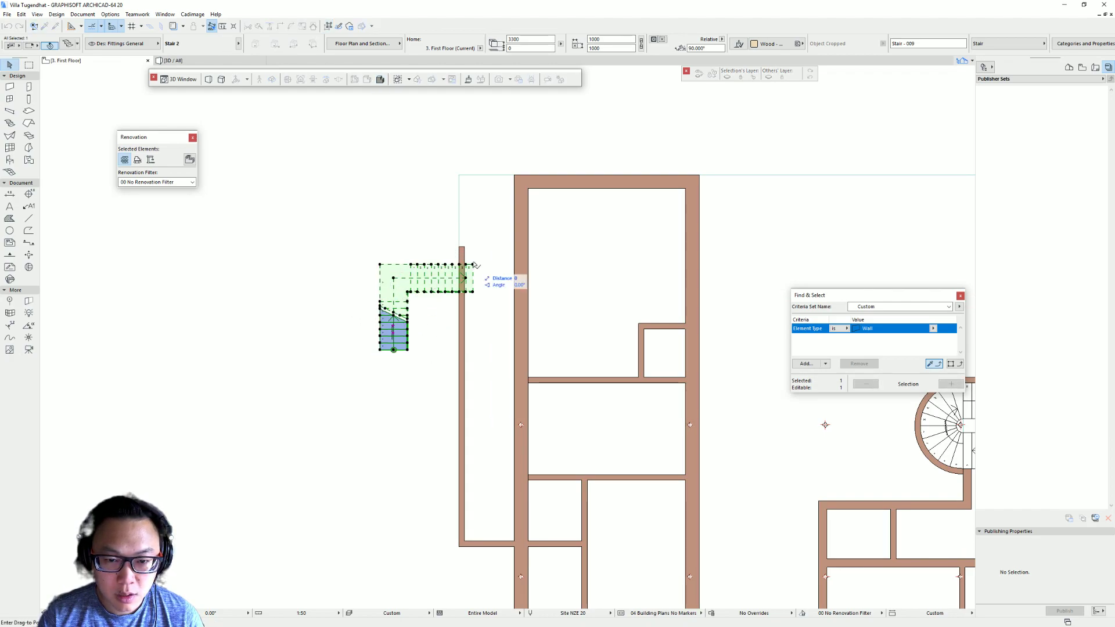
left_click(458, 175)
left_click(289, 317)
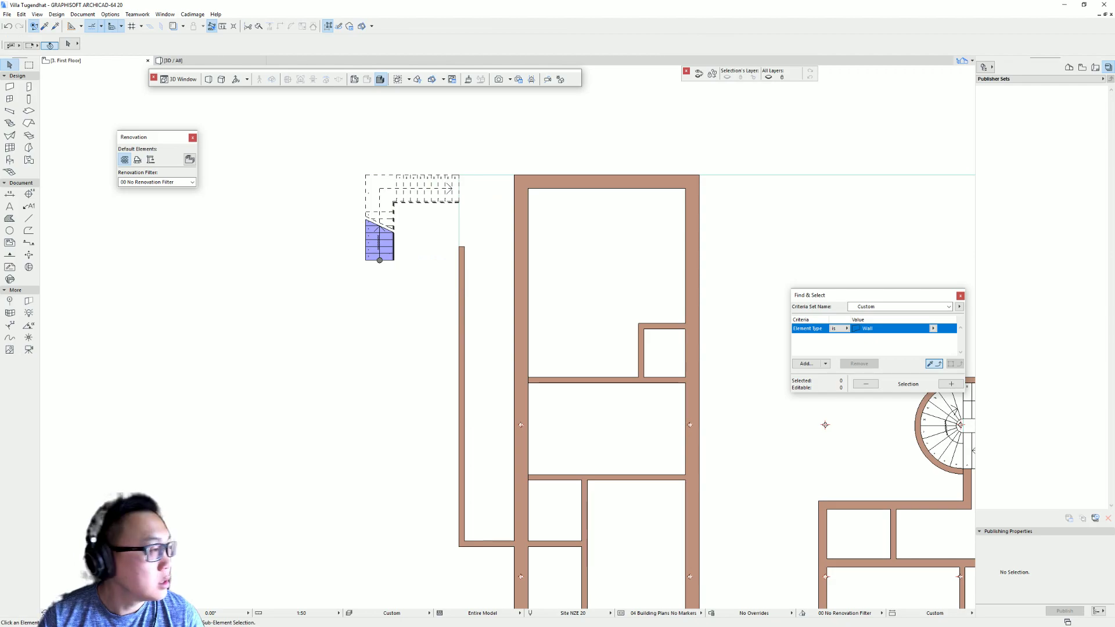
Switch to the browser and examine the side stair's flights on the archweb Tugendhat House upper-floor plan.
key("alt+Tab")
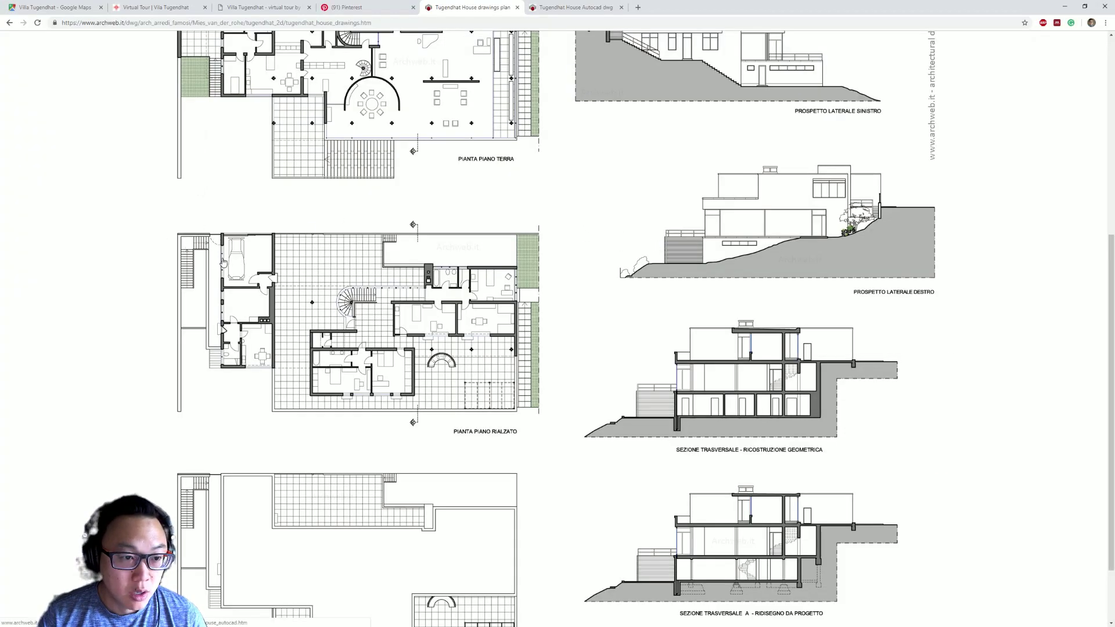
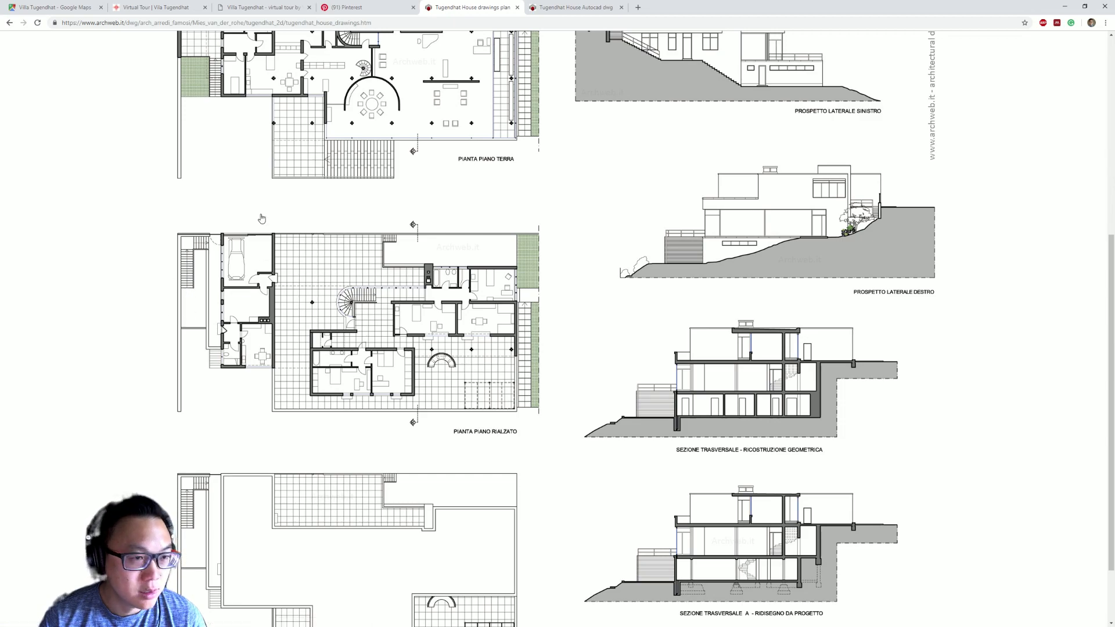
left_click(229, 256)
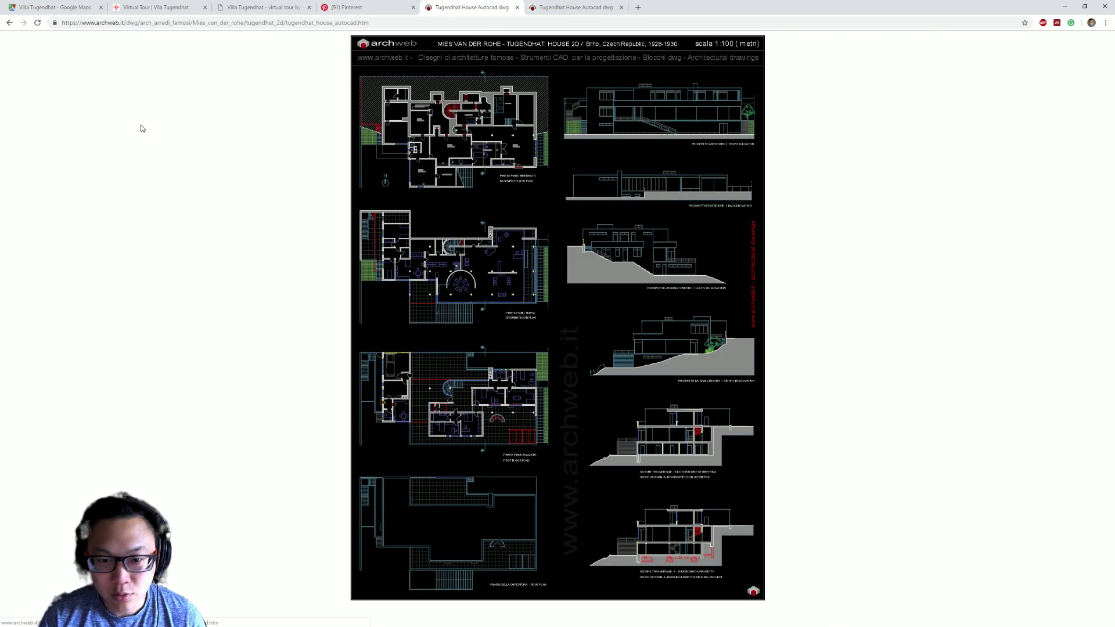
left_click(10, 22)
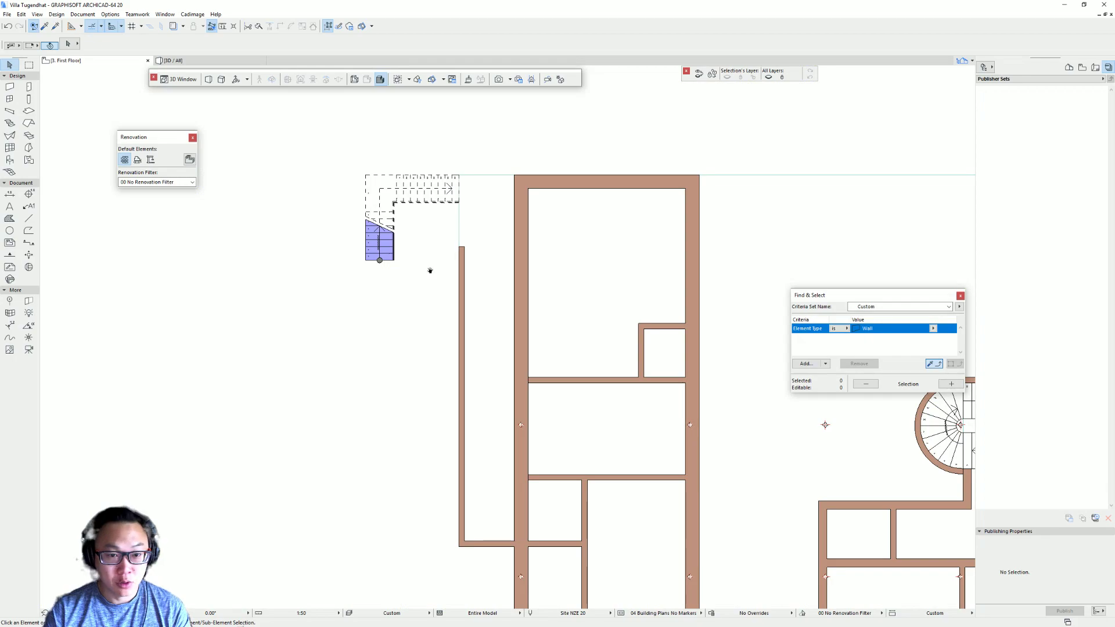
Back in ArchiCAD, edit the placed stair to 13 and 6 risers per flight, locking both counts, and zero the two remaining flight lengths.
middle_click_drag(430, 270, 413, 231)
left_click(374, 164)
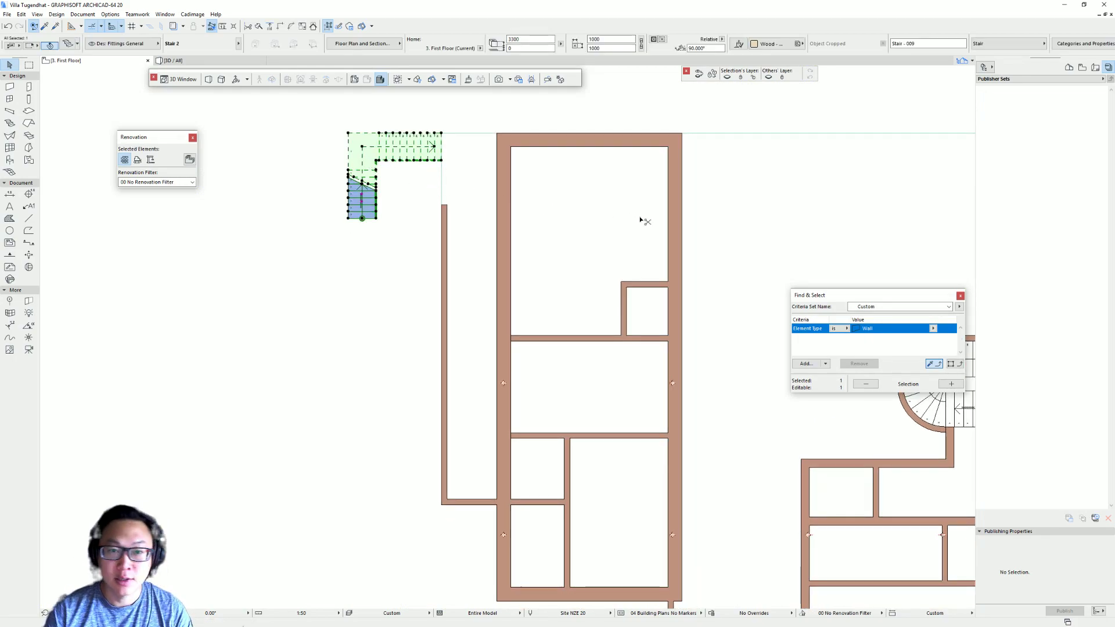
key("ctrl+t")
left_click(436, 548)
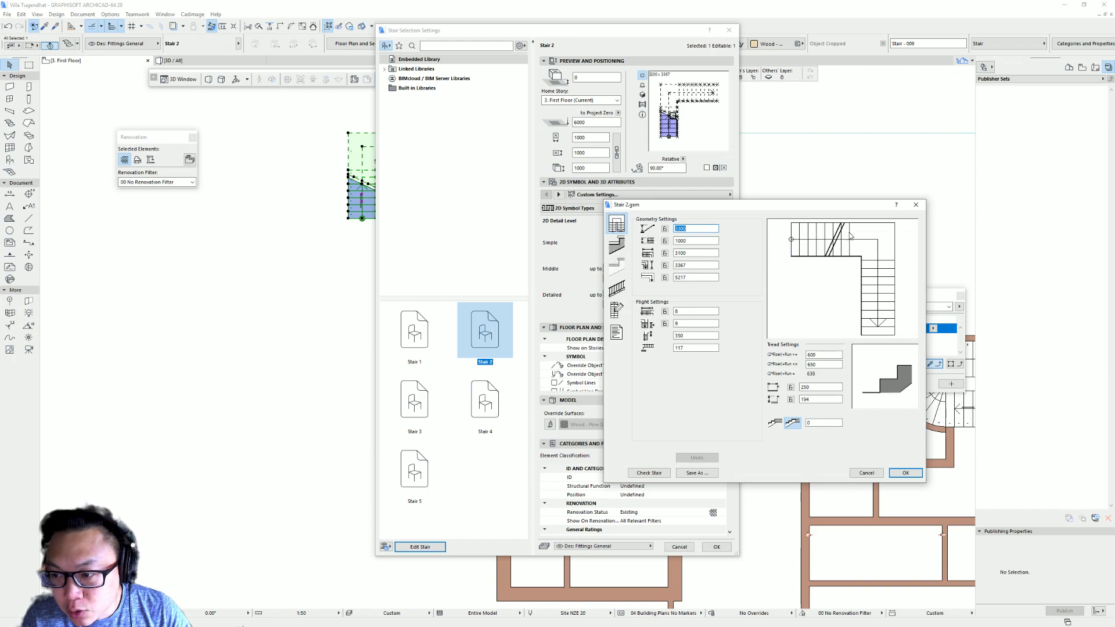
left_click(694, 311)
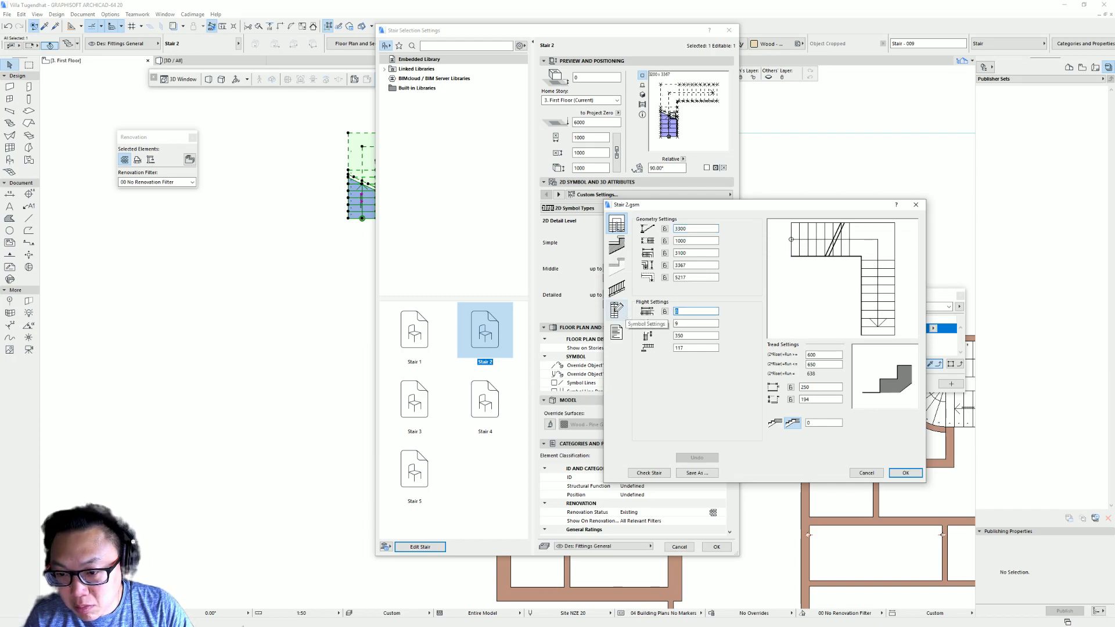
type("3")
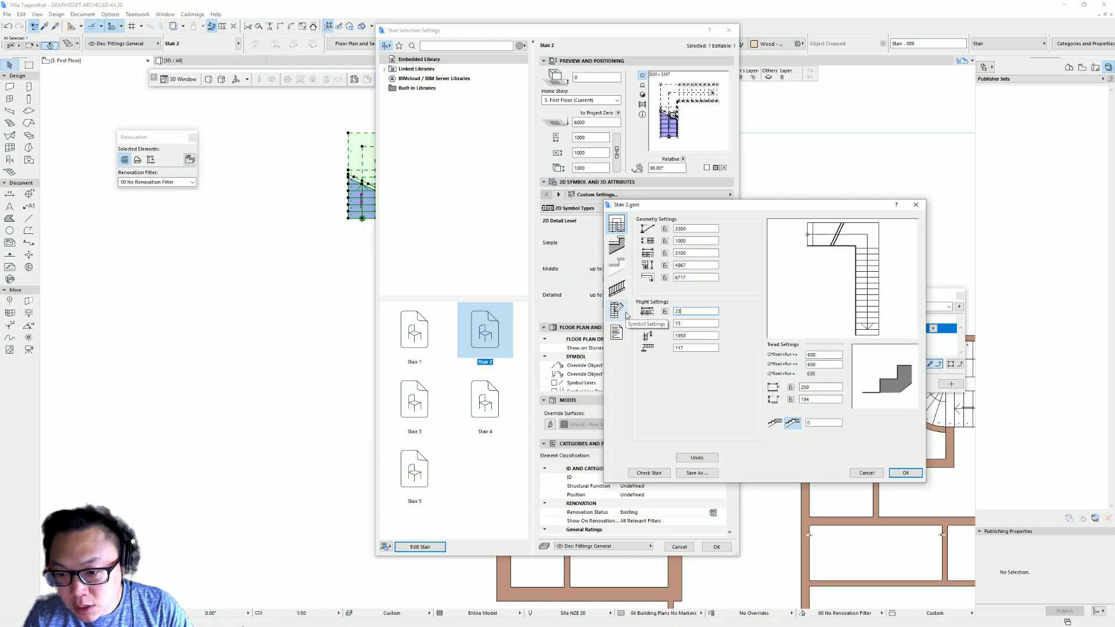
type("13")
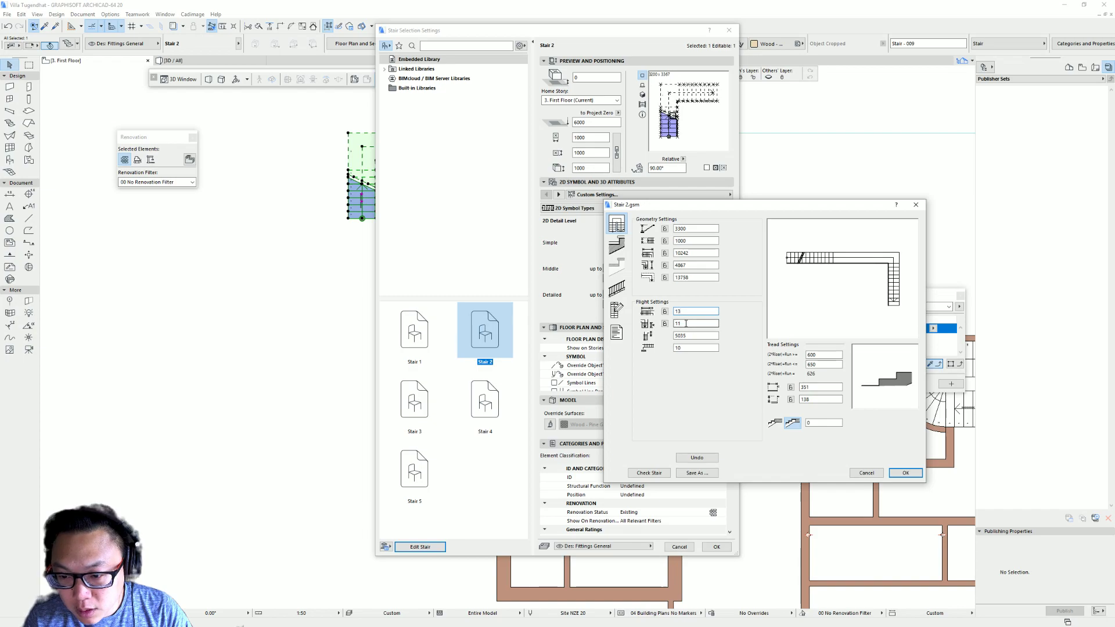
left_click(666, 312)
double_click(687, 324)
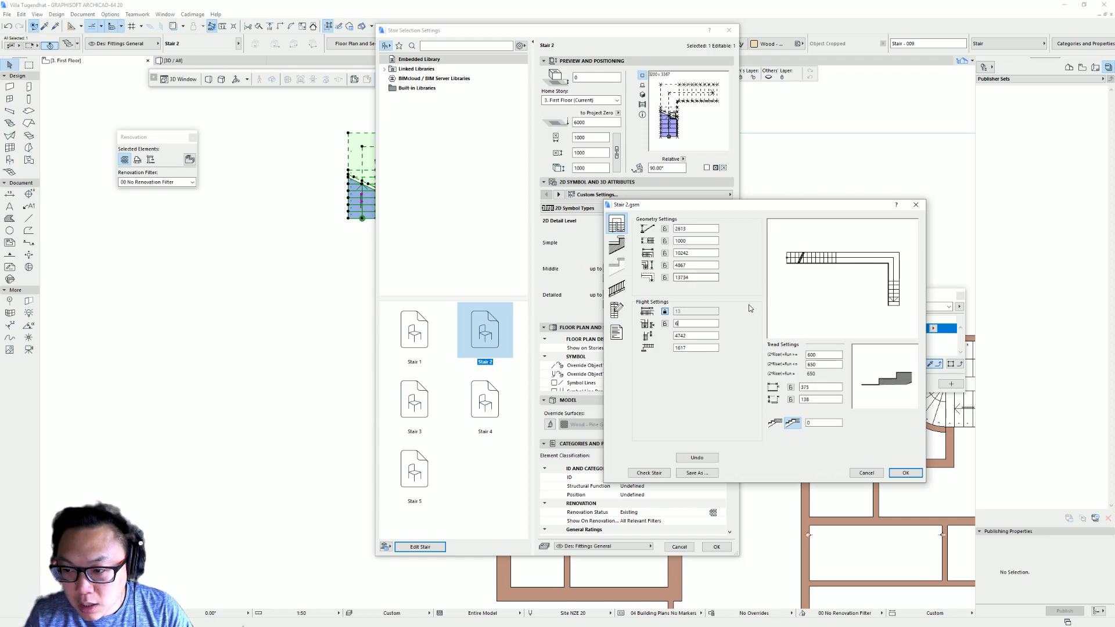
left_click(665, 323)
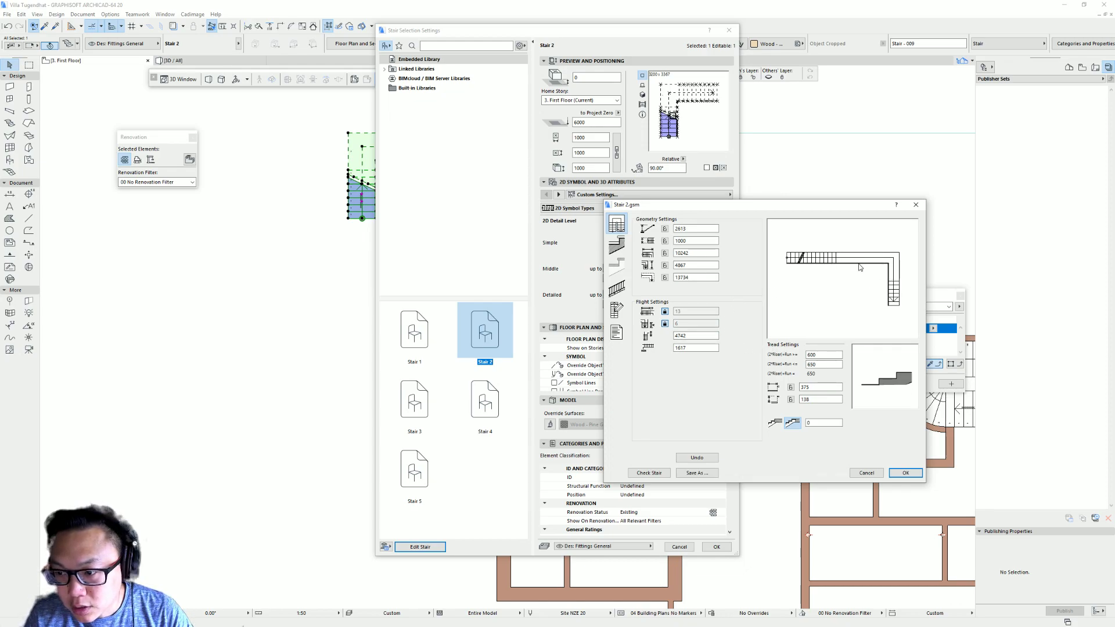
left_click(694, 336)
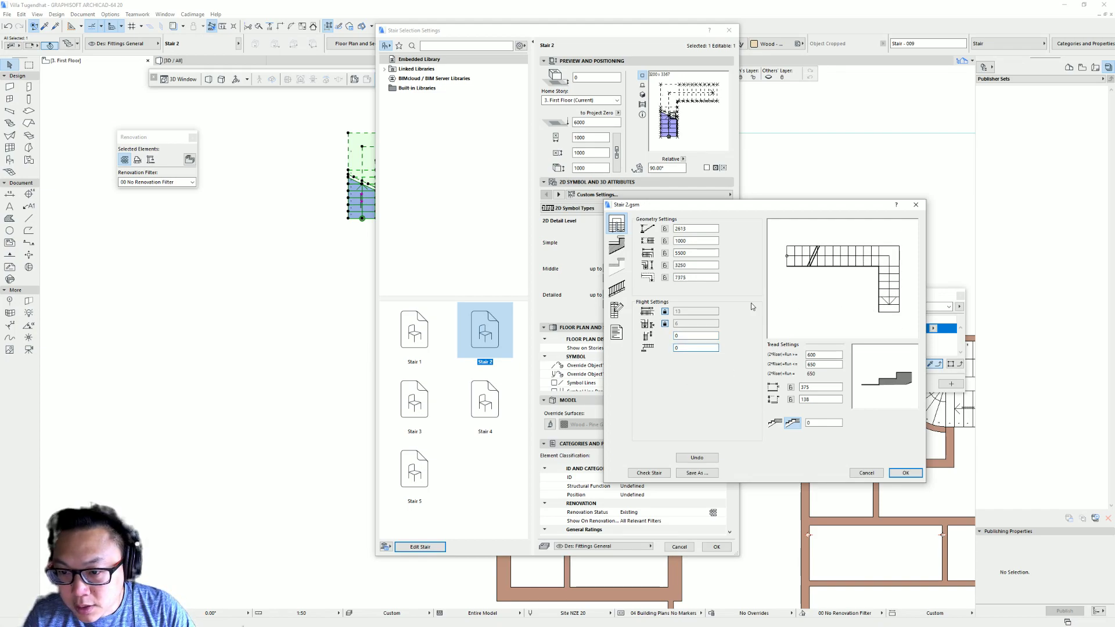
Set the stair's total height to 3300 mm, lock it, and set the stair width to 1500 mm.
double_click(696, 229)
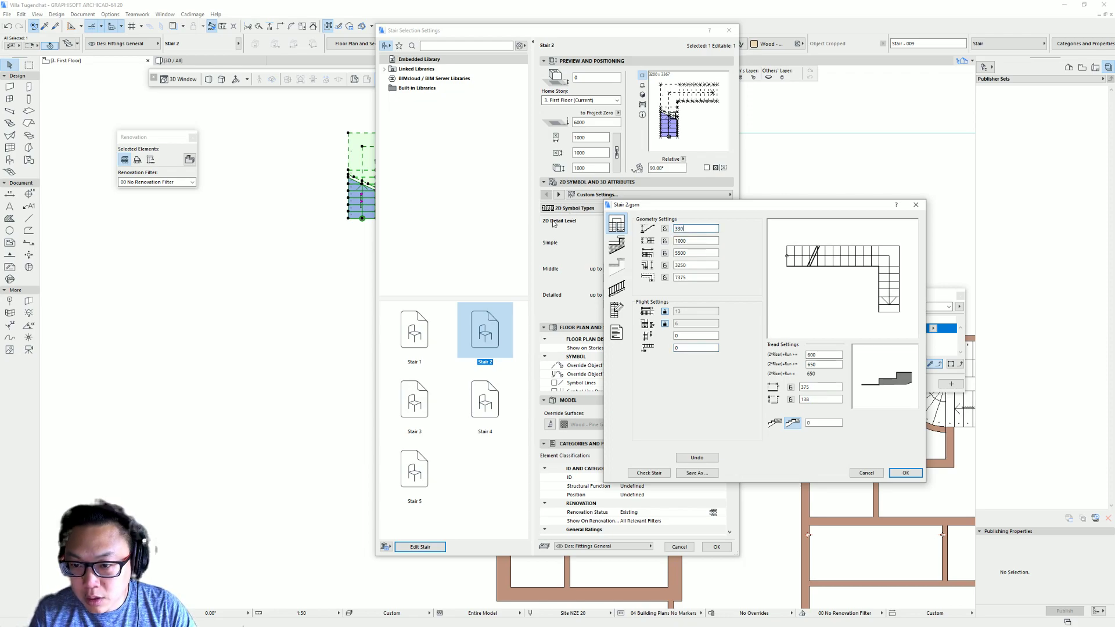
left_click(665, 230)
left_click_drag(695, 241, 576, 248)
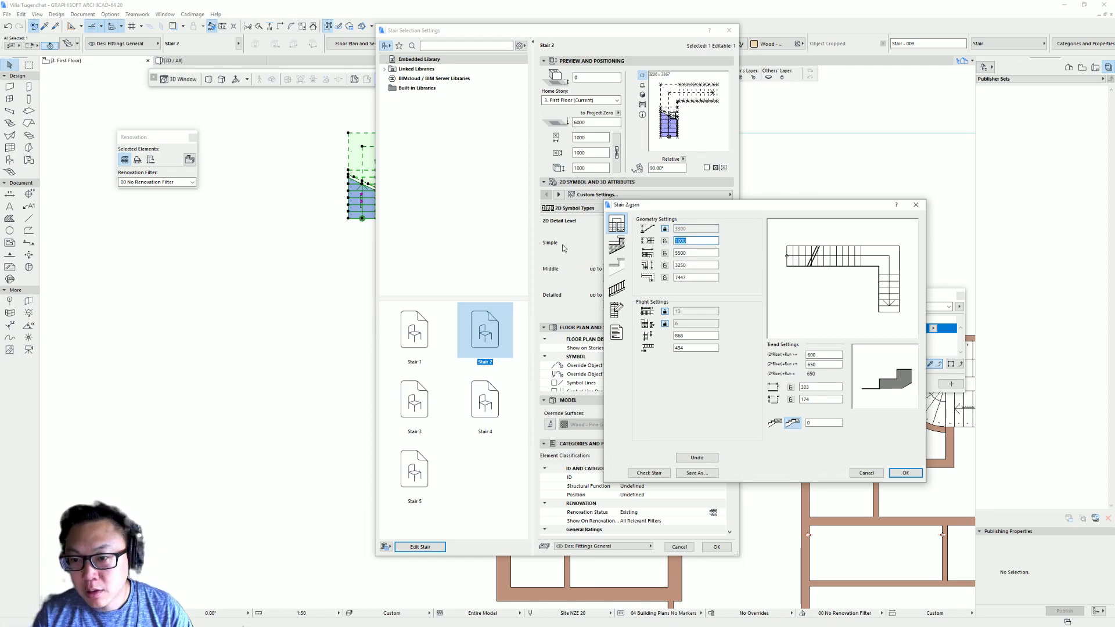
type("1500")
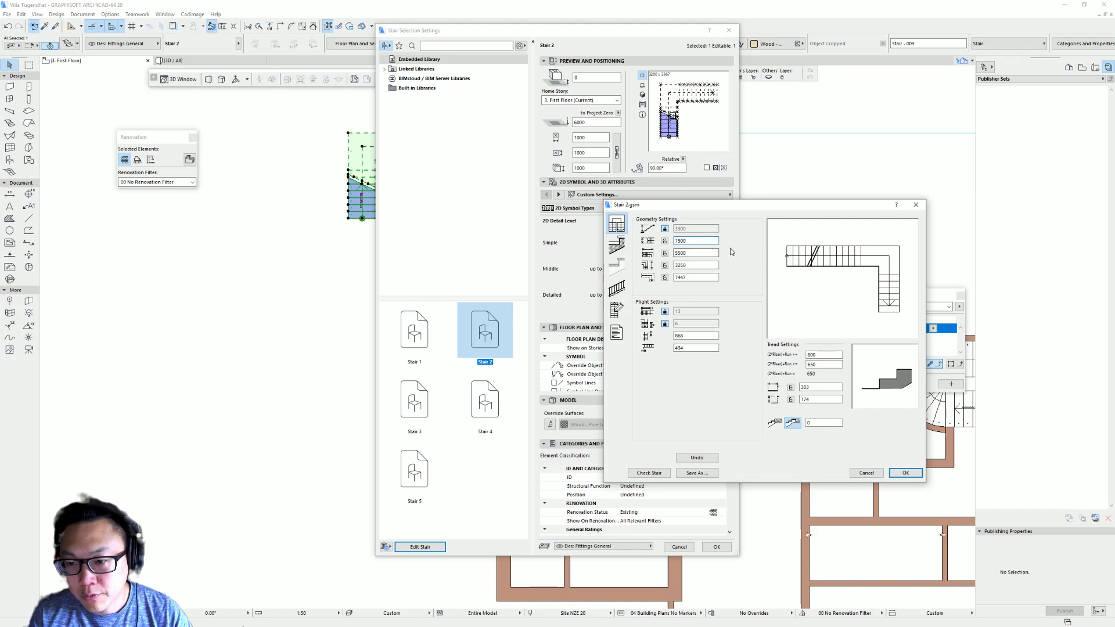
Lock the stair width at 1500 mm and reset both remaining flight lengths to 0.
left_click(665, 240)
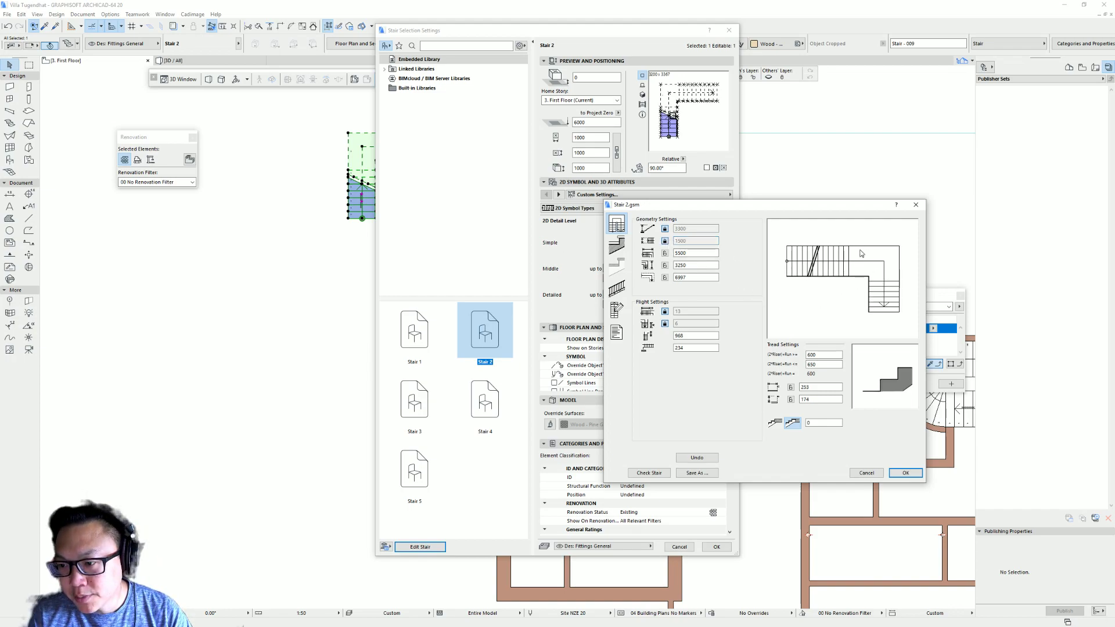
left_click(696, 335)
type("0")
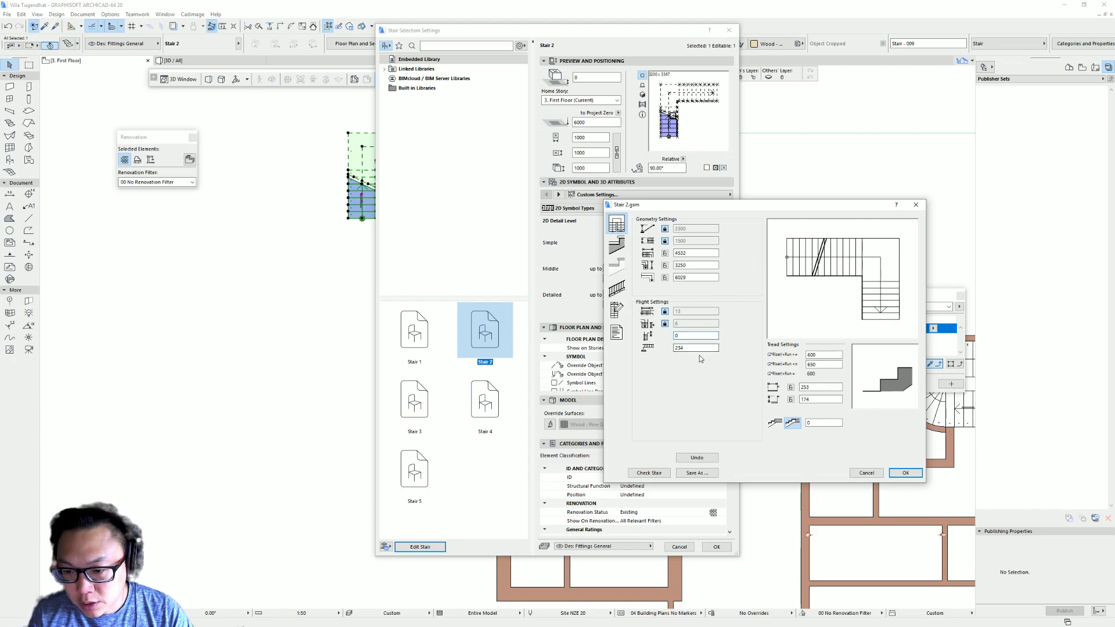
key("Tab")
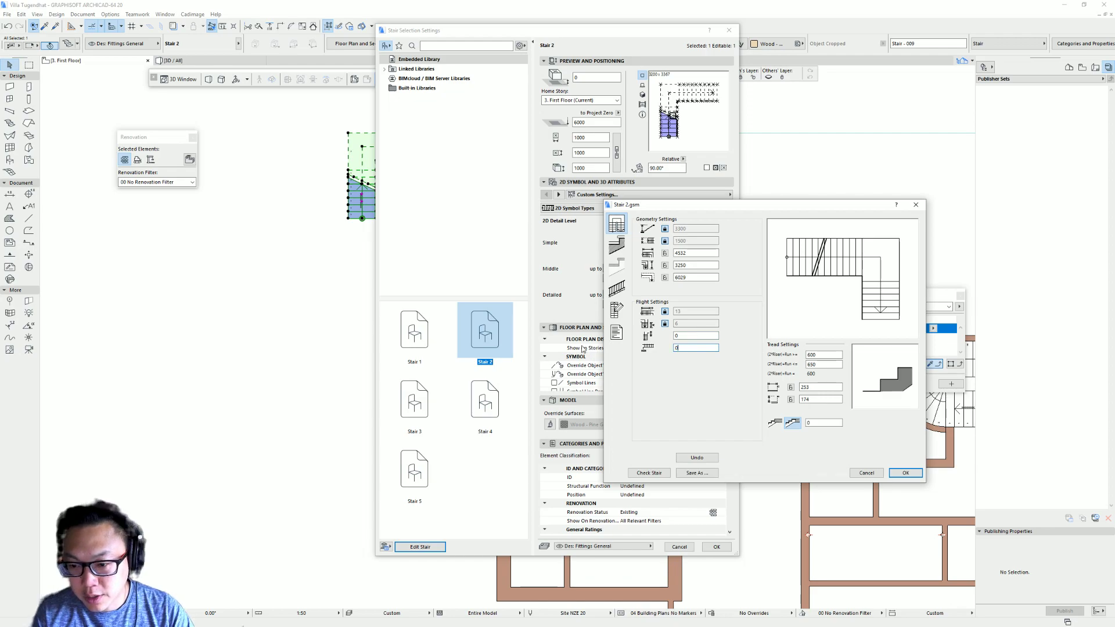
type("0")
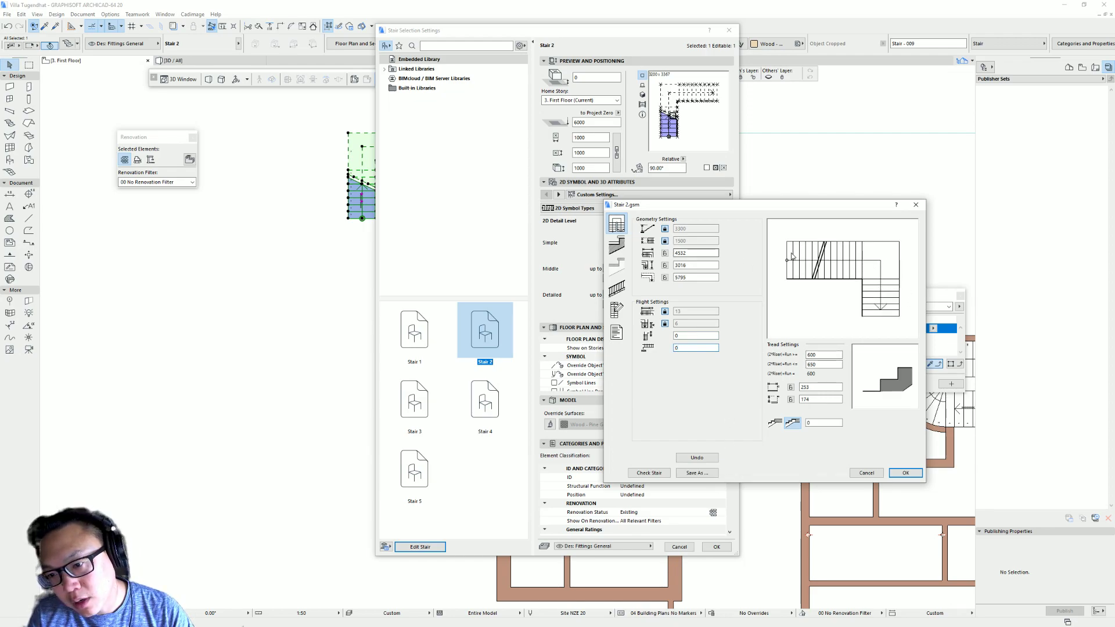
Set the stair width to 1200 mm, lock it, zero the upper flight's remaining length, and apply the stair settings.
left_click(664, 240)
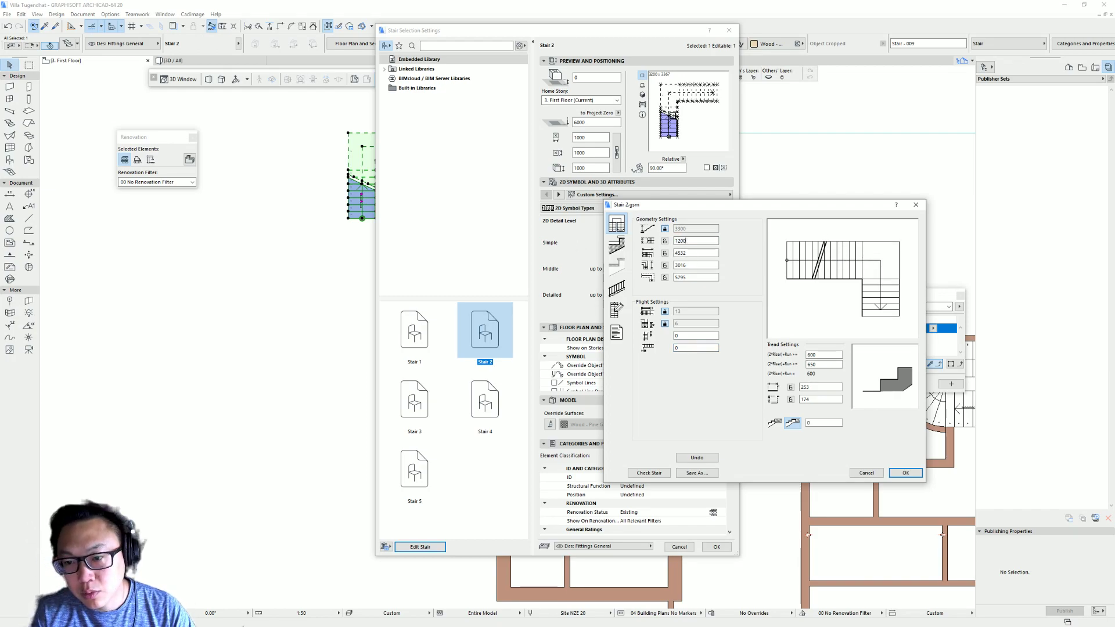
left_click(665, 240)
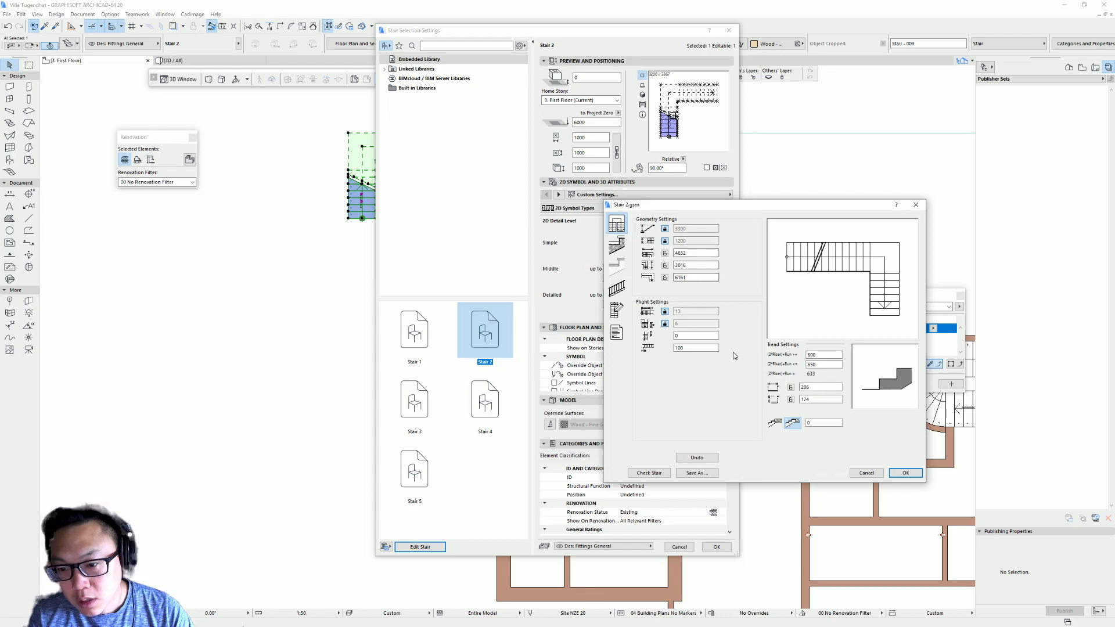
double_click(687, 349)
type("0")
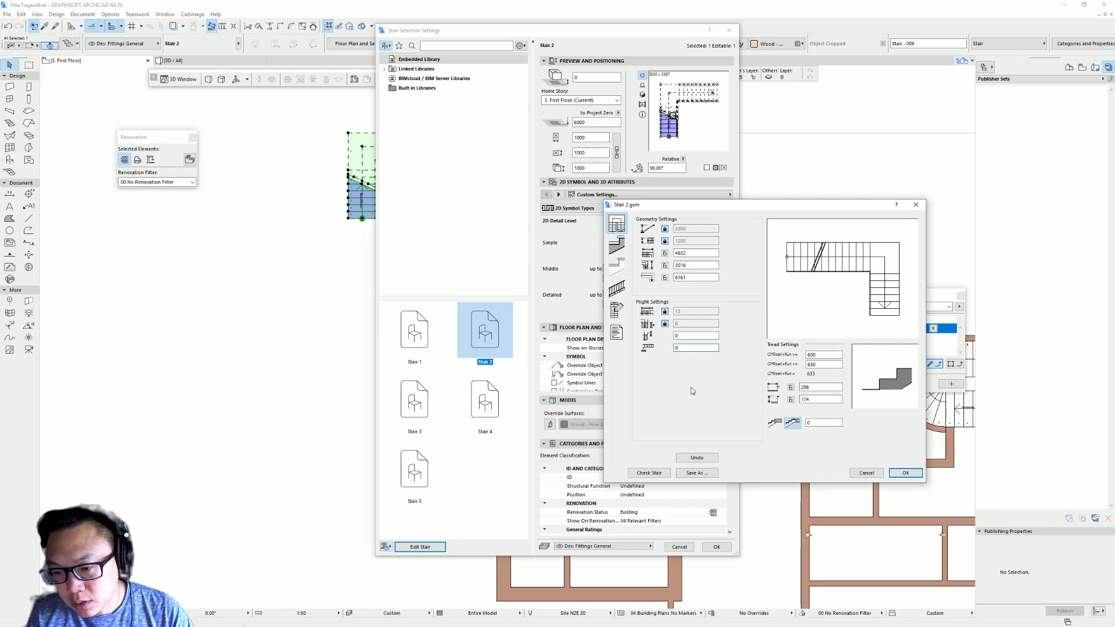
left_click(905, 473)
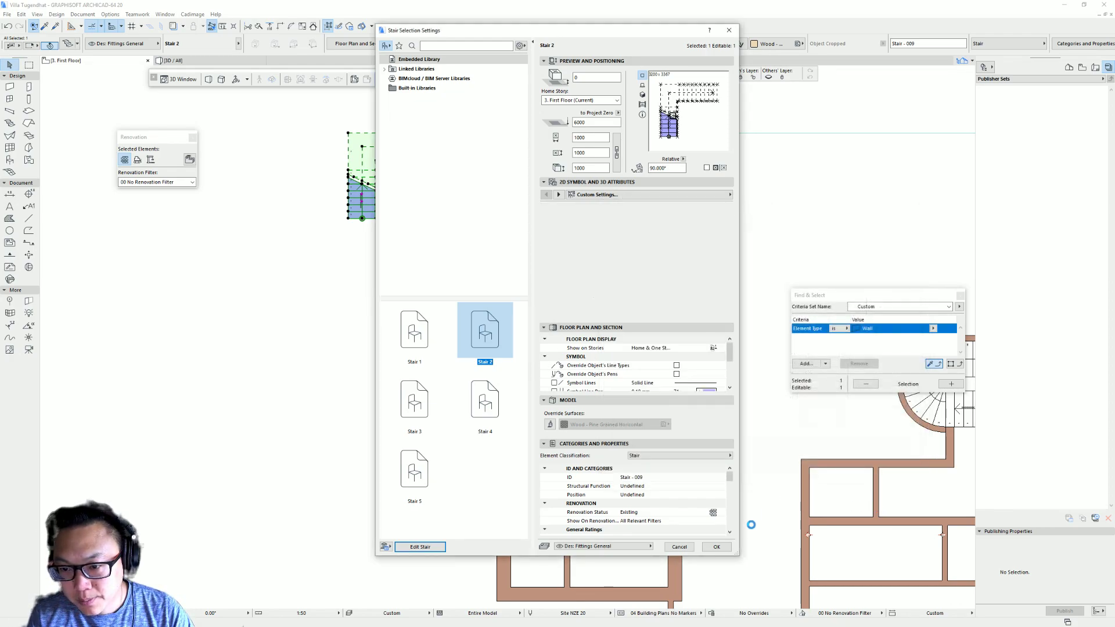
left_click(717, 547)
Move the resized stair on plan so its upper outer end corner snaps to the side slab's outer street corner.
scroll(425, 153, "up", 3)
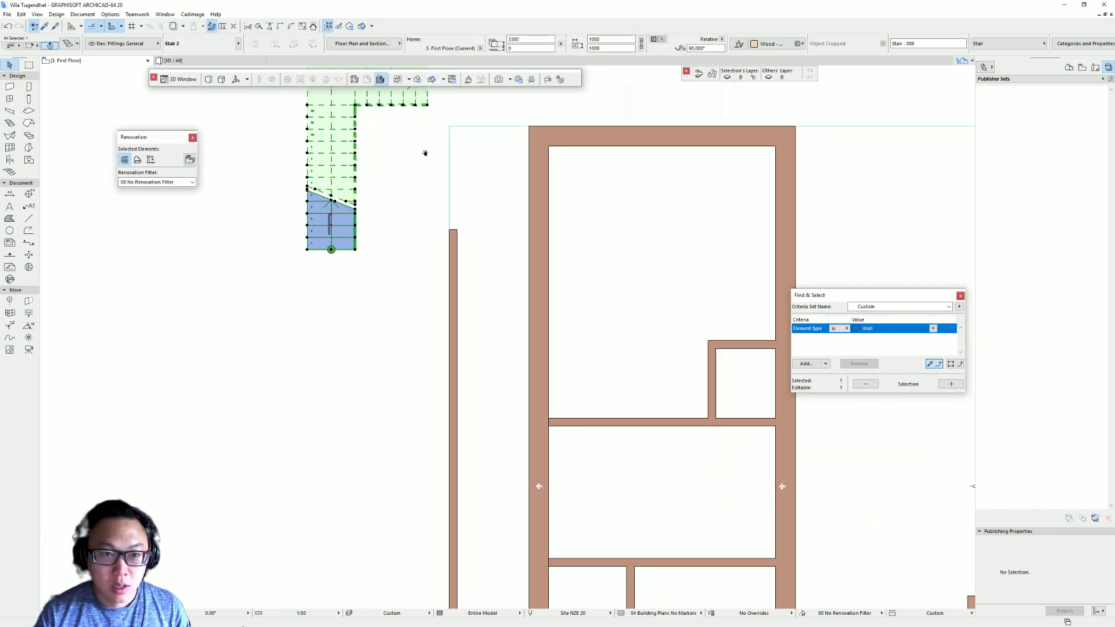
left_click_drag(487, 137, 509, 207)
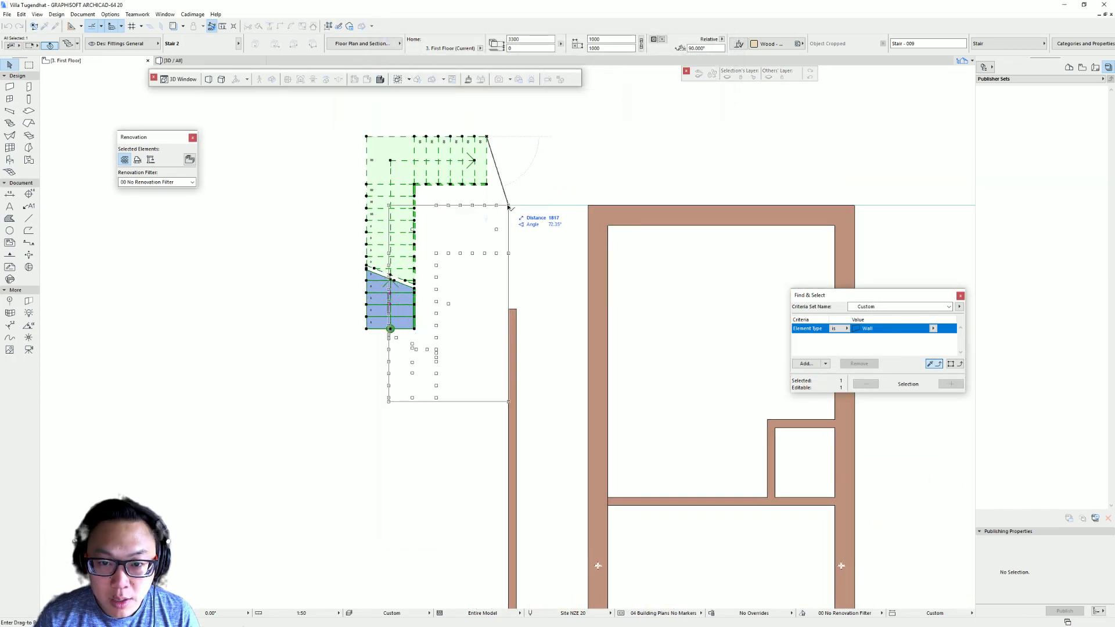
left_click(508, 206)
left_click(510, 289)
middle_click_drag(494, 300, 537, 284)
scroll(459, 262, "up", 3)
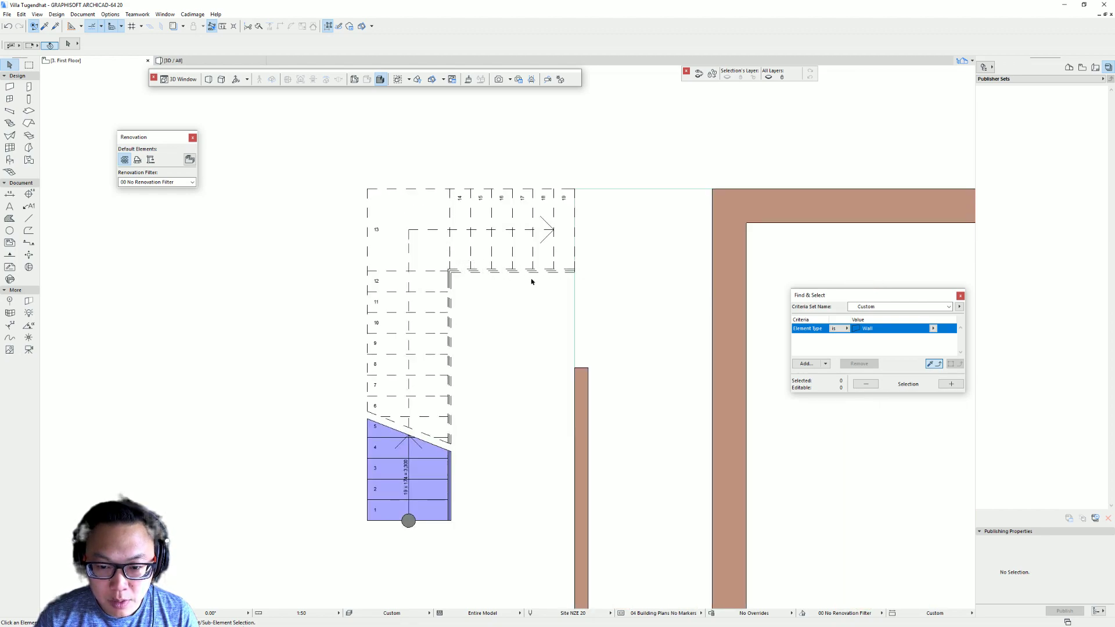
scroll(530, 280, "down", 5)
middle_click_drag(553, 298, 530, 233)
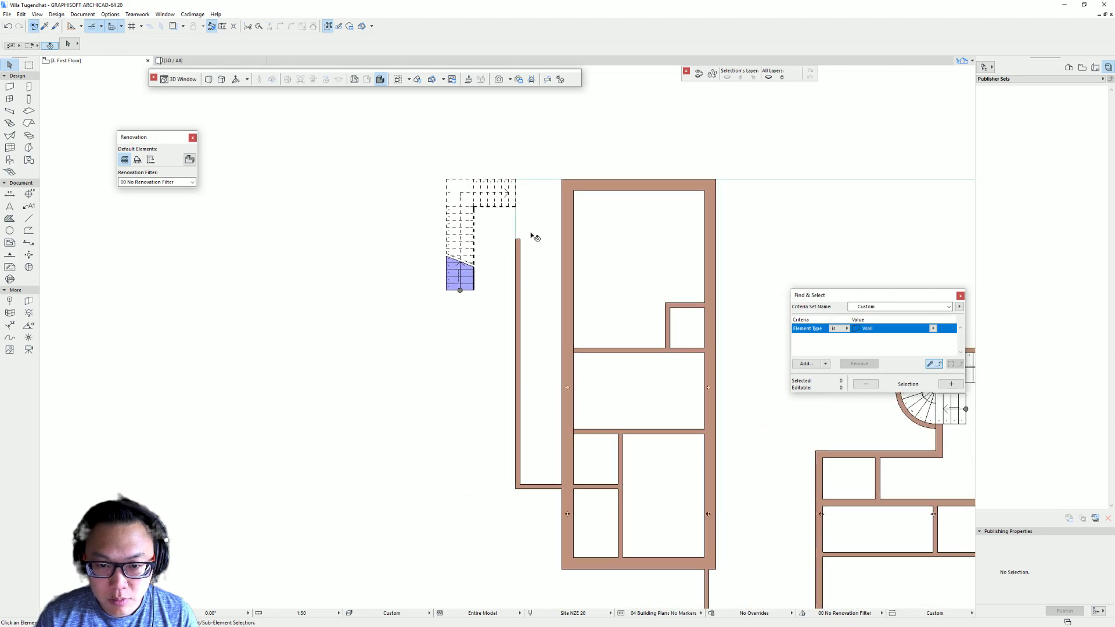
In the 3D view, lower the side stair by changing its home story to 2. Ground Floor.
key("F3")
scroll(407, 355, "up", 2)
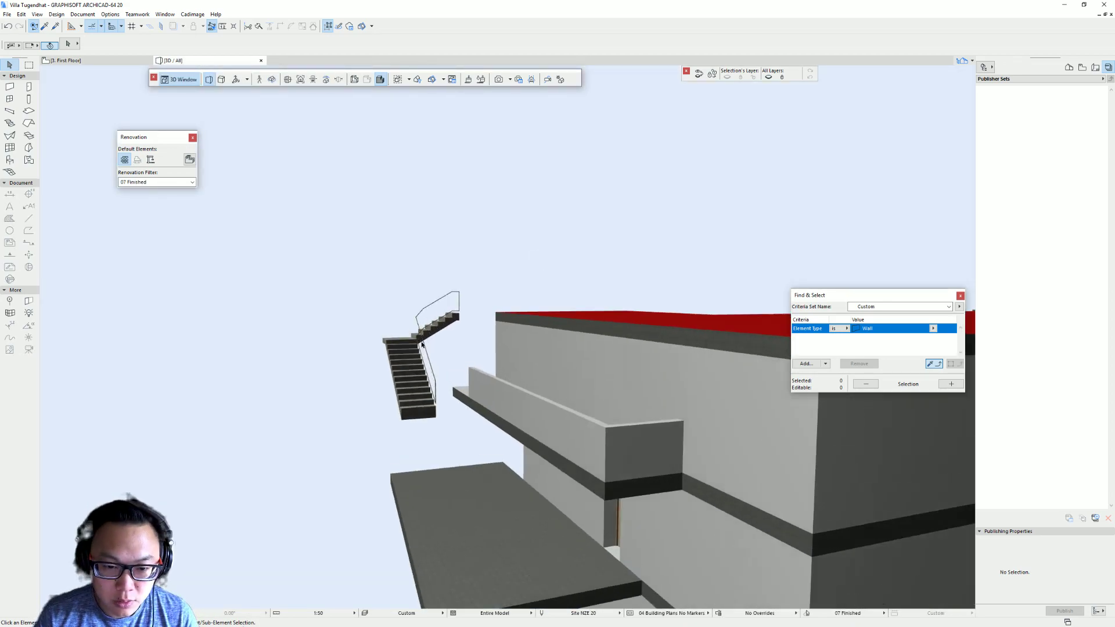
middle_click_drag(421, 345, 570, 364, "shift")
middle_click_drag(466, 355, 426, 199)
mouse_move(420, 254)
middle_mouse_down()
mouse_move(427, 277)
mouse_move(415, 268)
middle_mouse_up()
left_click(407, 208)
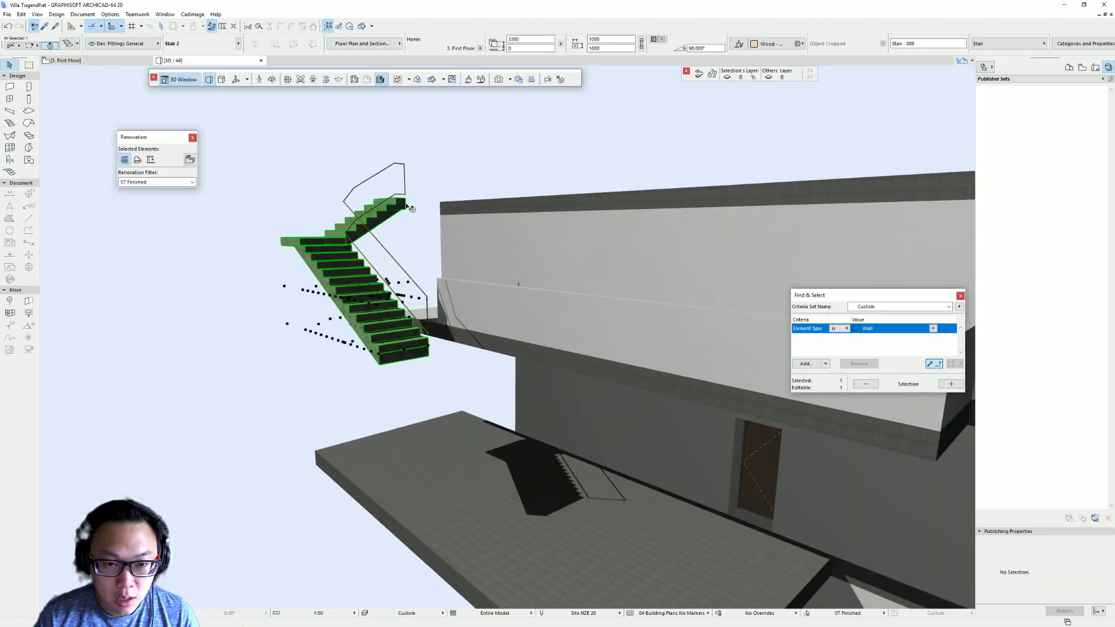
left_click(384, 365)
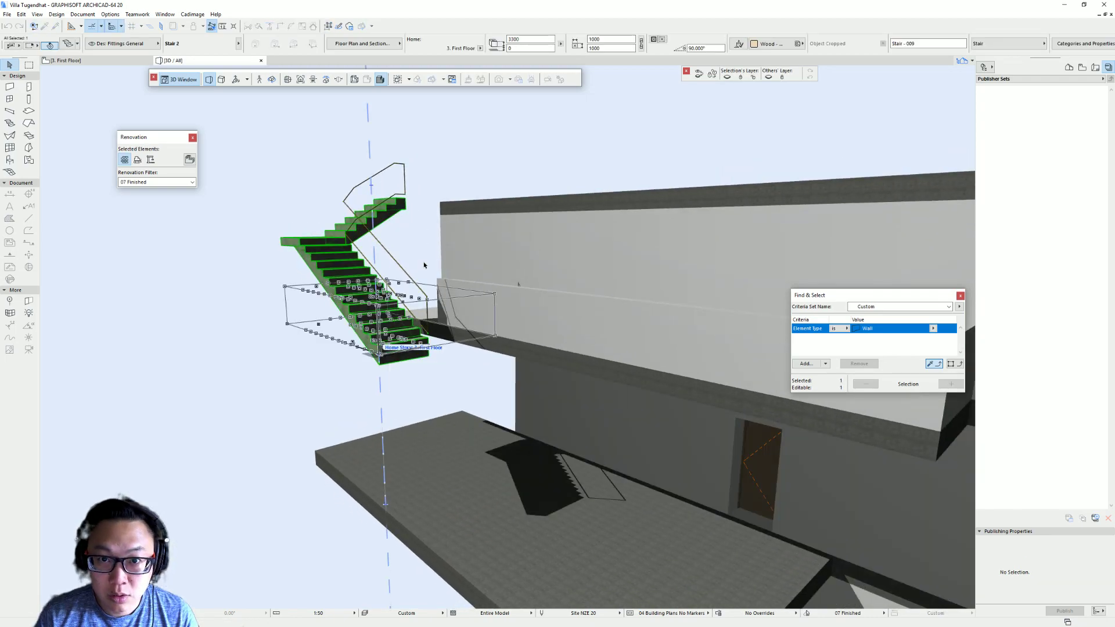
key("Escape")
left_click(480, 48)
left_click(500, 61)
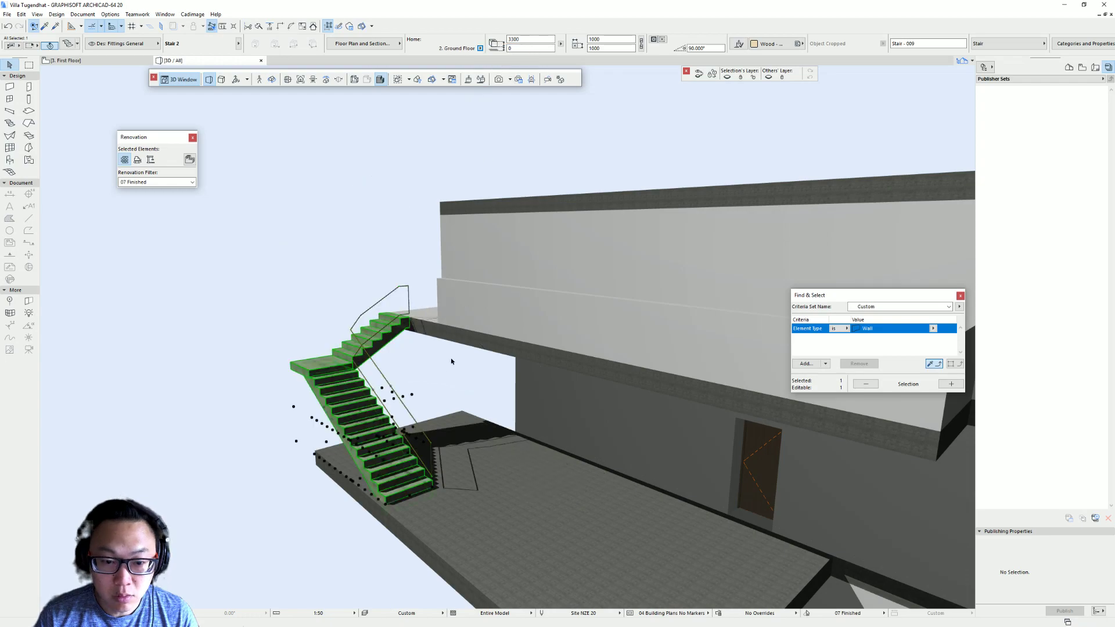
key("Escape")
Try to move the ground floor slab beneath the side stair, and undo the move.
middle_click_drag(409, 375, 416, 495, "shift")
left_click(416, 494)
left_click(415, 473)
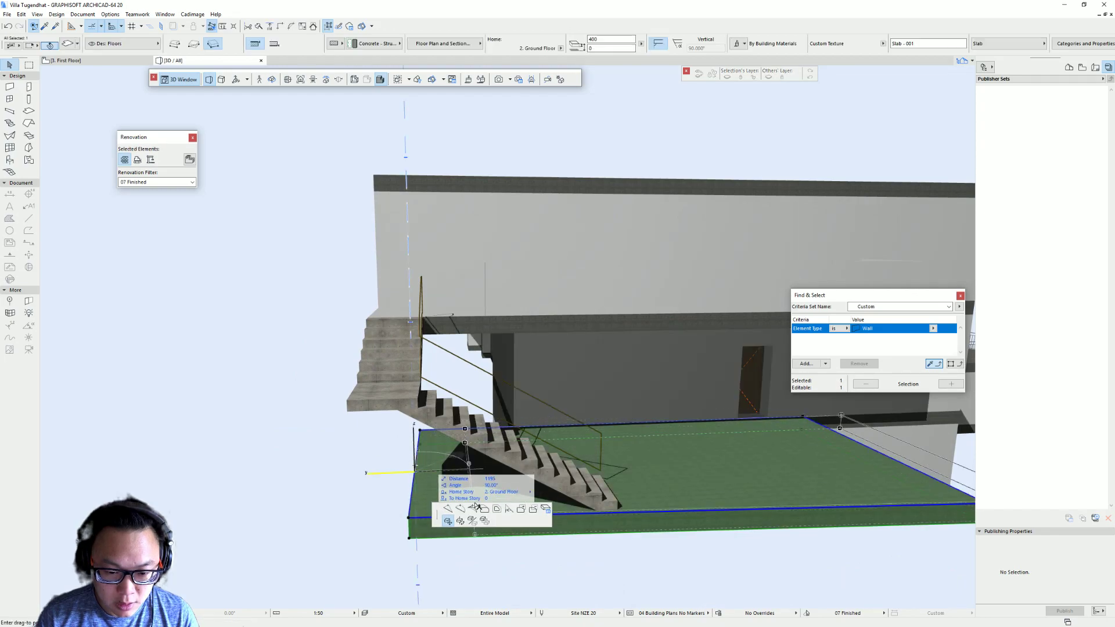
left_click(436, 453)
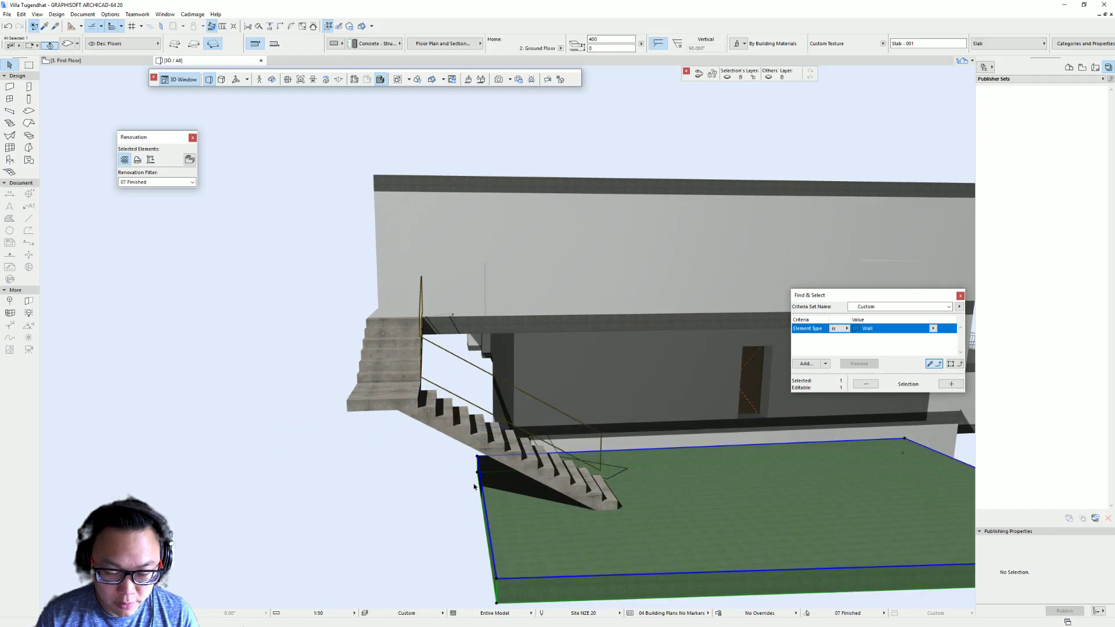
key("ctrl+z")
Offset the ground floor slab's side edge outwards to the stair's outer edge.
left_click(416, 472)
left_click(484, 507)
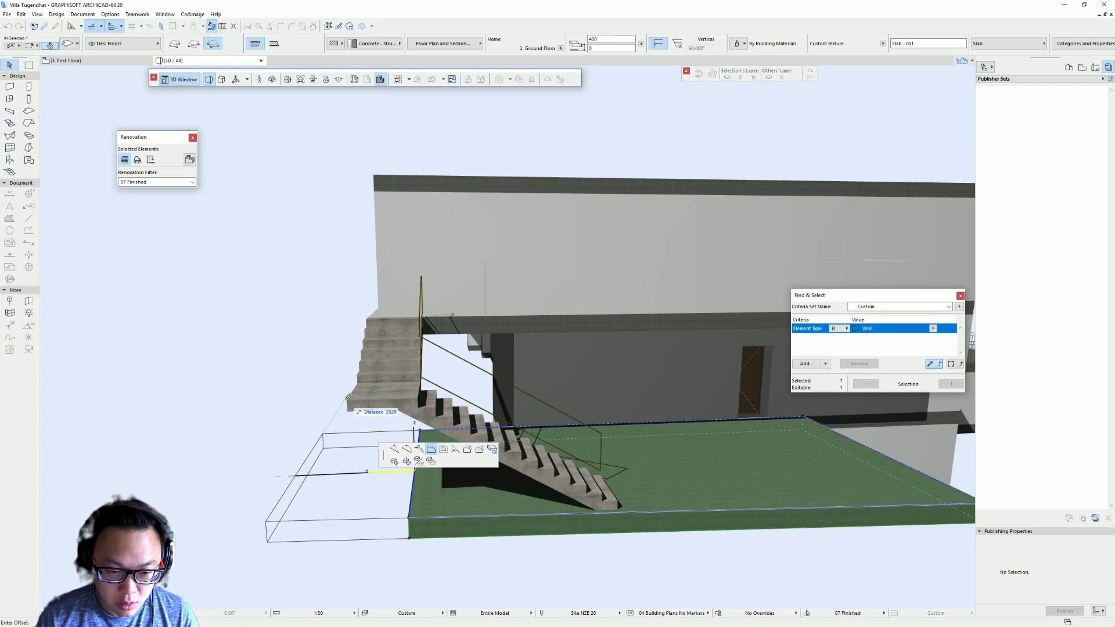
left_click(369, 317)
key("Escape")
middle_click_drag(537, 415, 154, 434, "shift")
middle_click_drag(497, 413, 445, 442, "shift")
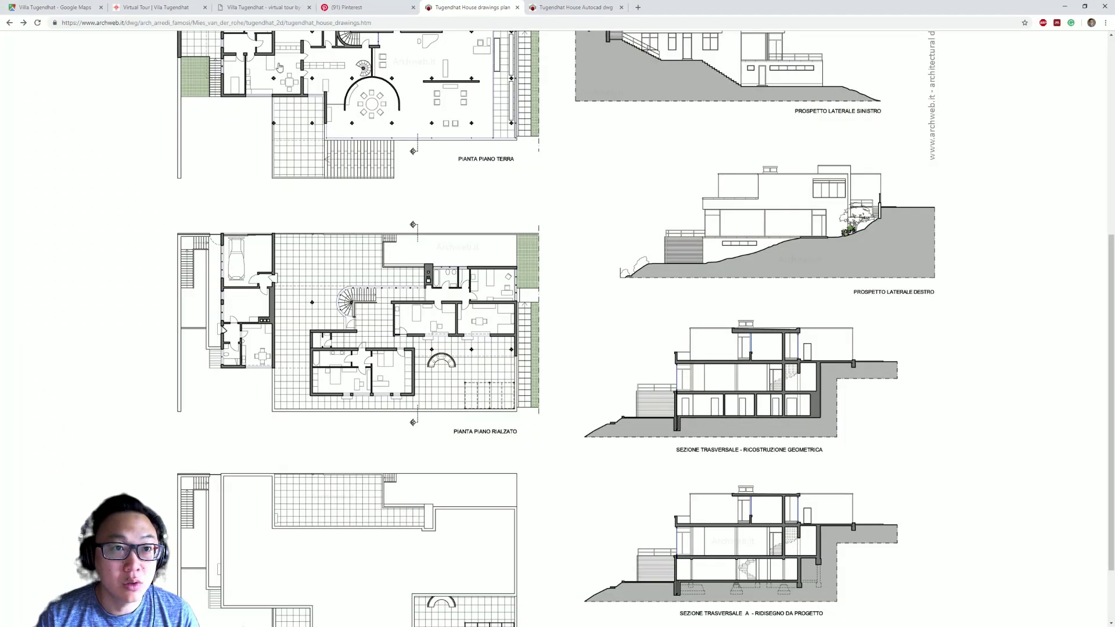
Switch to the browser and examine the side stair and parapet from the upper terrace in the Google Maps interior view.
left_click(55, 7)
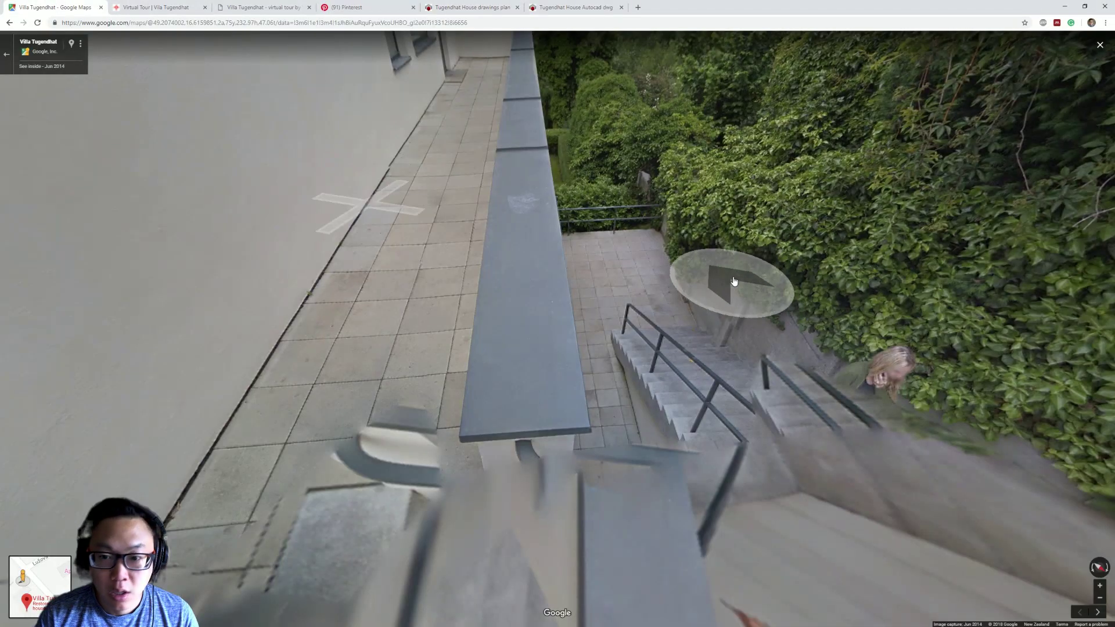
left_click_drag(733, 283, 624, 281)
left_click(536, 369)
left_click_drag(849, 323, 319, 436)
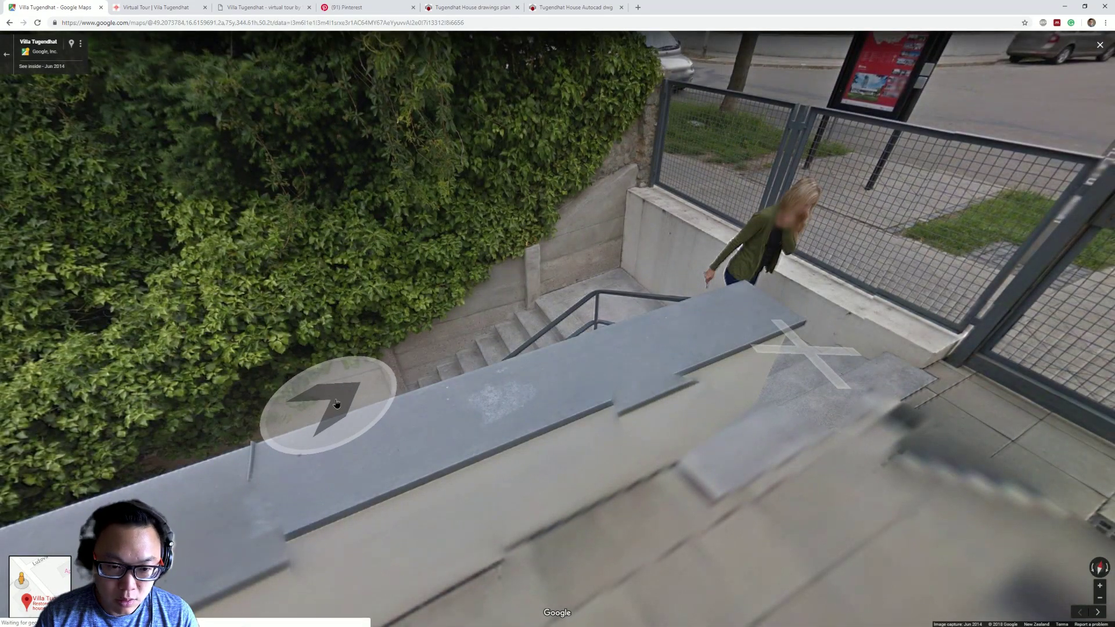
left_click(336, 402)
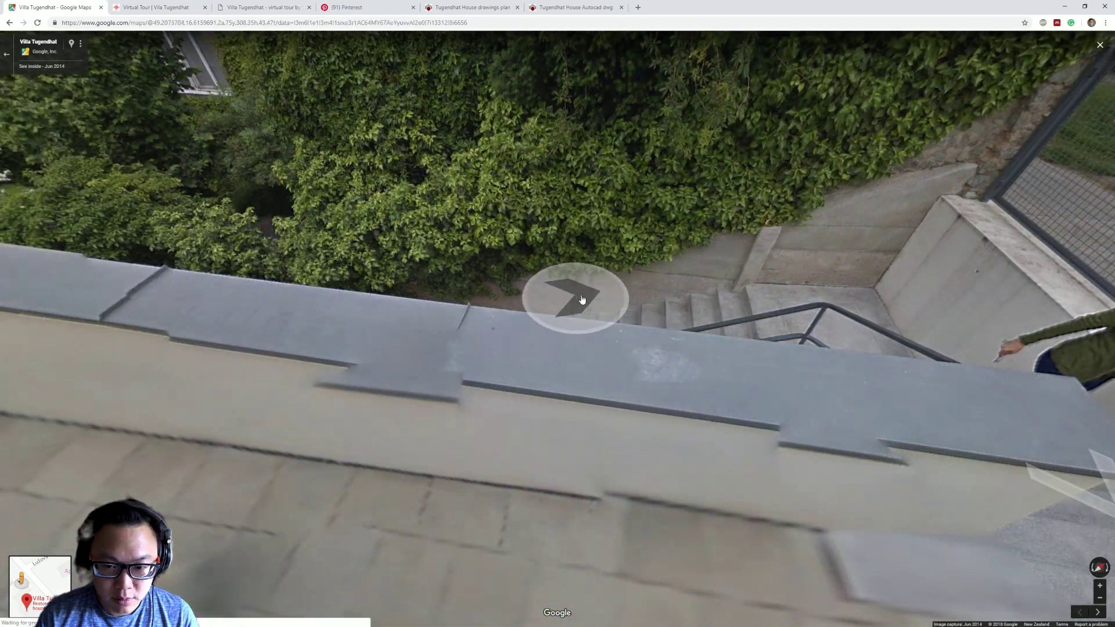
left_click(573, 294)
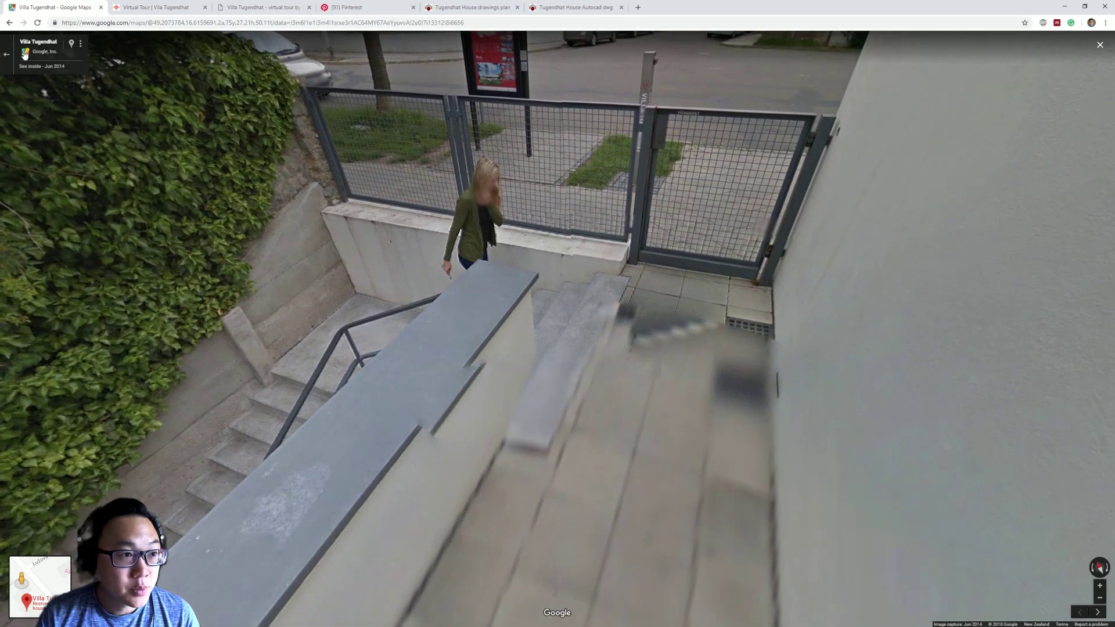
Return to the aerial map, enter the view at the foot of the side stair, and examine the steps of its flights.
left_click(5, 56)
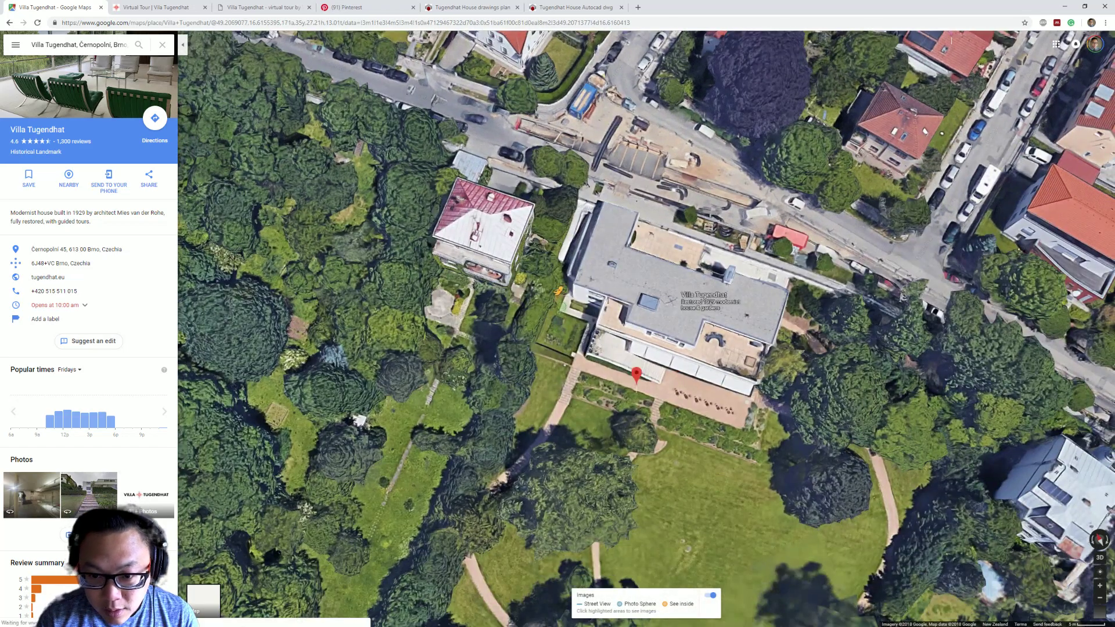
left_click_drag(558, 290, 559, 239)
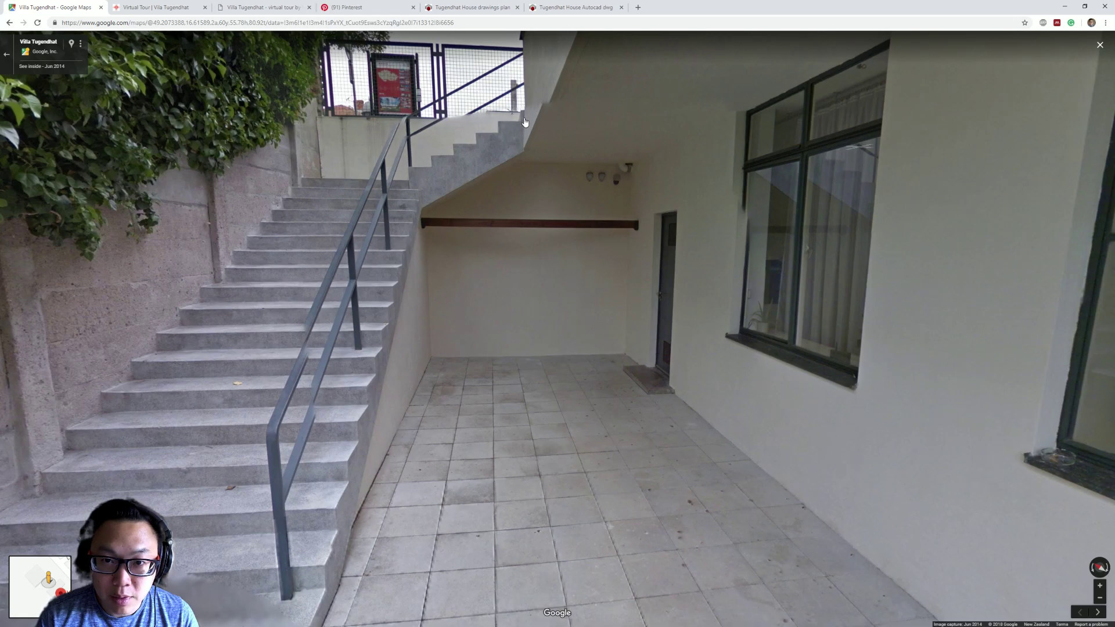
left_click_drag(395, 387, 540, 271)
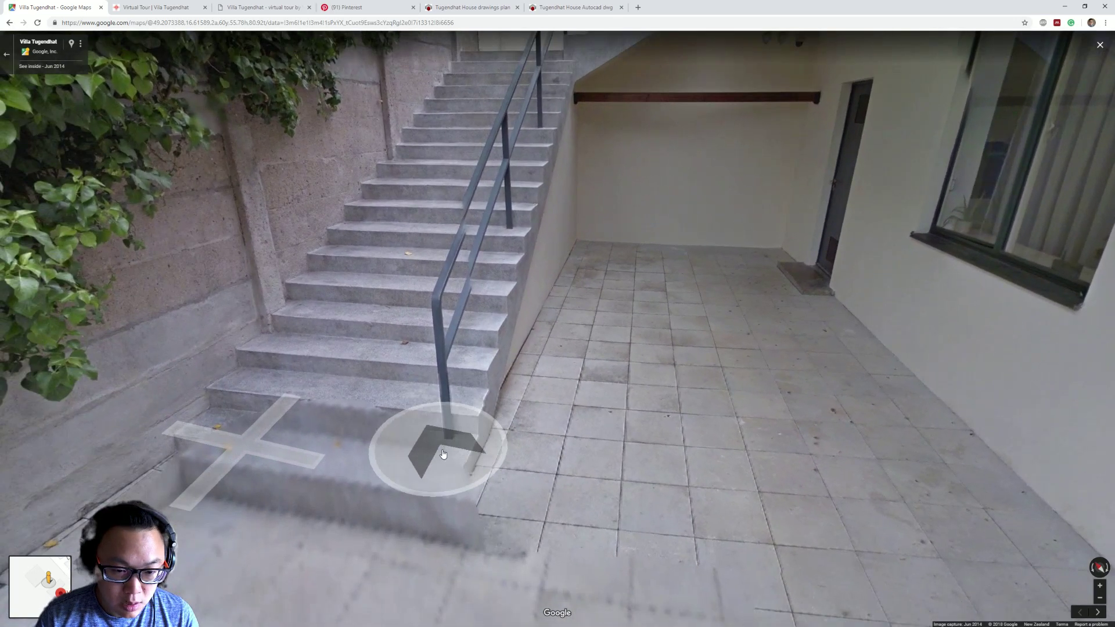
left_click_drag(454, 535, 598, 498)
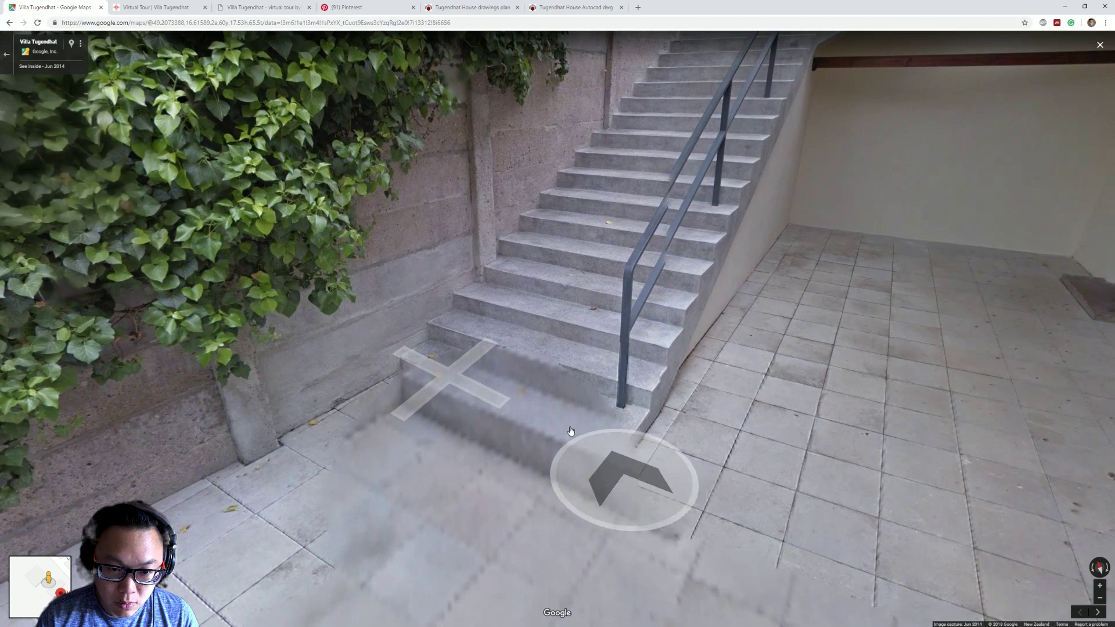
left_click_drag(501, 293, 360, 443)
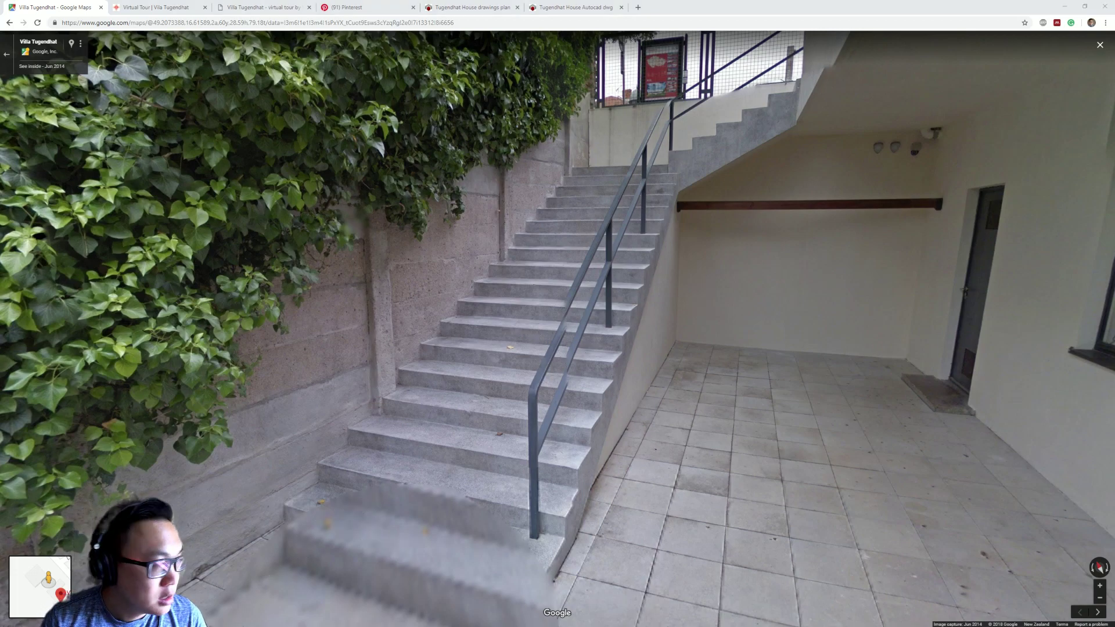
Switch back to ArchiCAD and set the side stair's lower flight to 19 steps, fixing that count in the stair editor.
key("alt+Tab")
key("F2")
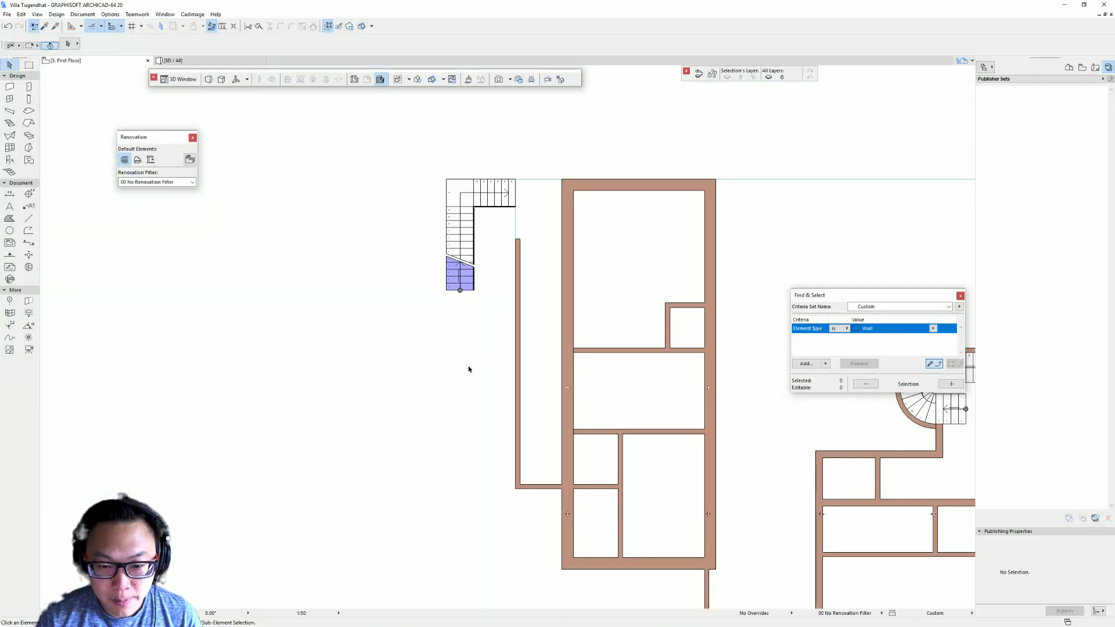
left_click(467, 236)
double_click(529, 230)
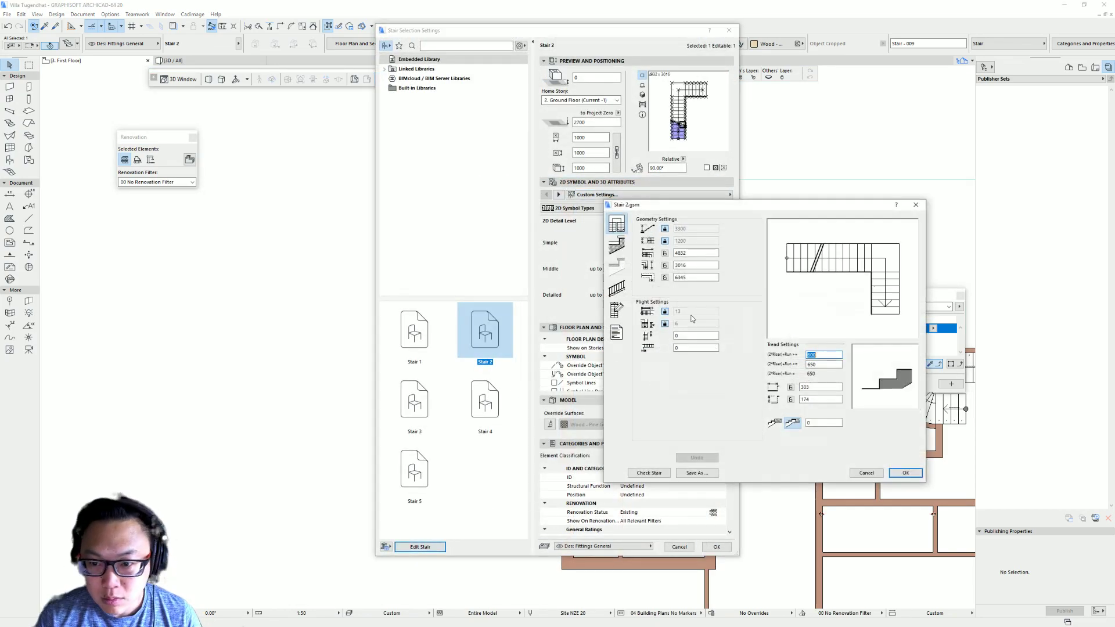
left_click(664, 313)
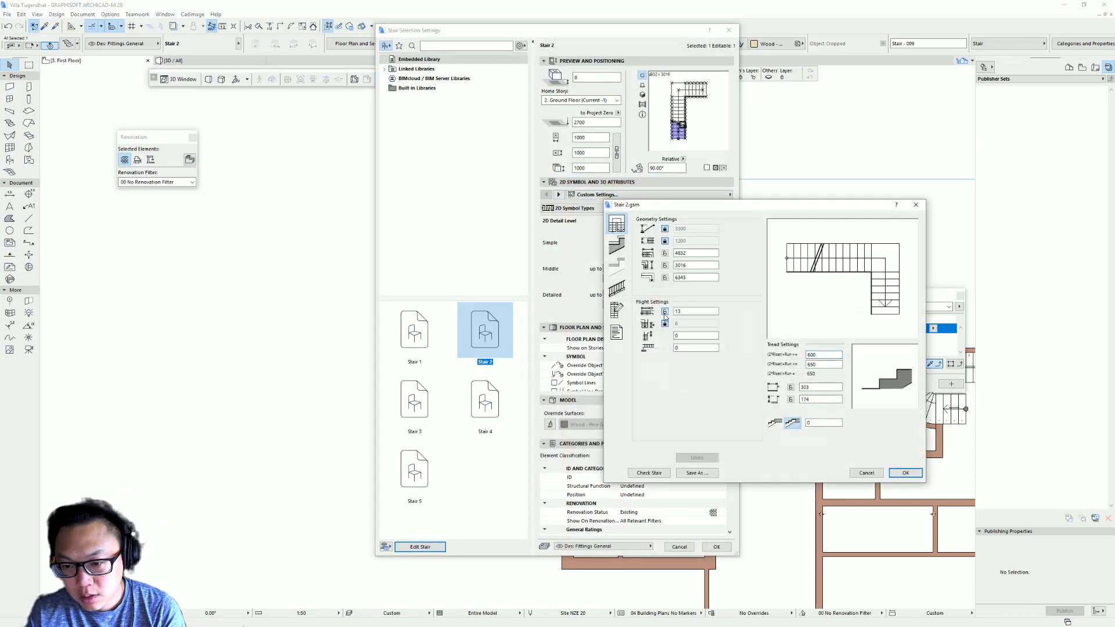
type("19")
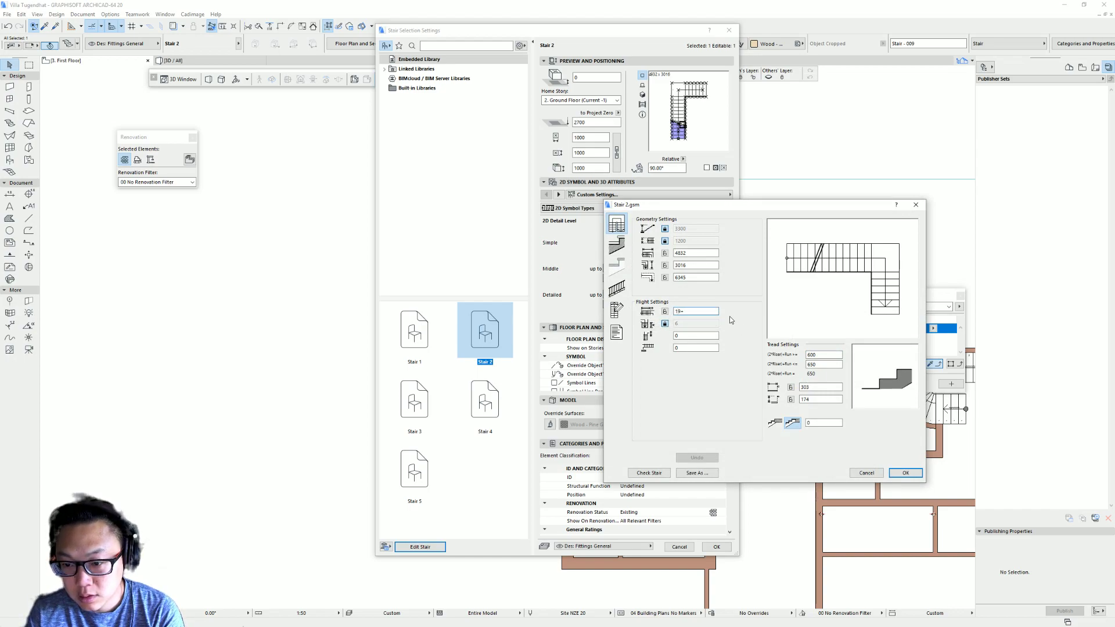
key("Tab")
left_click(665, 311)
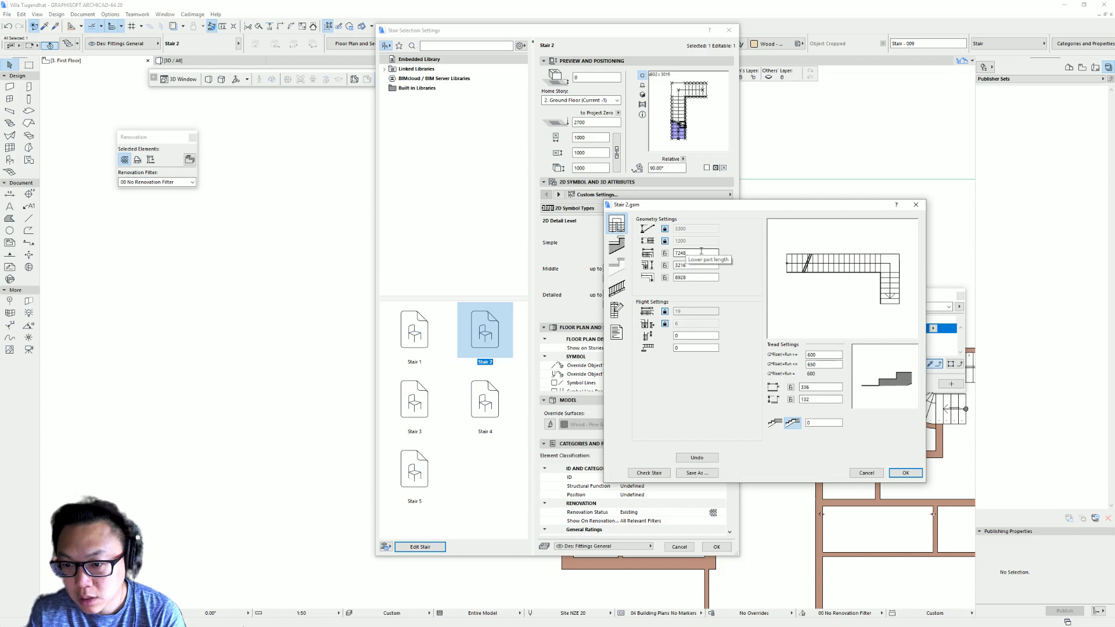
Try to set the side stair's tread depth to 300, and apply the stair's edited settings.
type("300")
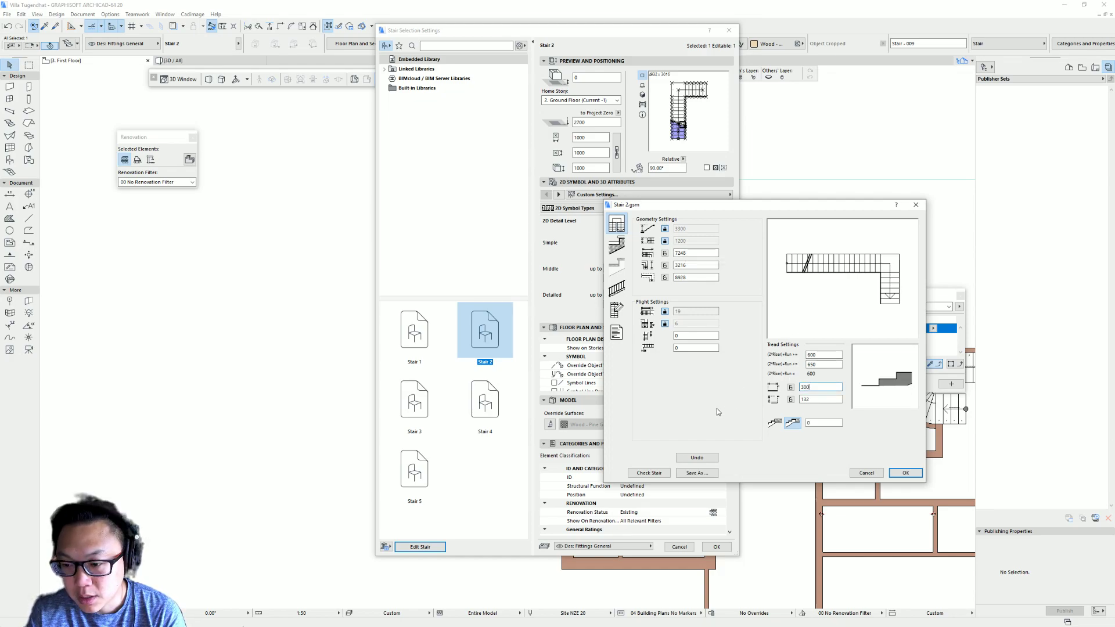
key("Tab")
left_click(612, 223)
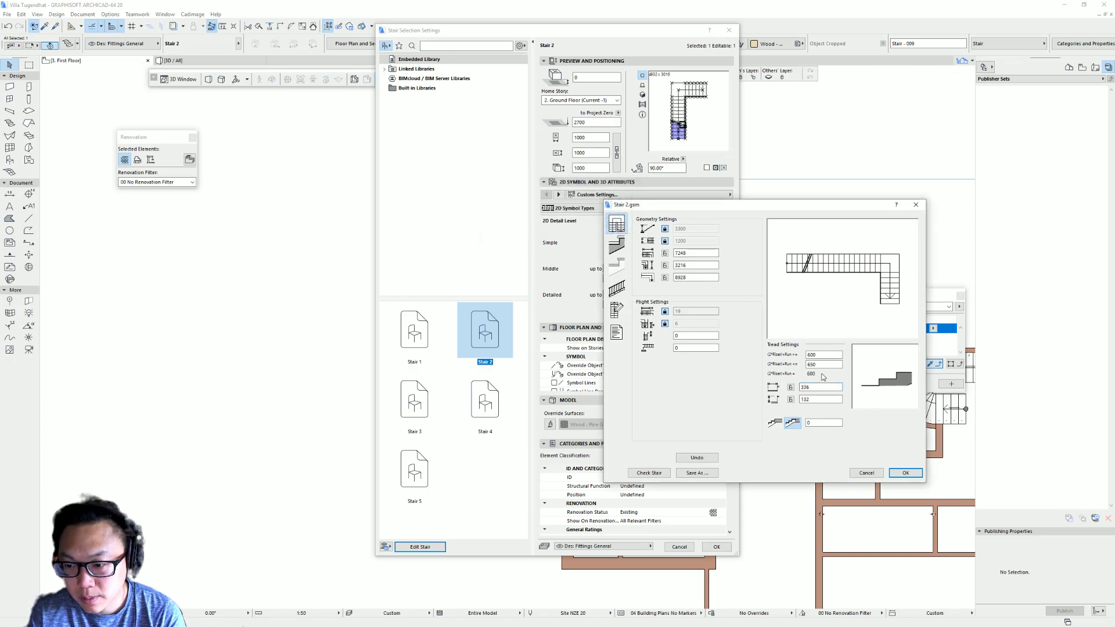
left_click(906, 472)
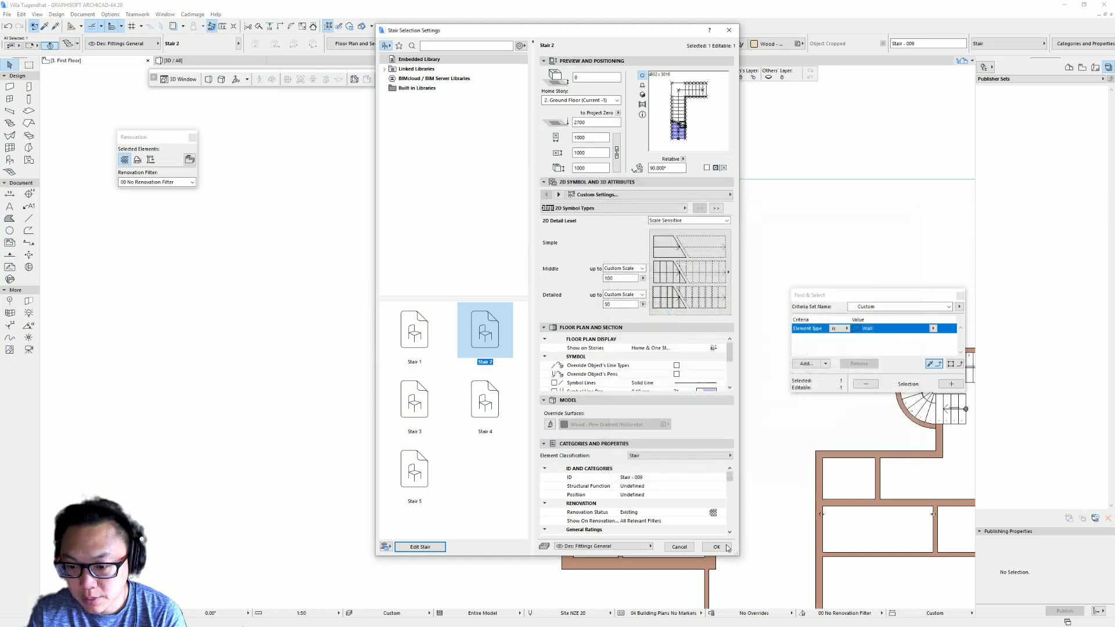
left_click(716, 546)
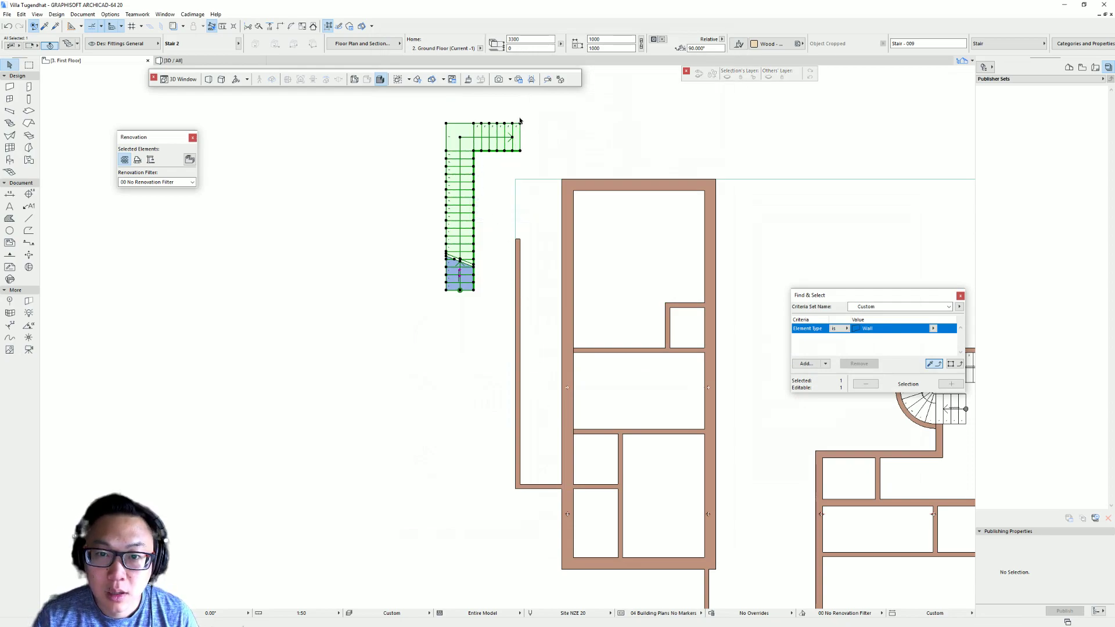
Move the lengthened side stair so the outer corner of its upper flight meets the terrace slab's corner.
key("ctrl+d")
left_click(521, 123)
left_click(516, 176)
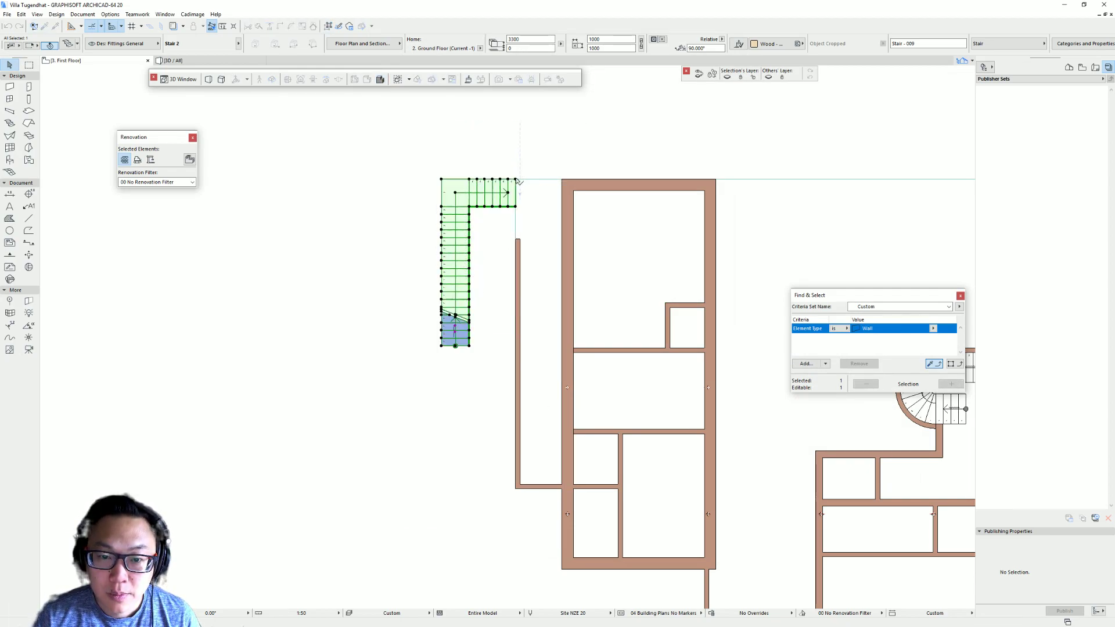
key("Escape")
scroll(523, 261, "up", 3)
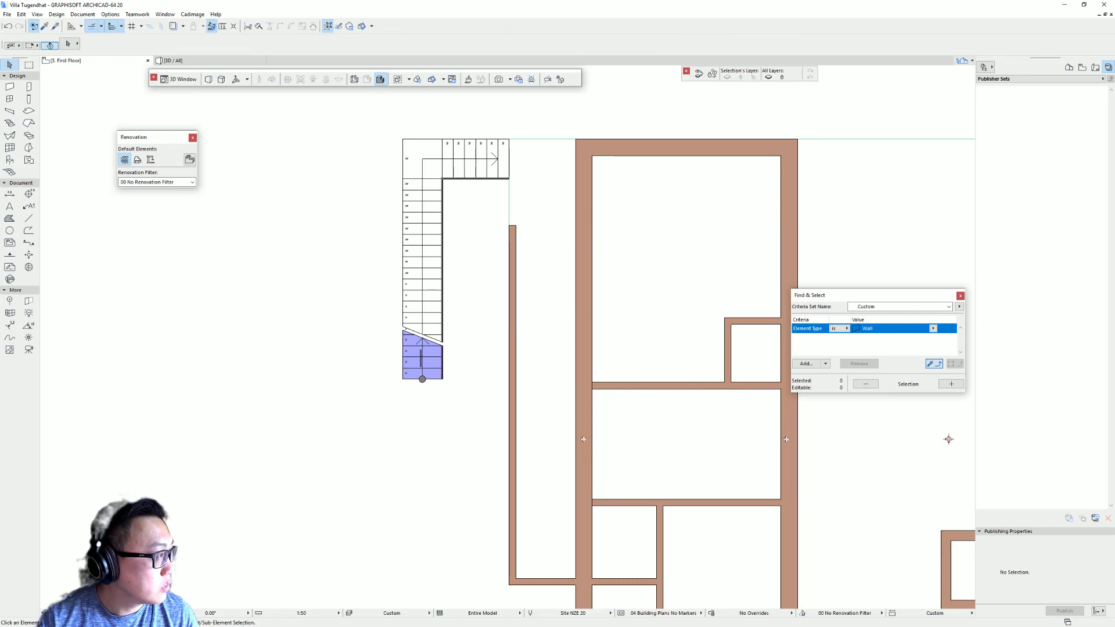
Switch to the browser's Tugendhat House drawings, examine the side stair in plan, and return to ArchiCAD.
key("alt+Tab")
left_click(439, 6)
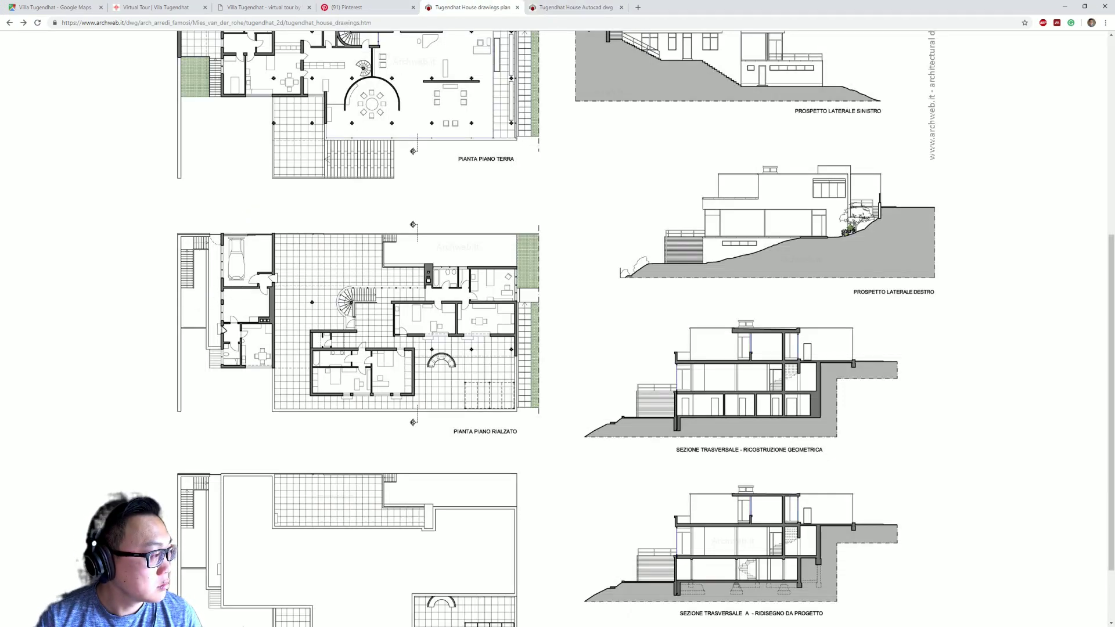
key("alt+Tab")
key("alt+Tab")
key("alt+Tab")
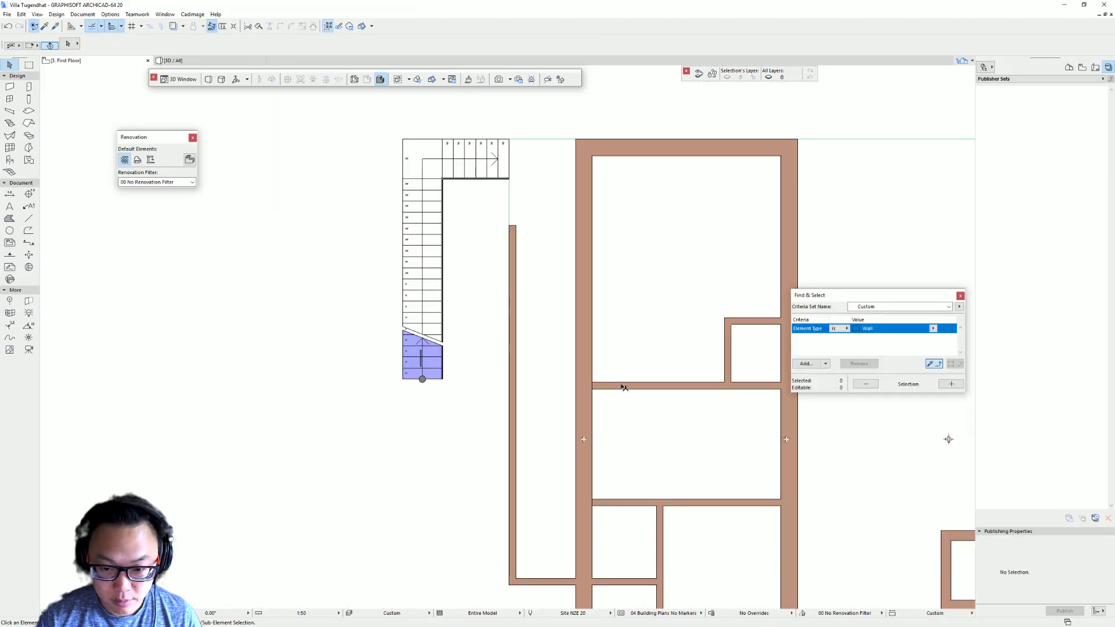
scroll(482, 371, "down", 2)
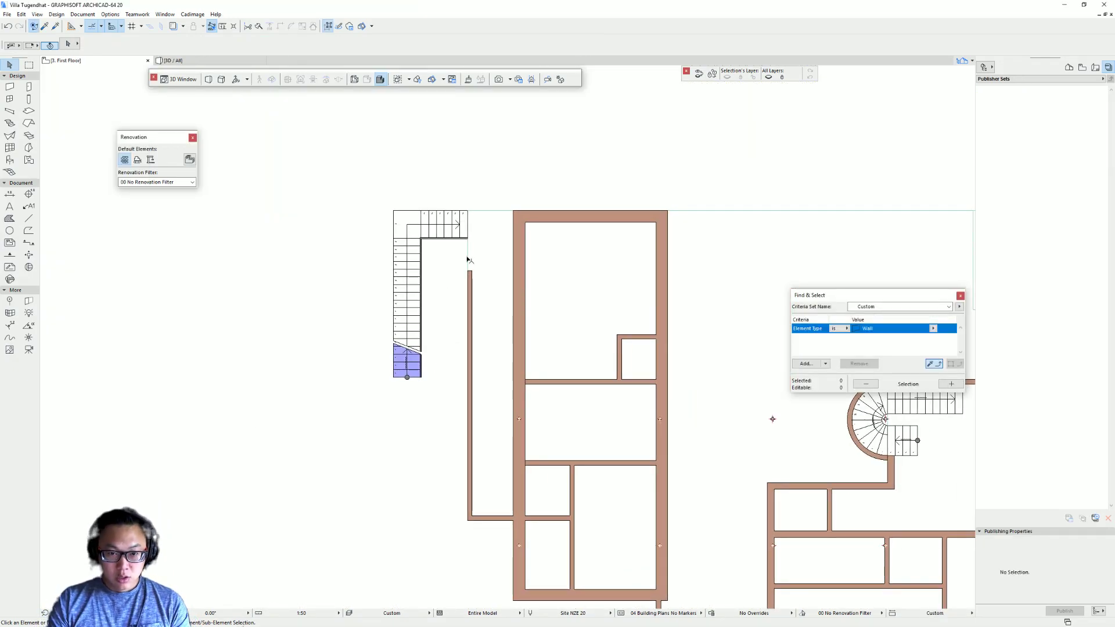
scroll(428, 256, "up", 4)
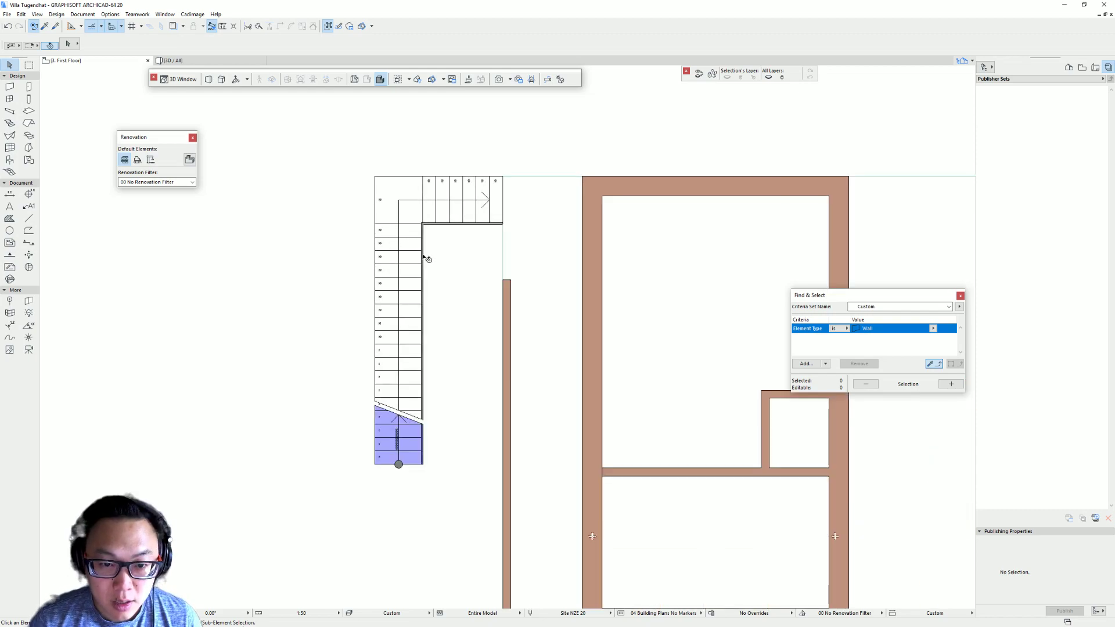
left_click(492, 244)
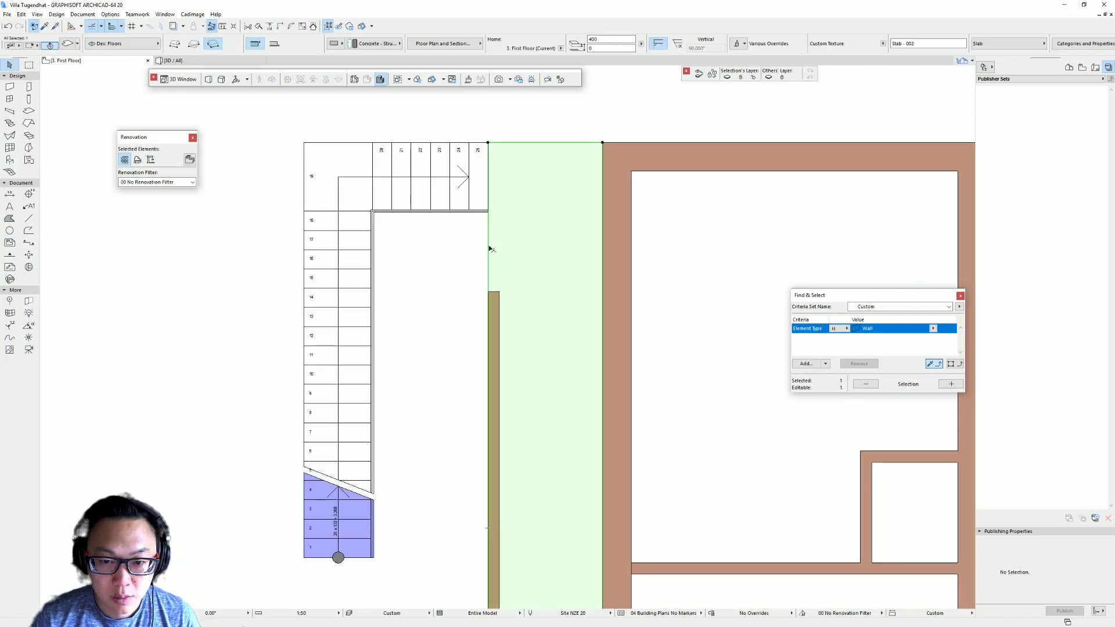
left_click(488, 242)
scroll(491, 243, "down", 3)
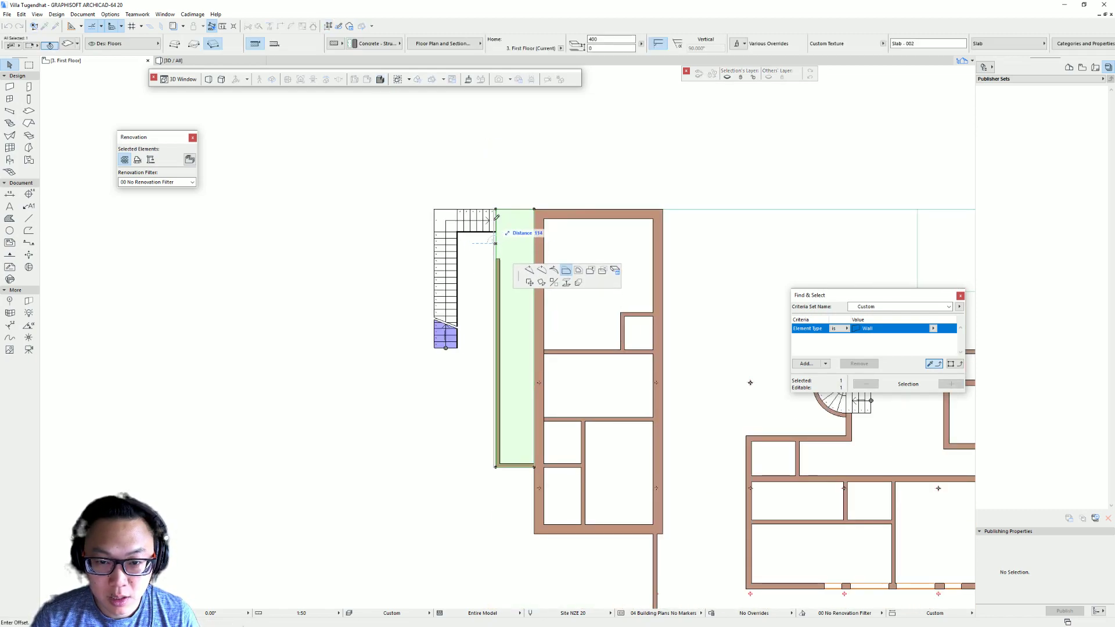
key("Escape")
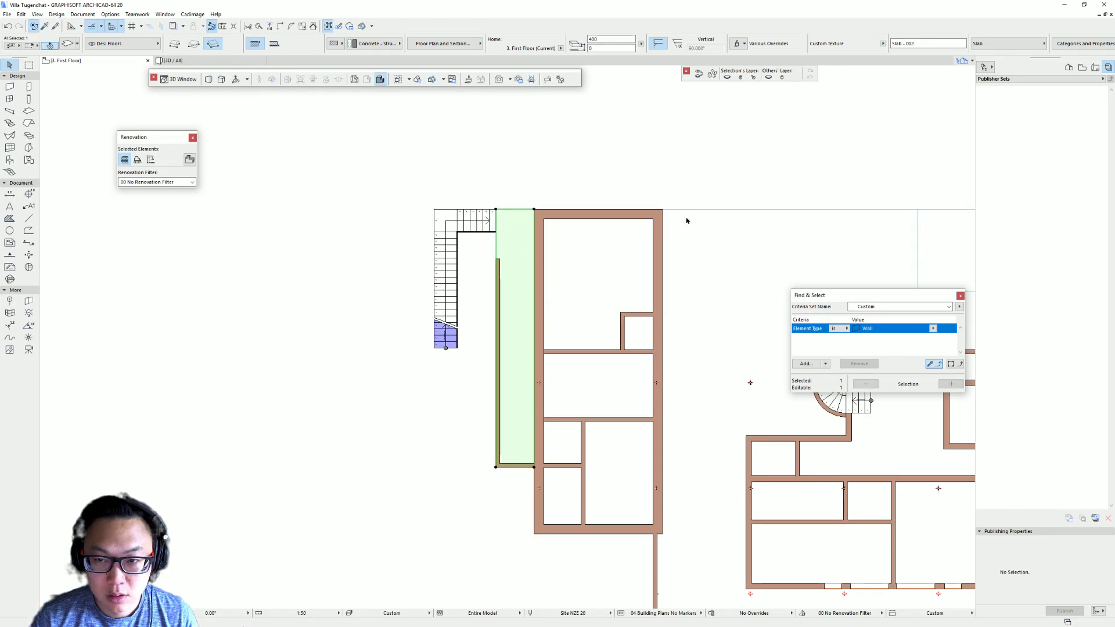
Show the Ground Floor story as the trace reference under the First Floor plan.
left_click(1069, 68)
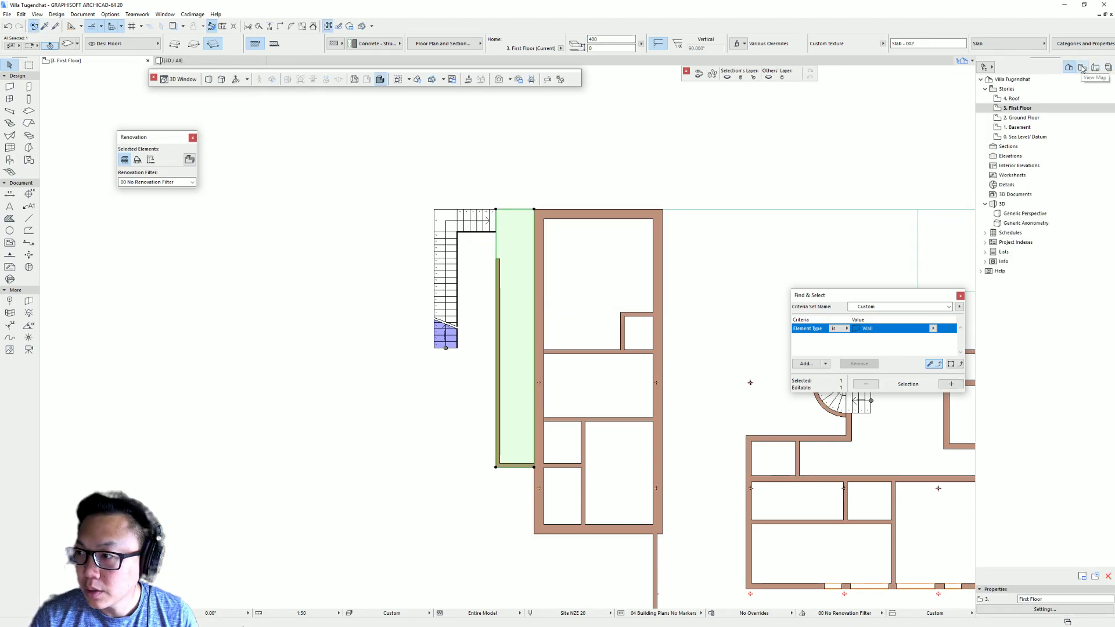
right_click(1014, 119)
left_click(1068, 175)
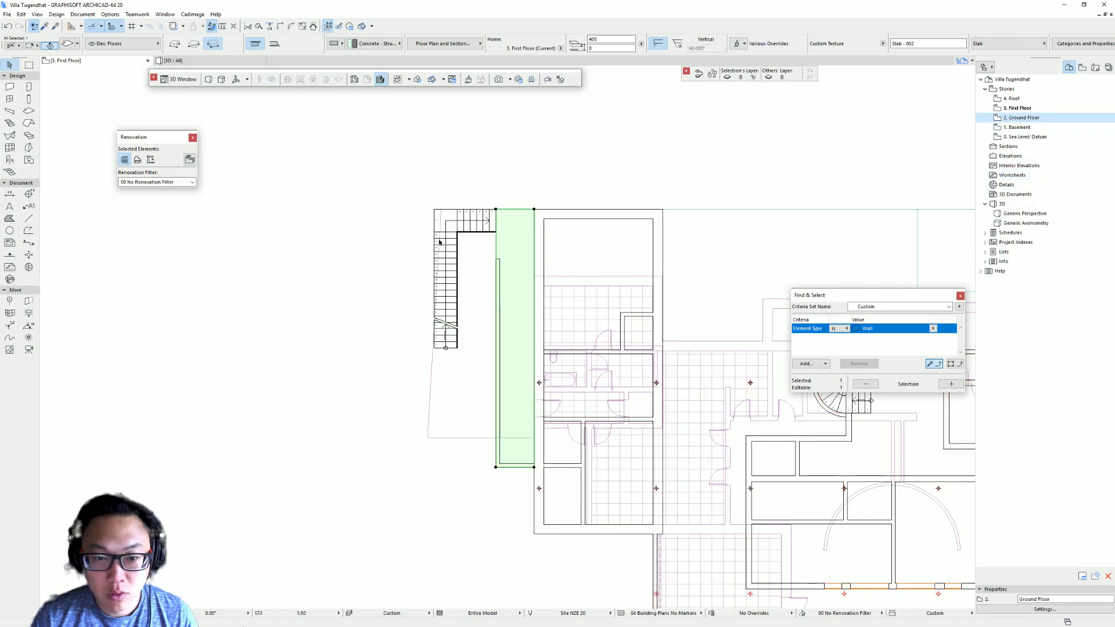
Move the side stair towards the house so its outer landing corner meets the traced ground floor slab's corner.
scroll(450, 233, "up", 2)
middle_click_drag(456, 228, 409, 205)
left_click(454, 214)
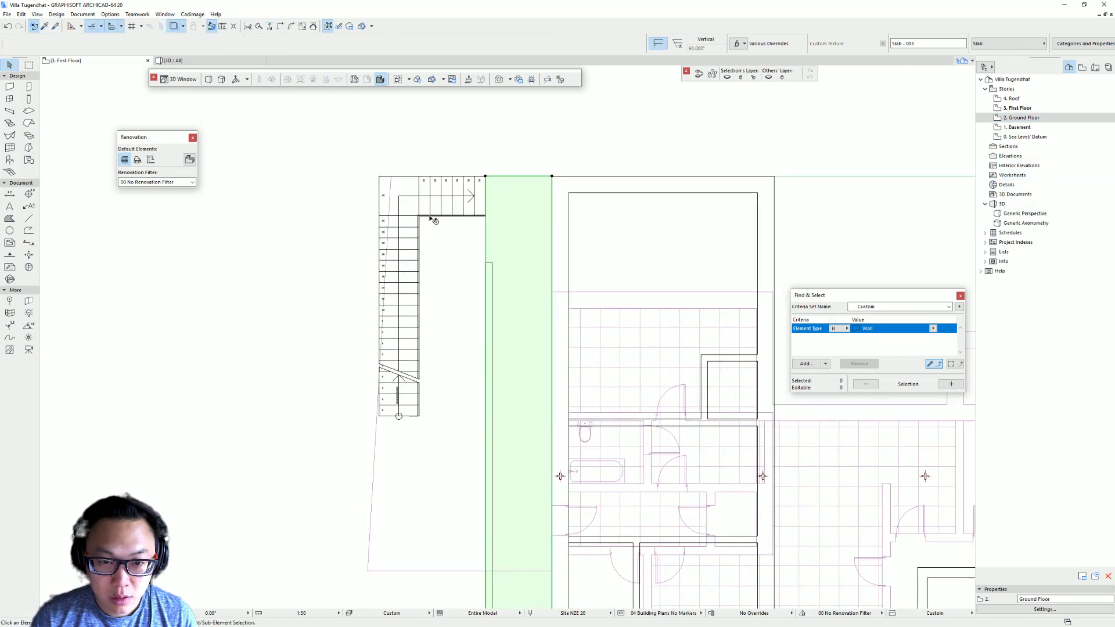
left_click_drag(379, 176, 394, 179)
left_click(488, 260)
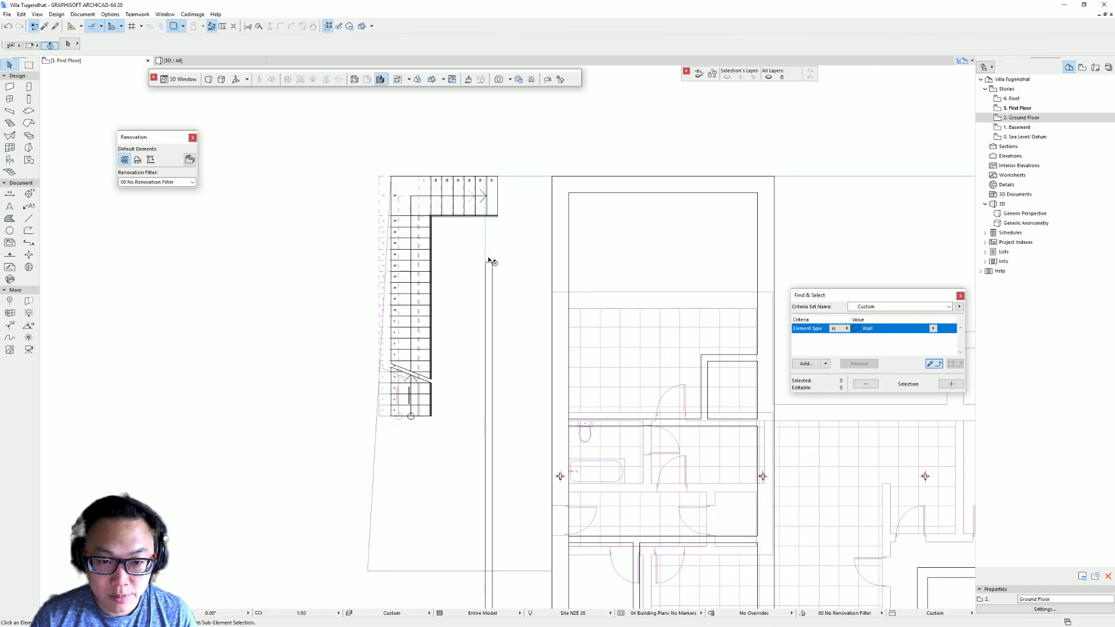
middle_click_drag(468, 239, 463, 207)
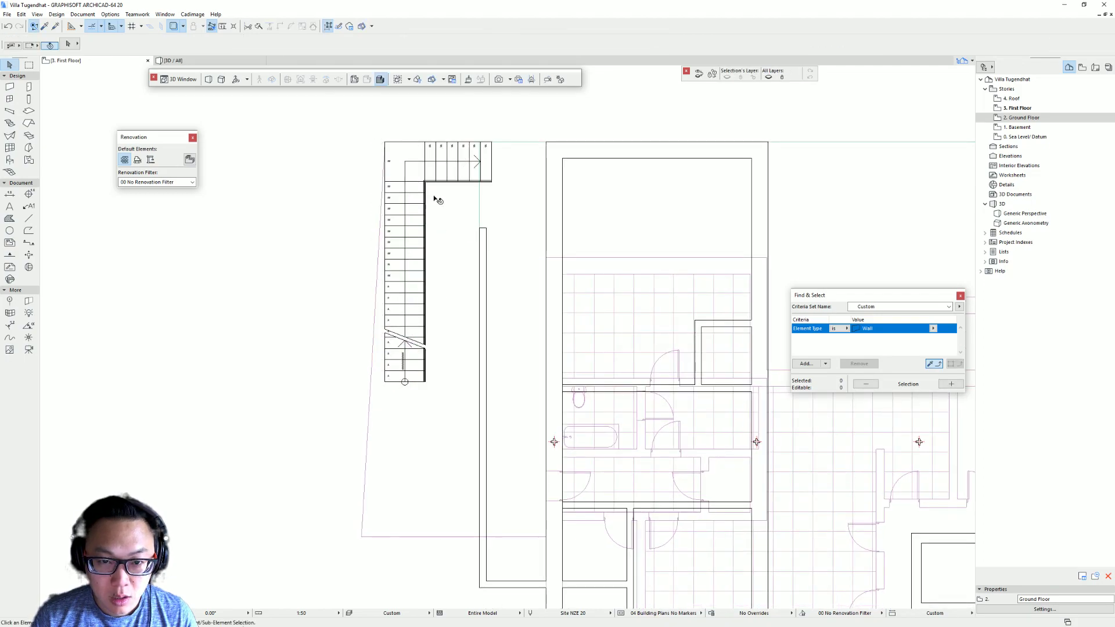
left_click(480, 191)
left_click(480, 190)
key("Escape")
Set the side stair's top tread below the floor level and apply the stair settings.
left_click(469, 177)
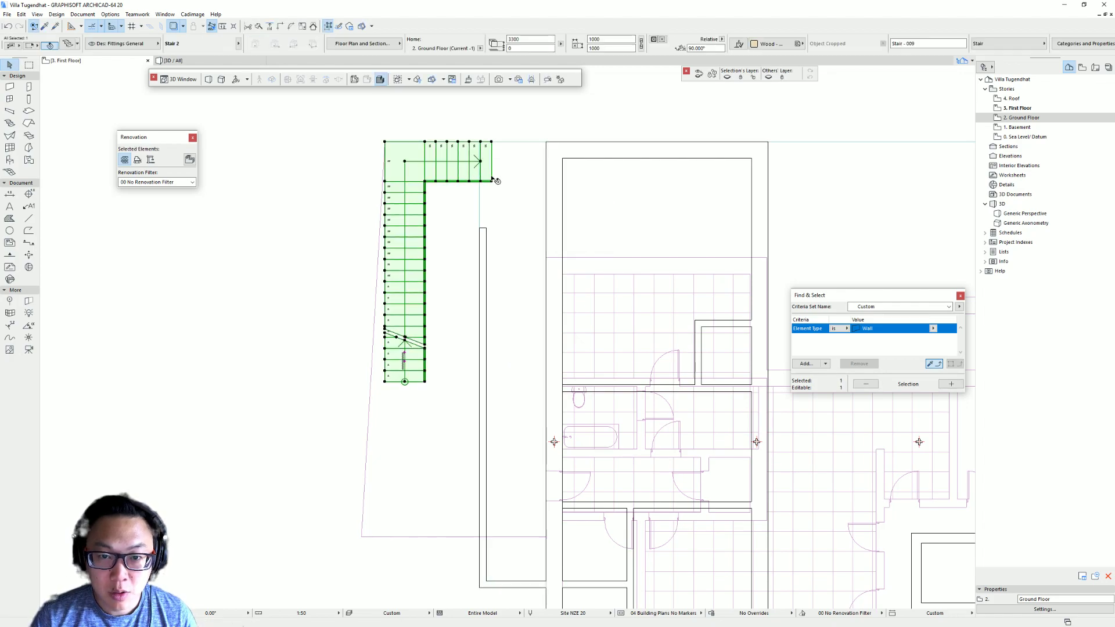
double_click(490, 180)
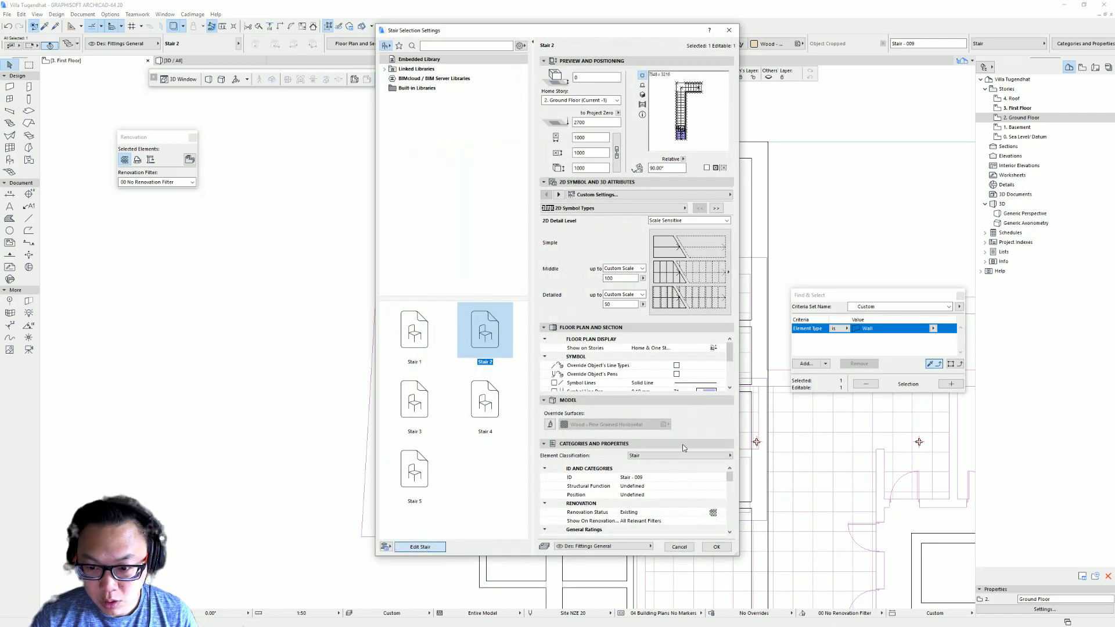
left_click(775, 422)
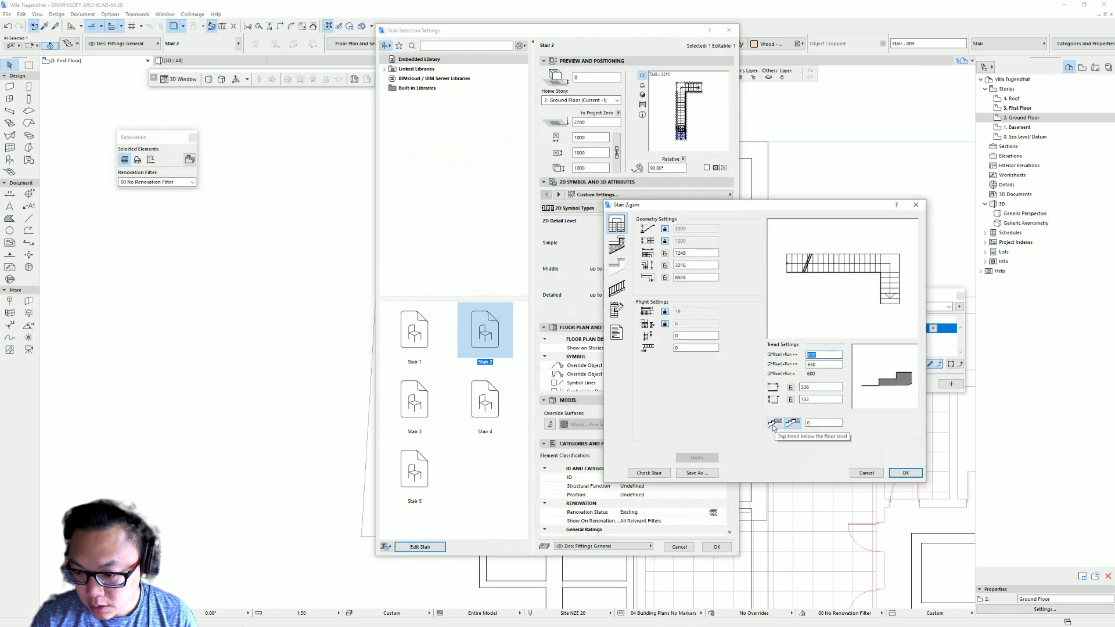
left_click(903, 473)
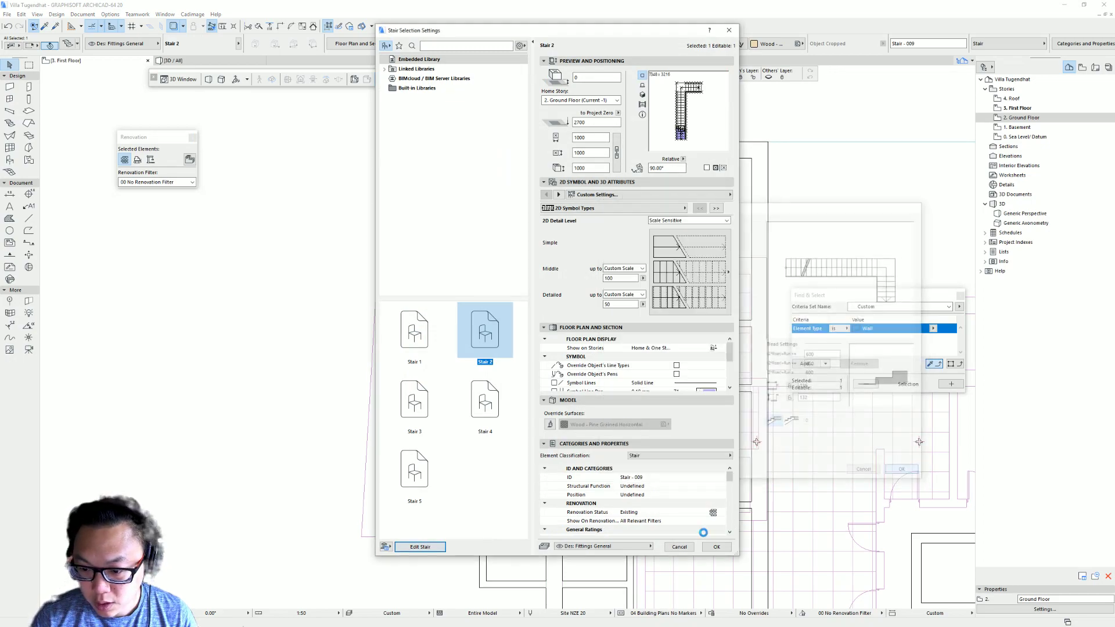
left_click(718, 547)
Move the side stair so the end of its upper flight meets the terrace slab's edge.
left_click(488, 176)
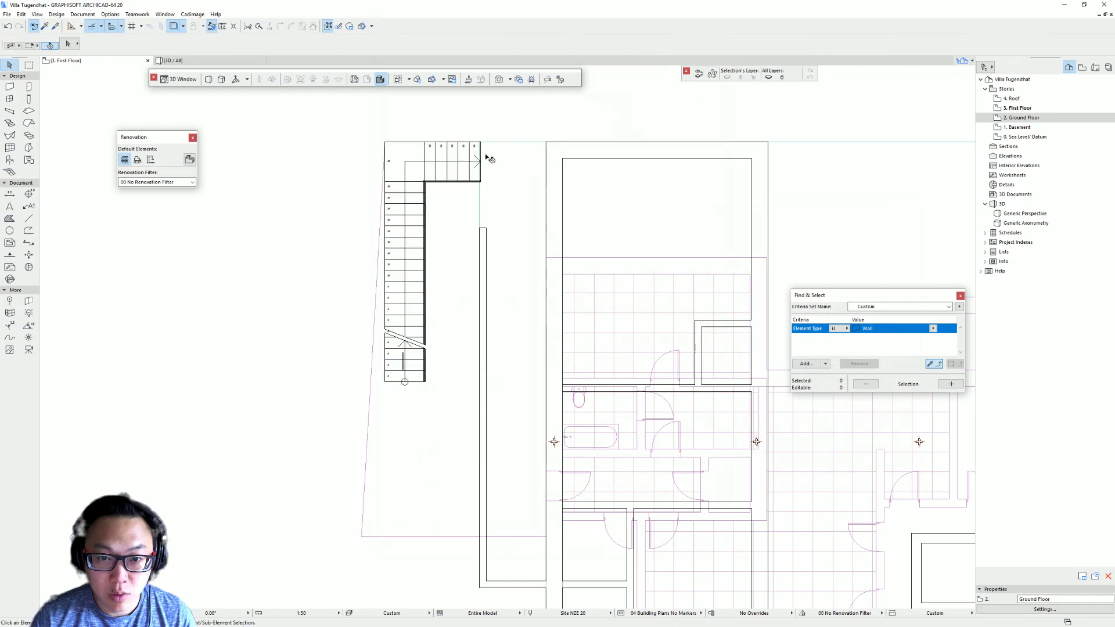
scroll(490, 169, "up", 3)
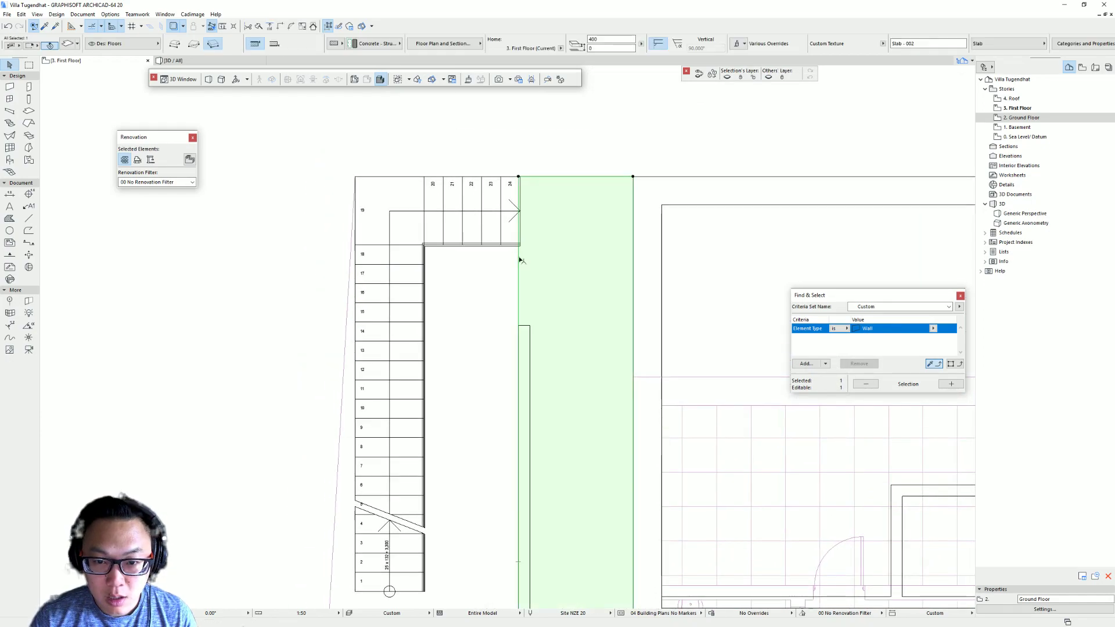
left_click(500, 220)
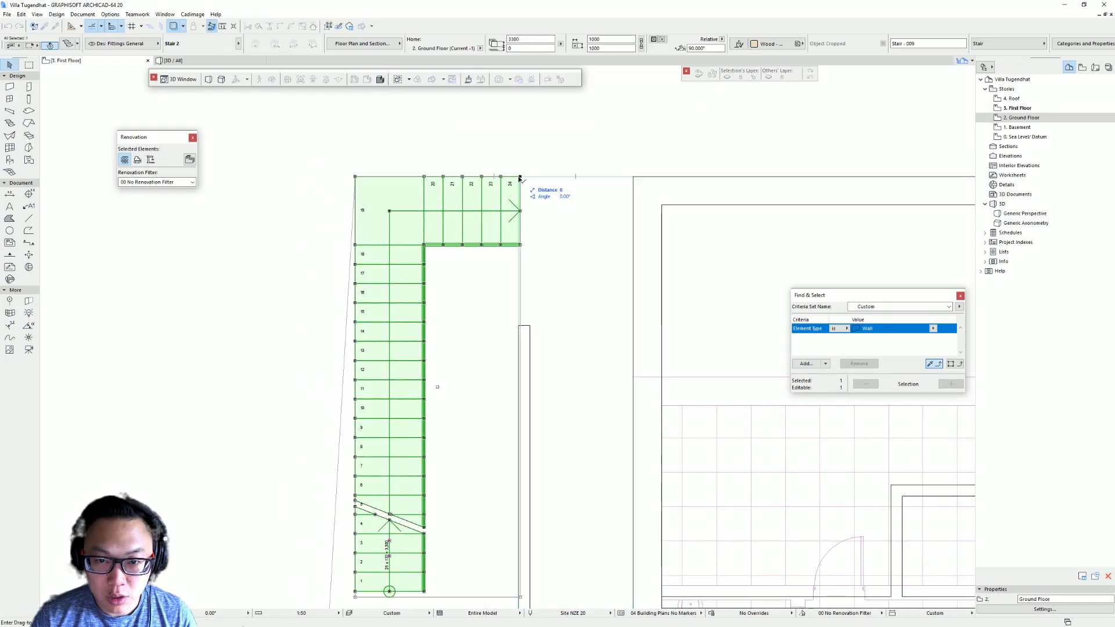
Stretch the end of the long First Floor wall to the inner edge of the stair's upper flight.
left_click(543, 259)
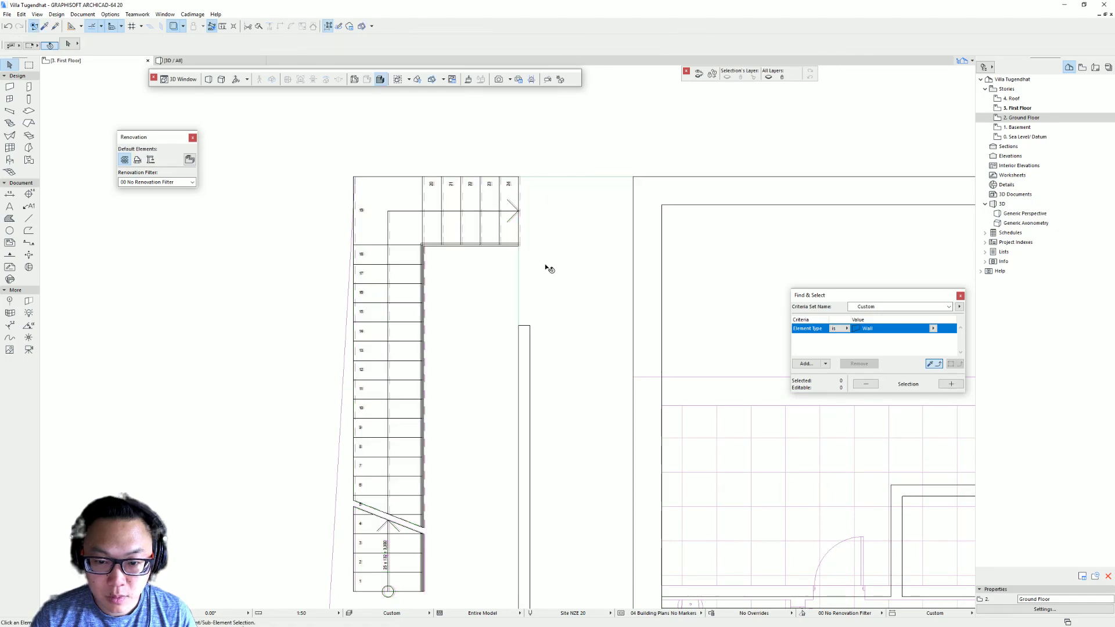
scroll(549, 267, "down", 2)
left_click(530, 305)
left_click(527, 302)
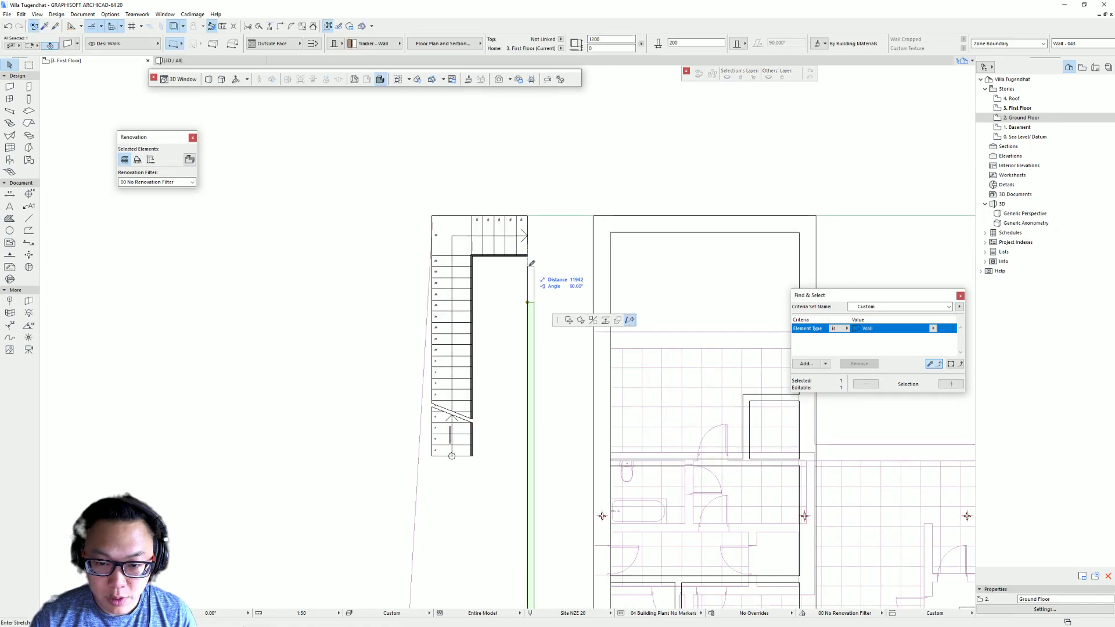
left_click(528, 256)
key("Escape")
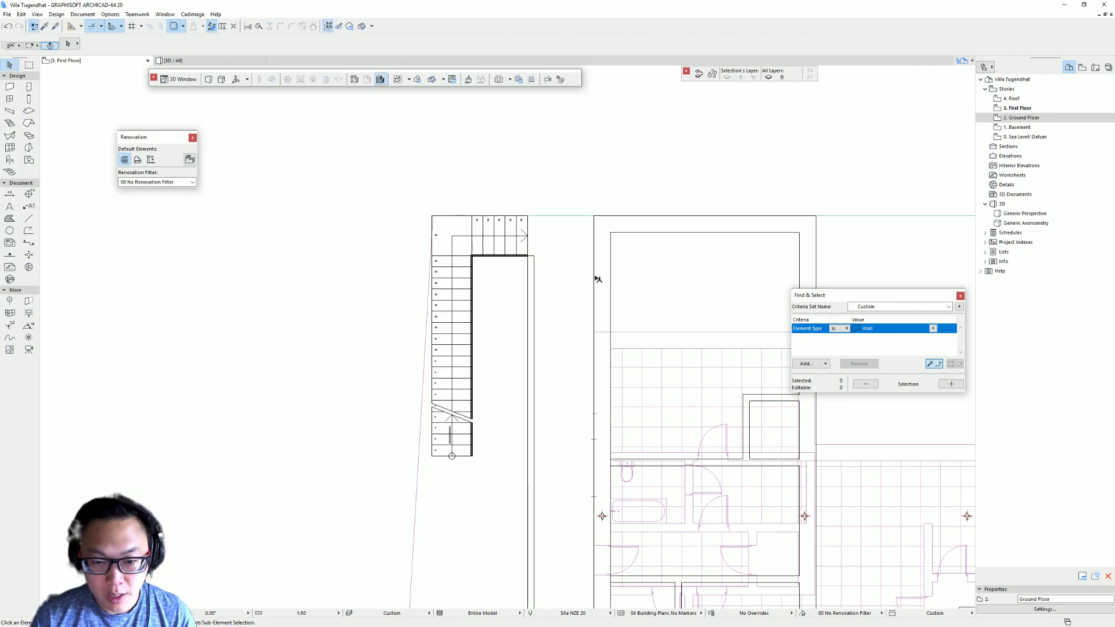
Check the outdoor stair and adjoining wall in 3D, and open the Ground Floor plan.
key("F3")
middle_click_drag(535, 394, 654, 526, "shift")
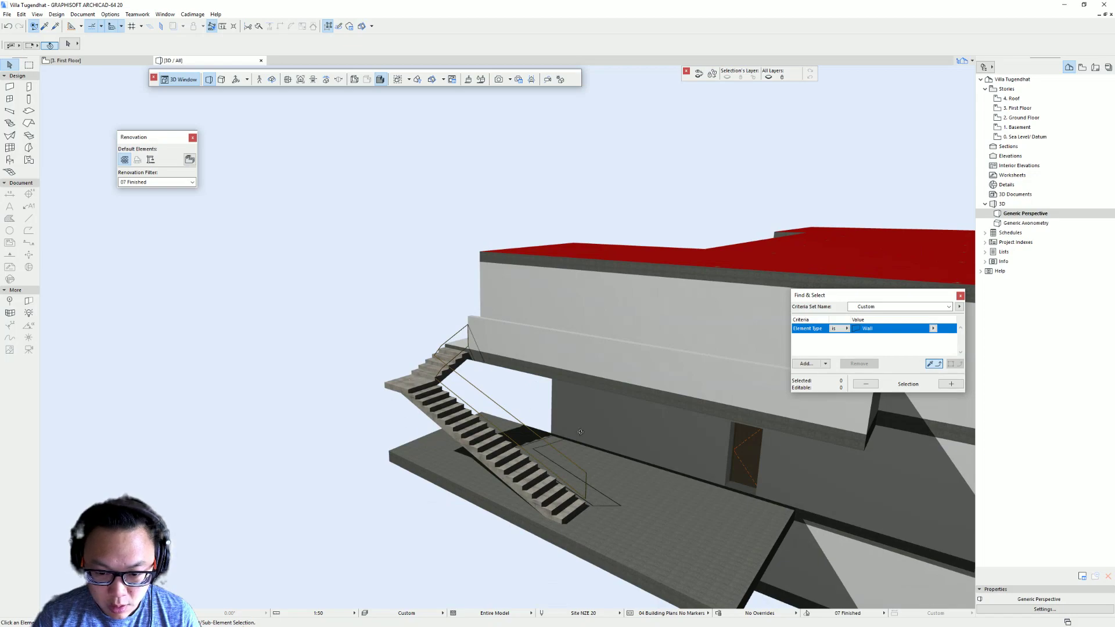
middle_click_drag(581, 432, 553, 405, "shift")
key("F2")
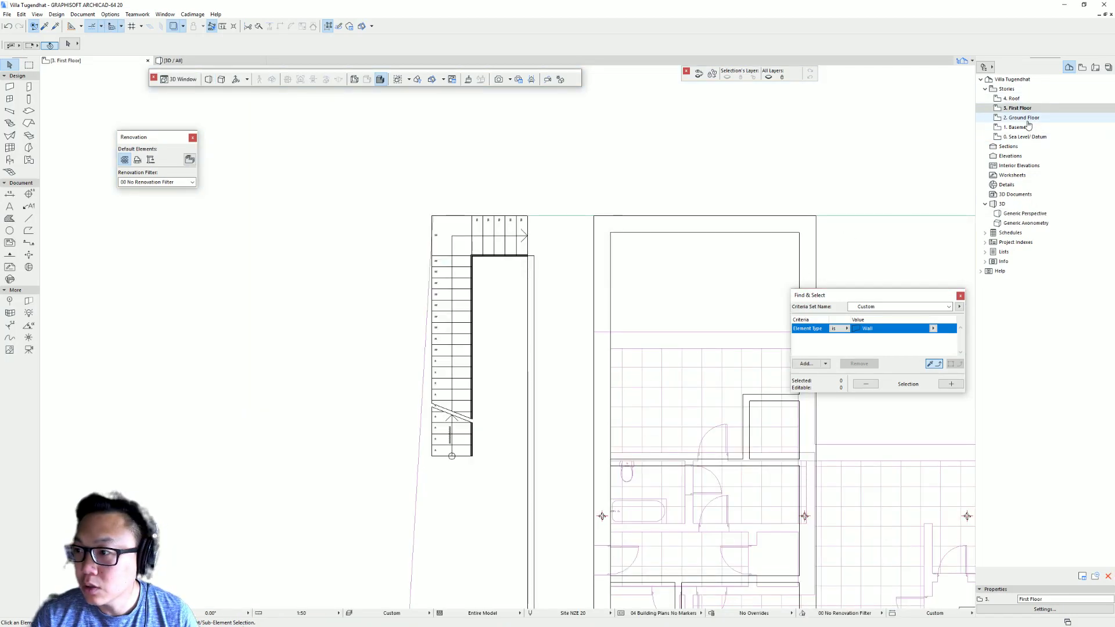
double_click(1024, 118)
middle_click_drag(556, 336, 483, 254)
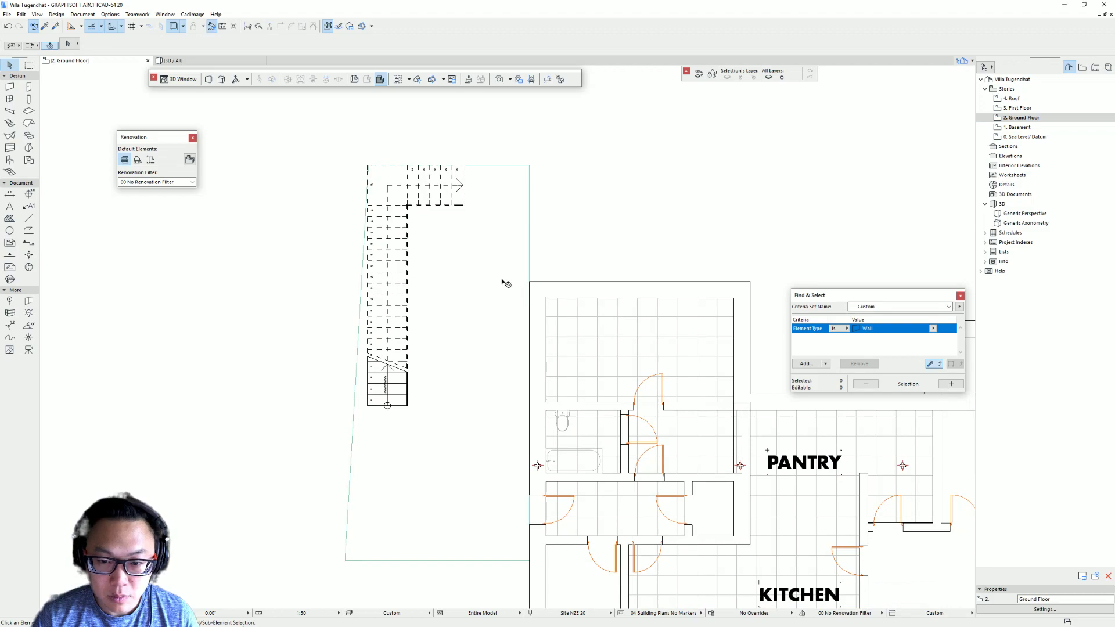
left_click(592, 411, "alt")
scroll(397, 410, "up", 6)
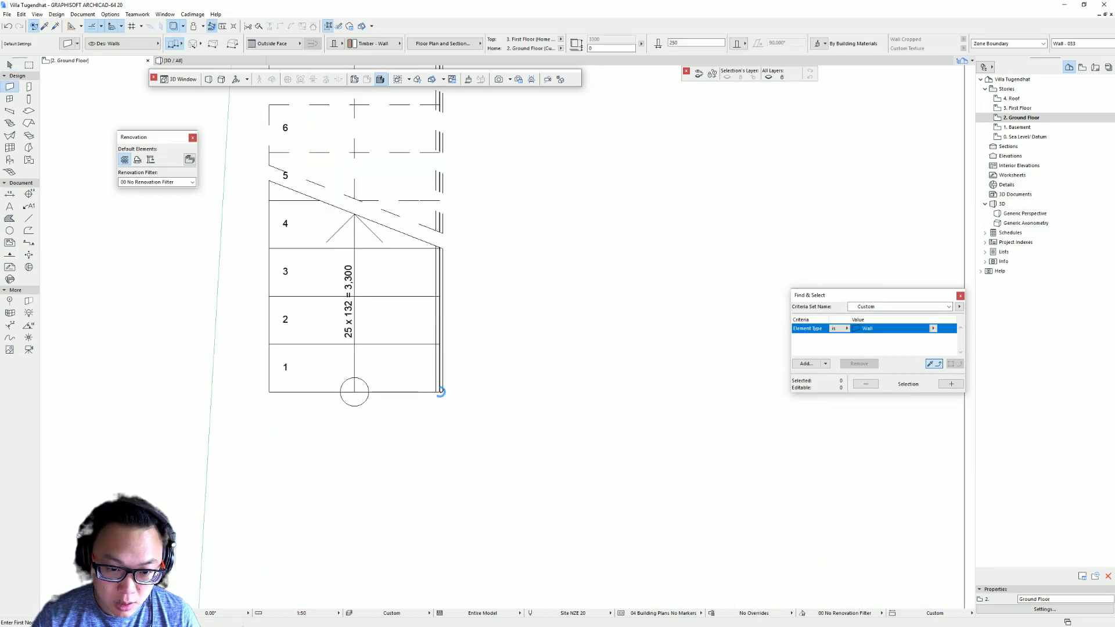
key("Escape")
left_click(432, 391)
key("Escape")
left_click(9, 87)
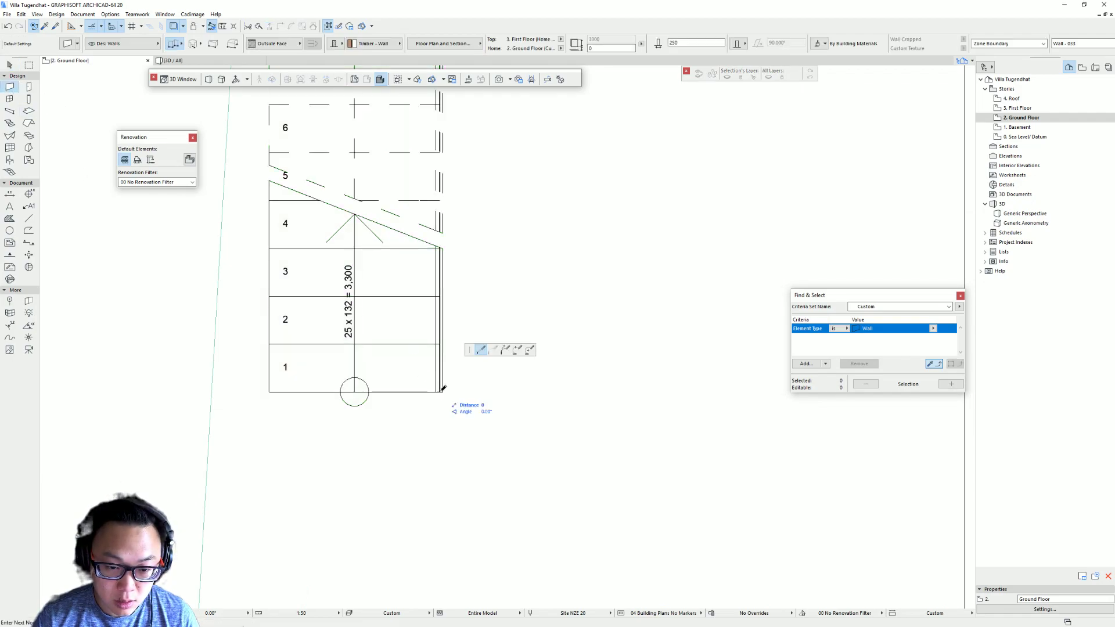
scroll(450, 422, "down", 4)
key("Escape")
left_click(469, 169)
scroll(514, 165, "up", 3)
key("Escape")
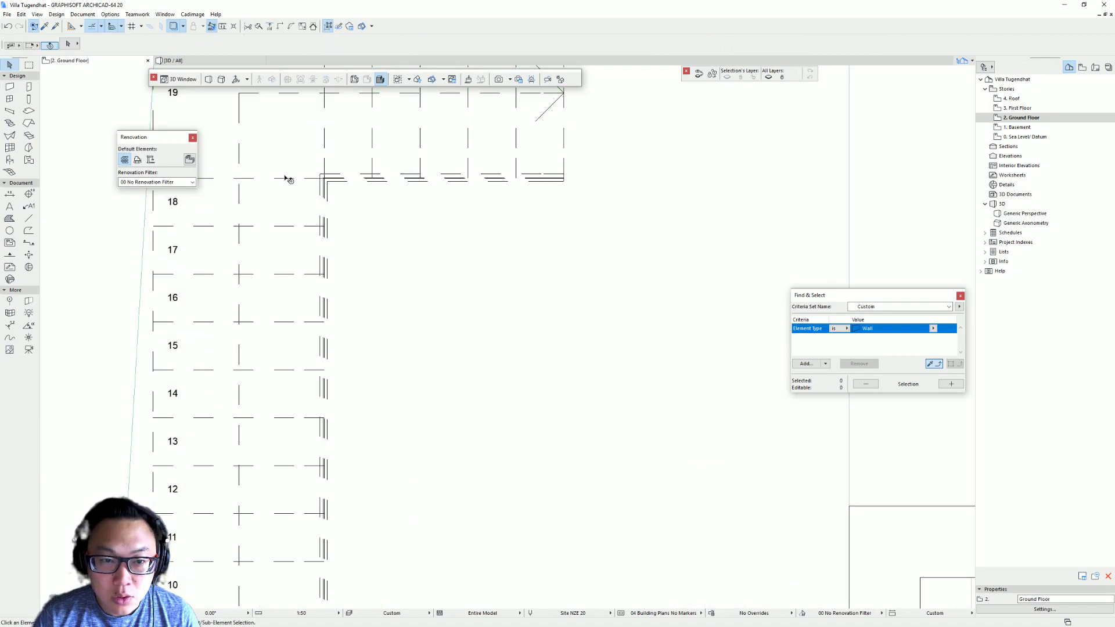
Remove the simple wireframe railing from the inner side of the outdoor stair.
scroll(398, 189, "up", 3)
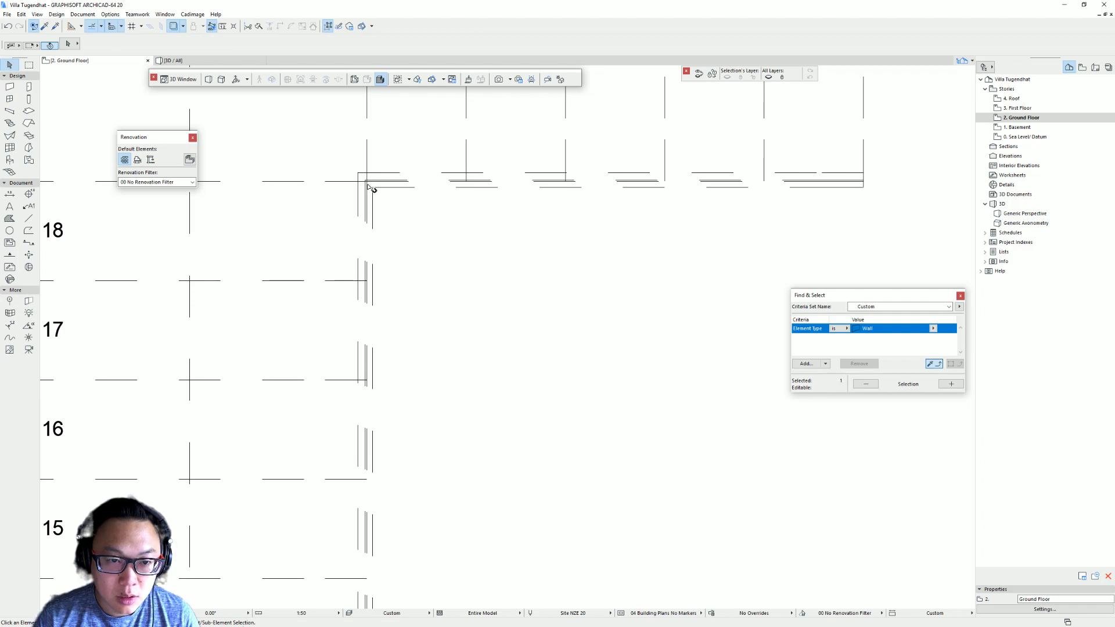
left_click(368, 186)
scroll(367, 187, "up", 3)
scroll(490, 177, "down", 5)
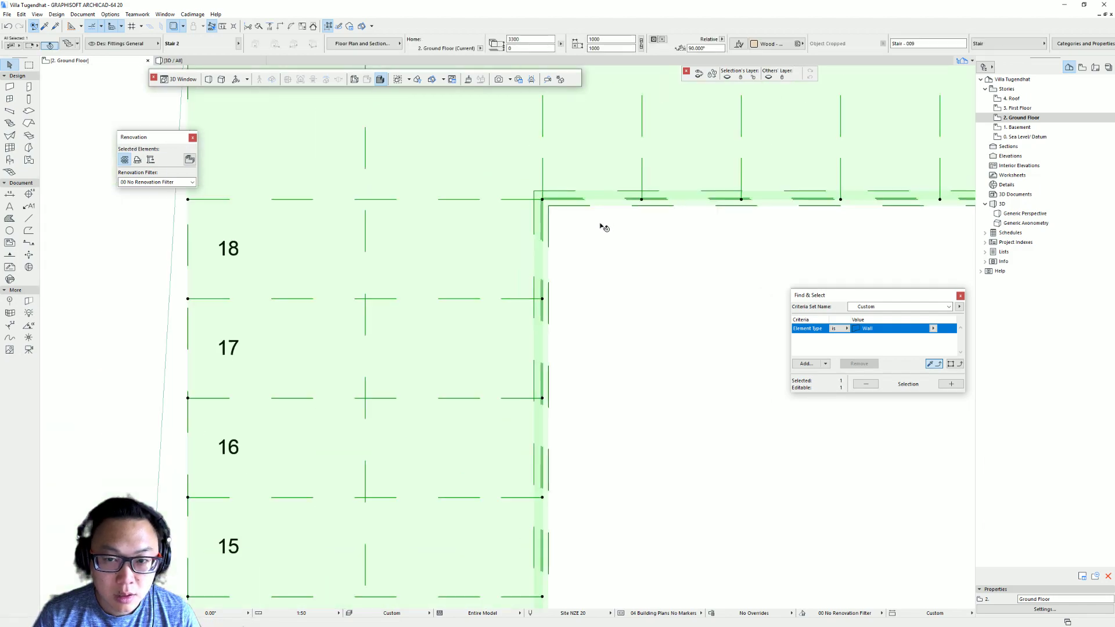
scroll(484, 261, "down", 4)
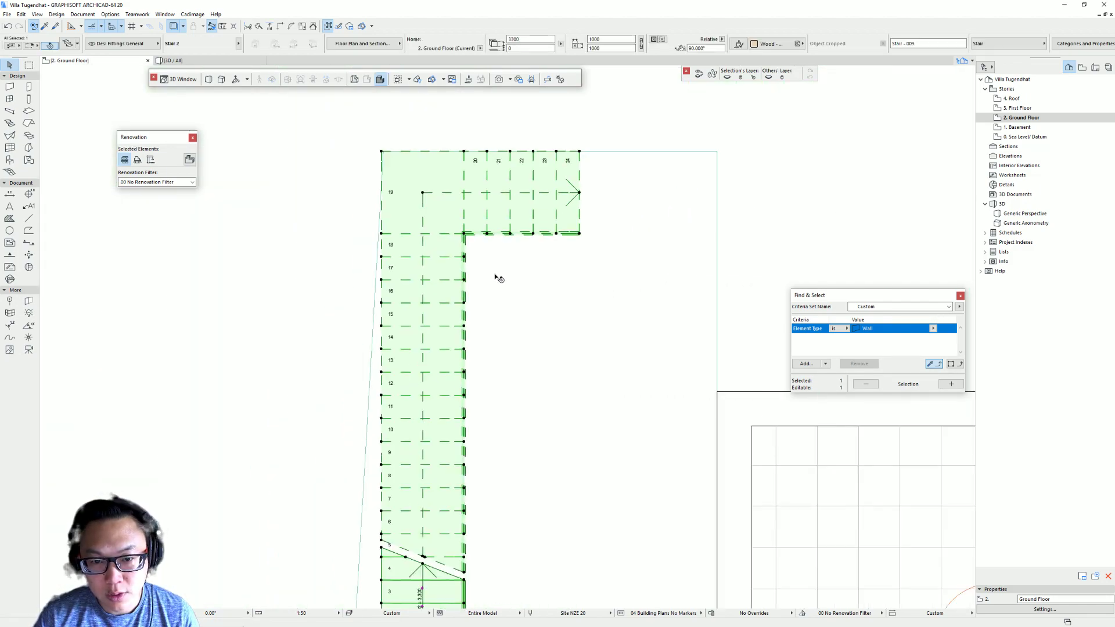
middle_click_drag(523, 278, 449, 204)
key("ctrl+t")
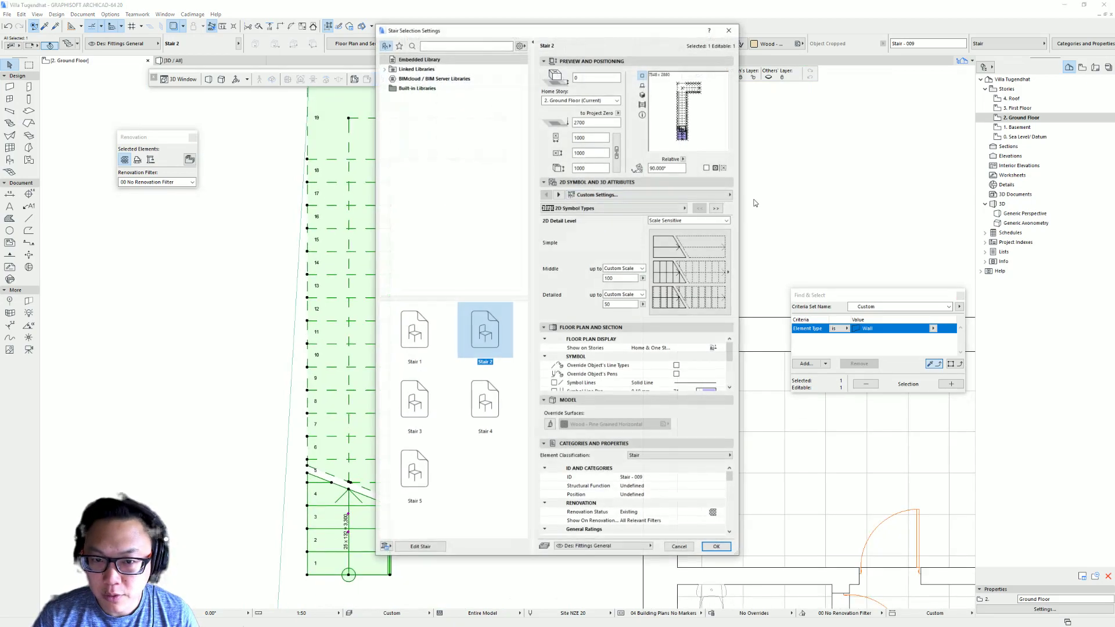
left_click(409, 548)
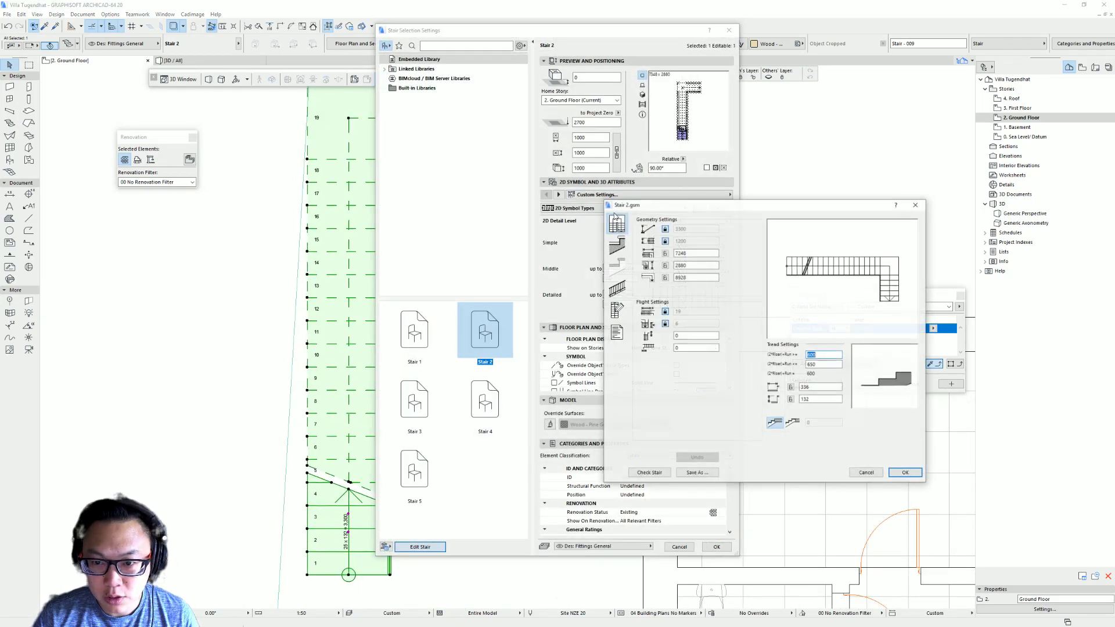
left_click(619, 290)
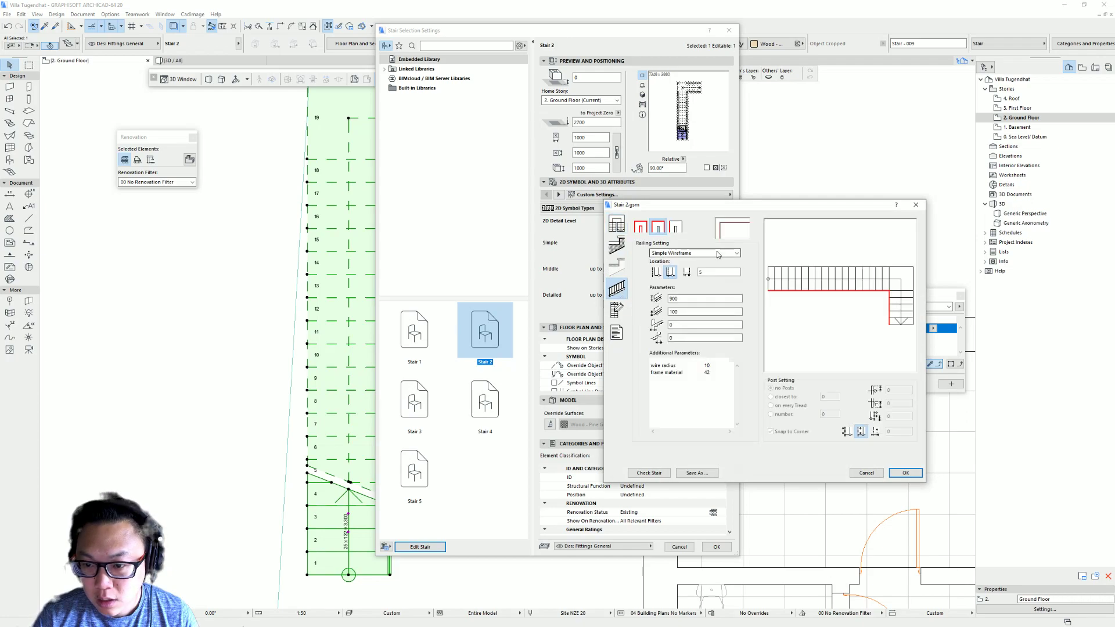
left_click(692, 253)
left_click(670, 261)
left_click(905, 473)
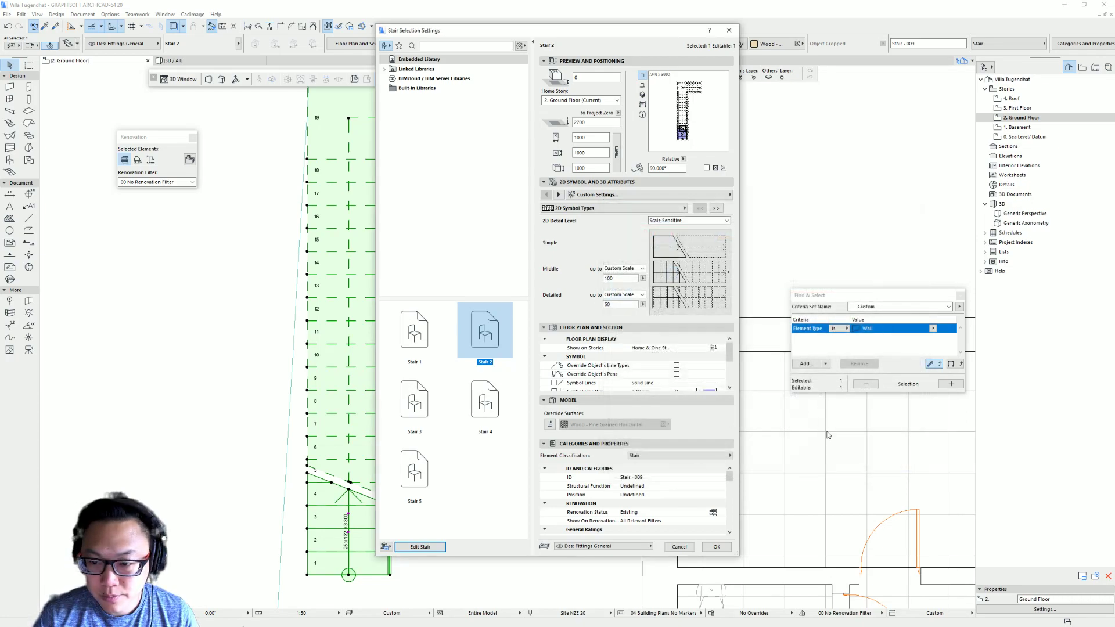
left_click(717, 547)
key("Escape")
Draw chained 250 mm timber walls from the stair's foot along its inner edge, across to the slab edge and down to the building corner.
scroll(587, 381, "down", 5)
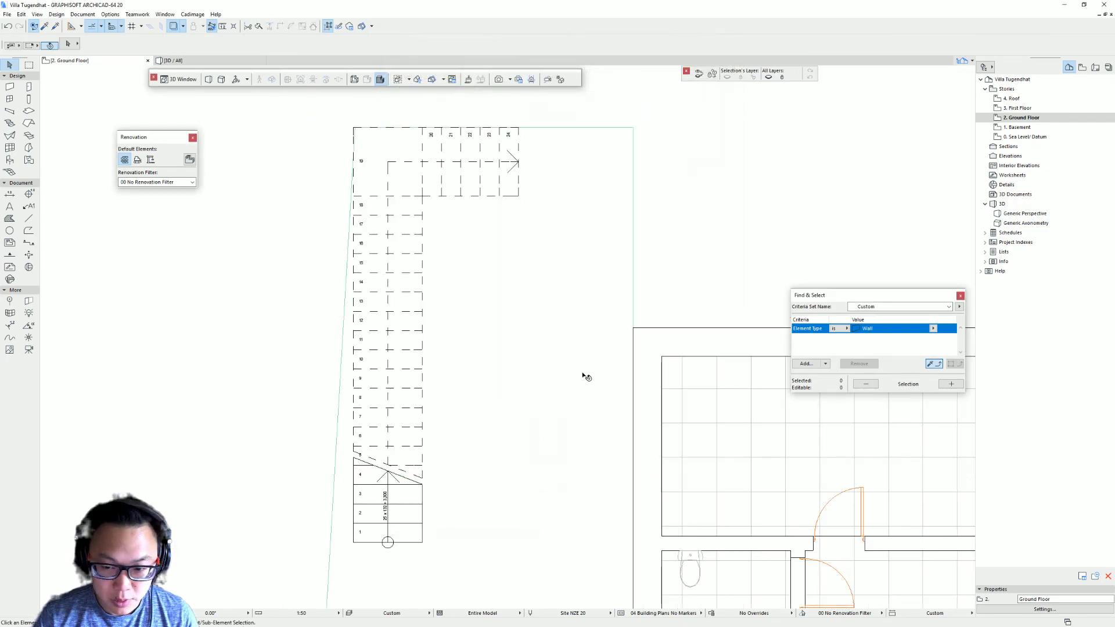
middle_click_drag(666, 456, 610, 299)
left_click(616, 296, "alt")
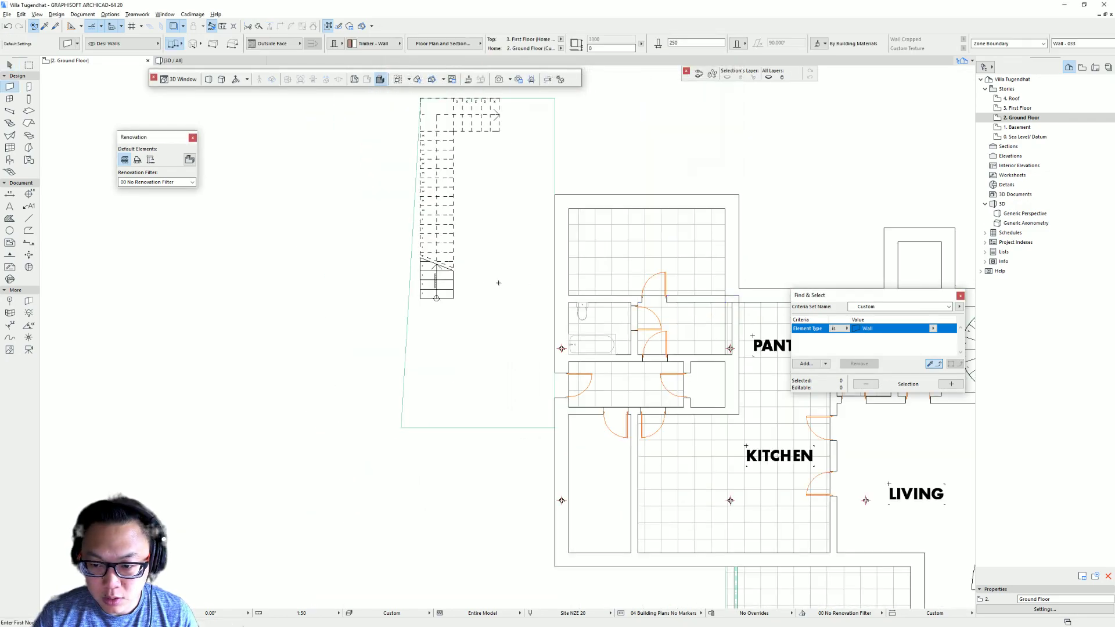
scroll(421, 267, "up", 4)
left_click(501, 341)
middle_click_drag(512, 234, 493, 424)
scroll(468, 233, "down", 1)
middle_click_drag(467, 215, 461, 314)
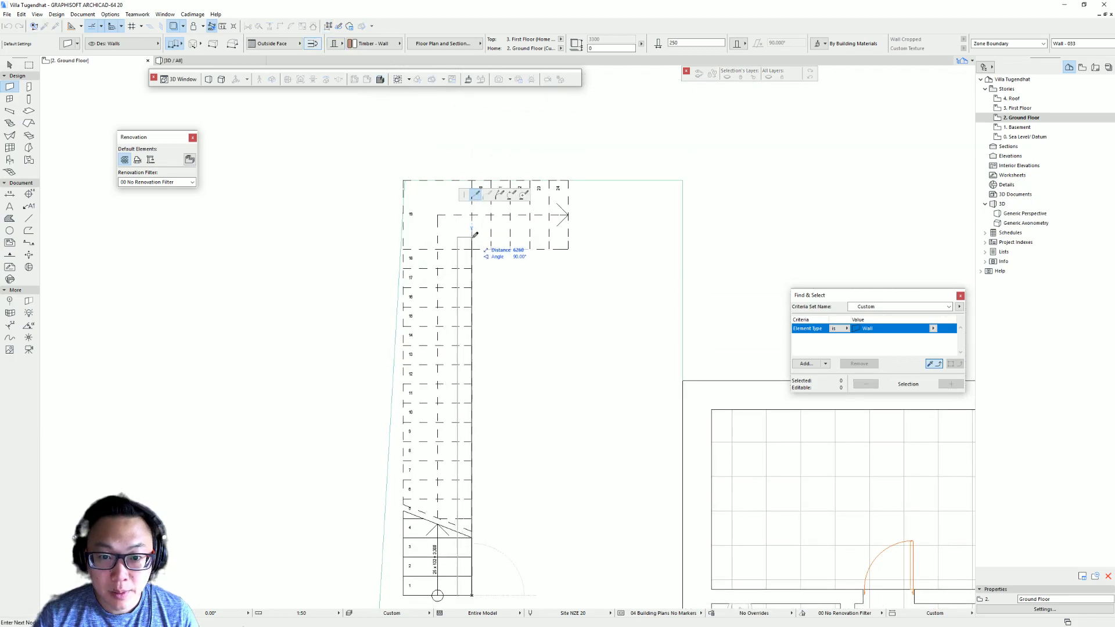
left_click(472, 249)
left_click(474, 248)
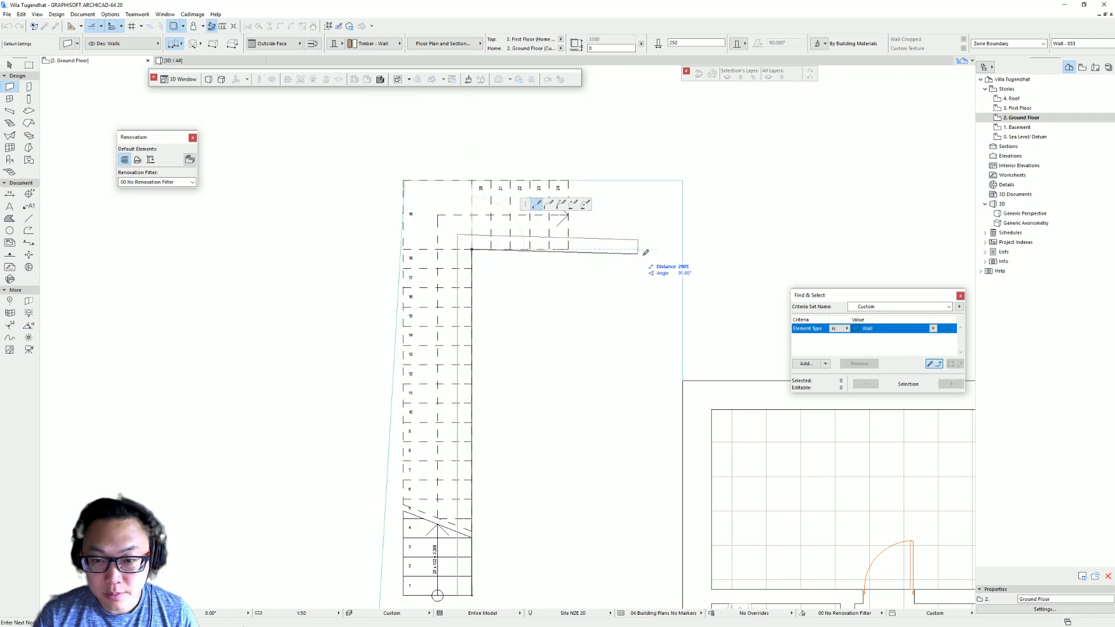
left_click(682, 249)
double_click(682, 381)
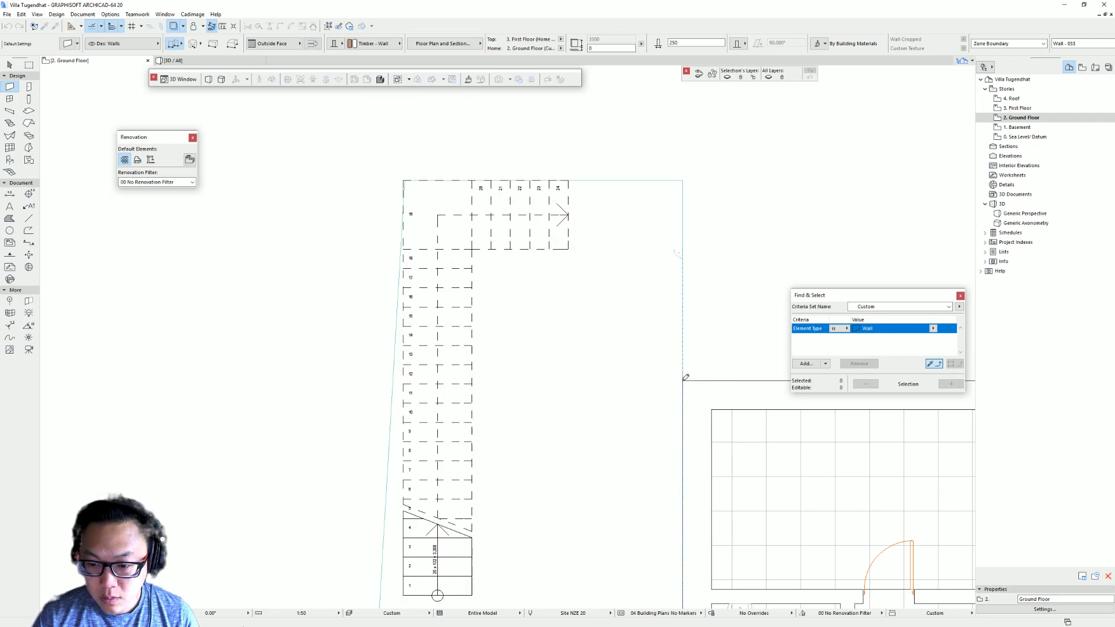
key("Escape")
Set the two new walls beside the stair as target elements of a Solid Element Operation in 3D.
key("F3")
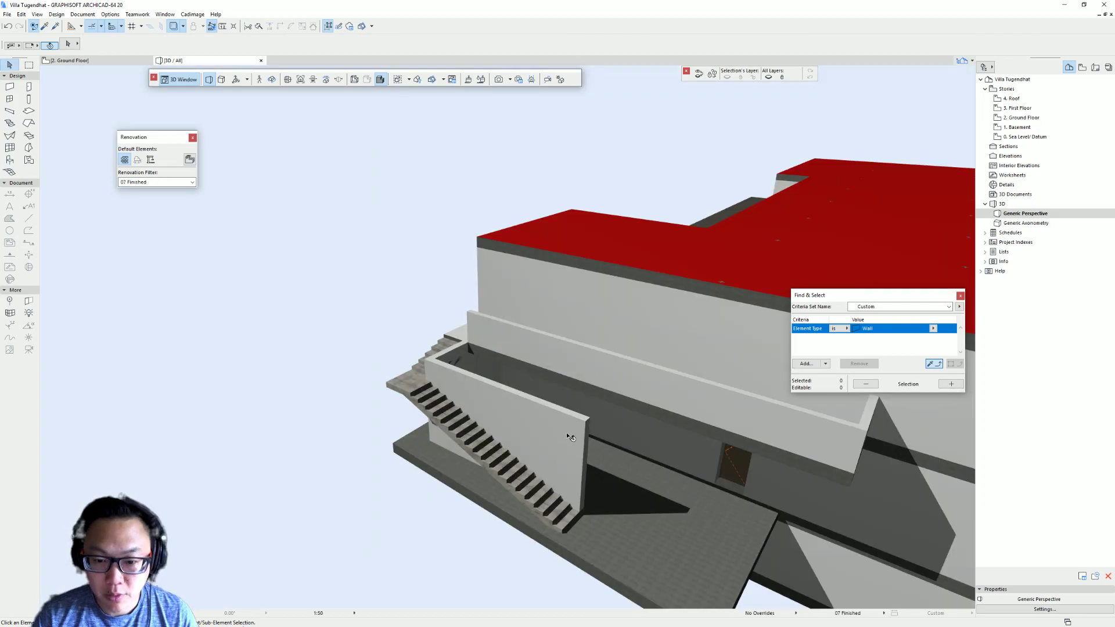
middle_click_drag(568, 436, 344, 384, "shift")
scroll(290, 322, "up", 4)
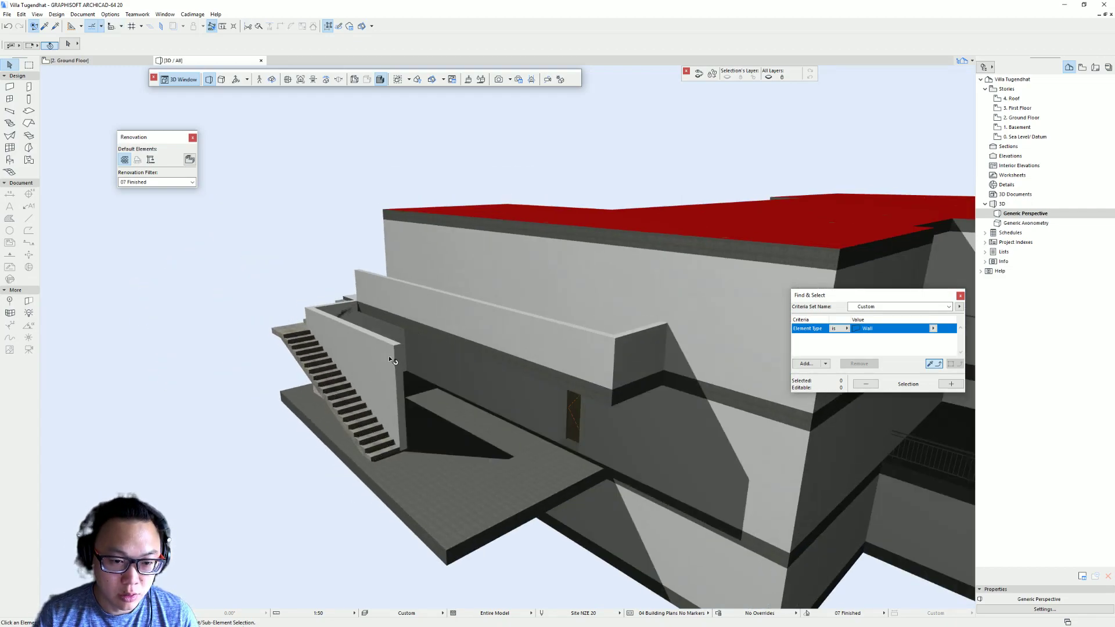
left_click(390, 359)
left_click(336, 313, "shift")
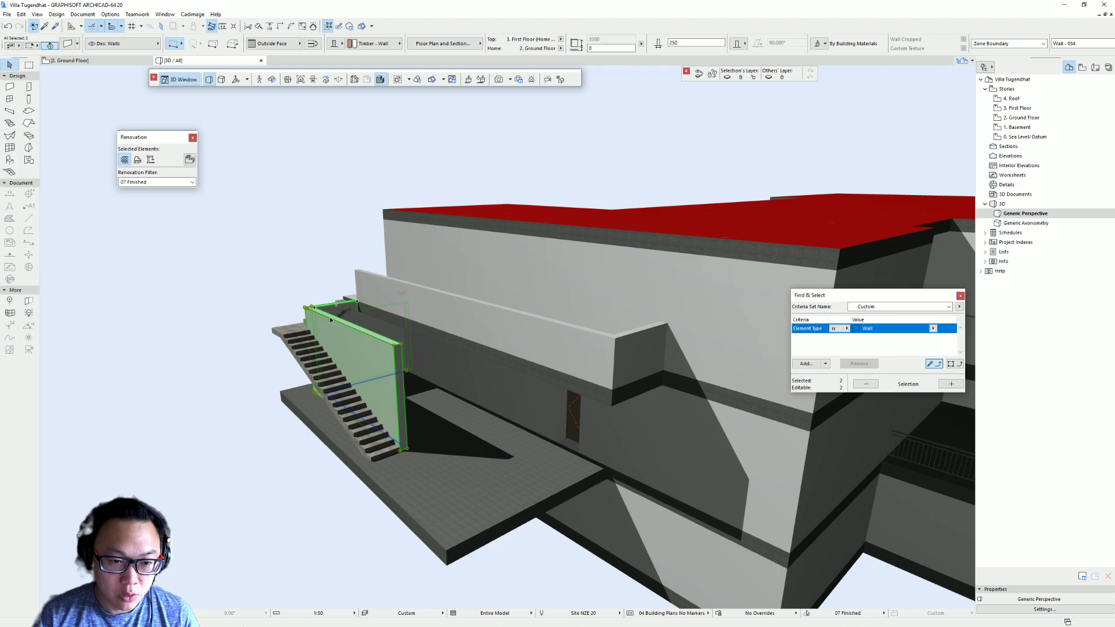
scroll(331, 333, "up", 4)
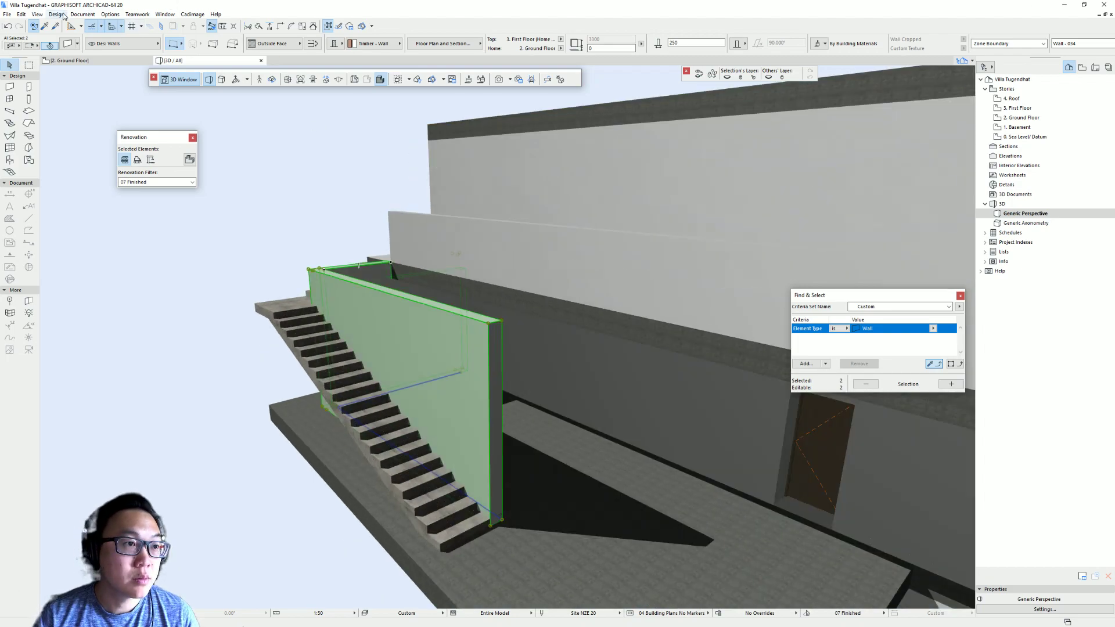
left_click(56, 14)
left_click(93, 90)
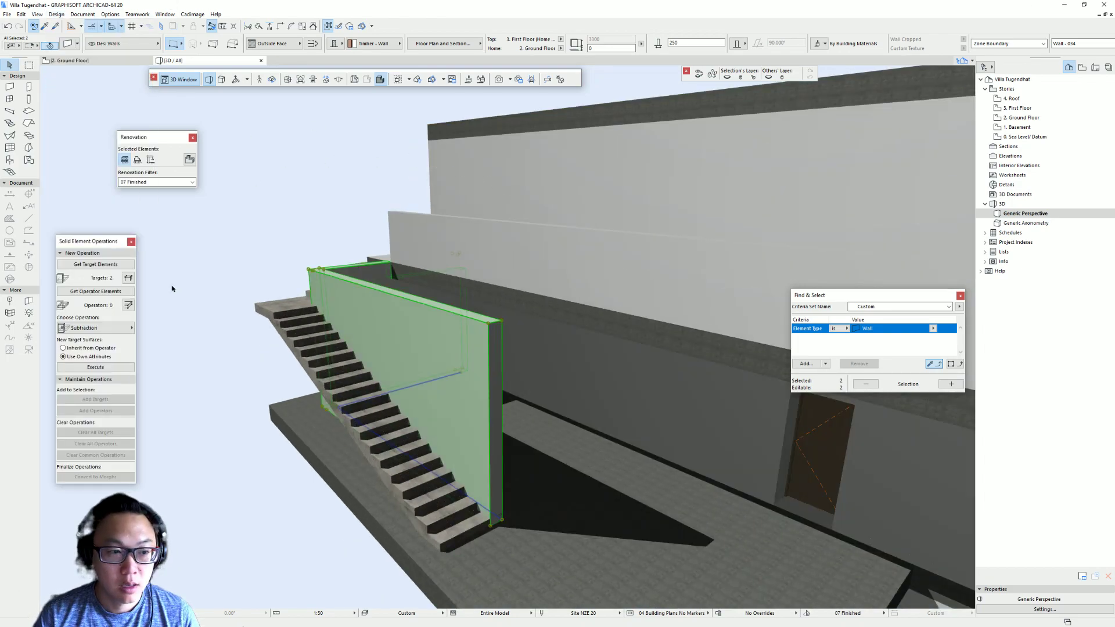
left_click(105, 265)
Subtract the stair from the target walls using Subtraction with upward extrusion.
left_click(281, 315)
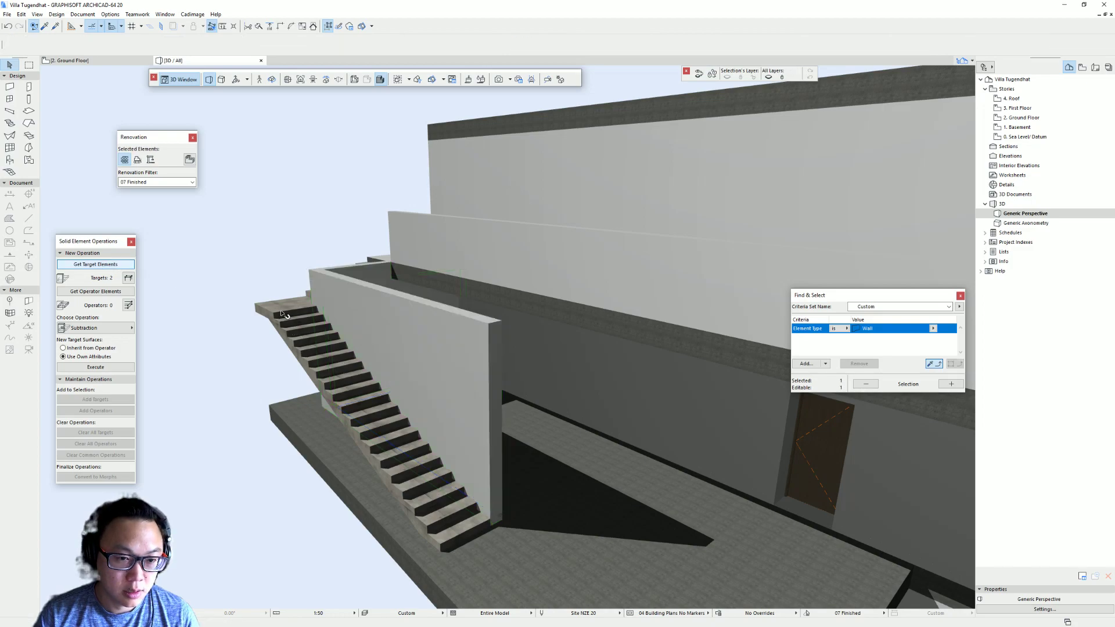
left_click(74, 292)
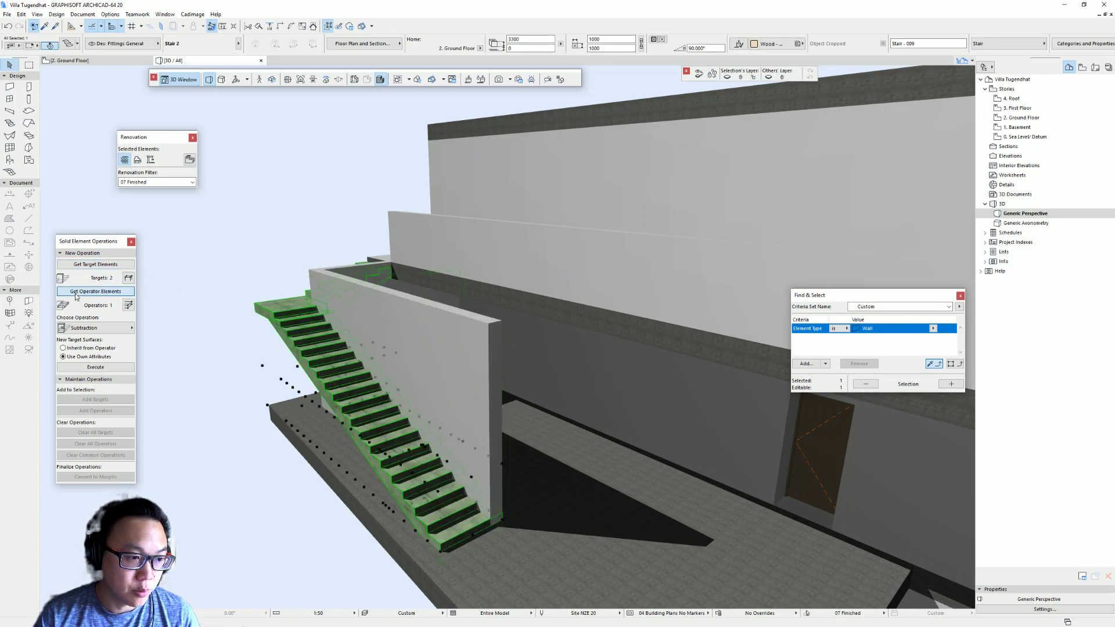
left_click(116, 328)
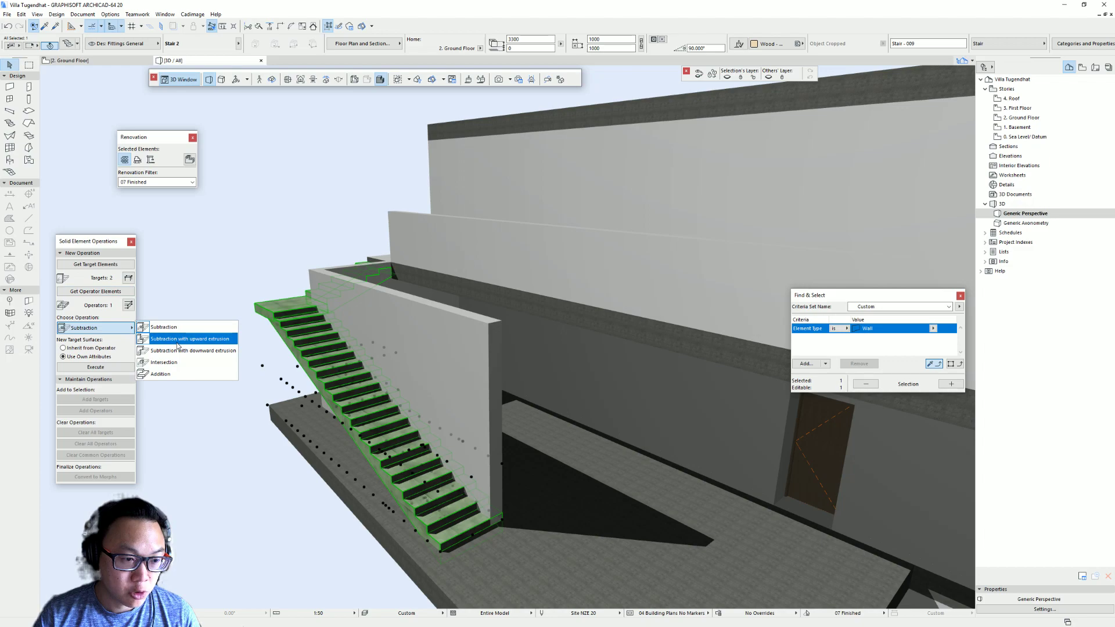
left_click(177, 343)
left_click(95, 367)
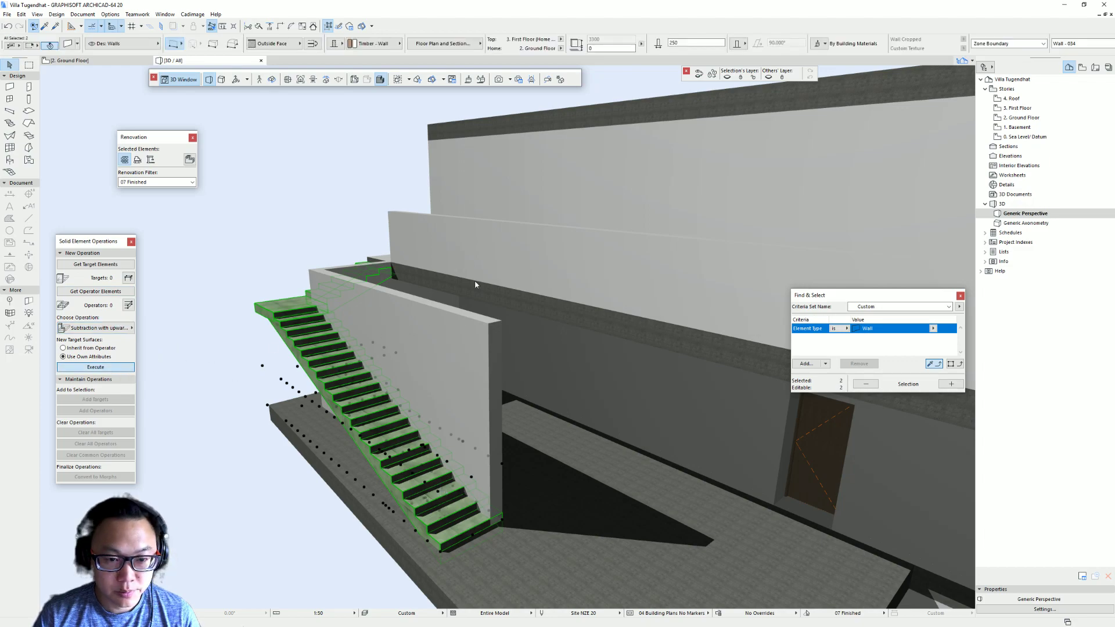
key("Escape")
Examine the trimmed walls beneath the outdoor stair from above and from several sides.
middle_click_drag(471, 345, 403, 329, "shift")
scroll(465, 322, "down", 5)
middle_click_drag(486, 423, 485, 421, "shift")
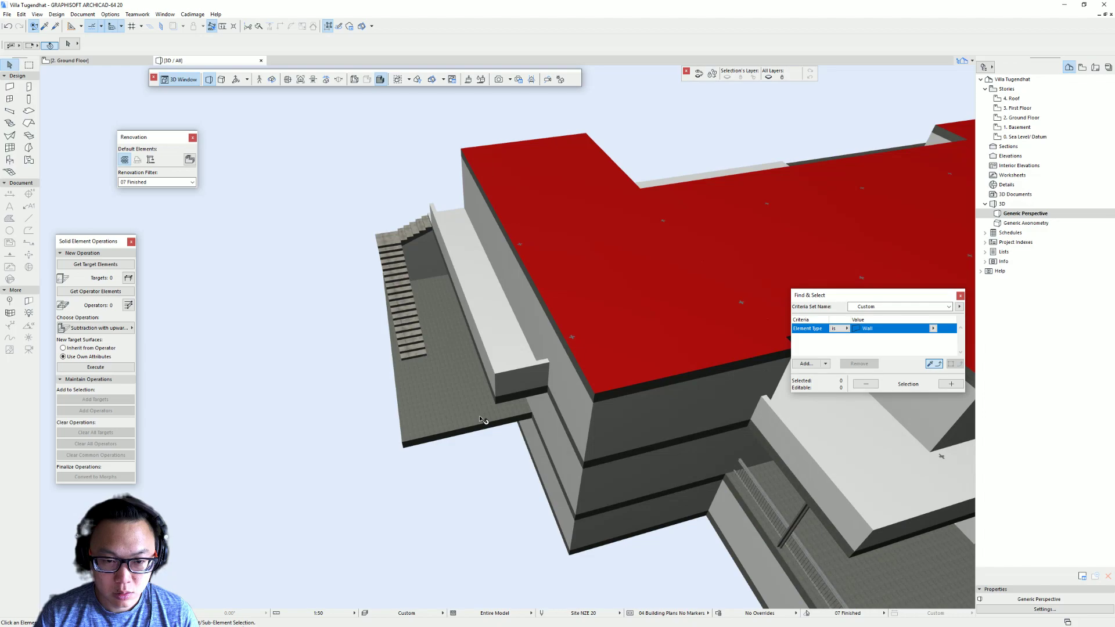
left_click(411, 353)
middle_click_drag(439, 429, 476, 371, "shift")
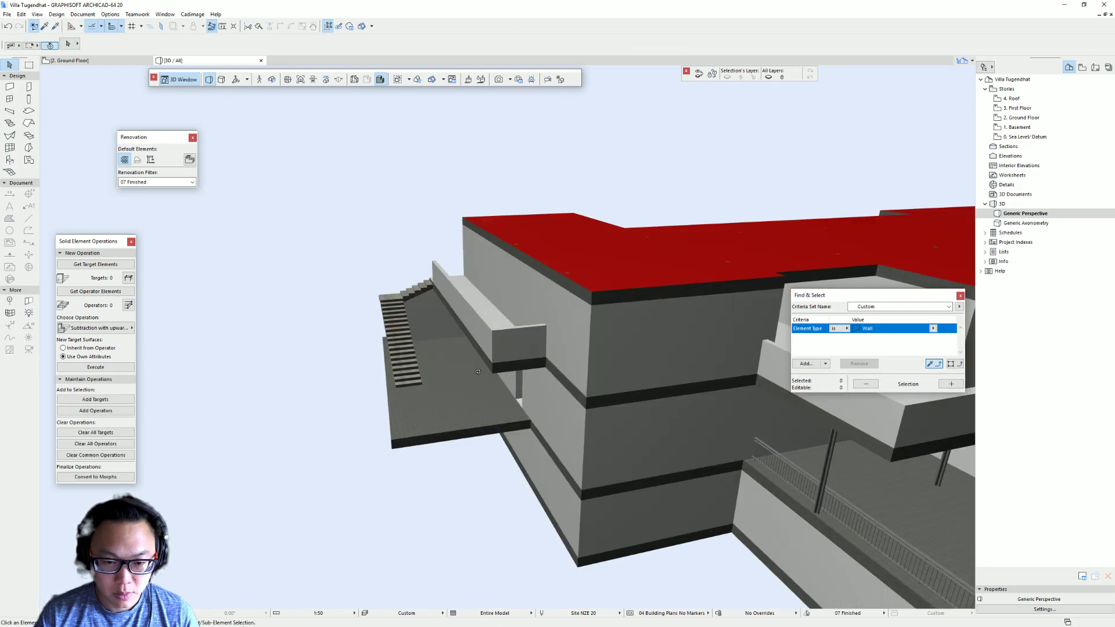
middle_click_drag(623, 381, 380, 369, "shift")
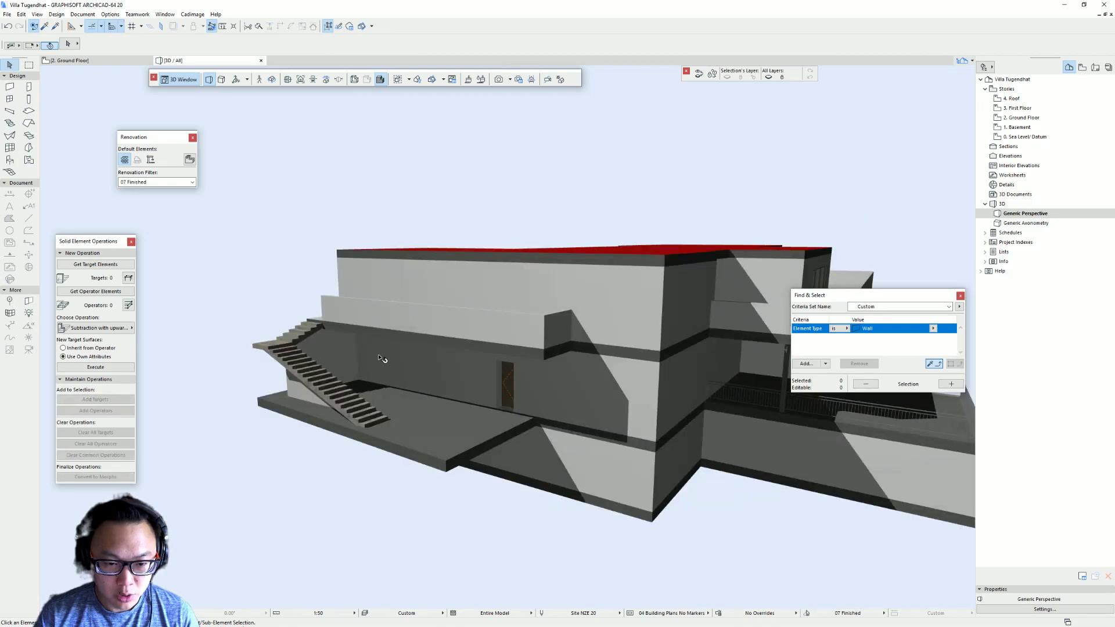
middle_click_drag(586, 414, 466, 386, "shift")
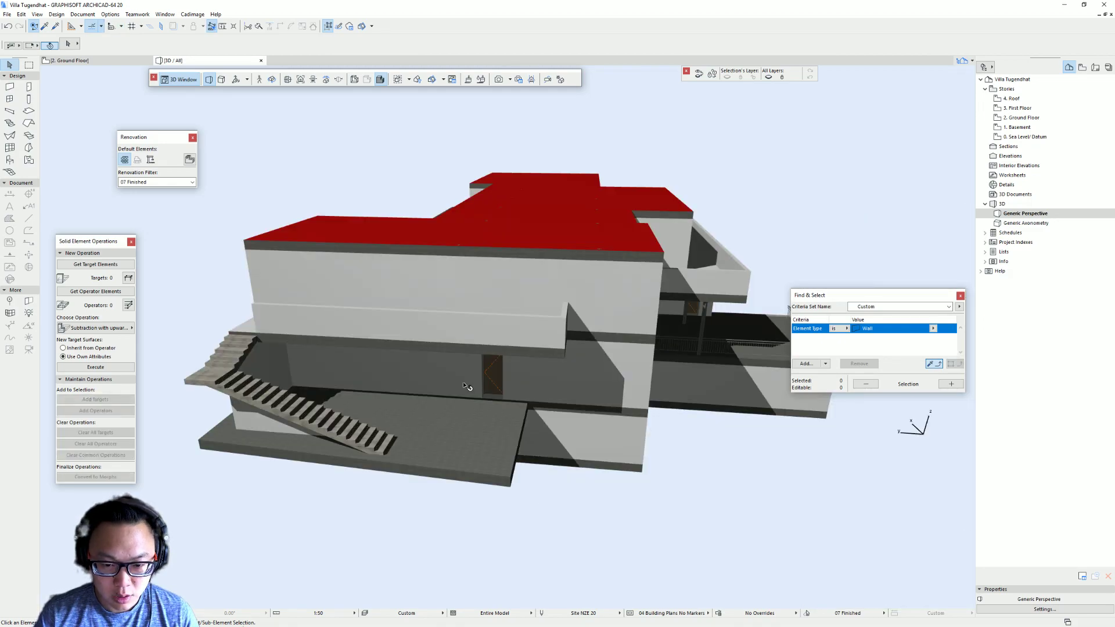
Move the ground-floor door behind the outdoor stair 7600 mm along its wall towards the stair.
left_click(491, 386)
left_click_drag(492, 384, 335, 389)
type("7")
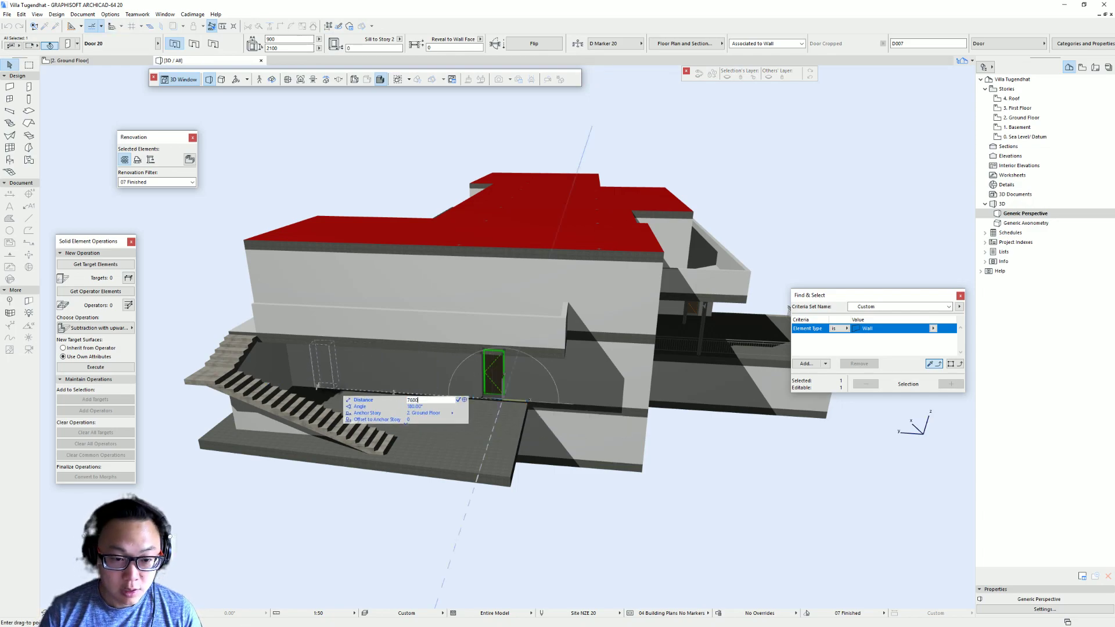
type("600")
key("Return")
left_click(647, 498)
mouse_move(513, 448)
middle_mouse_down("shift")
mouse_move(472, 415)
mouse_move(615, 418)
mouse_move(521, 410)
mouse_move(413, 486)
mouse_move(514, 445)
middle_mouse_up("shift")
middle_click_drag(620, 431, 411, 402, "shift")
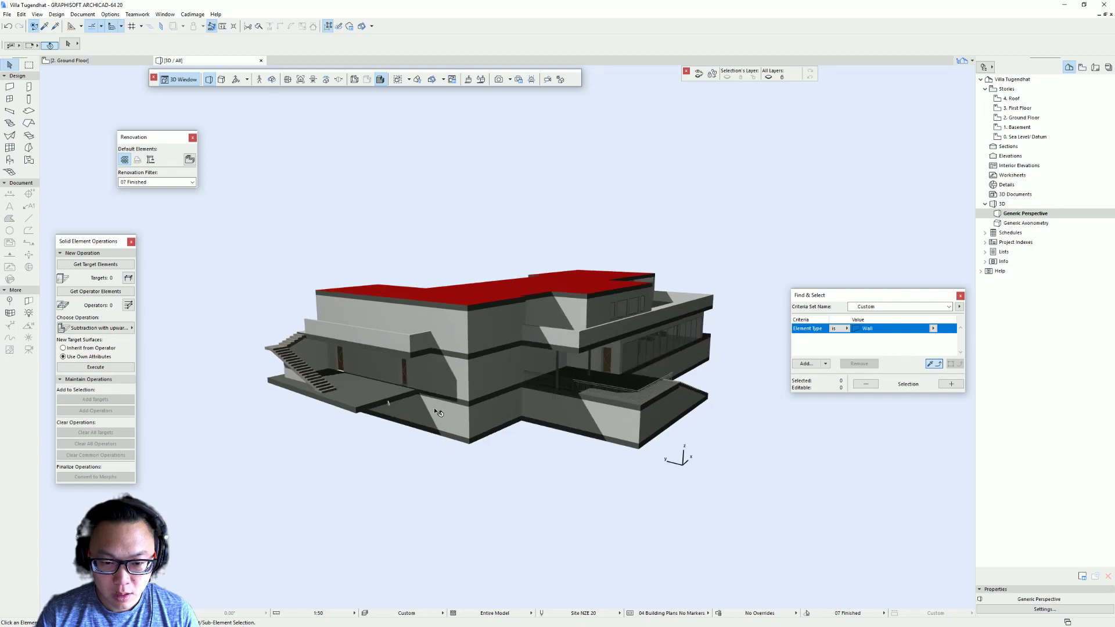
scroll(361, 389, "up", 5)
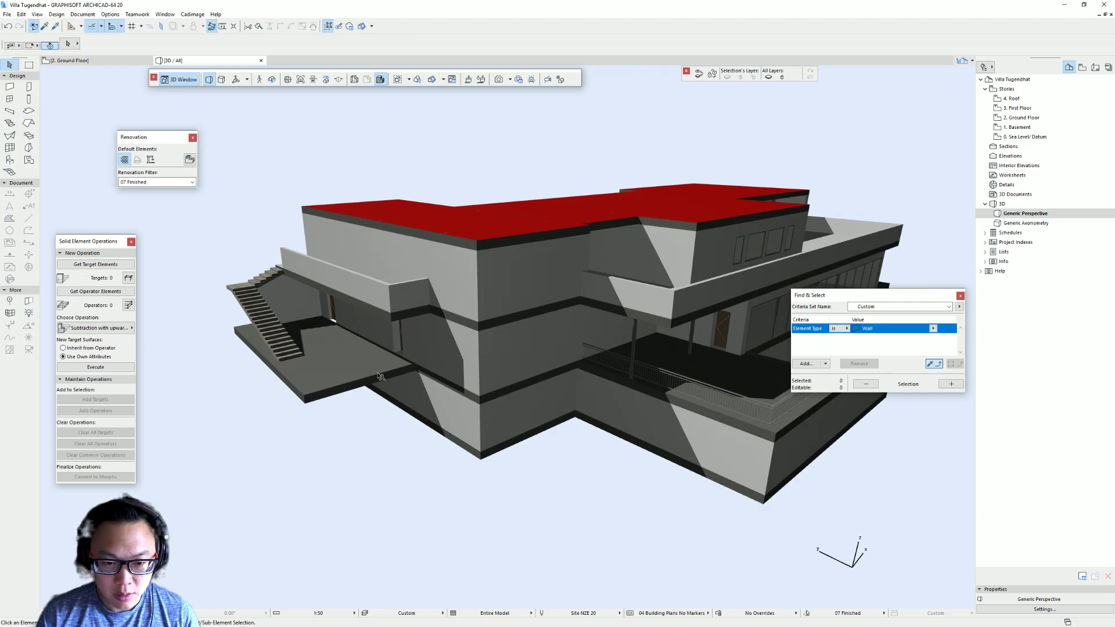
Copy the small exterior stair beside the kitchen wing from the Villa Part 6 plan and paste it at the centre of the Villa Tugendhat ground-floor plan.
key("F2")
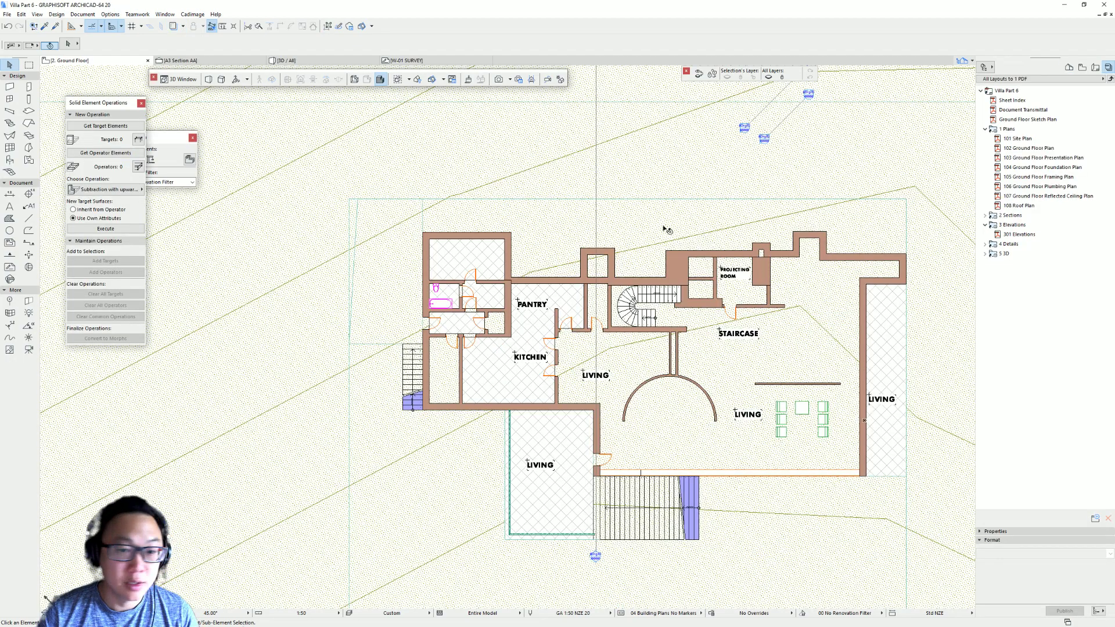
middle_click_drag(410, 396, 413, 349)
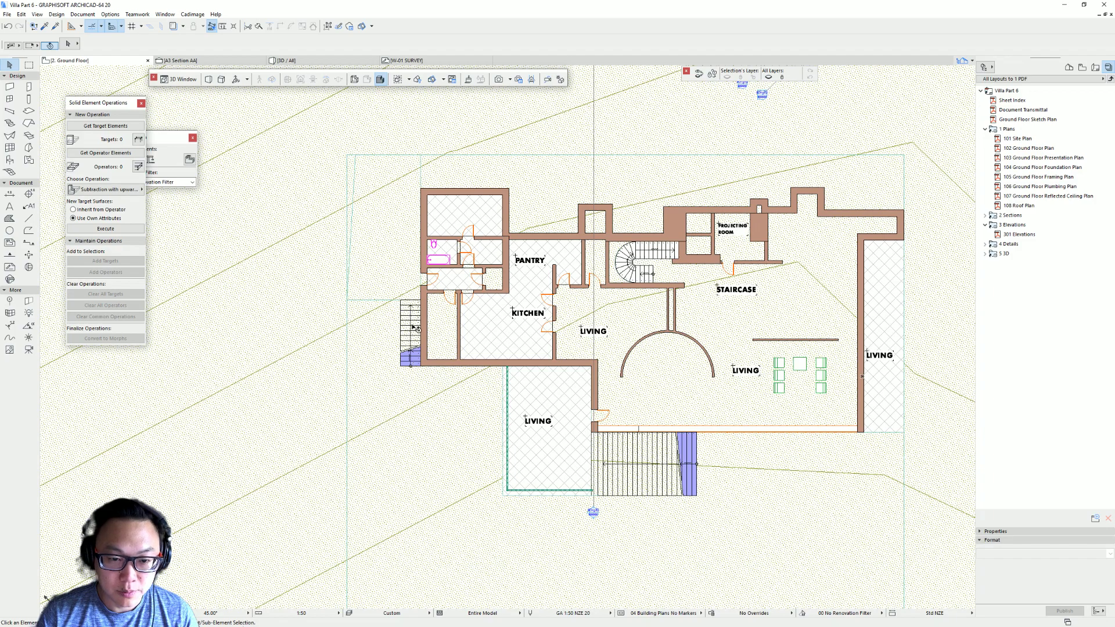
left_click(415, 327)
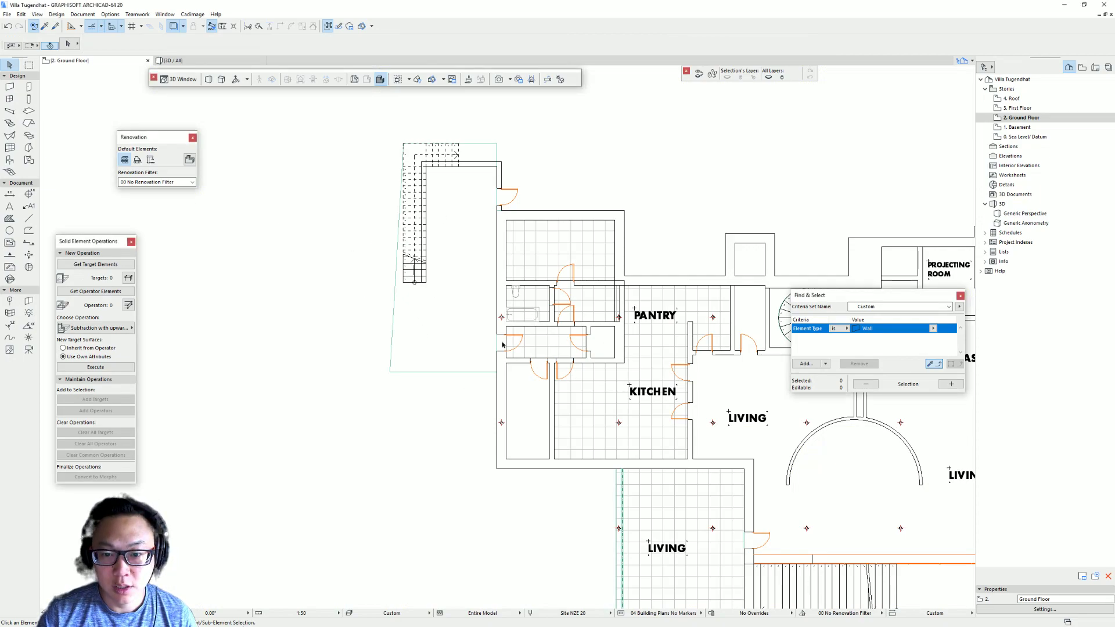
middle_click_drag(503, 352, 374, 303)
key("ctrl+v")
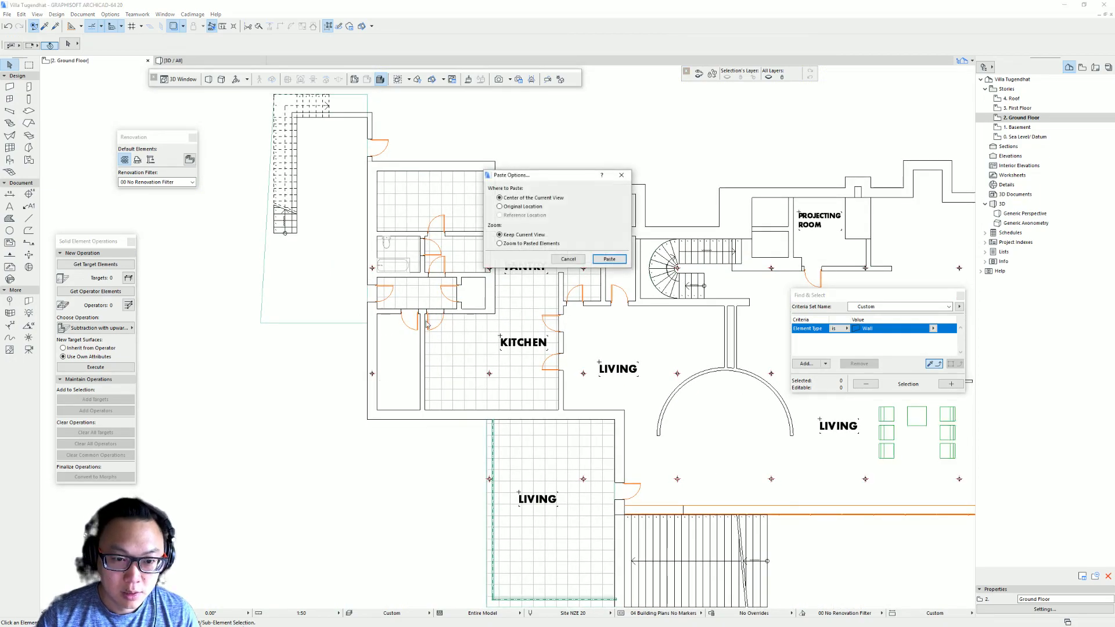
left_click(608, 259)
Move the pasted stair to the outer building corner below the kitchen wing and rotate it to run along the outside of the wall.
left_click_drag(466, 373, 277, 407)
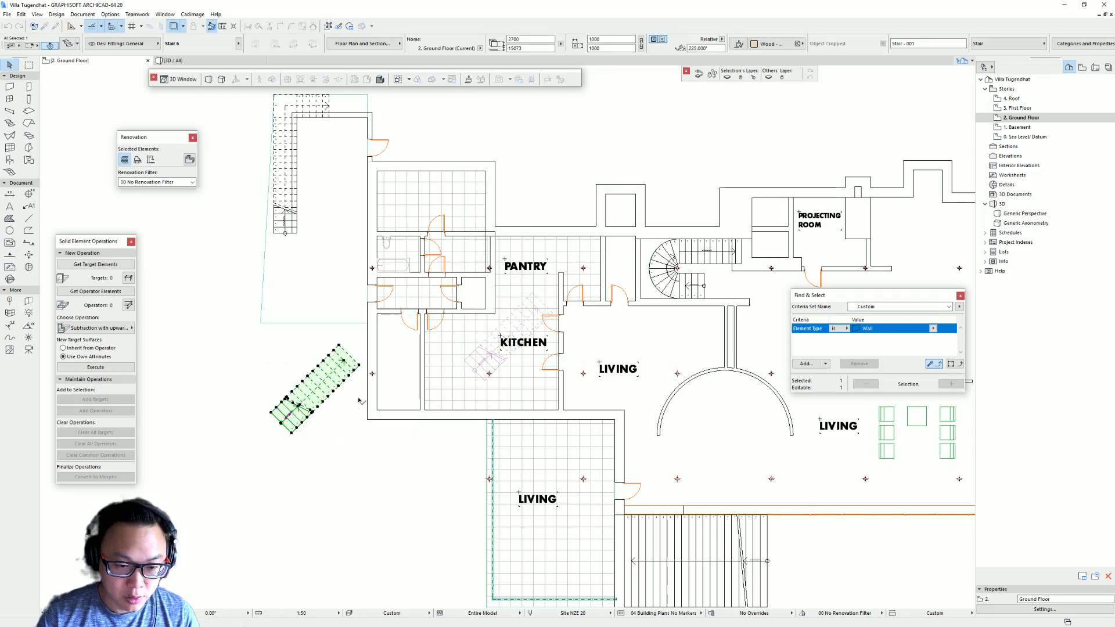
left_click_drag(359, 401, 367, 419)
left_click(367, 419)
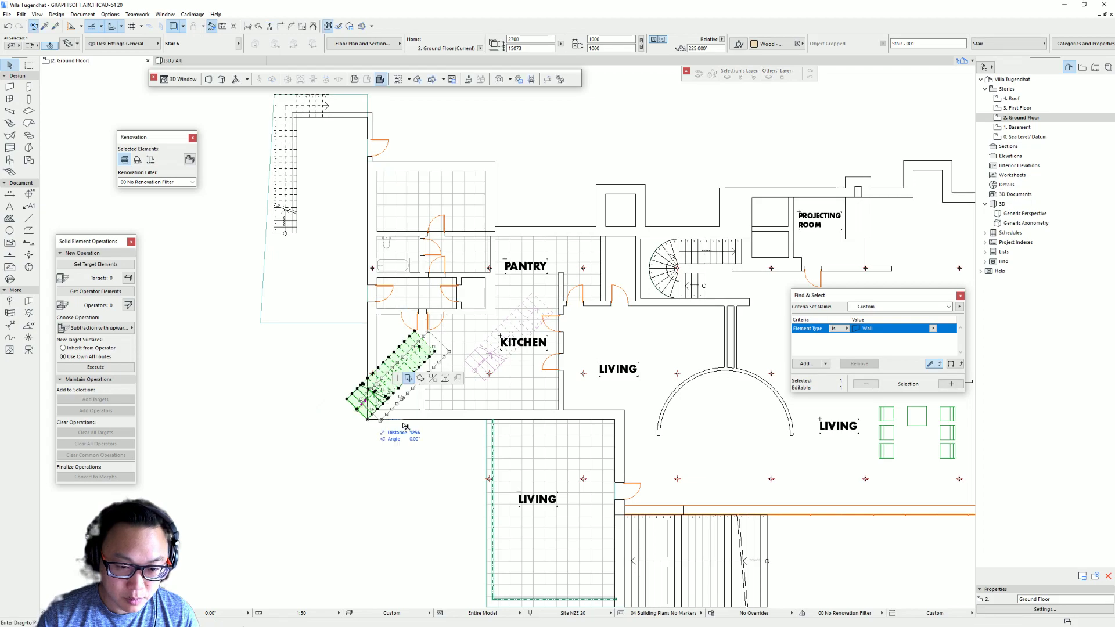
left_click(421, 378)
left_click(367, 419)
left_click(407, 394)
left_click(383, 346)
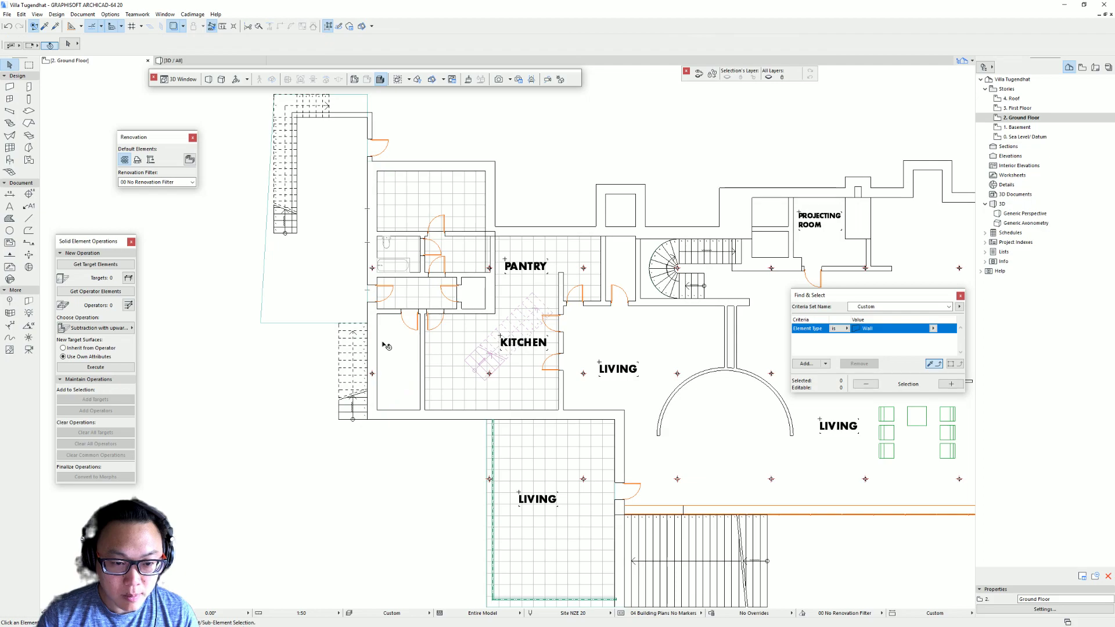
In 3D, set the floating pasted stair's base elevation to 0.
key("F3")
middle_click_drag(429, 366, 293, 391, "shift")
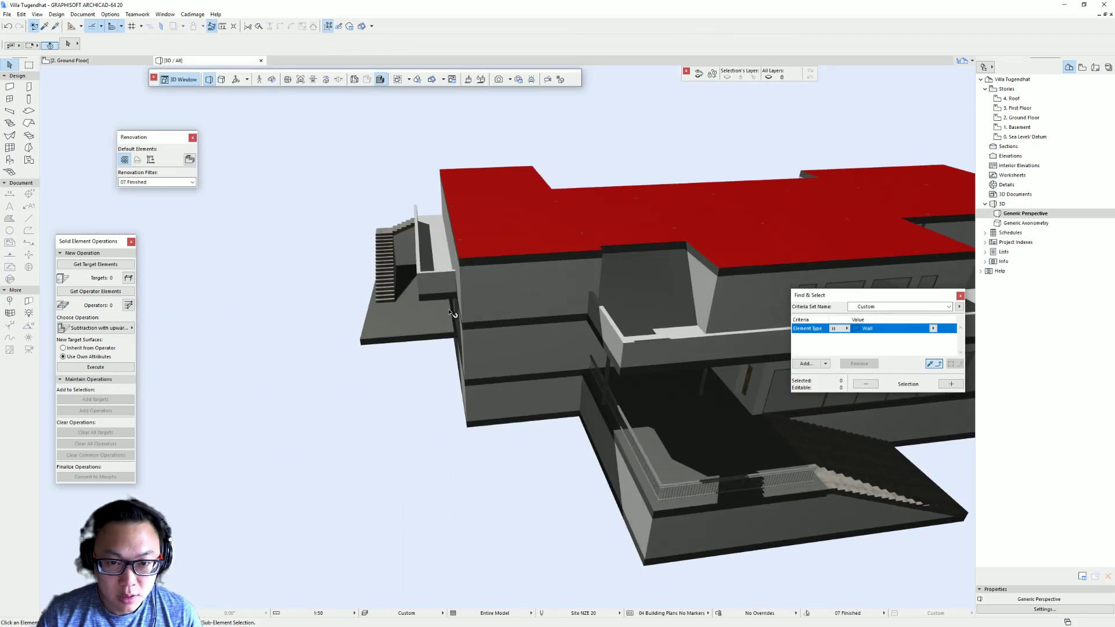
scroll(450, 313, "down", 5)
middle_click_drag(449, 312, 505, 261, "shift")
left_click(420, 218)
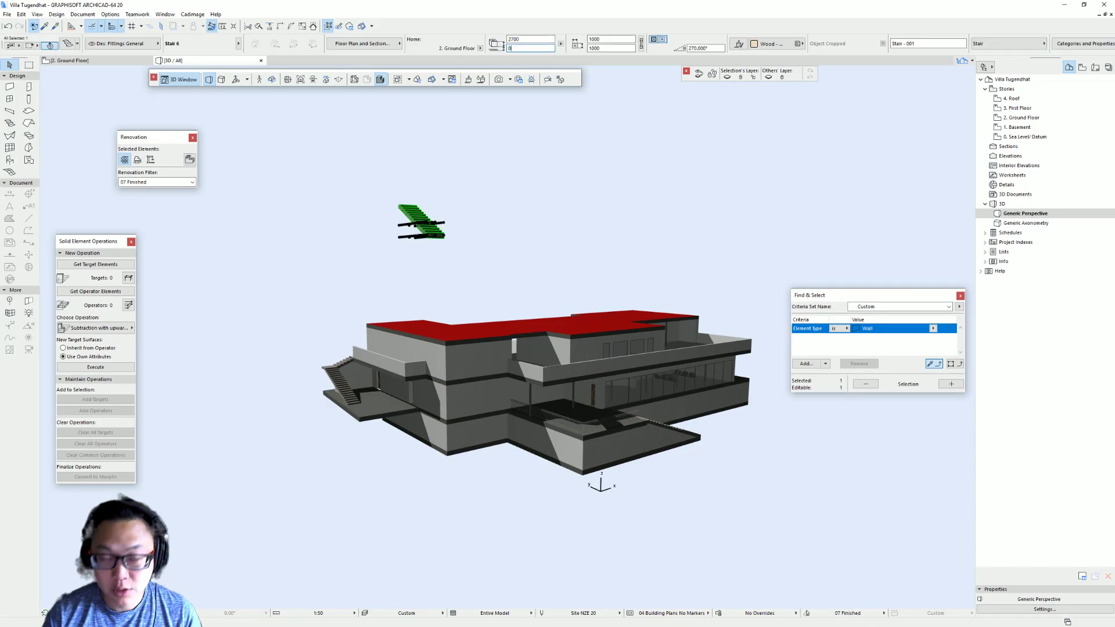
key("Return")
Change the pasted stair's home story to 1. Basement.
middle_click_drag(394, 378, 586, 251, "shift")
middle_click_drag(409, 335, 536, 331, "shift")
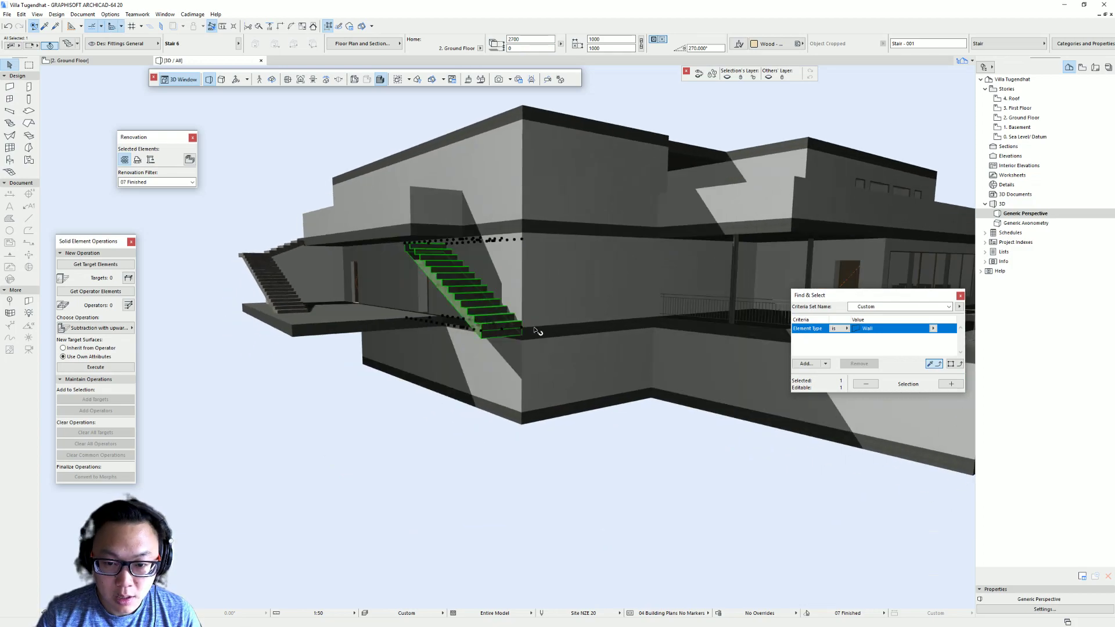
left_click(479, 49)
left_click(515, 66)
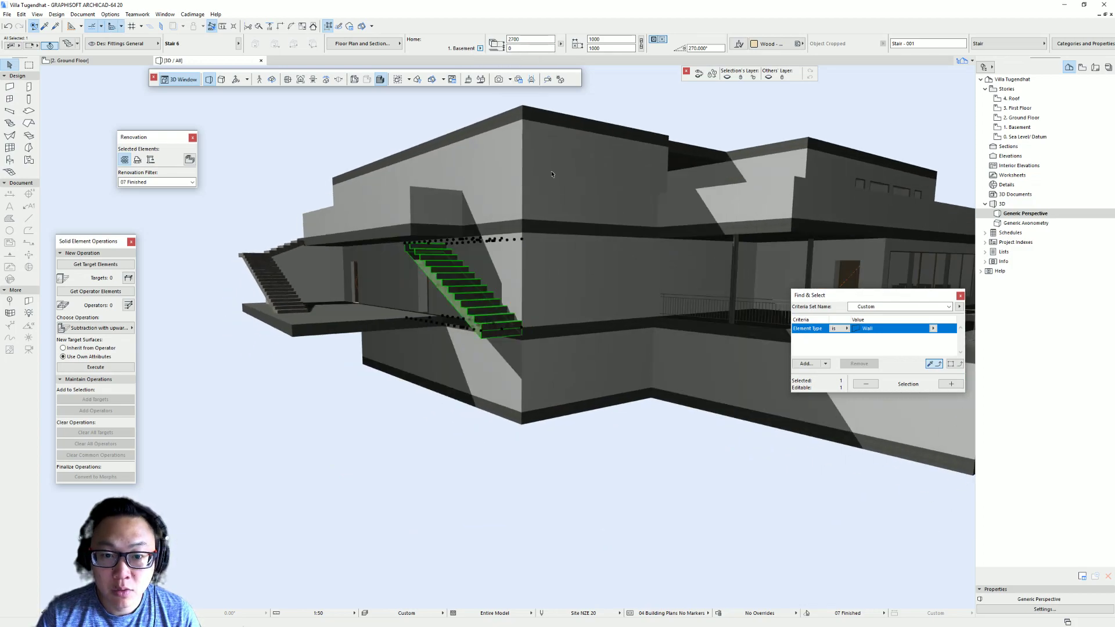
scroll(653, 320, "up", 5)
middle_click_drag(653, 320, 531, 289, "shift")
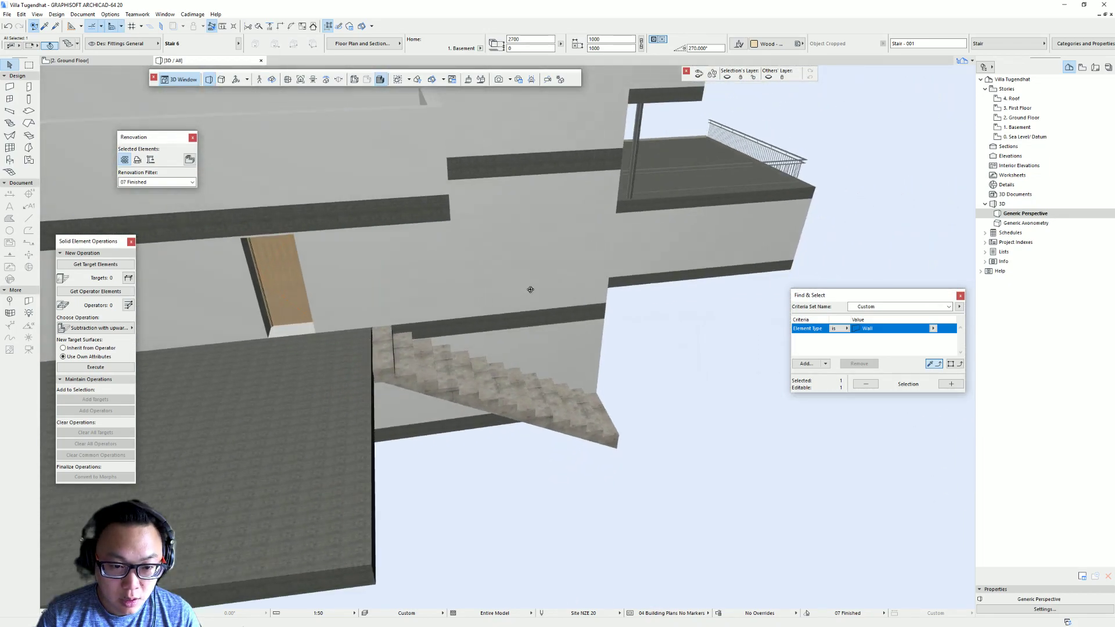
On the ground-floor plan, offset the outdoor terrace slab's edge to meet the upper end of the pasted stair.
key("F2")
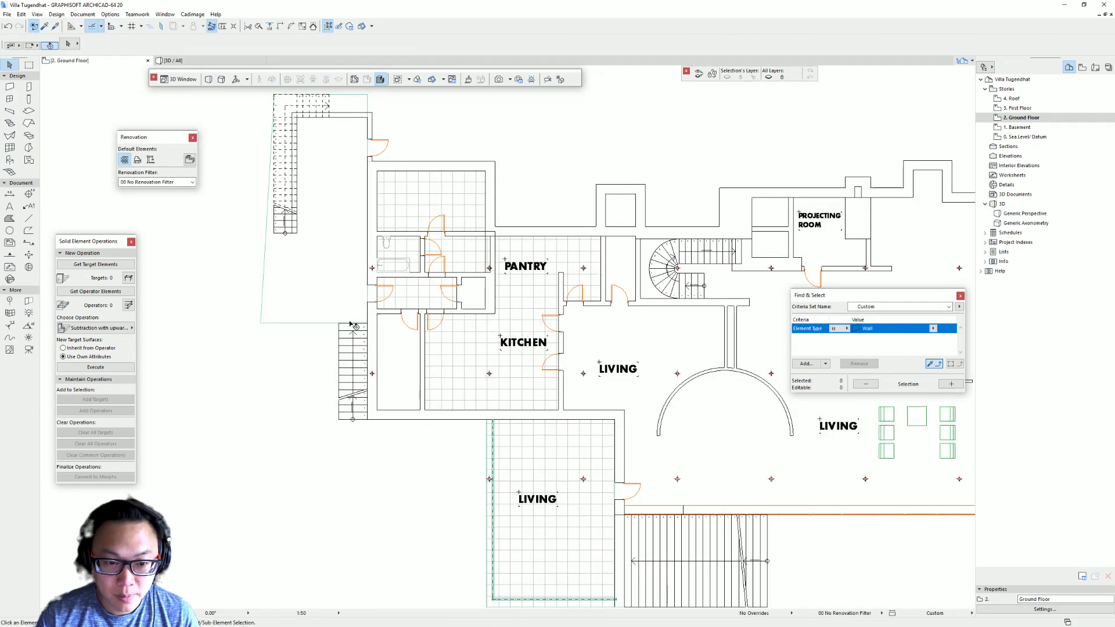
left_click(314, 319)
scroll(327, 317, "up", 5)
left_click(363, 345)
left_click(425, 354)
scroll(435, 316, "down", 5)
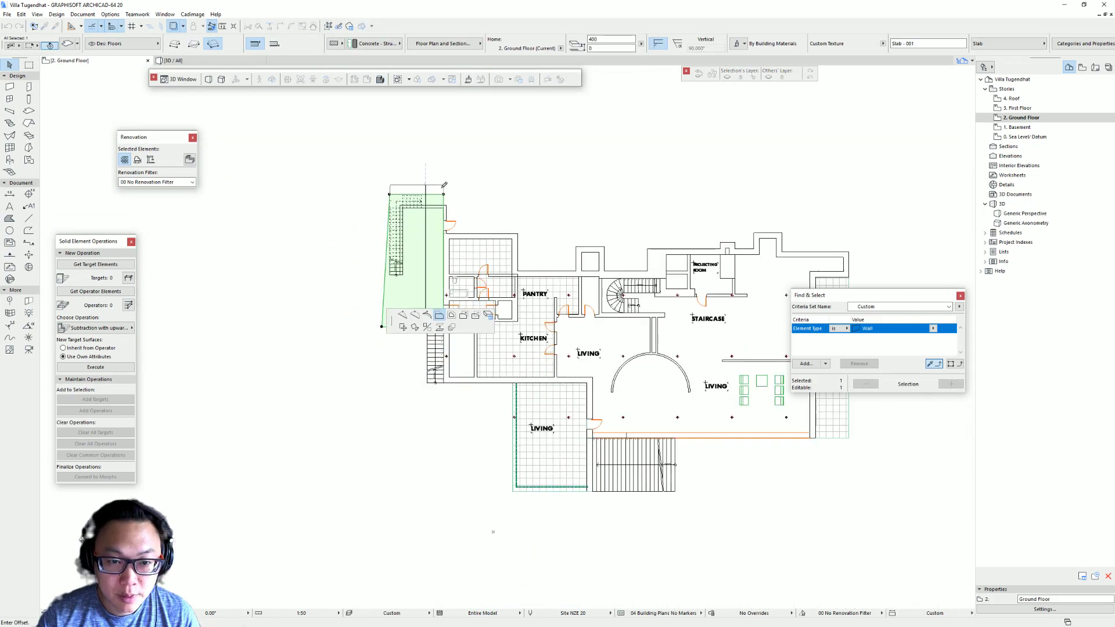
scroll(444, 186, "up", 3)
scroll(418, 470, "up", 6)
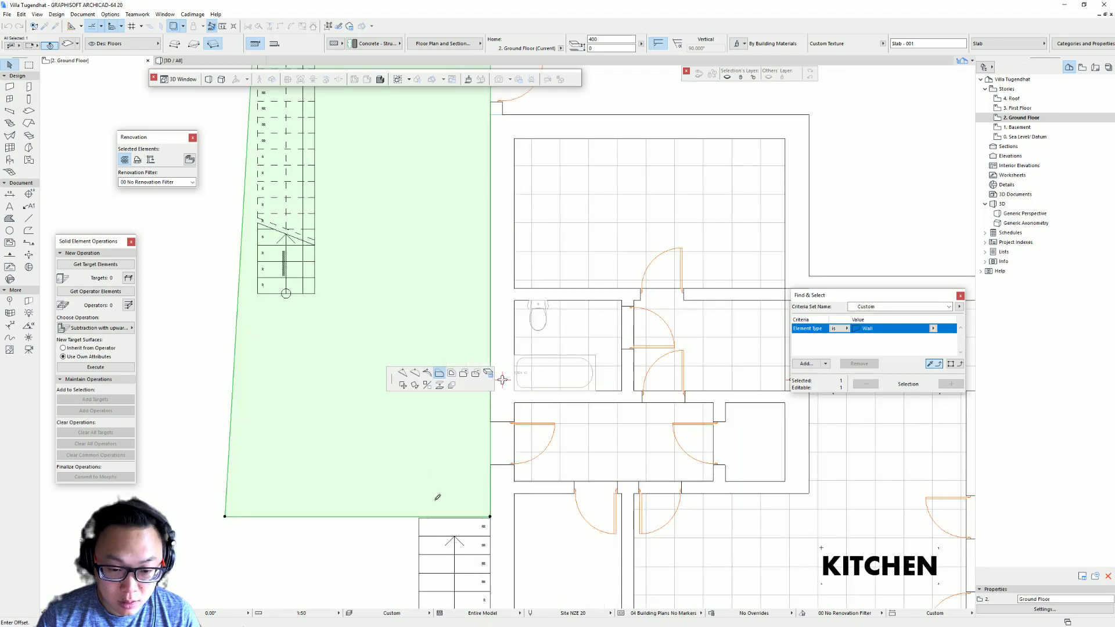
left_click(395, 521)
scroll(444, 418, "down", 6)
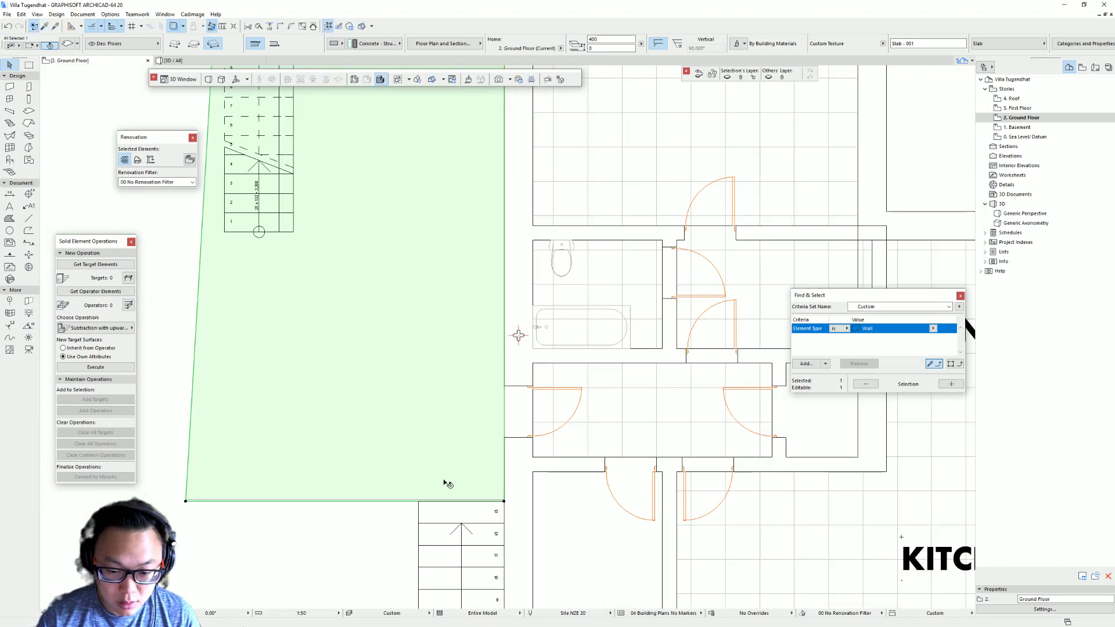
key("Escape")
middle_click_drag(385, 447, 446, 366)
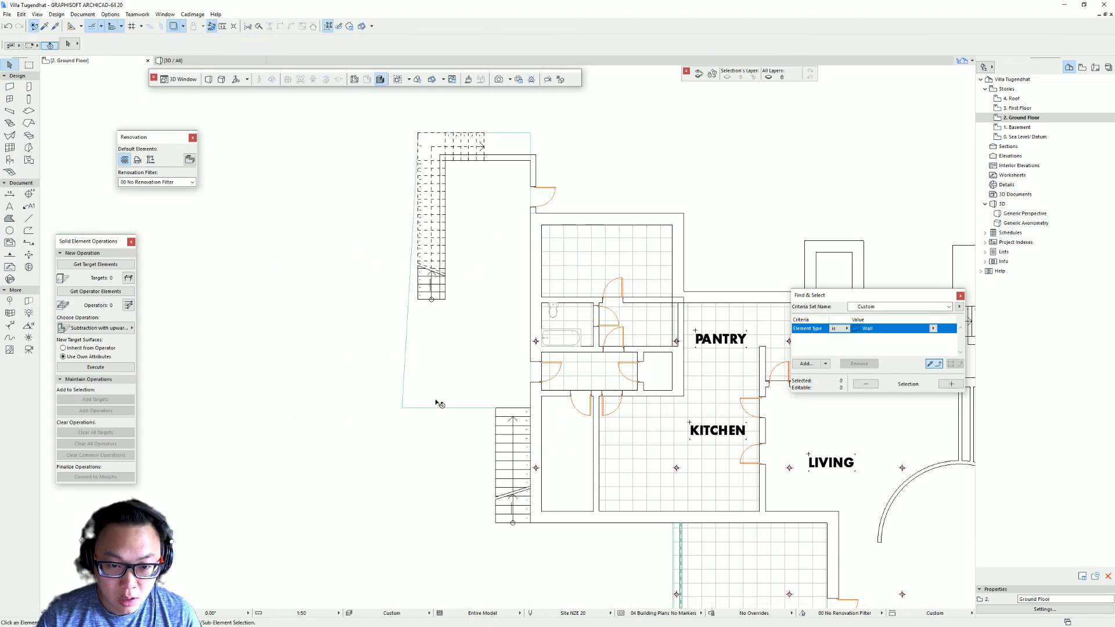
Move the terrace slab's outer corner nearest the pasted stair into line with the large outdoor stair's outer edge.
left_click(409, 409)
left_click(402, 408)
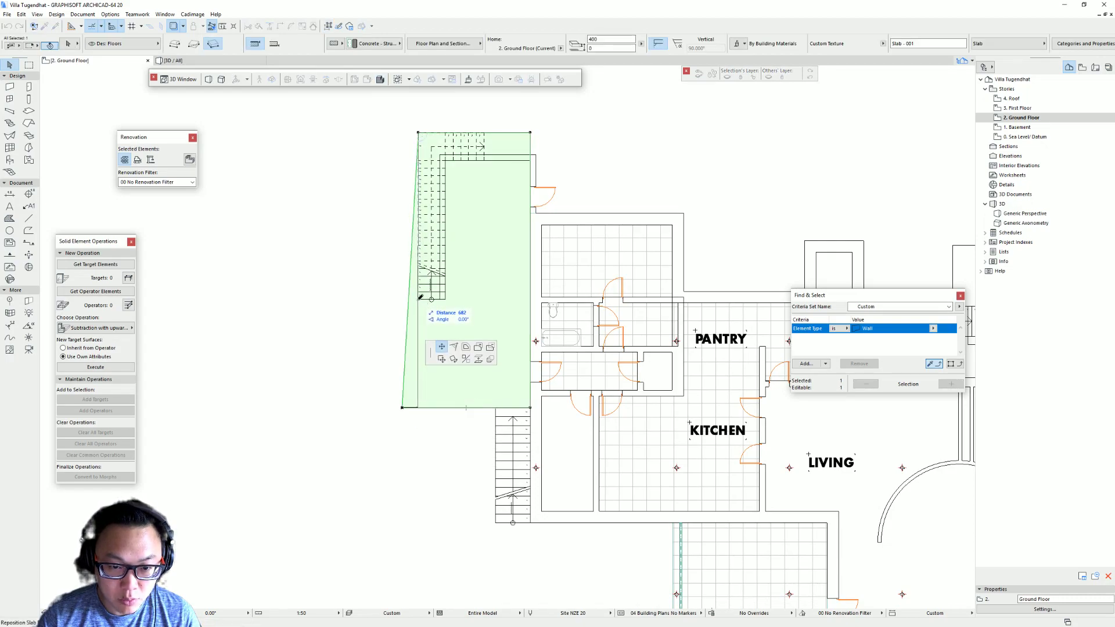
key("Escape")
key("Escape")
scroll(414, 136, "up", 8)
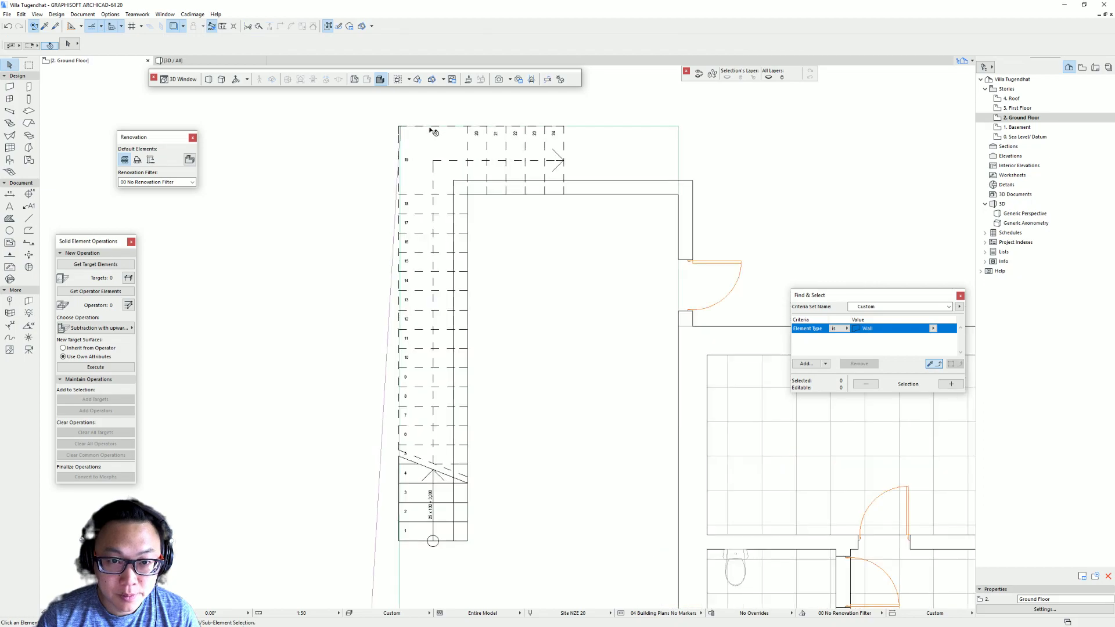
Move the terrace slab's other outer corner onto the large outdoor stair's outer corner.
left_click(413, 144)
left_click(414, 144)
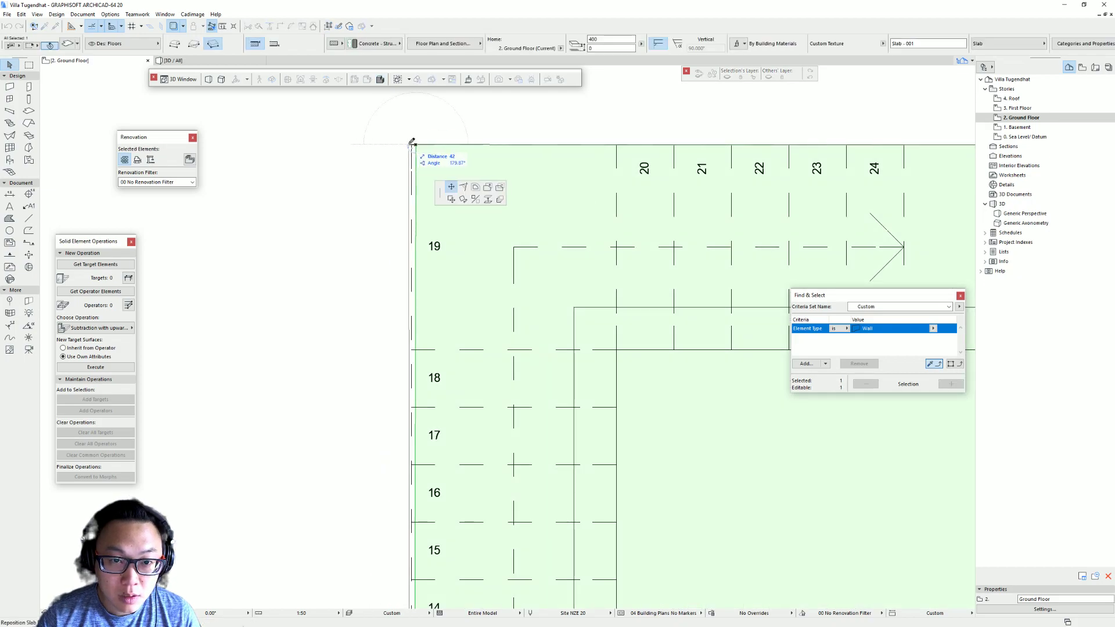
key("Escape")
key("Escape")
scroll(497, 256, "down", 5)
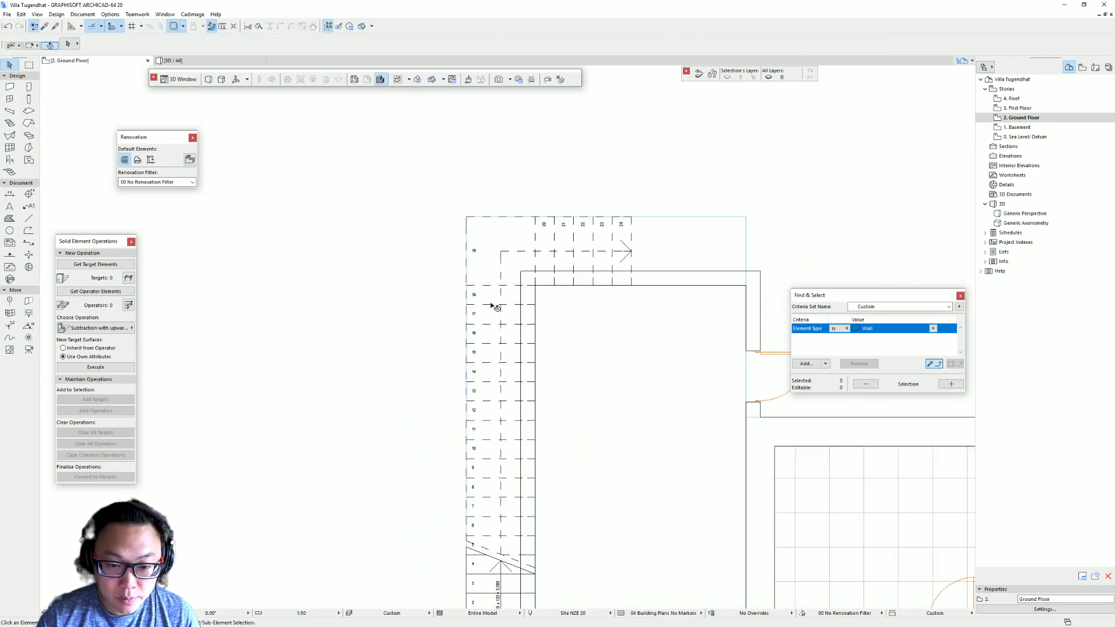
scroll(511, 369, "down", 5)
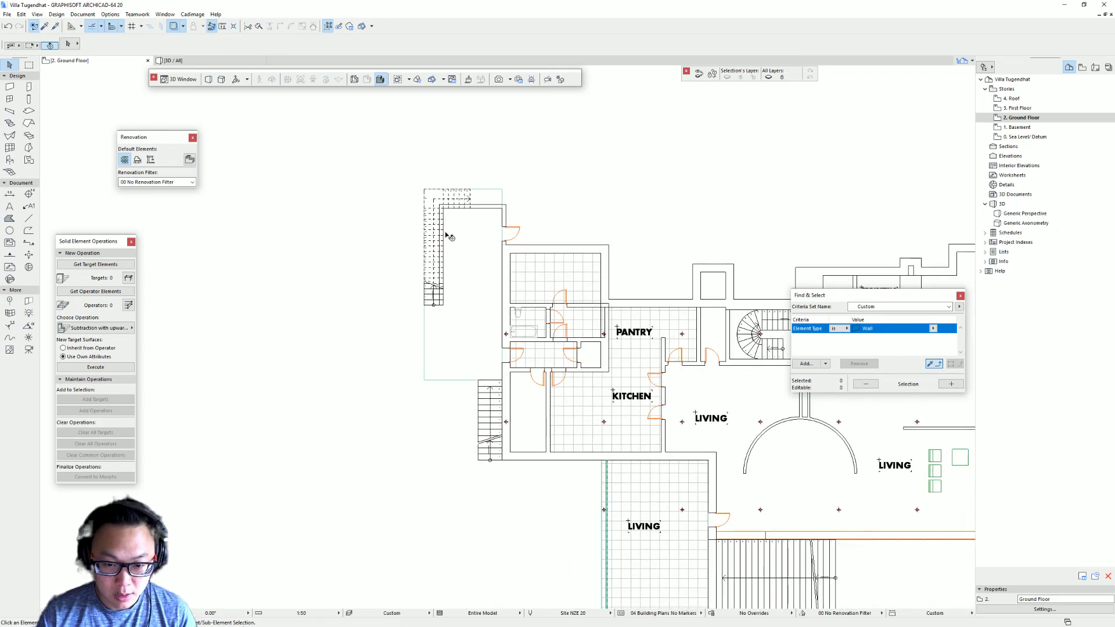
Compare the new basement stair in 3D with Google Maps imagery of the villa's terrace, railings and garden stair, then return to Archicad.
key("F3")
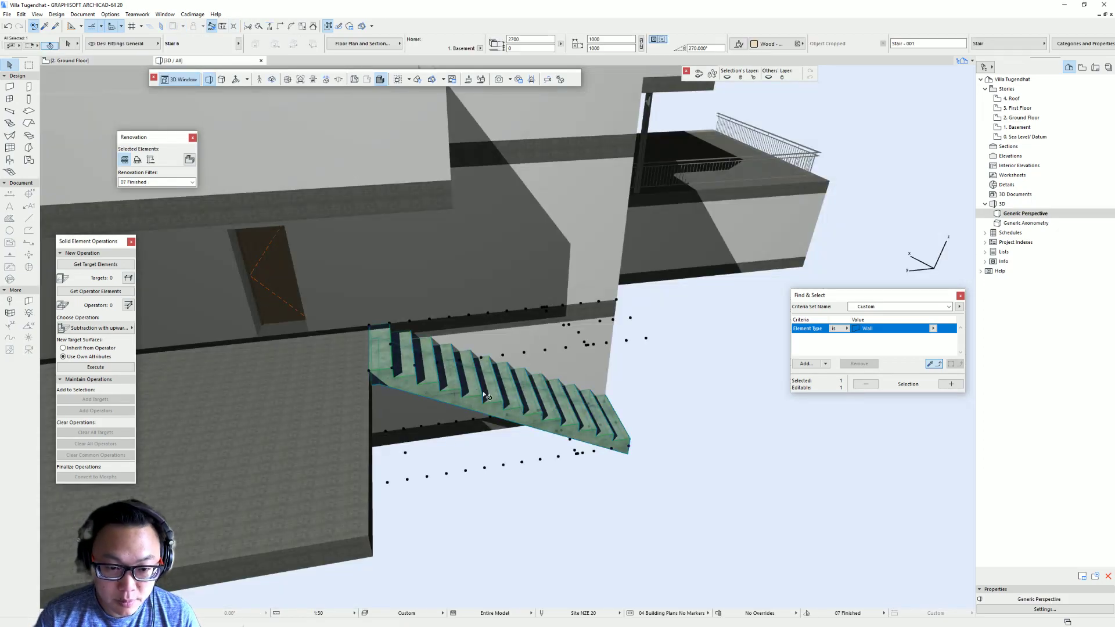
scroll(510, 386, "down", 5)
middle_click_drag(466, 382, 392, 398, "shift")
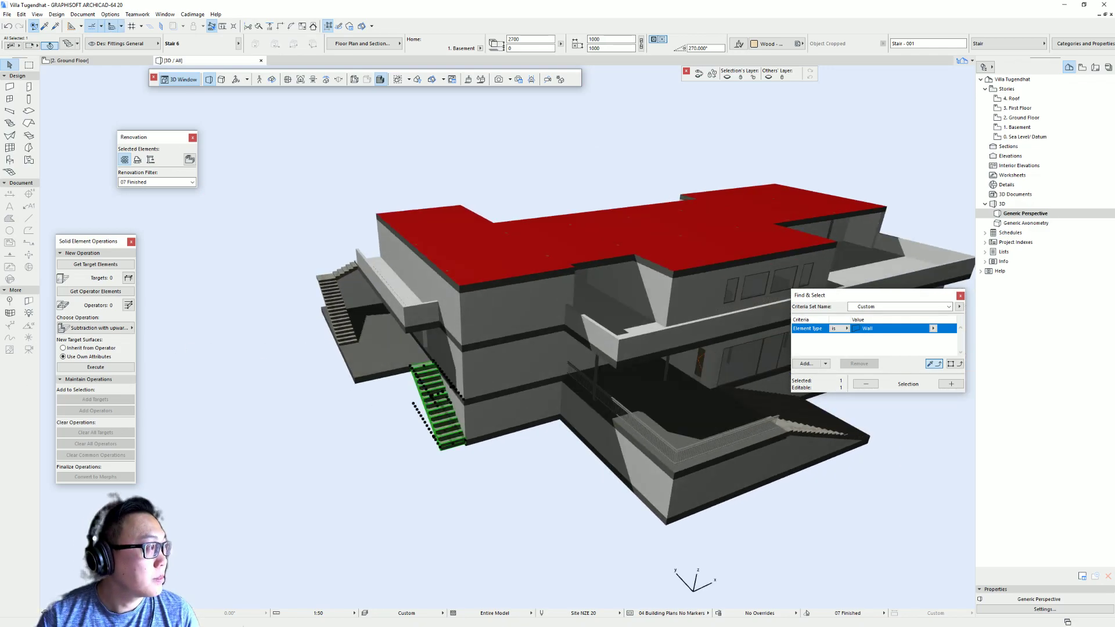
key("alt+Tab")
left_click(83, 6)
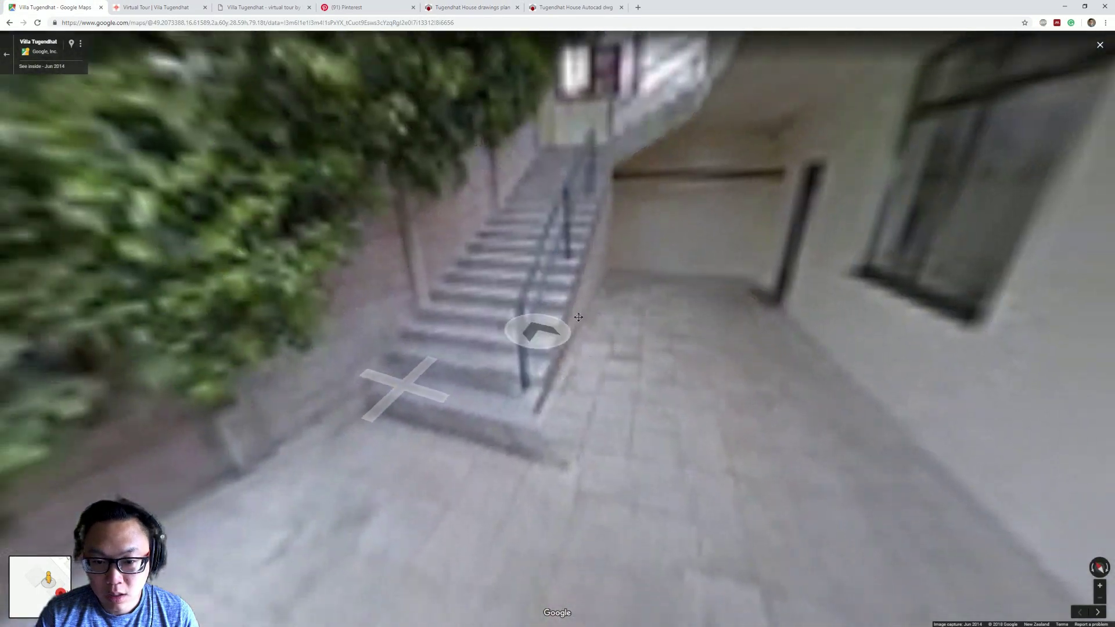
left_click_drag(578, 317, 859, 320)
left_click_drag(500, 321, 929, 331)
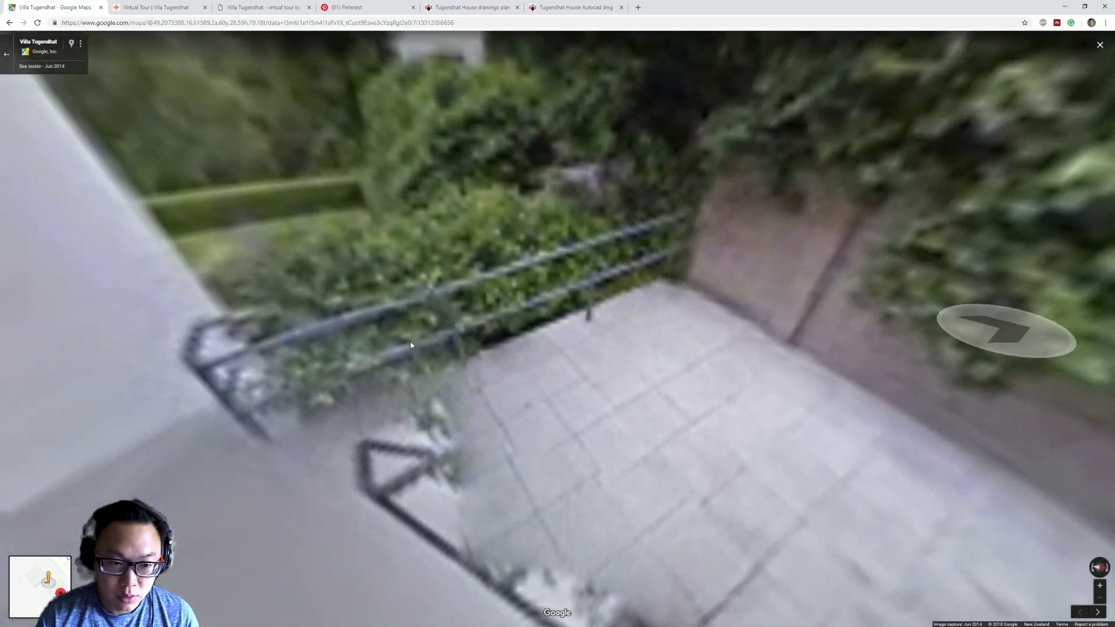
left_click_drag(411, 343, 572, 334)
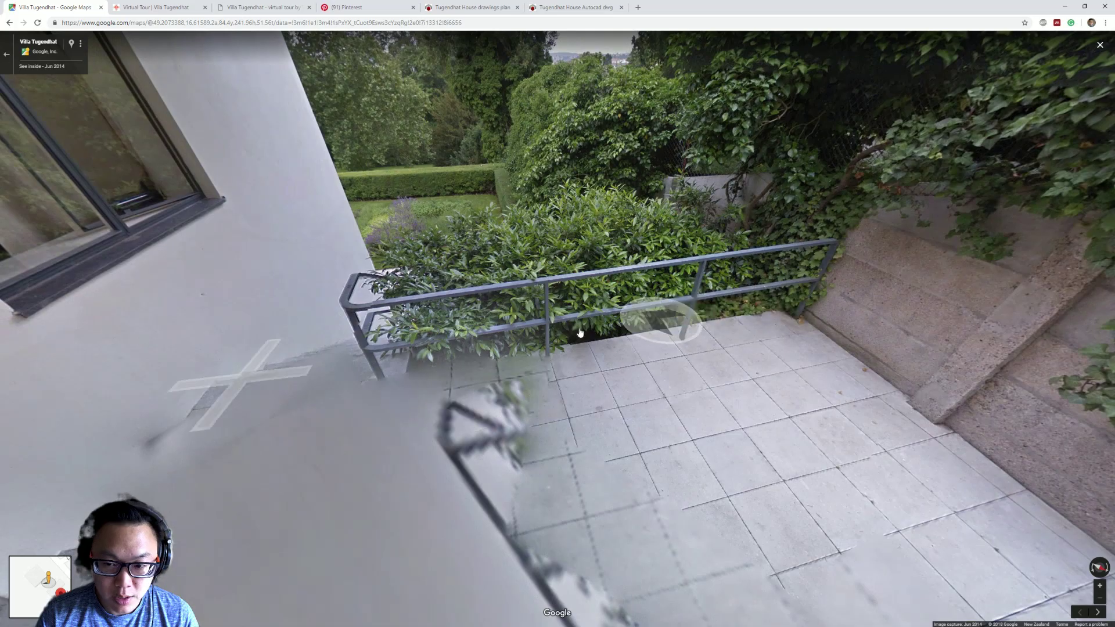
left_click(375, 343)
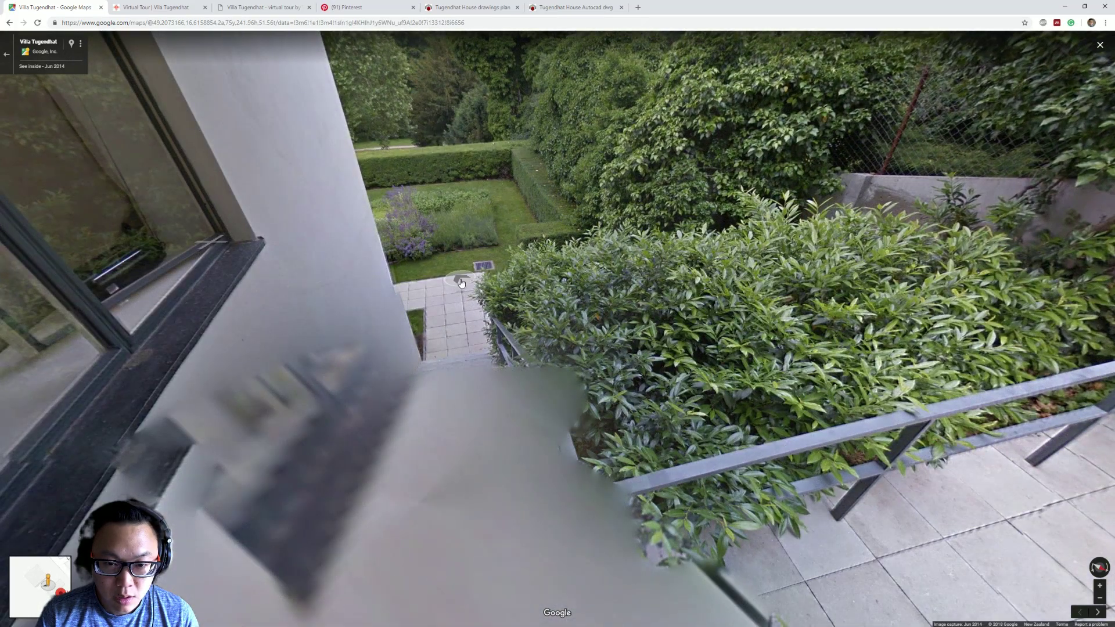
left_click(460, 283)
left_click_drag(791, 289, 227, 395)
left_click(312, 323)
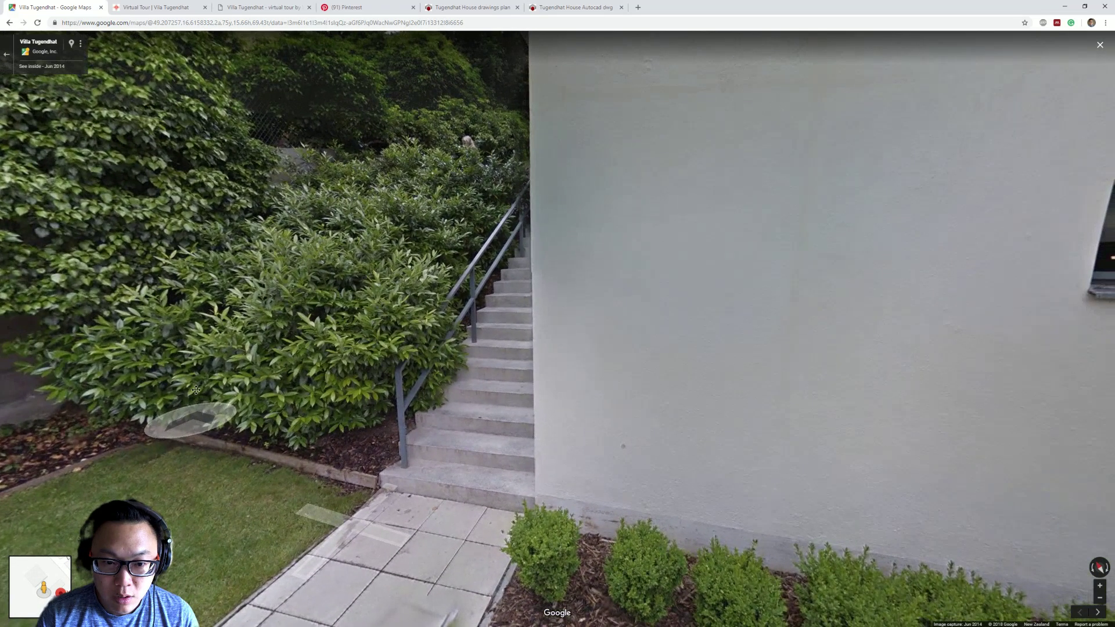
left_click_drag(417, 383, 155, 387)
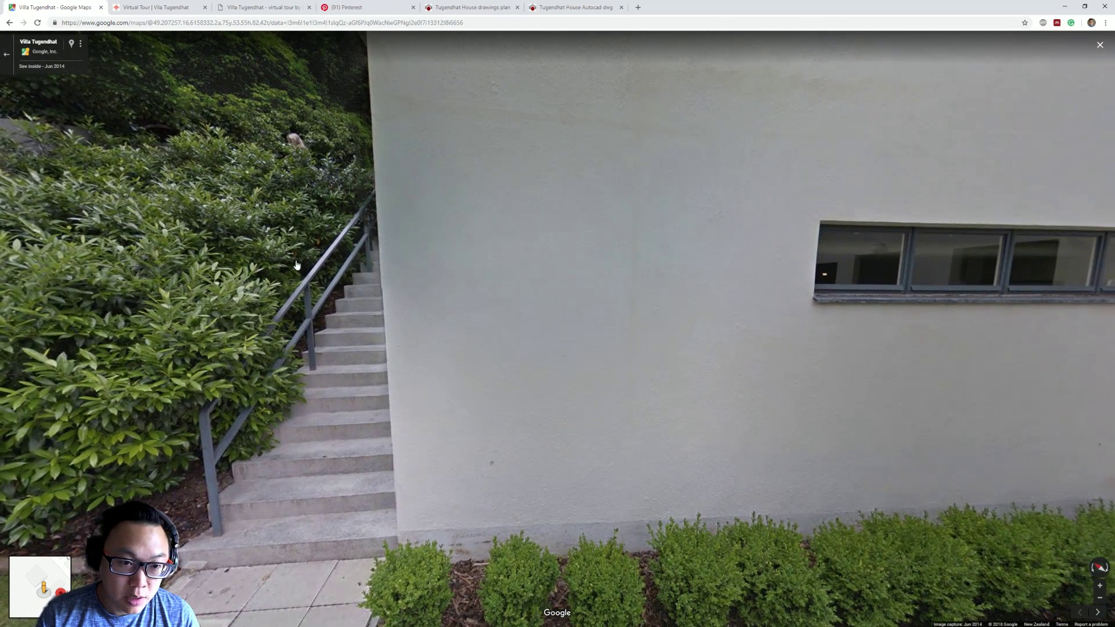
left_click_drag(292, 272, 553, 262)
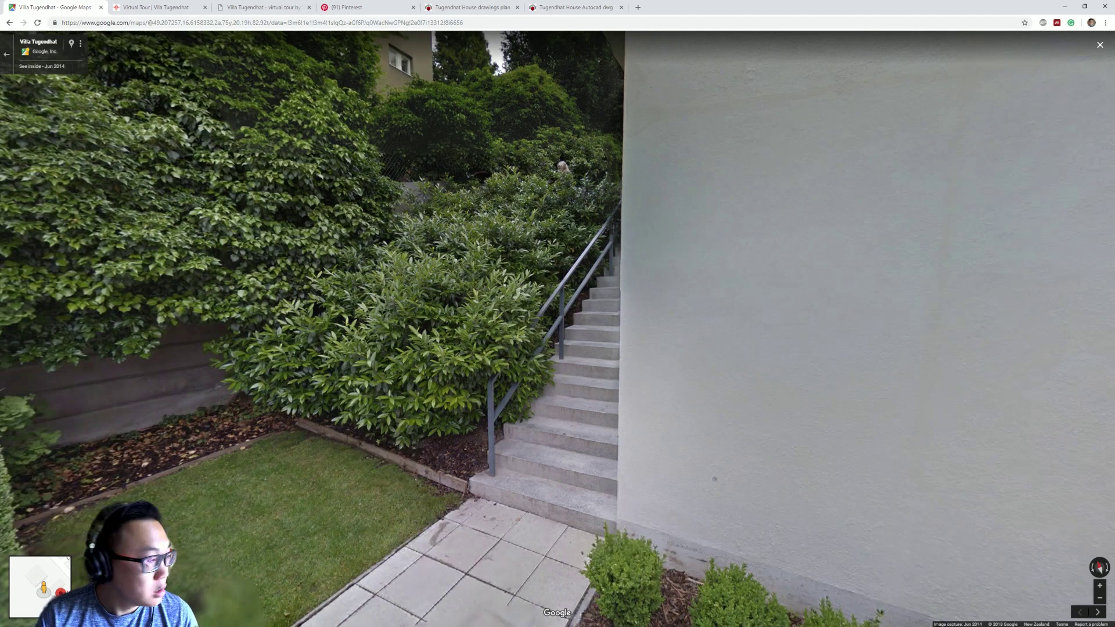
key("alt+Tab")
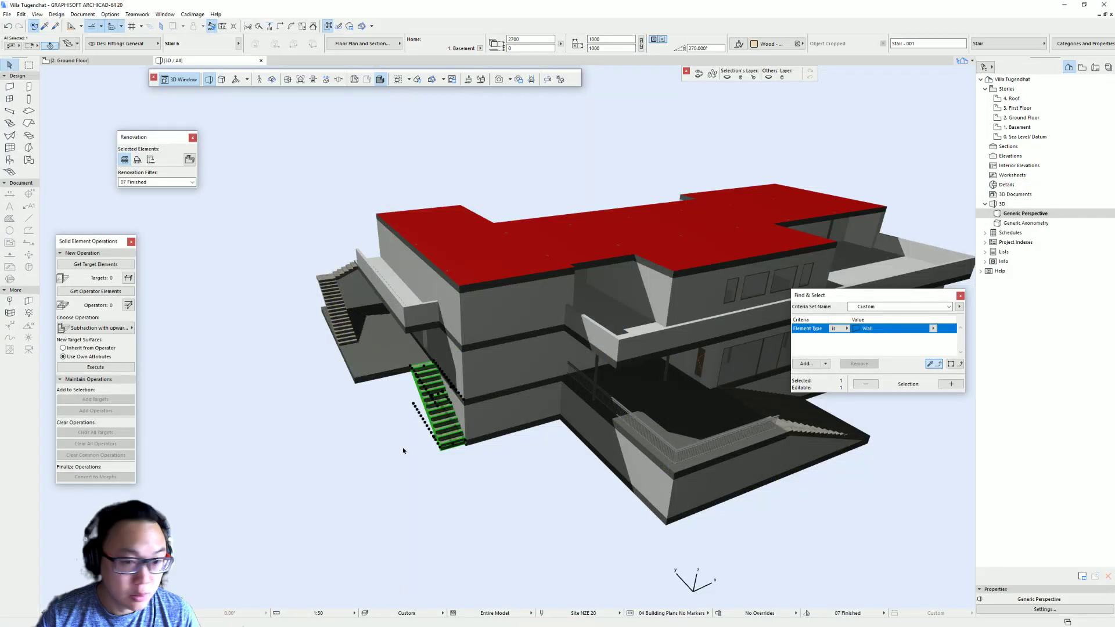
Pick up the settings of the partition wall beside the kitchen and open the Basement plan with Ground Floor as the trace reference.
key("F2")
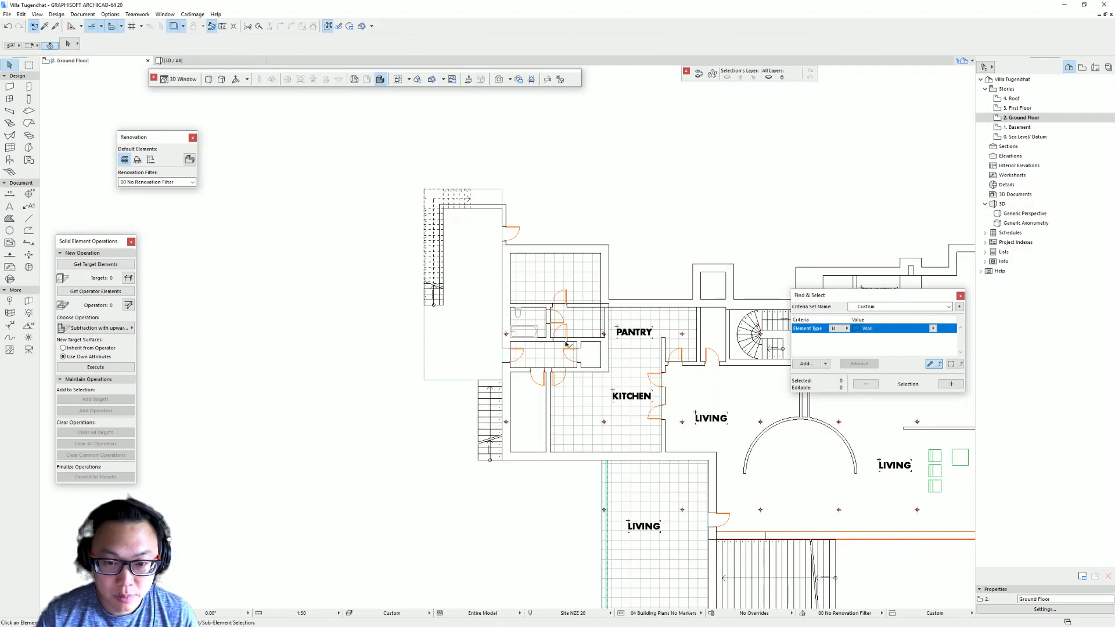
left_click(547, 431, "alt")
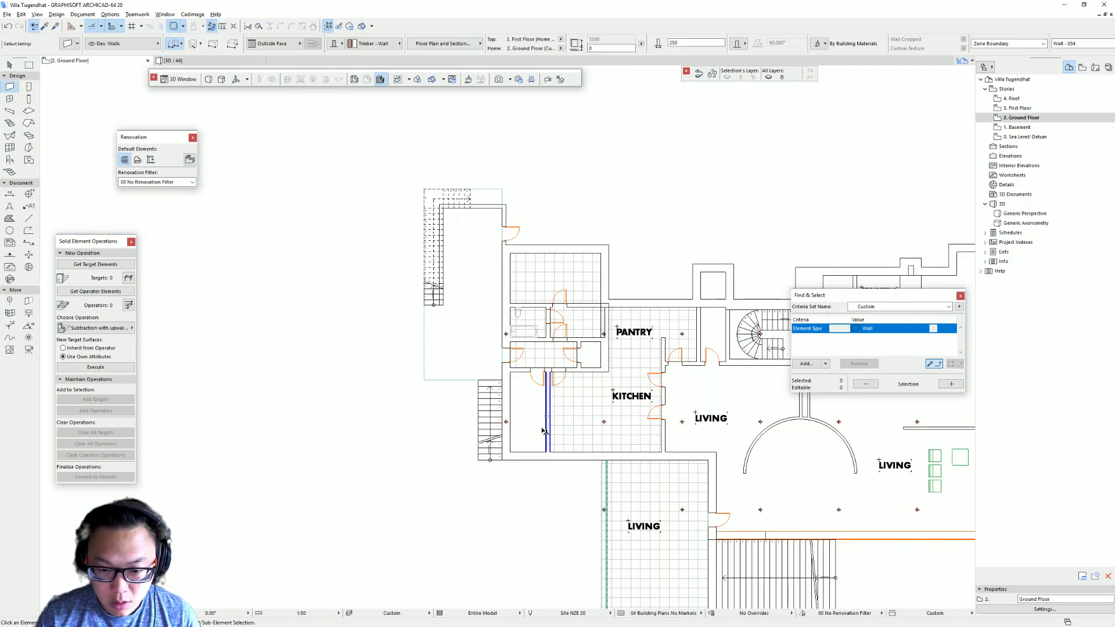
double_click(1029, 128)
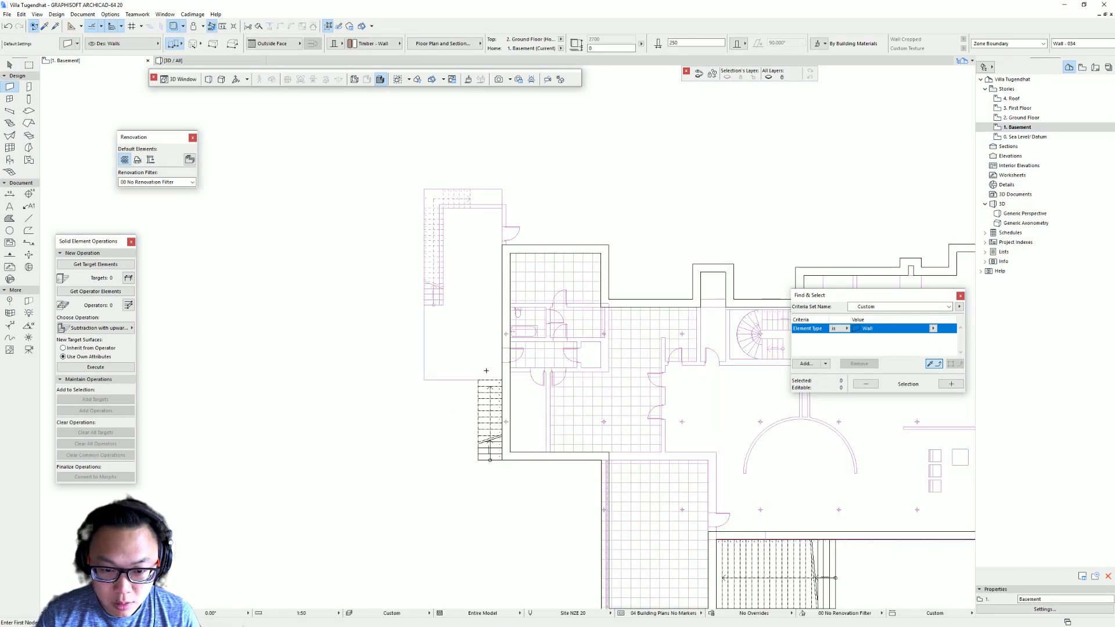
scroll(486, 371, "up", 3)
left_click(173, 27)
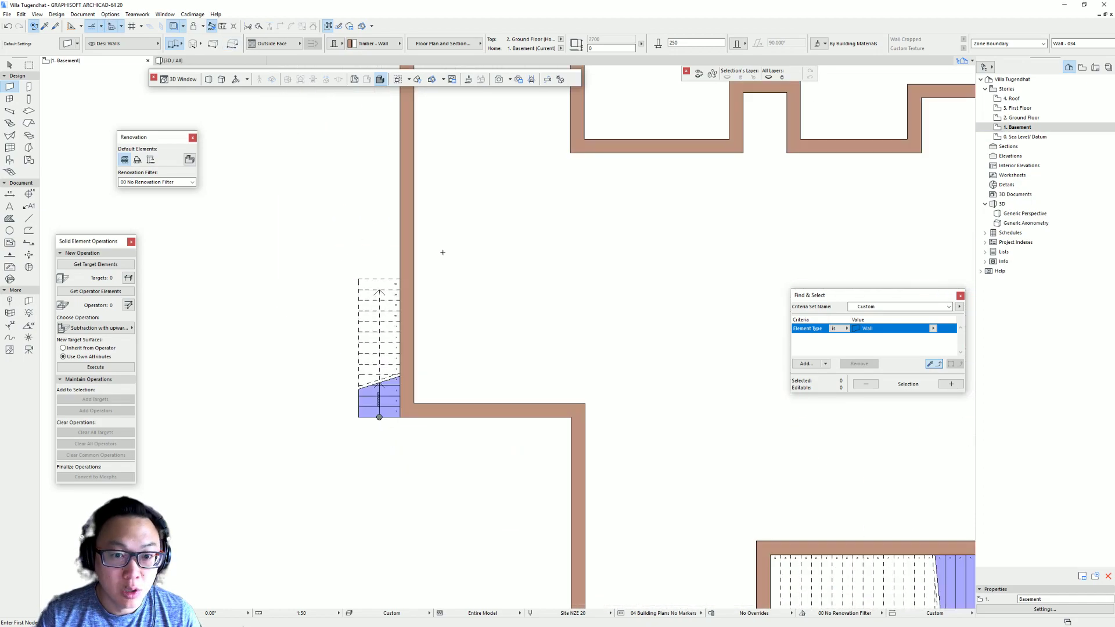
middle_click_drag(486, 241, 526, 356)
right_click(1031, 120)
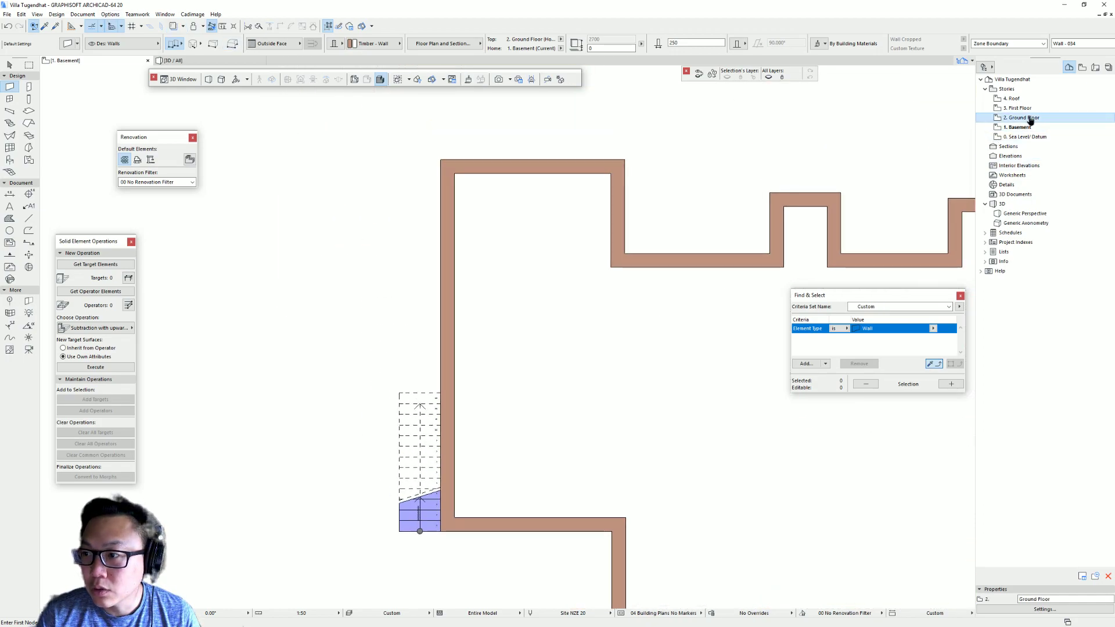
left_click(1039, 170)
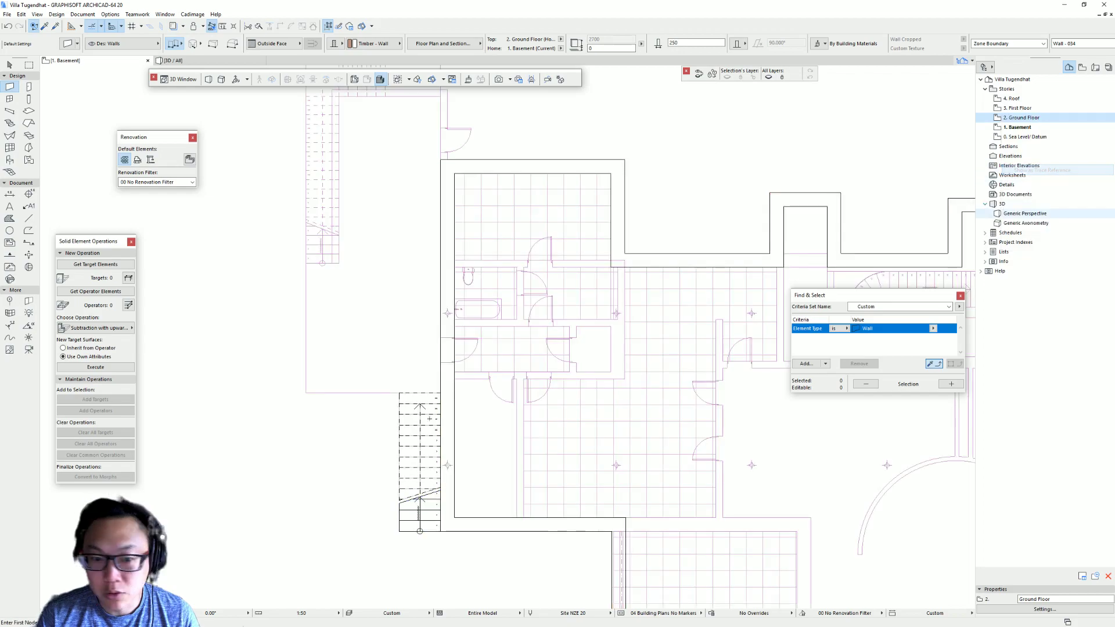
Draw a 250 mm timber wall under the terrace slab's edge at the garden stair, flip it to the slab side and check it in 3D.
left_click(305, 393)
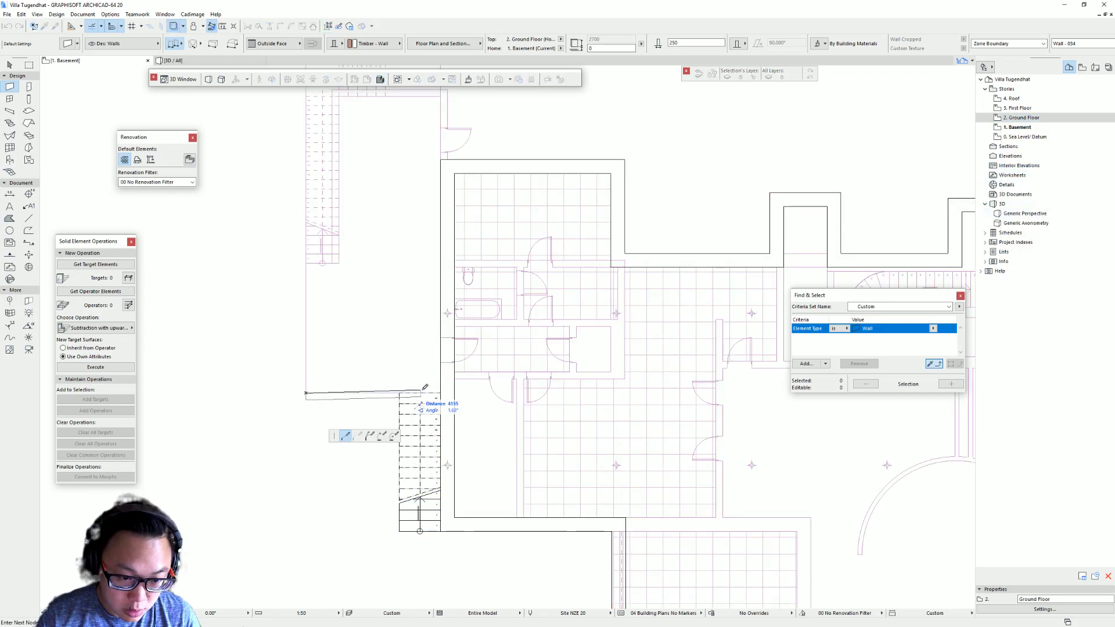
left_click(440, 393)
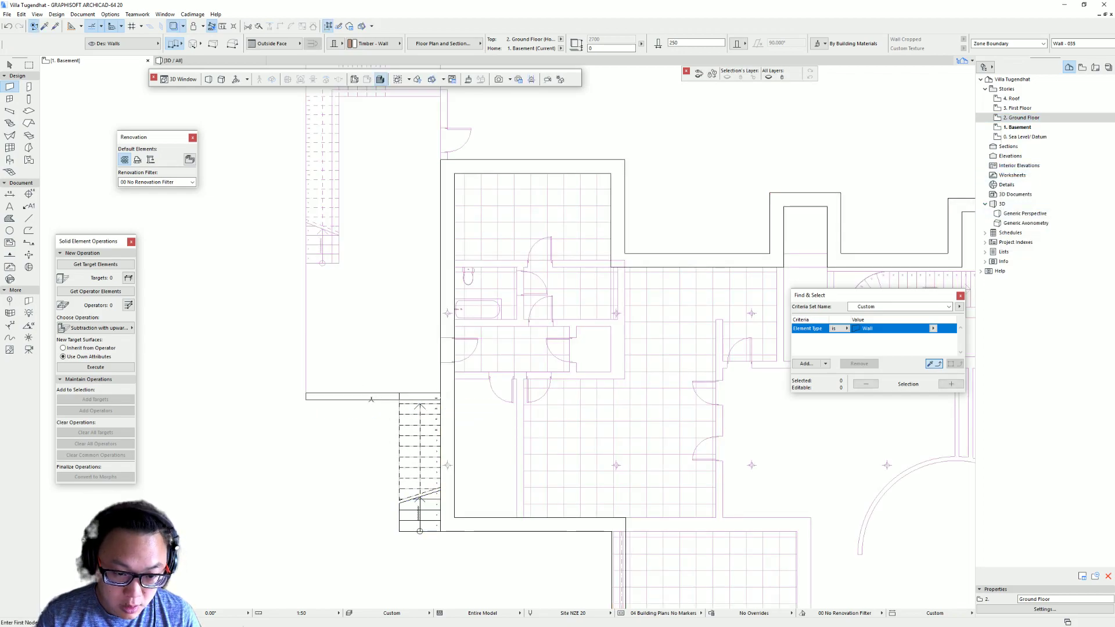
left_click(312, 45)
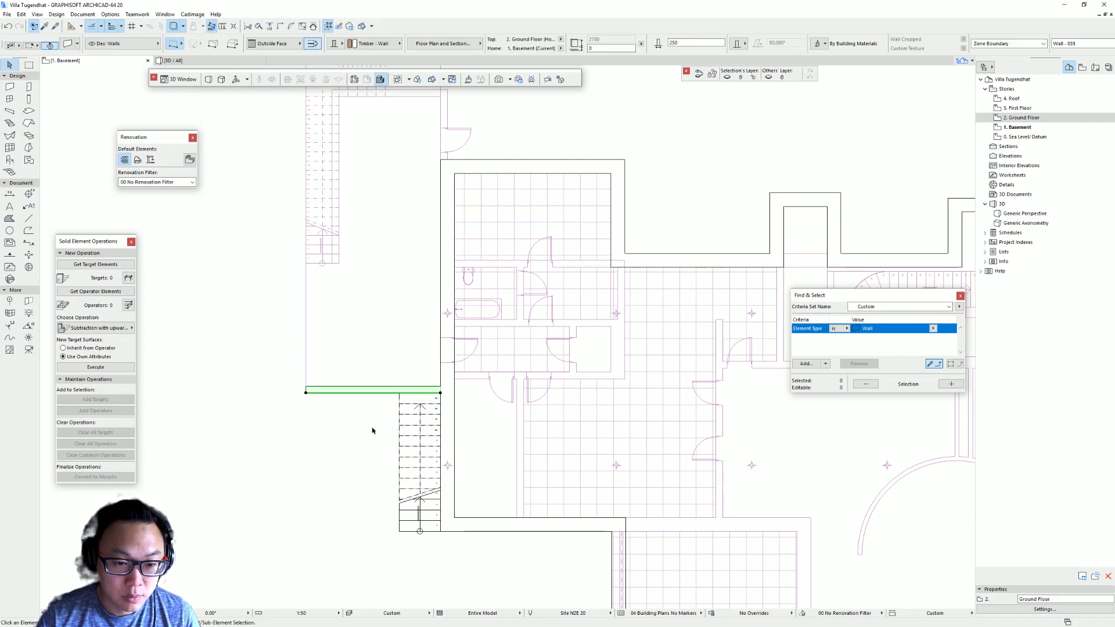
key("Escape")
key("F3")
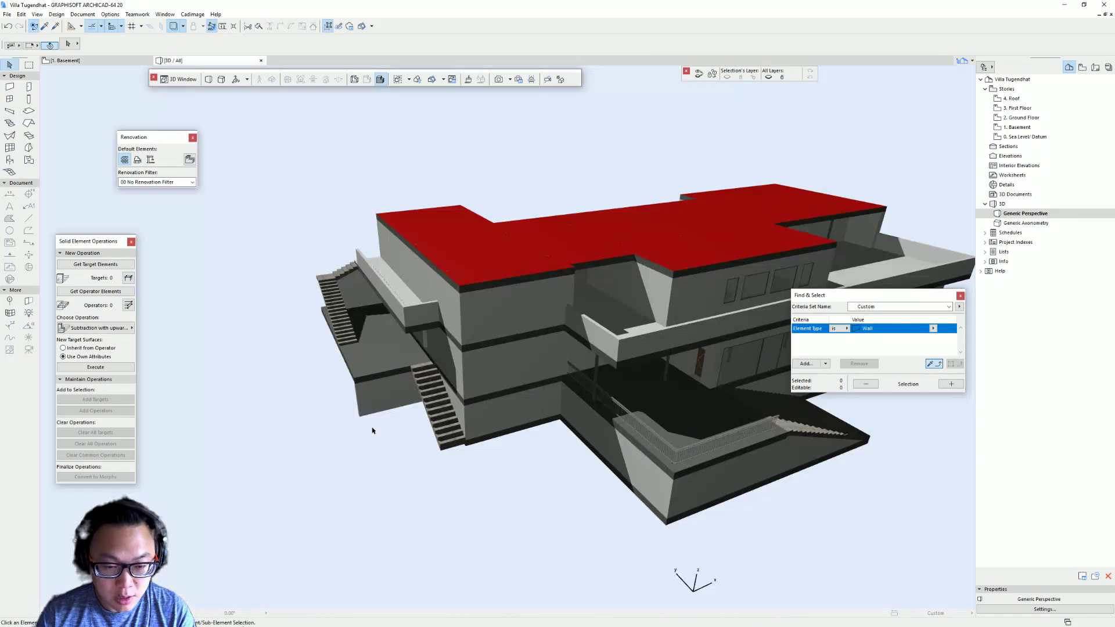
scroll(429, 374, "up", 2)
middle_click_drag(428, 374, 390, 399, "shift")
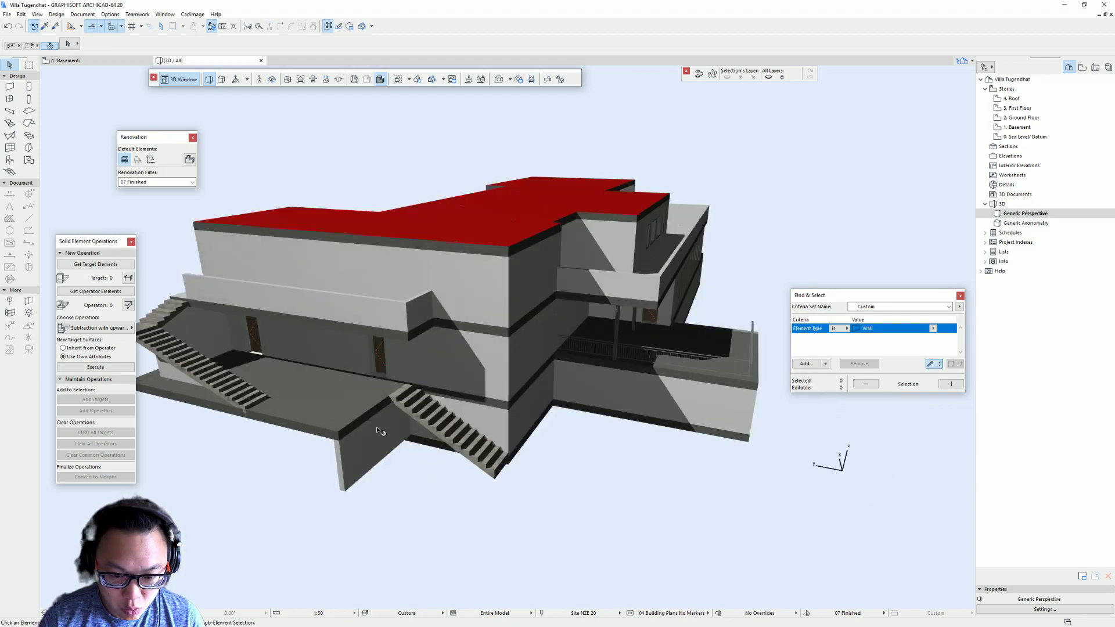
On the basement plan, draw a 250 mm timber wall along the garden stair's outer edge and flip it beneath the stair.
key("F2")
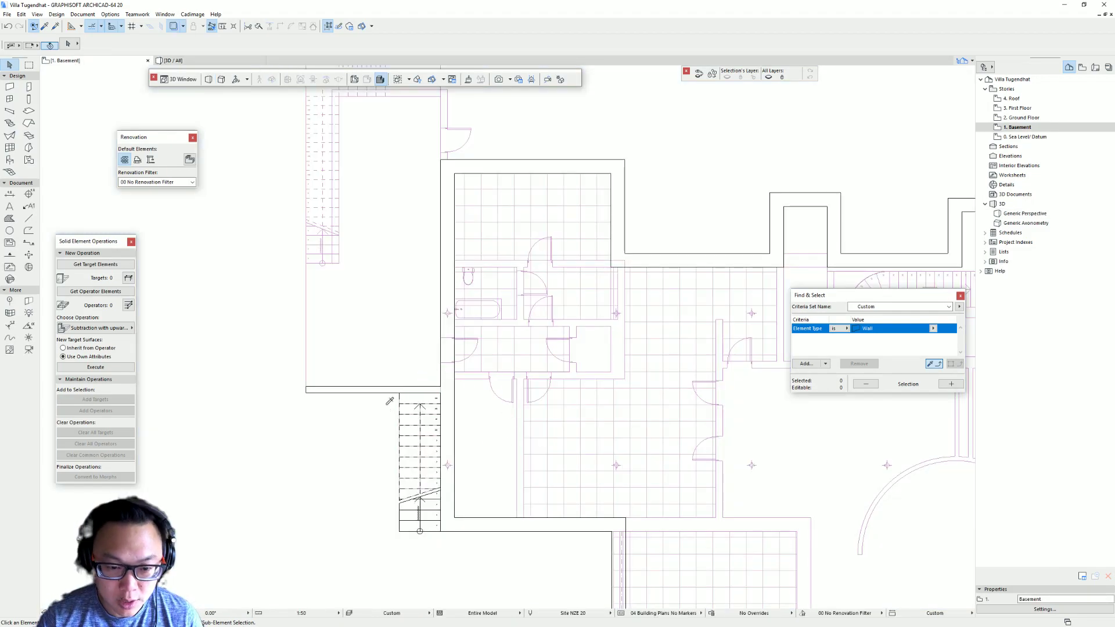
key("w")
left_click(399, 531)
left_click(399, 393)
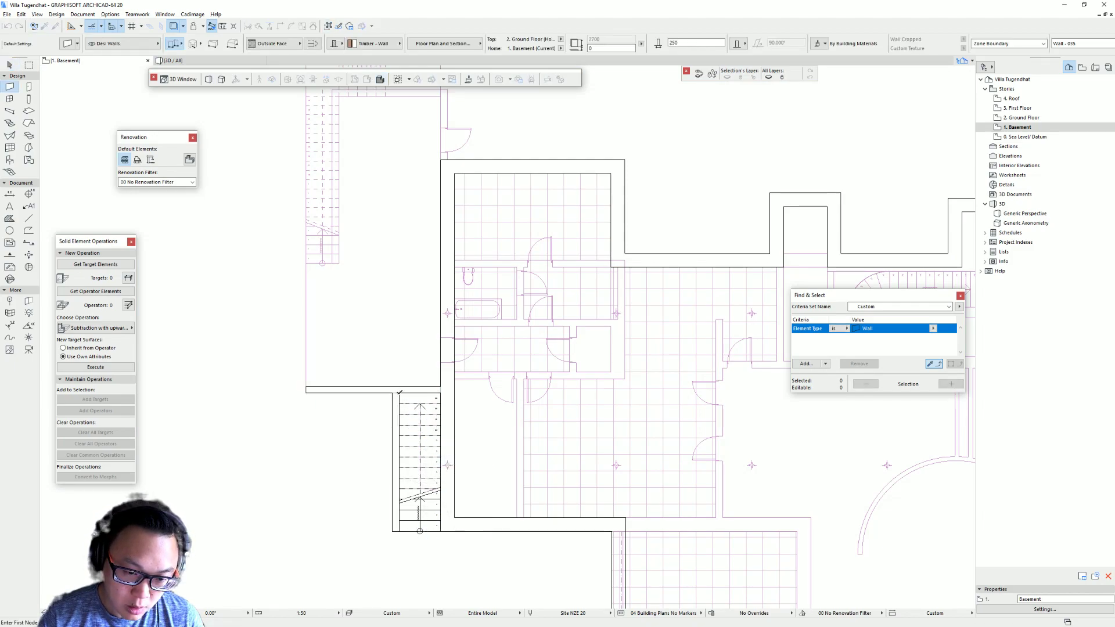
key("Escape")
left_click(399, 401)
left_click(316, 44)
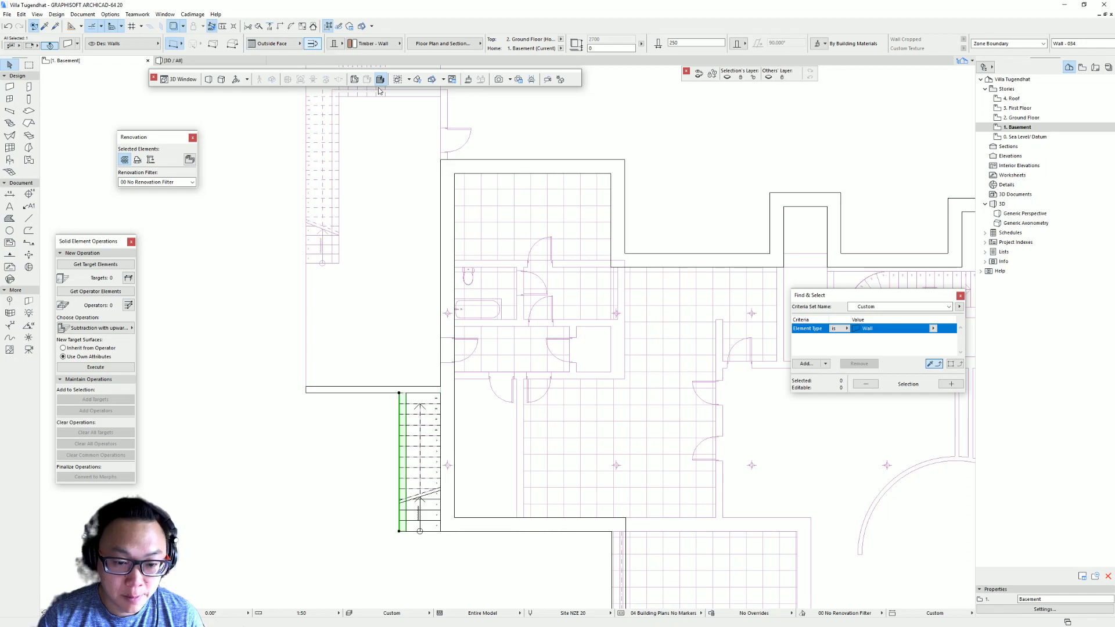
In 3D, trim the stair-side wall using Subtraction with upward extrusion, with the garden stair as the operator.
key("F3")
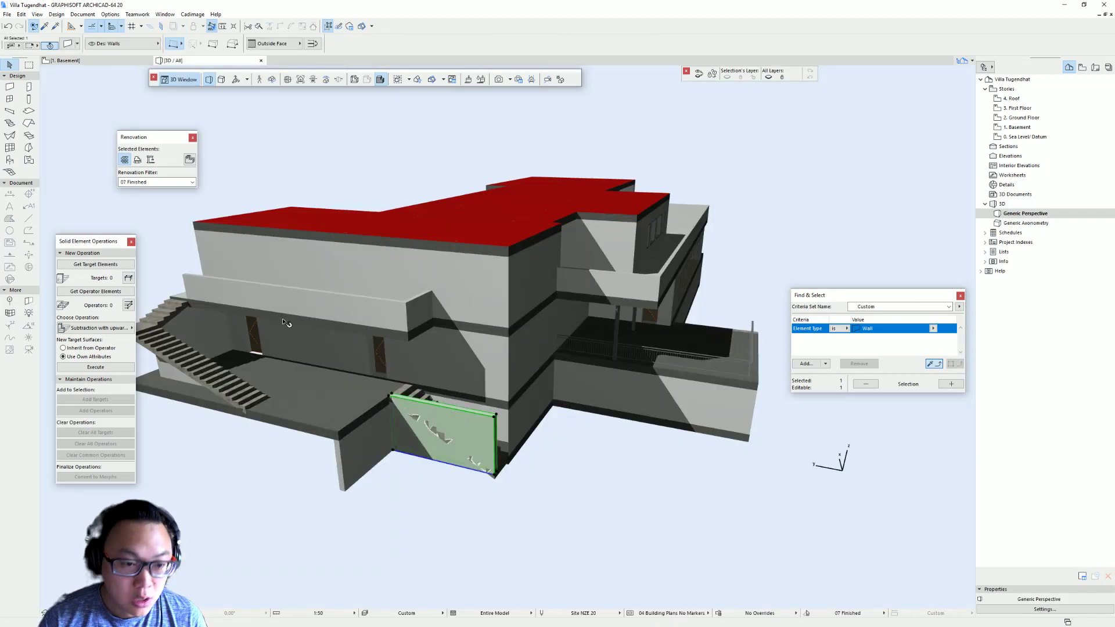
left_click(505, 467)
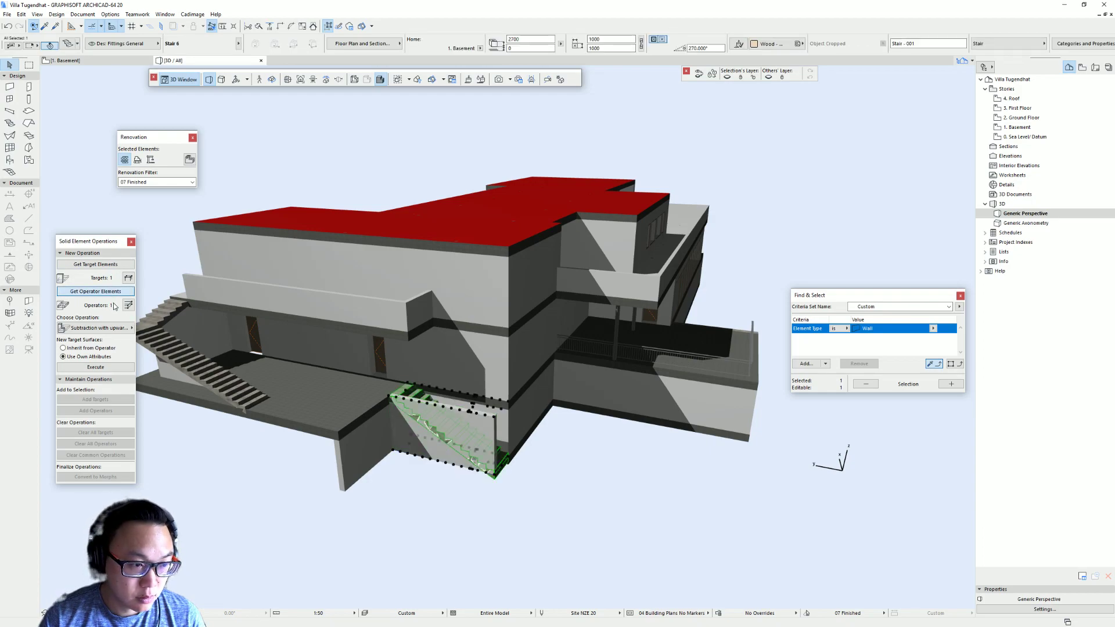
left_click(96, 366)
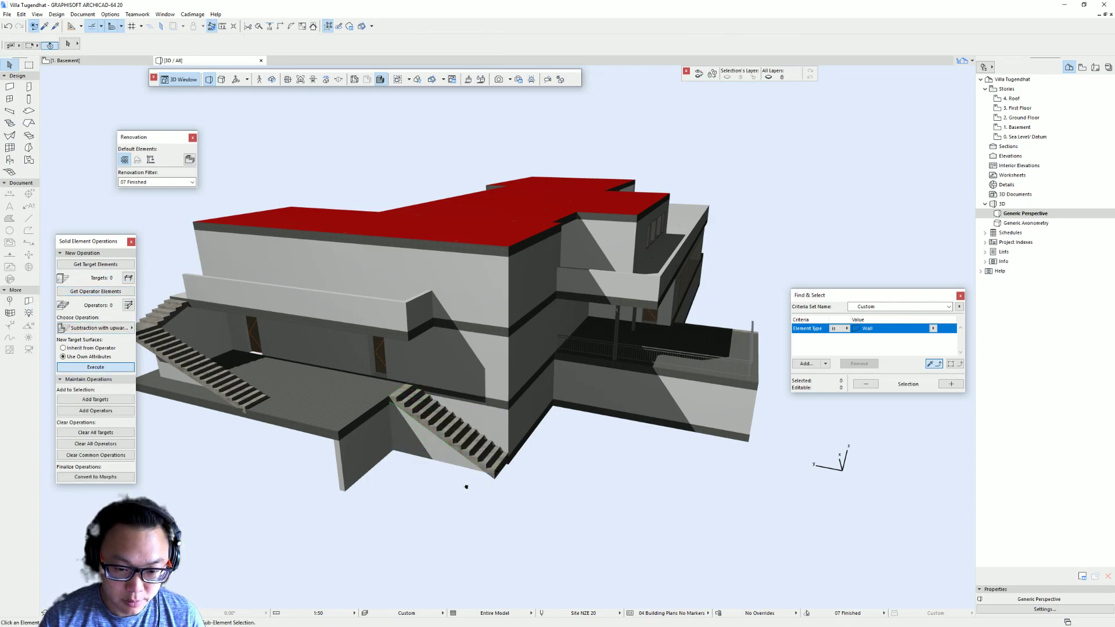
Examine the new walls beneath the terrace and garden stair in 3D, along with the open ground-floor corner at the villa's opposite end.
scroll(393, 492, "up", 3)
middle_click_drag(344, 472, 230, 460, "shift")
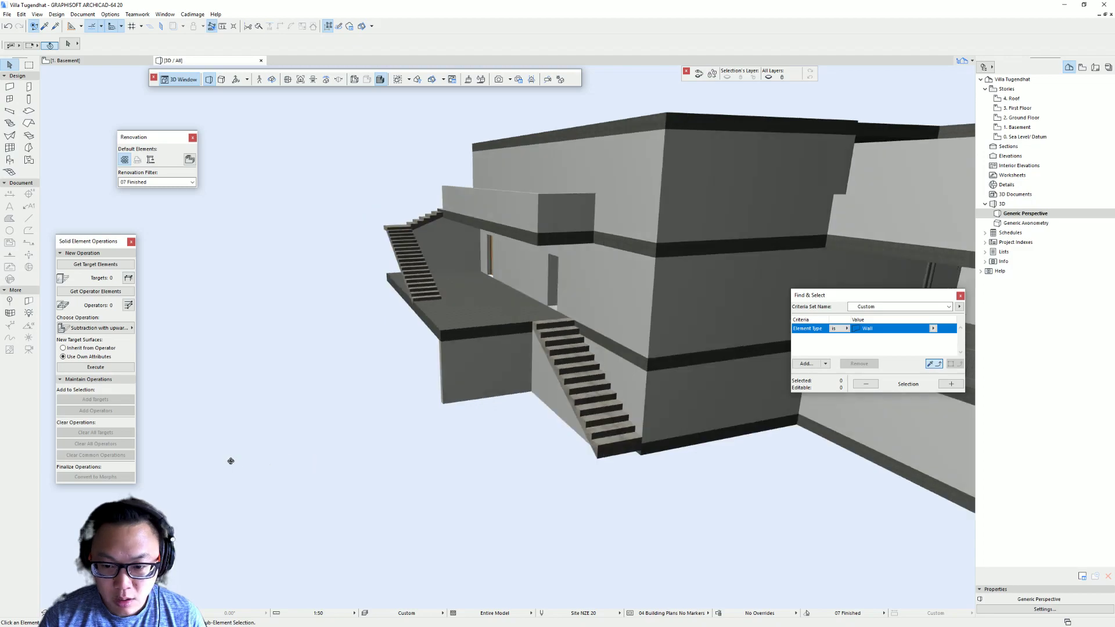
middle_click_drag(520, 438, 383, 379, "shift")
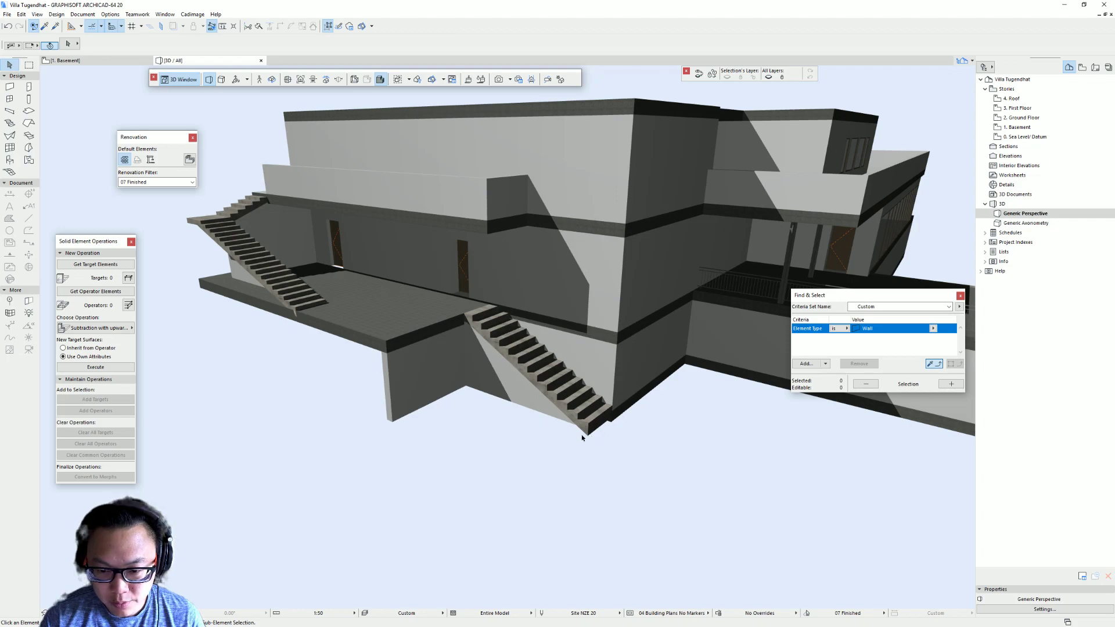
middle_click_drag(650, 403, 555, 397, "shift")
middle_click_drag(453, 393, 552, 241, "shift")
left_click(553, 242)
key("Escape")
middle_click_drag(595, 258, 624, 329, "shift")
middle_click_drag(543, 323, 410, 364, "shift")
scroll(540, 363, "up", 4)
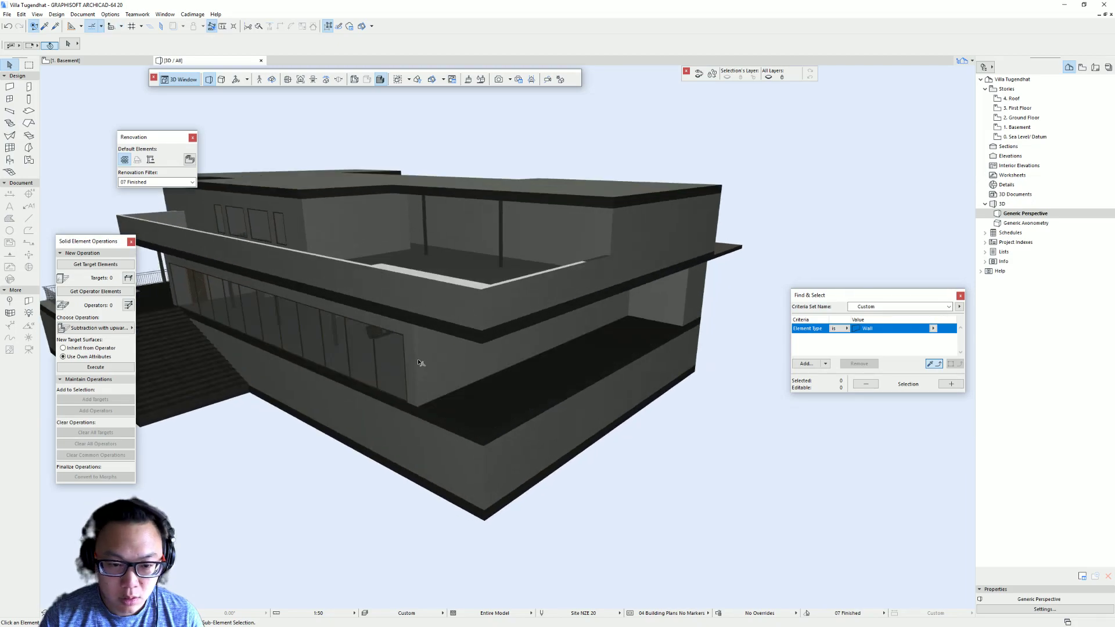
Try to draw chained 500 mm walls around the open ground-floor corner, using the neighbouring ground-floor wall's settings.
left_click(413, 351, "alt")
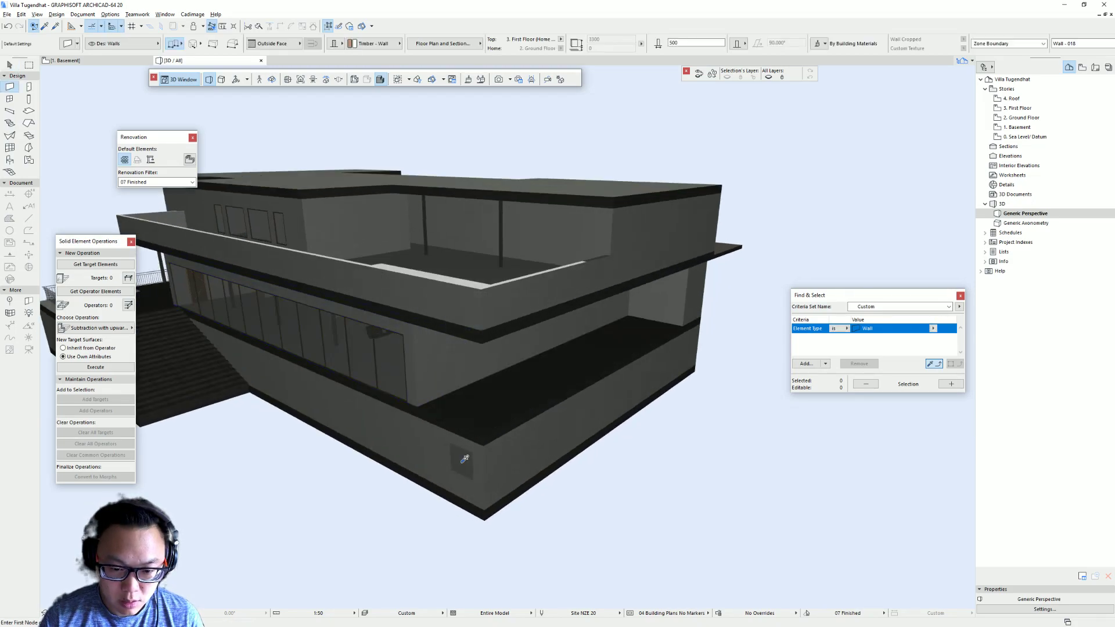
left_click(417, 405)
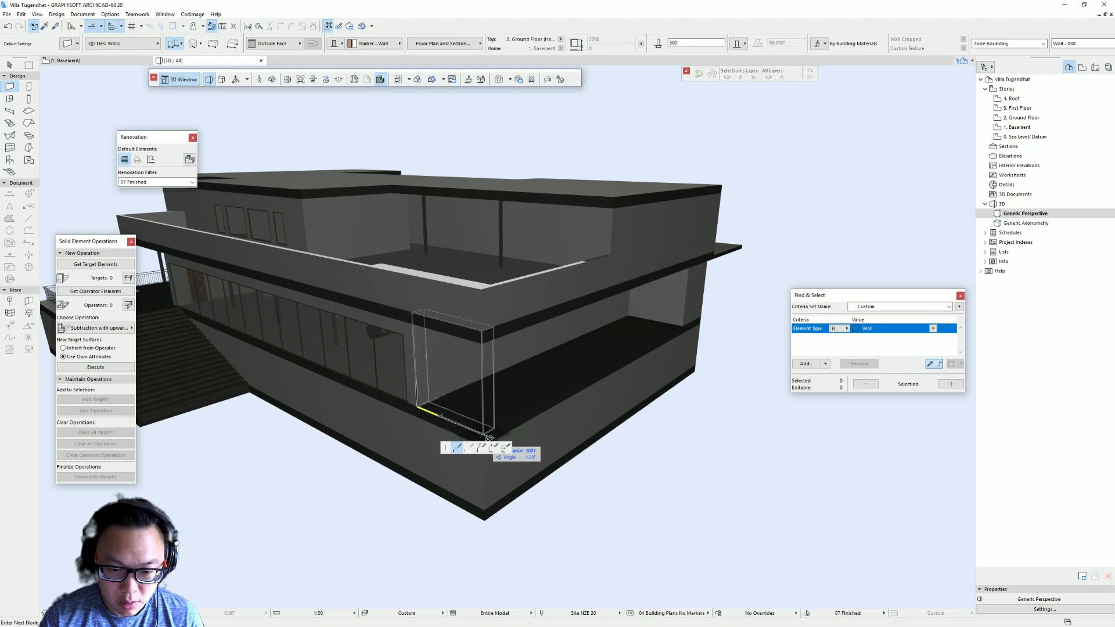
left_click(444, 348, "alt")
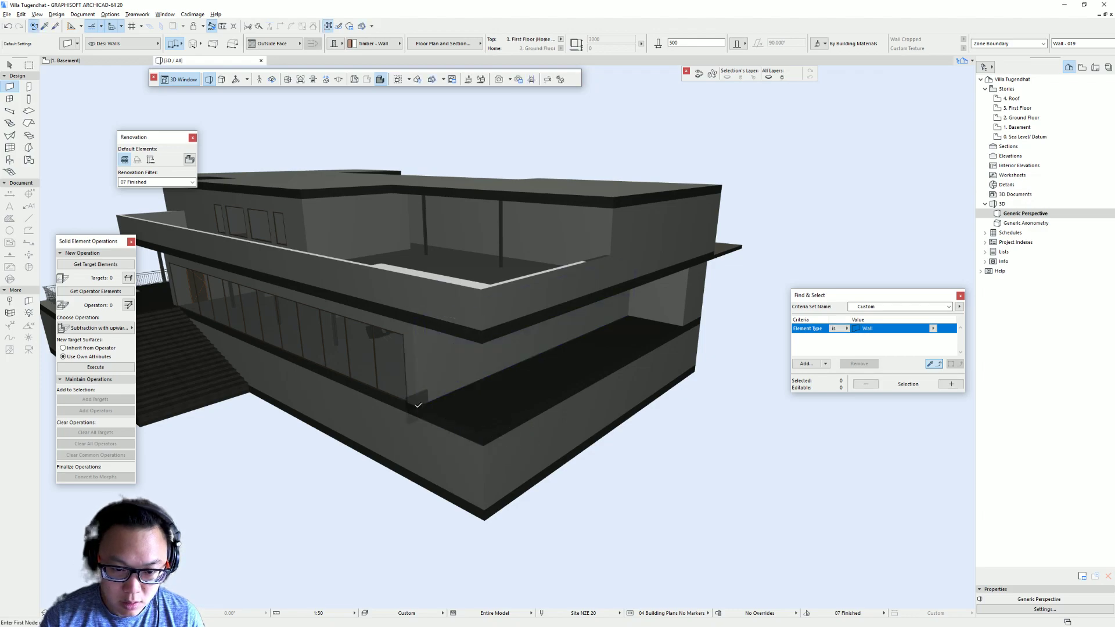
left_click(418, 404)
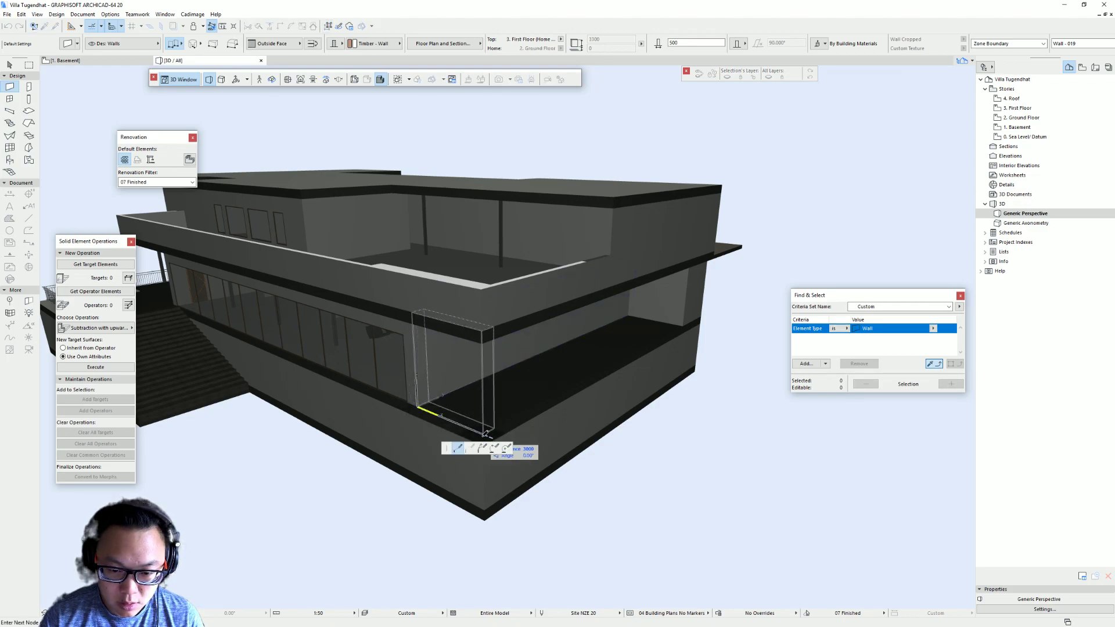
left_click(673, 332)
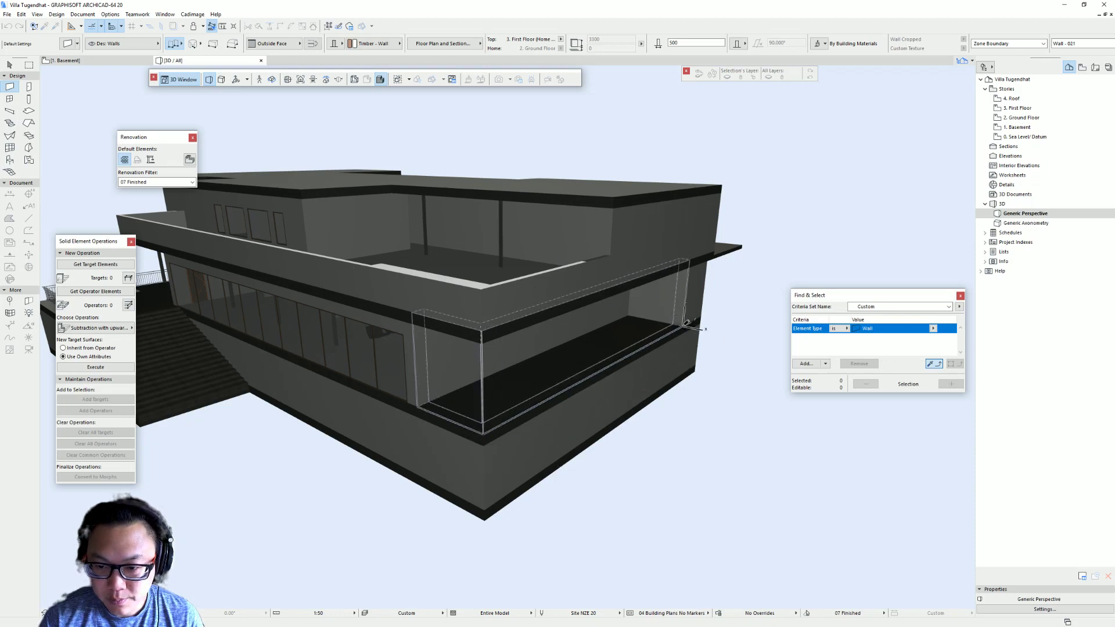
key("Escape")
Switch to Google Maps, inspect the garden stair and the basement facade's door and windows in Street View, and return to the map.
scroll(632, 389, "down", 4)
middle_click_drag(632, 389, 587, 354, "shift")
key("alt+Tab")
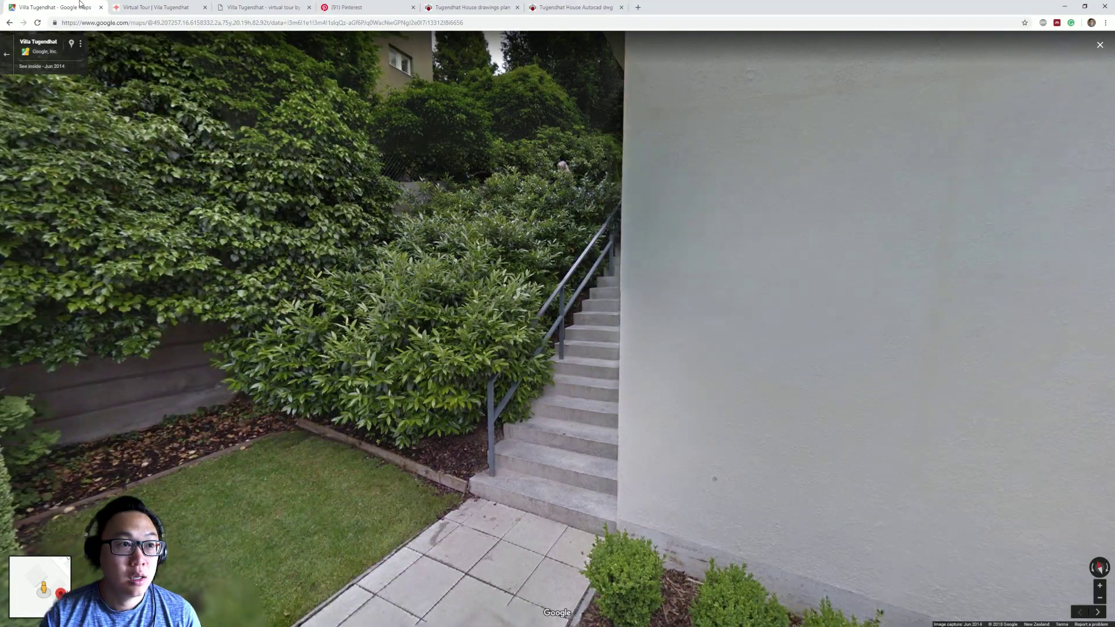
left_click_drag(1010, 313, 22, 74)
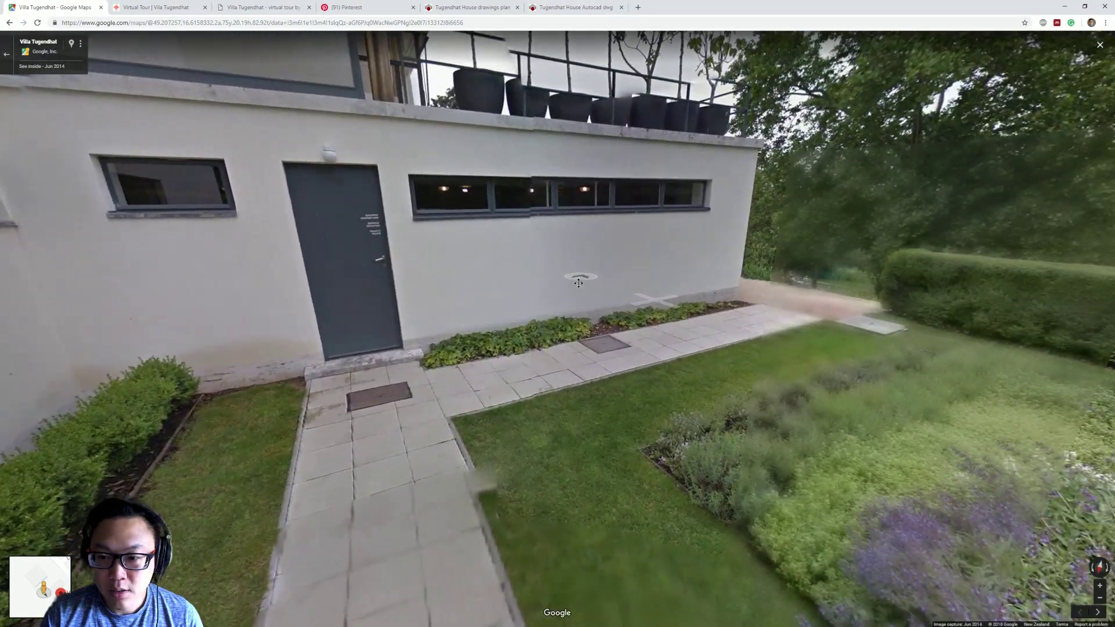
key("Escape")
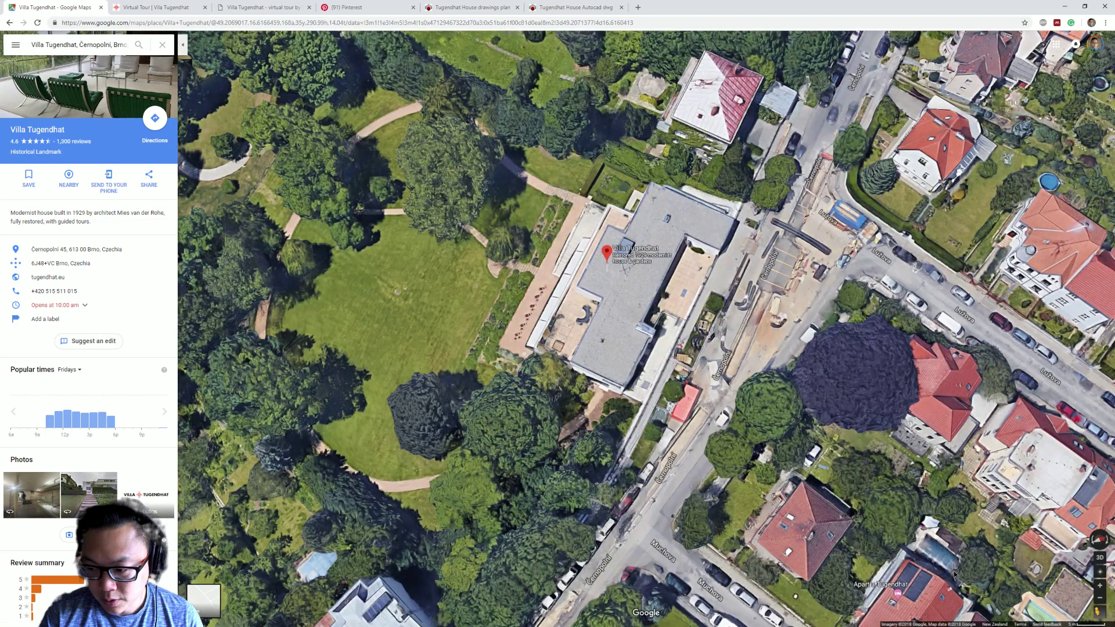
Enter Street View in the garden beside the villa and examine the glazed conservatory, basement wall, strip window, stone steps and sloping lawn.
left_click_drag(1097, 611, 513, 394)
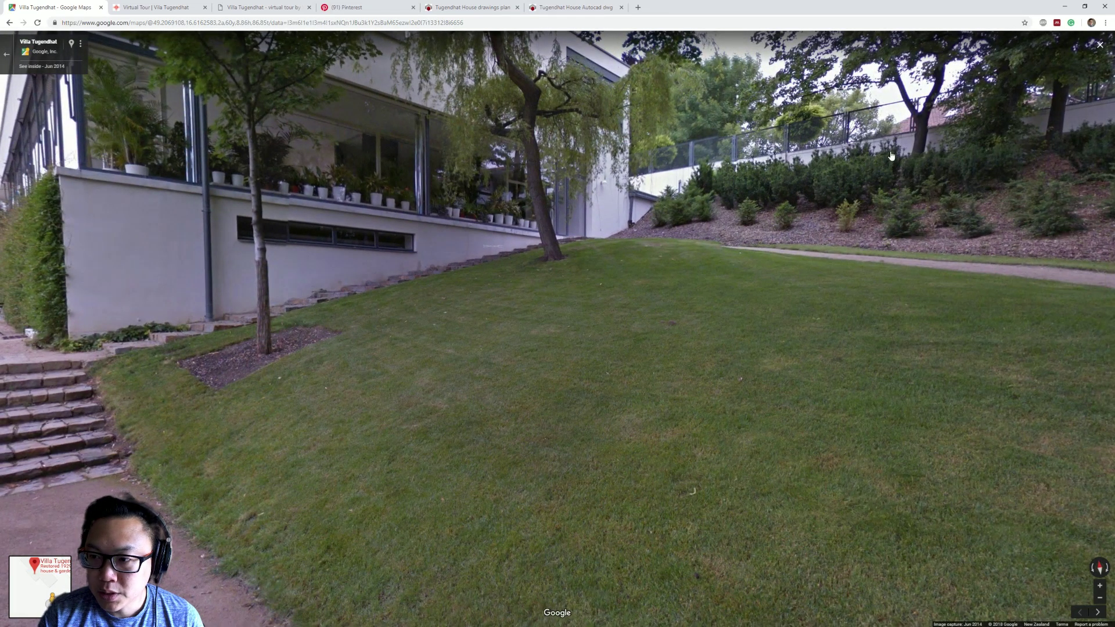
left_click_drag(589, 232, 742, 207)
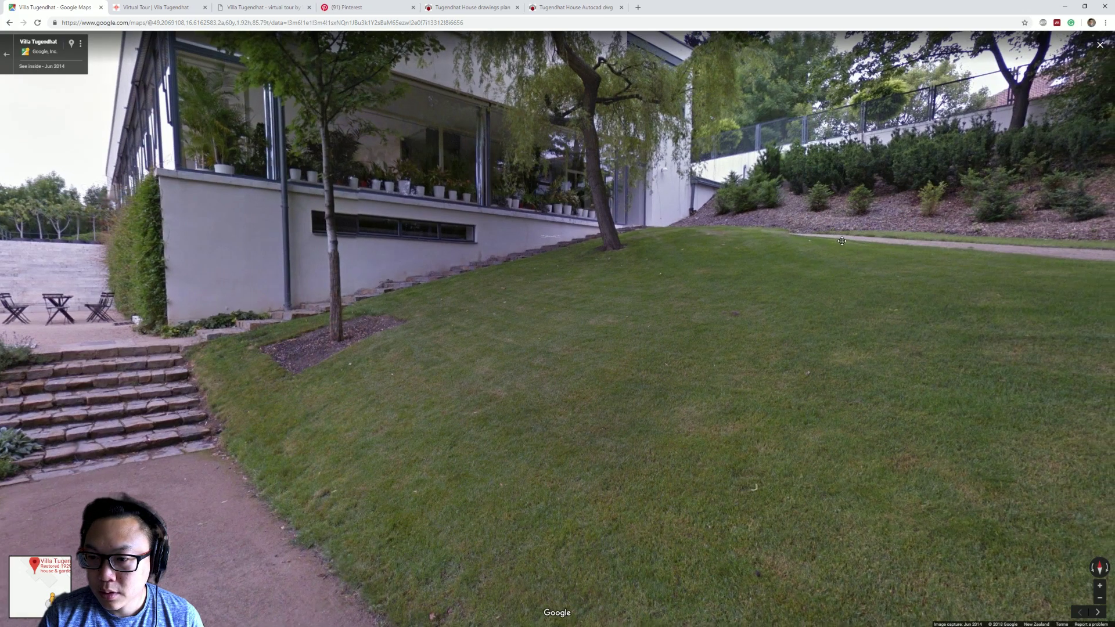
left_click_drag(646, 224, 736, 232)
left_click_drag(434, 303, 673, 311)
left_click_drag(447, 317, 589, 317)
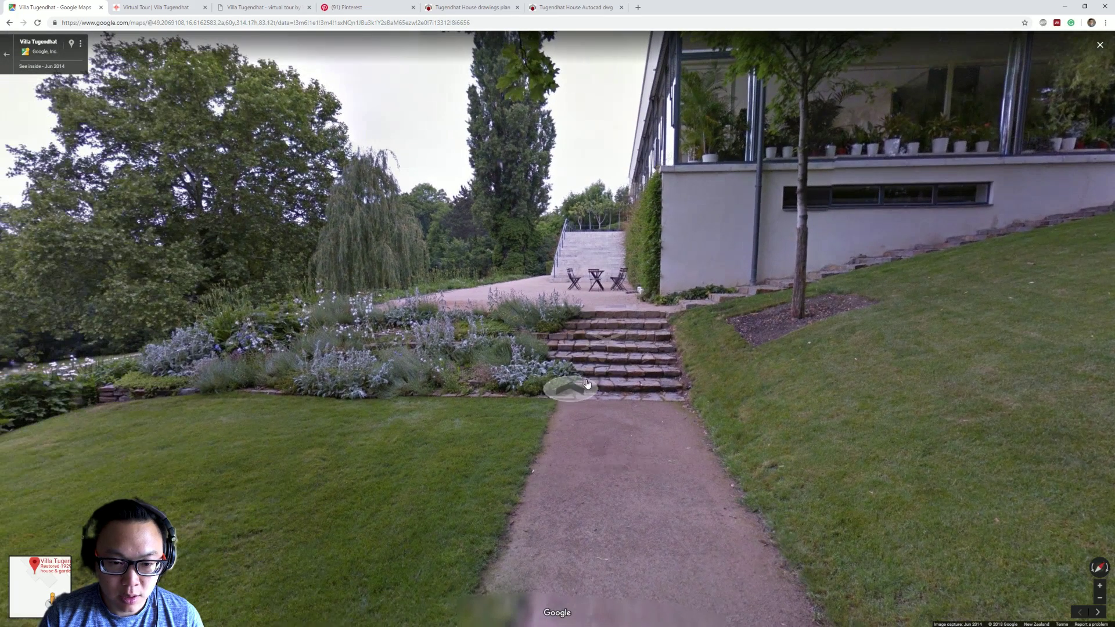
left_click_drag(745, 315, 509, 296)
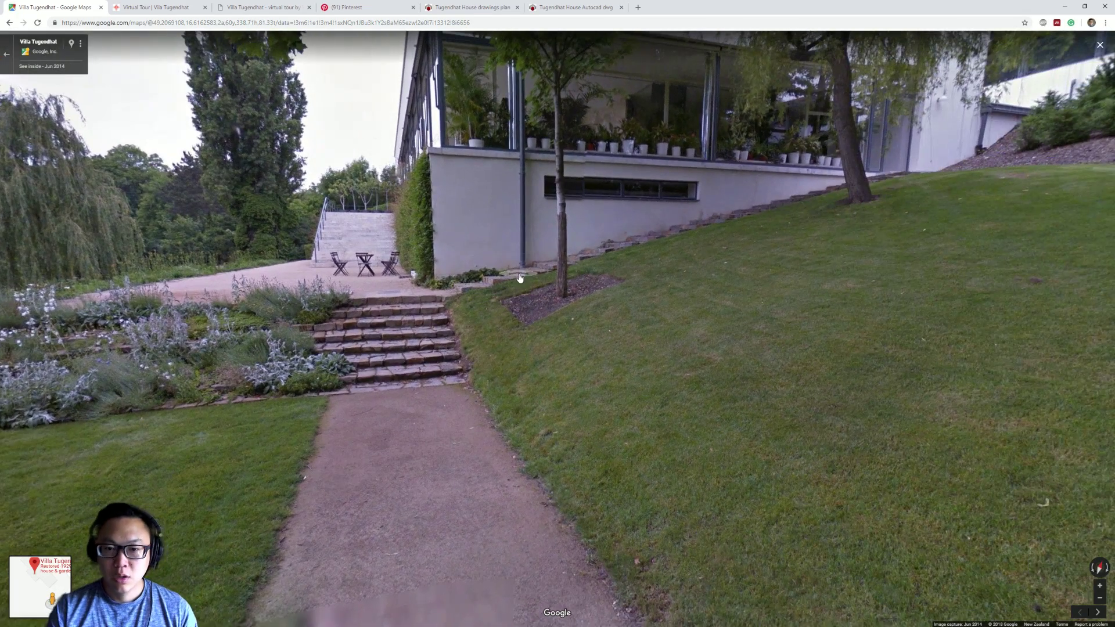
left_click_drag(707, 254, 679, 260)
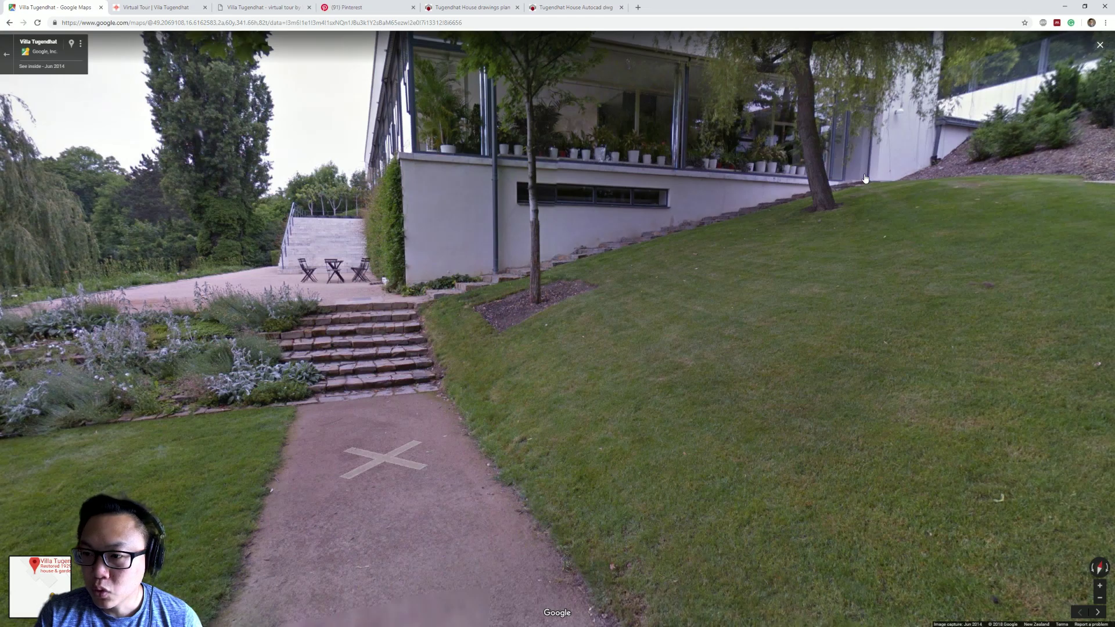
left_click(622, 319)
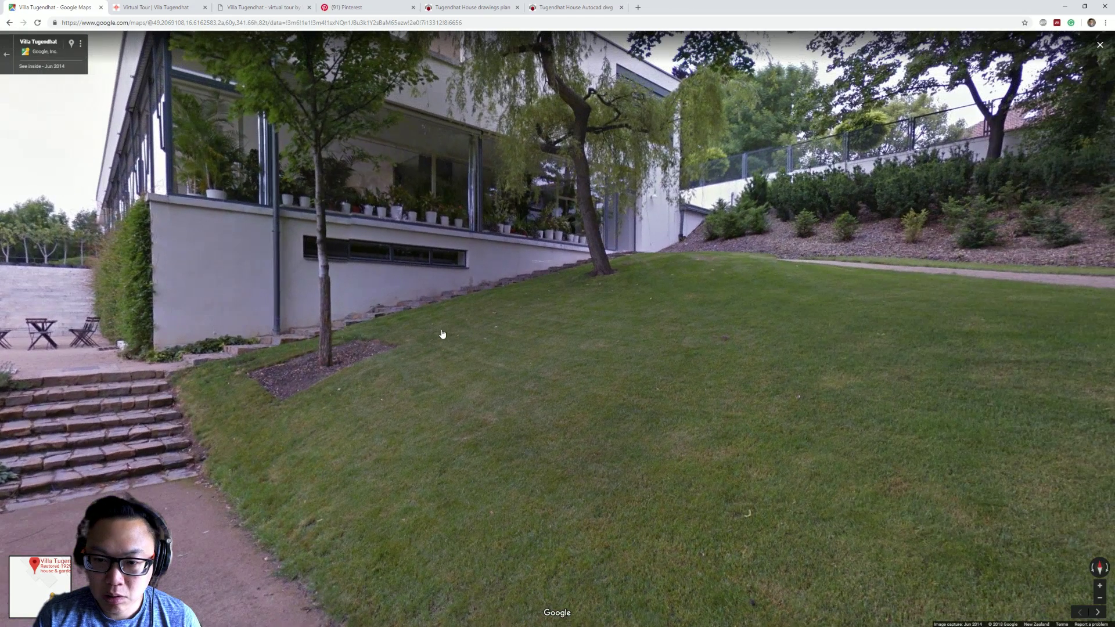
scroll(215, 355, "up", 3)
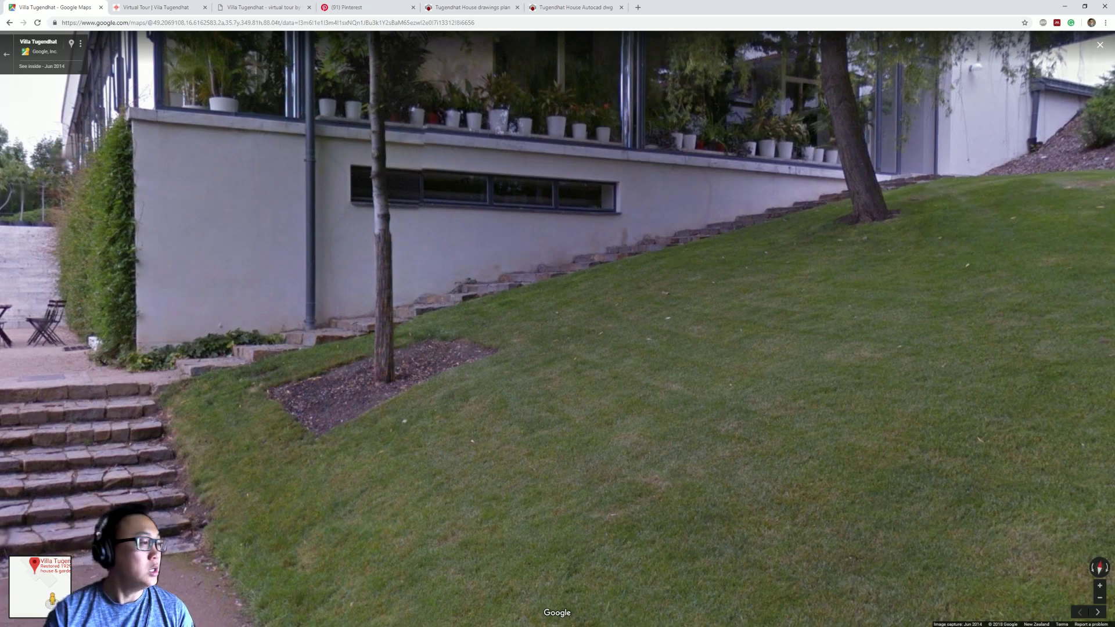
Switch to the Villa Tugendhat project in Archicad, open the Ground Floor story and bring the conservatory end of the plan into view.
key("alt+Tab")
key("Escape")
middle_click_drag(391, 330, 259, 295)
key("alt+Tab")
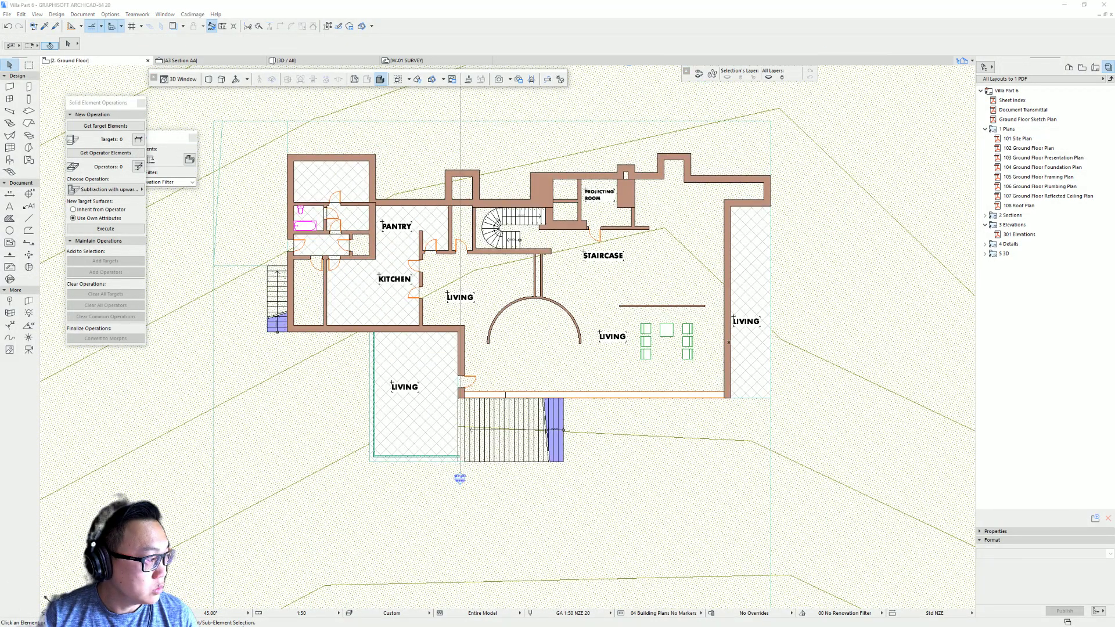
key("alt+Tab")
double_click(1029, 127)
double_click(1041, 119)
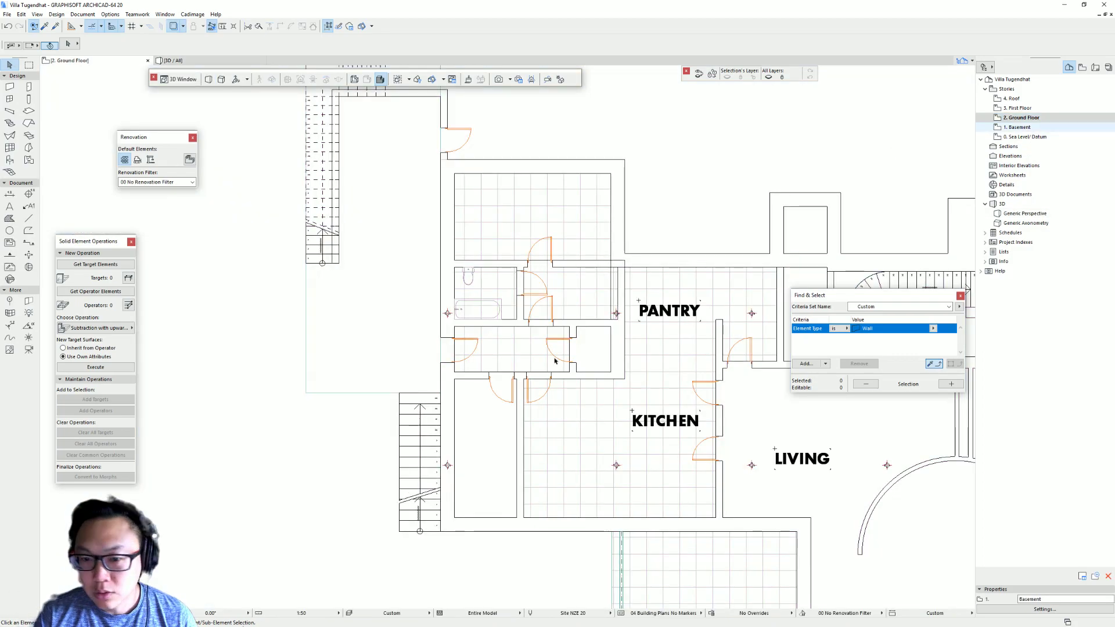
scroll(464, 338, "down", 5)
middle_click_drag(781, 356, 430, 290)
scroll(459, 256, "up", 1)
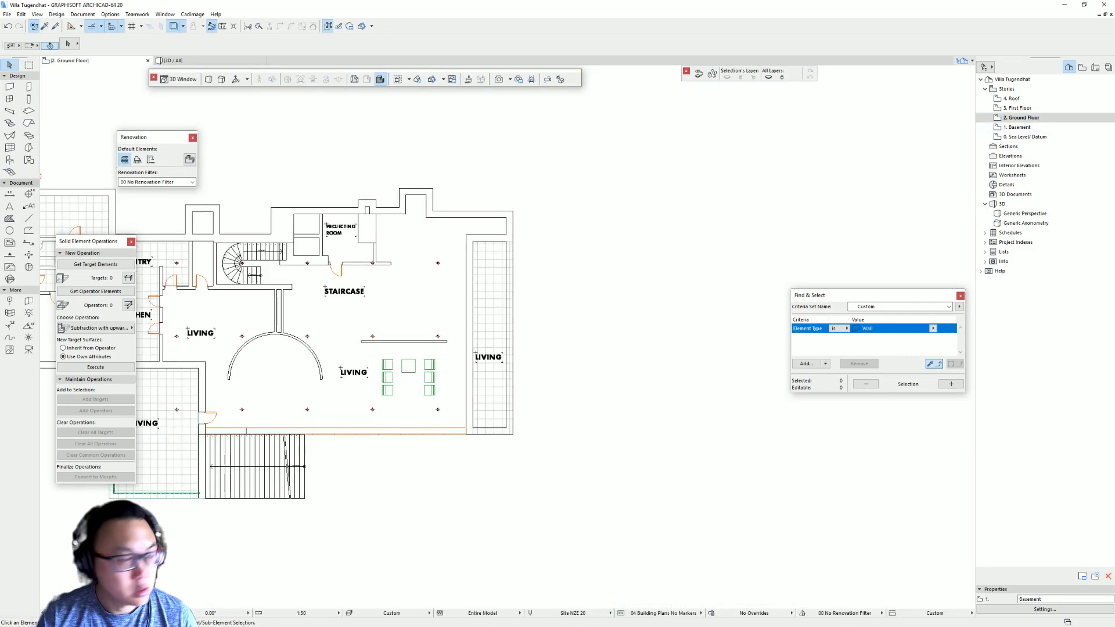
Switch to the browser, study the archweb Tugendhat House plans and side elevations around the conservatory, and return to Archicad.
key("alt+Tab")
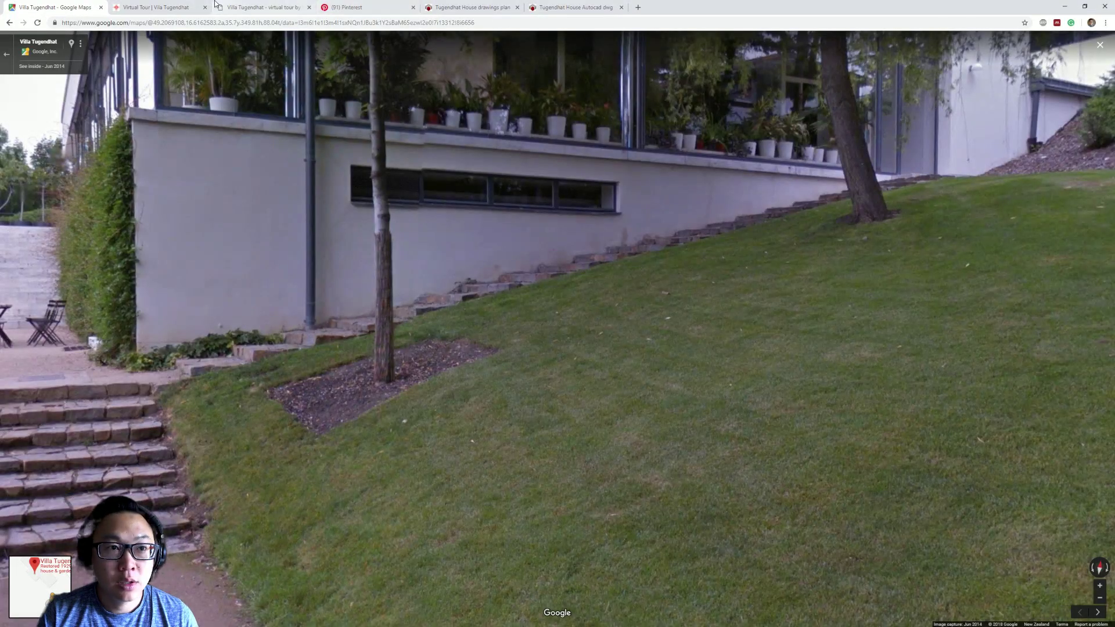
left_click(254, 5)
left_click(476, 6)
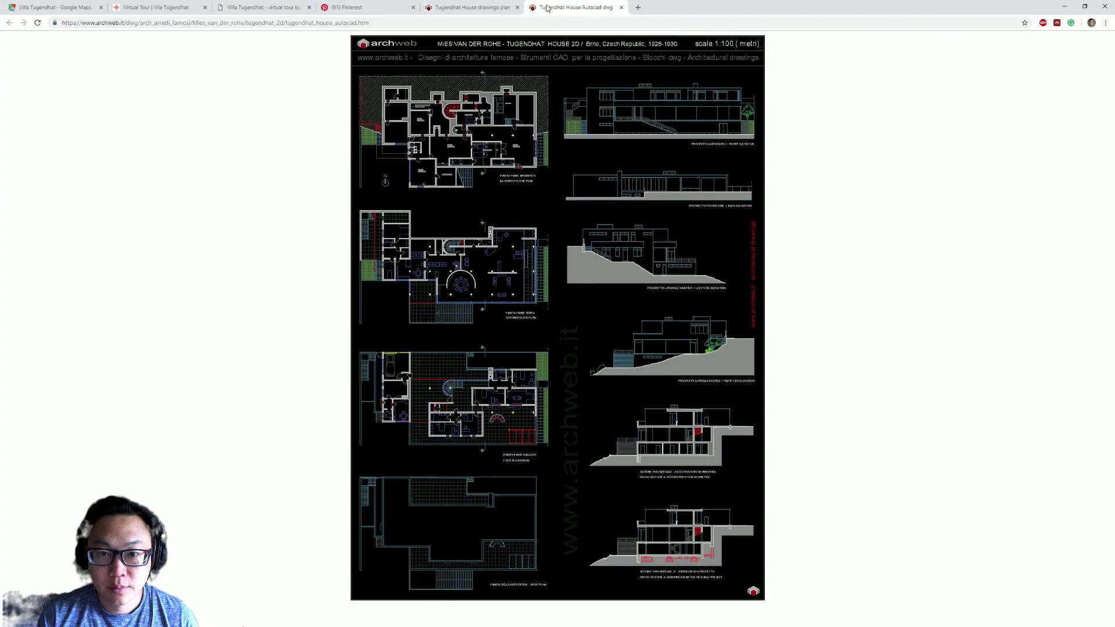
scroll(503, 317, "up", 3)
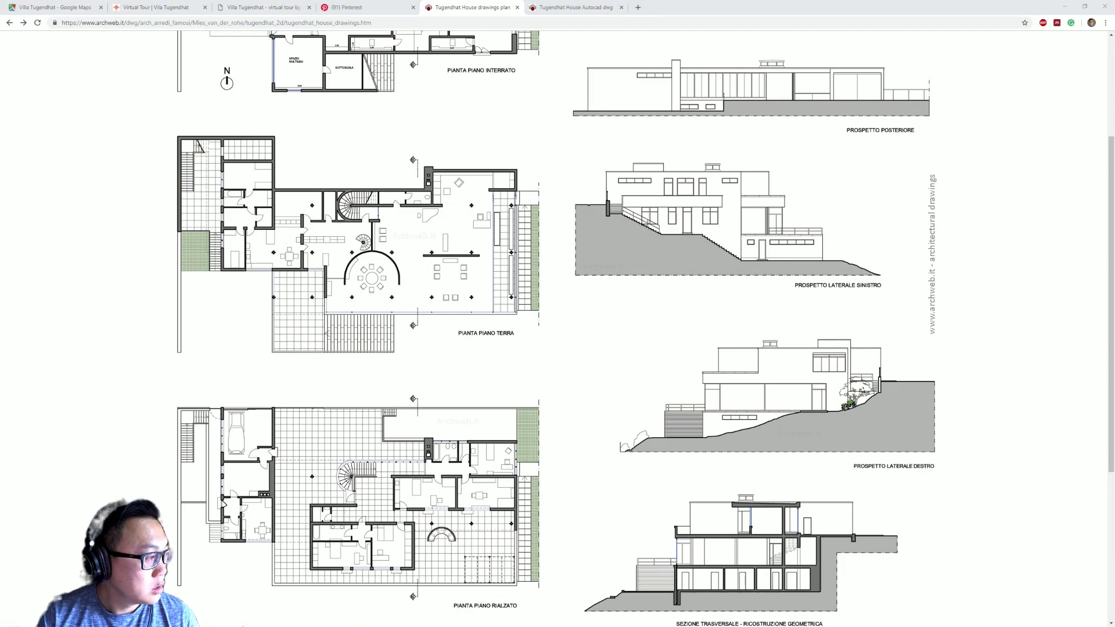
key("alt+Tab")
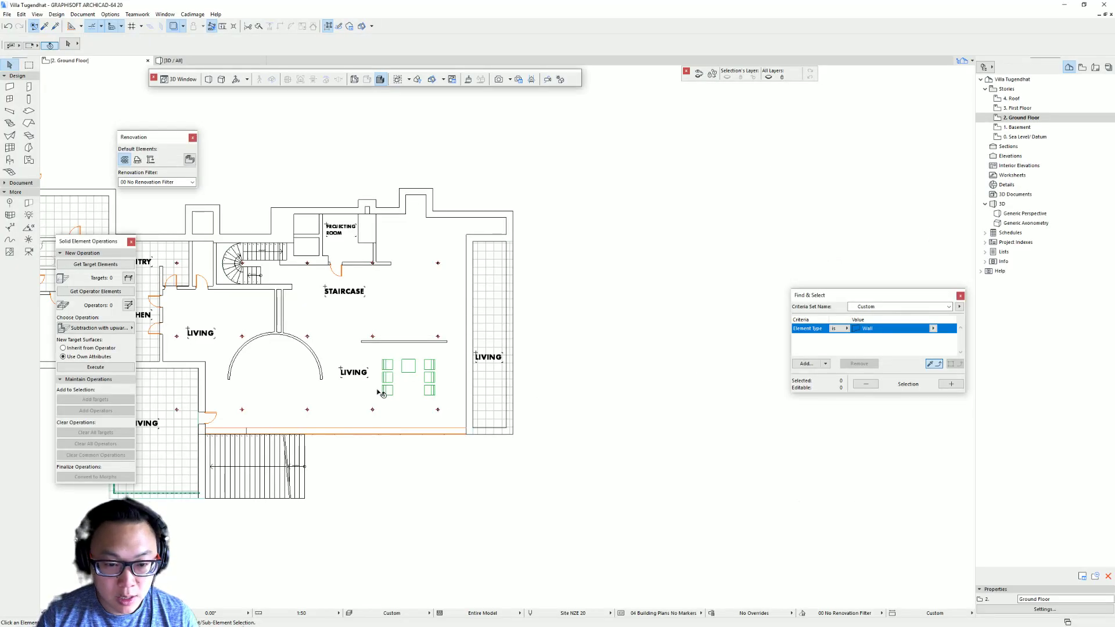
Place a 900 × 2100 door near the rear end of the conservatory's outer wall, using the terrace door's settings, opening outwards.
middle_click_drag(382, 395, 549, 399)
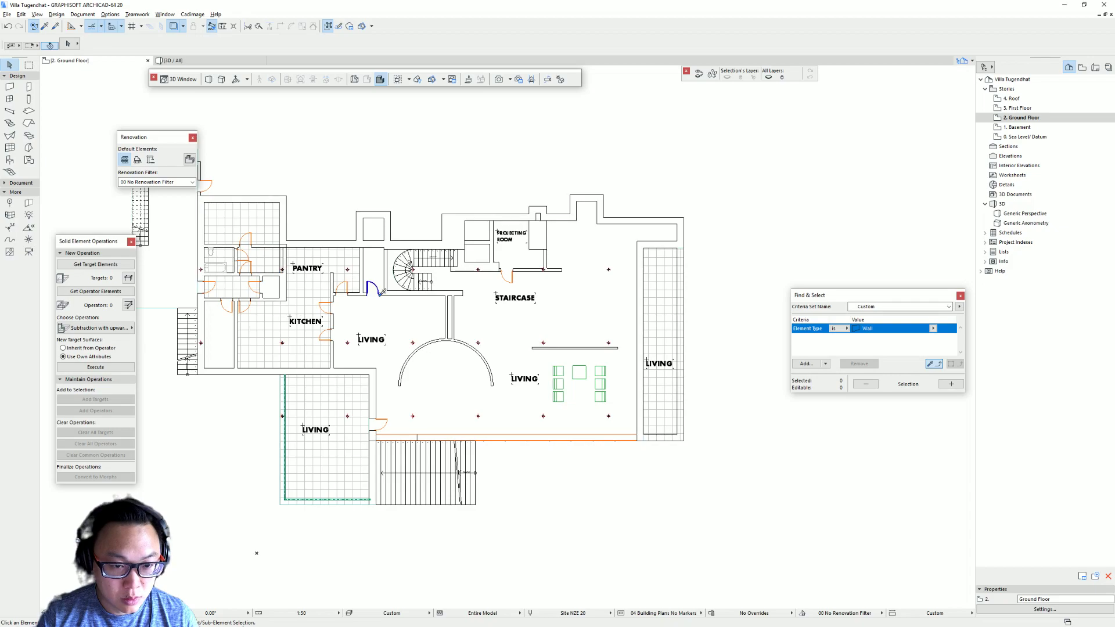
left_click(379, 422, "alt")
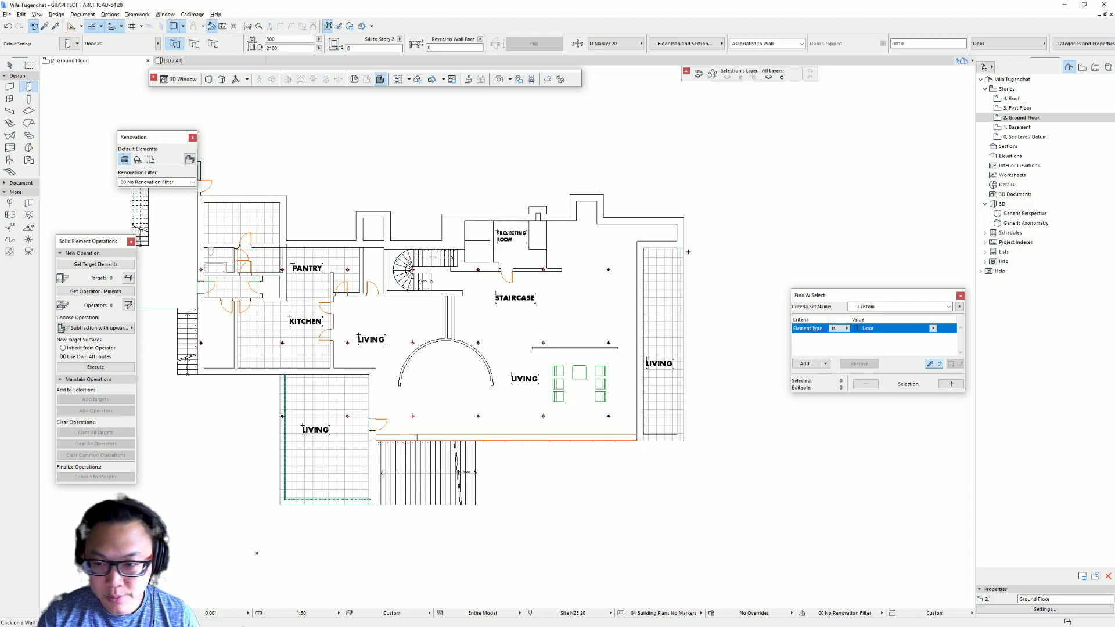
scroll(671, 257, "up", 4)
middle_click_drag(671, 257, 587, 266)
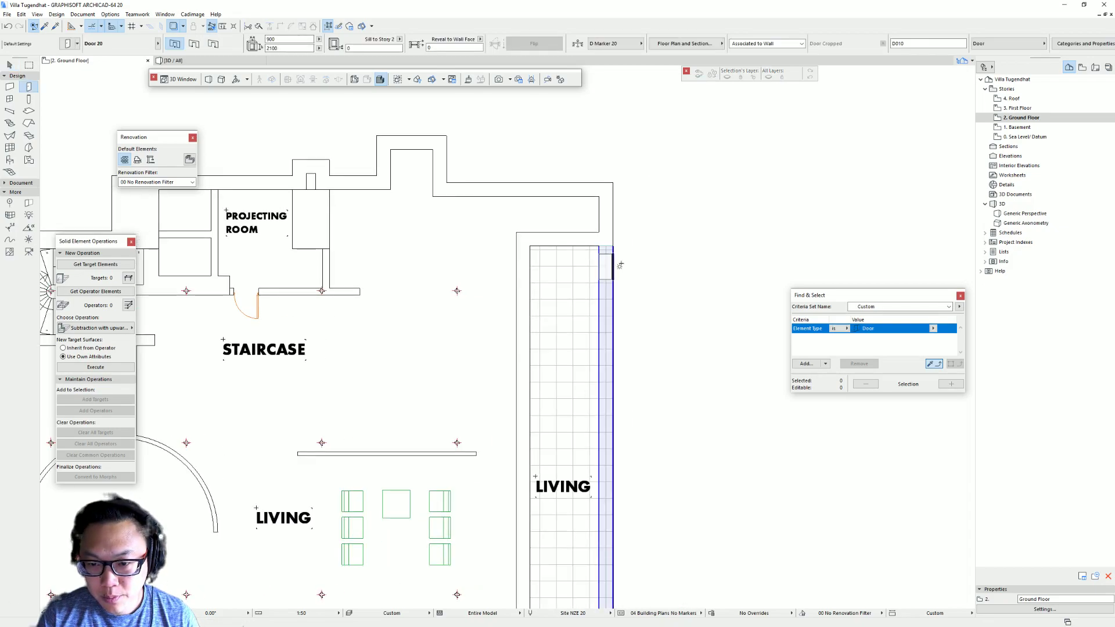
left_click(614, 265)
left_click(635, 247)
key("Escape")
left_click(612, 254)
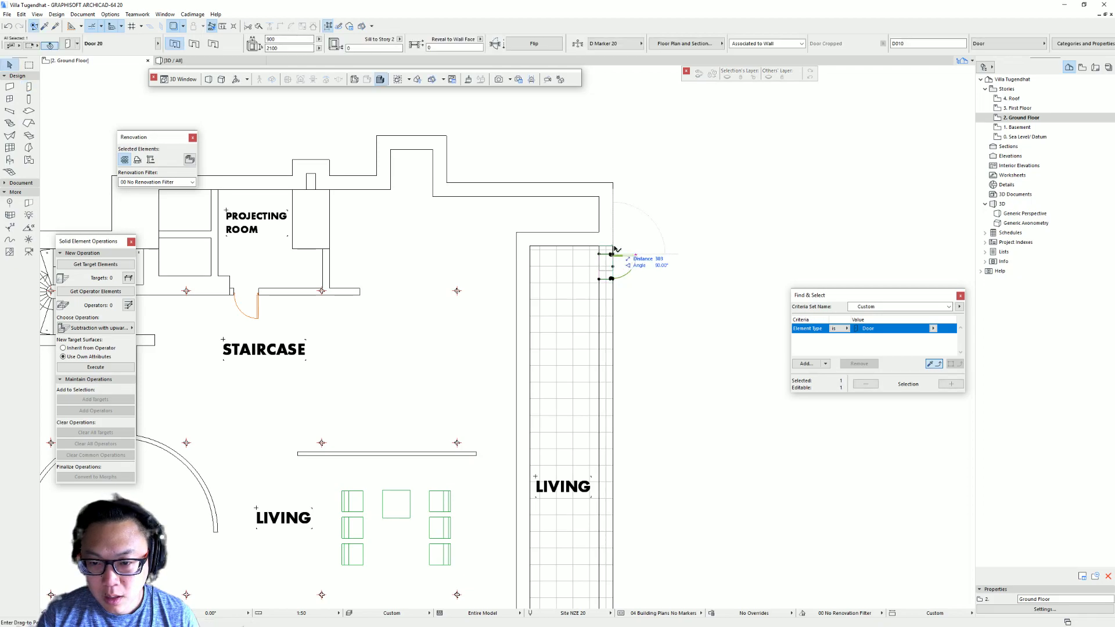
left_click(652, 309)
Copy the existing garden stair to the open ground beside the conservatory's outer wall.
scroll(652, 310, "down", 2)
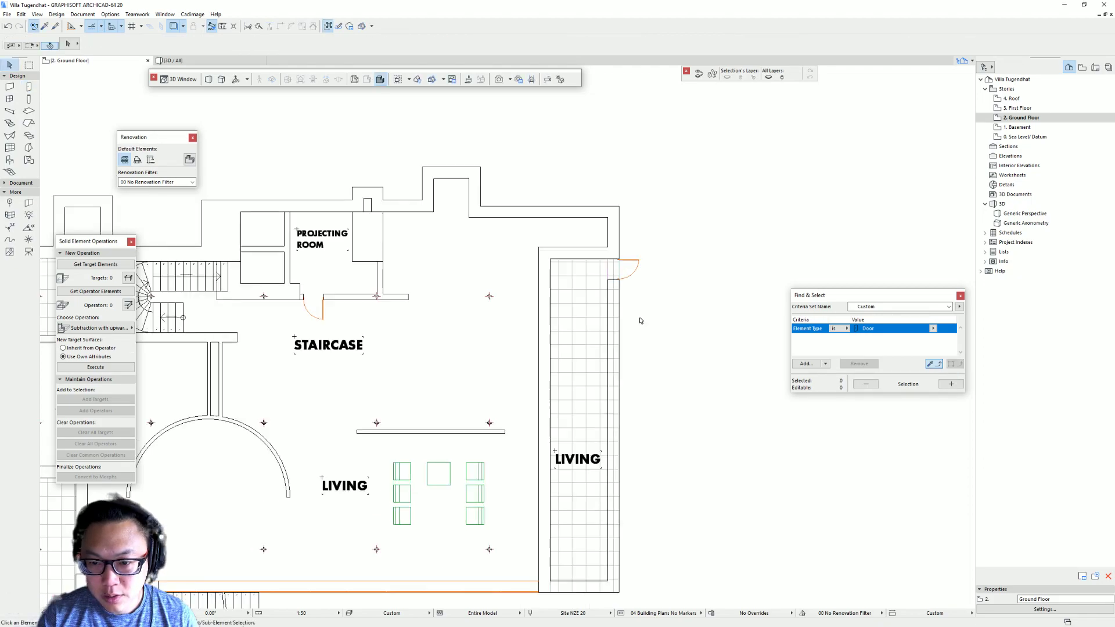
middle_click_drag(639, 319, 526, 213)
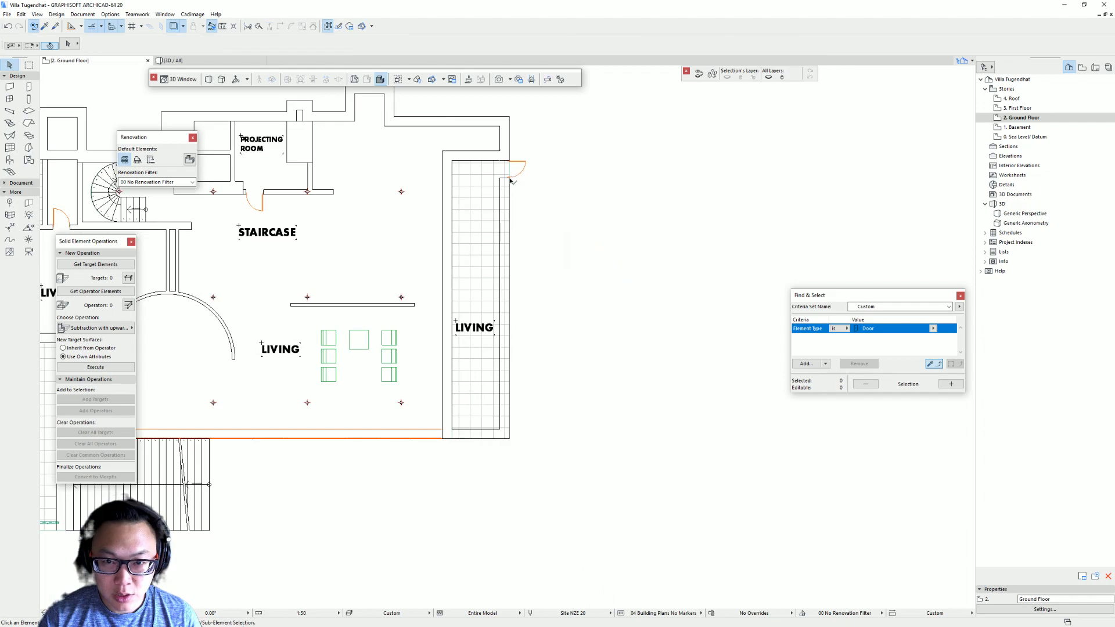
left_click(10, 123)
key("Escape")
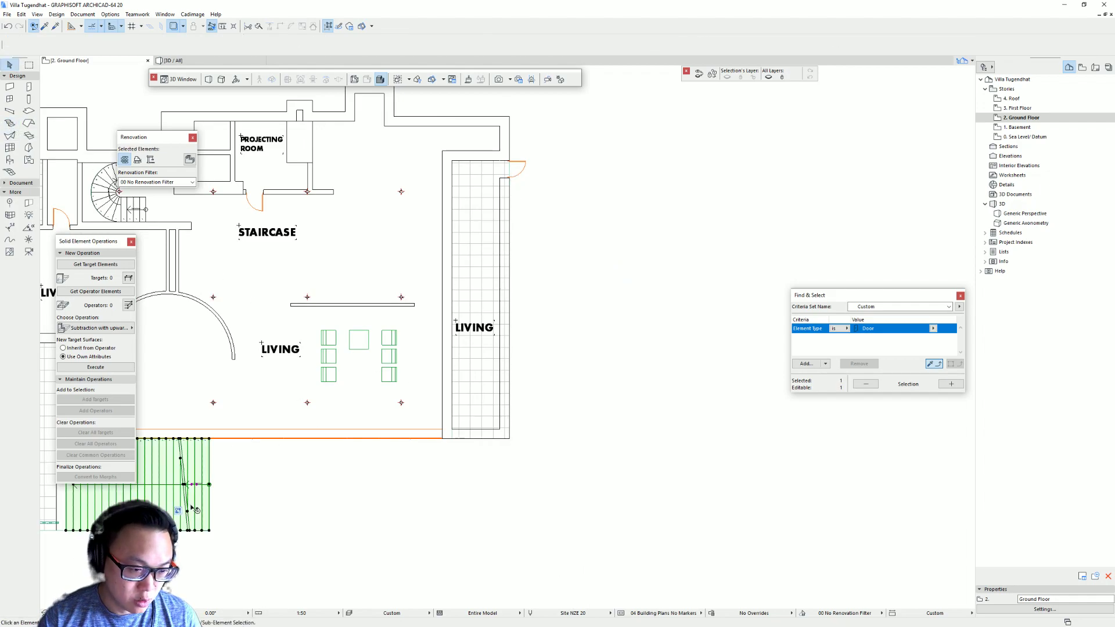
left_click(186, 511)
key("ctrl+d")
left_click(145, 530)
left_click(608, 382)
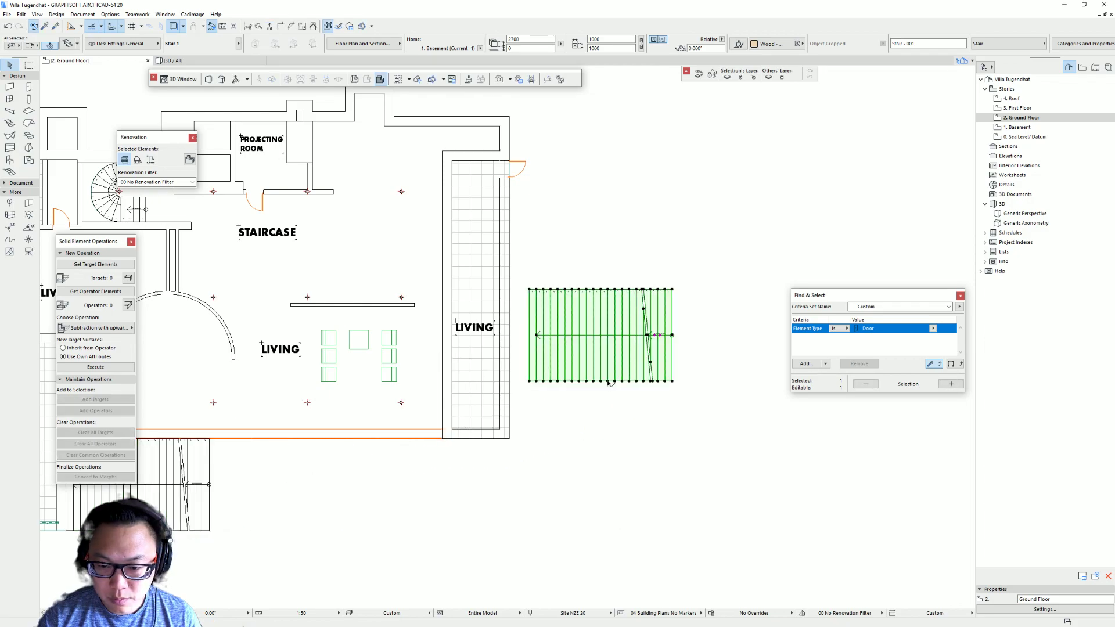
Rotate the copied stair to 270° and move it against the conservatory's outer wall, aligned with the garden-side corner.
left_click(609, 382)
left_click(656, 428)
left_click(614, 381)
left_click(662, 381)
left_click(616, 473)
left_click(615, 439)
left_click(508, 439)
Measure the distance from the conservatory's garden-side outer corner to the near edge of the new door.
key("m")
left_click(509, 439)
scroll(509, 168, "up", 2)
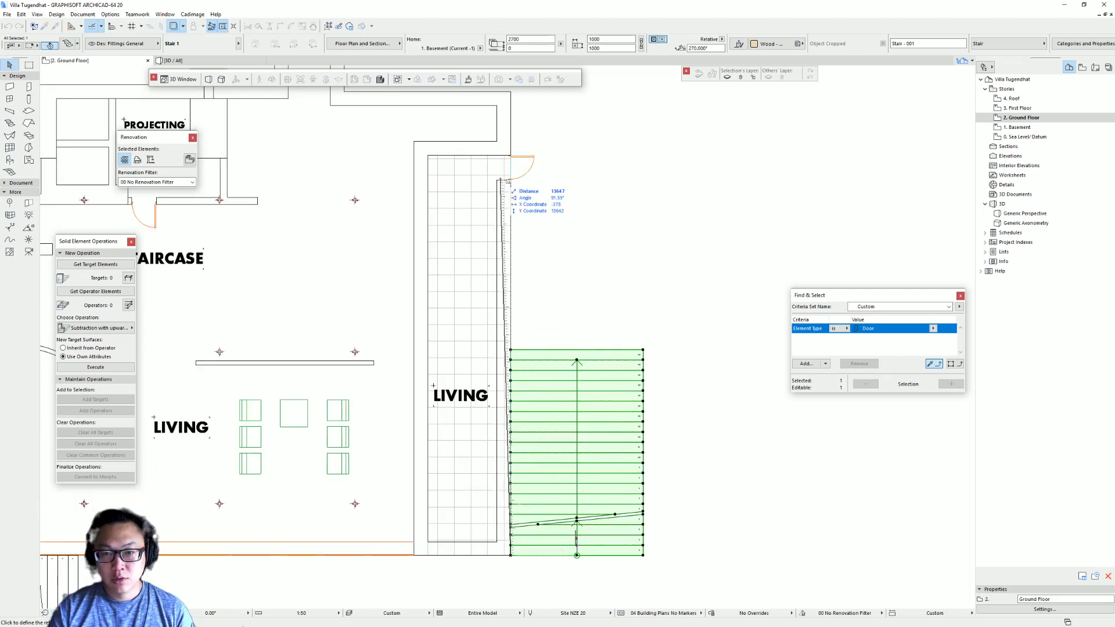
key("Escape")
key("Escape")
Edit the copied stair's definition for the selected instance only, saving it as a separate part in the Embedded Library.
left_click(573, 427)
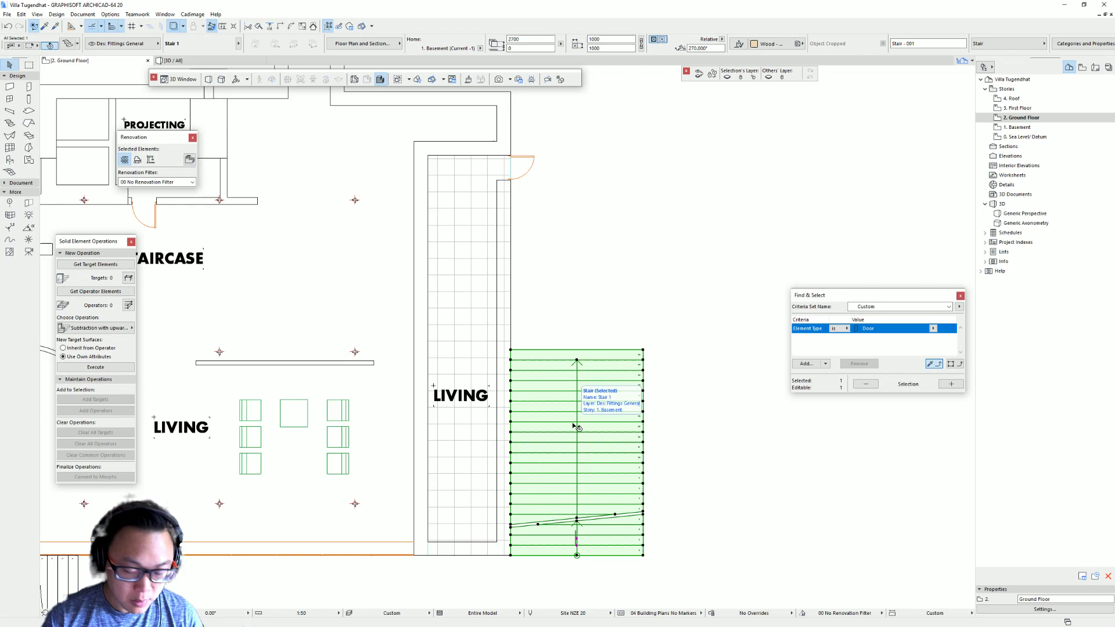
double_click(576, 427)
left_click(420, 547)
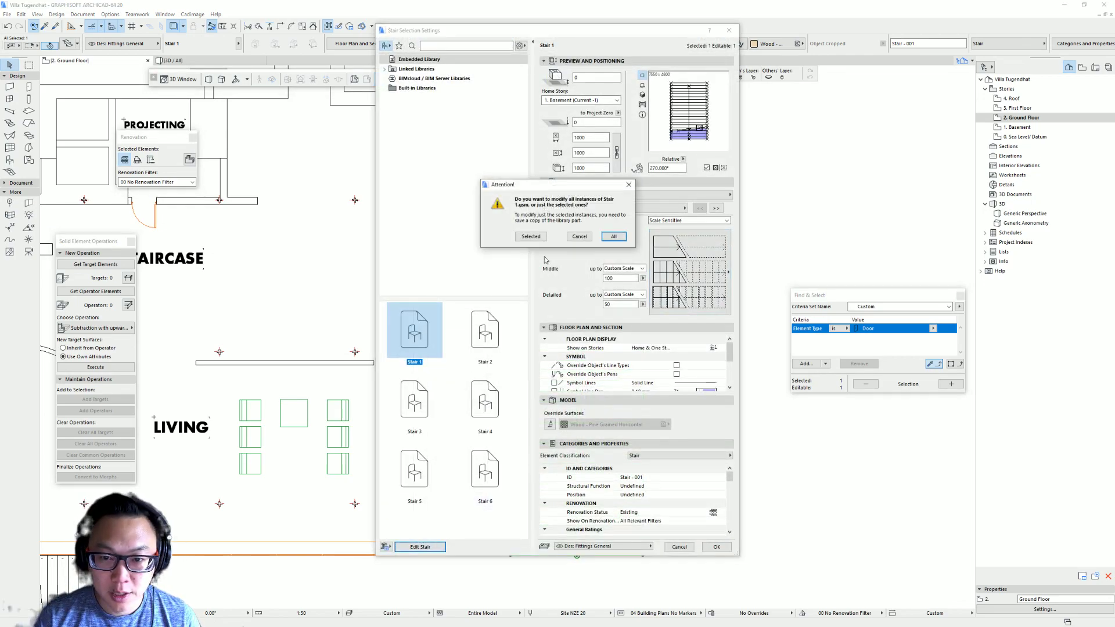
left_click(531, 236)
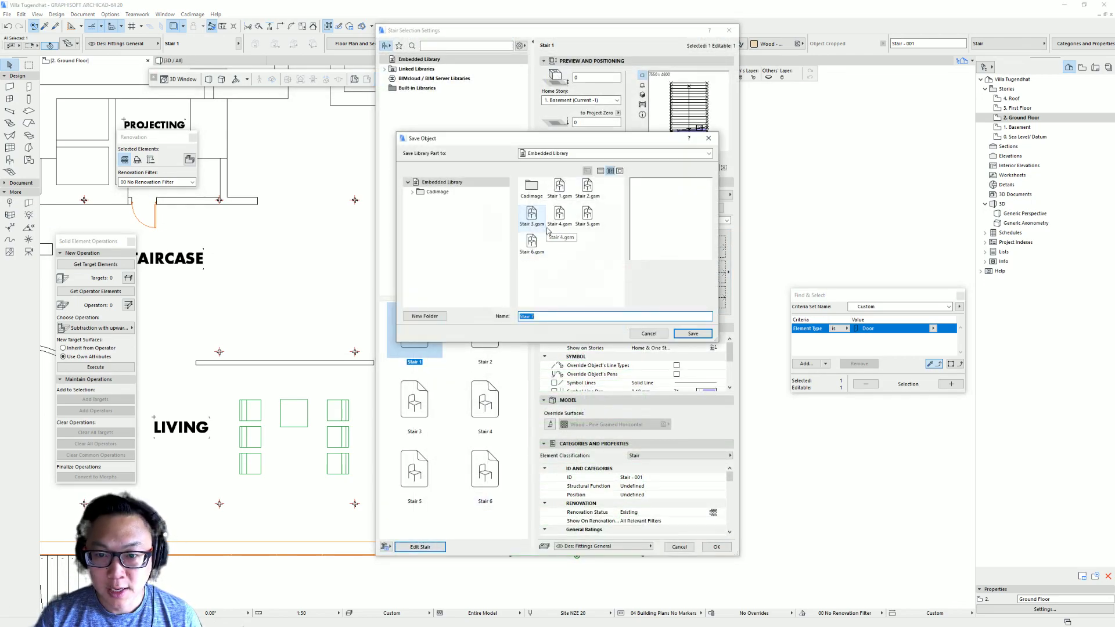
left_click(692, 334)
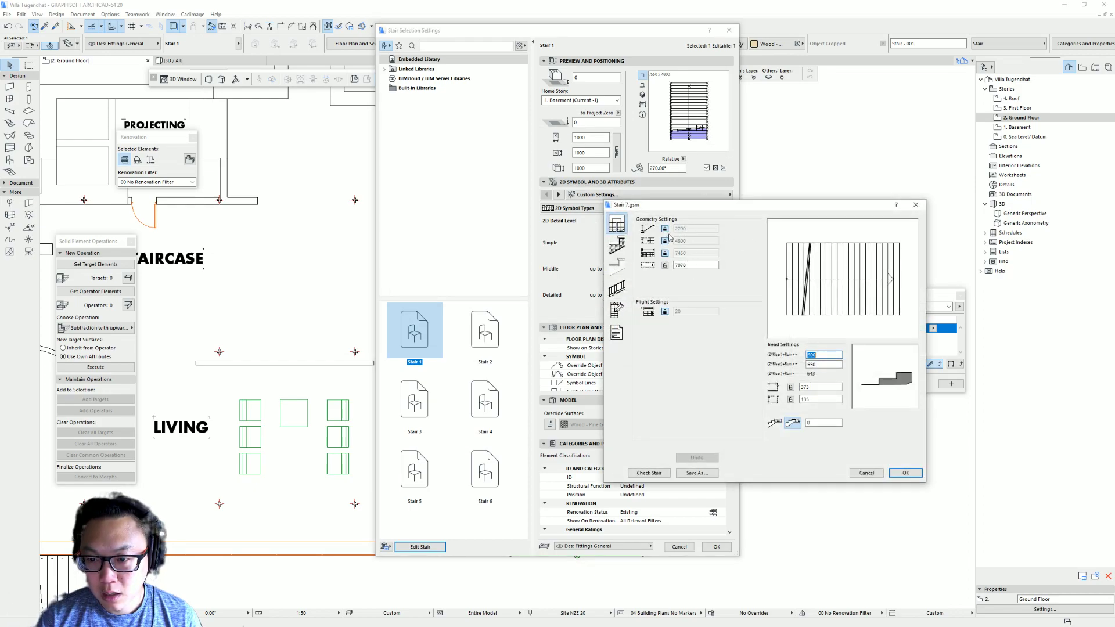
Unlock the stair's overall flight length and try to set the walking-line length to 13600.
double_click(686, 265)
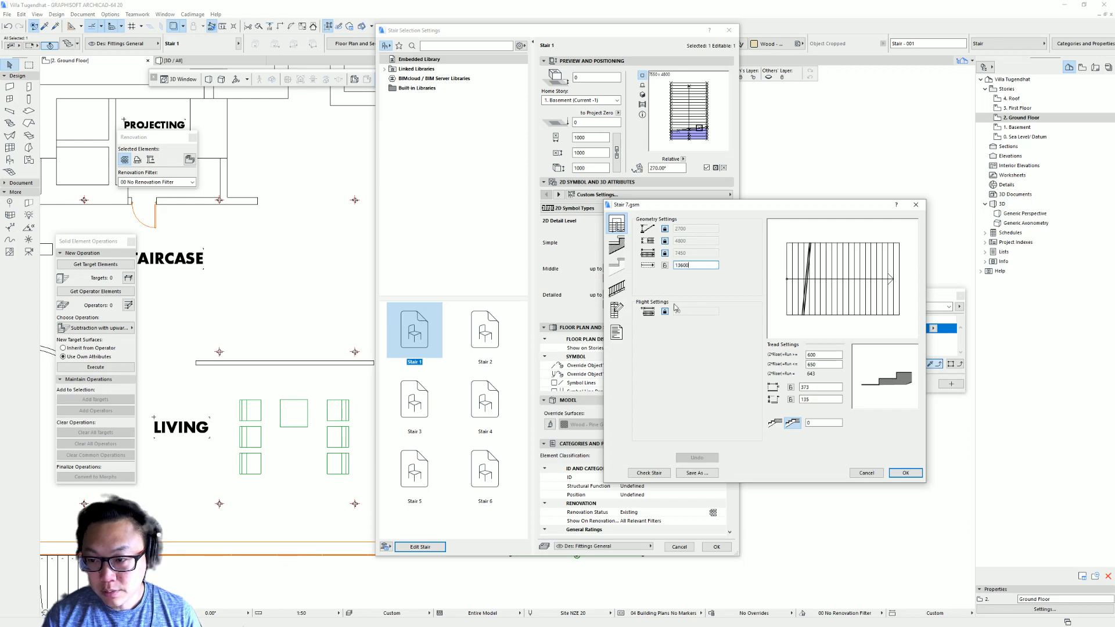
left_click(686, 352)
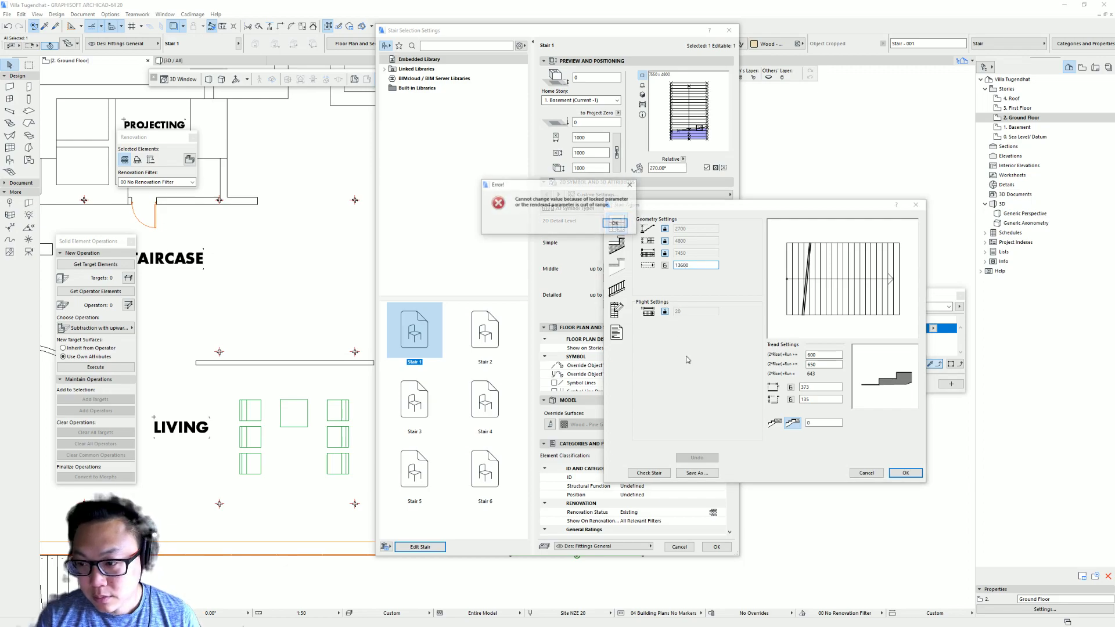
left_click(613, 224)
left_click(665, 253)
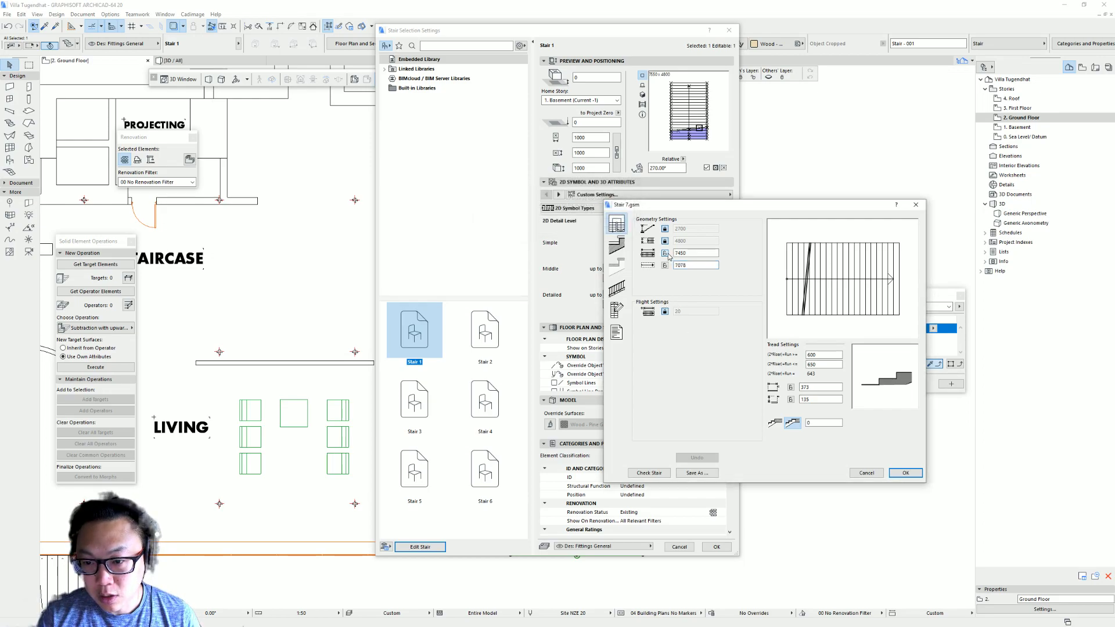
type("13600")
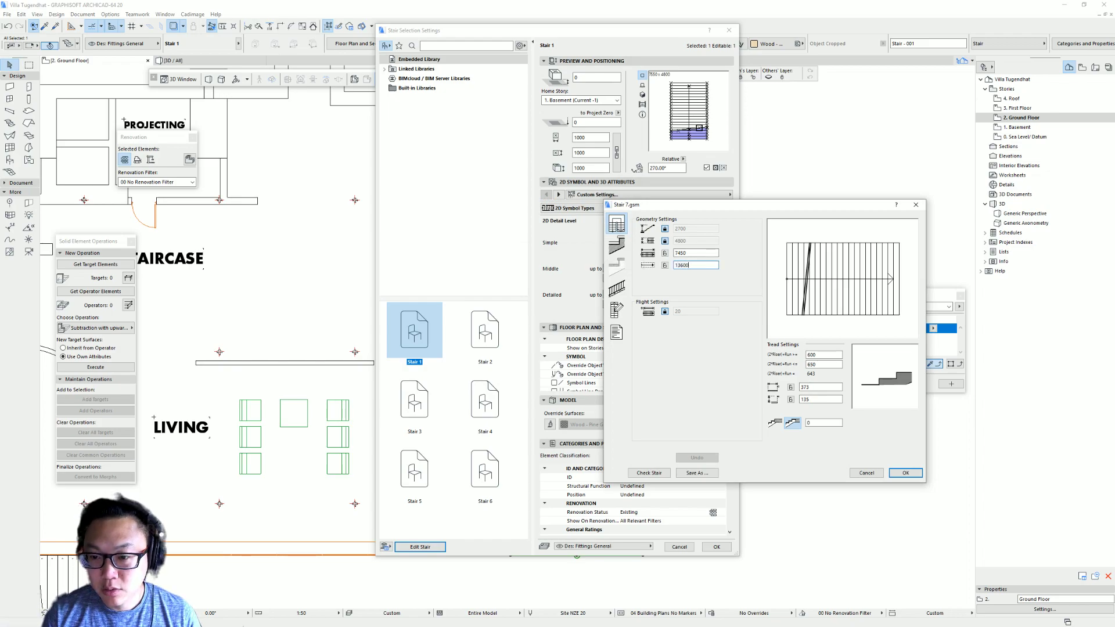
left_click(659, 286)
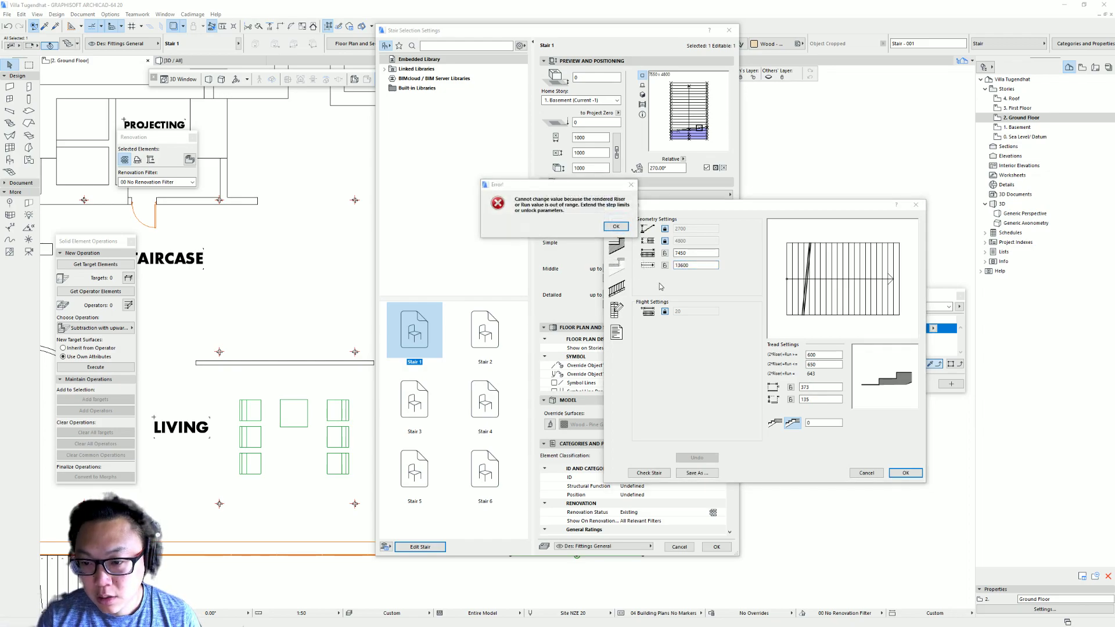
left_click(616, 227)
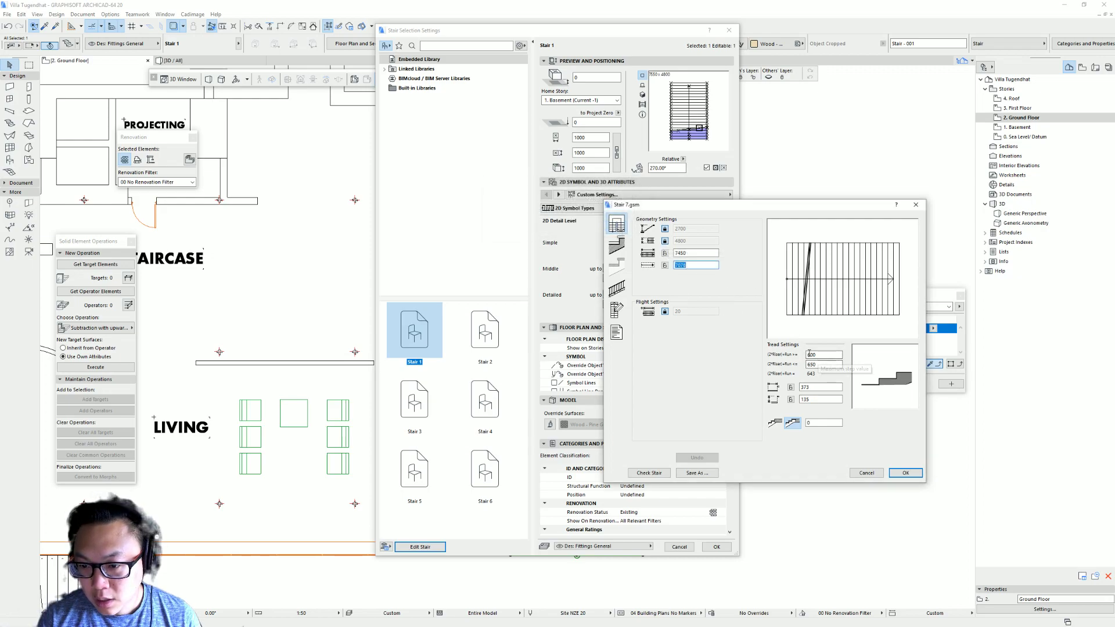
Set the maximum step value in the tread rule to 800 and try a walking-line length of 13600 again.
double_click(819, 364)
type("800")
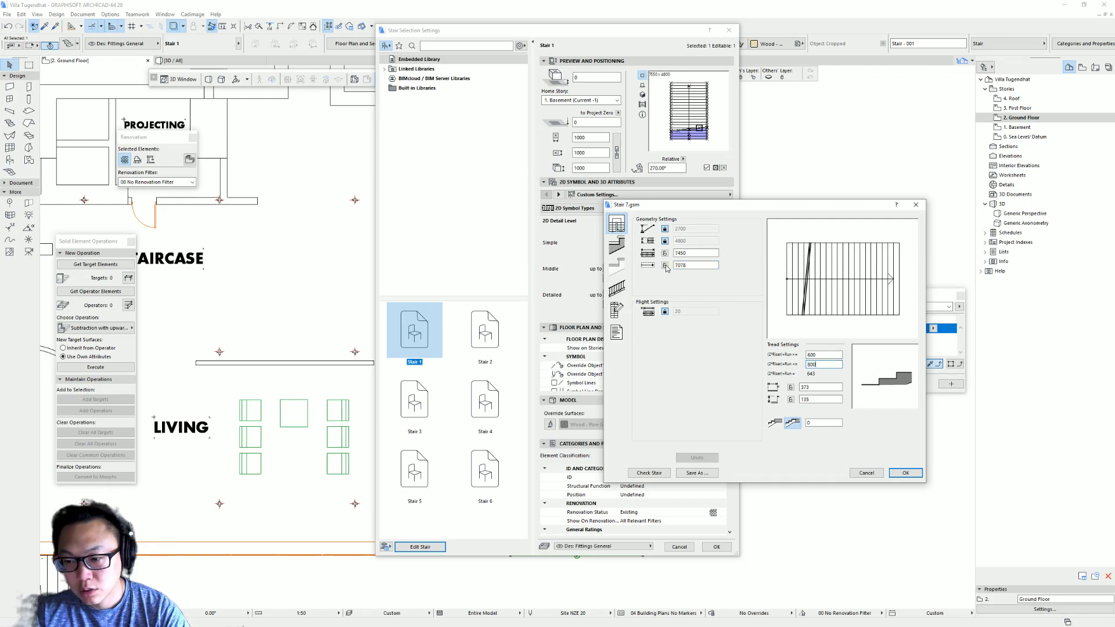
double_click(675, 265)
type("1")
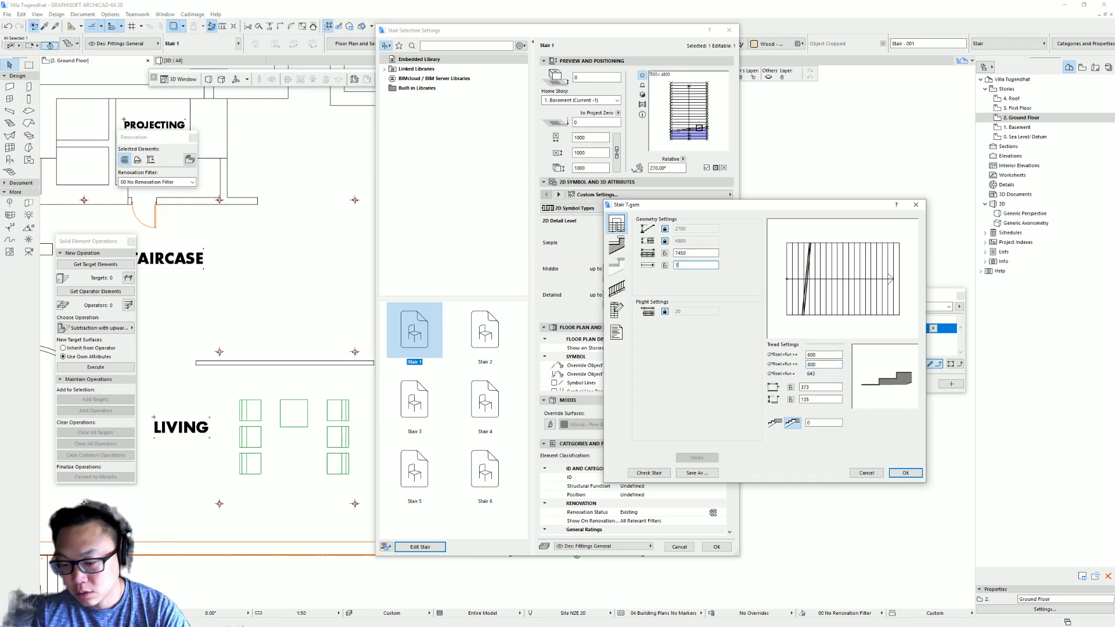
type("300")
left_click_drag(694, 266, 673, 266)
type("13600")
key("Tab")
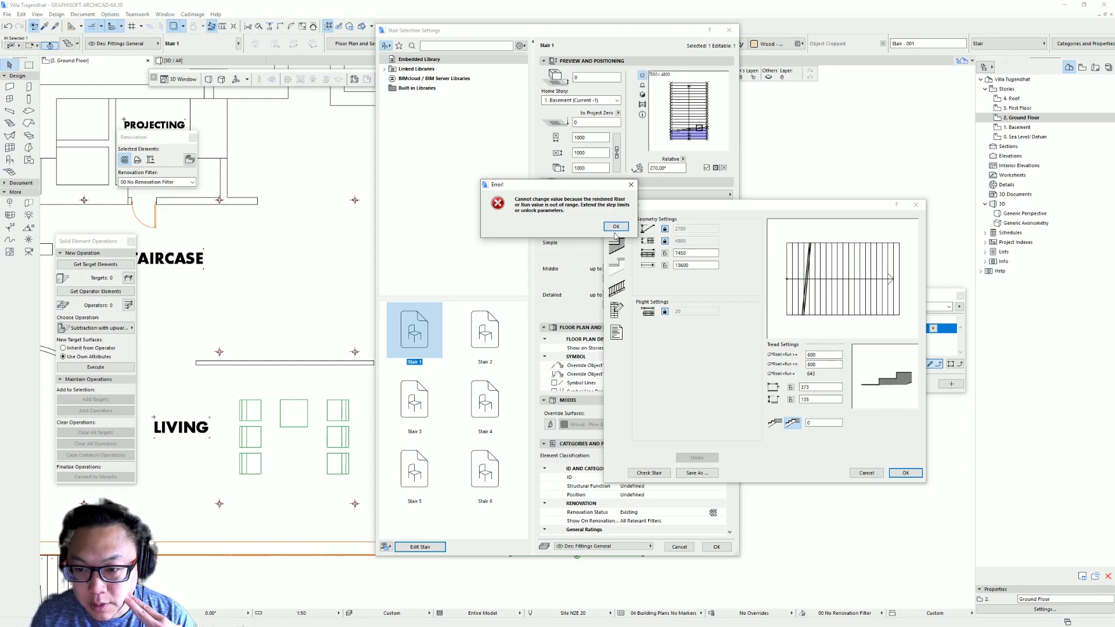
left_click(616, 227)
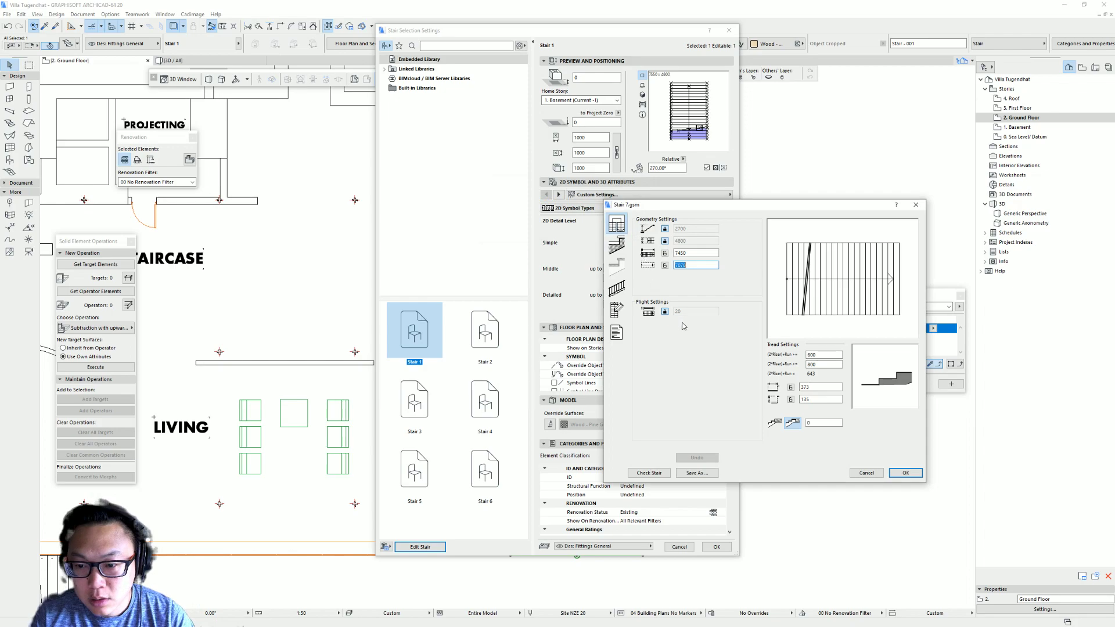
Unlock the flight's number of steps and set the stair's walking-line length to 13600.
left_click(665, 312)
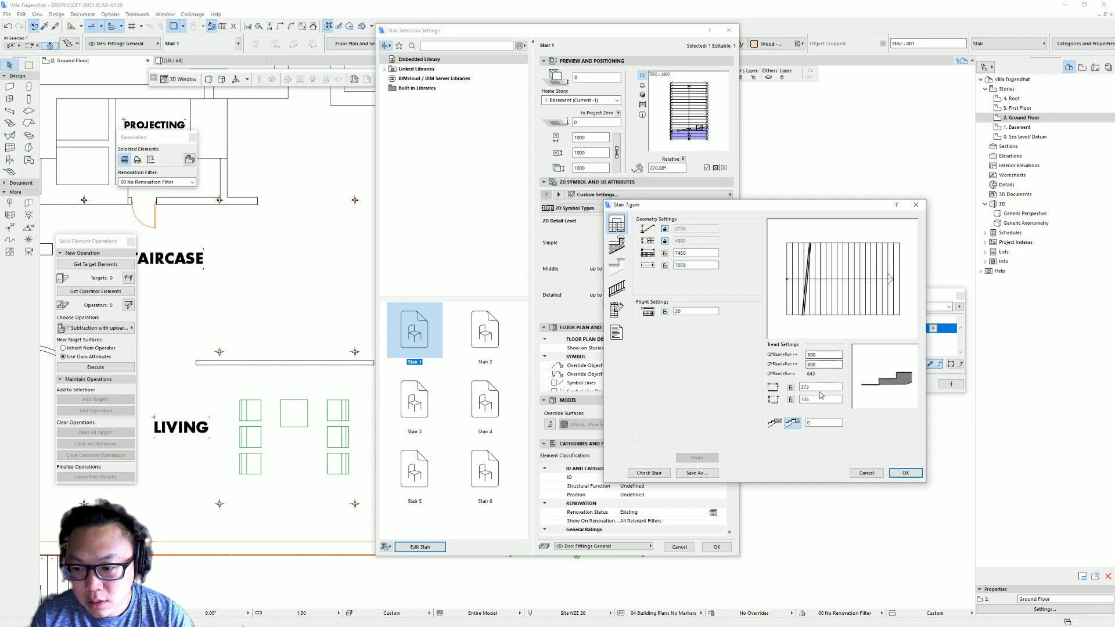
double_click(698, 265)
type("13600")
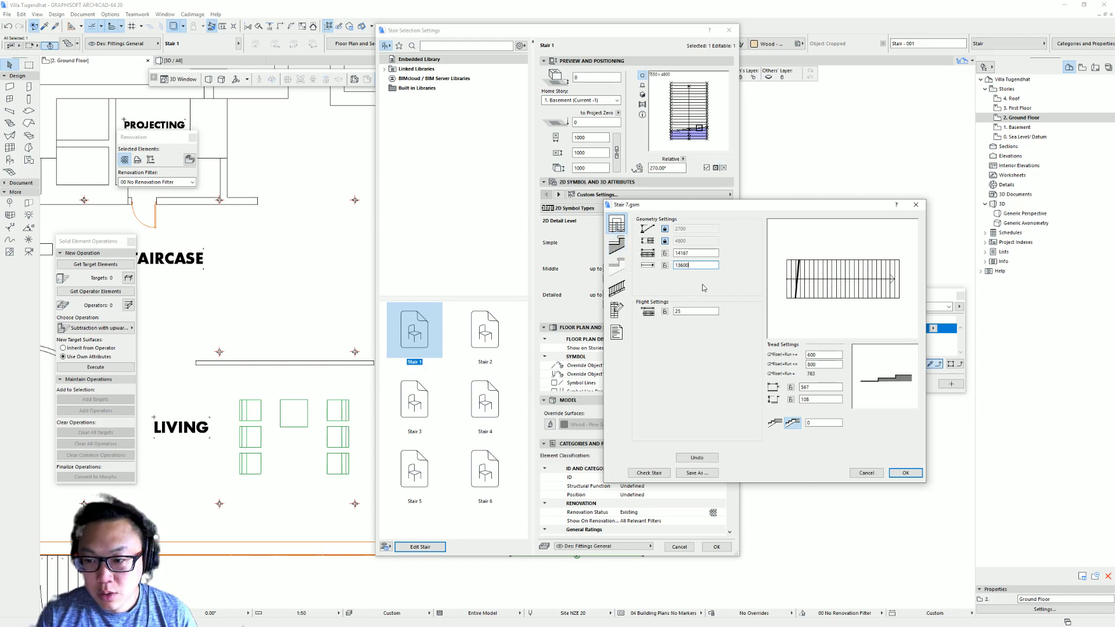
Unlock the stair's width, set it to 1200, and apply the edited stair and its settings to the plan.
left_click(666, 240)
double_click(685, 241)
type("12")
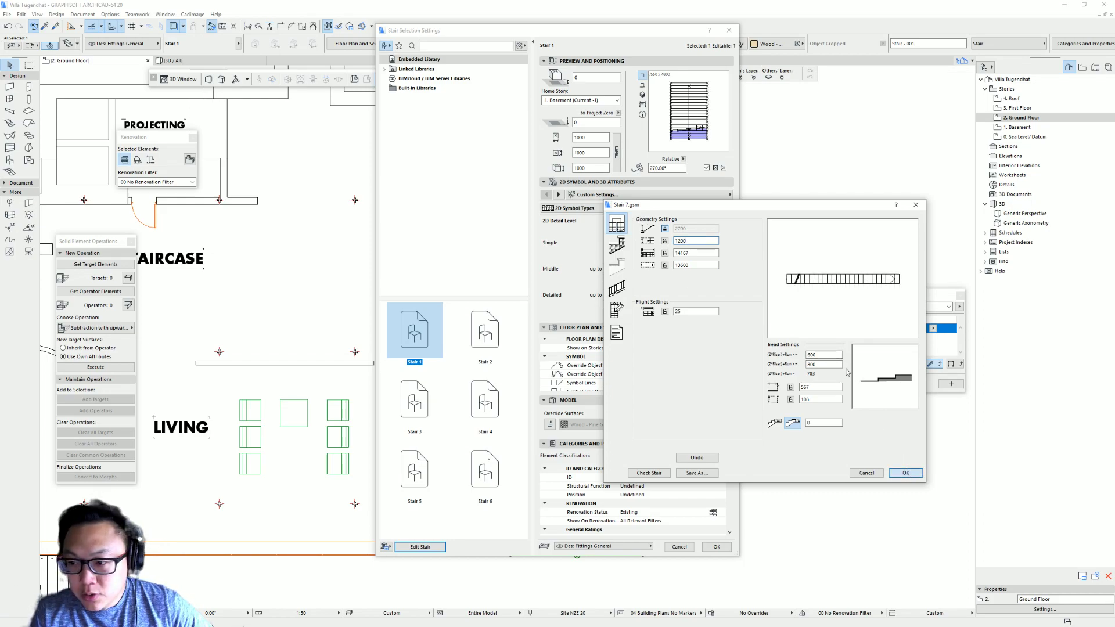
left_click(907, 473)
left_click(714, 546)
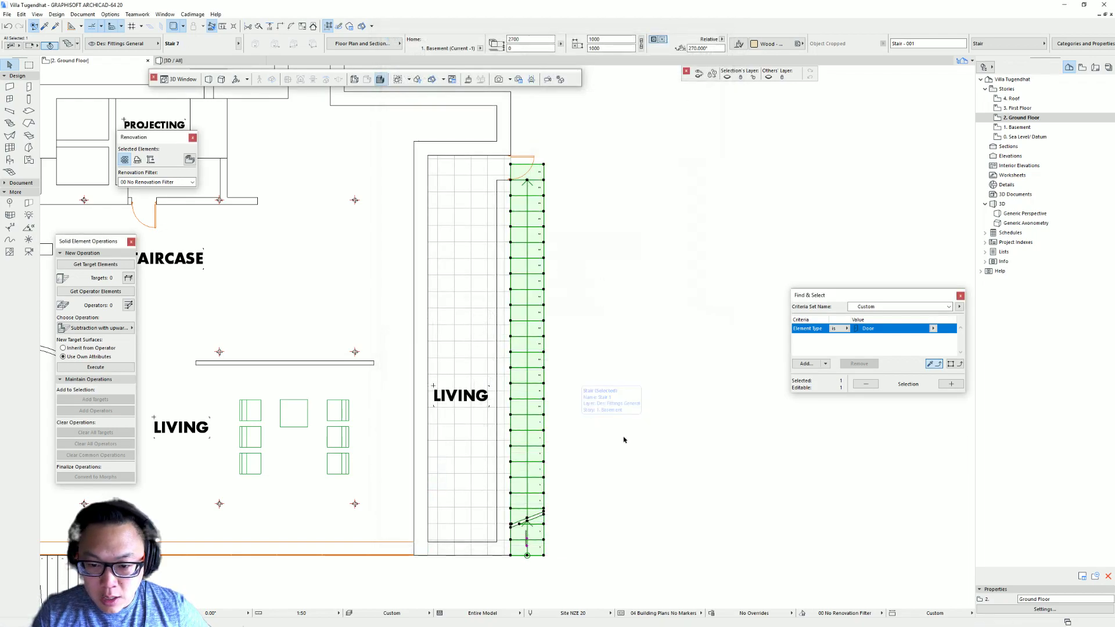
middle_click_drag(543, 263, 553, 285)
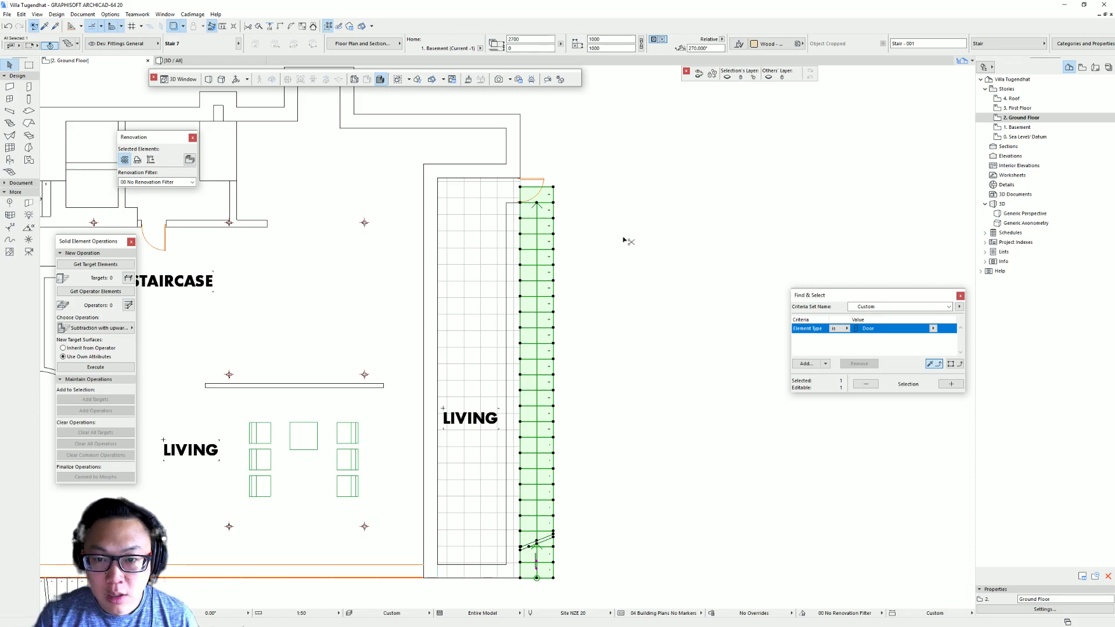
Reopen the stair for editing, set the flight to 20 steps, lock that count, and try a walking-line length of 13600.
key("ctrl+t")
left_click(414, 547)
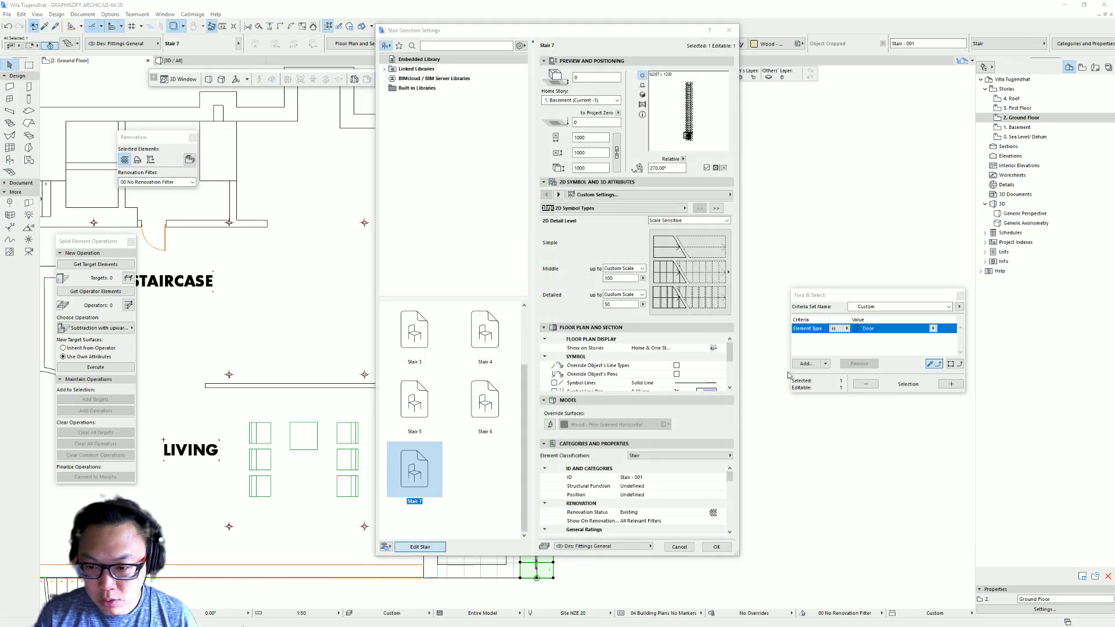
double_click(690, 312)
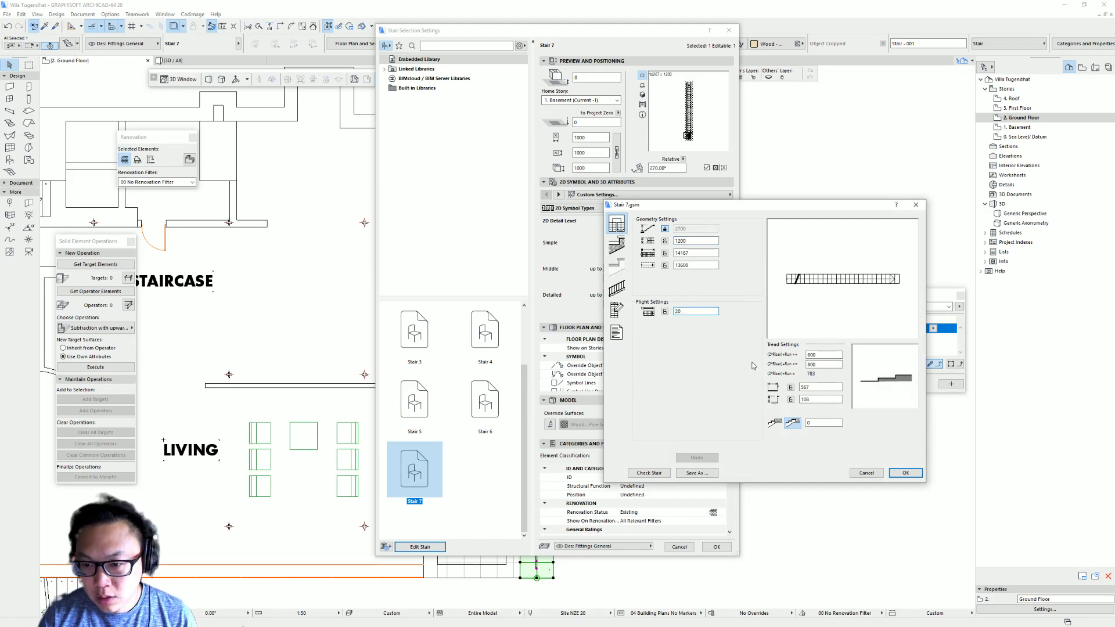
left_click(665, 312)
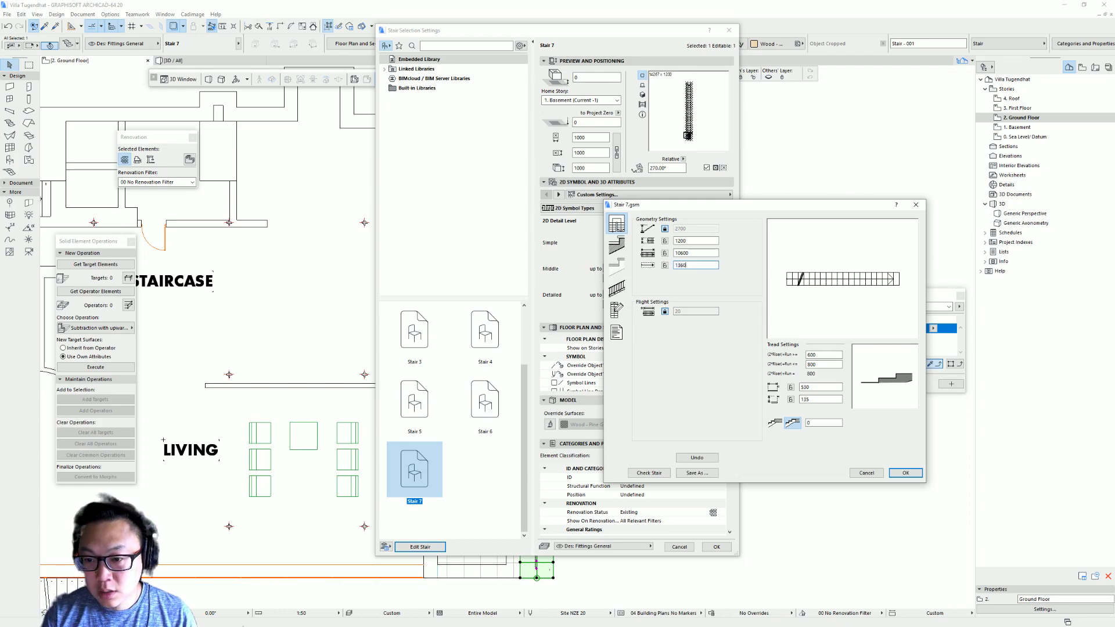
key("Return")
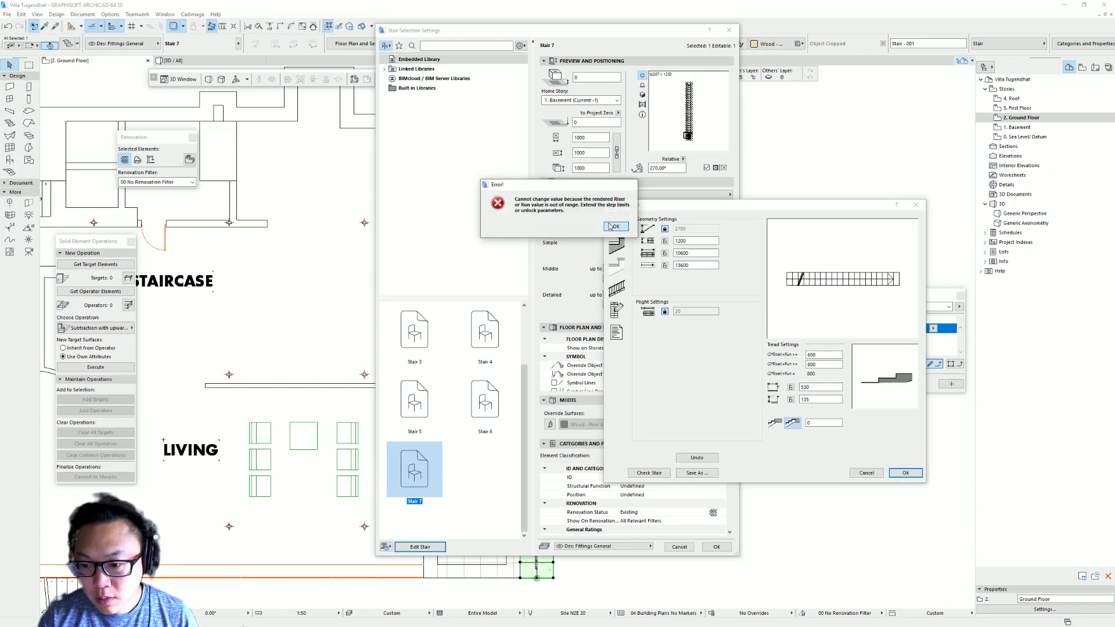
key("Return")
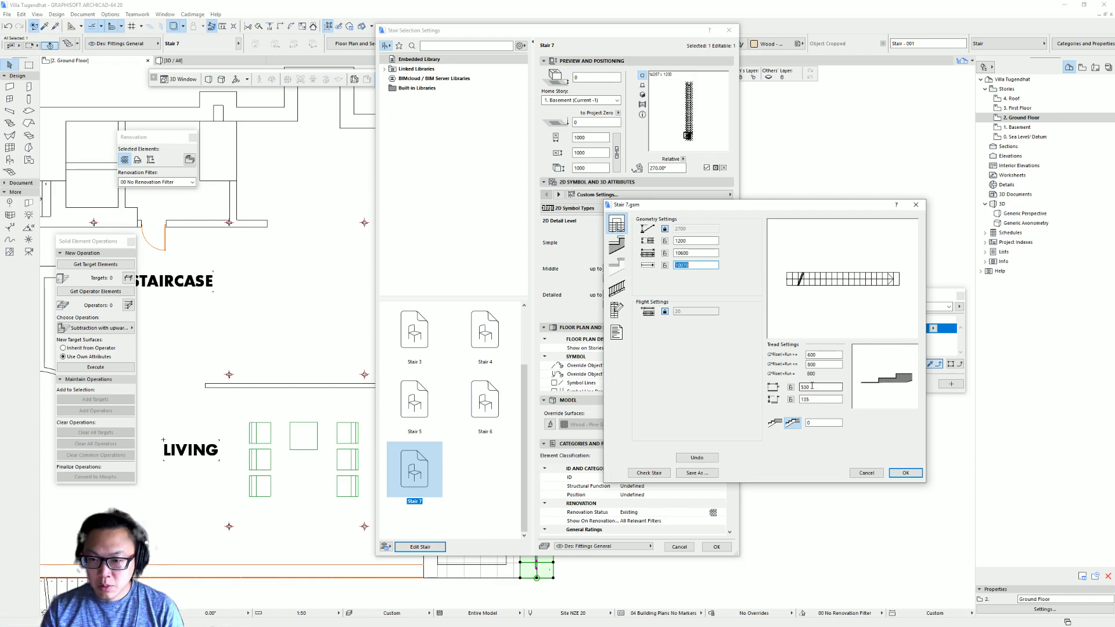
Set the stair's overall flight length to 13600 and the maximum tread-rule value to 950, and apply the stair to the plan.
key("shift+Tab")
type("1")
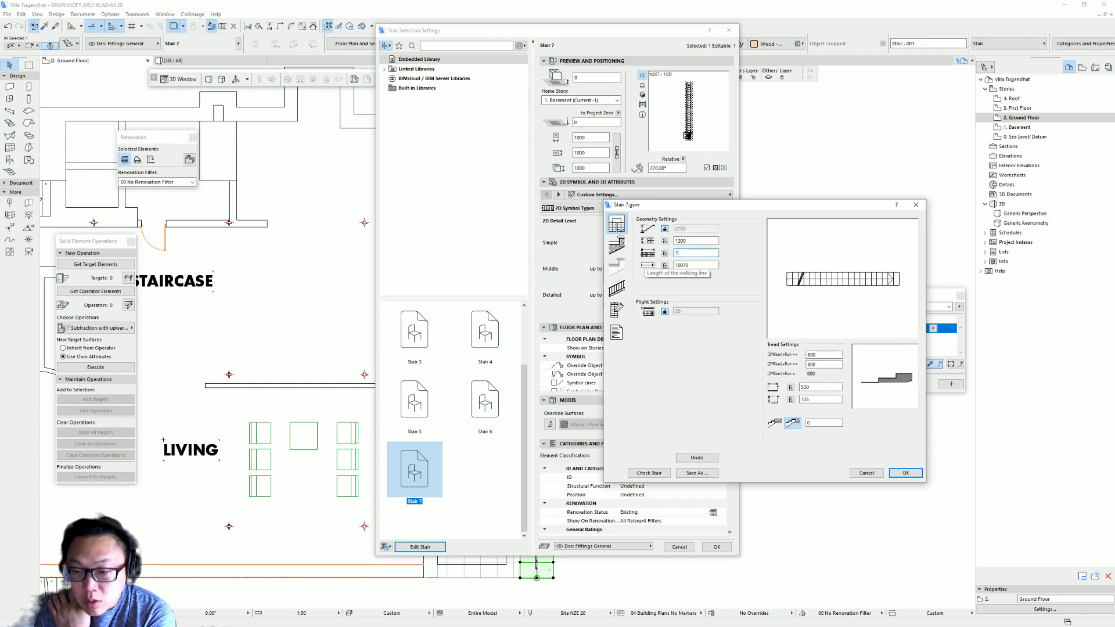
type("3600")
key("Return")
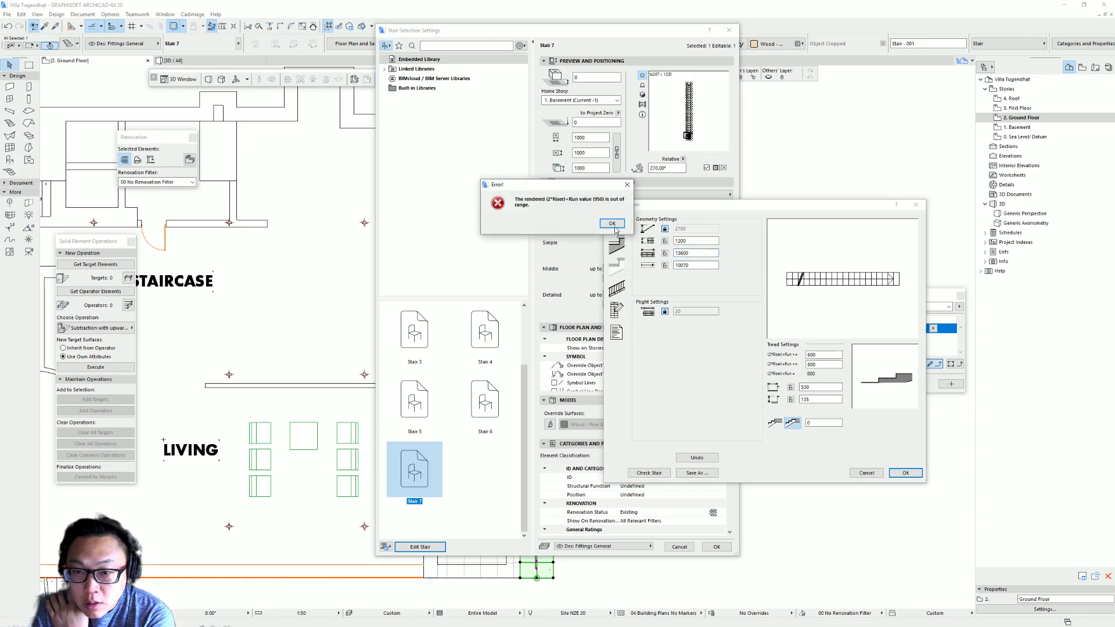
left_click(614, 225)
type("950")
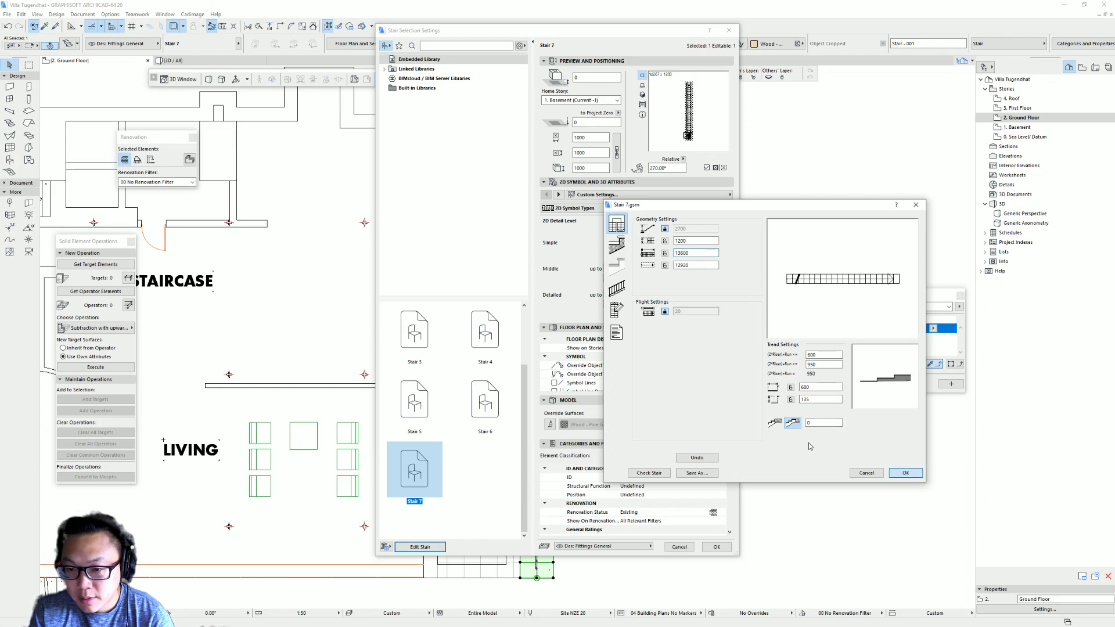
key("Return")
left_click(717, 547)
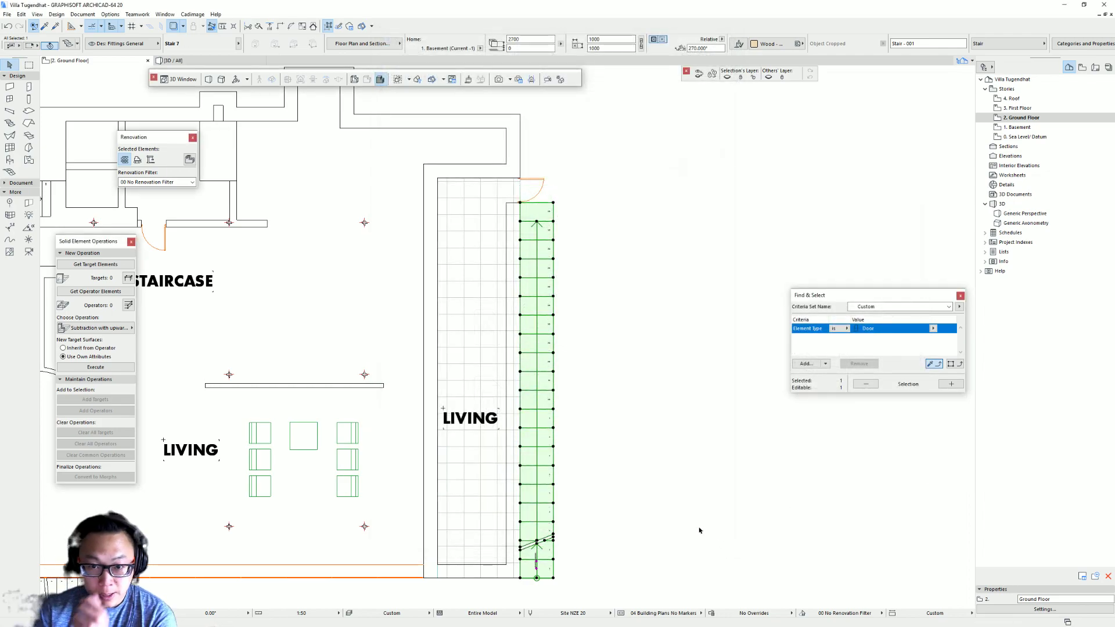
middle_click_drag(613, 478, 587, 454)
key("Escape")
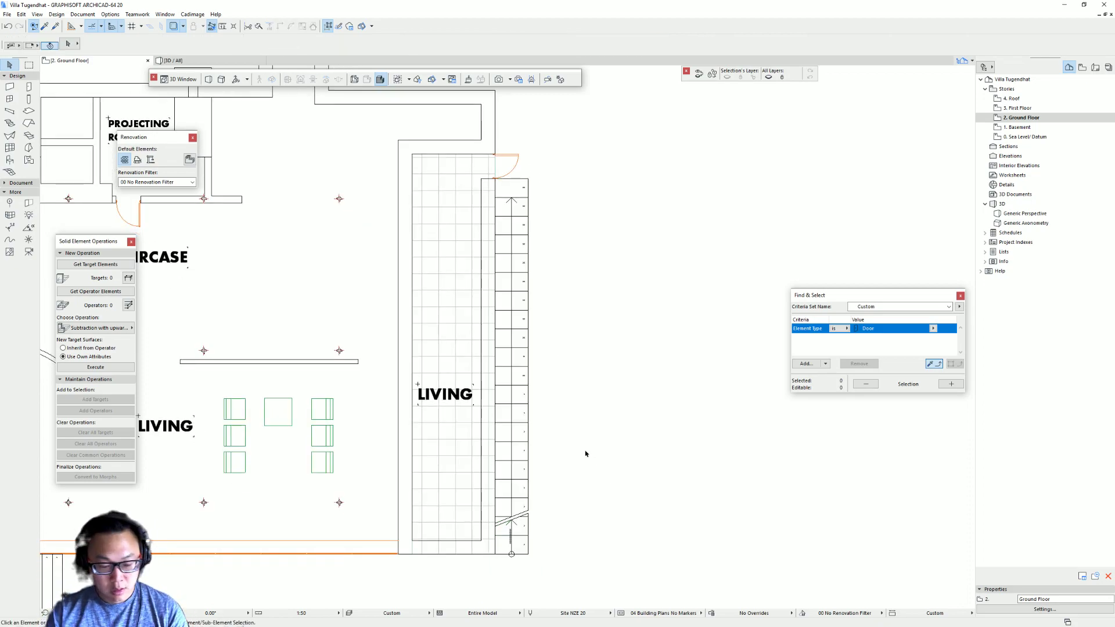
Show the model in 3D and view the conservatory side with the garden stair.
key("F3")
middle_click_drag(587, 451, 662, 363, "shift")
middle_click_drag(579, 356, 438, 376, "shift")
Switch to the browser and examine the top of the garden stair, the side door and the adjoining wall in Street View.
key("alt+Tab")
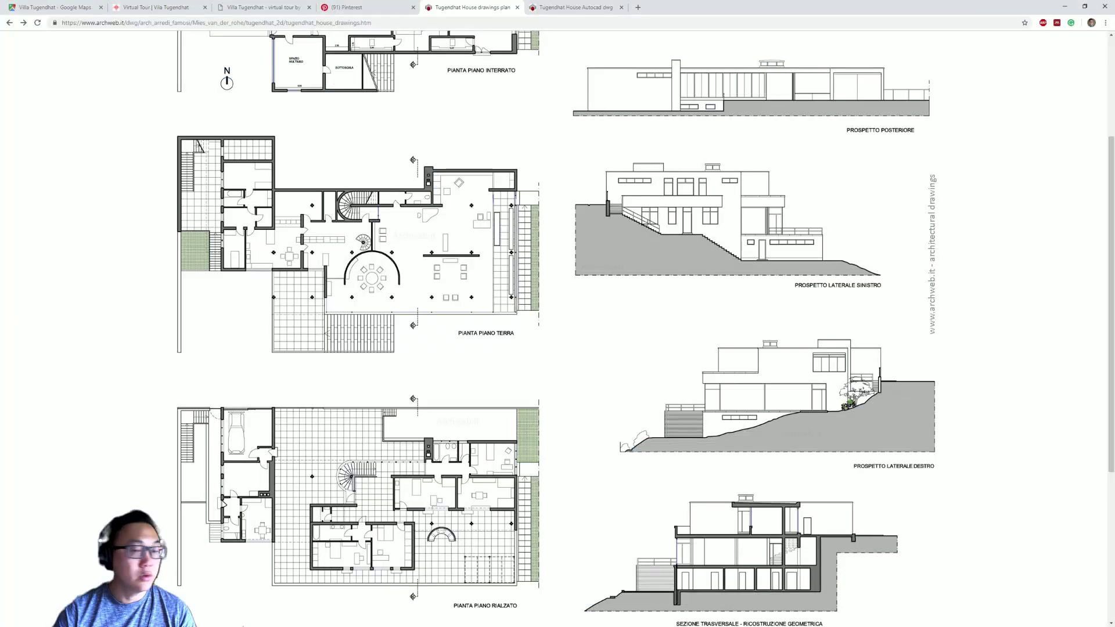
left_click(55, 7)
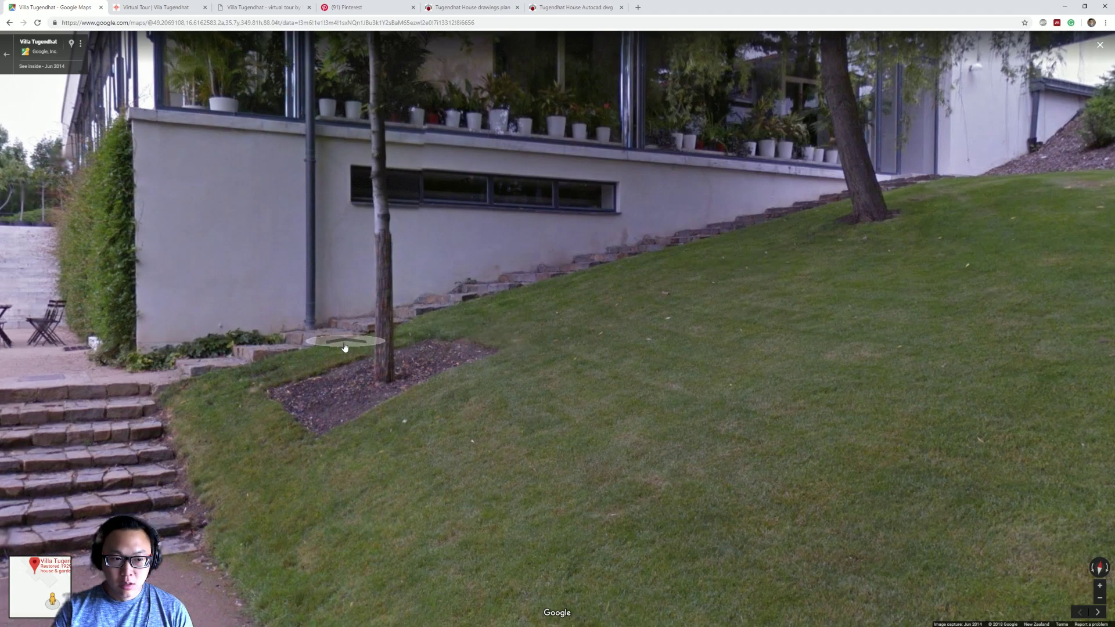
scroll(346, 346, "down", 2)
left_click_drag(685, 252, 651, 260)
scroll(711, 263, "up", 2)
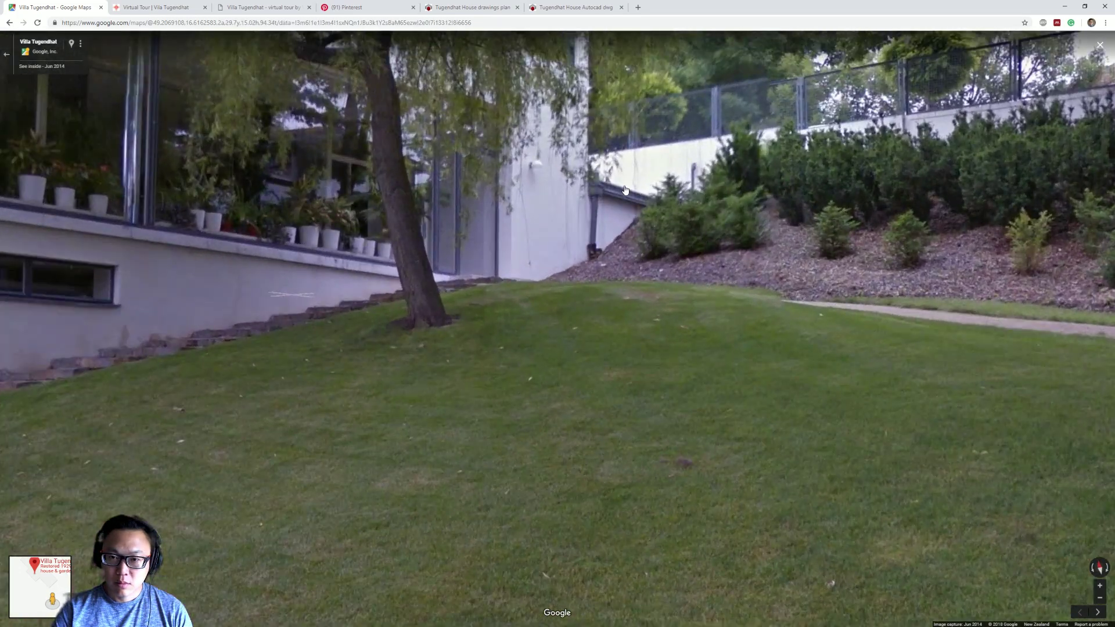
left_click(781, 299)
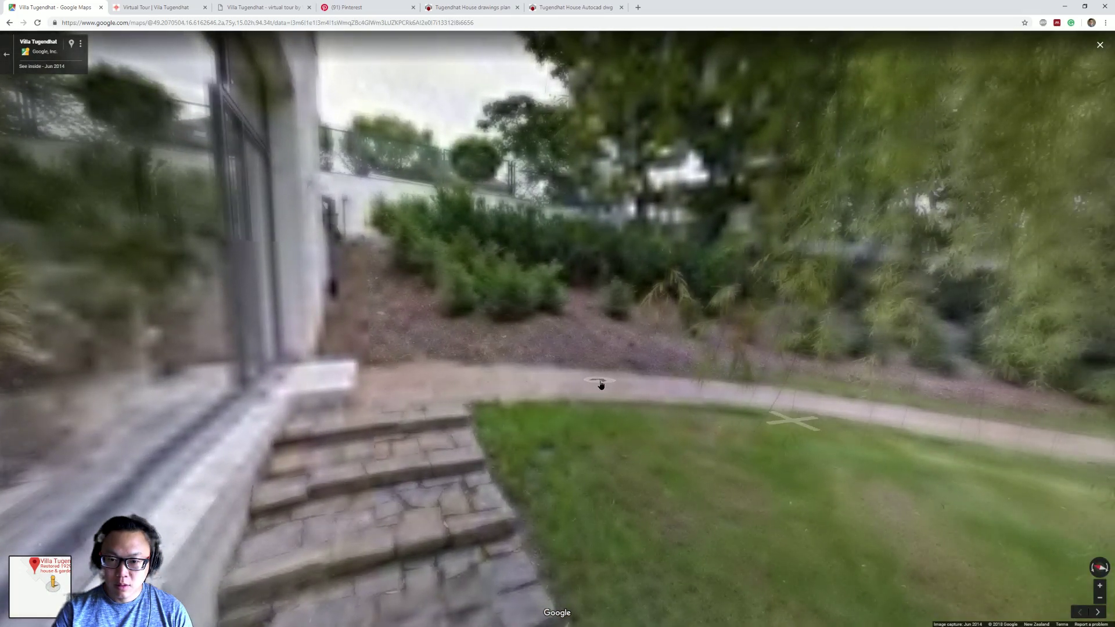
left_click(391, 361)
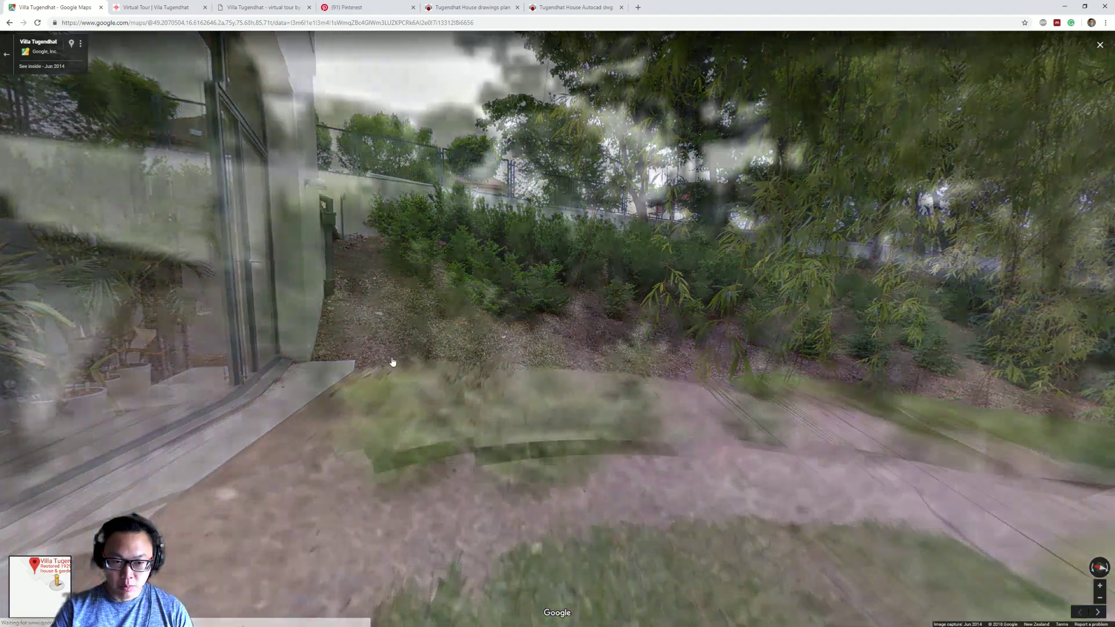
left_click_drag(392, 362, 780, 368)
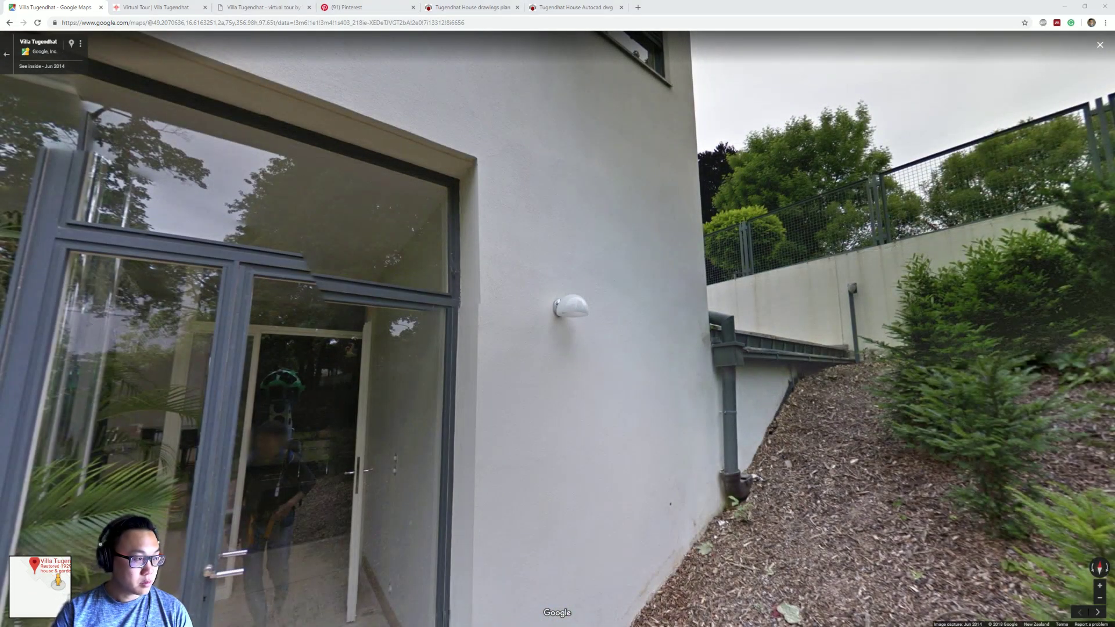
Return to Archicad and move the tiled slab outside the street facade vertically down by 1000.
key("alt+Tab")
middle_click_drag(649, 331, 436, 354, "shift")
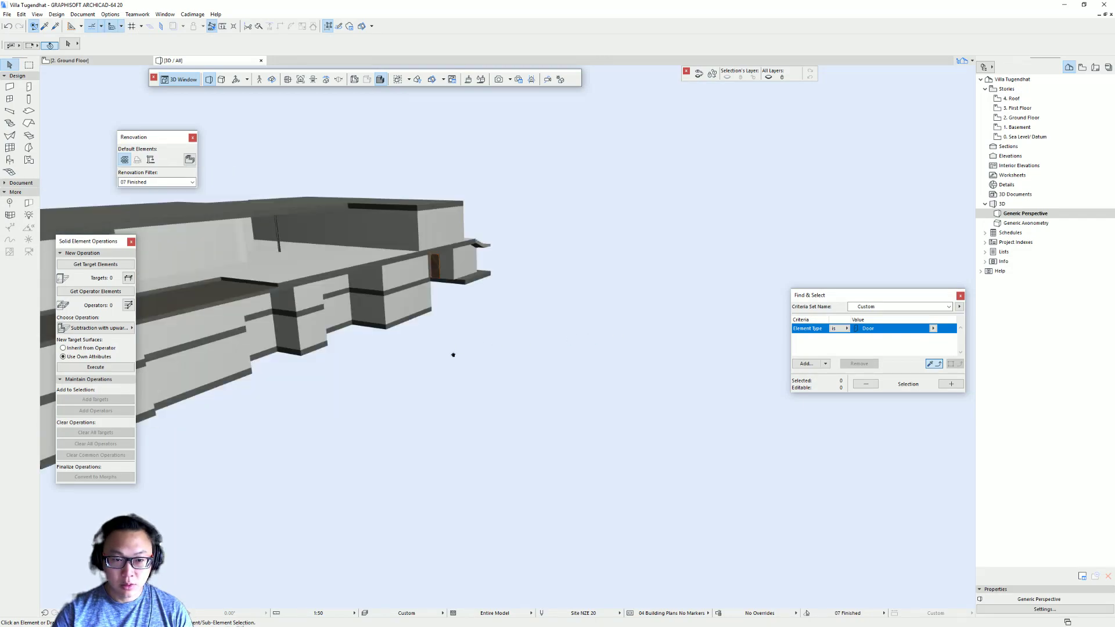
middle_click_drag(696, 338, 566, 352, "shift")
left_click(494, 345)
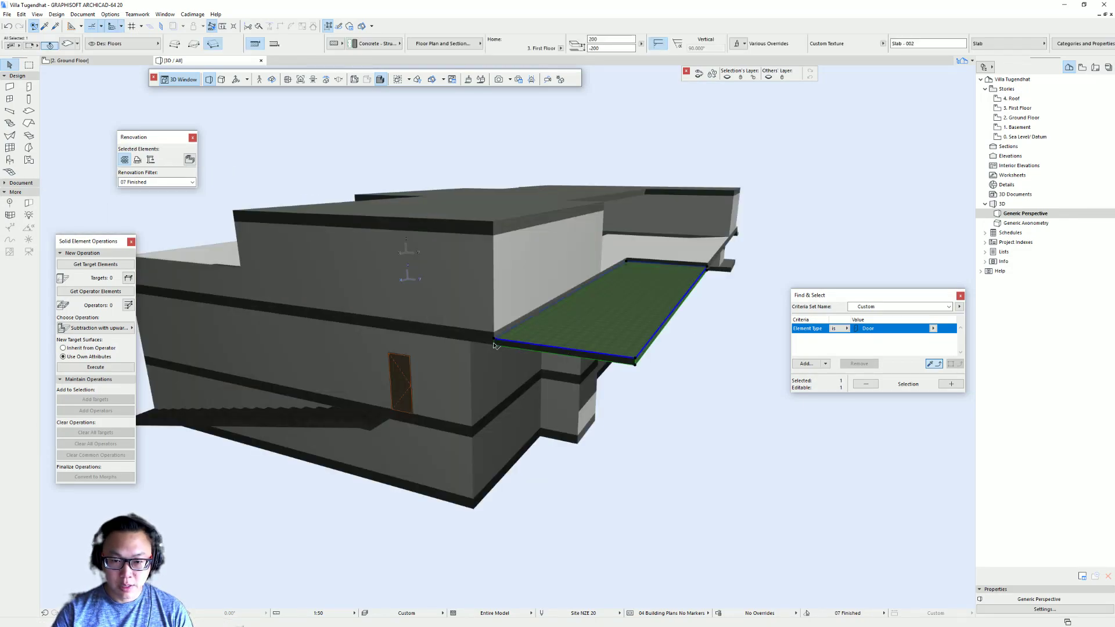
left_click(497, 343)
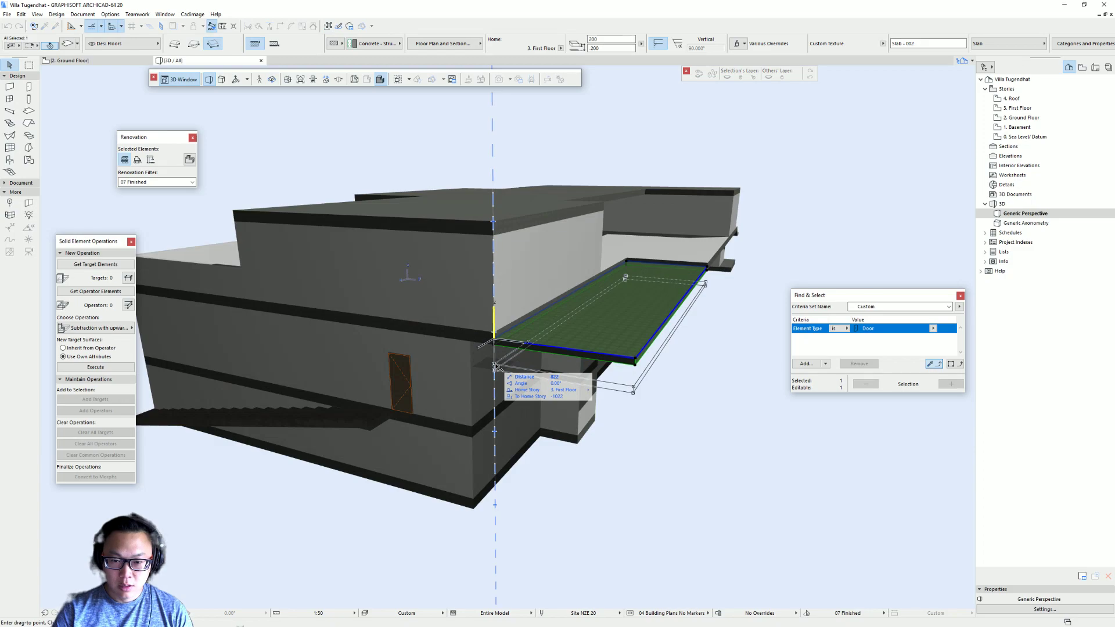
type("100")
key("Return")
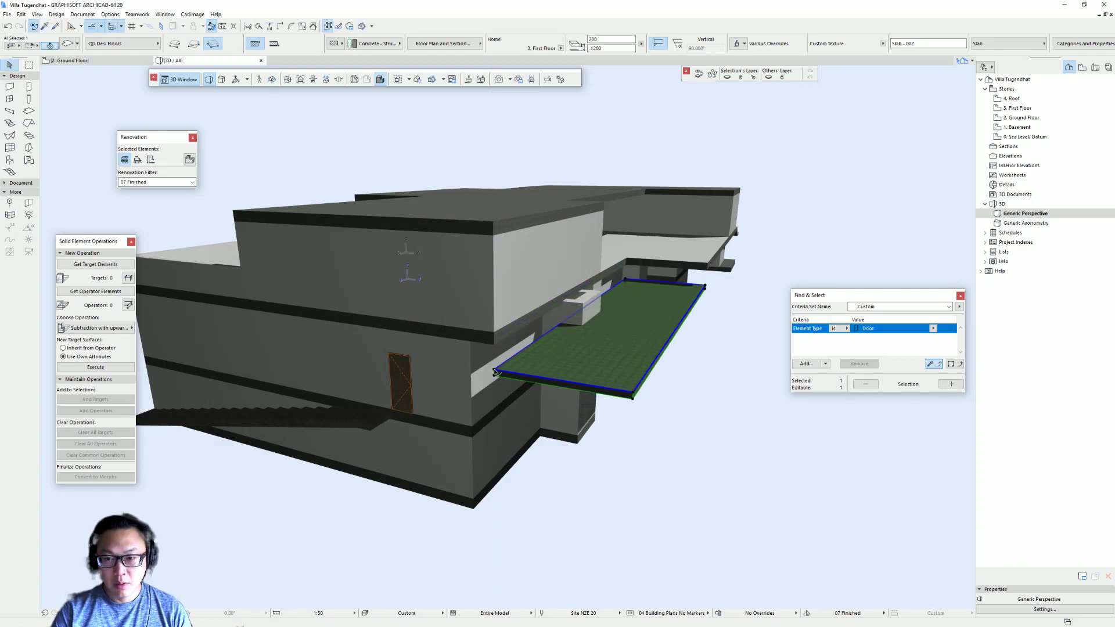
key("Escape")
middle_click_drag(571, 349, 688, 378, "shift")
Check Street View, and offset the street-side edges of the ground-floor and basement slabs outward to align with the first-floor facade.
key("alt+Tab")
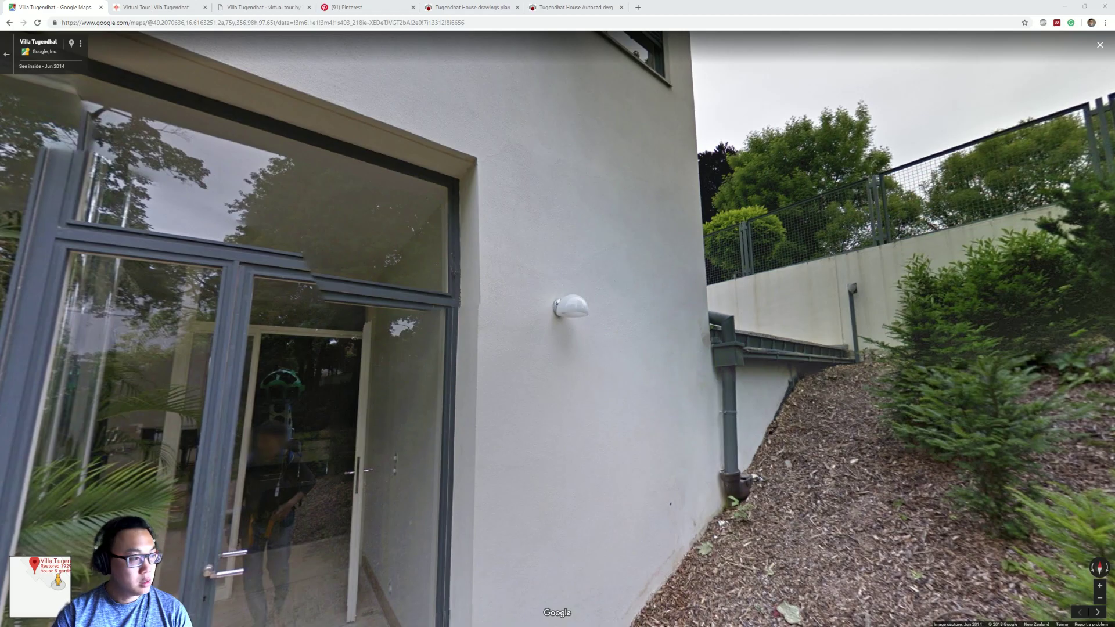
key("alt+Tab")
middle_click_drag(581, 401, 443, 417, "shift")
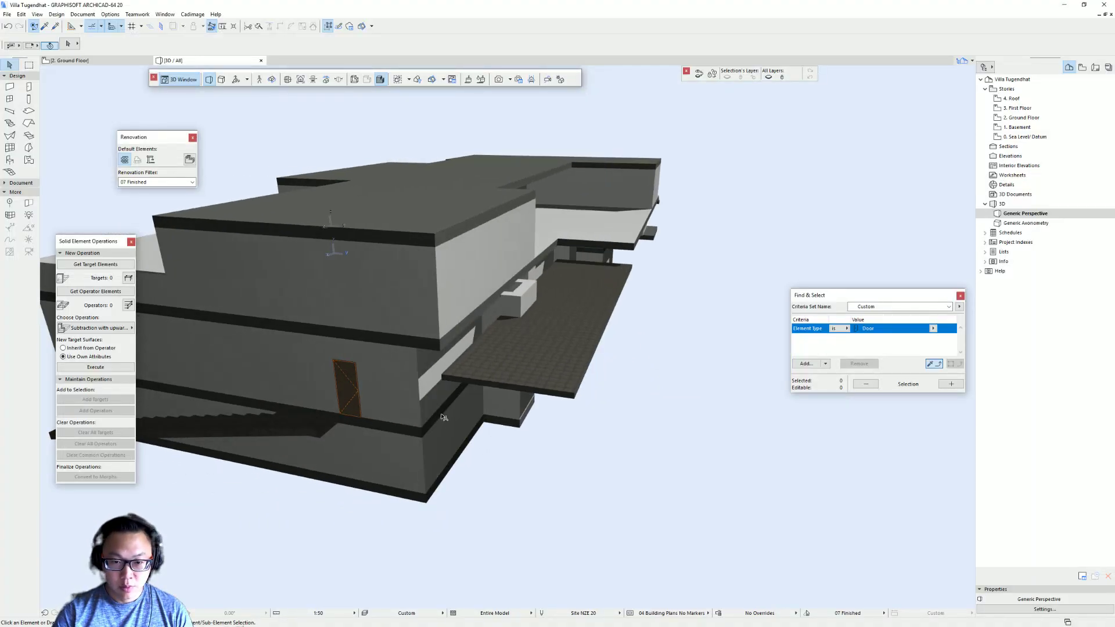
left_click(444, 417)
left_click(455, 407)
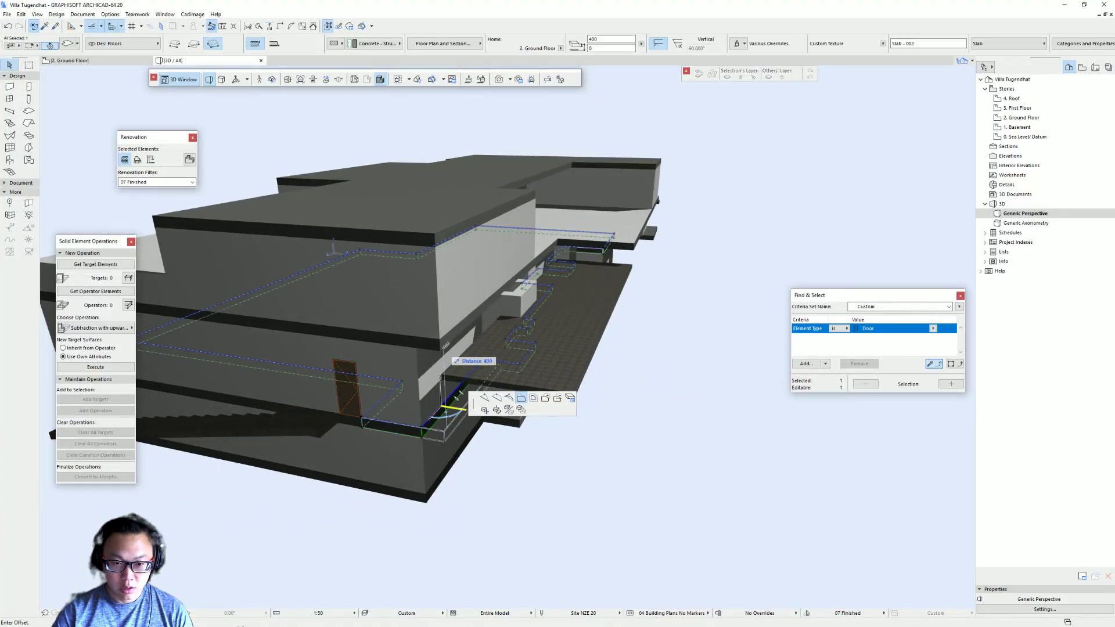
left_click(441, 350)
left_click(458, 464)
left_click(458, 459)
left_click(446, 428)
Move the ground-floor and basement street-side walls at the door corner outward to the corners of the extended slabs.
left_click(427, 434)
key("ctrl+d")
left_click(422, 429)
left_click(450, 443)
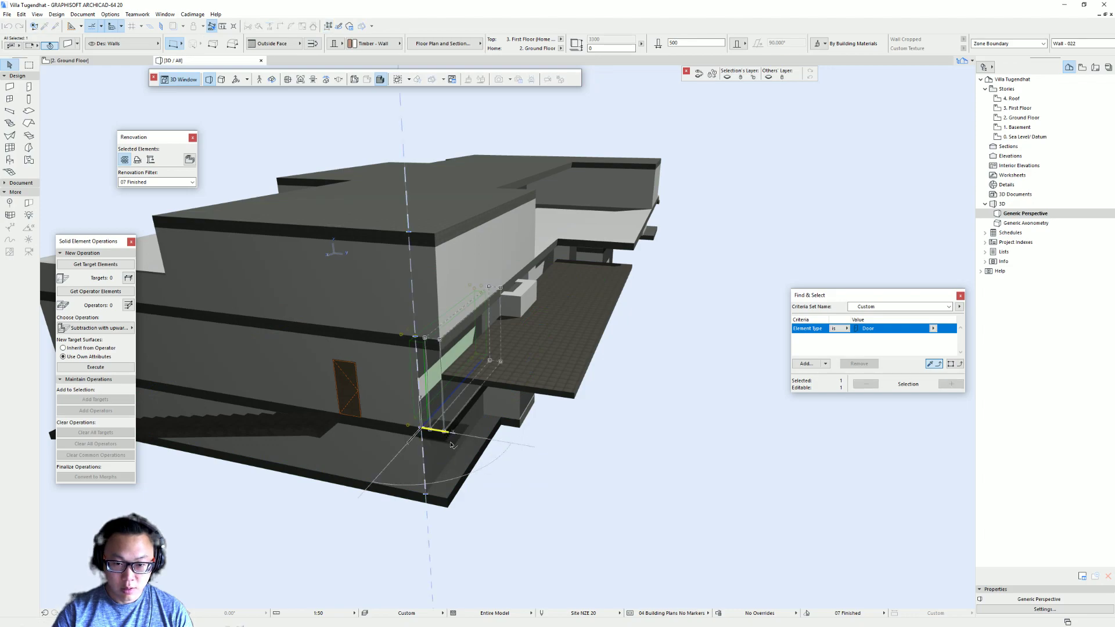
key("Escape")
left_click(435, 486)
key("ctrl+d")
left_click(426, 494)
left_click(447, 499)
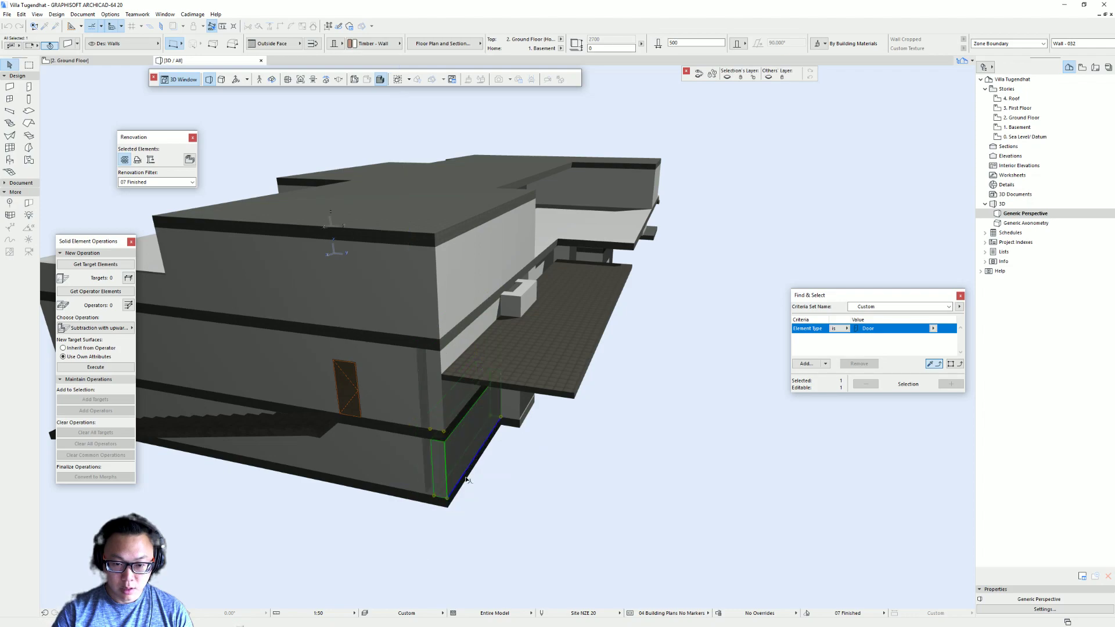
Intersect the conservatory-side walls with the relocated street-side walls on the basement and ground floors to close the corner.
left_click(397, 469, "shift")
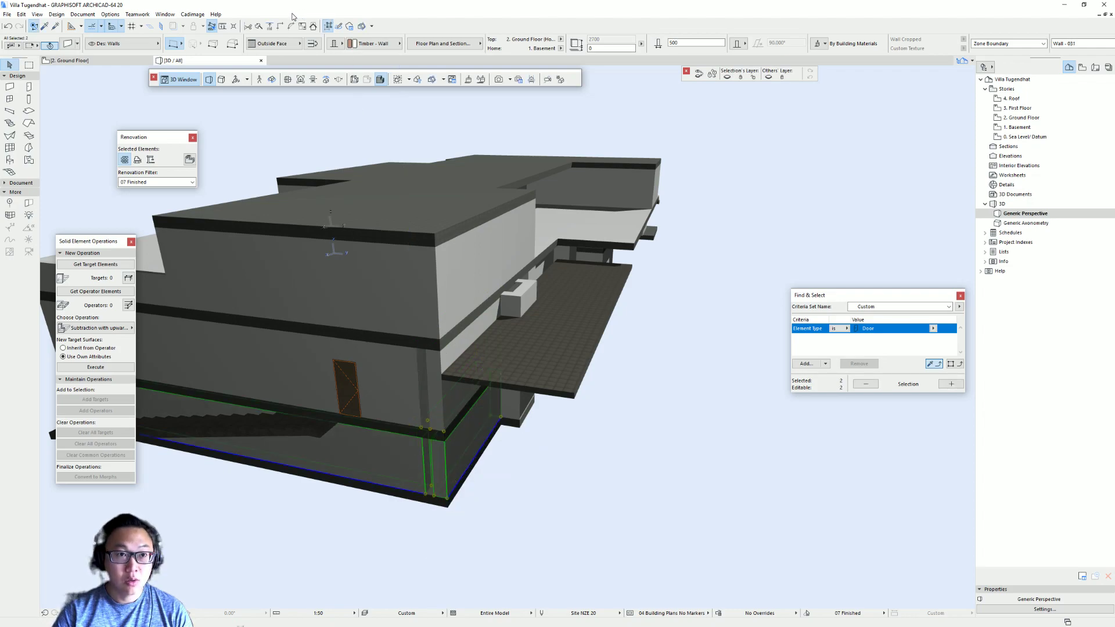
left_click(410, 387)
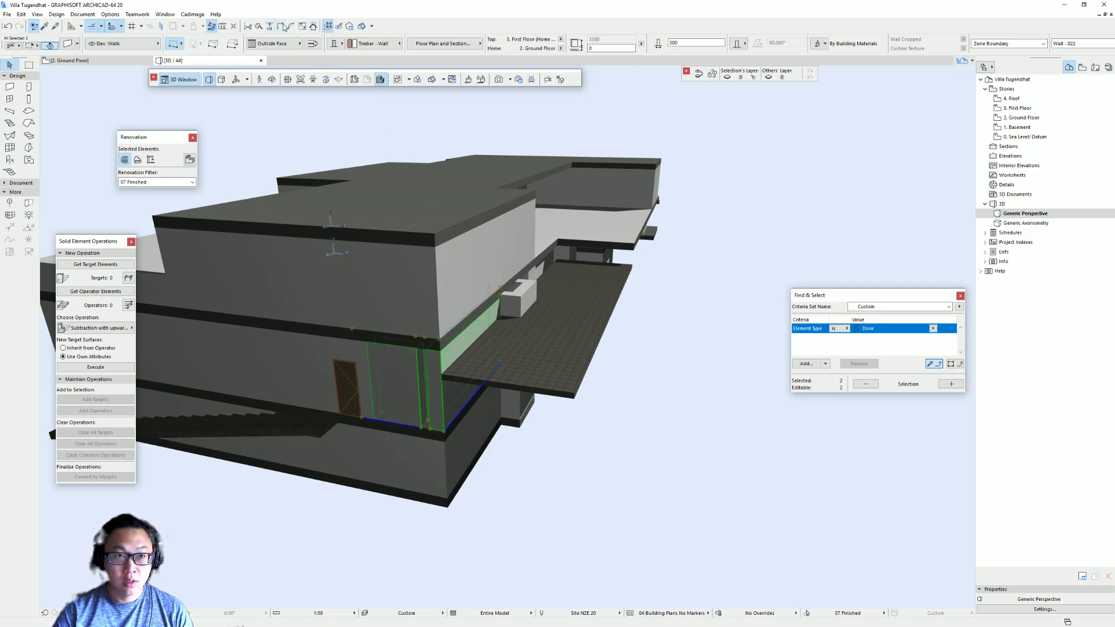
key("Escape")
middle_click_drag(466, 435, 405, 439, "shift")
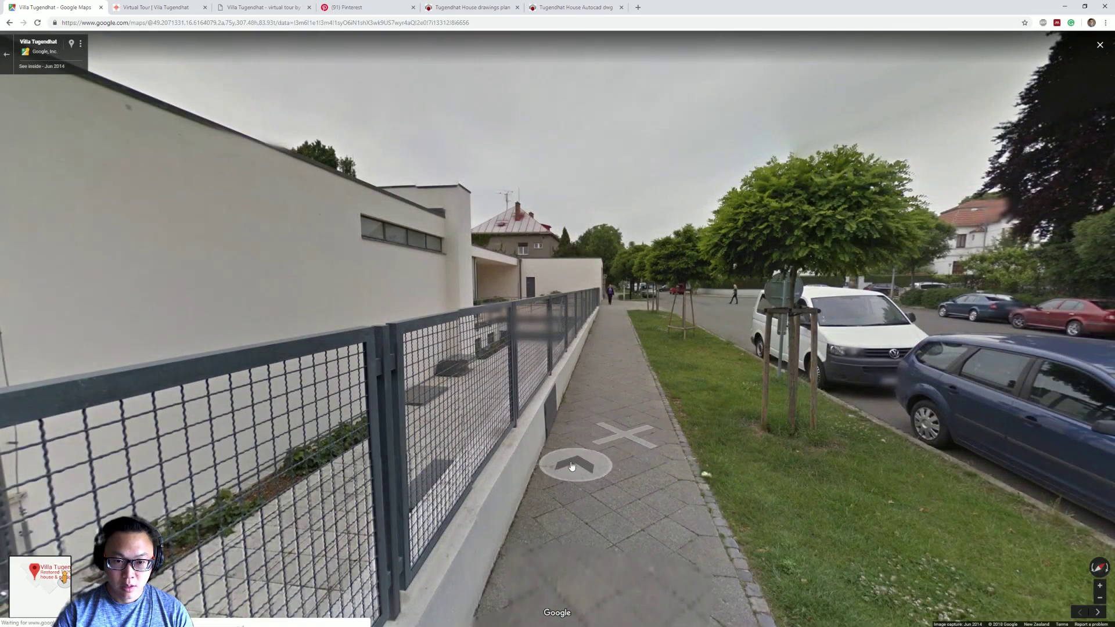
Examine the sunken courtyard, projecting wall and terrace along the street fence in Street View, comparing them with the projecting walls in the model.
left_click(584, 468)
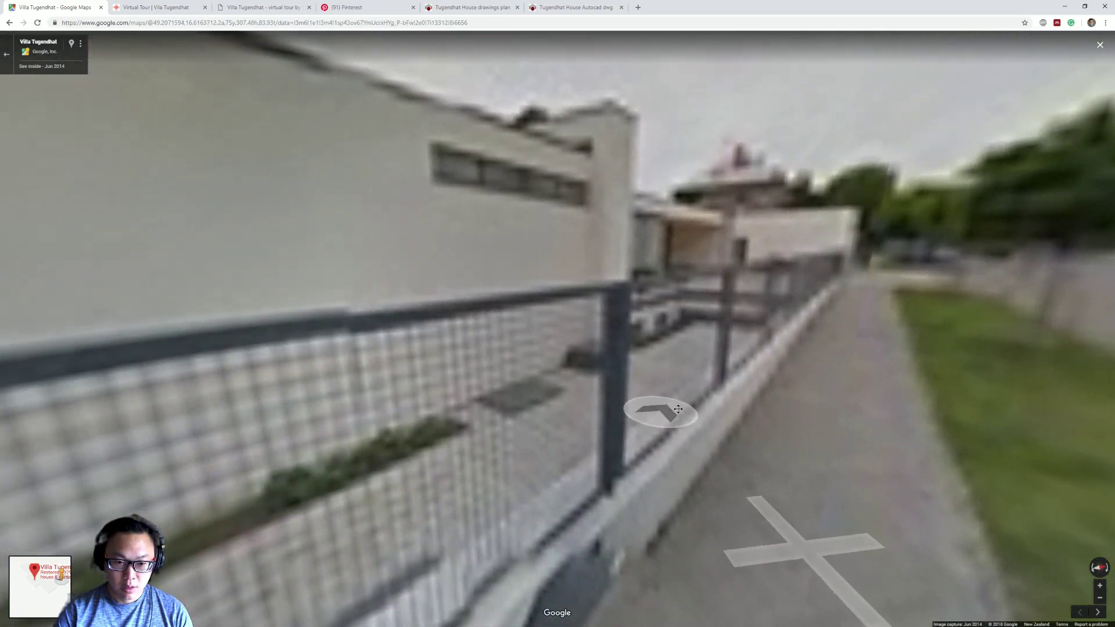
left_click(579, 448)
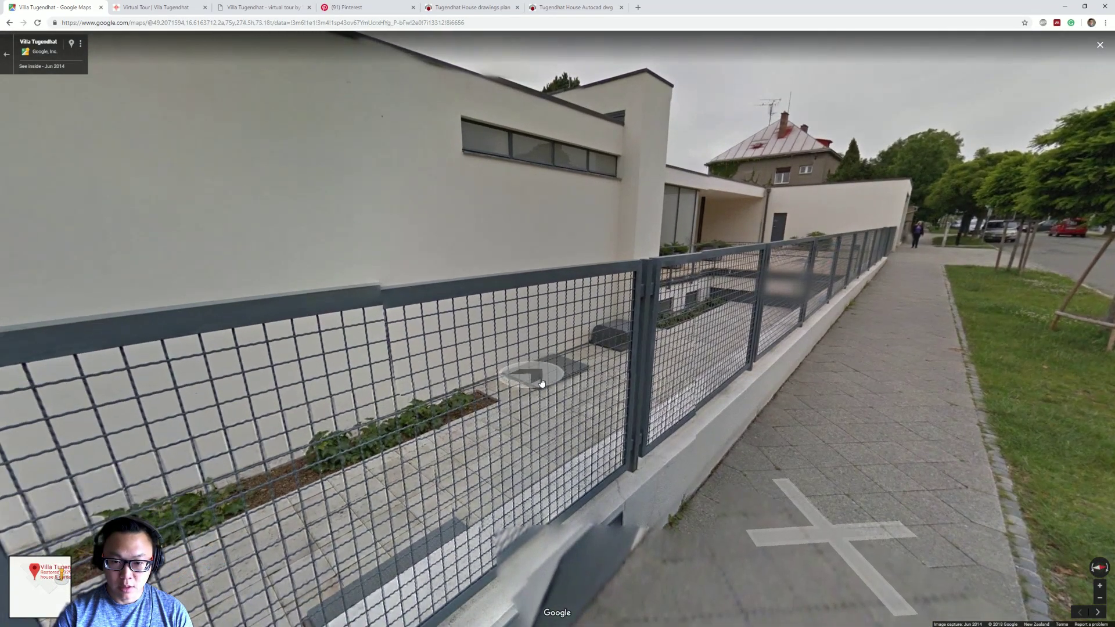
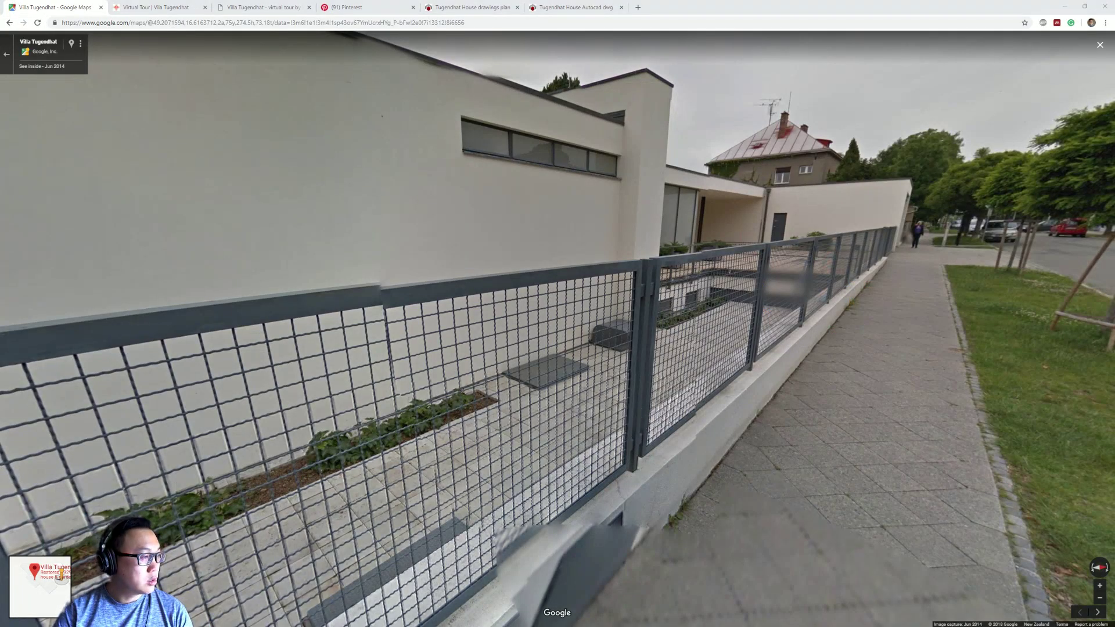
key("alt+Tab")
left_click(530, 302)
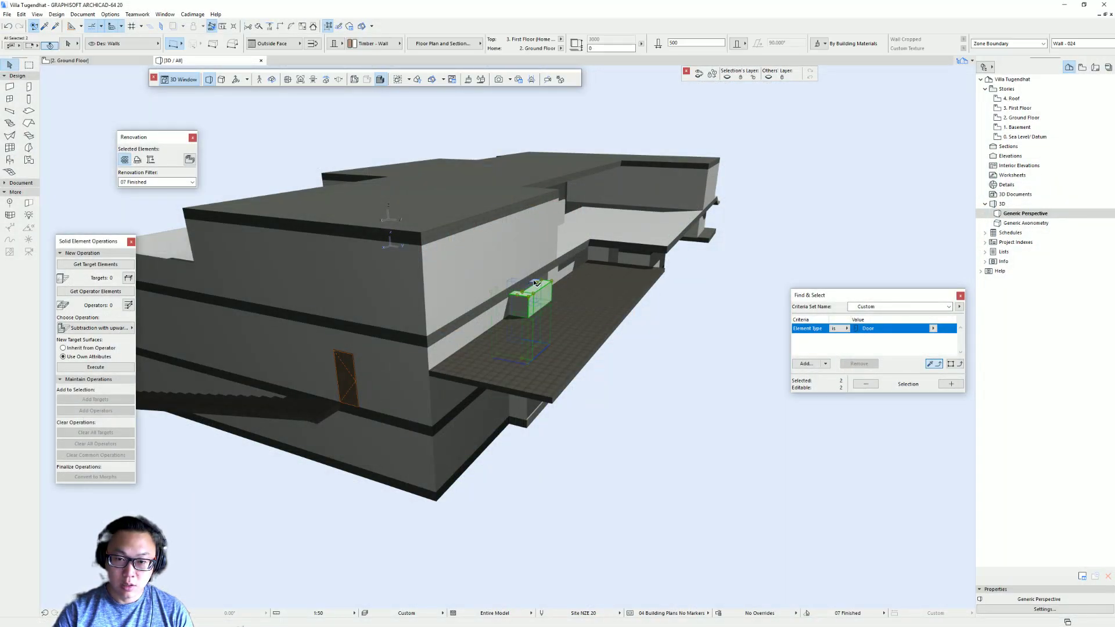
key("alt+Tab")
left_click_drag(452, 364, 647, 351)
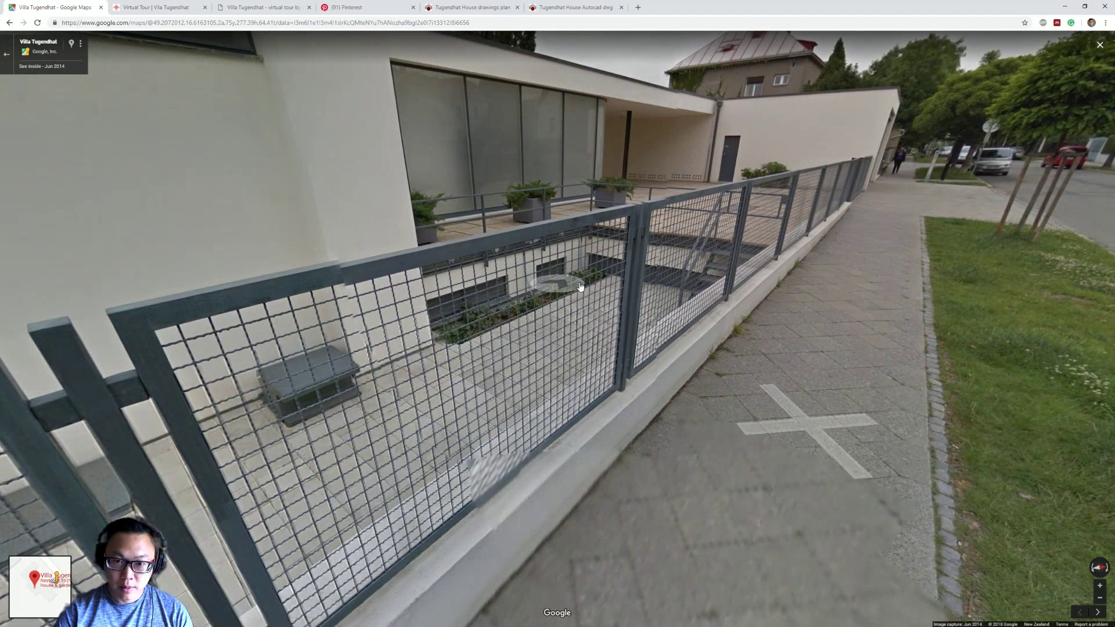
left_click_drag(634, 289, 603, 281)
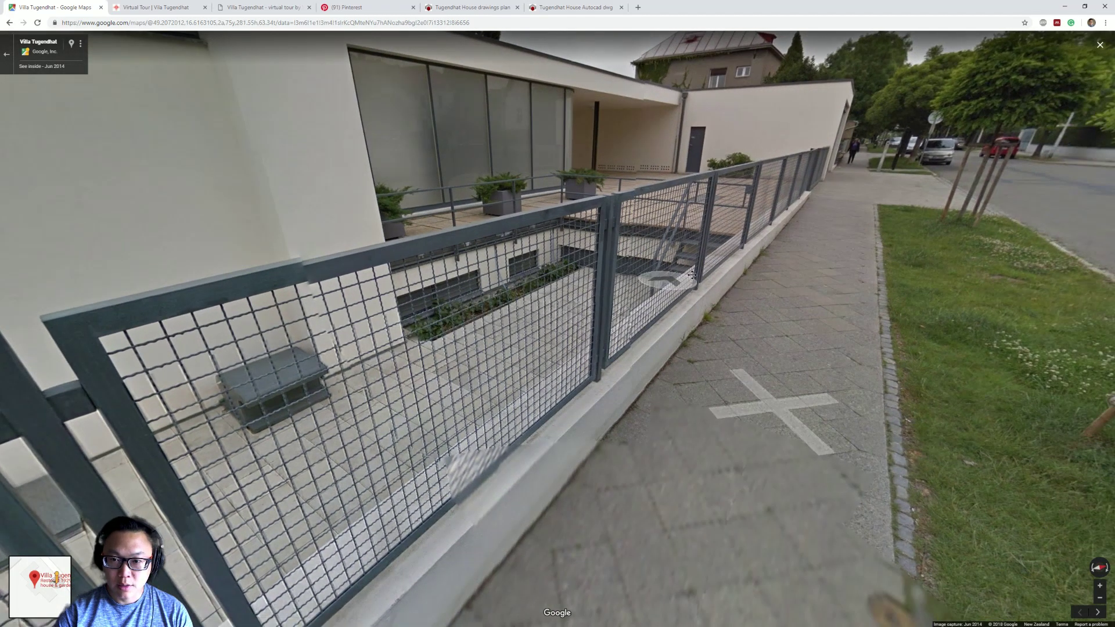
left_click_drag(682, 283, 735, 263)
left_click_drag(585, 285, 477, 253)
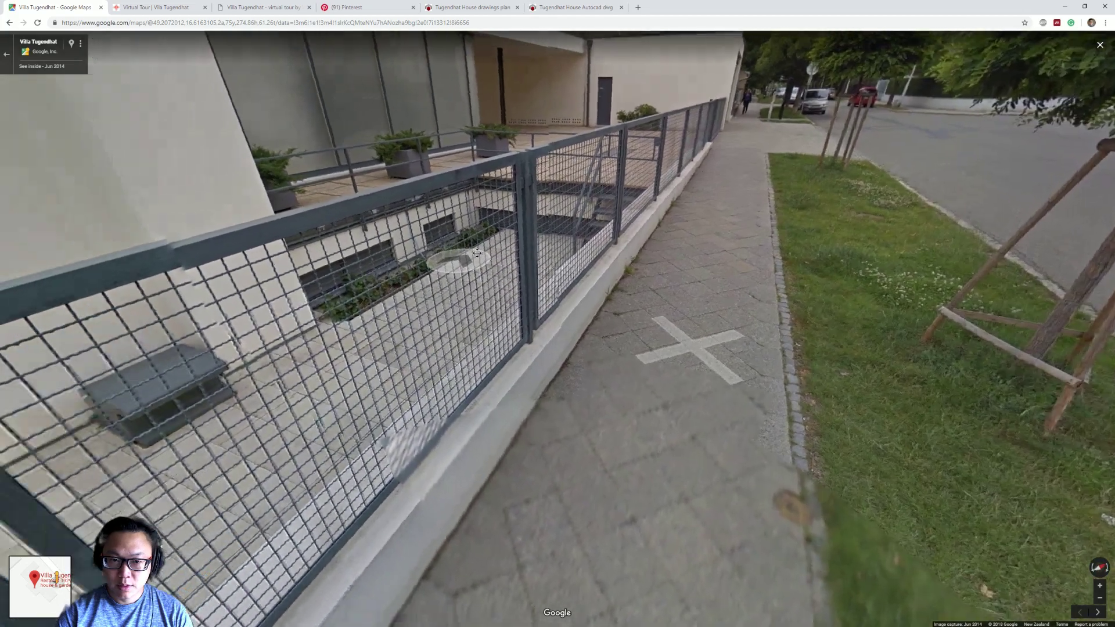
Check the sunken courtyard in Street View, switch back to Archicad, and set the three projecting street-side ground-floor walls' height to 1900 mm.
left_click(477, 254)
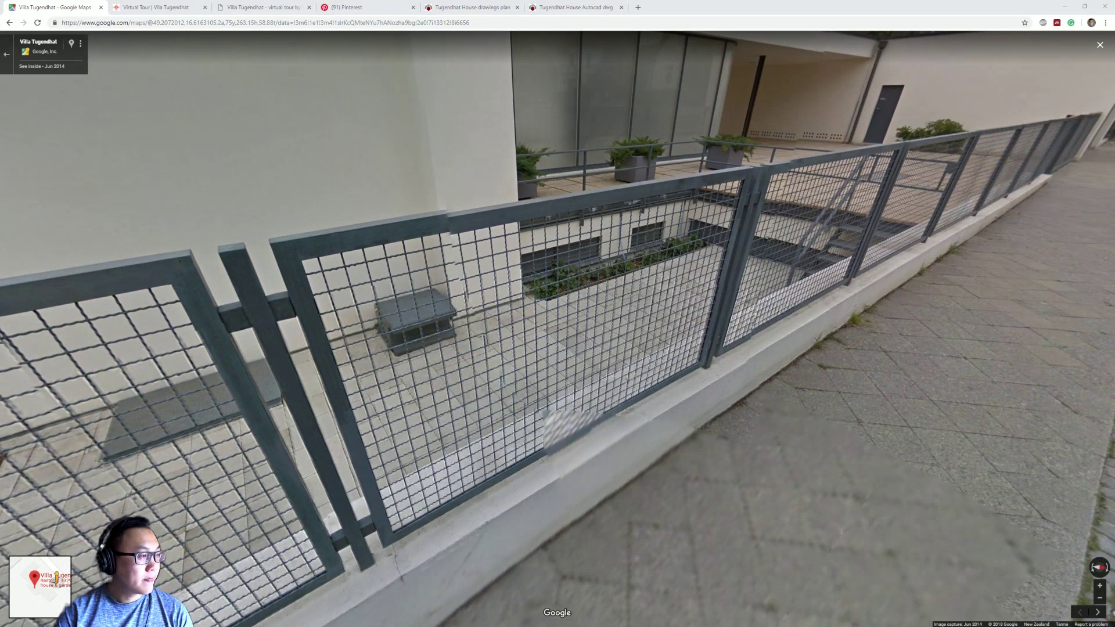
key("alt+Tab")
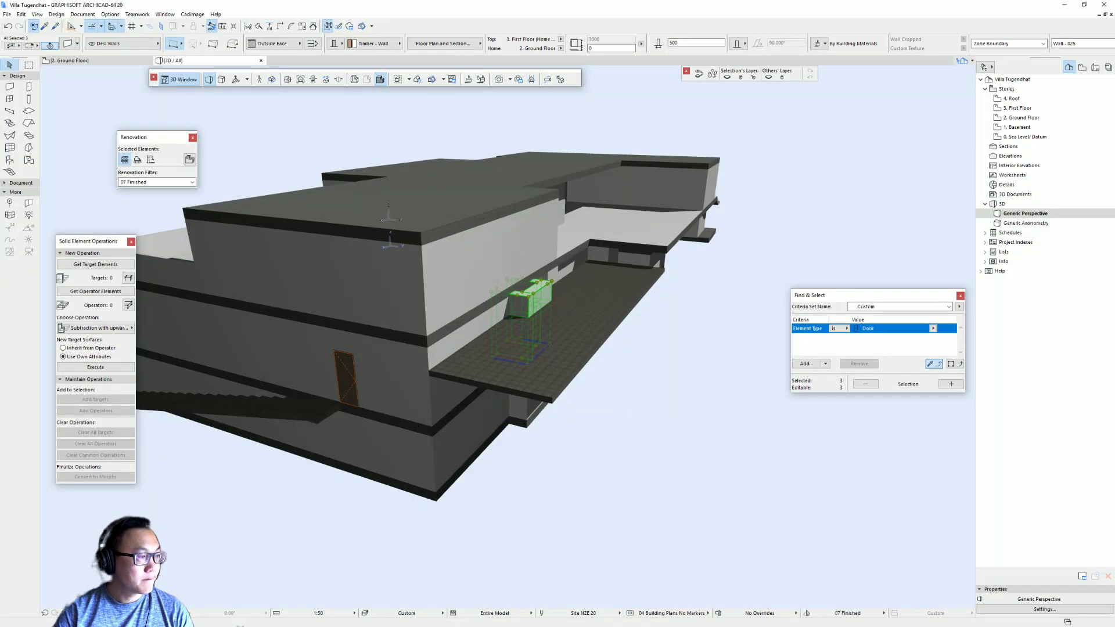
left_click(549, 285)
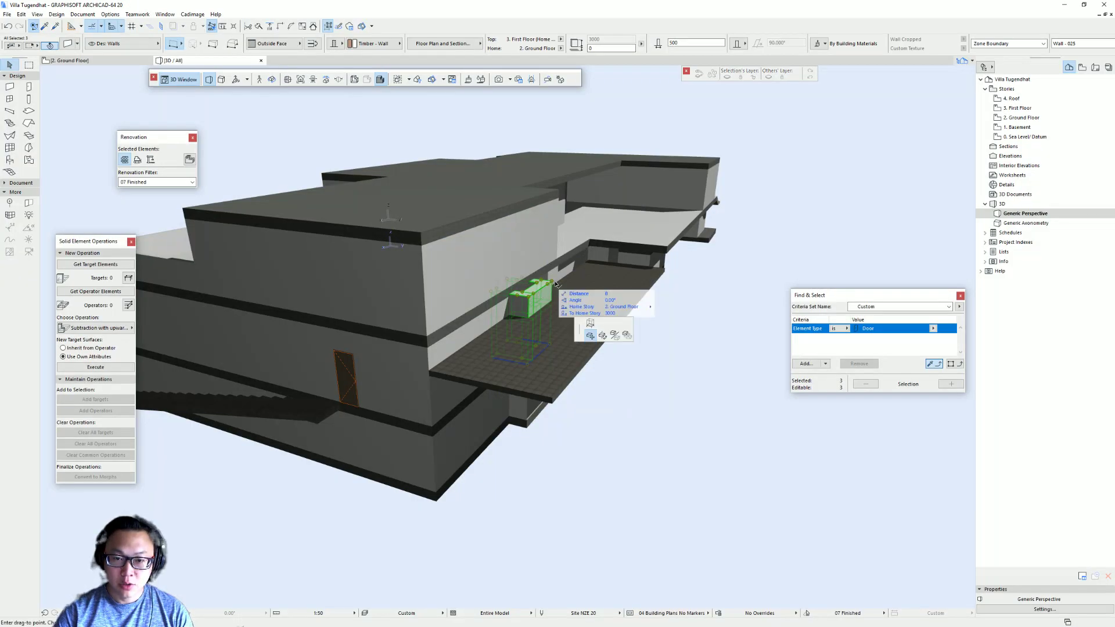
left_click(503, 359)
key("ctrl+z")
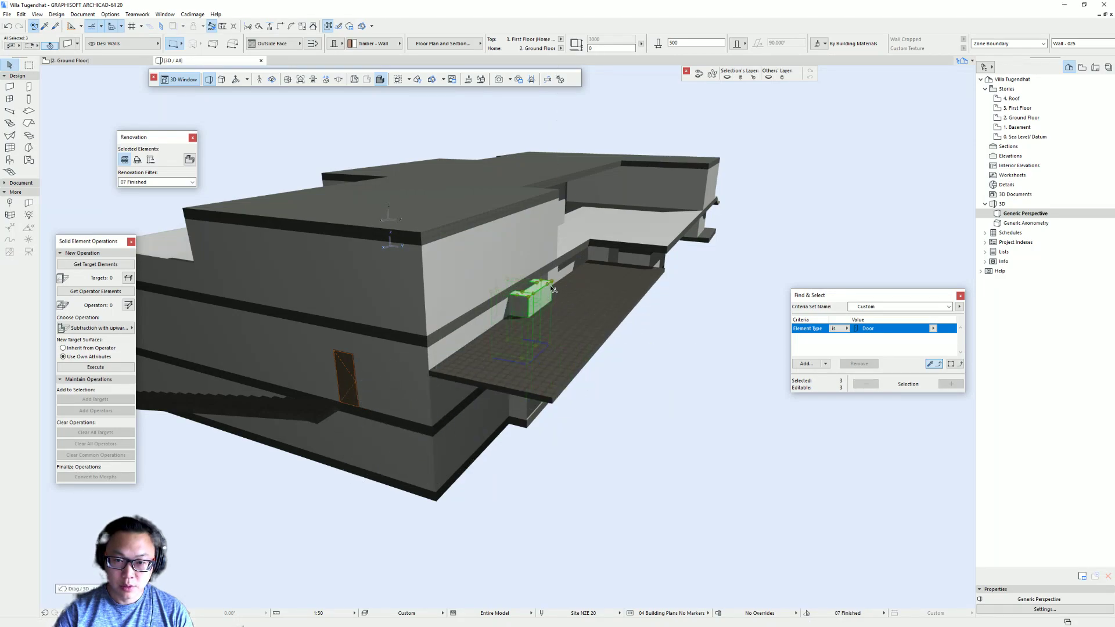
left_click(551, 282)
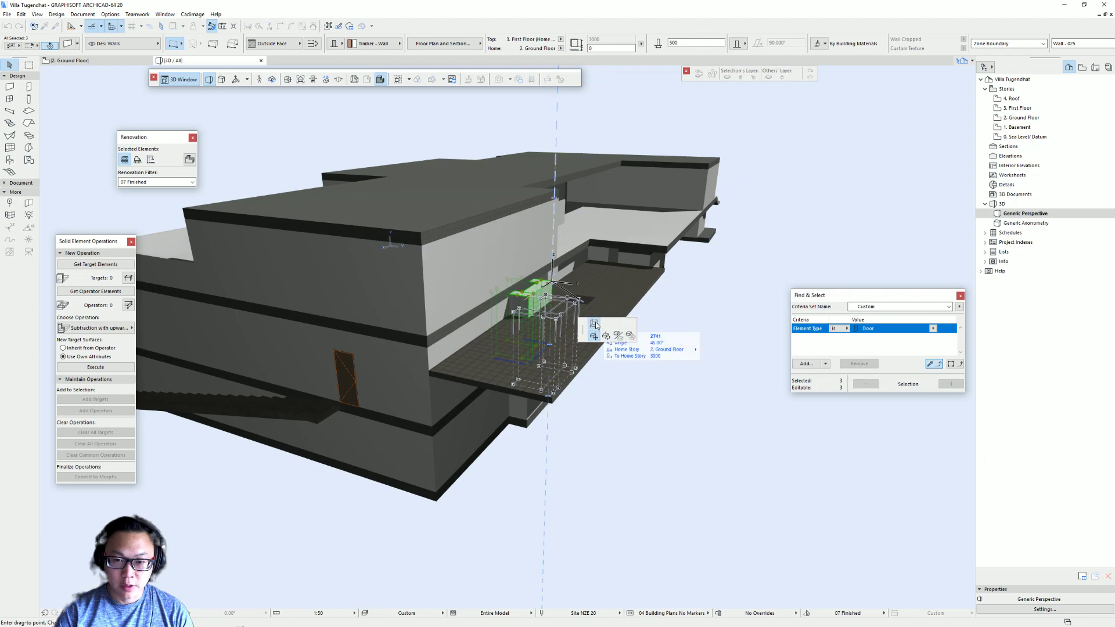
type("1900")
key("Return")
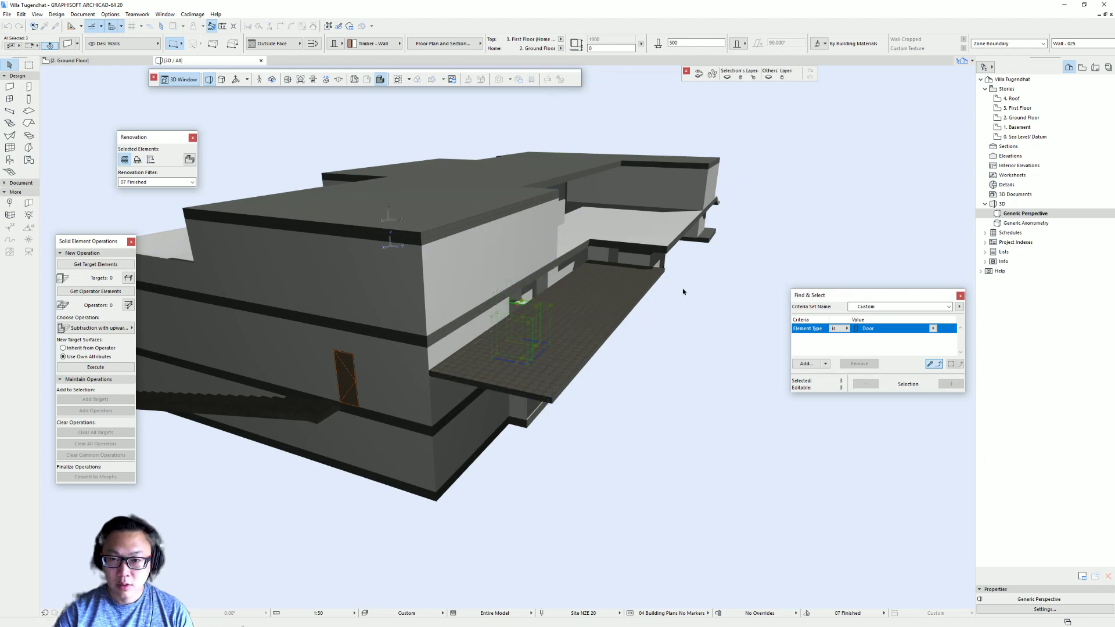
Move the short recessed ground-floor wall between the projections 500 mm outward to the slab corner.
scroll(619, 281, "up", 3)
middle_click_drag(618, 281, 495, 316, "shift")
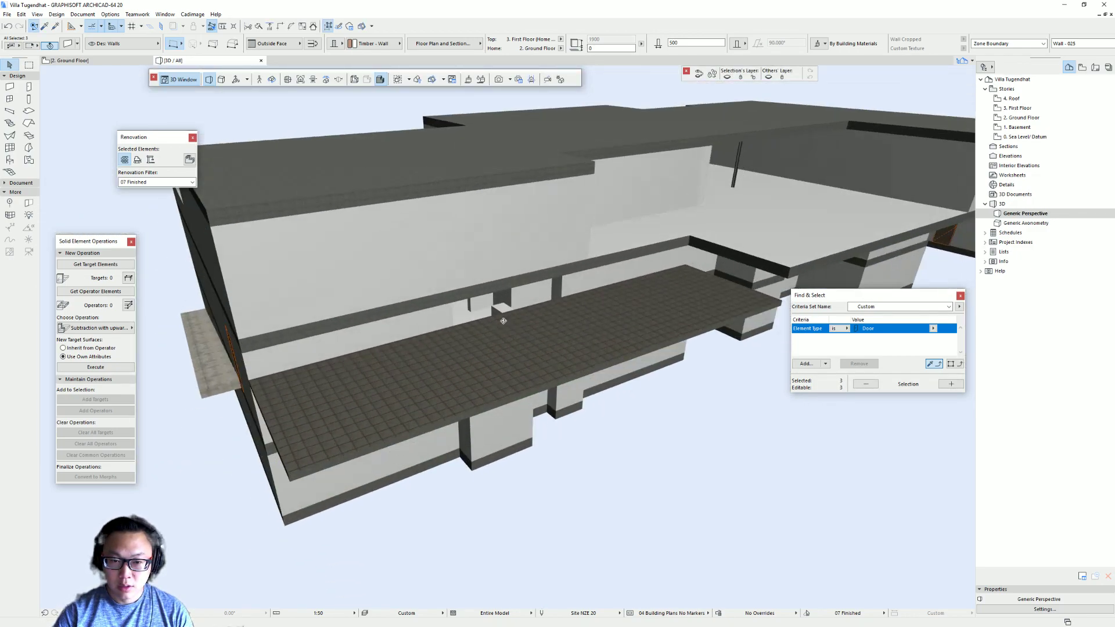
left_click(416, 325)
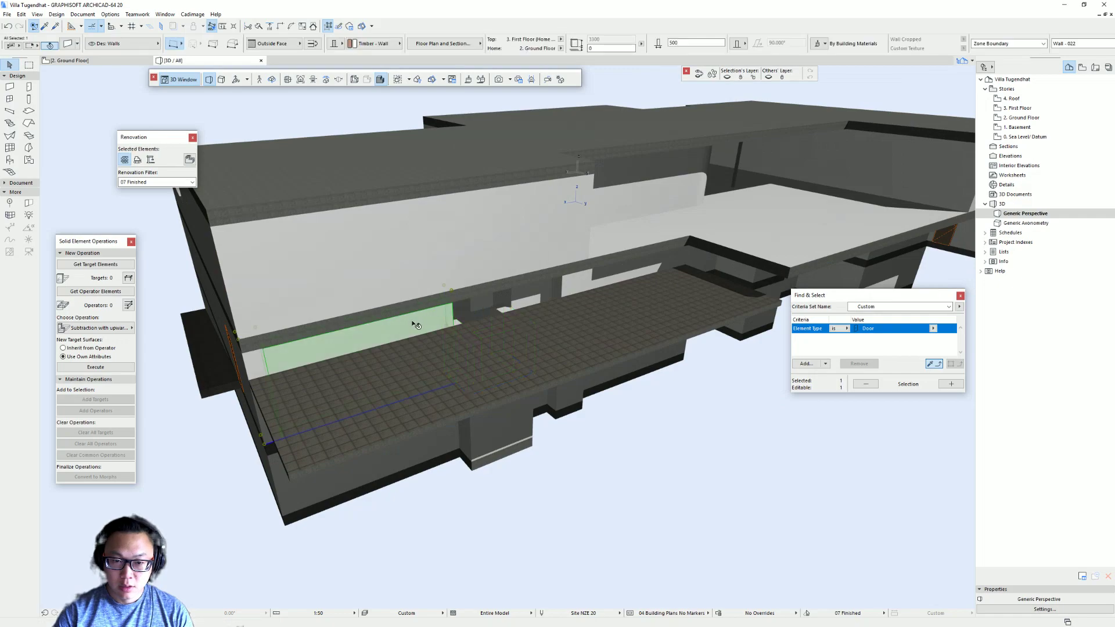
middle_click_drag(540, 322, 660, 305, "shift")
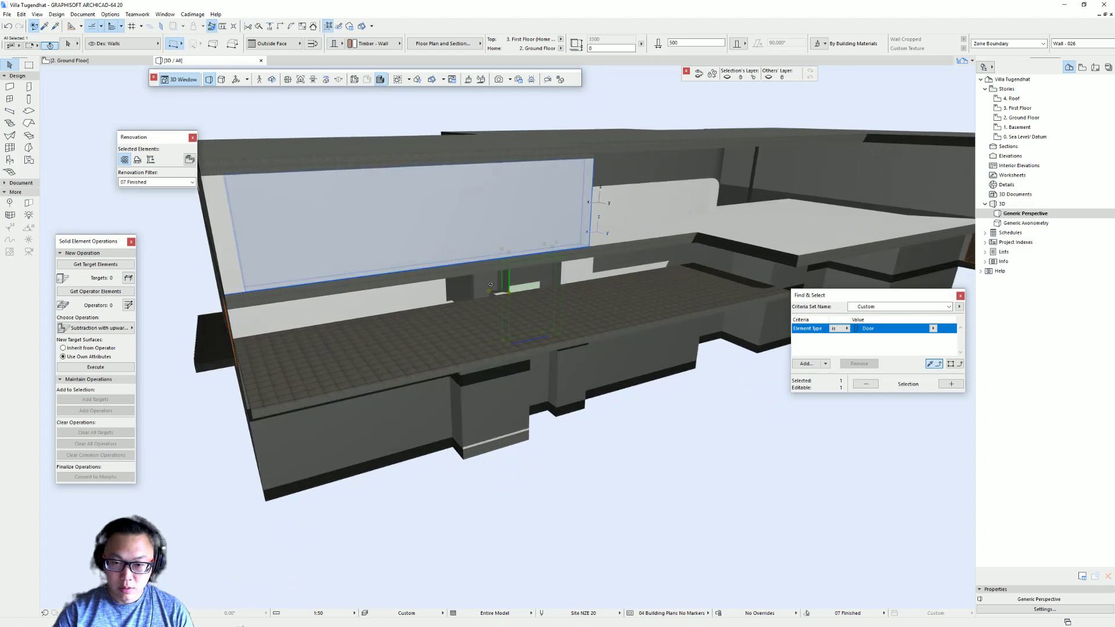
middle_click_drag(600, 374, 583, 352, "shift")
key("ctrl+d")
left_click(556, 342)
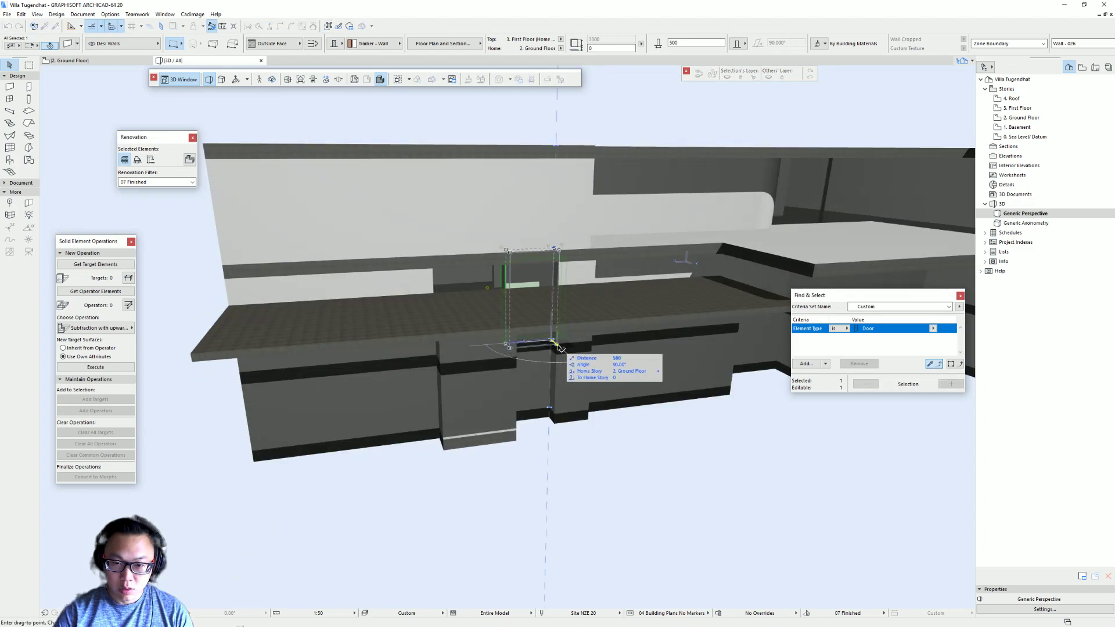
left_click(557, 345)
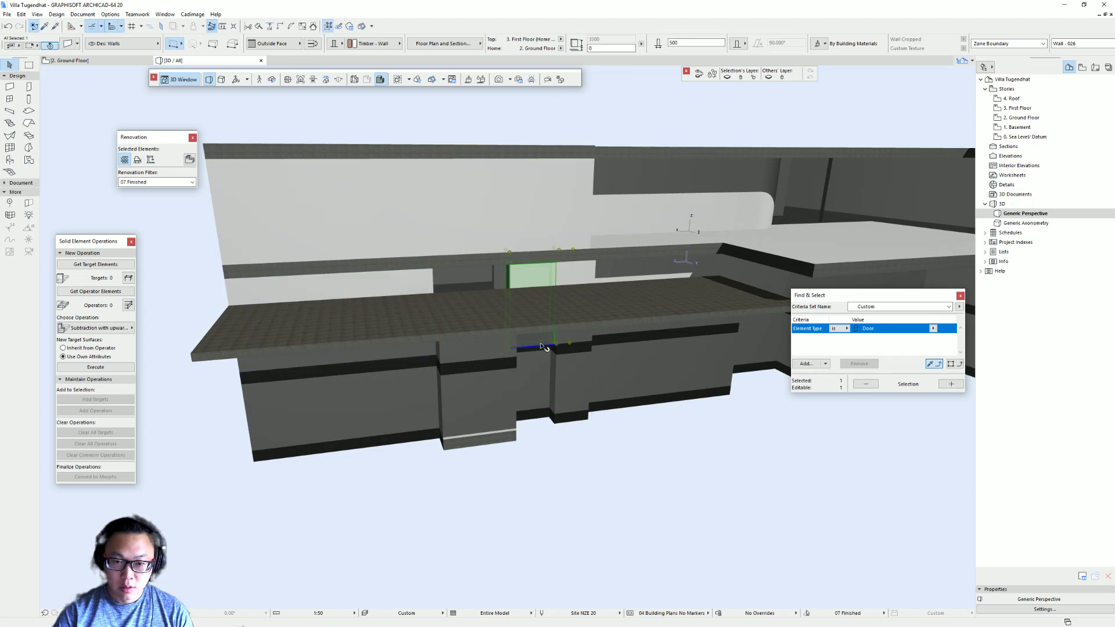
key("Escape")
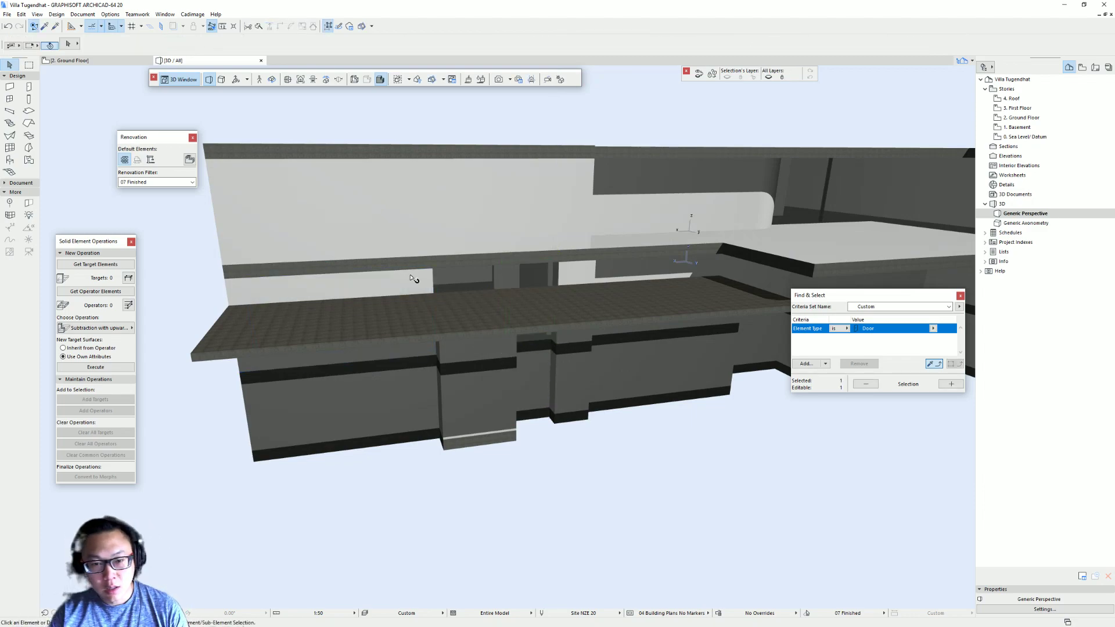
Stretch the conservatory-side end wall of the ground-floor street facade along the slab edge to the next slab corner.
left_click(414, 279)
left_click(436, 358)
left_click(487, 395)
left_click(475, 390)
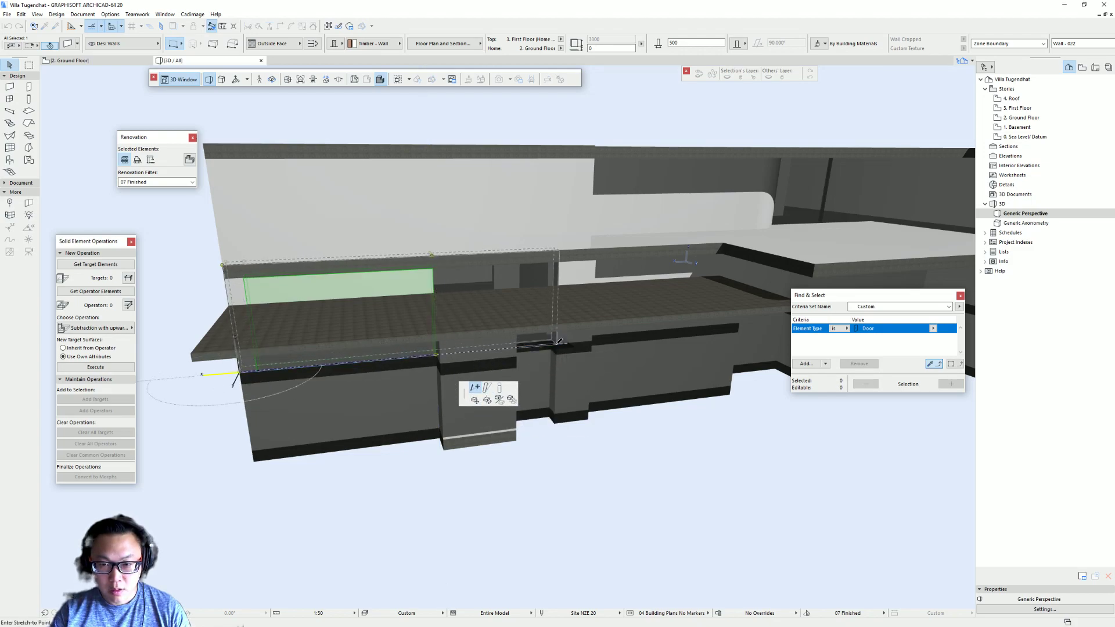
left_click(557, 337)
key("Escape")
Delete the ground-floor street-side wall running between the small projection and the 1700 mm thick wall.
scroll(577, 265, "up", 3)
middle_click_drag(577, 264, 484, 434, "shift")
left_click(600, 401)
key("Escape")
left_click(475, 433)
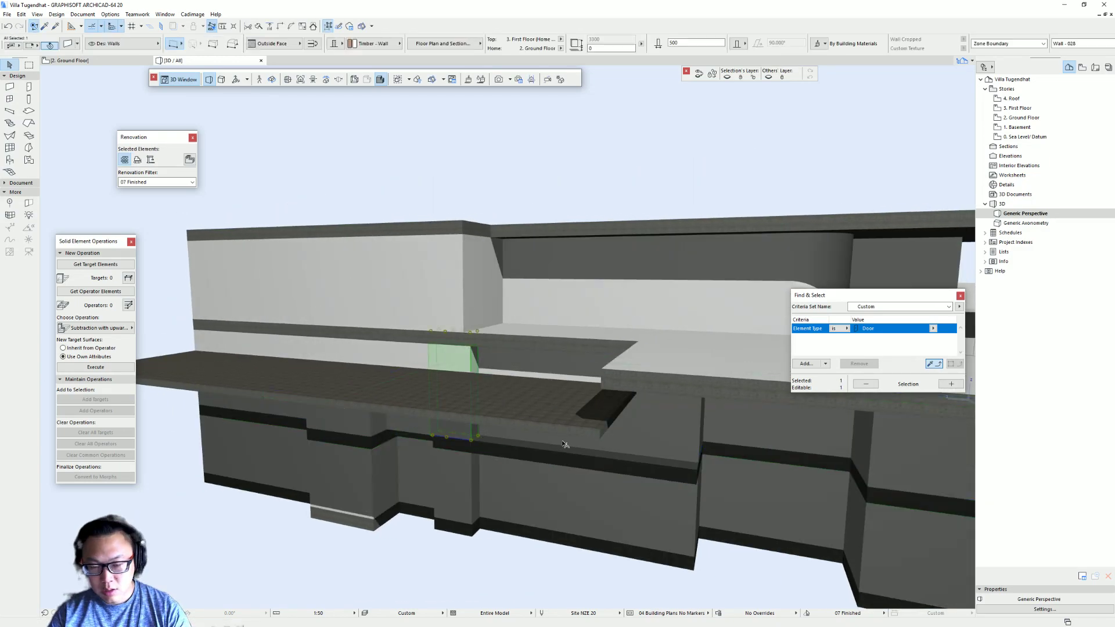
left_click(539, 371)
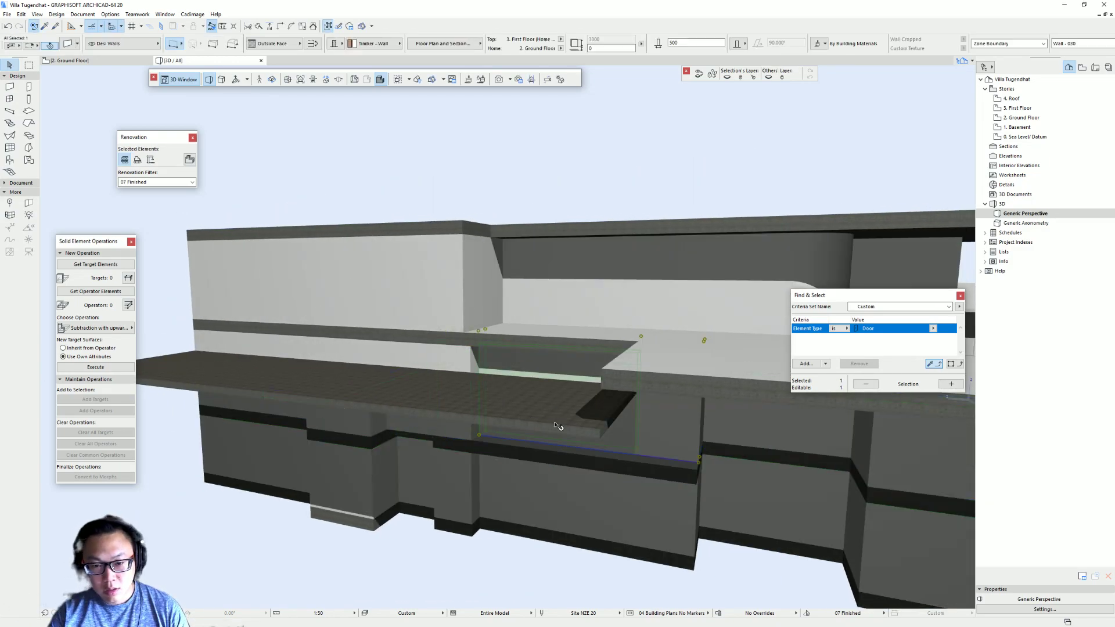
key("Delete")
Try deleting the 1700 mm thick ground-floor wall, then undo the deletion.
left_click(689, 448)
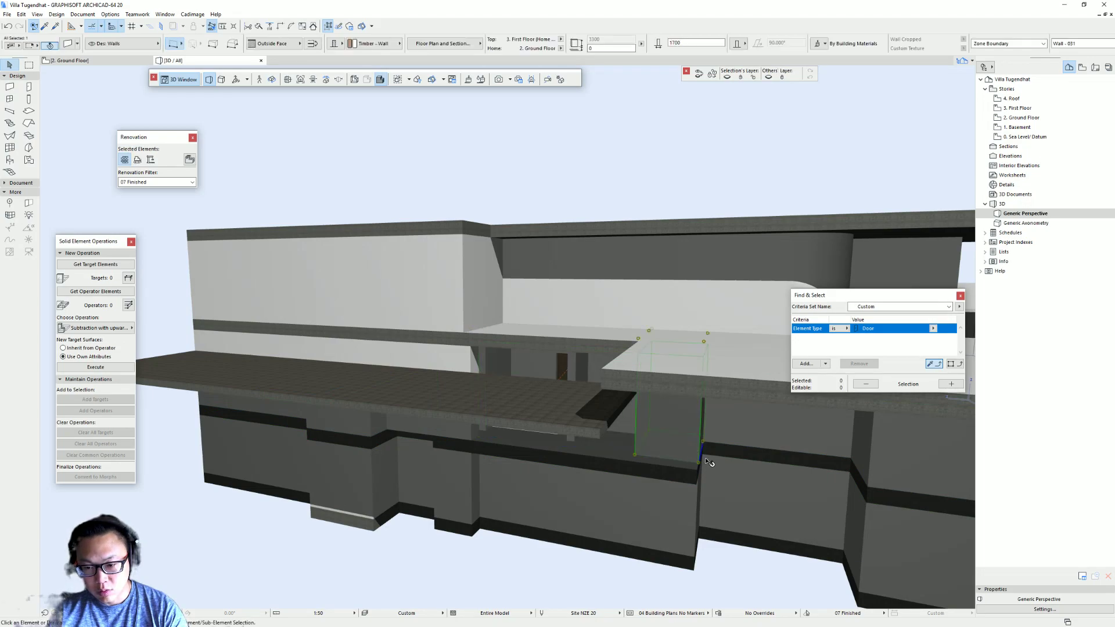
key("Delete")
middle_click_drag(734, 452, 549, 409, "shift")
key("ctrl+z")
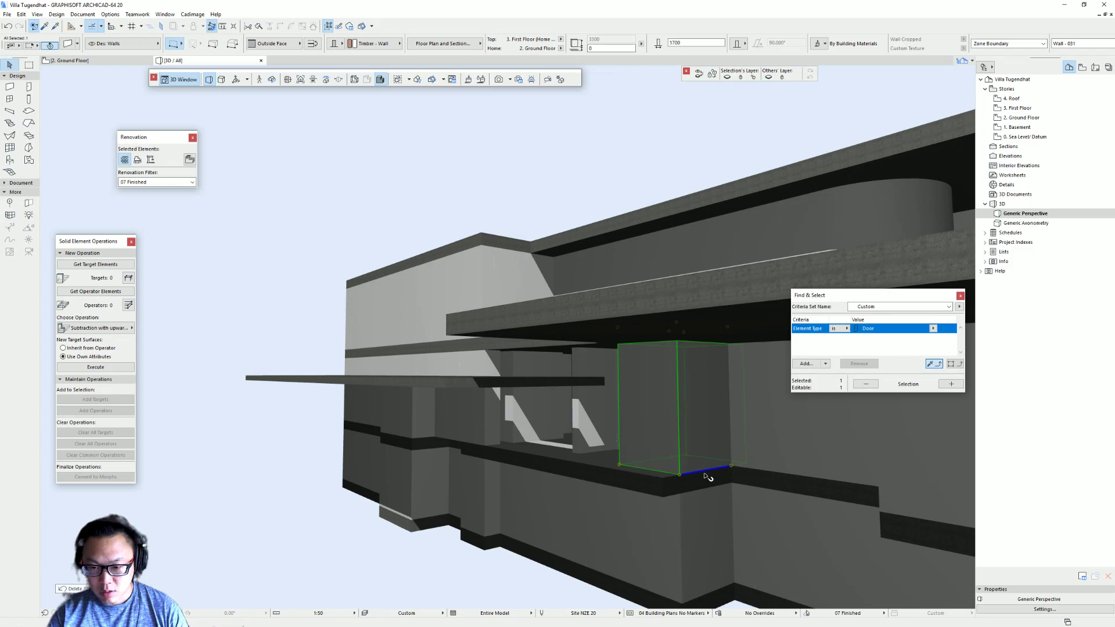
Stretch the 1700 mm thick wall out to the slab edge and intersect it with the street-side wall to close the gap.
left_click(683, 476)
left_click(667, 474)
left_click(474, 437, "shift")
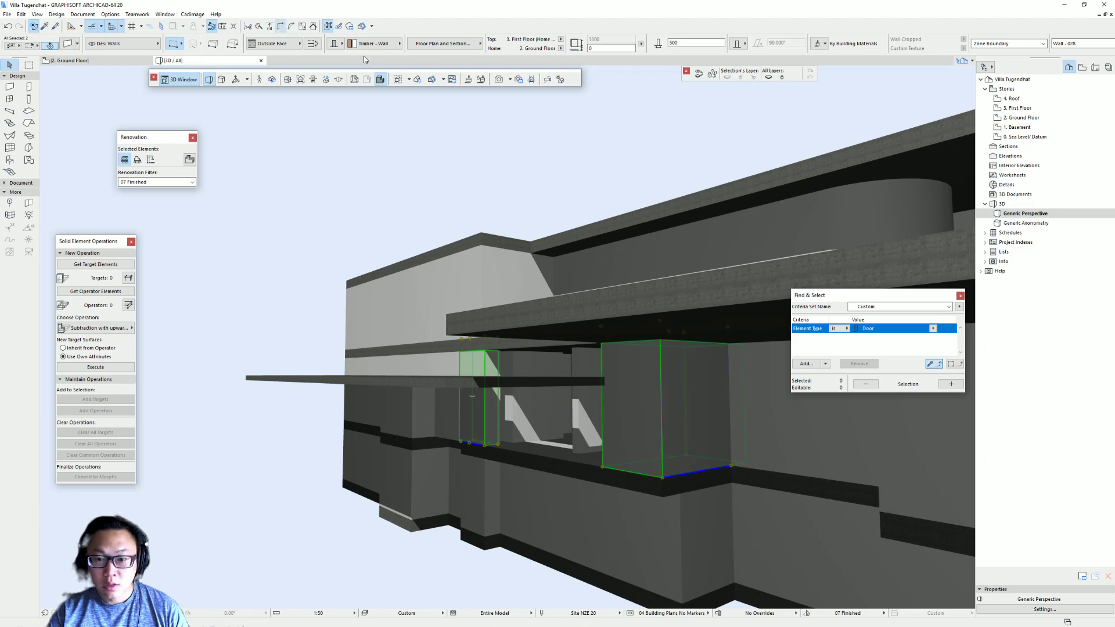
key("Escape")
Try to stretch the 1700 mm thick wall outward to the corner of the tiled terrace slab.
middle_click_drag(501, 404, 1028, 493, "shift")
mouse_move(491, 430)
middle_mouse_down("shift")
mouse_move(392, 417)
mouse_move(407, 368)
mouse_move(455, 442)
mouse_move(527, 411)
mouse_move(527, 343)
mouse_move(378, 309)
mouse_move(534, 400)
middle_mouse_up("shift")
left_click(533, 400)
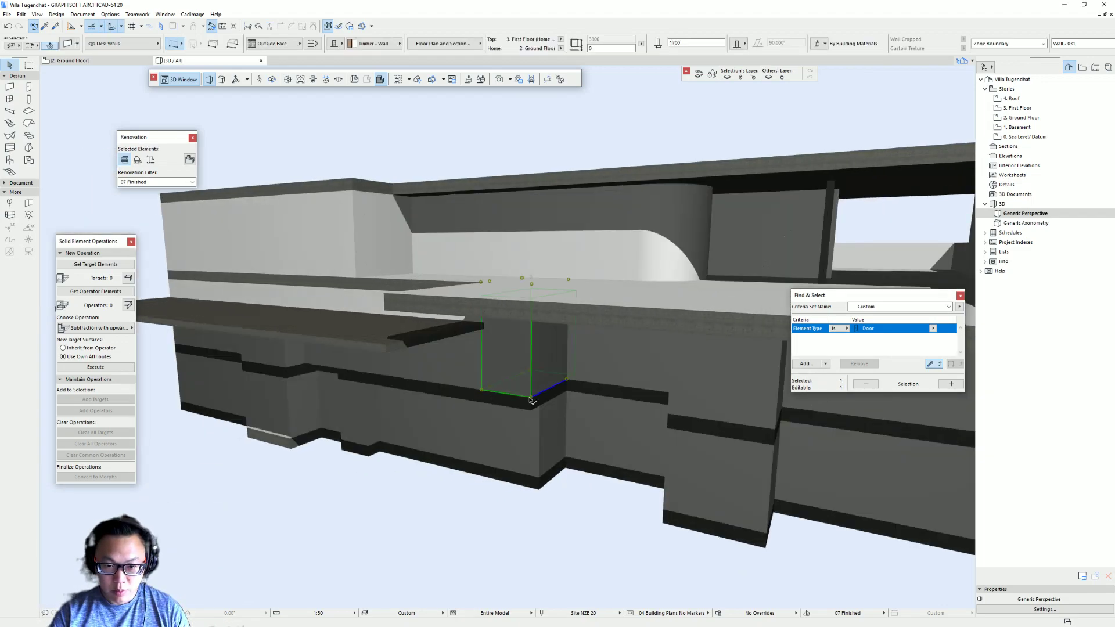
left_click(532, 399)
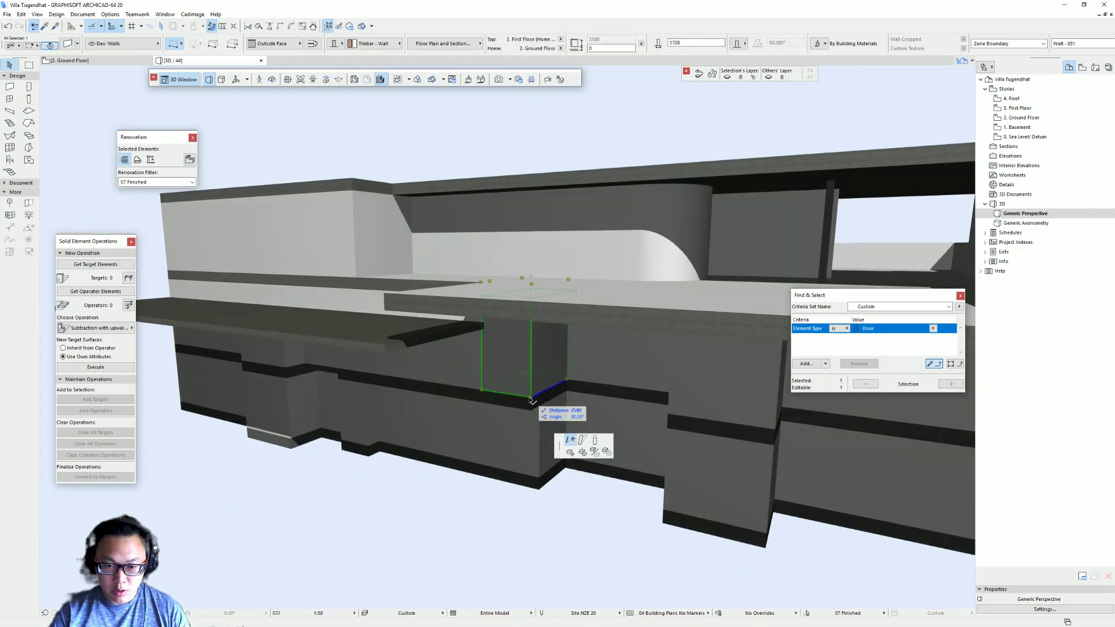
left_click(388, 342)
key("Escape")
middle_click_drag(596, 385, 556, 349, "shift")
left_click(528, 320)
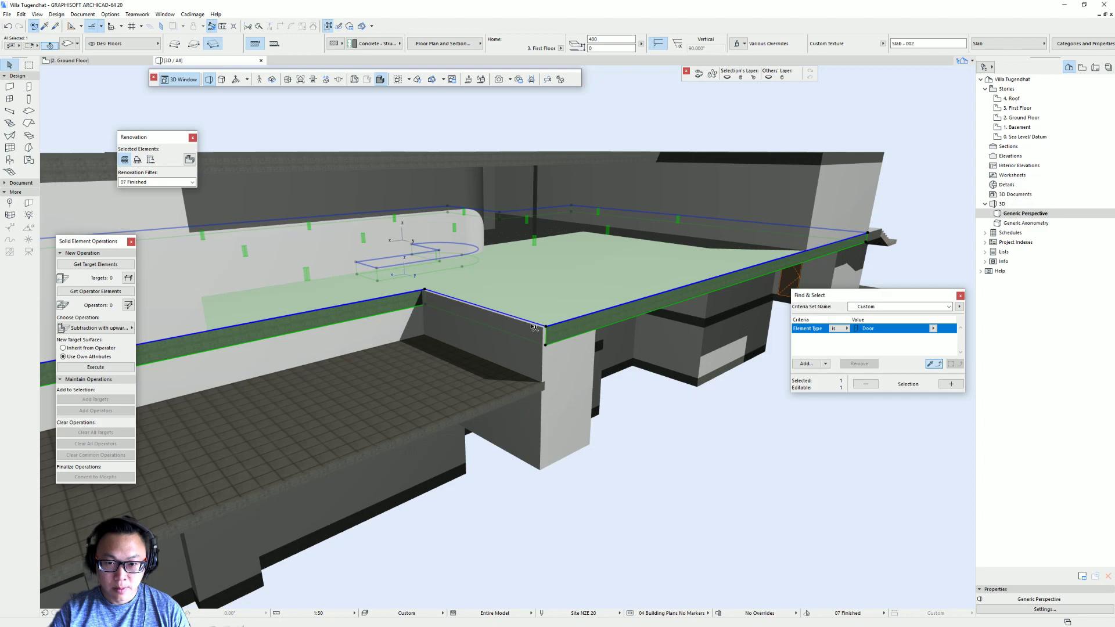
left_click(540, 325)
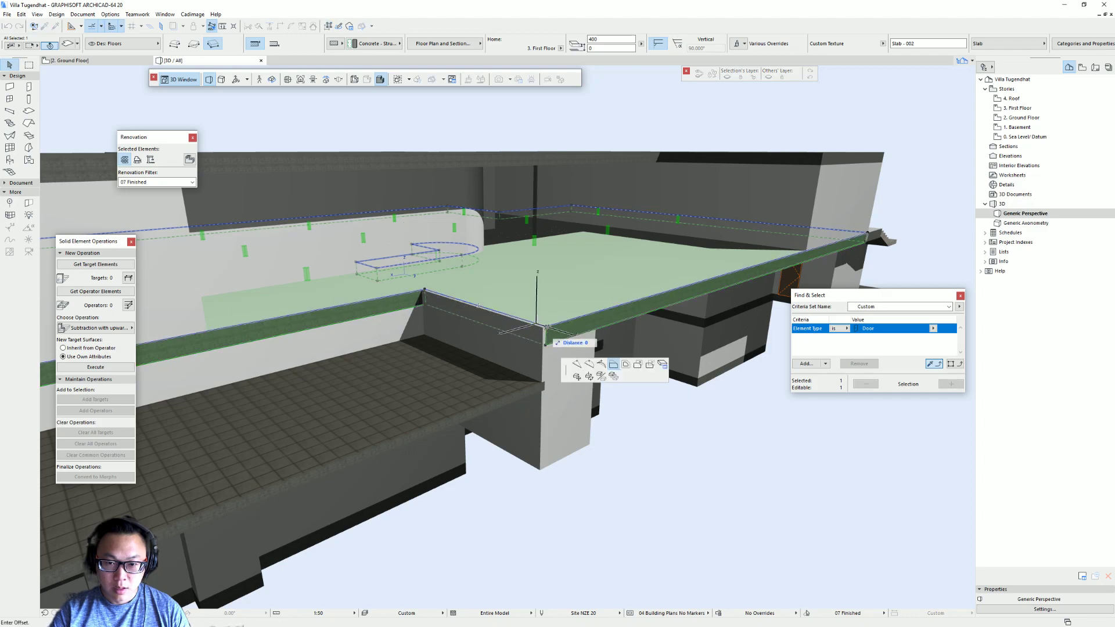
key("Escape")
key("Escape")
left_click(533, 380)
left_click(533, 380)
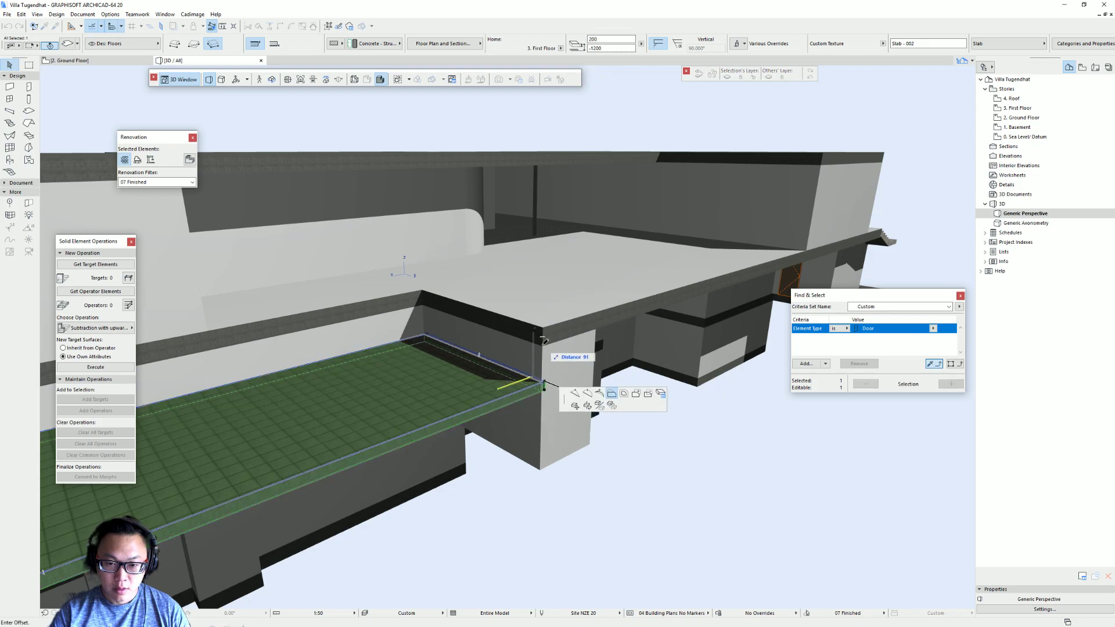
left_click(587, 399)
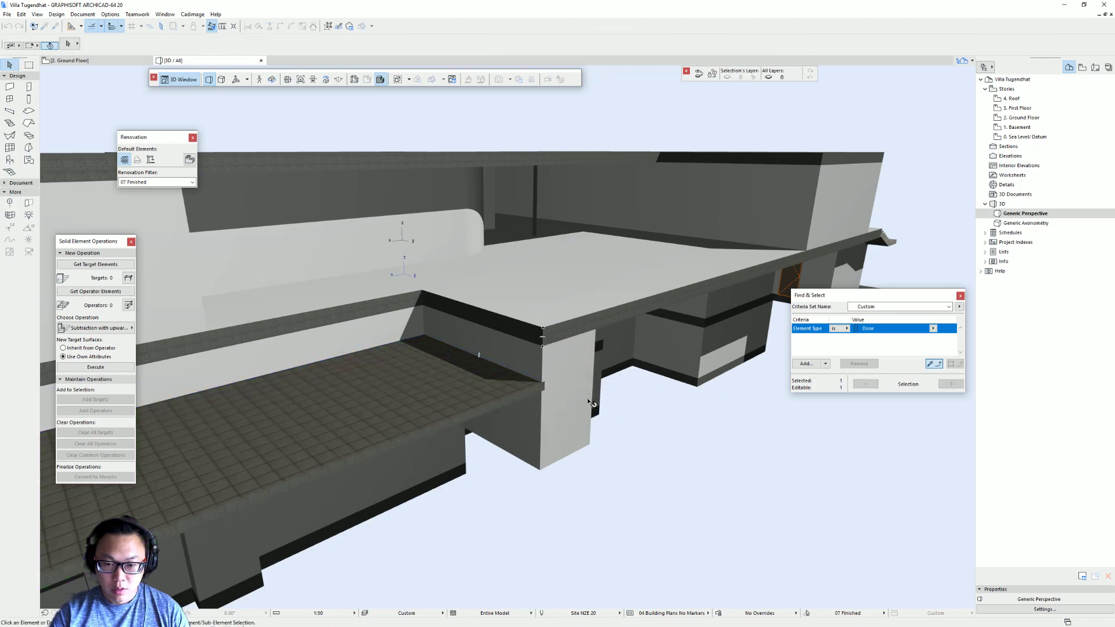
left_click(559, 428, "shift")
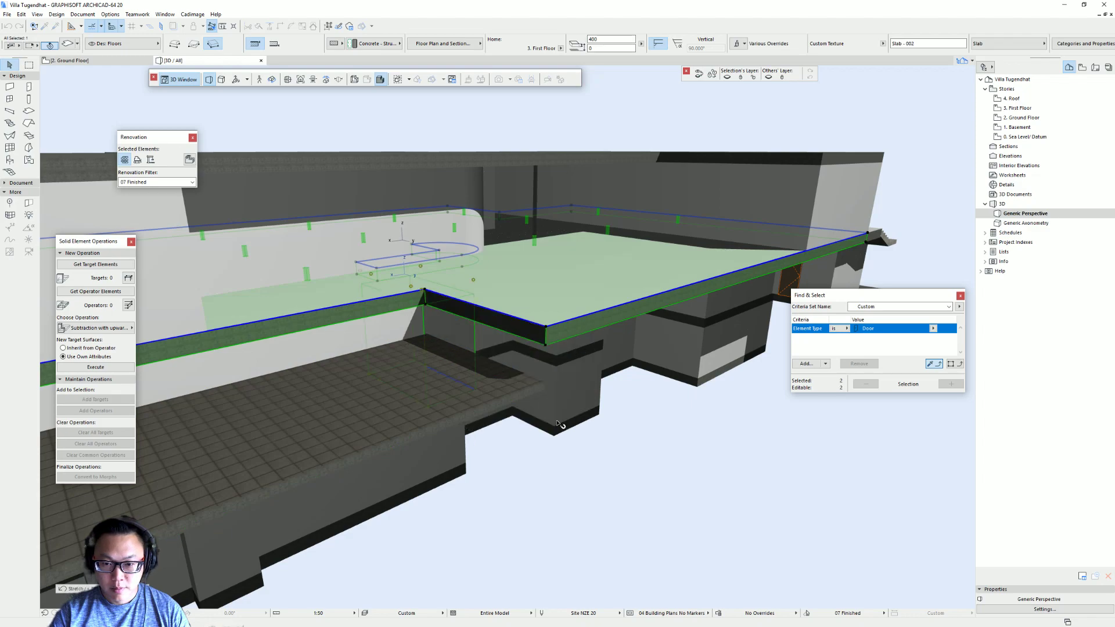
left_click(463, 337, "shift")
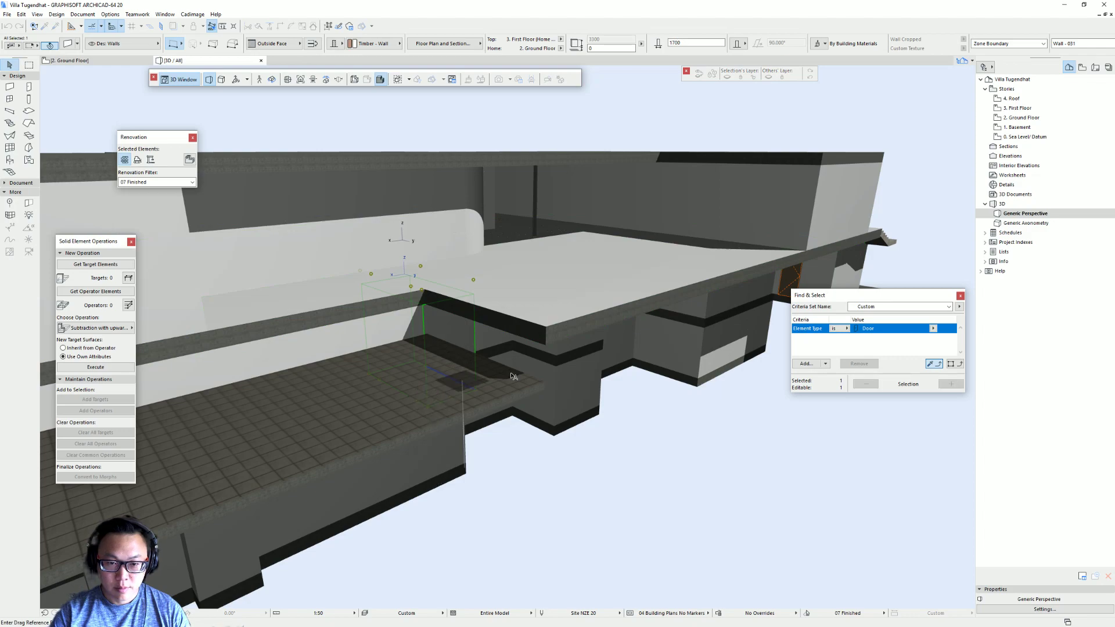
Open the ground-floor plan and offset the recessed slab edge beside the projecting block 500 mm outward to align with the facade.
key("F2")
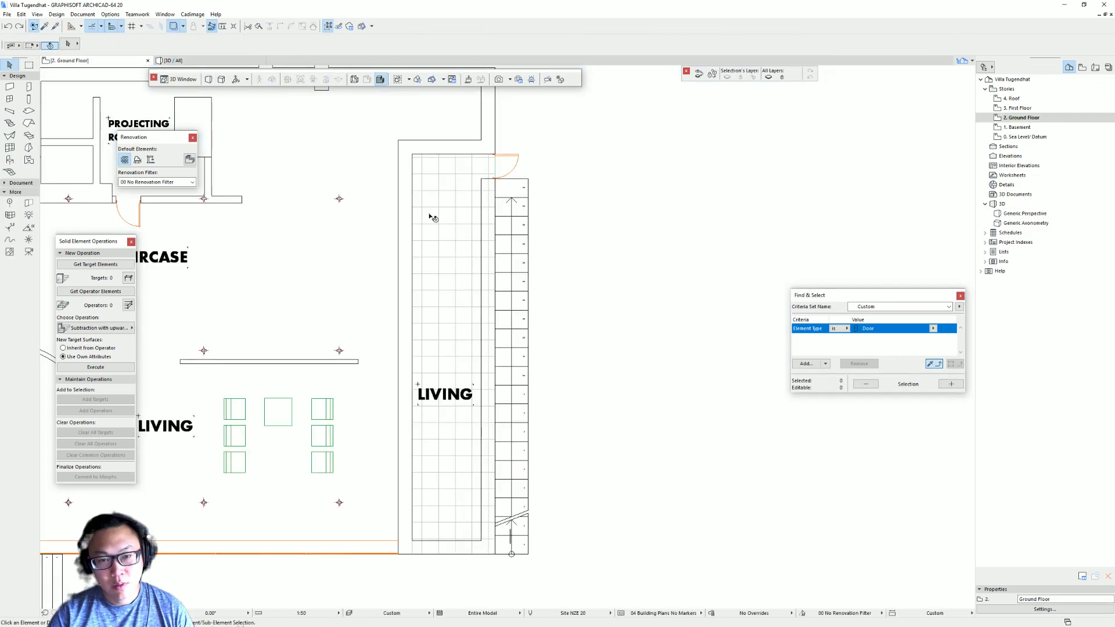
scroll(550, 302, "down", 5)
scroll(542, 296, "up", 5)
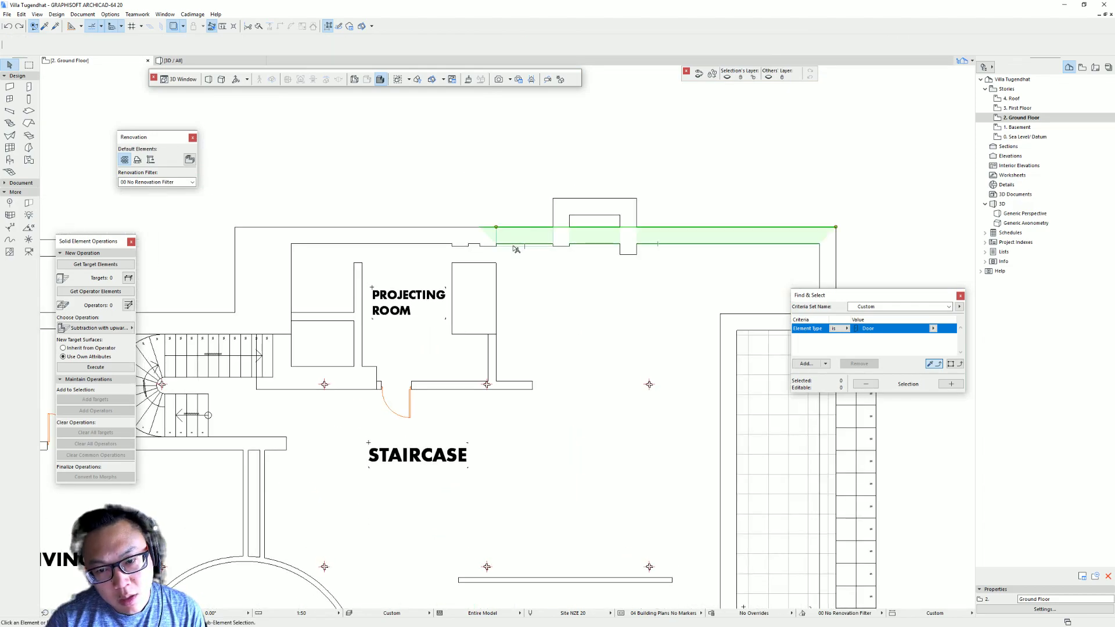
left_click(515, 249)
left_click(515, 246)
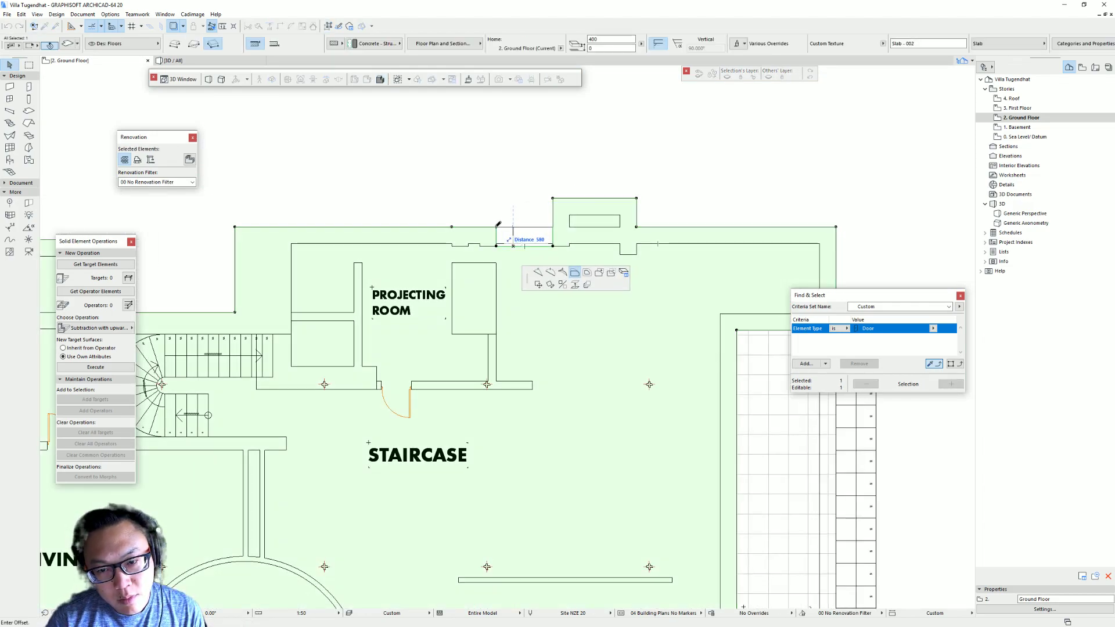
left_click(498, 225)
key("Escape")
Delete the old street-side wall segments and stub walls along the projecting room on the ground-floor plan.
left_click(398, 263)
left_click(462, 246)
left_click(465, 247)
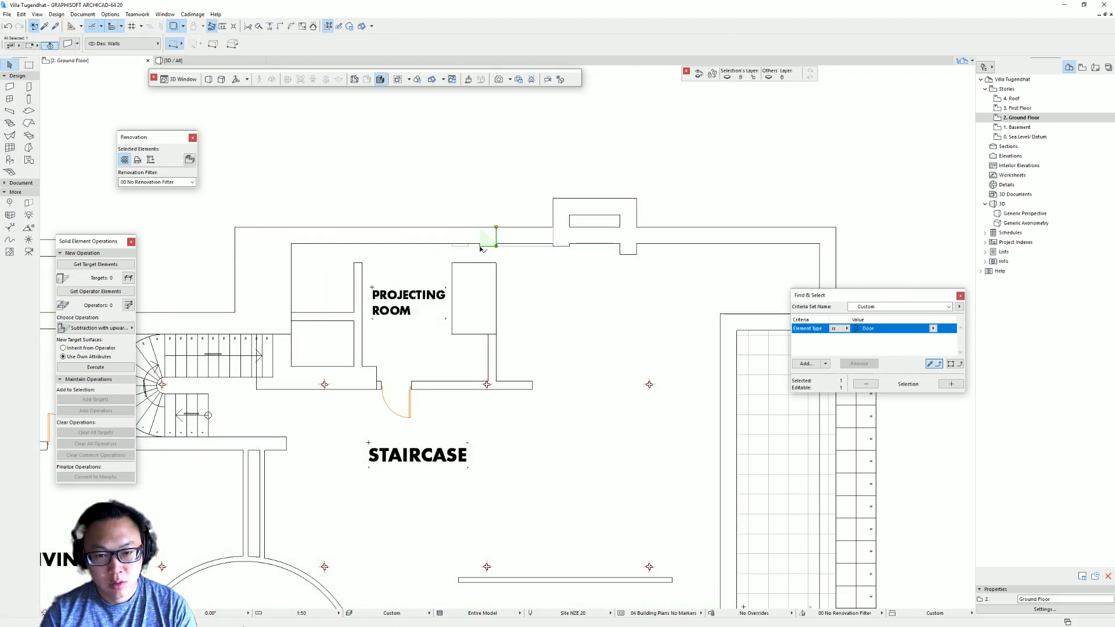
key("Delete")
left_click(506, 246)
left_click(505, 244)
left_click(487, 241)
key("Delete")
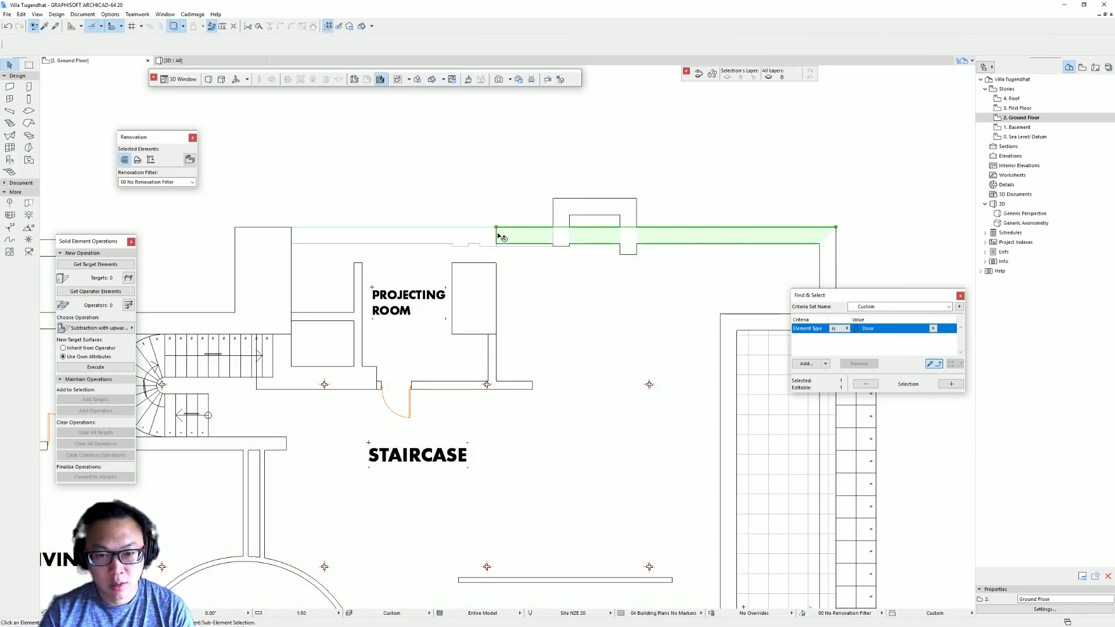
Stretch the remaining street-side wall along the slab edge to the far outer corner beyond the projecting room.
left_click(497, 228)
key("Escape")
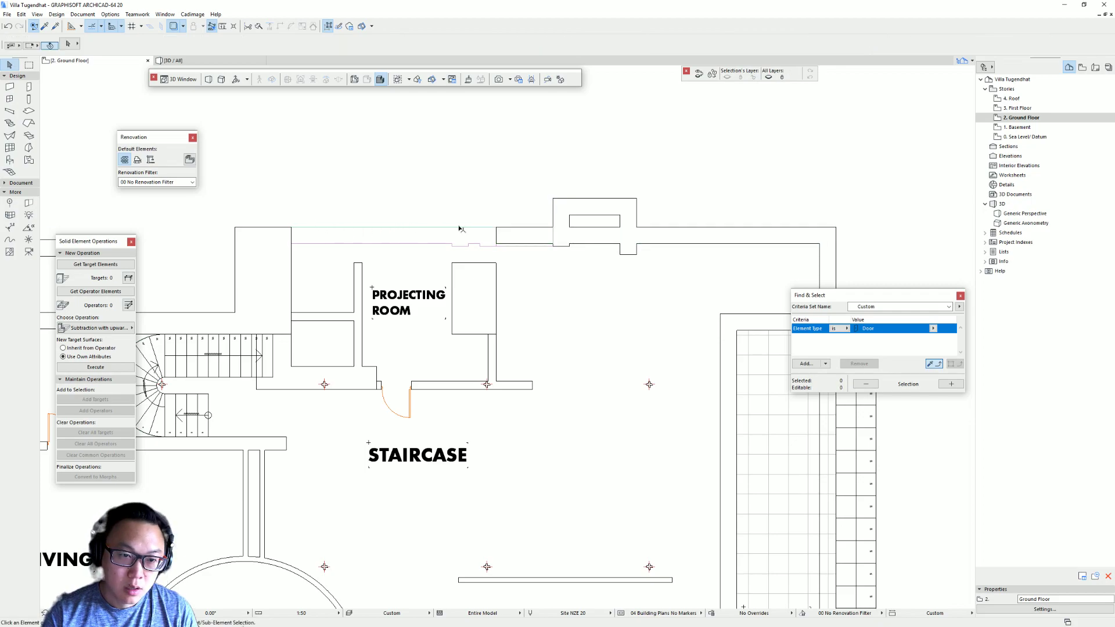
left_click(496, 228)
left_click(497, 227)
left_click(235, 227)
Extend the two walls flanking the projecting room to meet the street-side wall.
left_click(359, 267)
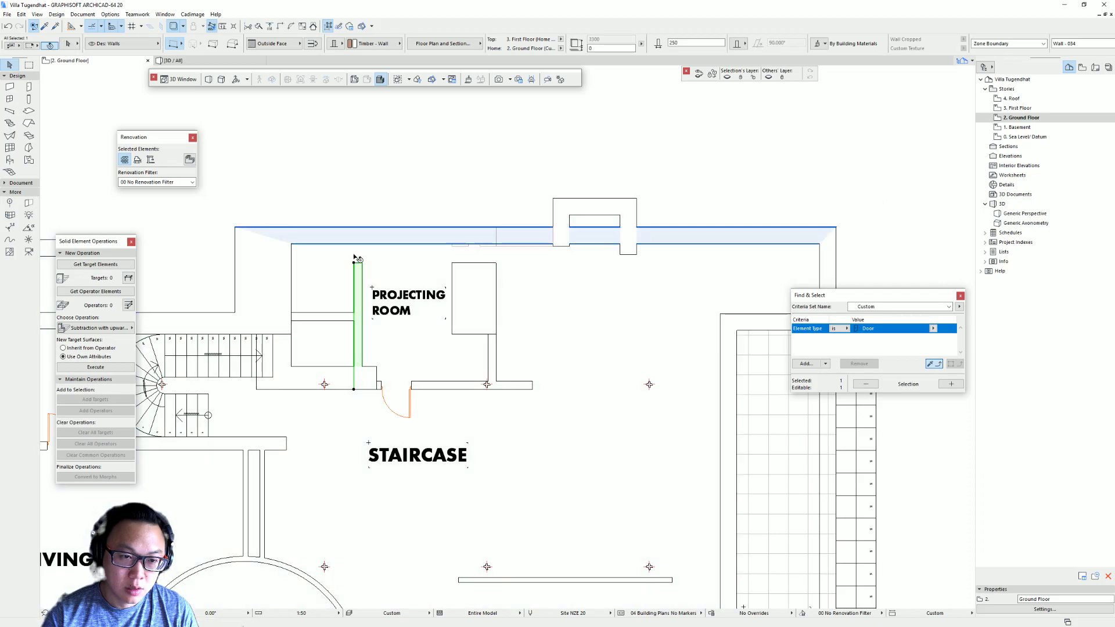
left_click(353, 263)
left_click(354, 227)
left_click(496, 277)
left_click(452, 263)
left_click(452, 243)
left_click(523, 272)
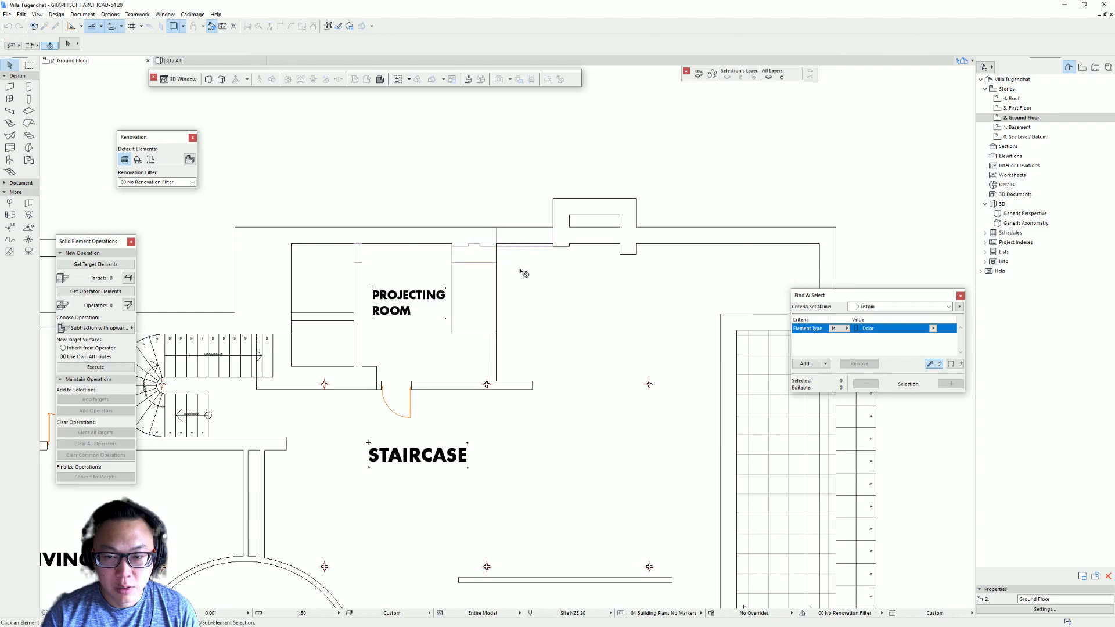
Shorten the two side walls of the small block projecting from the street facade so they end at the street-side wall.
left_click(571, 247)
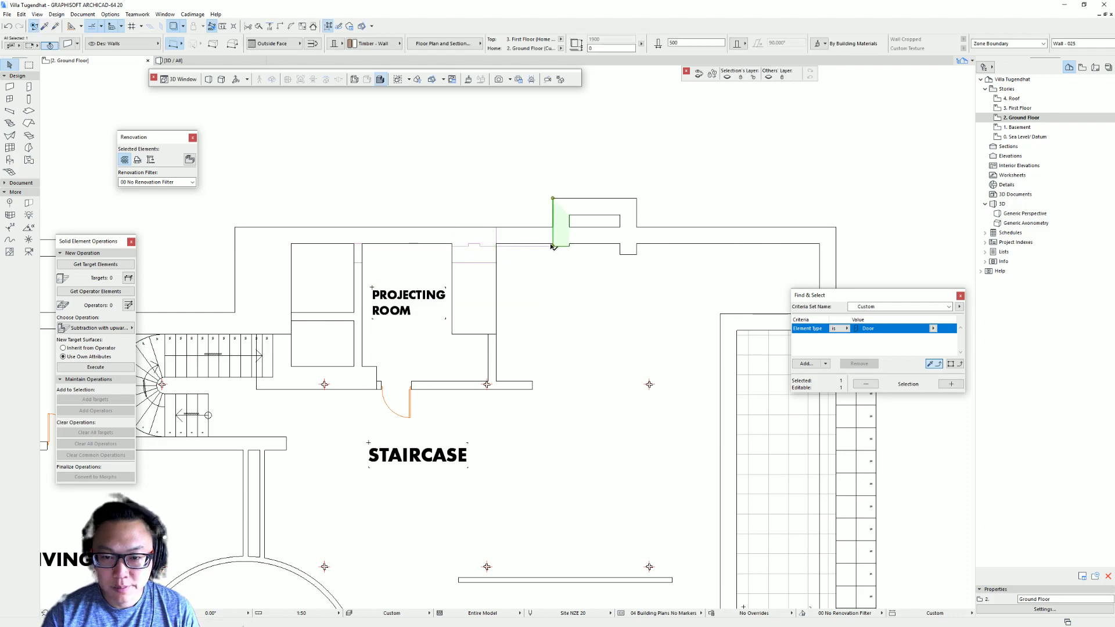
left_click(635, 253)
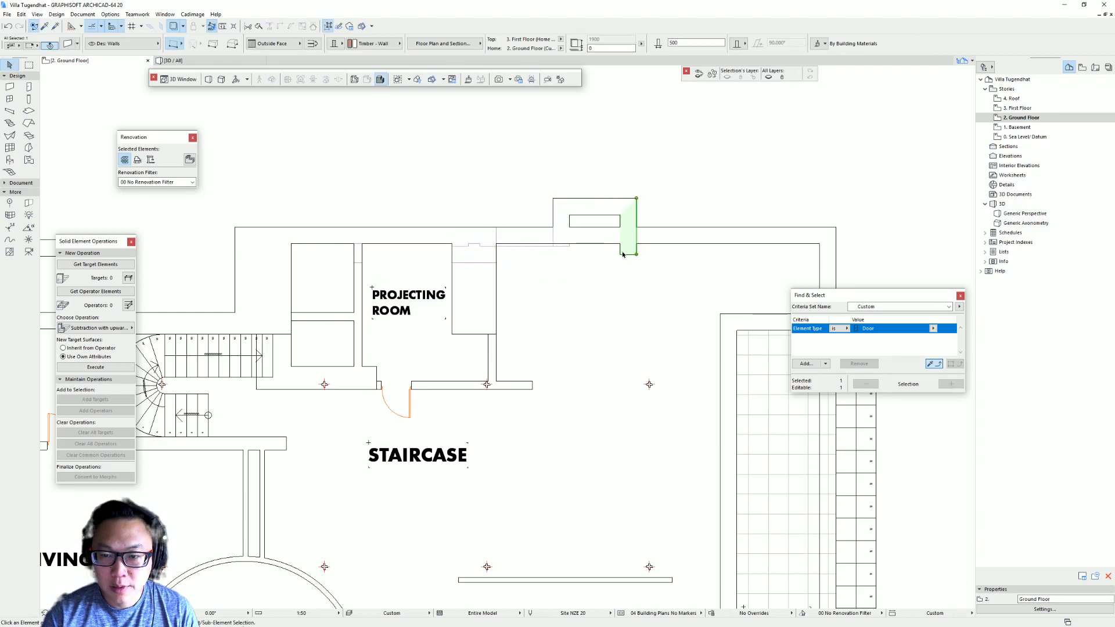
left_click(636, 255)
left_click(636, 244)
key("Escape")
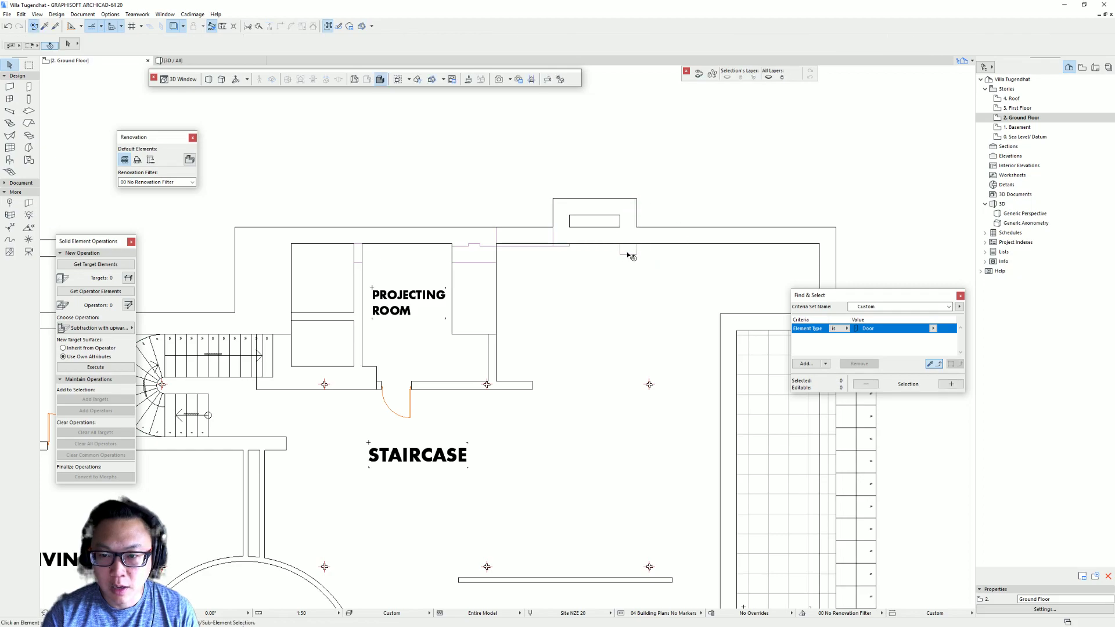
Move the outer wall of the small projecting block near the pantry outward, keeping its side walls attached, to align with the street facade.
scroll(606, 251, "down", 3)
middle_click_drag(606, 251, 568, 253)
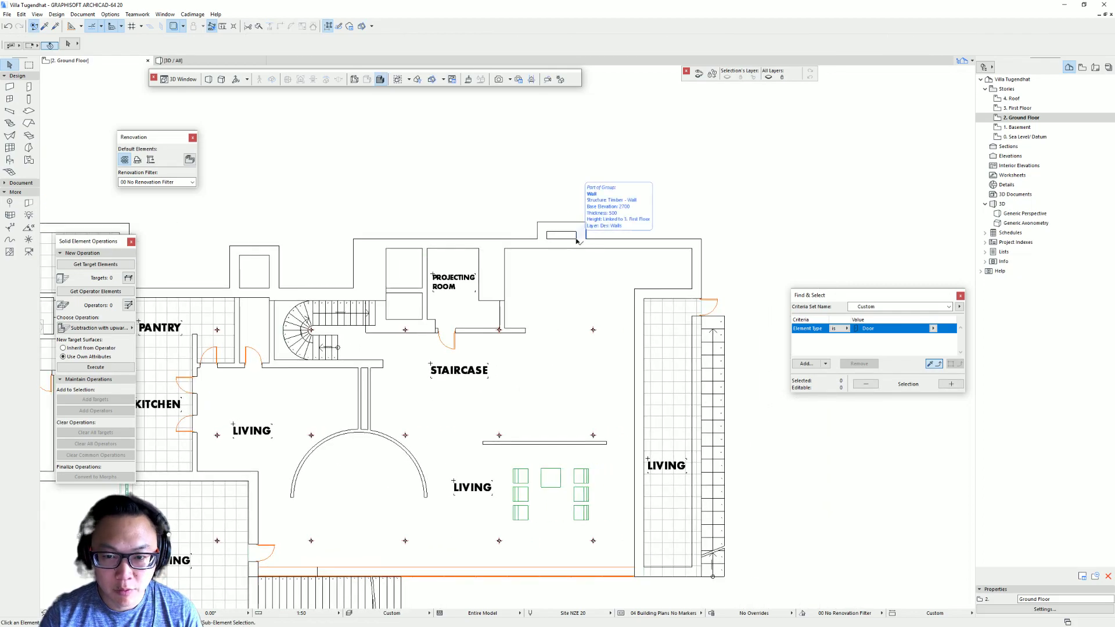
middle_click_drag(529, 222, 588, 216)
middle_click_drag(446, 293, 539, 315)
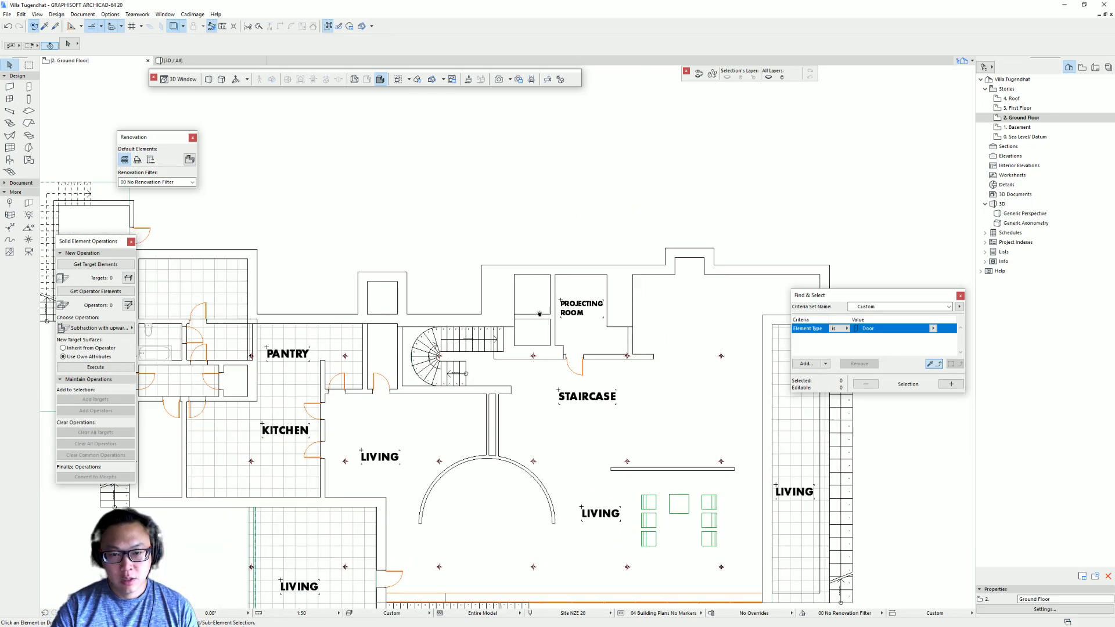
left_click(396, 284)
key("ctrl+d")
left_click(407, 271)
left_click(484, 265)
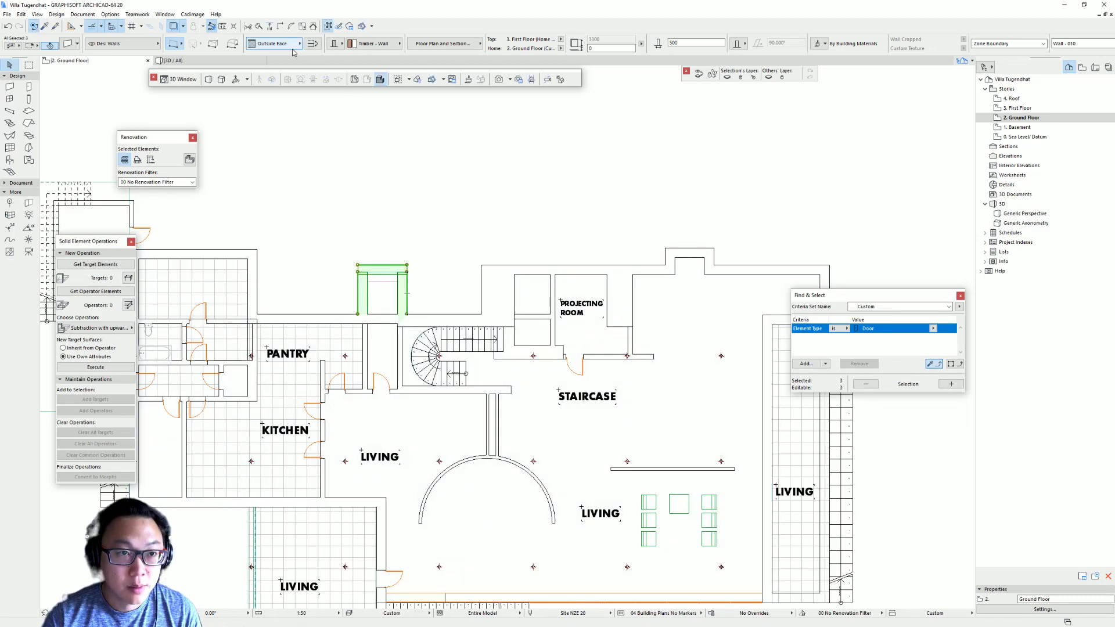
Offset the ground-floor slab edge at the small projecting block near the pantry outward to the block's outer wall face.
left_click(374, 284)
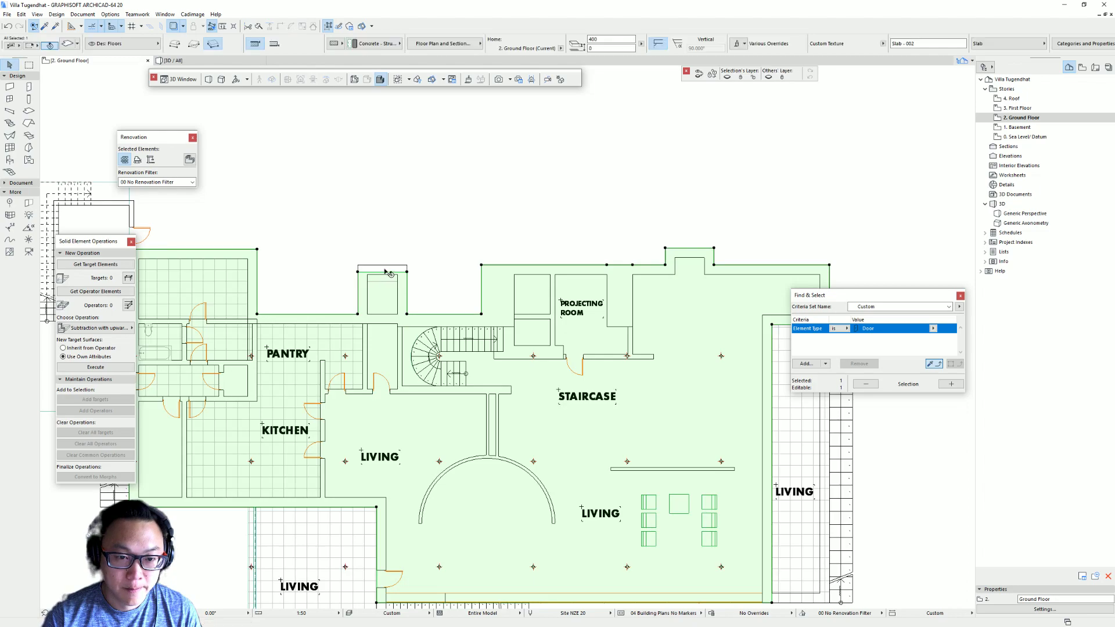
left_click(386, 271)
left_click(407, 265)
left_click(564, 253)
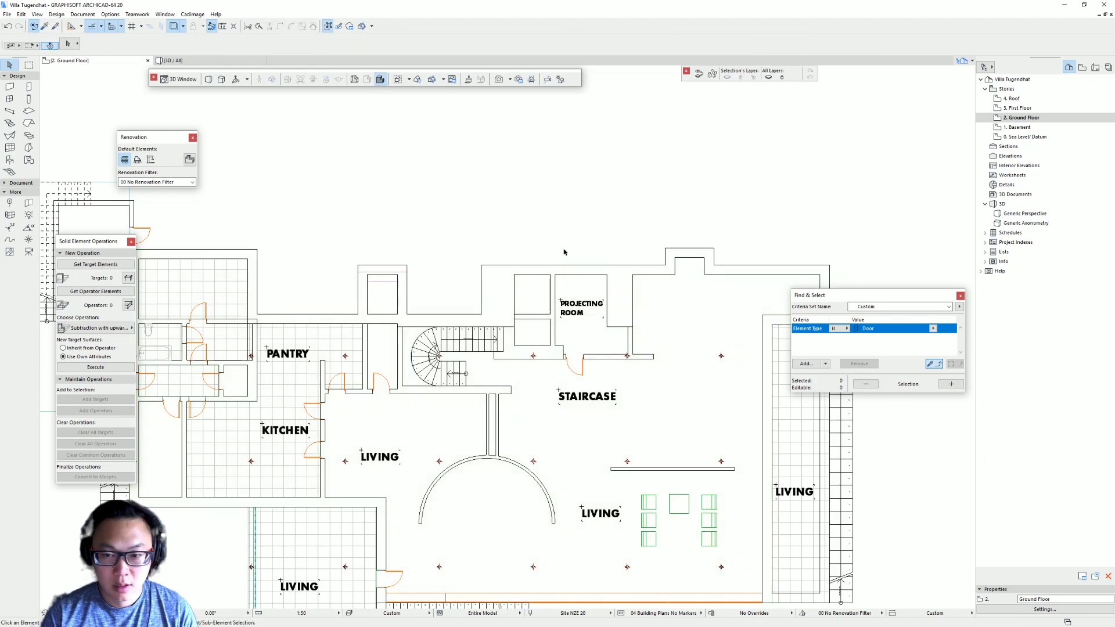
Merge the two redundant slab nodes on the street-side edge near the projecting room into the adjacent outer corner.
left_click(610, 281)
left_click(679, 298)
left_click(606, 266)
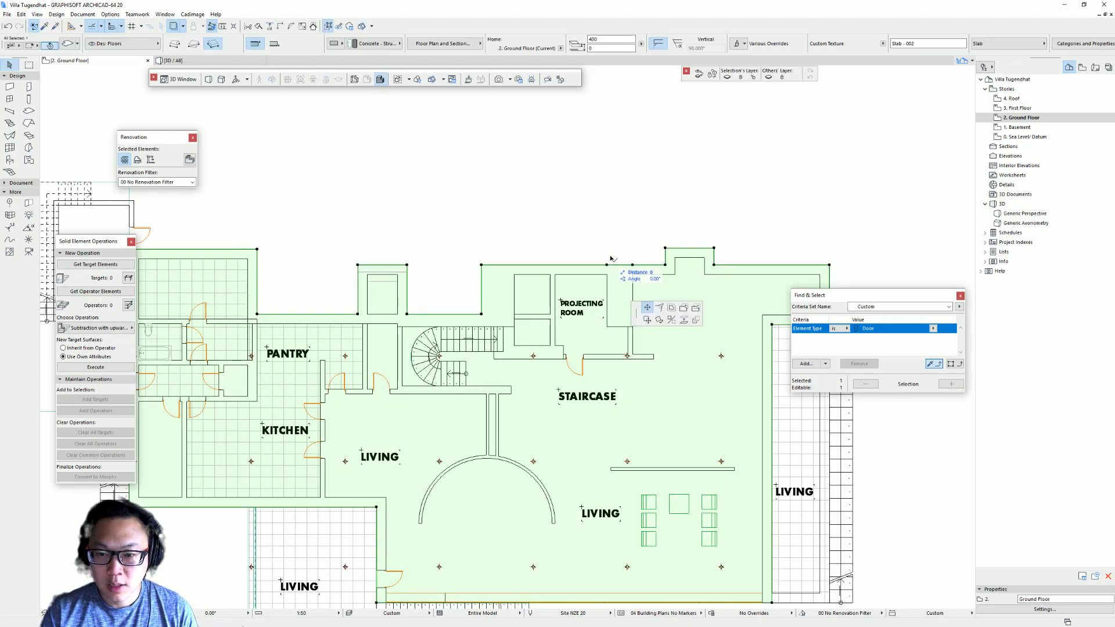
left_click(482, 262)
left_click(634, 264)
left_click(482, 265)
key("Escape")
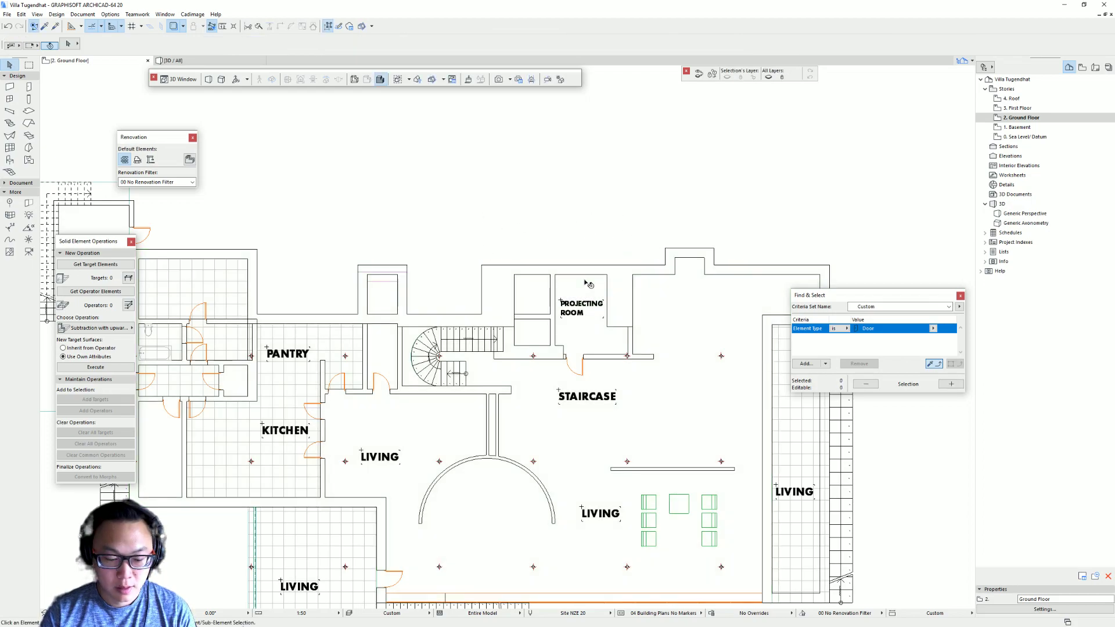
In the 3D view, offset the first-floor slab's side edge beside the recessed terrace to align with the facade corner below.
key("F3")
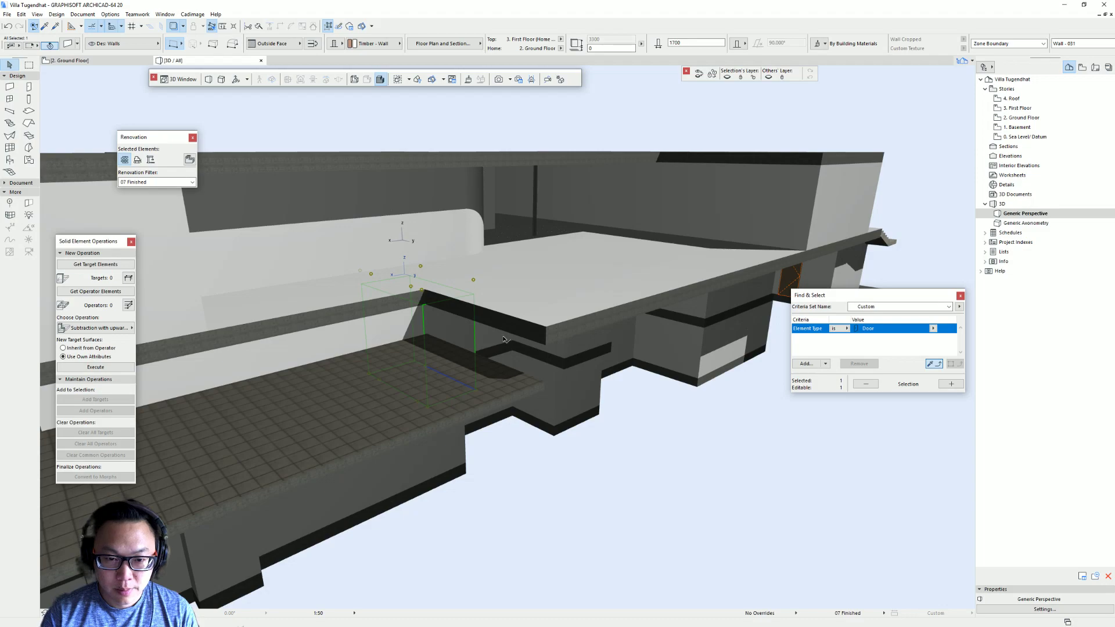
left_click(533, 323)
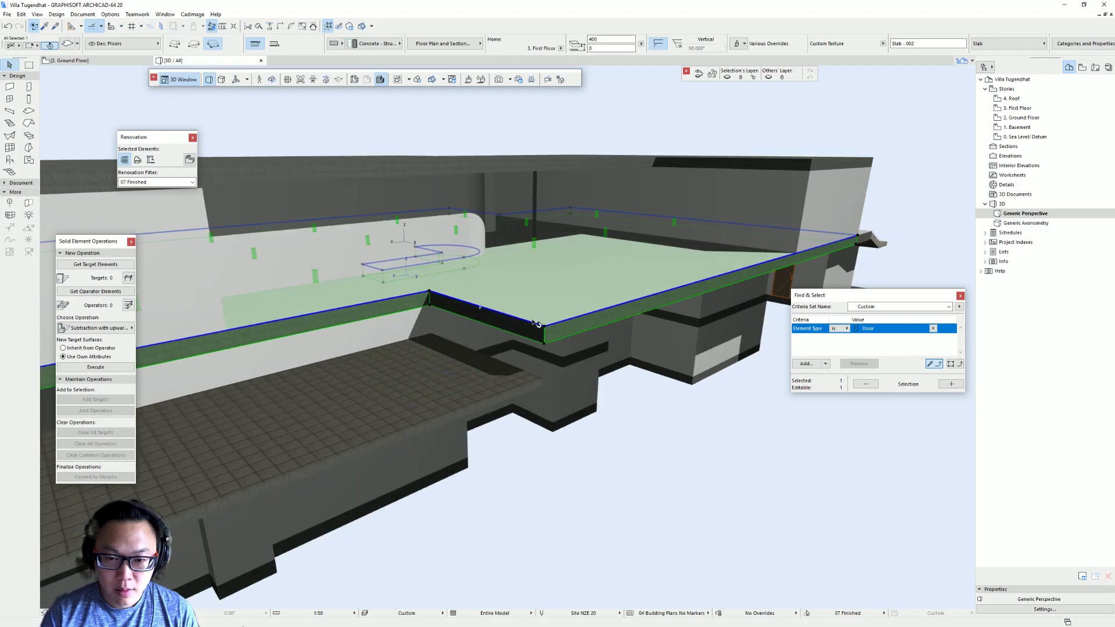
left_click(533, 323)
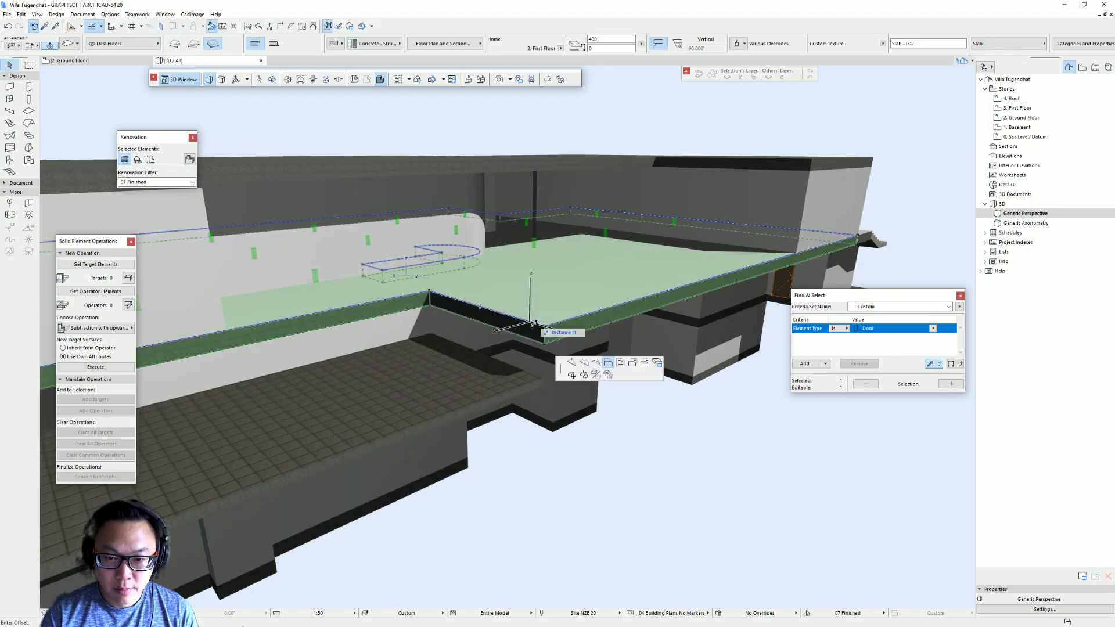
left_click(469, 458)
middle_click_drag(602, 383, 495, 367, "shift")
left_click(447, 357)
key("Escape")
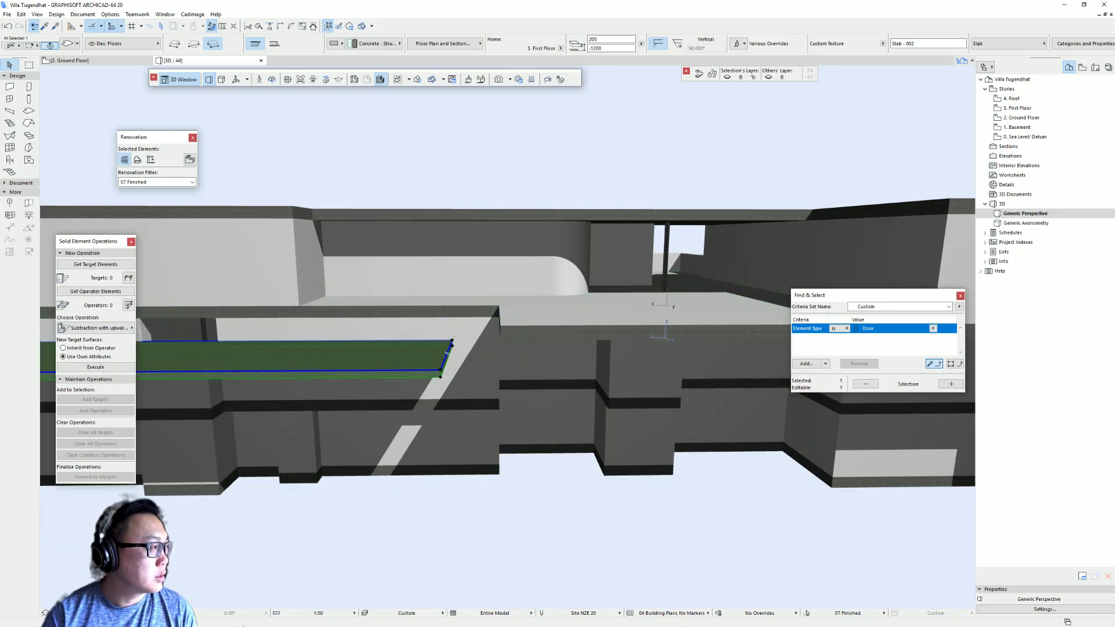
Compare the terrace corner with the reference image, open the first-floor plan and select its main slab.
key("alt+Tab")
left_click(489, 277)
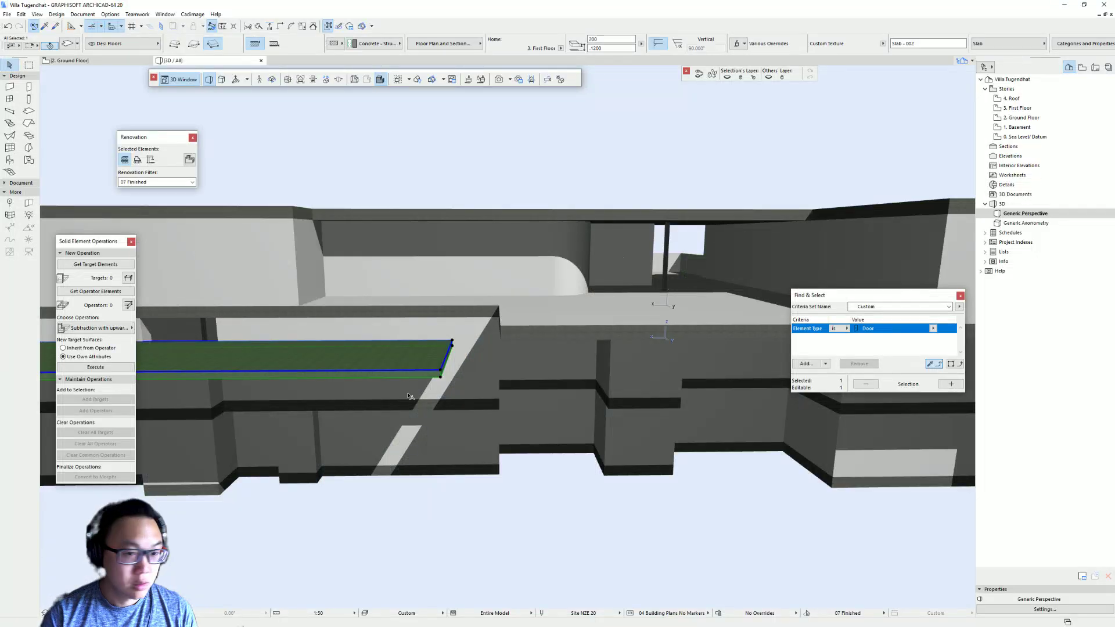
middle_click_drag(441, 349, 502, 337, "shift")
left_click(470, 331)
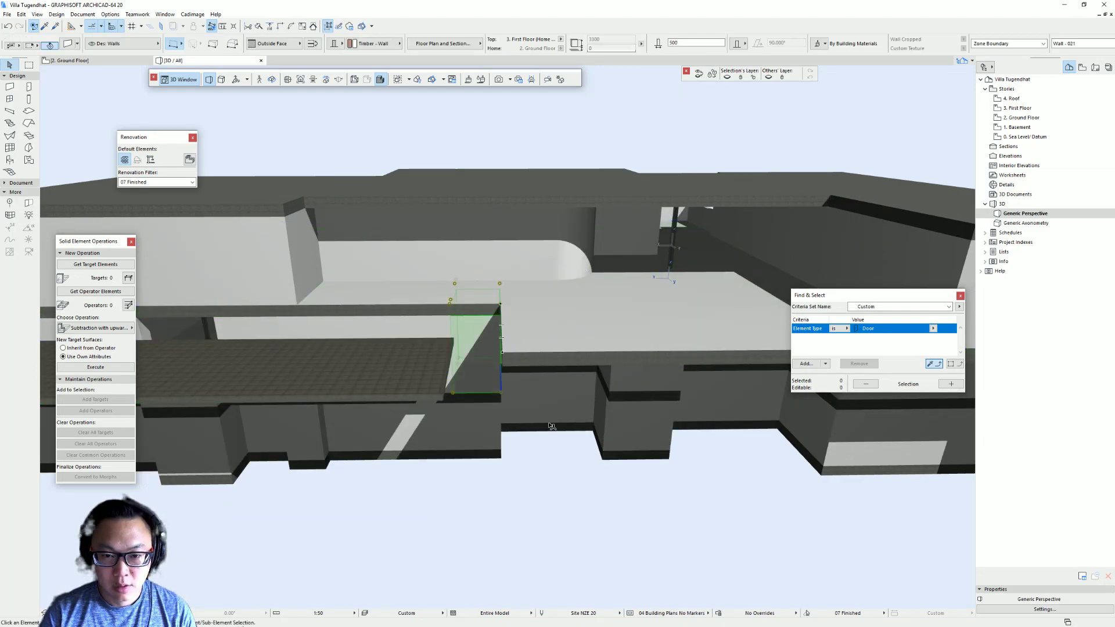
key("F2")
left_click(575, 336)
key("ctrl+Up")
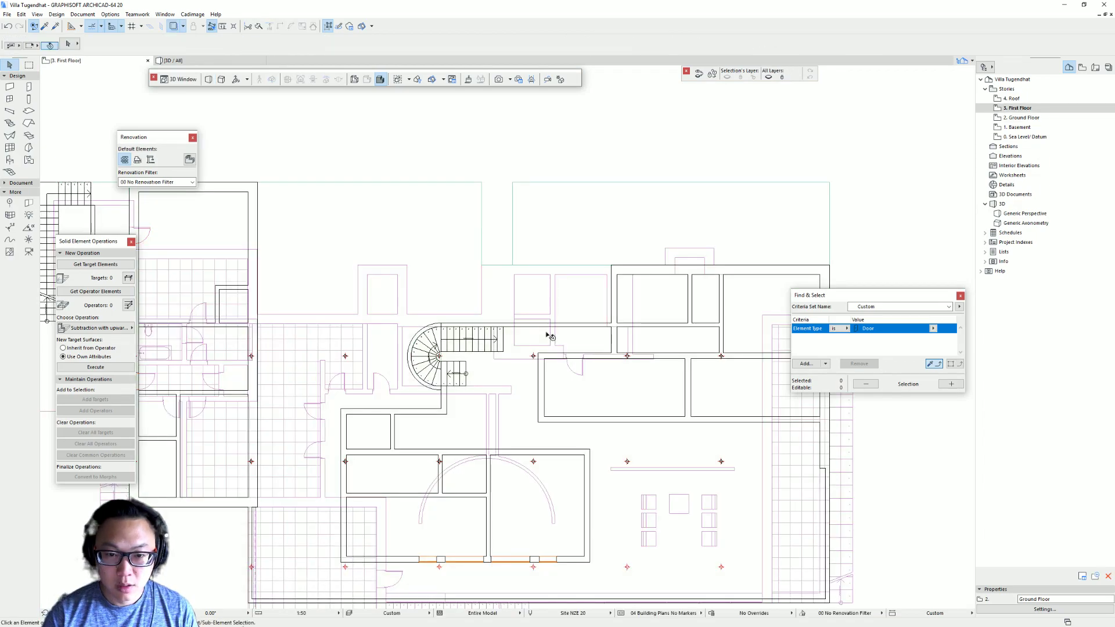
left_click(481, 217)
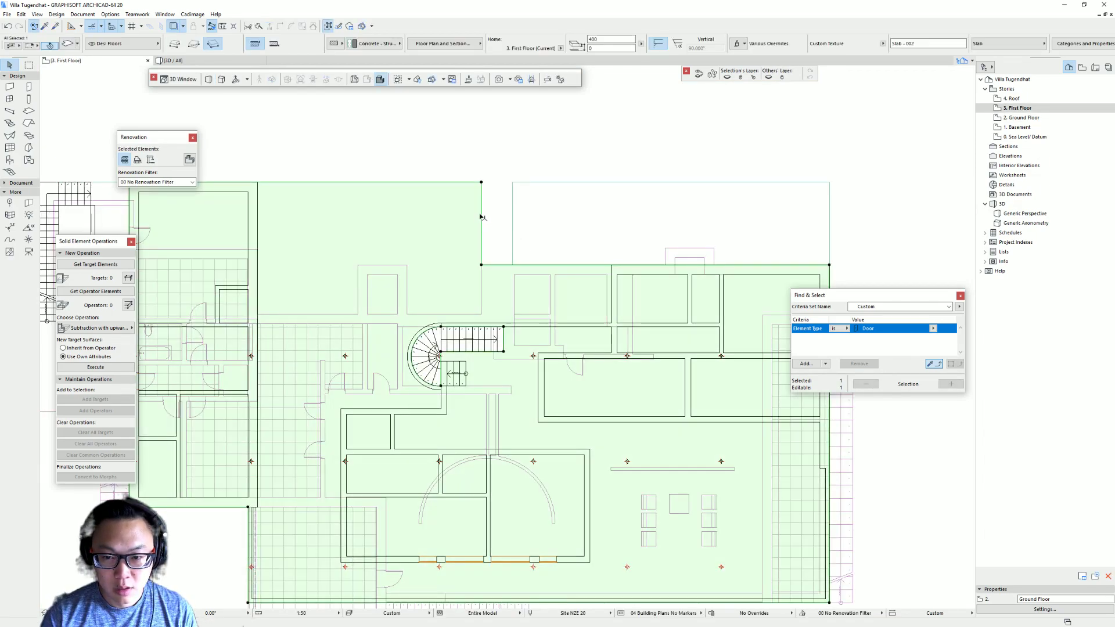
key("ctrl+d")
left_click(472, 207)
key("Escape")
key("ctrl+d")
left_click(477, 208)
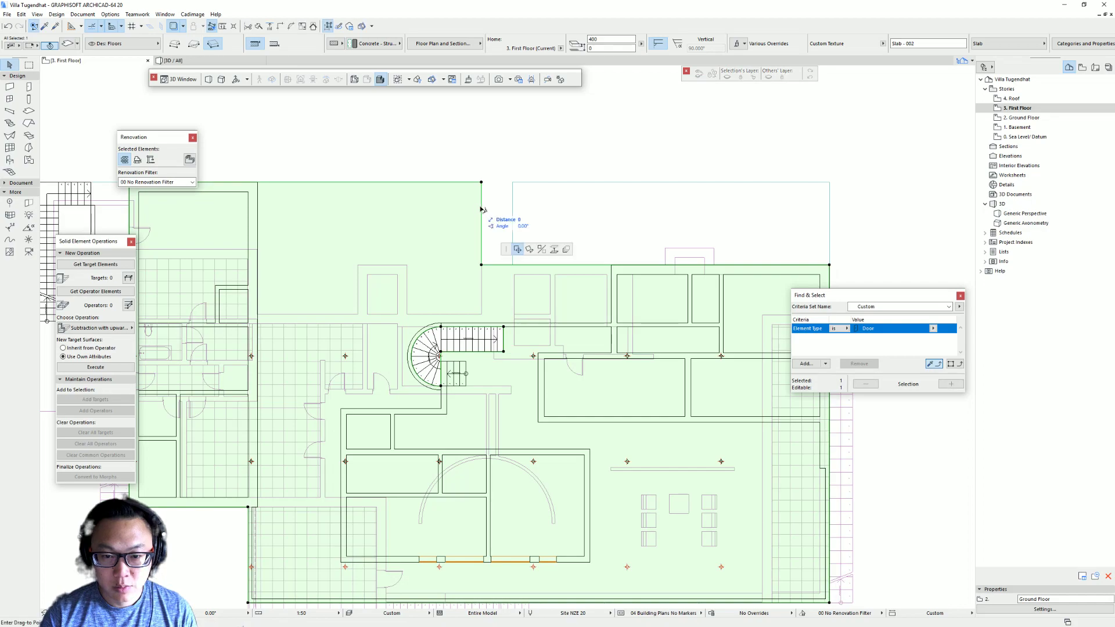
key("Escape")
Offset the adjoining edges of the main first-floor slab and the recessed terrace slab to the inner wall line below.
left_click(482, 201)
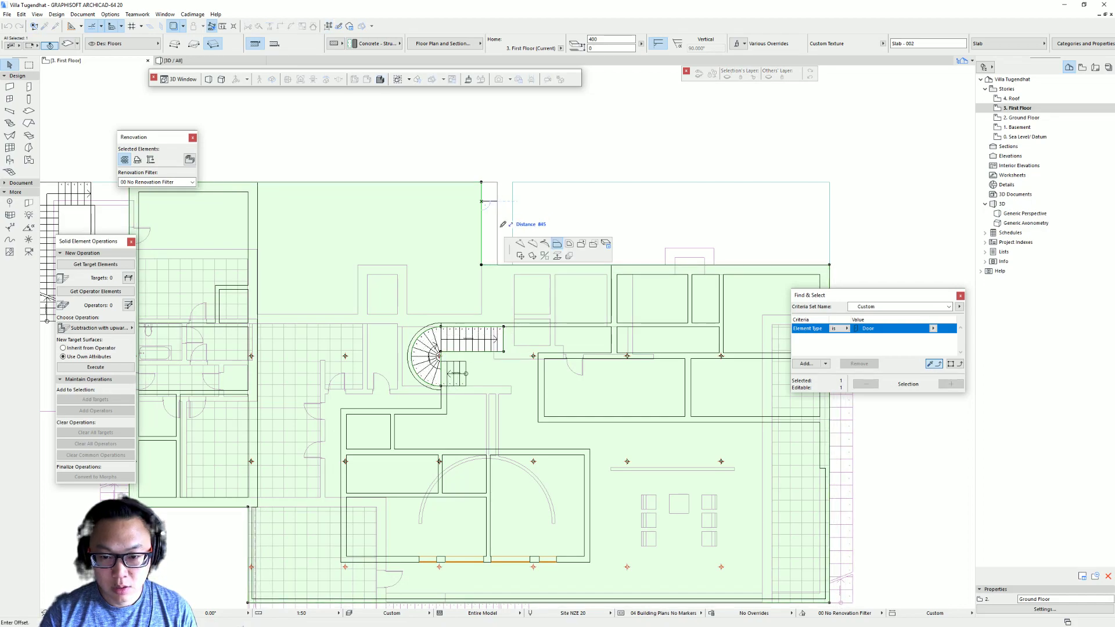
left_click(515, 325)
left_click(528, 197)
left_click(512, 188)
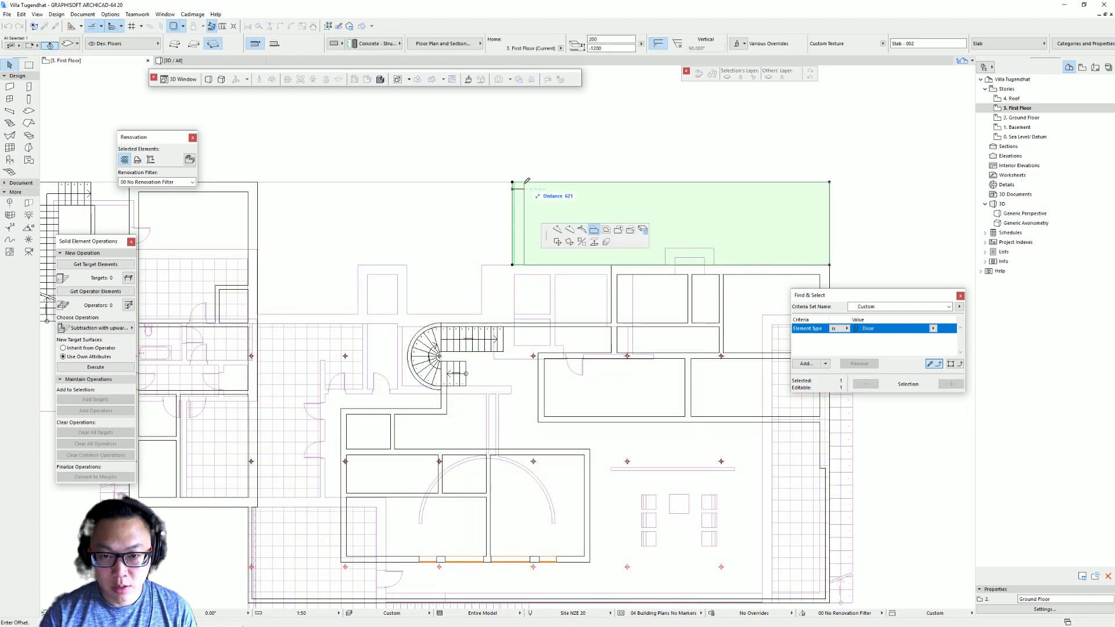
scroll(522, 193, "up", 4)
left_click(502, 343)
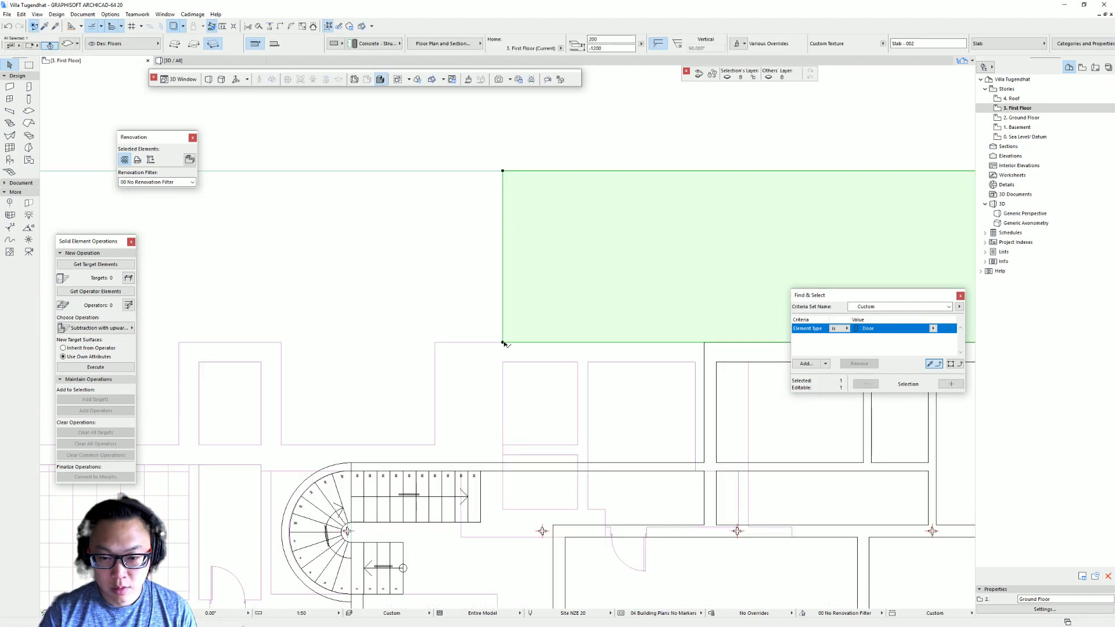
left_click(561, 352)
Check the distance between the terrace slab's far edge and the corner it shares with the main first-floor slab.
scroll(575, 341, "down", 3)
left_click(672, 281)
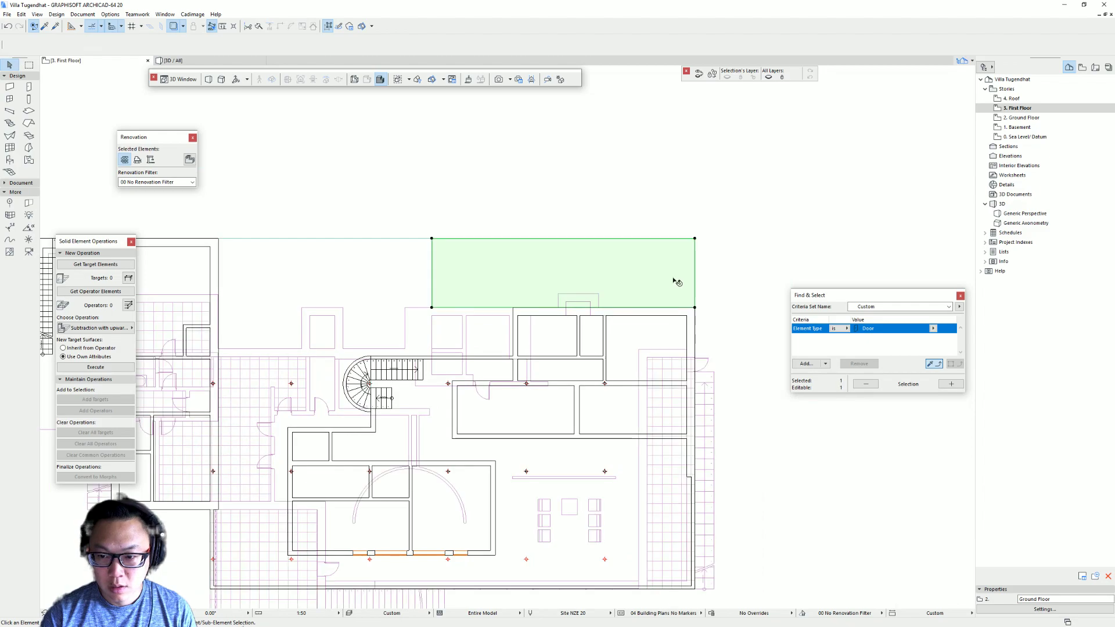
left_click(694, 272)
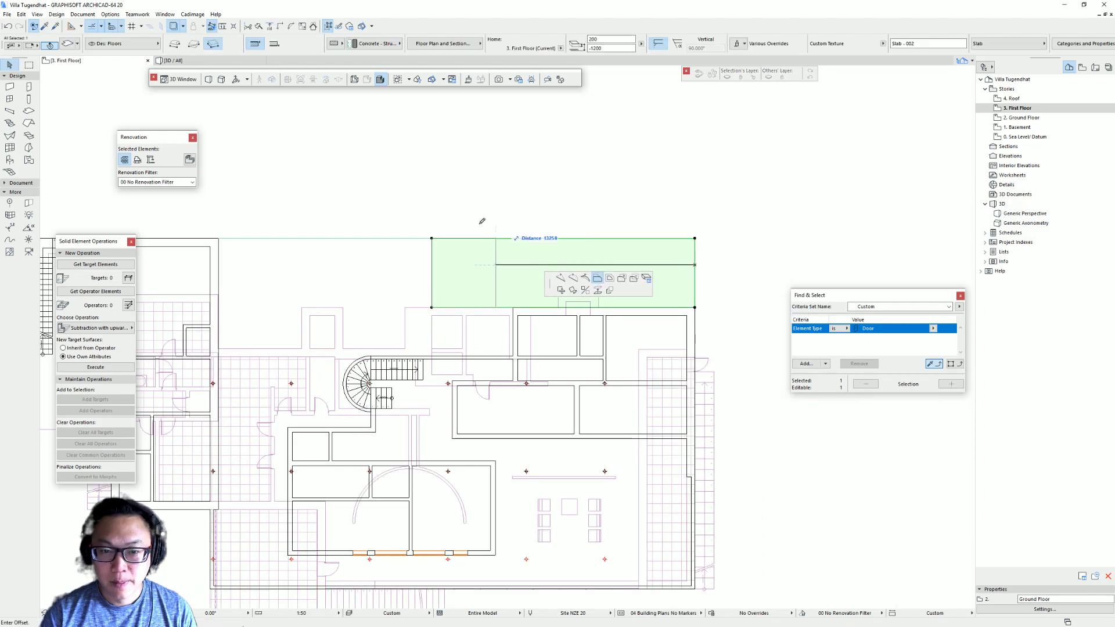
left_click(432, 238)
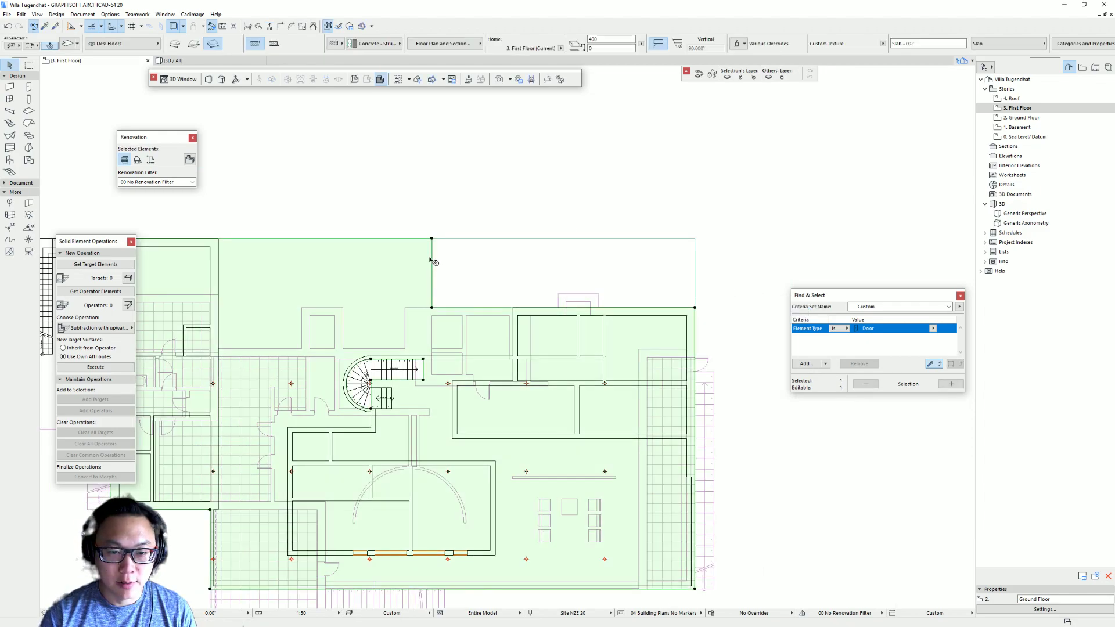
scroll(433, 221, "up", 6)
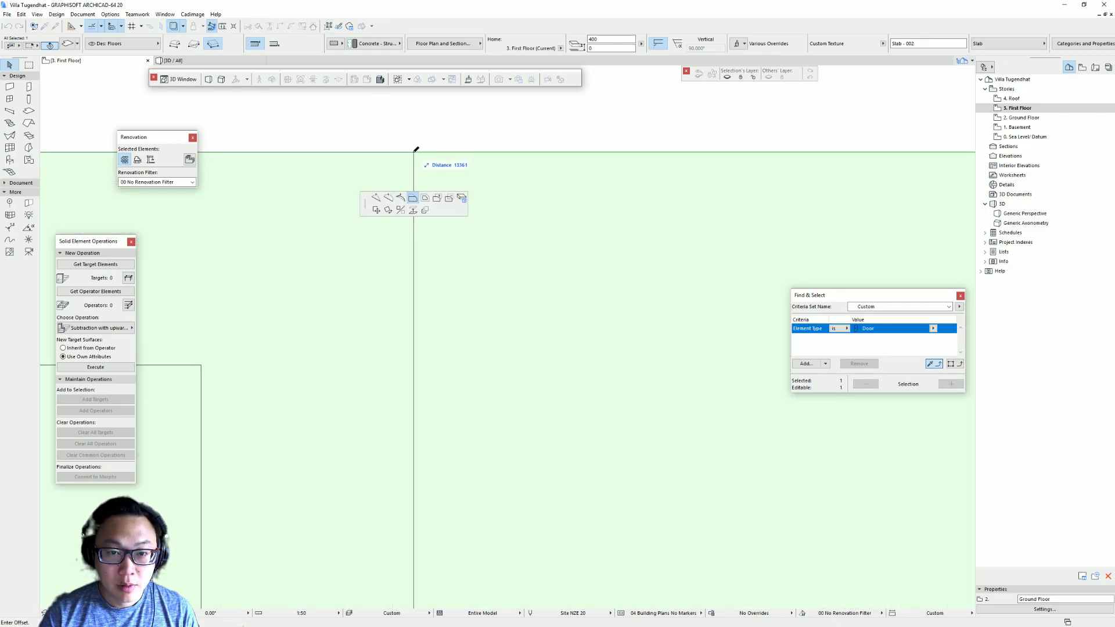
key("Return")
scroll(724, 480, "down", 6)
scroll(422, 212, "up", 4)
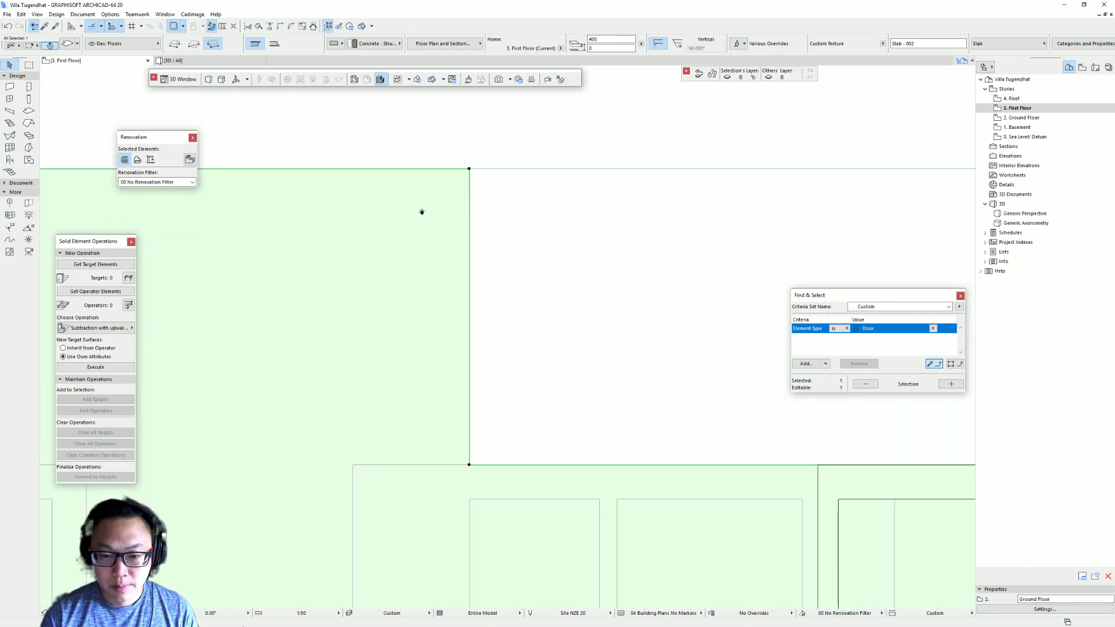
Inspect the alignment of the shared corner between the two first-floor slabs and recheck the terrace slab's length.
scroll(423, 212, "up", 2)
left_click(510, 200)
scroll(493, 149, "up", 3)
scroll(507, 189, "up", 4)
middle_click_drag(461, 148, 500, 147)
scroll(508, 145, "up", 4)
scroll(580, 236, "down", 3)
scroll(717, 300, "down", 5)
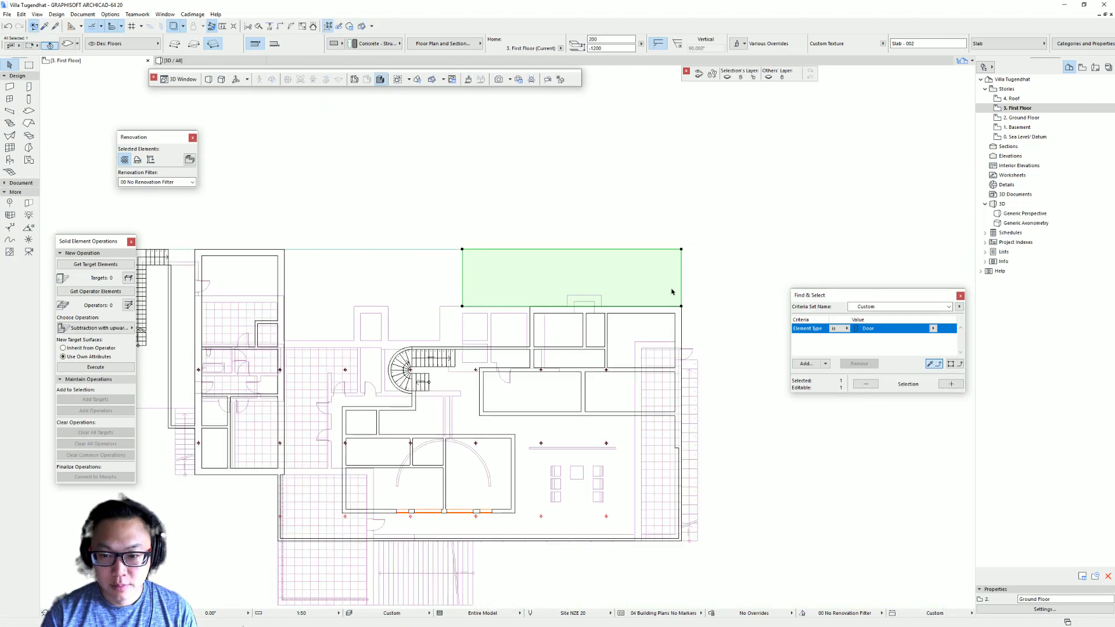
left_click(682, 272)
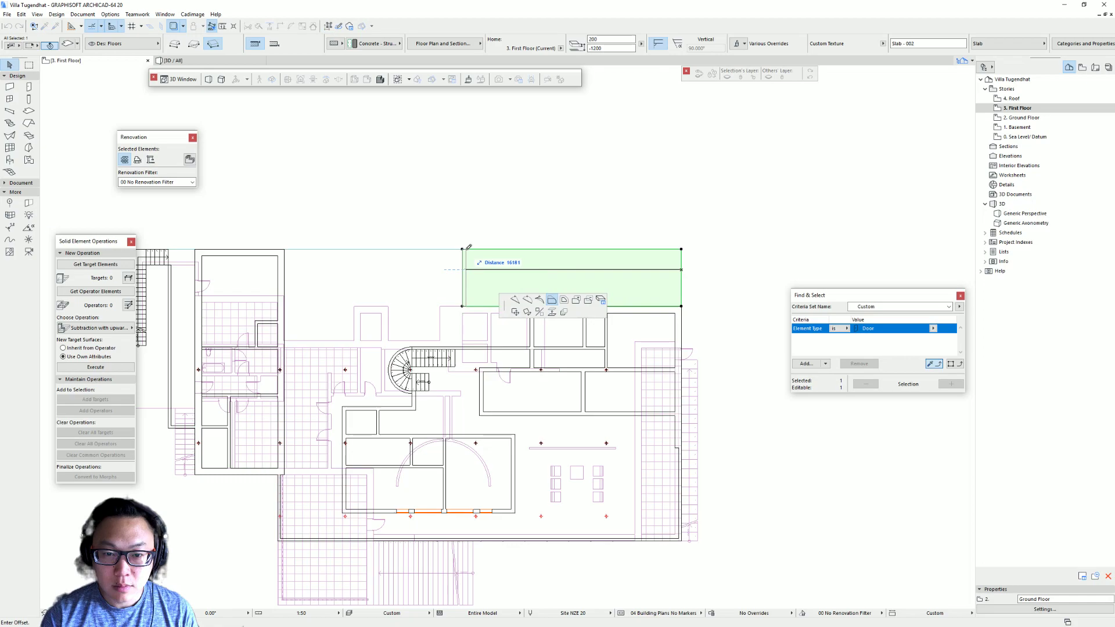
left_click(462, 247)
scroll(464, 344, "up", 4)
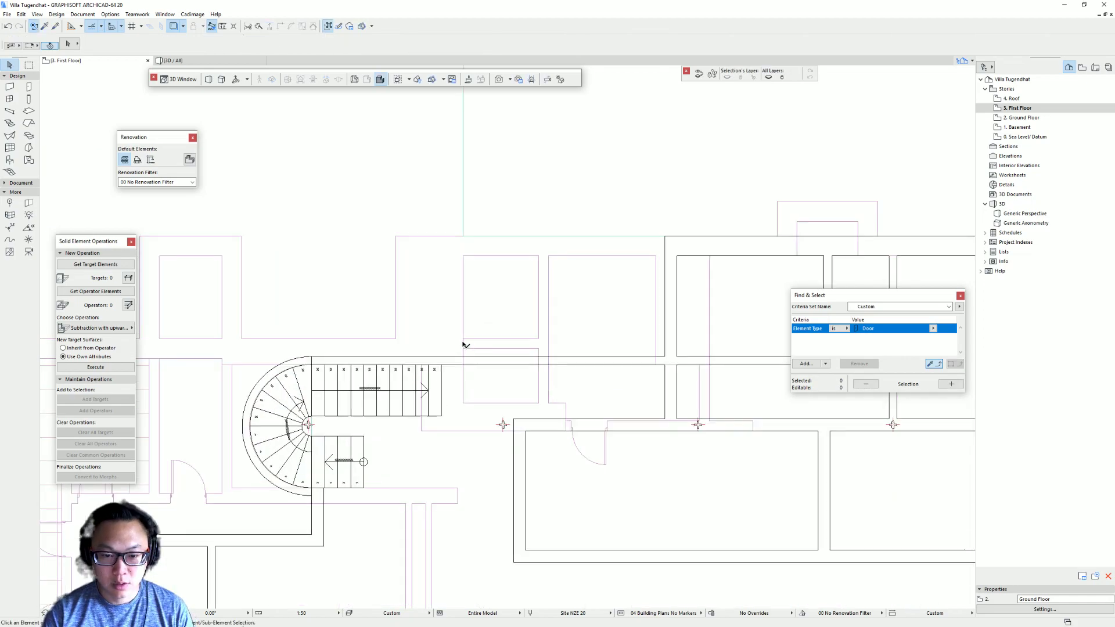
In the 3D view, draw a wall about 4.3 m long across the terrace's open end, using the 500 mm facade wall's settings.
key("F3")
middle_click_drag(471, 359, 603, 394, "shift")
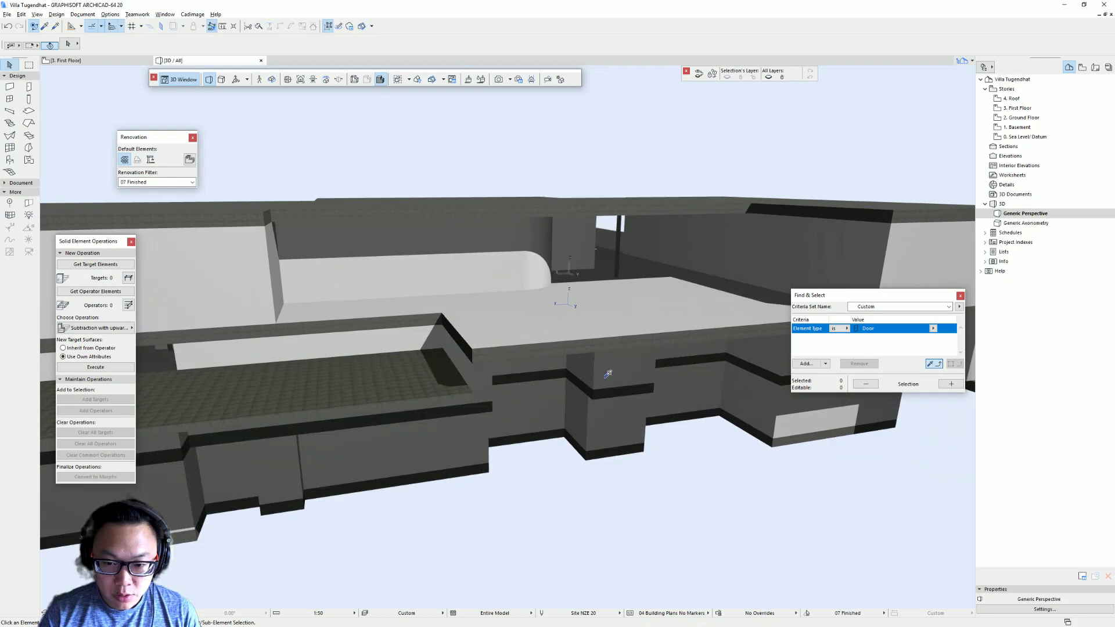
left_click(607, 352, "alt")
left_click(443, 348)
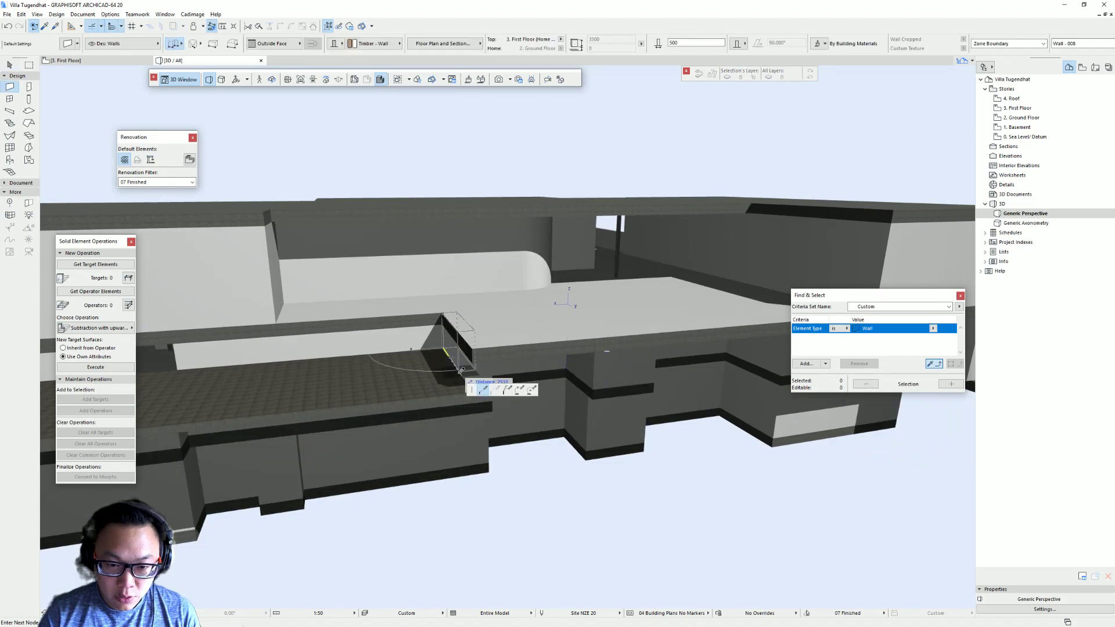
middle_click_drag(465, 368, 477, 292, "shift")
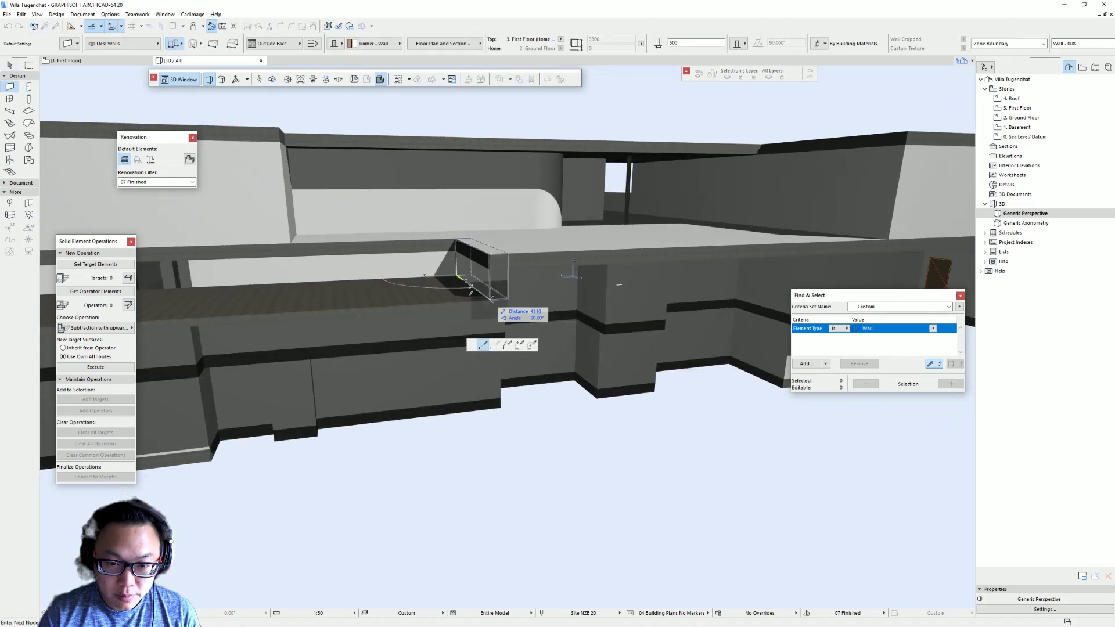
left_click(489, 299)
key("Escape")
Extend the base of the new wall at the terrace's open end down to ground-floor level.
middle_click_drag(599, 323, 448, 293, "shift")
left_click(449, 293)
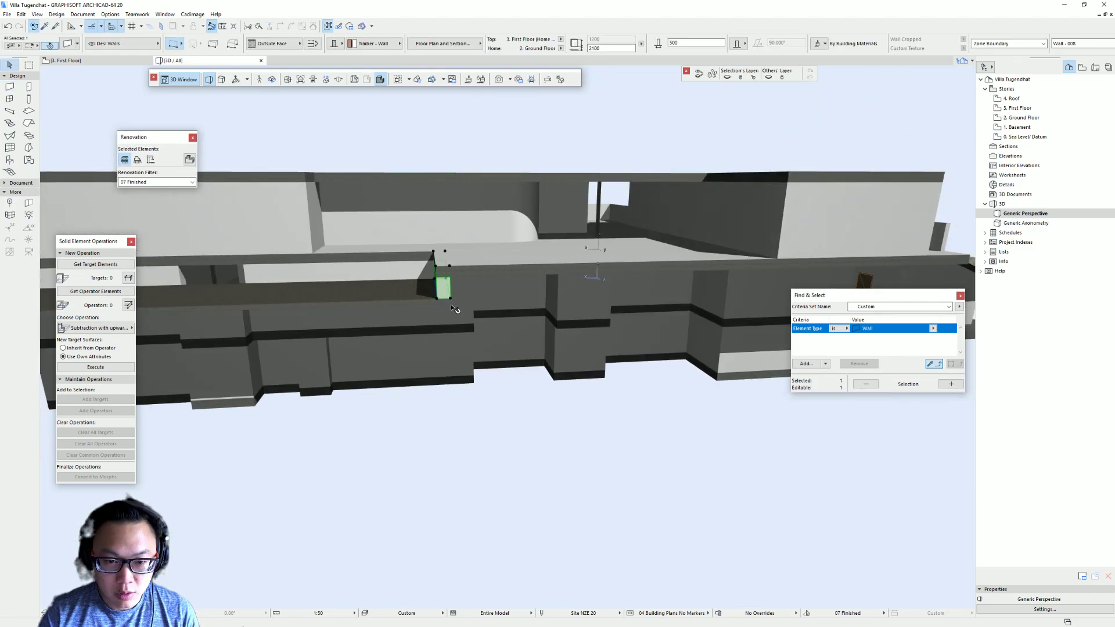
middle_click_drag(473, 253, 448, 315, "shift")
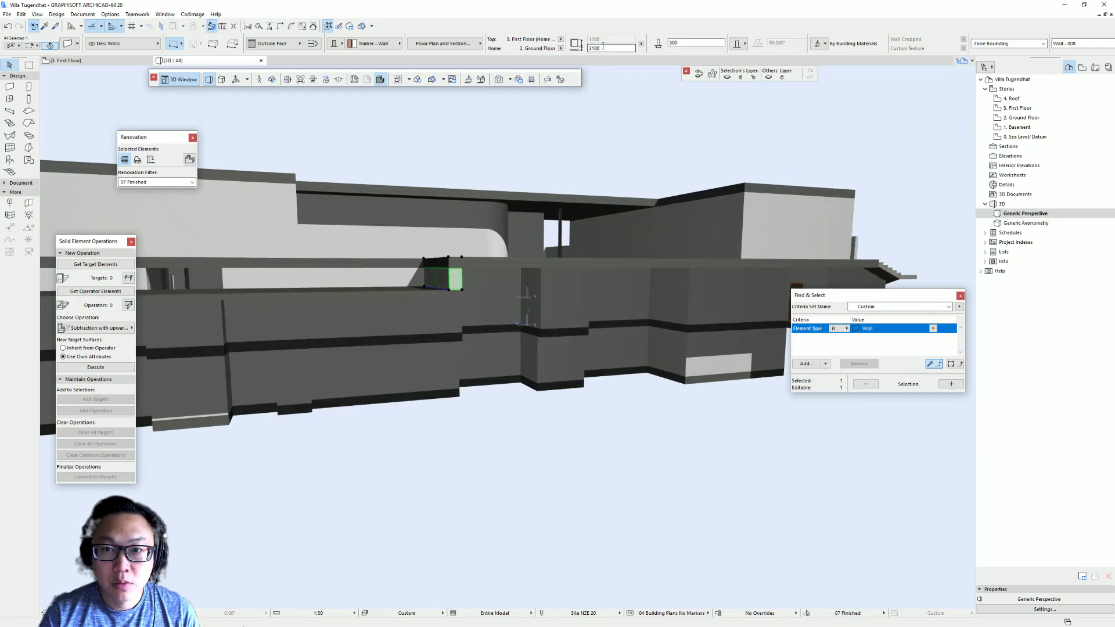
left_click(581, 412)
middle_click_drag(471, 361, 480, 392, "shift")
left_click(480, 392)
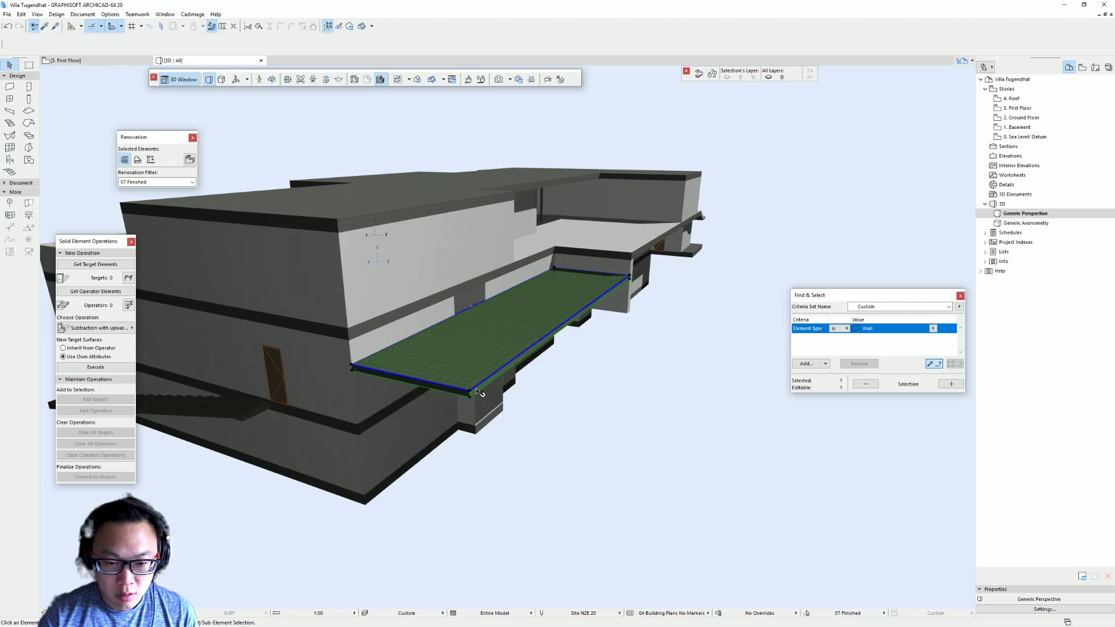
left_click(471, 394)
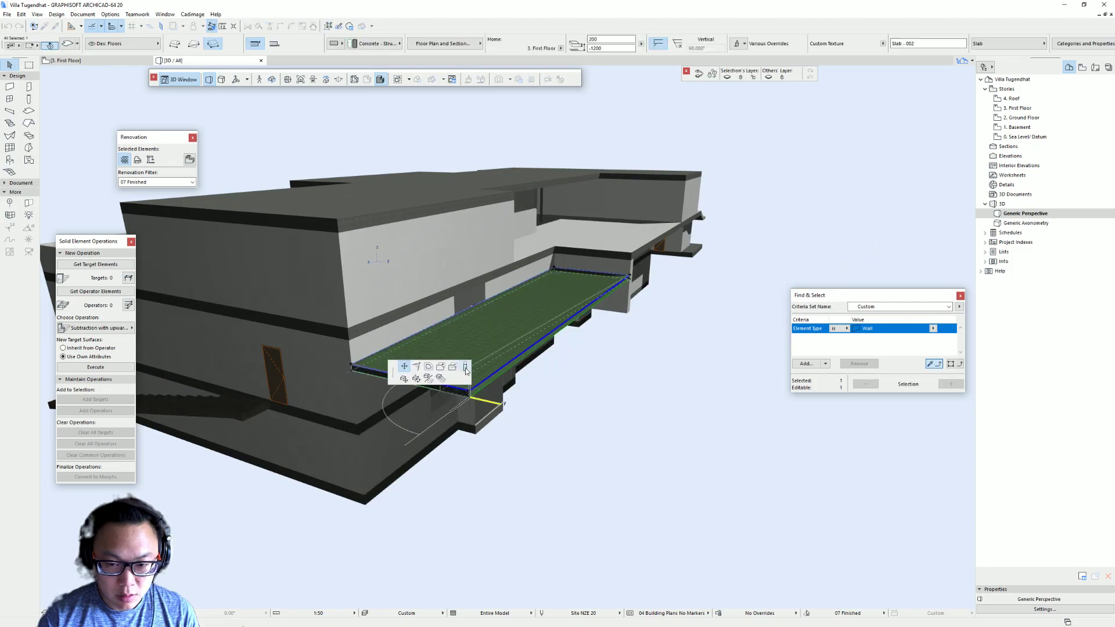
key("Escape")
middle_click_drag(639, 308, 589, 281, "shift")
key("Escape")
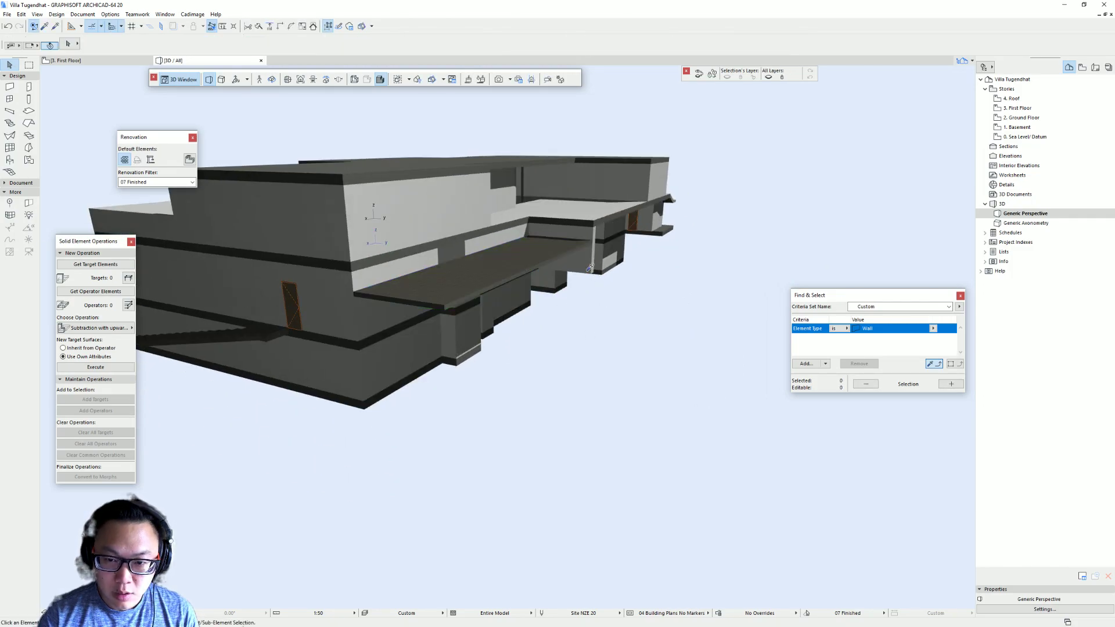
left_click(589, 268)
left_click(357, 341)
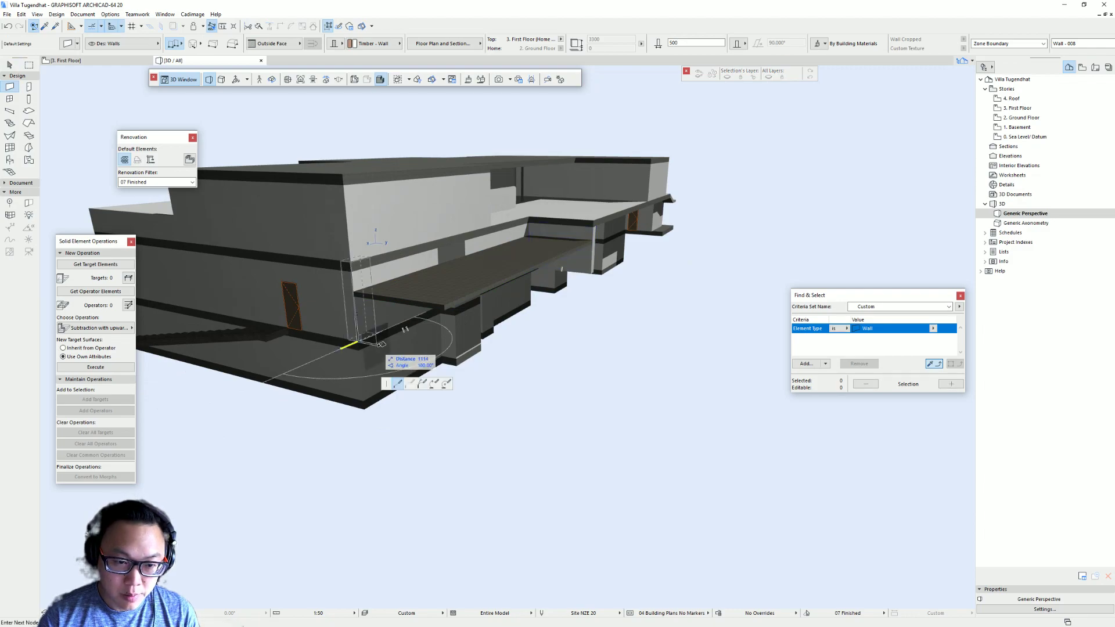
key("Escape")
Move the end wall to the terrace slab's opposite end and set its base offset to 0.
middle_click_drag(451, 303, 588, 302, "shift")
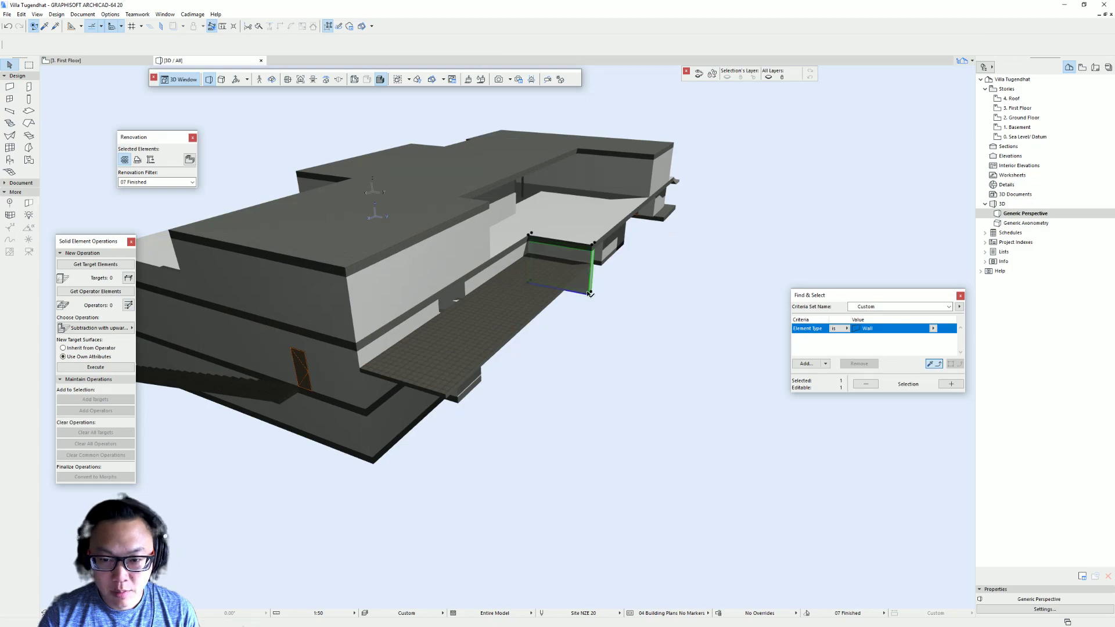
left_click_drag(530, 285, 359, 372)
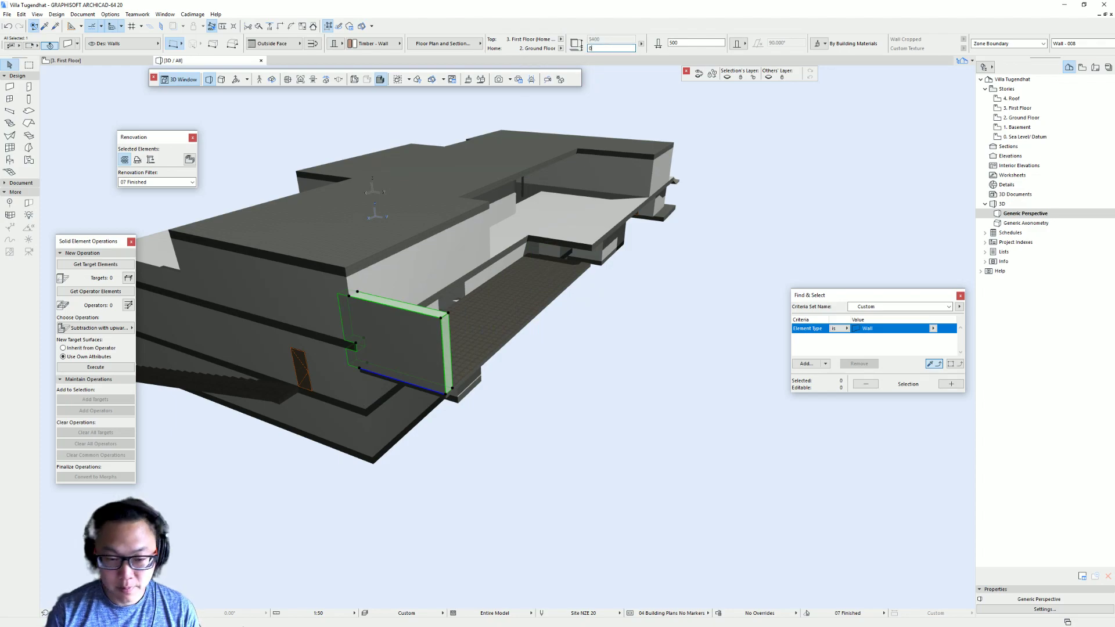
key("Return")
Lower the moved wall's top to the terrace slab, giving a height of 2100 mm.
middle_click_drag(436, 375, 456, 302, "shift")
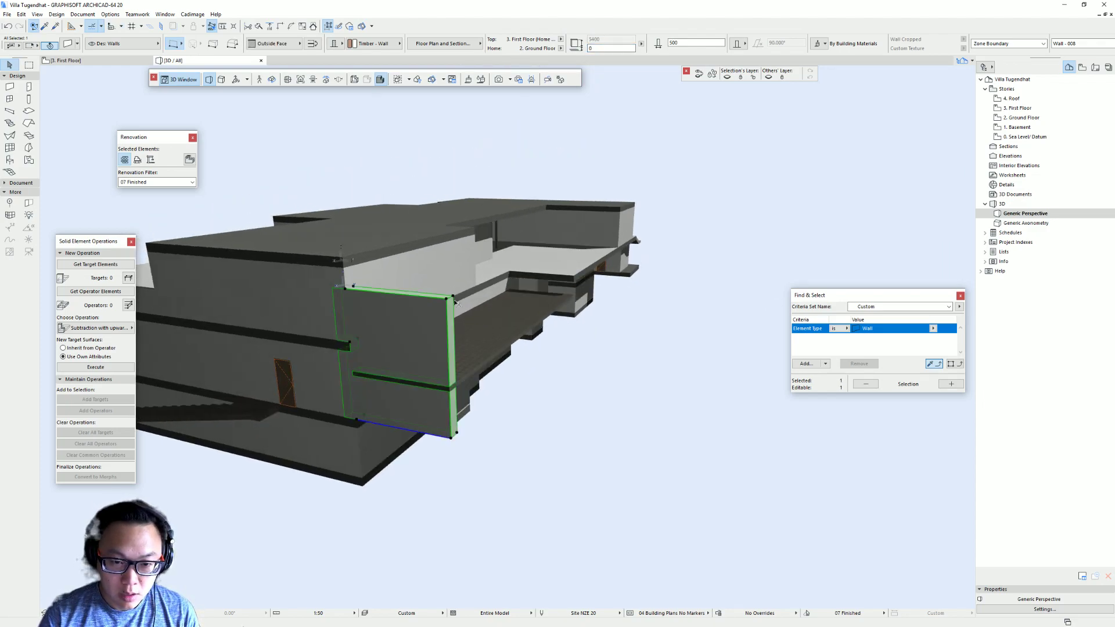
left_click(453, 298)
left_click(505, 339)
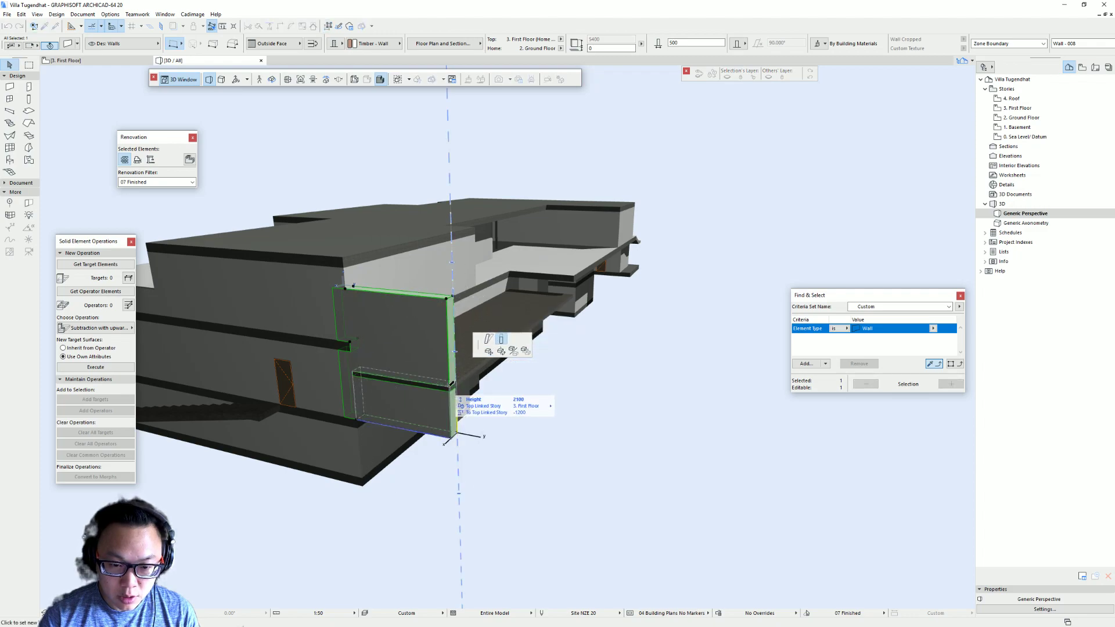
left_click(450, 436)
key("Escape")
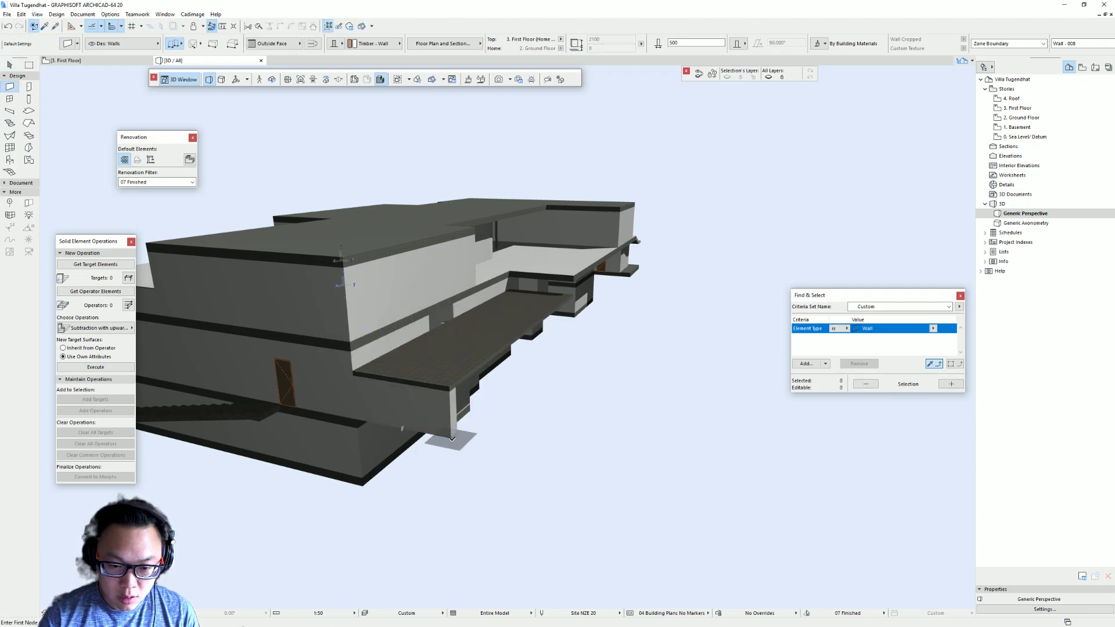
Copy the short basement facade wall outward to the terrace slab's outer corner.
middle_click_drag(439, 399, 806, 346, "shift")
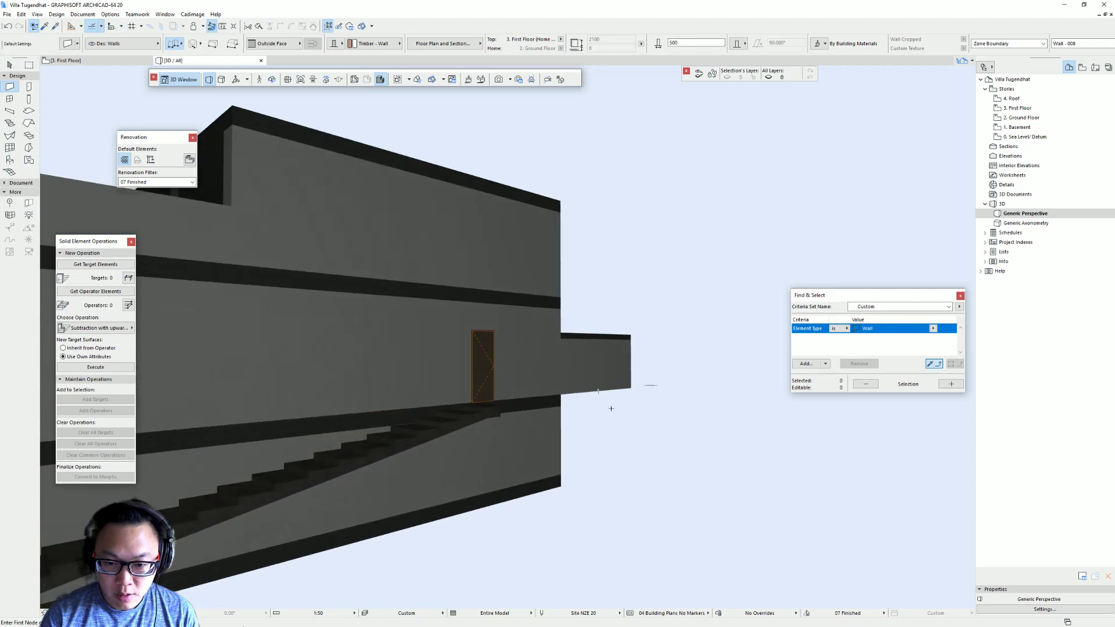
middle_click_drag(610, 408, 304, 408)
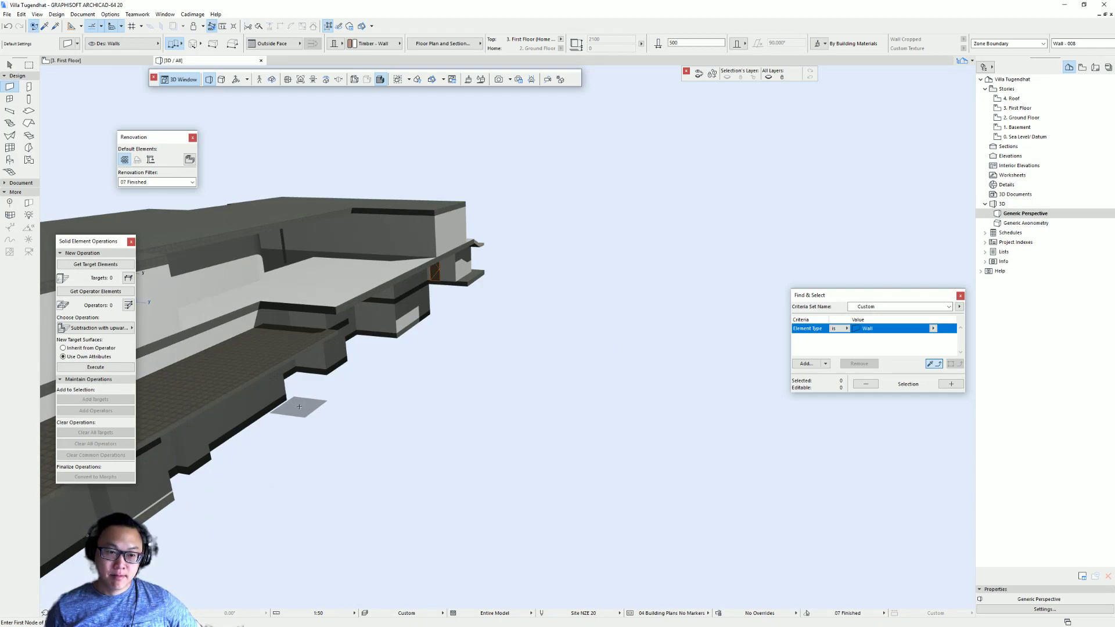
middle_click_drag(533, 385, 570, 273, "shift")
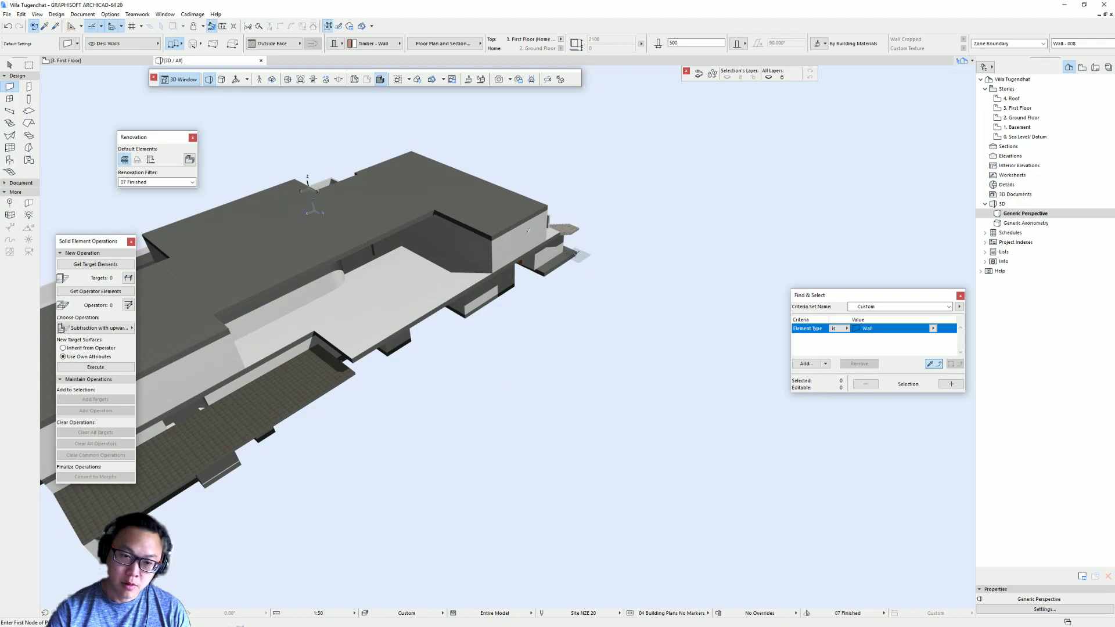
middle_click_drag(385, 327, 488, 356, "shift")
left_click(487, 355)
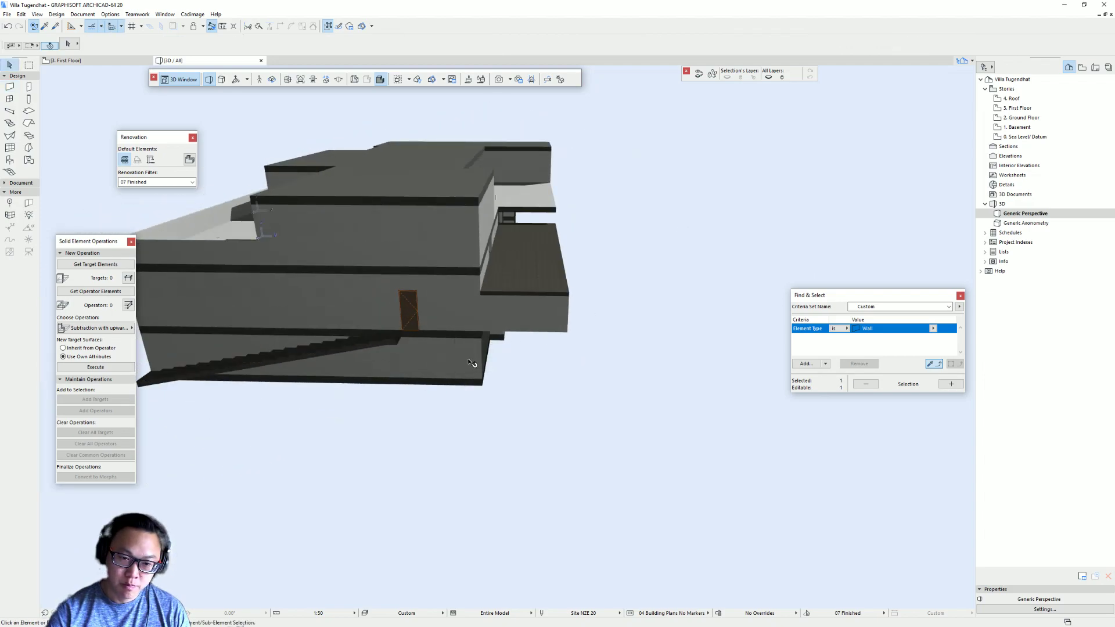
left_click(488, 353)
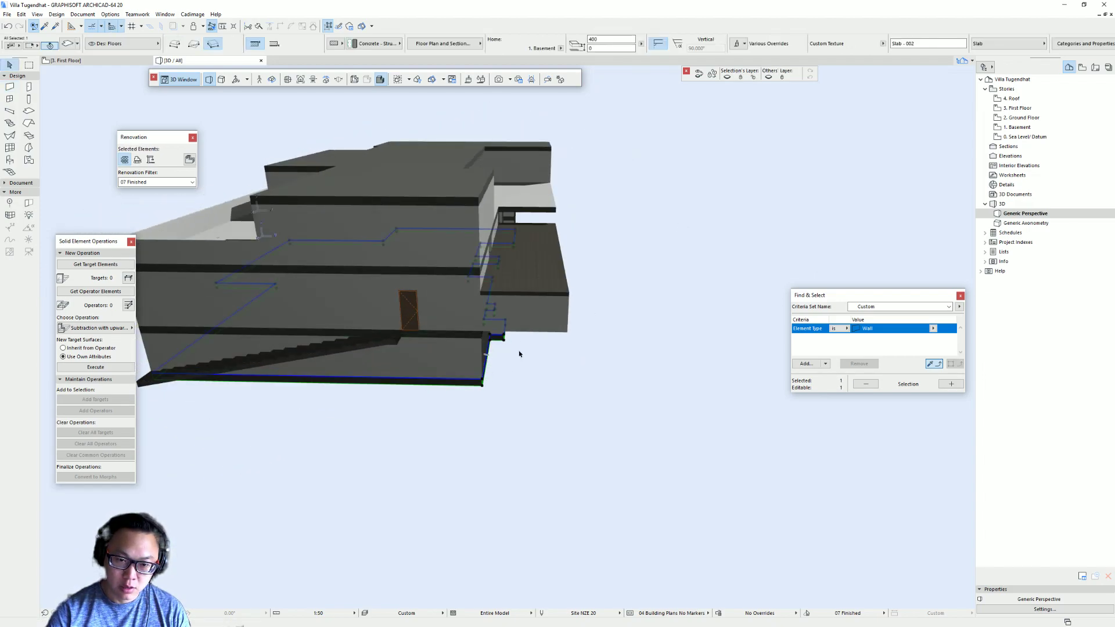
middle_click_drag(519, 354, 418, 348, "shift")
left_click(298, 397)
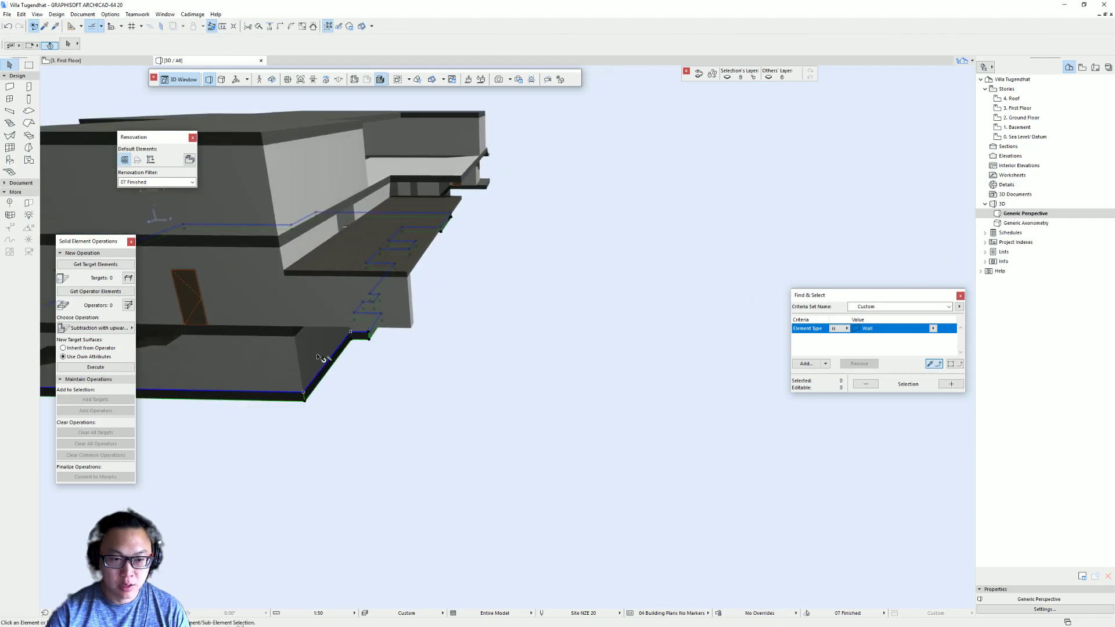
left_click(290, 395)
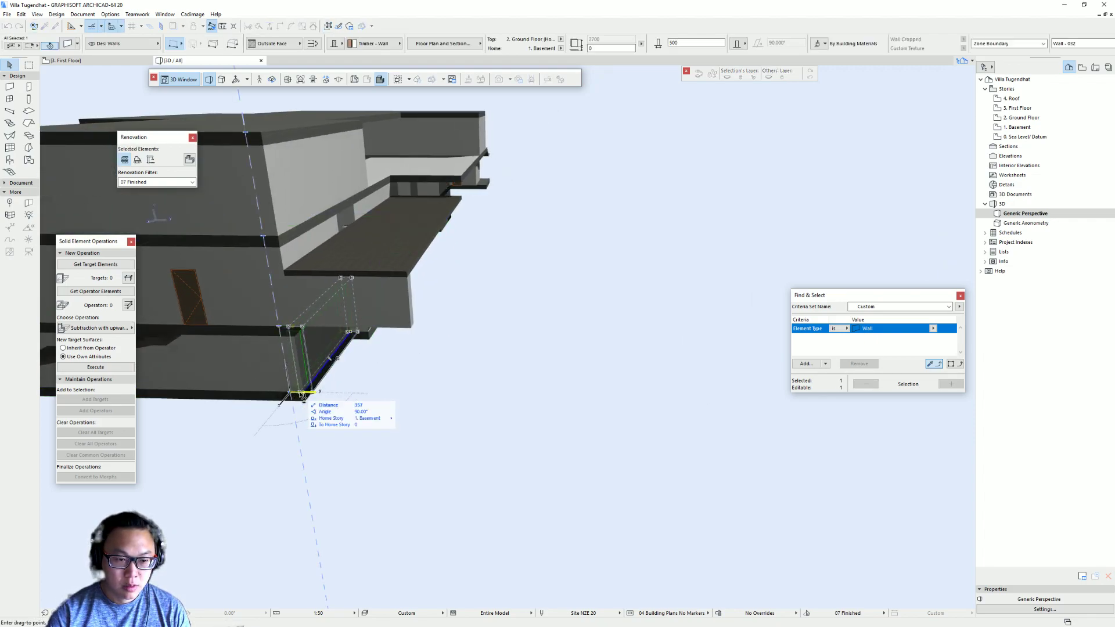
left_click(410, 277)
Raise the copied wall's height to 6000 mm and stretch it along the terrace toward the building's far end.
left_click(447, 280)
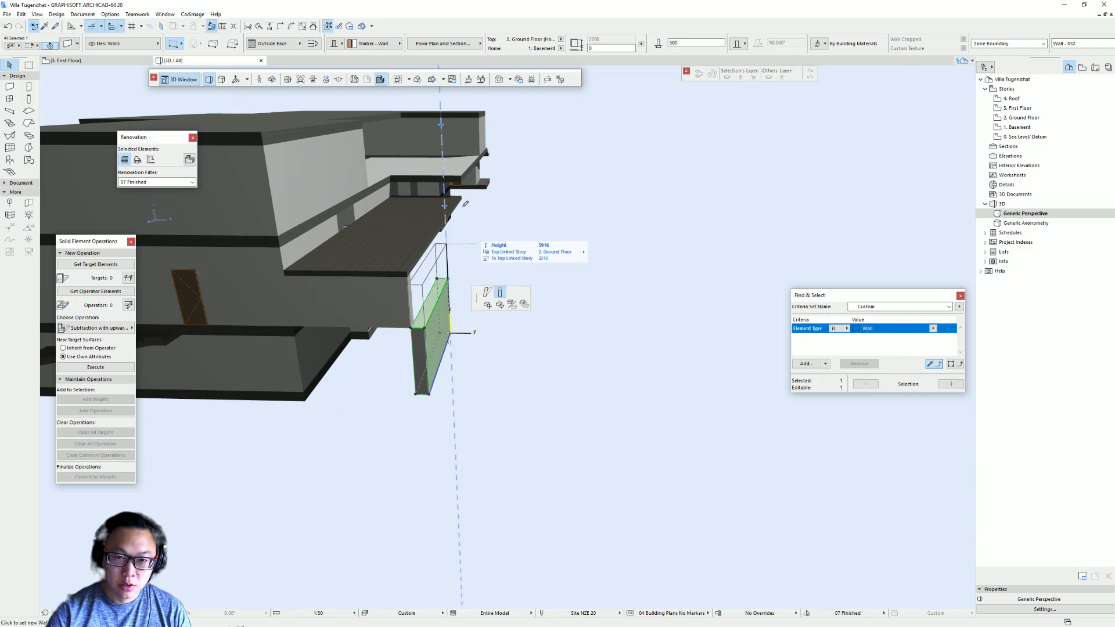
left_click(465, 172)
middle_click_drag(509, 264, 509, 337, "shift")
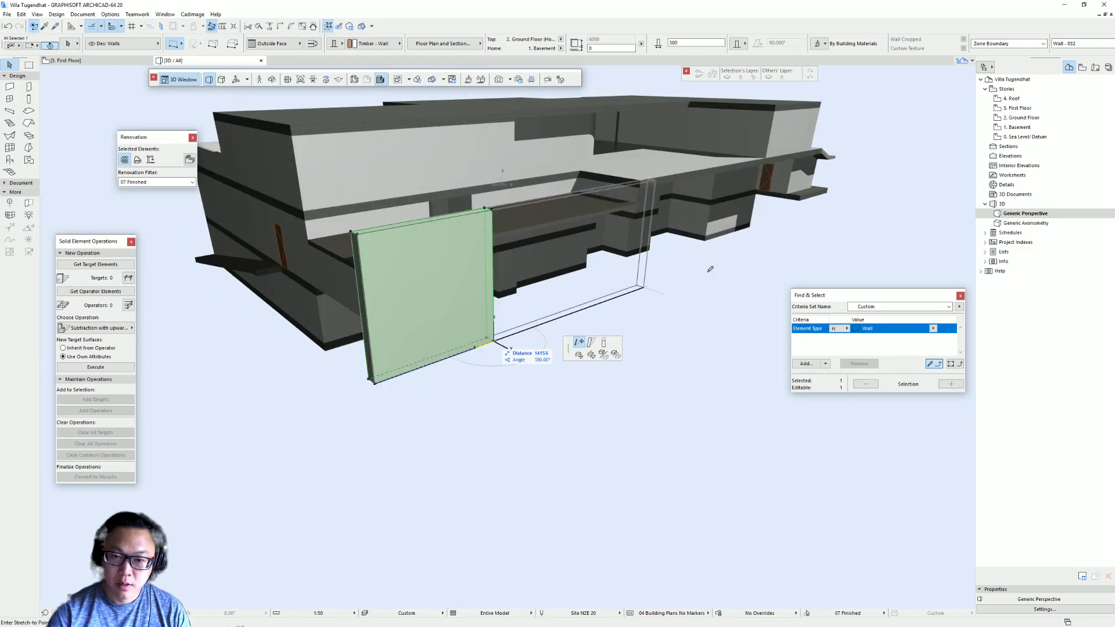
left_click(832, 184)
key("Escape")
Copy the 2100 mm wall below the terrace's near edge to the far end of the terrace recess.
middle_click_drag(480, 294, 540, 304, "shift")
scroll(516, 247, "up", 4)
middle_click_drag(512, 212, 424, 156, "shift")
scroll(481, 165, "up", 5)
scroll(423, 156, "up", 1)
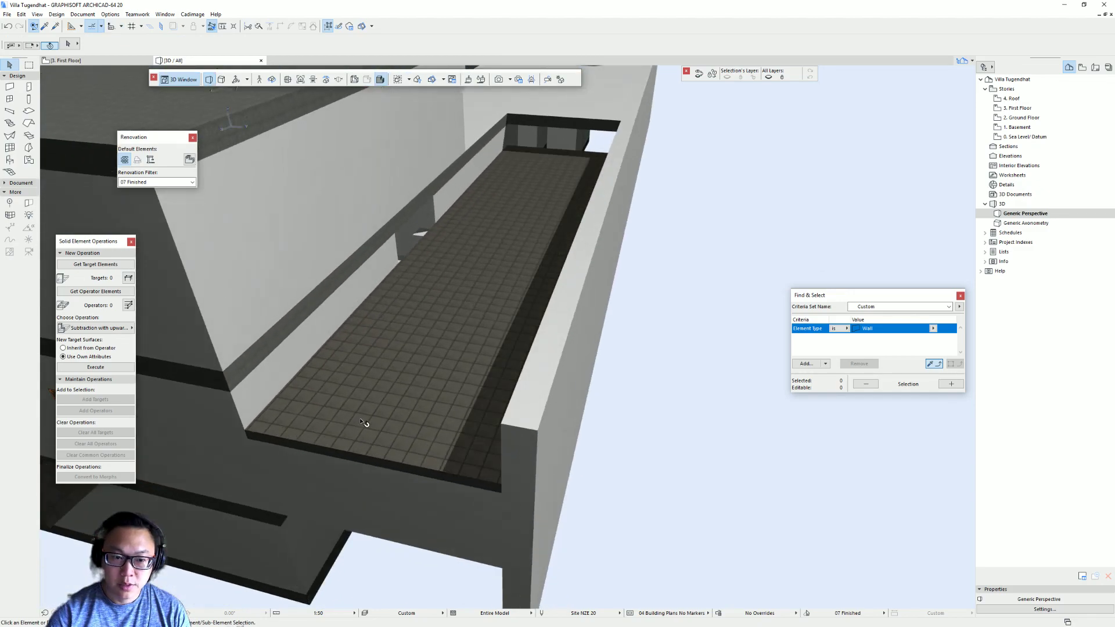
left_click(277, 518)
left_click(276, 515)
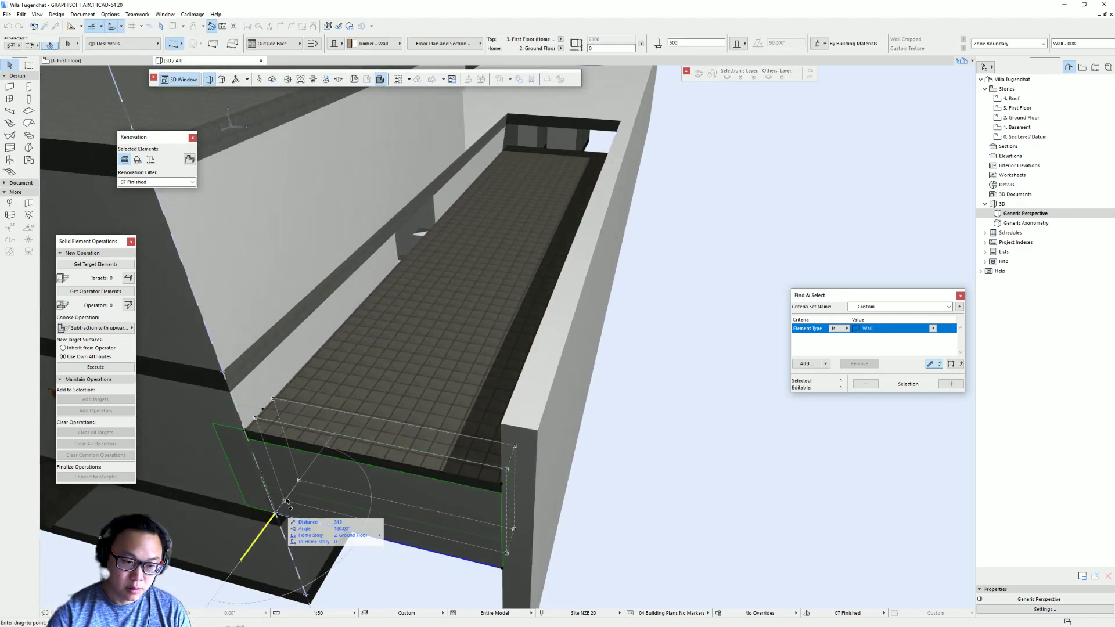
left_click(509, 143)
Stretch the copied wall's top up to the First Floor level, giving a height of 3300 mm.
left_click(512, 145)
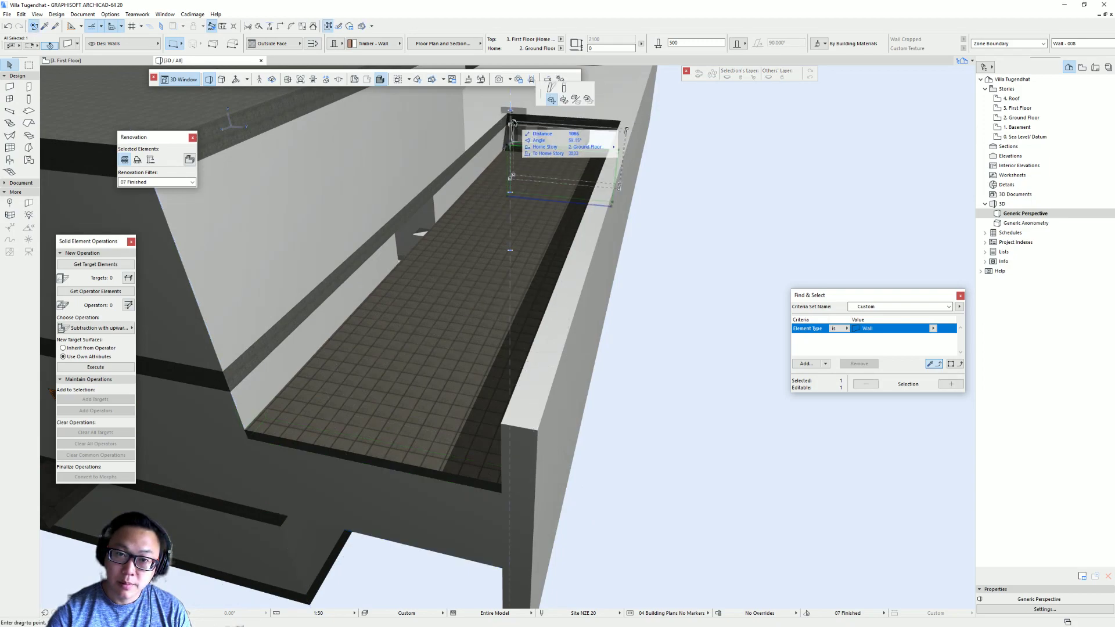
left_click(564, 89)
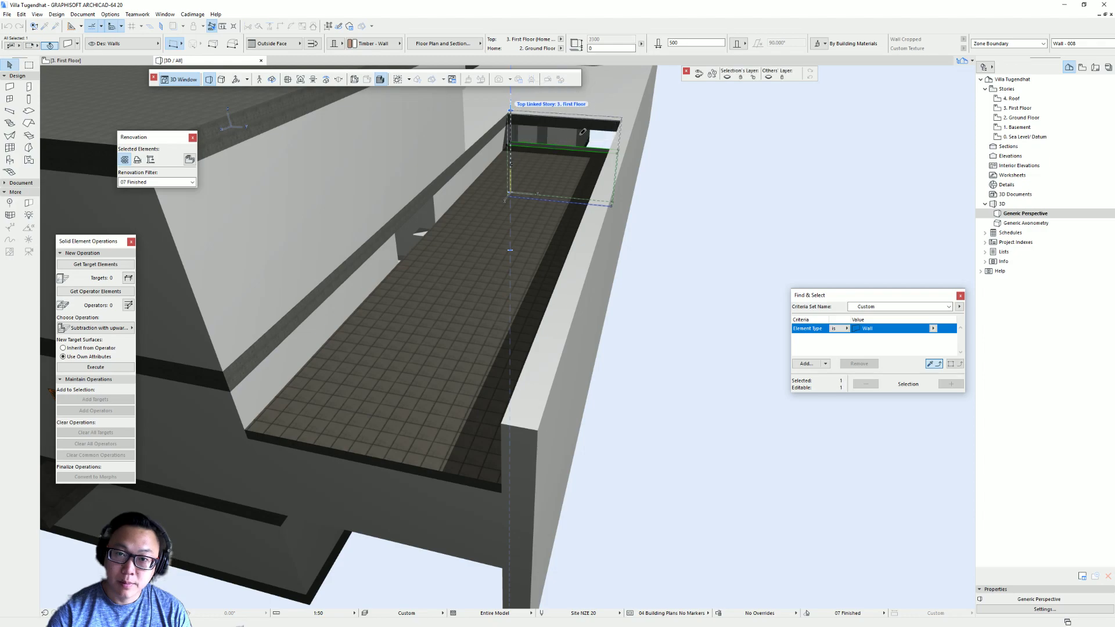
left_click(579, 132)
left_click(641, 226)
Delete the inner terrace wall segment beyond the gap and join the remaining segment to the terrace's far end wall.
middle_click_drag(620, 267, 587, 251, "shift")
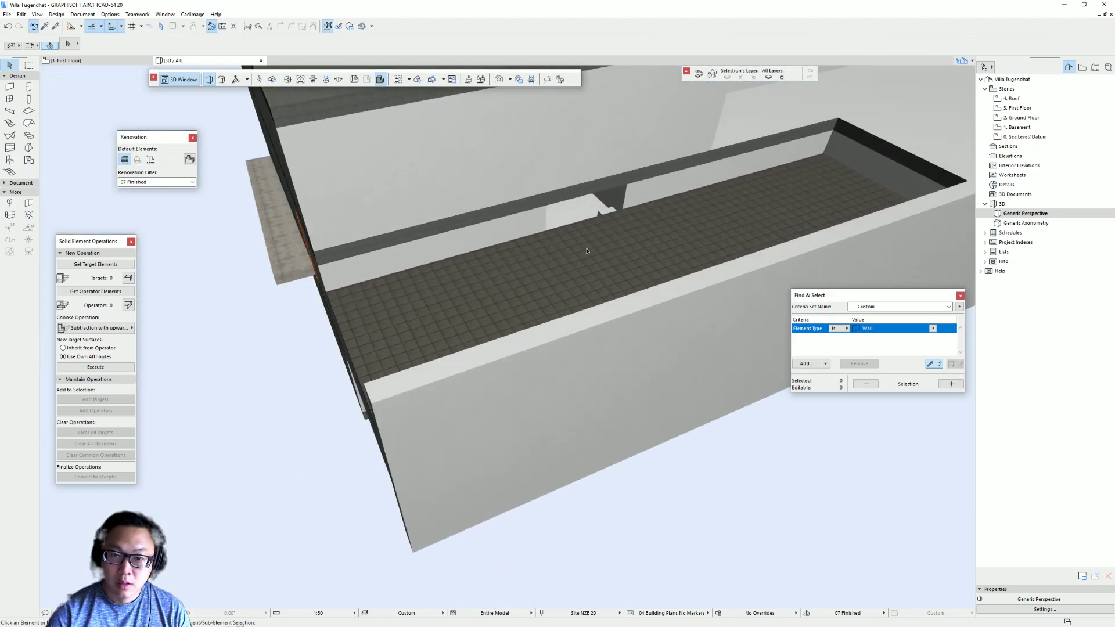
left_click(540, 235)
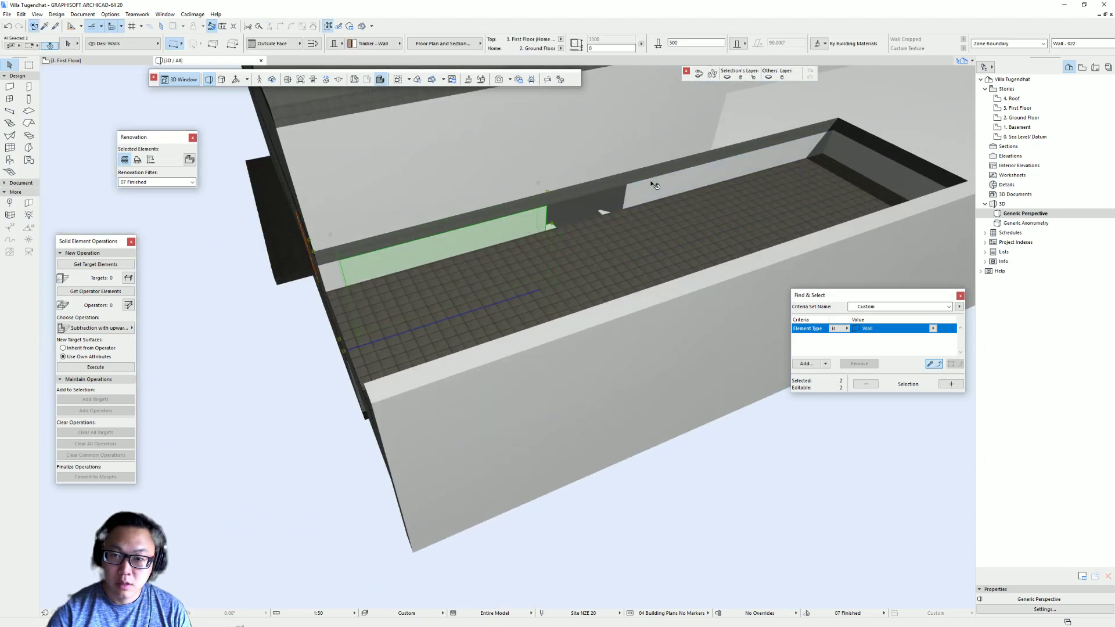
key("Escape")
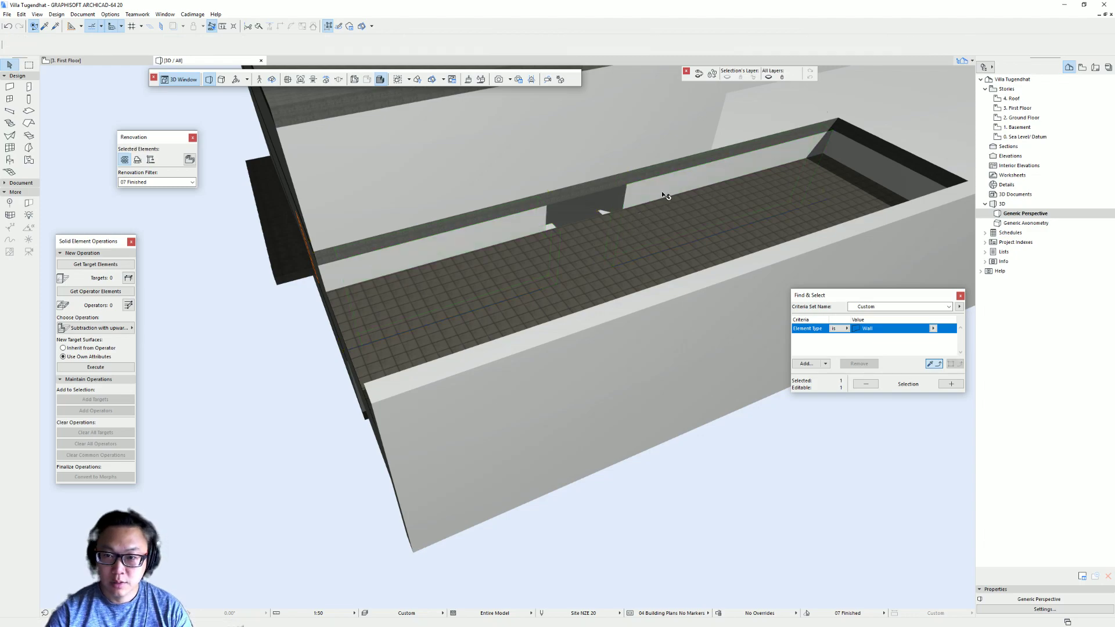
left_click(659, 194)
key("Delete")
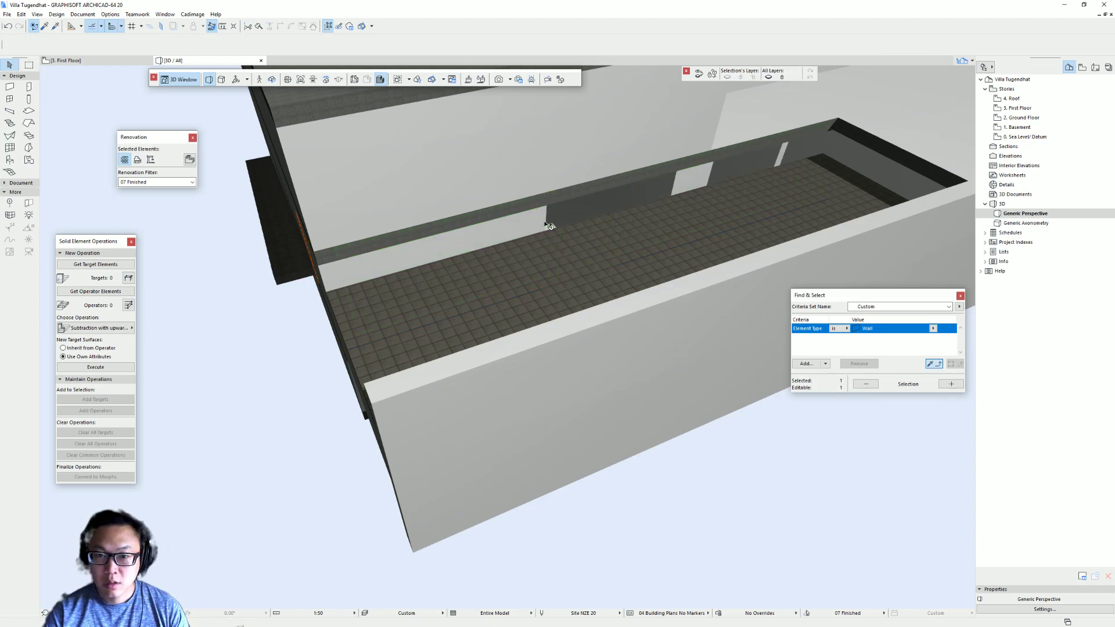
left_click(548, 226)
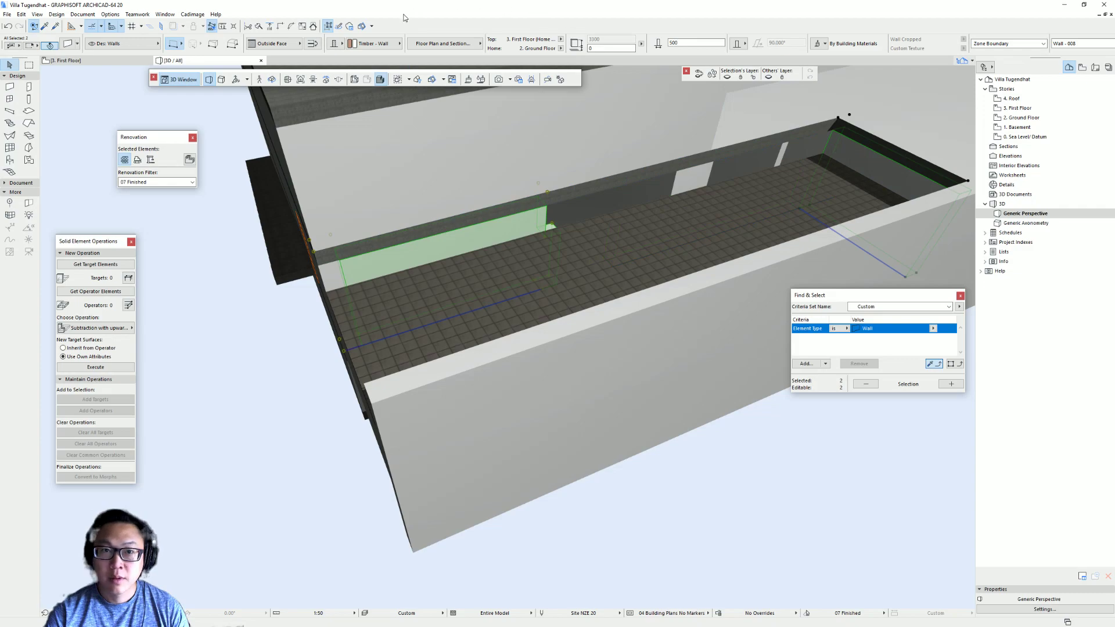
key("Delete")
Set the home story of the wall under the terrace's near end to 1. Basement and raise its top to the terrace slab.
middle_click_drag(629, 406, 661, 373, "shift")
left_click(661, 374)
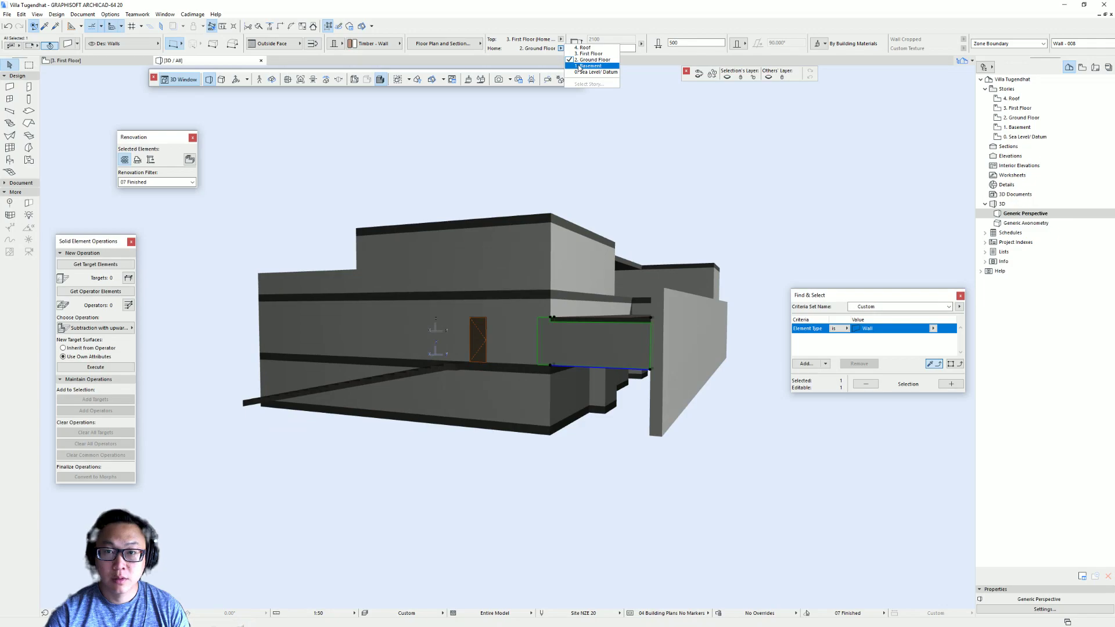
left_click(579, 67)
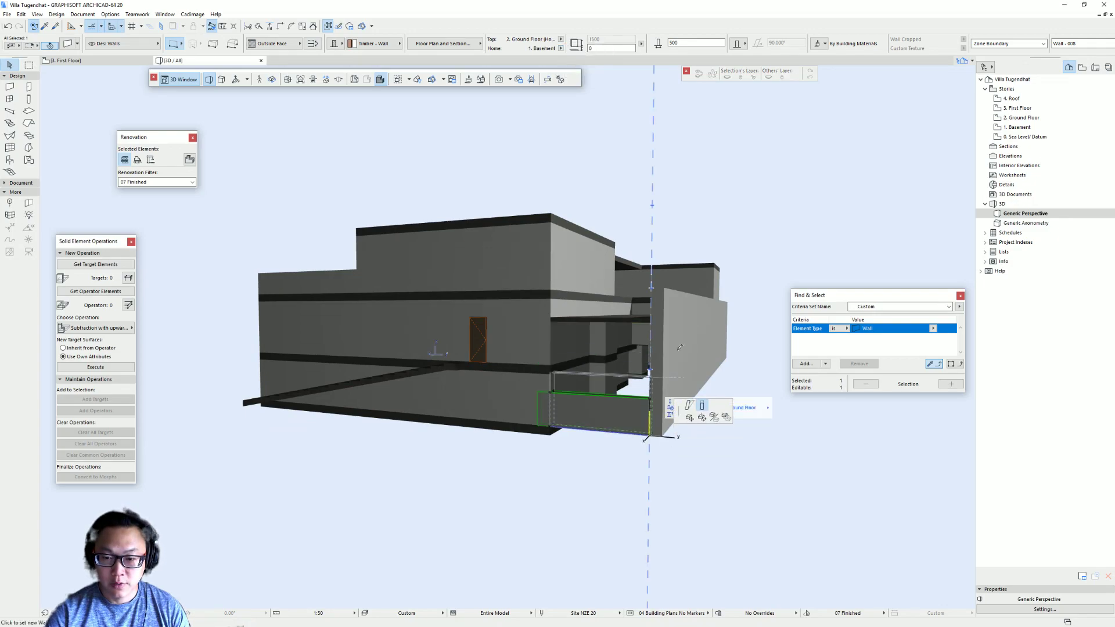
left_click(651, 317)
key("Escape")
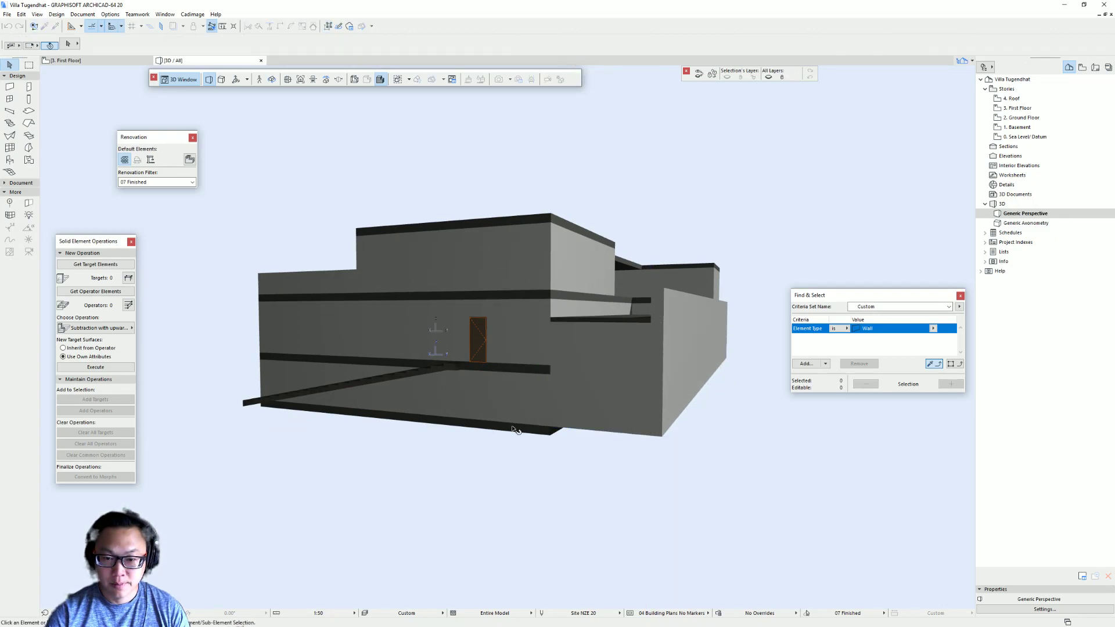
Draw a 400 mm thick rectangular slab along the outer wall between the side door and the wall's corner.
middle_click_drag(515, 429, 704, 429, "shift")
middle_click_drag(372, 409, 559, 363, "shift")
scroll(560, 363, "up", 4)
middle_click_drag(493, 366, 423, 394, "shift")
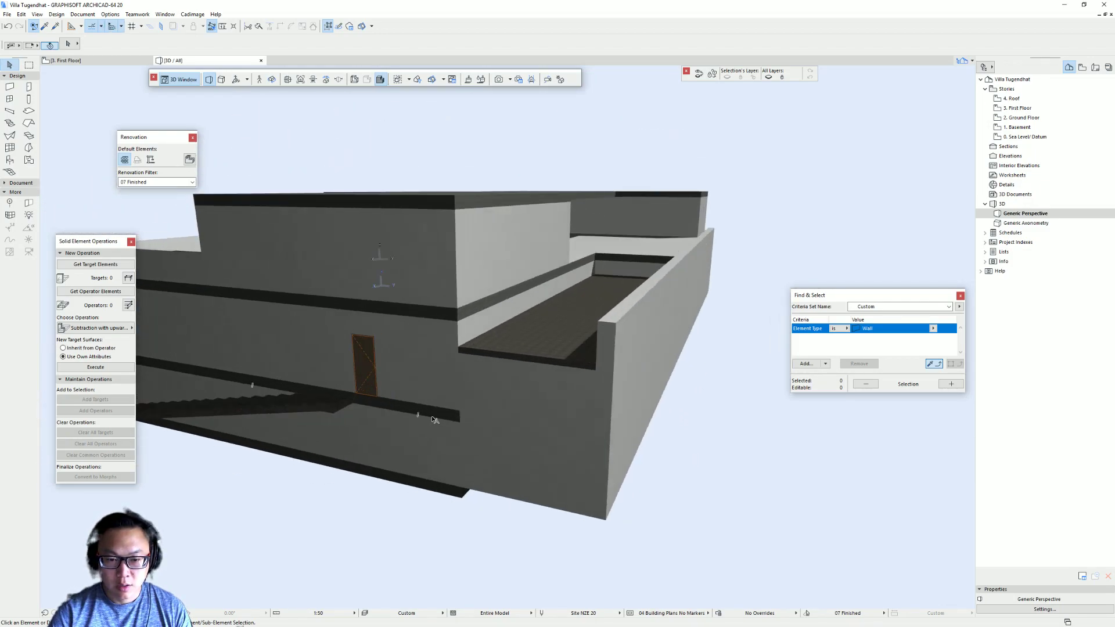
left_click(379, 401)
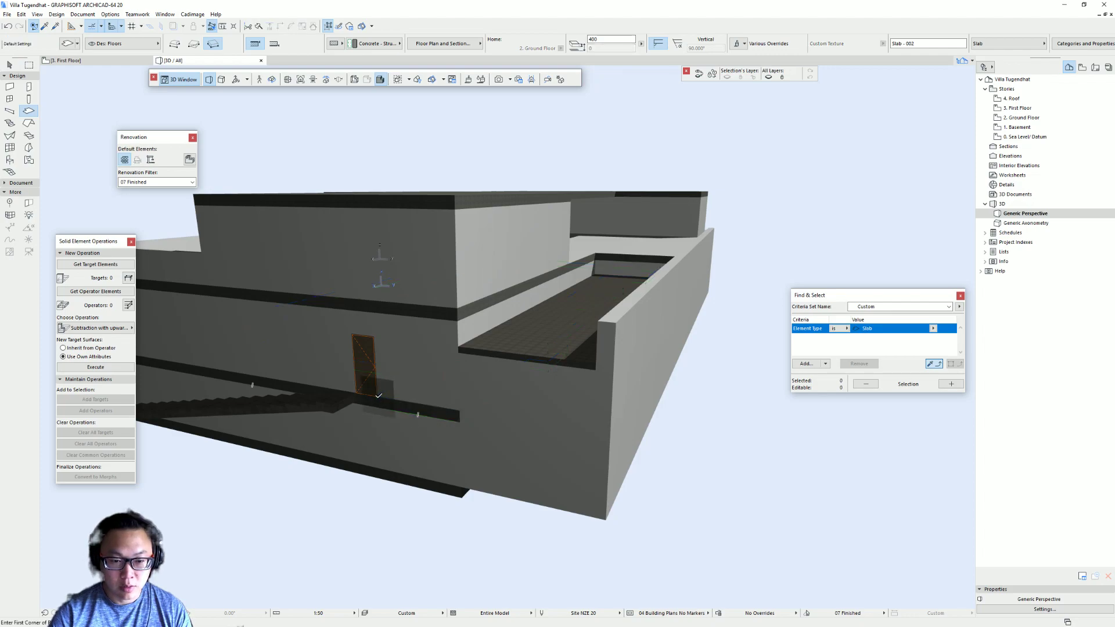
left_click(459, 413)
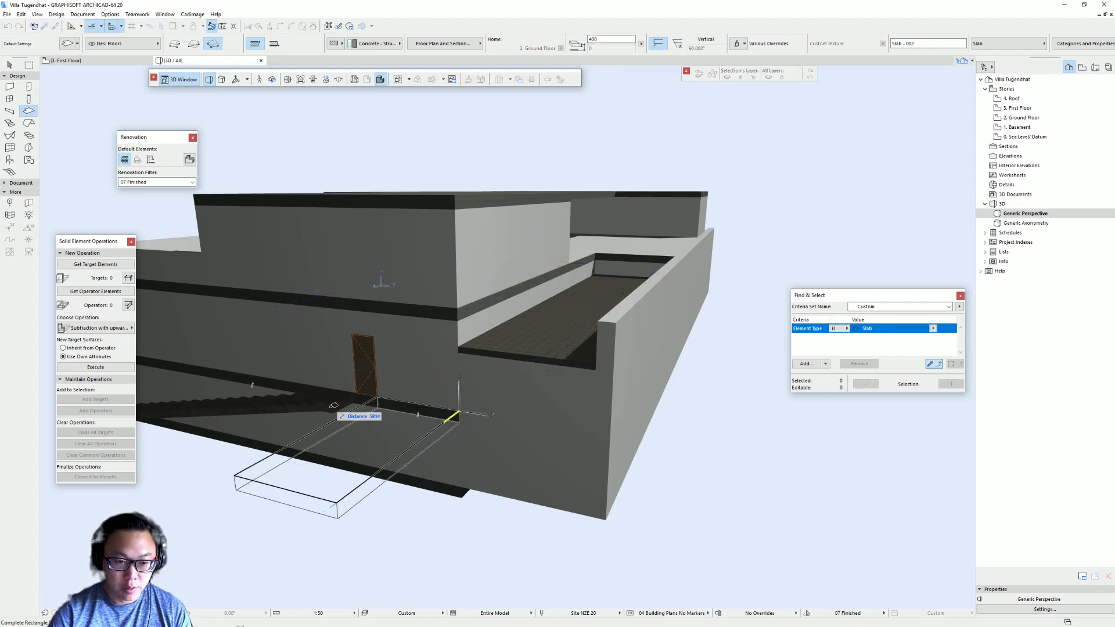
middle_click_drag(335, 406, 444, 518, "shift")
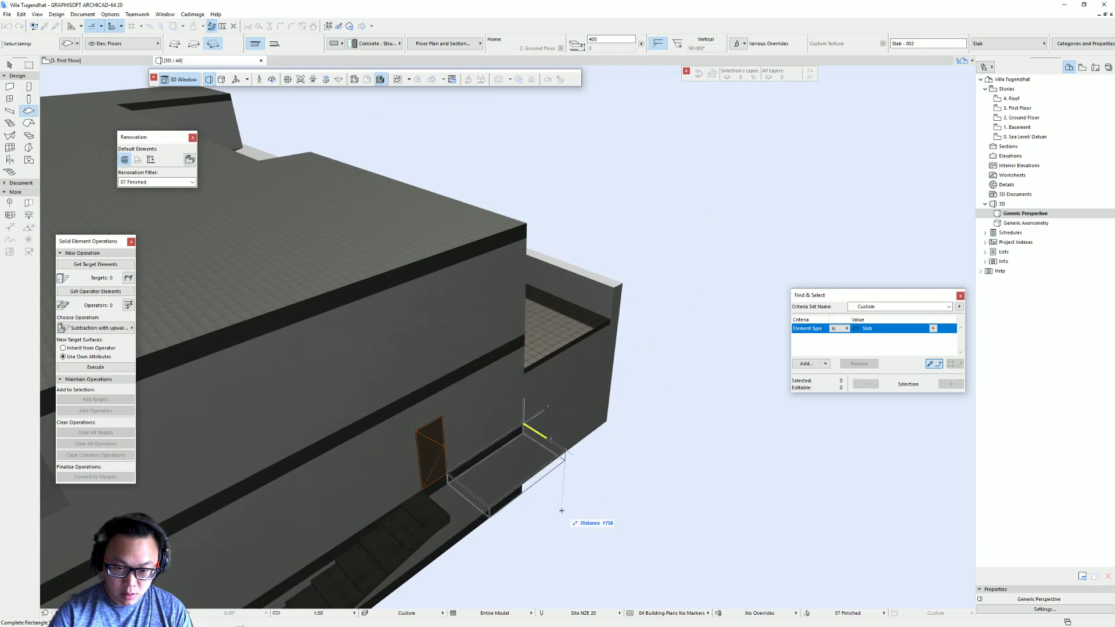
left_click(562, 510)
Offset the new landing's outer edge to line up with the stair's outer edge and extend its stair end across the side door.
left_click(559, 459)
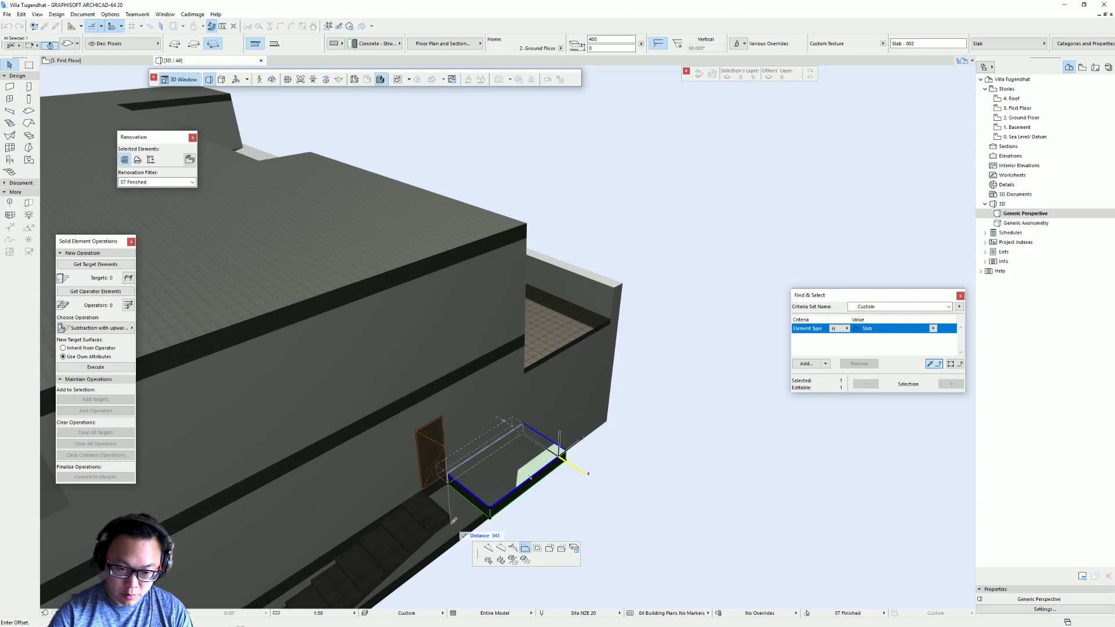
middle_click_drag(450, 523, 632, 256)
scroll(430, 458, "down", 3)
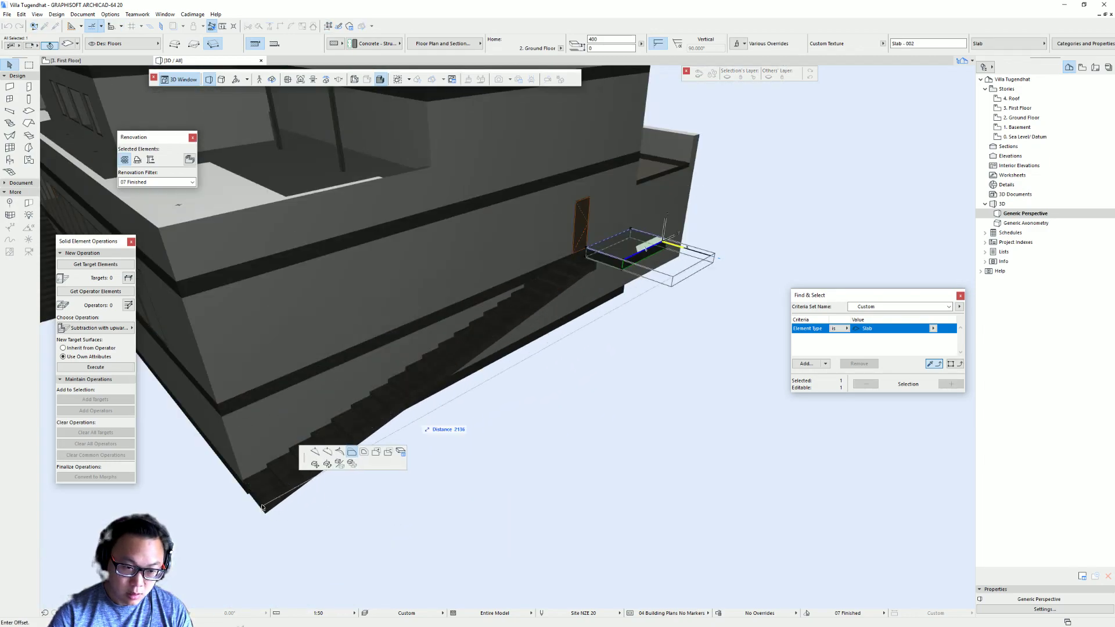
left_click(265, 513)
middle_click_drag(608, 218, 584, 274, "shift")
left_click(592, 265)
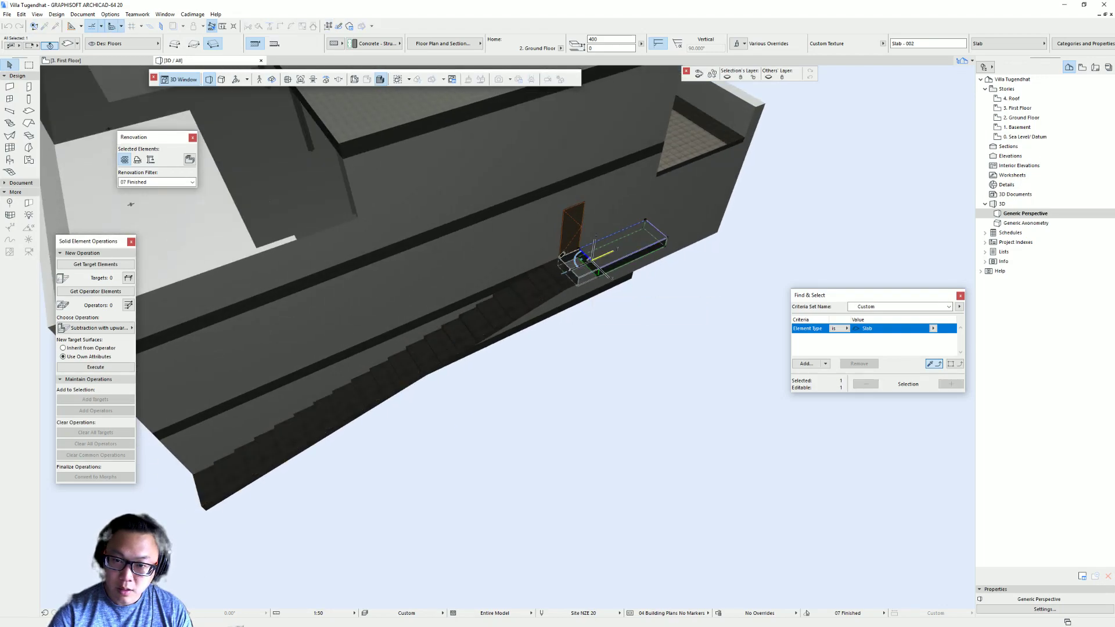
Offset the landing's far end edge 2800 mm toward the side door to shorten the slab.
left_click(654, 227)
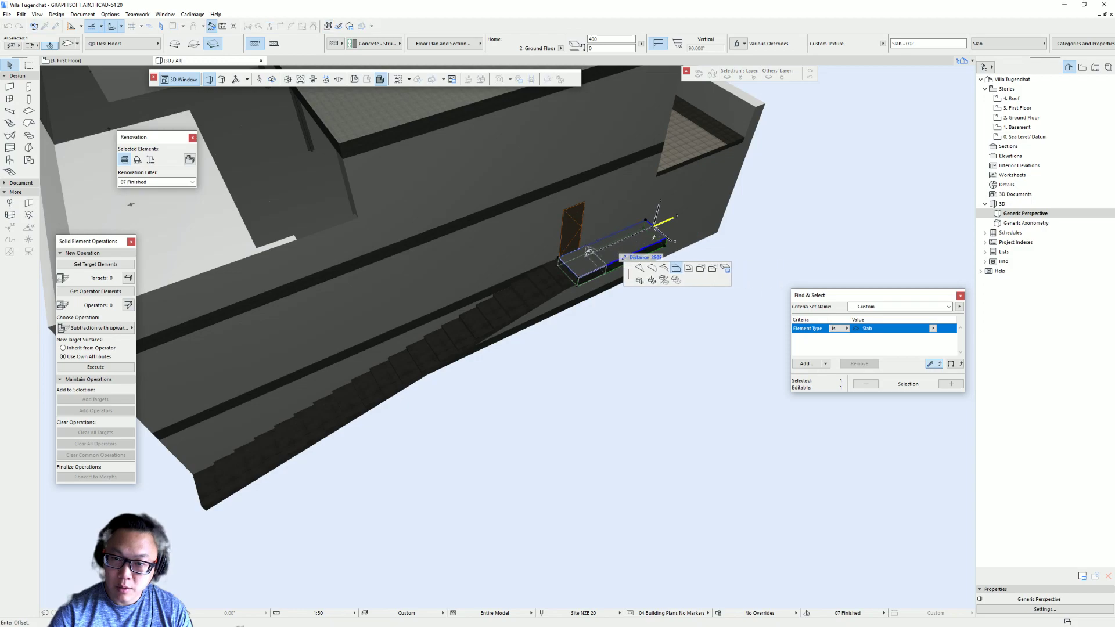
middle_click_drag(386, 259, 172, 265)
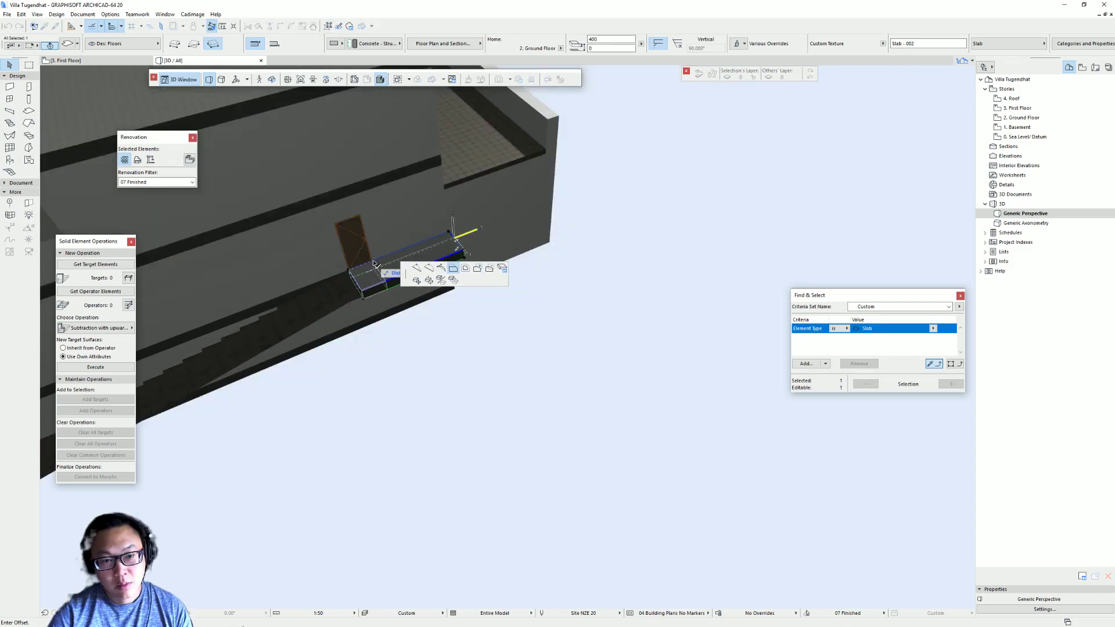
middle_click_drag(369, 261, 351, 372, "shift")
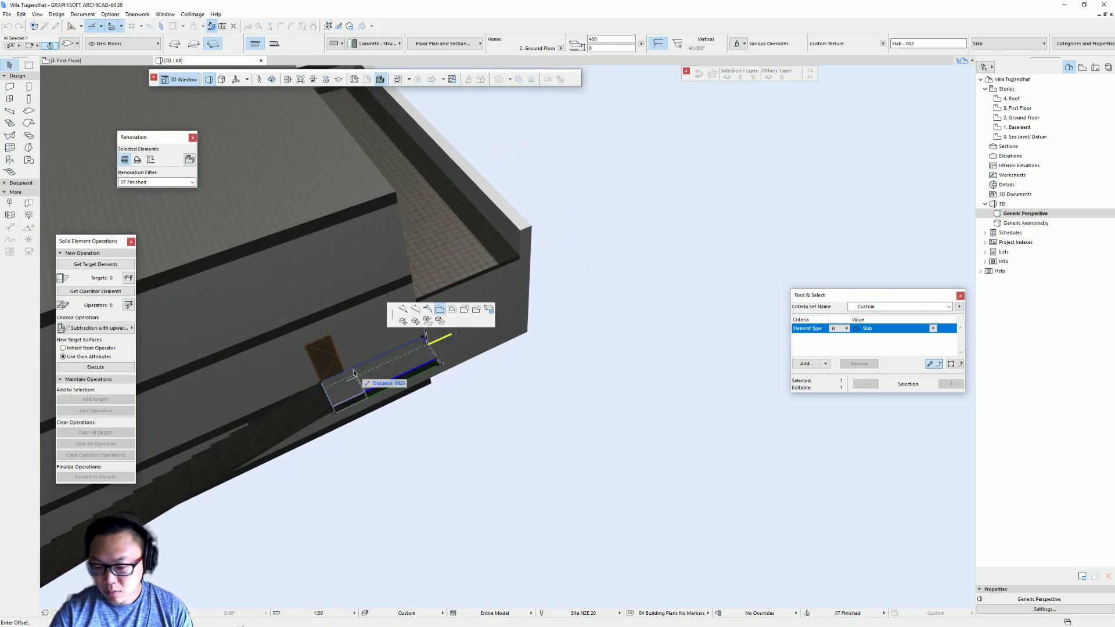
type("2800")
key("Return")
key("Escape")
Switch to the Villa Part 6 project's ground floor plan and update the hotlinked Villa Tugendhat module.
middle_click_drag(482, 373, 642, 347, "shift")
scroll(603, 359, "down", 3)
middle_click_drag(480, 376, 701, 309, "shift")
right_click(702, 308)
left_click(441, 432)
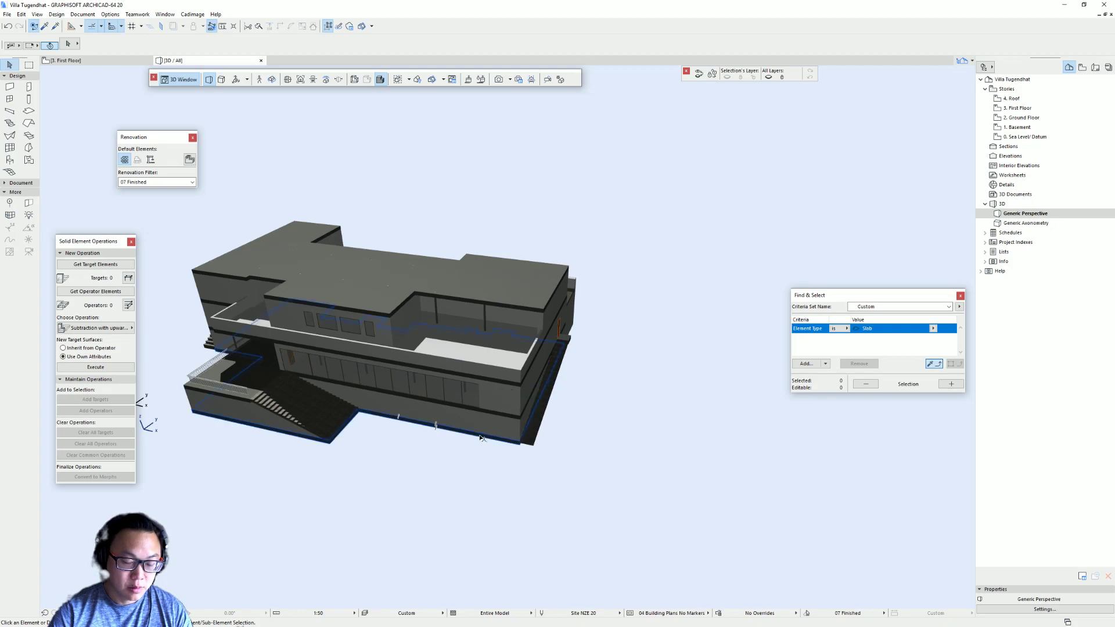
key("F2")
scroll(546, 437, "down", 5)
scroll(549, 438, "down", 3)
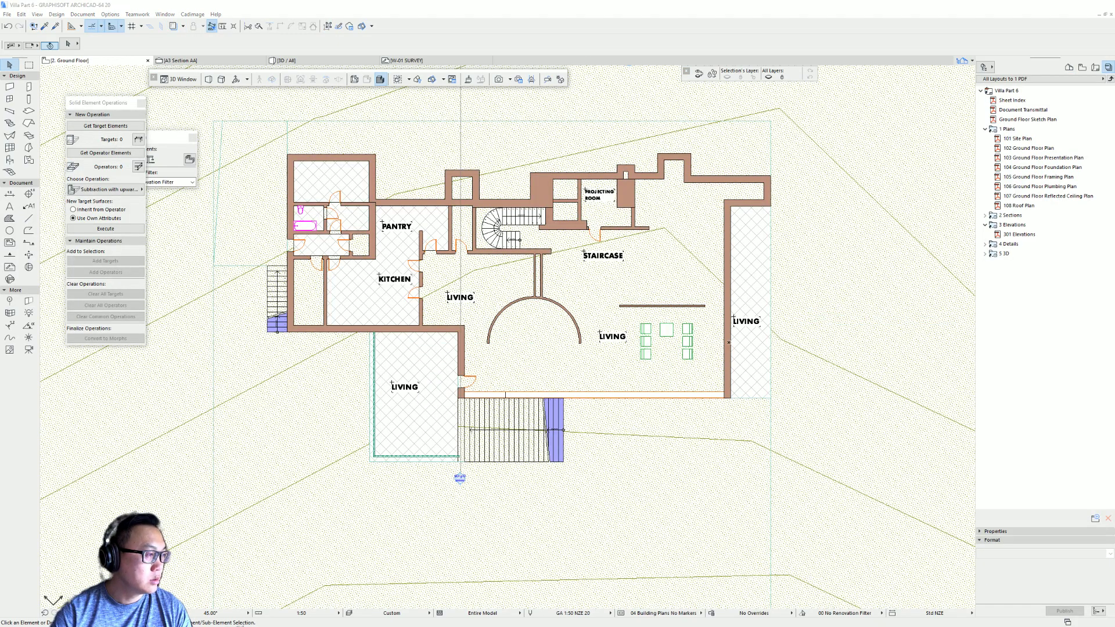
left_click(383, 338)
middle_click_drag(510, 306, 471, 304)
middle_click_drag(375, 313, 470, 351)
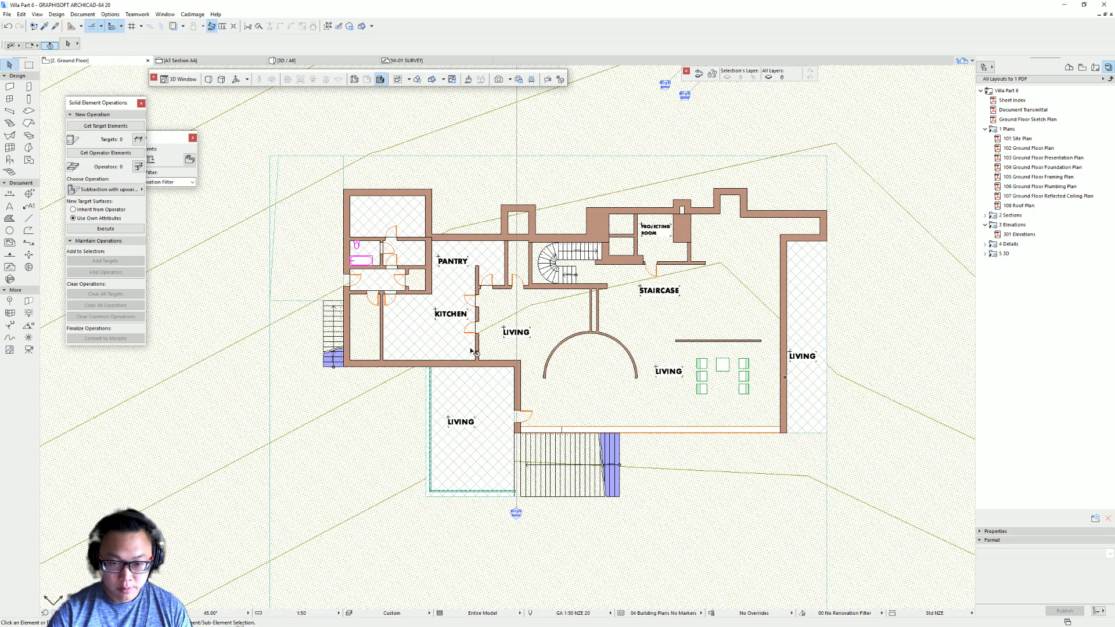
left_click(667, 224)
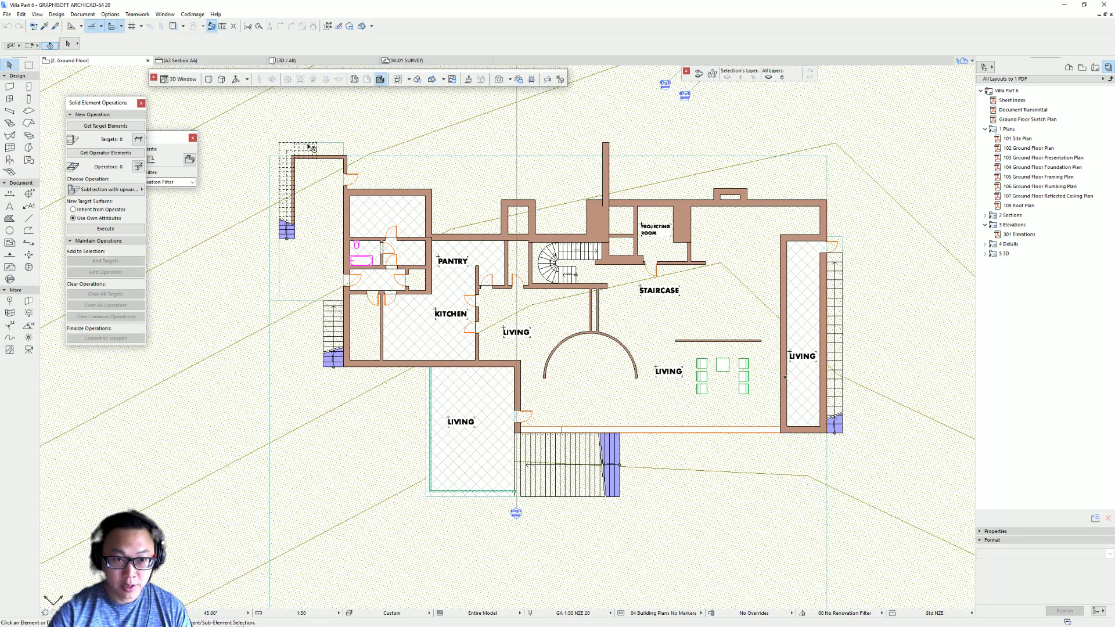
Delete the separate 300 mm thick slab that overlaps the hotlinked module beside the entrance stair.
scroll(365, 165, "up", 2)
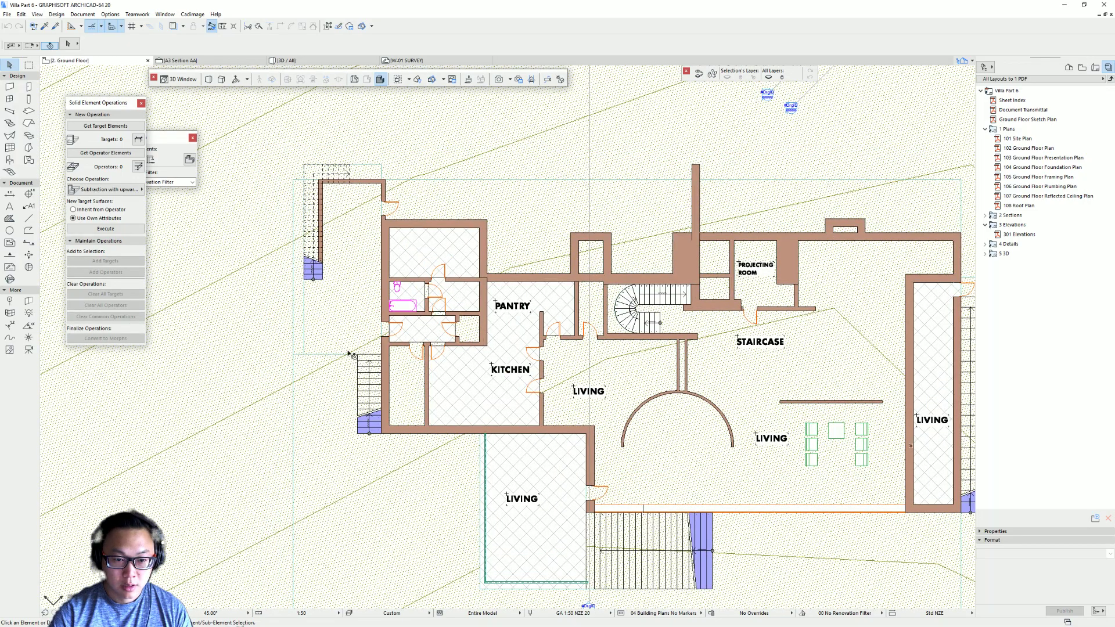
key("ctrl+a")
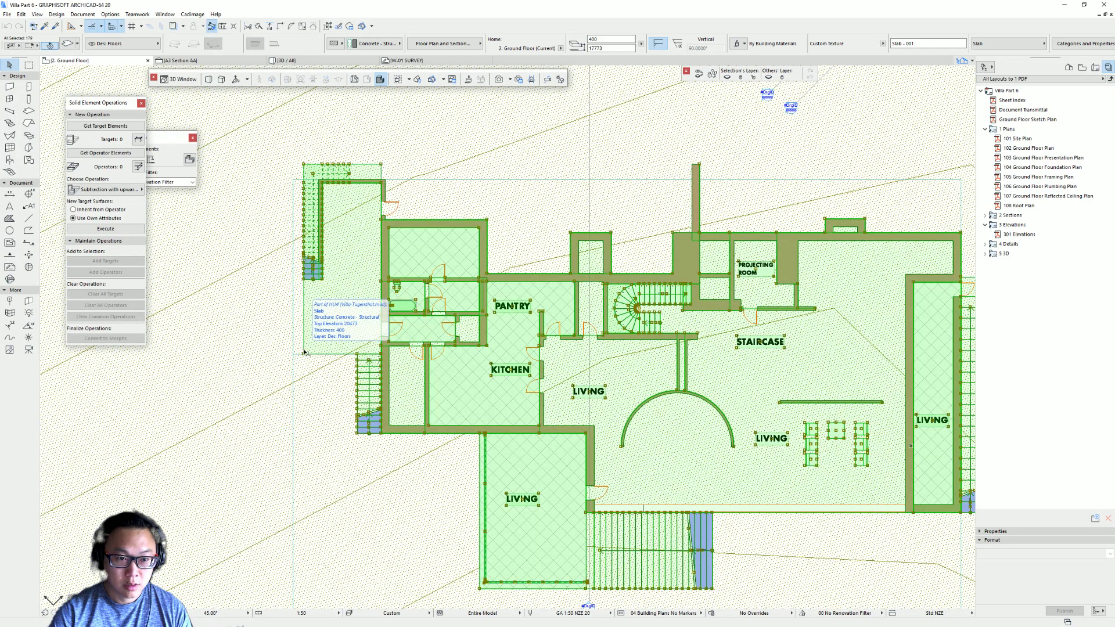
key("Escape")
left_click(293, 352)
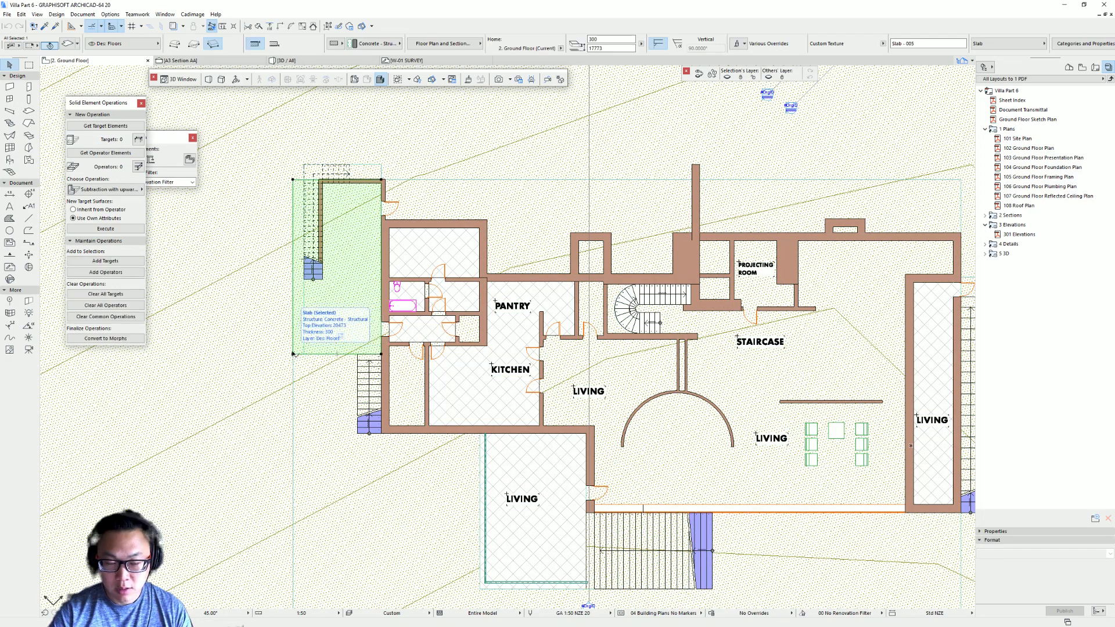
key("Escape")
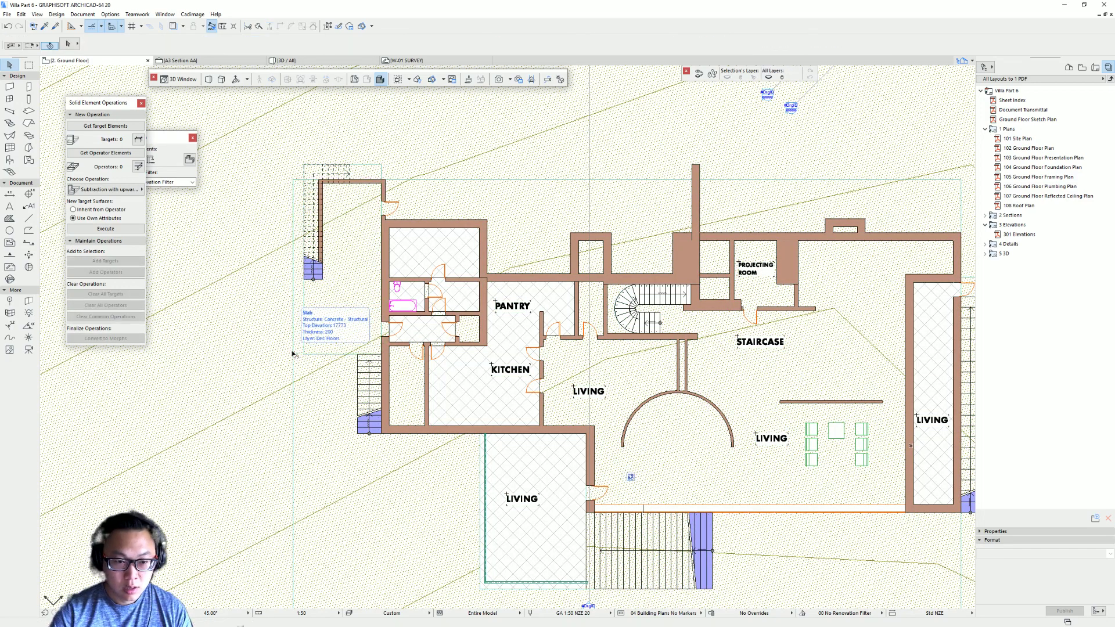
Offset two outer edges of the 200 mm thick ground slab to match the hotlinked module's outline around the entrance stair.
left_click(293, 352)
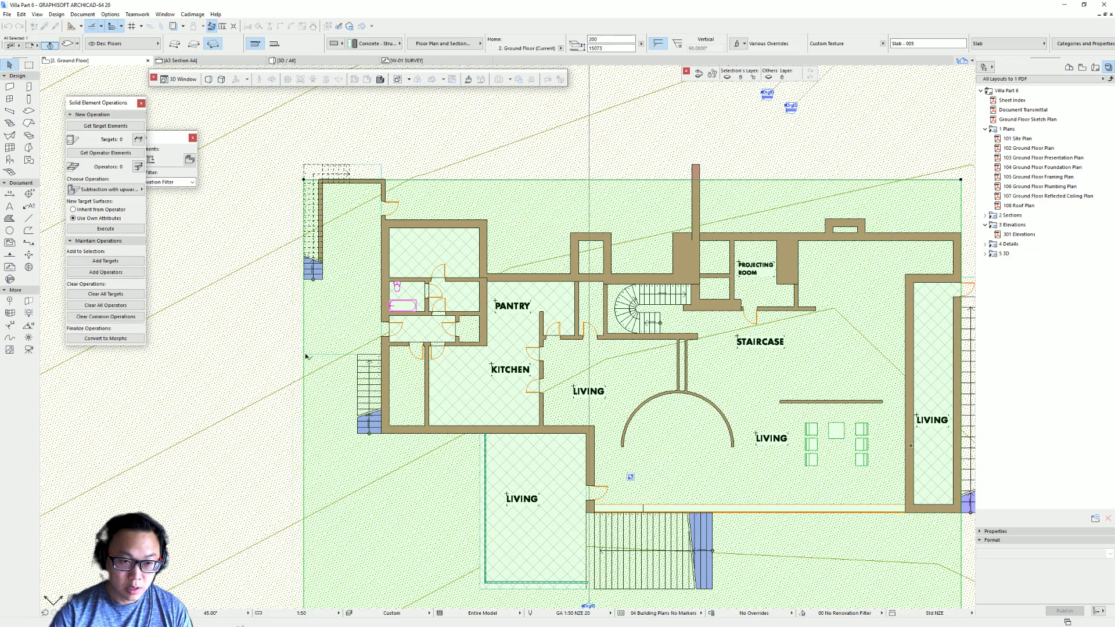
key("Escape")
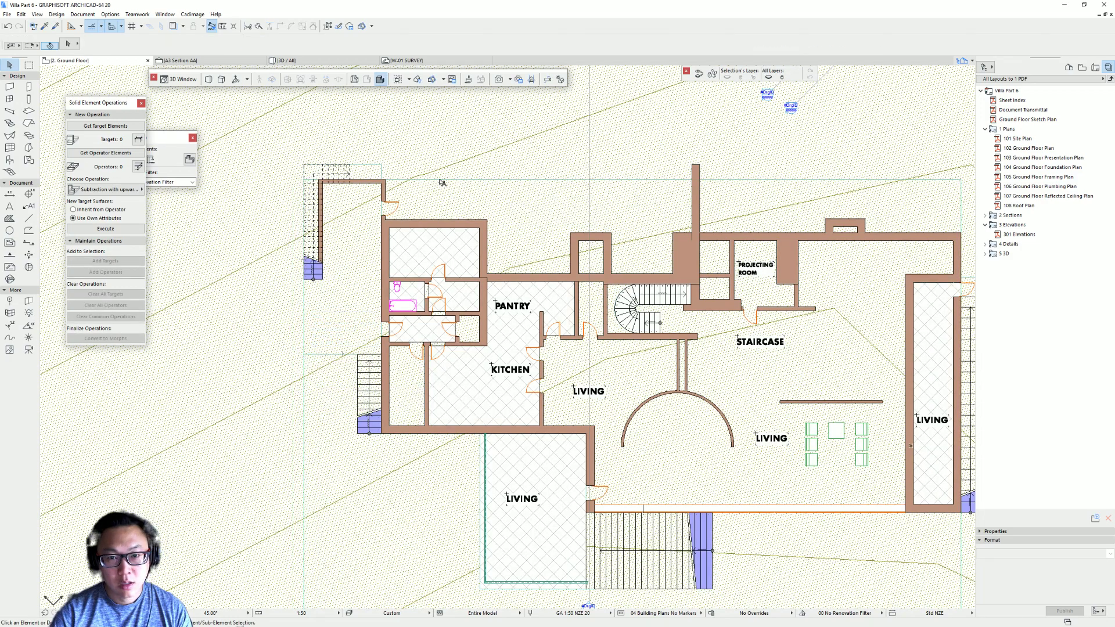
left_click(442, 183)
left_click(441, 181)
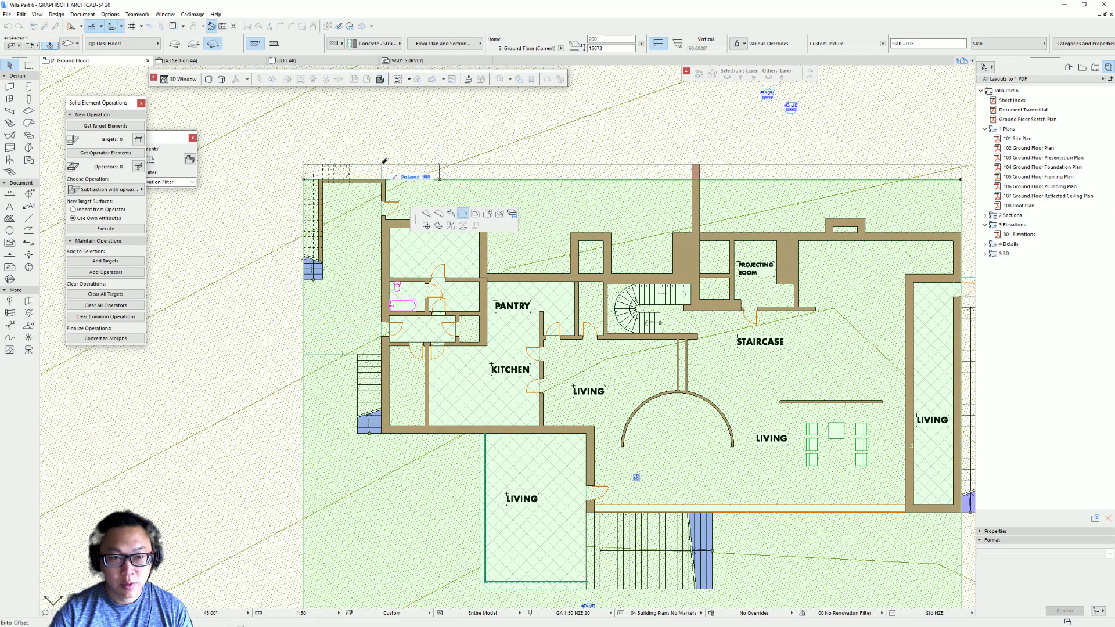
left_click(383, 161)
key("Escape")
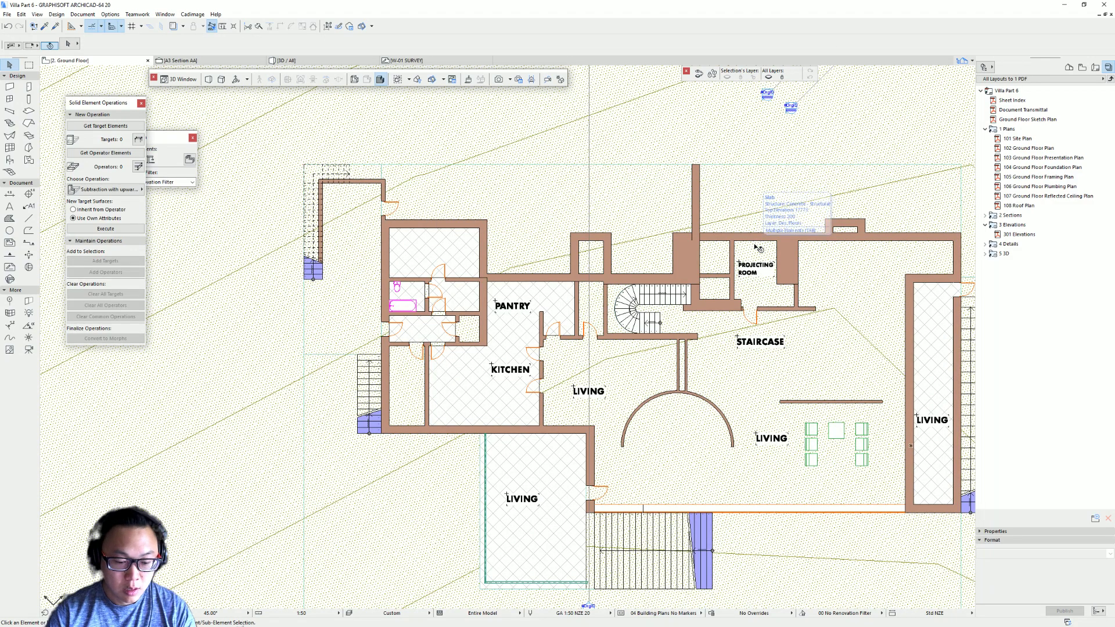
In the 3D view, offset the 200 mm ground slab's edge at the side stair outward well past the stair.
key("F3")
key("ctrl+a")
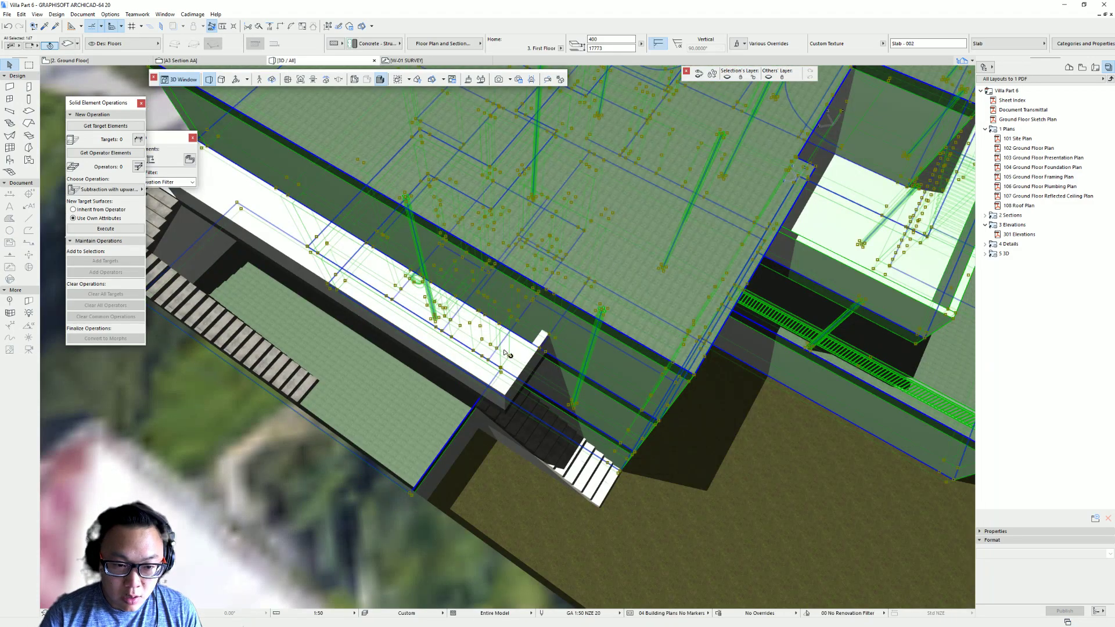
scroll(535, 378, "down", 5)
middle_click_drag(534, 377, 635, 360, "shift")
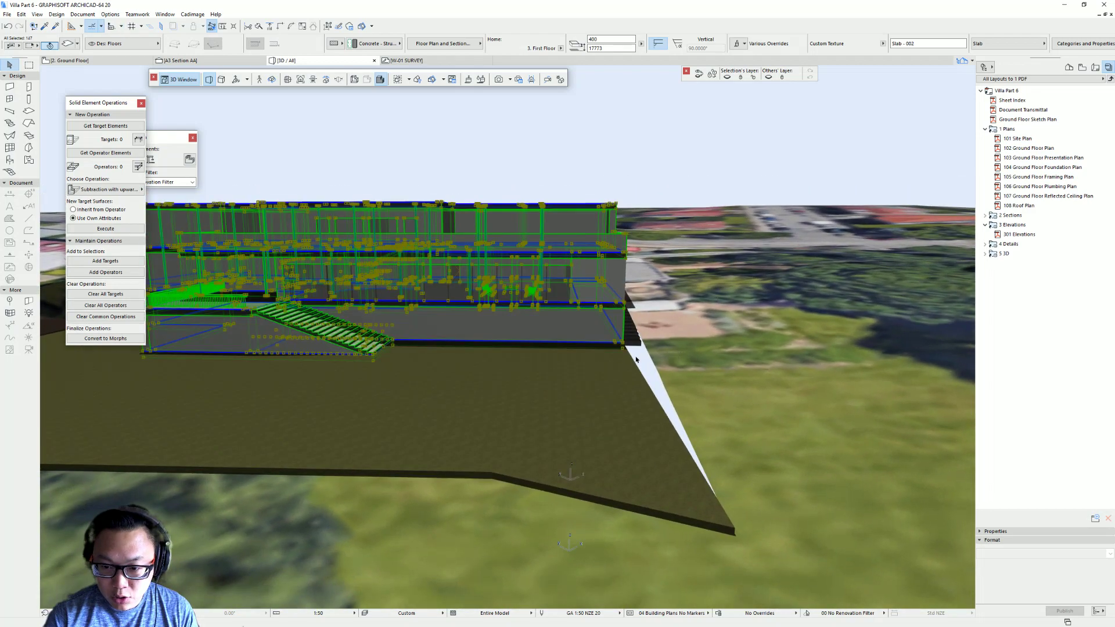
left_click(635, 363)
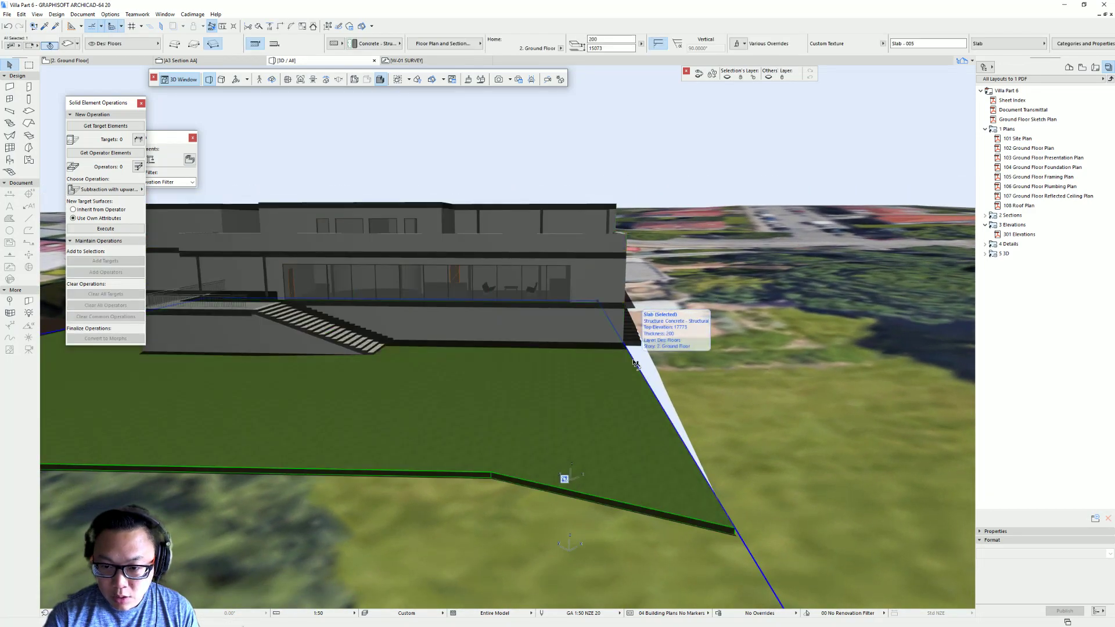
left_click(637, 348)
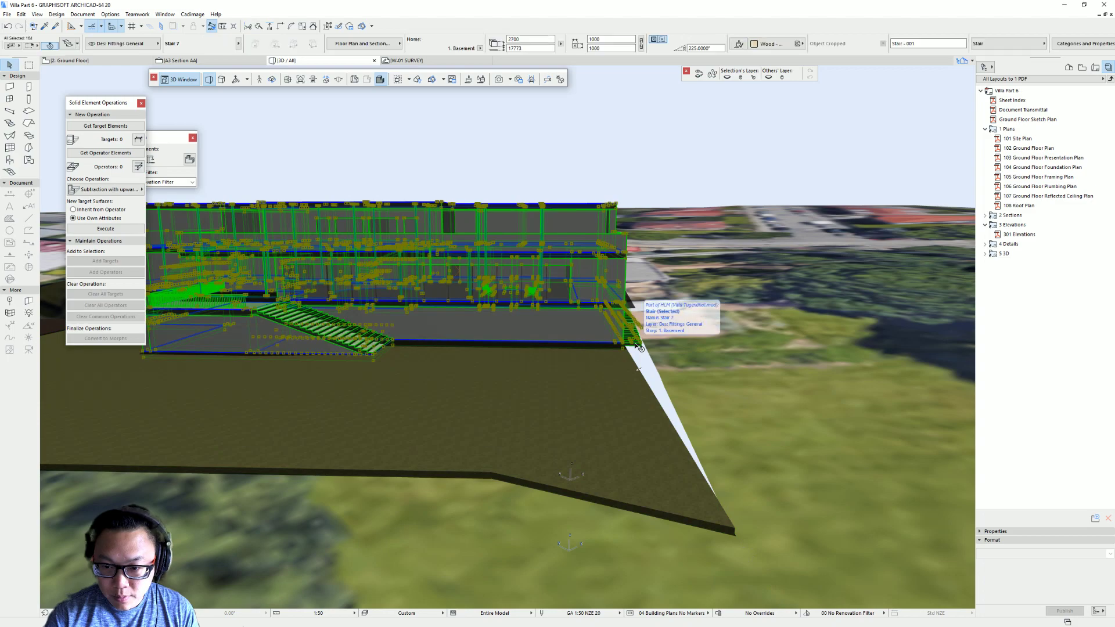
key("Escape")
middle_click_drag(637, 339, 626, 362, "shift")
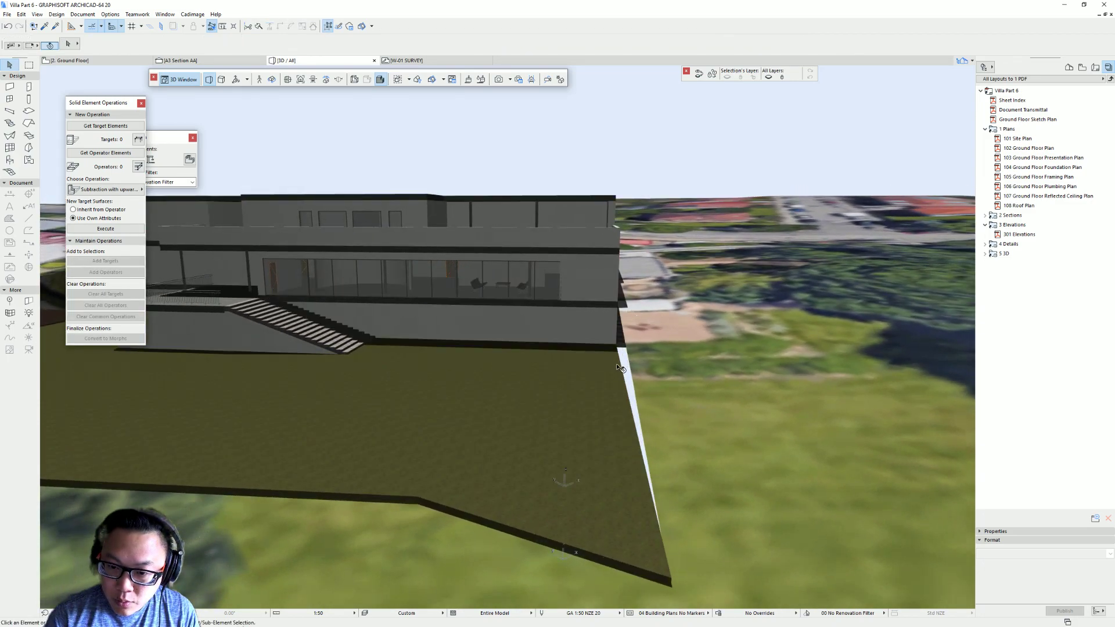
left_click(620, 364)
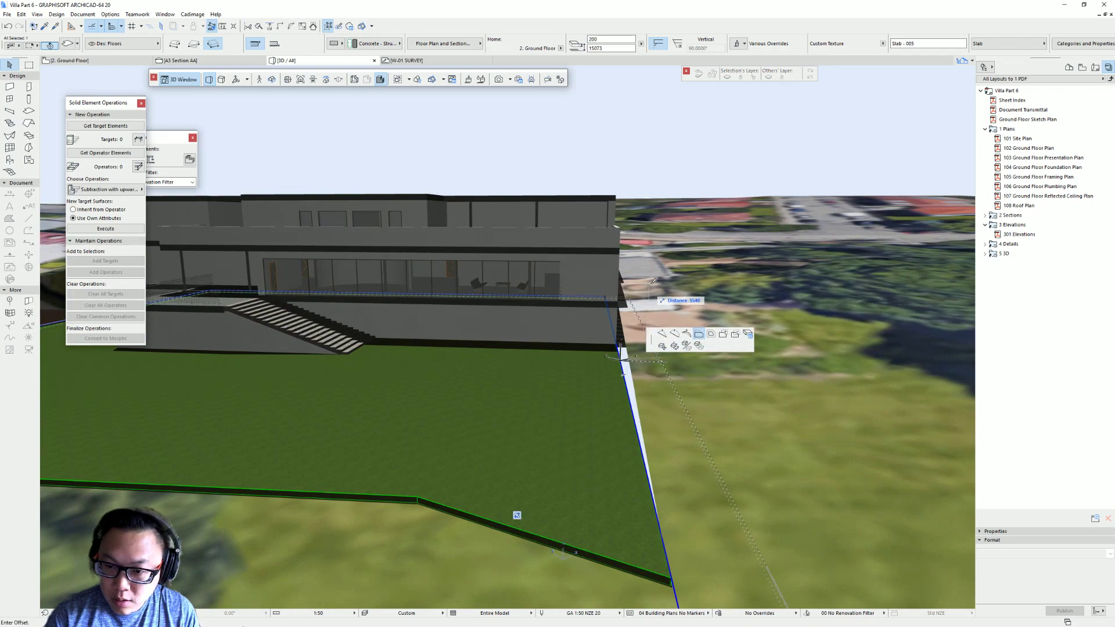
left_click(698, 323)
left_click(714, 272)
Insert a node in the ground slab's edge at the building corner and offset the outer segment inward to the house's wall corner.
middle_click_drag(705, 304, 791, 351, "shift")
middle_click_drag(619, 304, 603, 339, "shift")
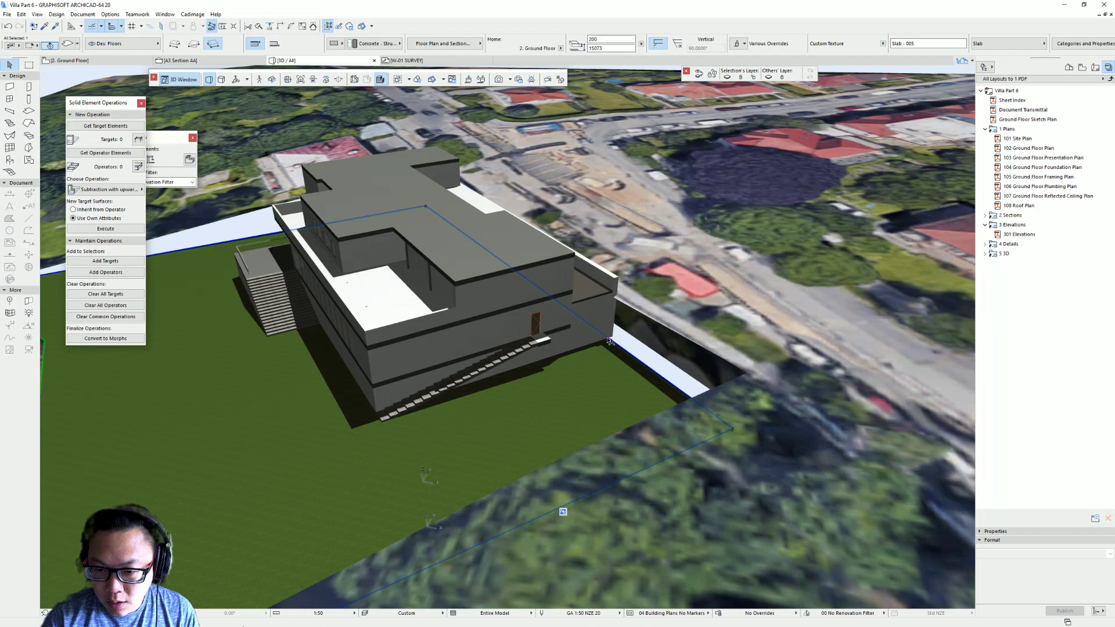
left_click(624, 354)
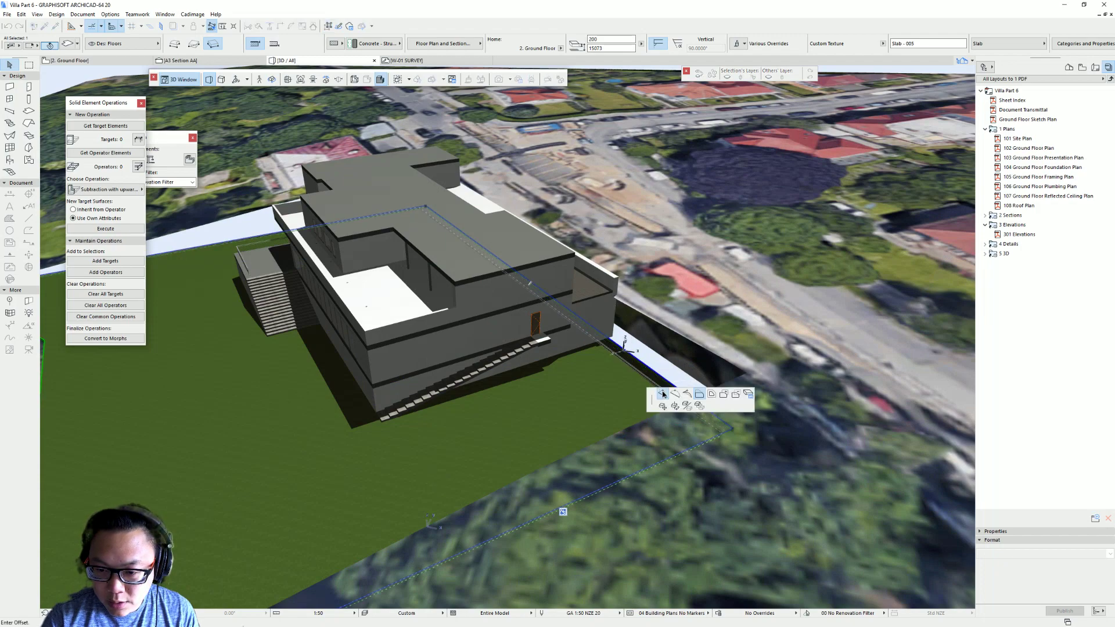
left_click(632, 349)
left_click(633, 356)
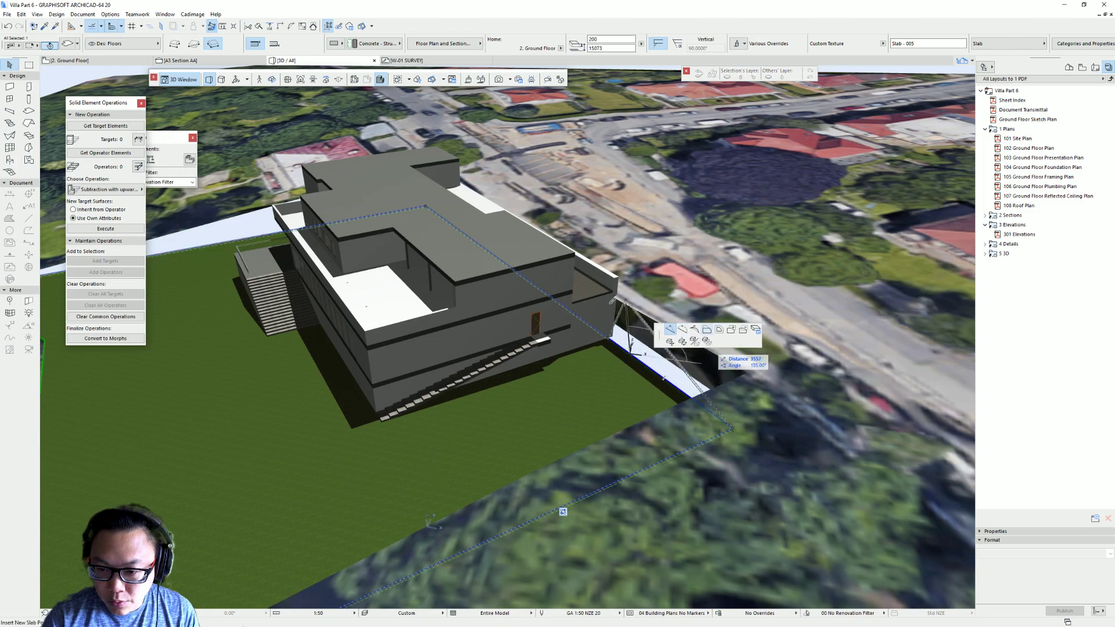
left_click(693, 330)
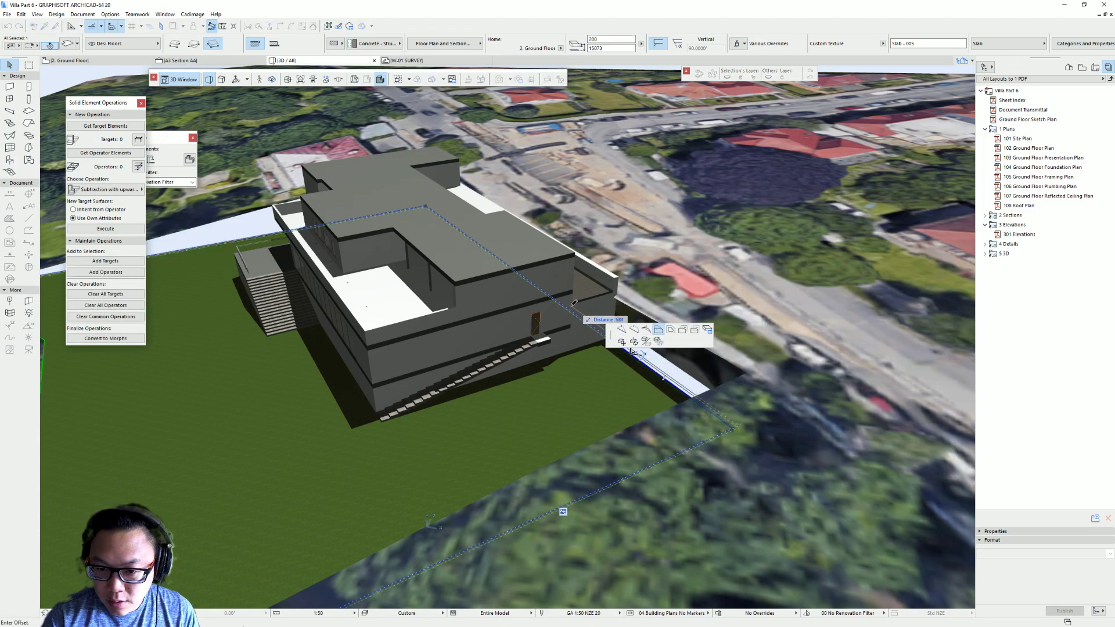
left_click(574, 301)
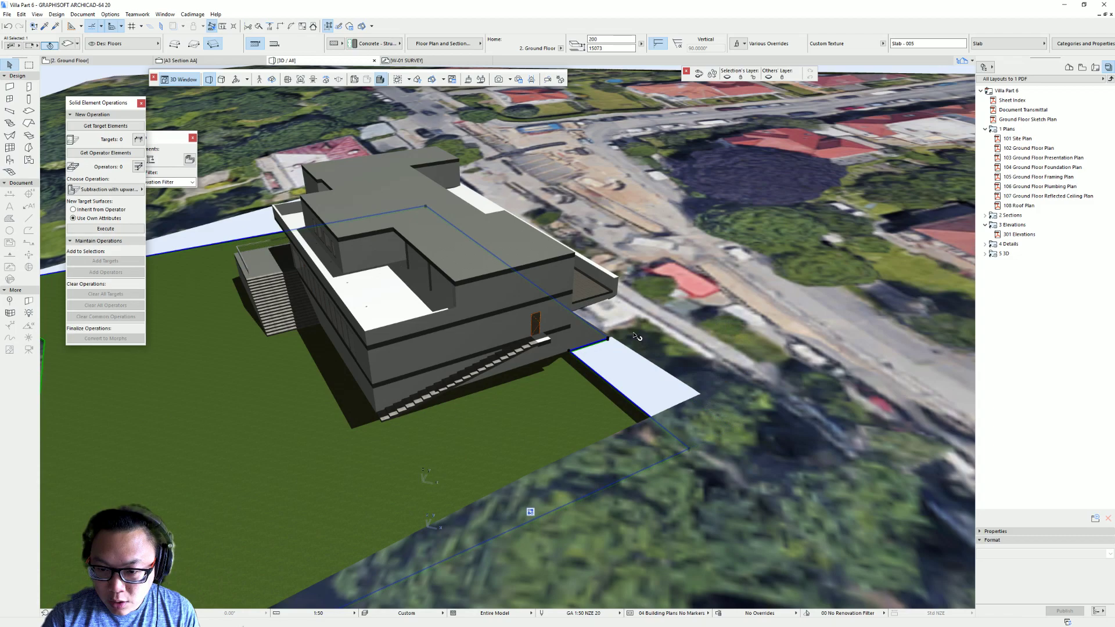
Examine the slab notch beside the terrace, and switch to the browser's Google Maps street-level view of Villa Tugendhat for reference.
scroll(636, 336, "up", 5)
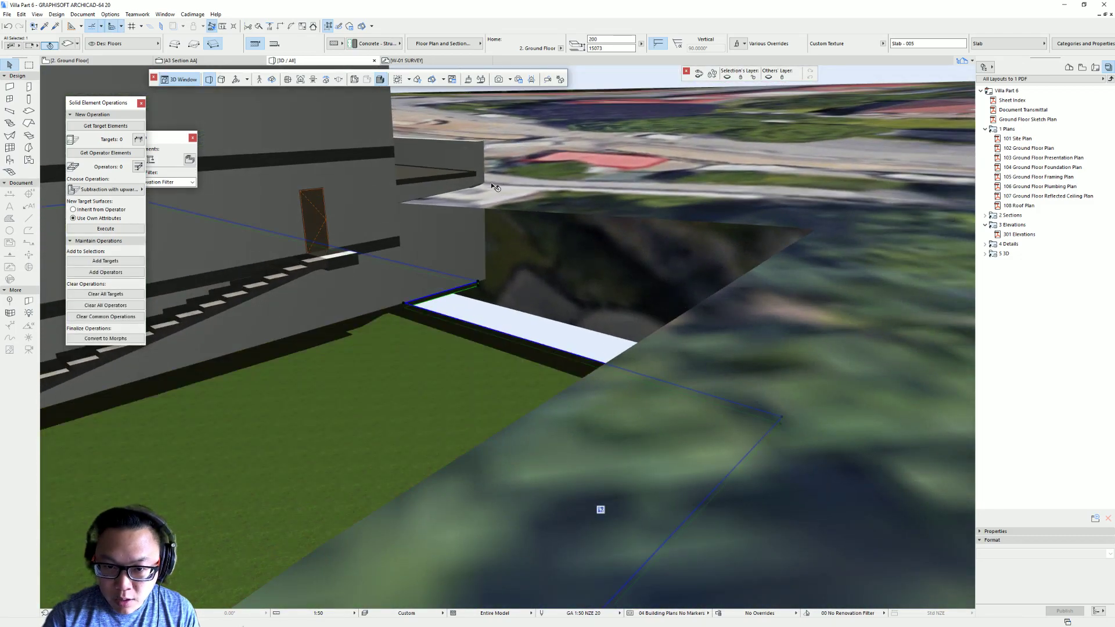
key("alt+Tab")
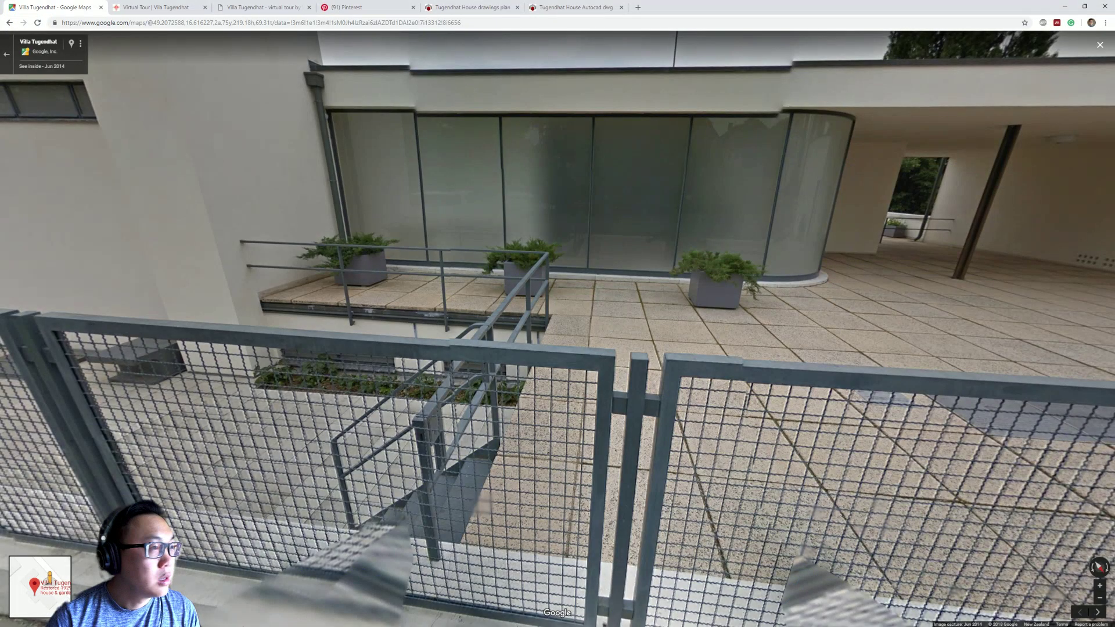
Examine the real villa's street fence, side wall and planted slope beside the garden door in the Google Maps street-level imagery.
left_click_drag(357, 292, 533, 248)
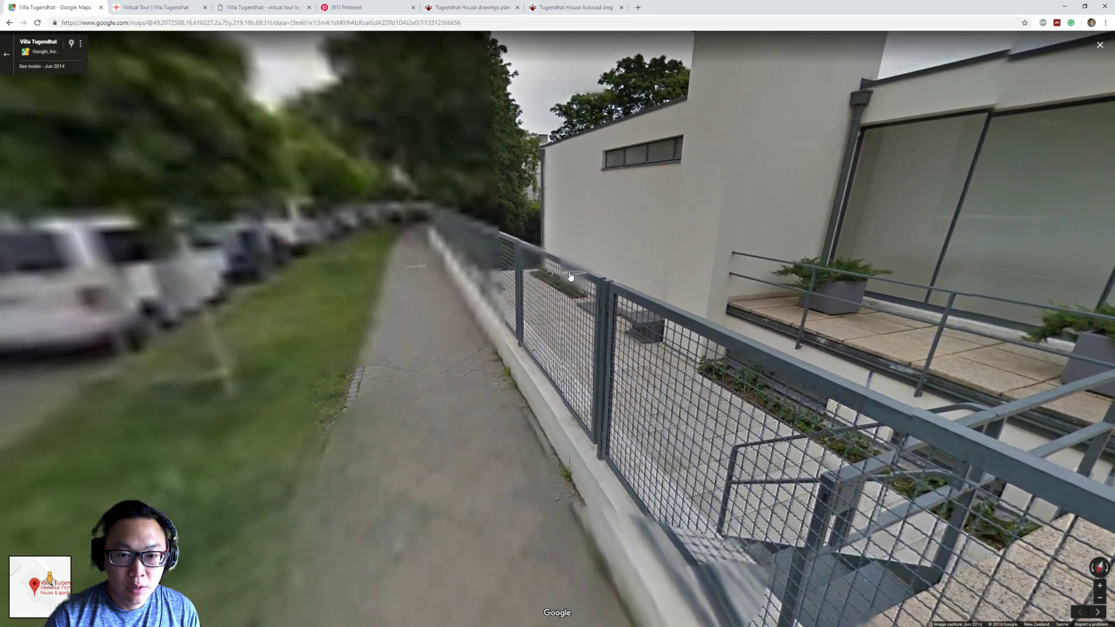
left_click(533, 277)
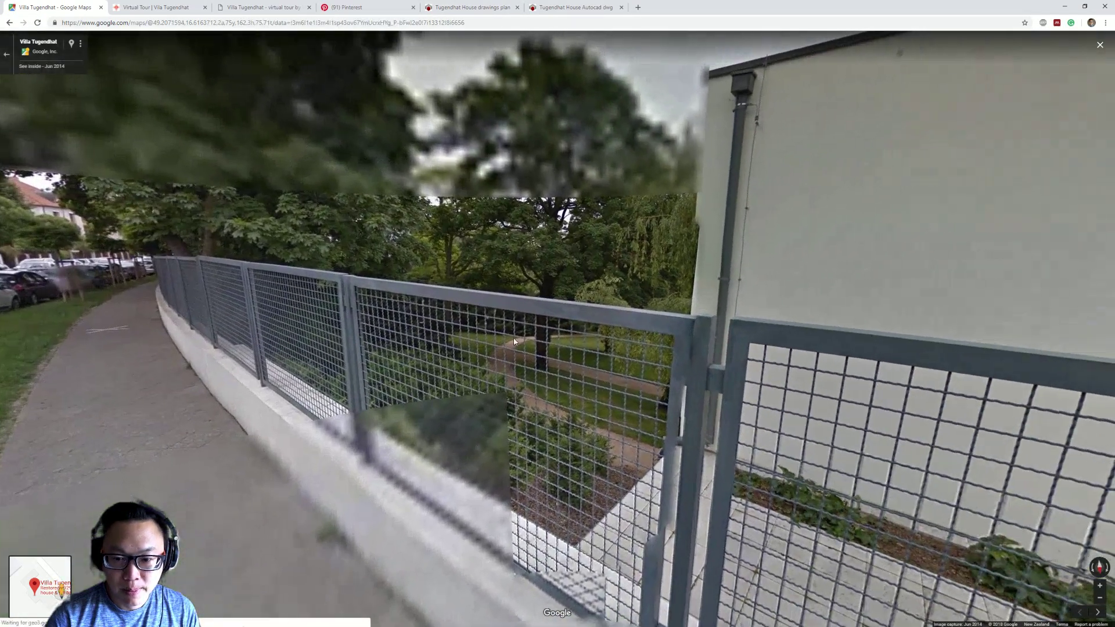
left_click(7, 54)
left_click_drag(1100, 613, 568, 253)
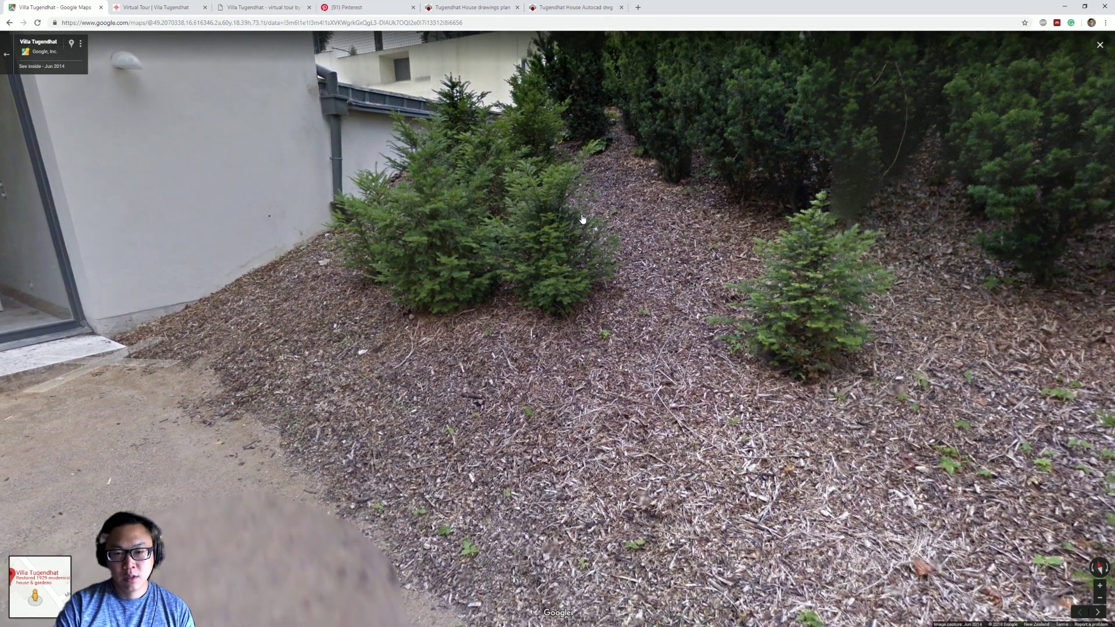
left_click(749, 251)
left_click(488, 331)
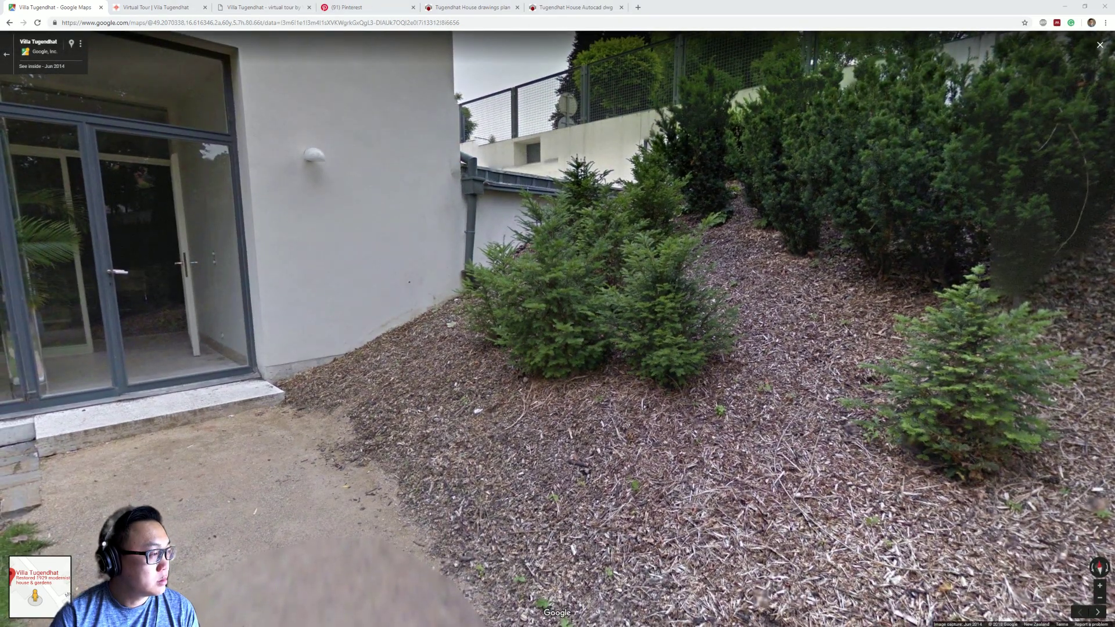
Switch back to Archicad and examine the ground slab's edges beside the side stair and along the garden against the terrain.
key("alt+Tab")
middle_click_drag(720, 348, 933, 410)
middle_click_drag(488, 264, 612, 328, "shift")
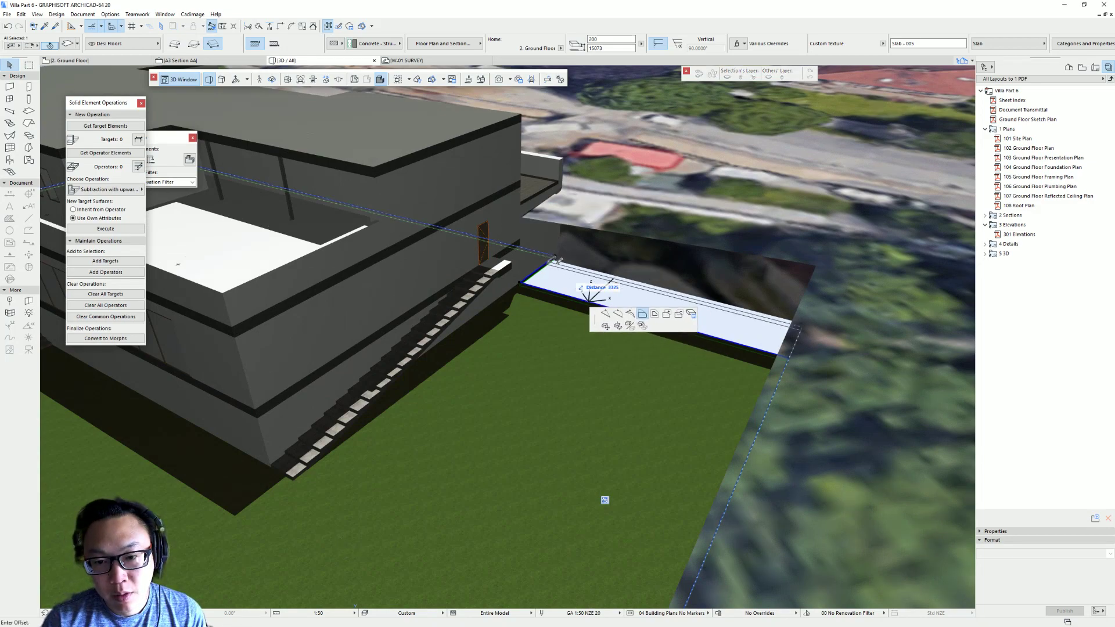
middle_click_drag(677, 257, 734, 283, "shift")
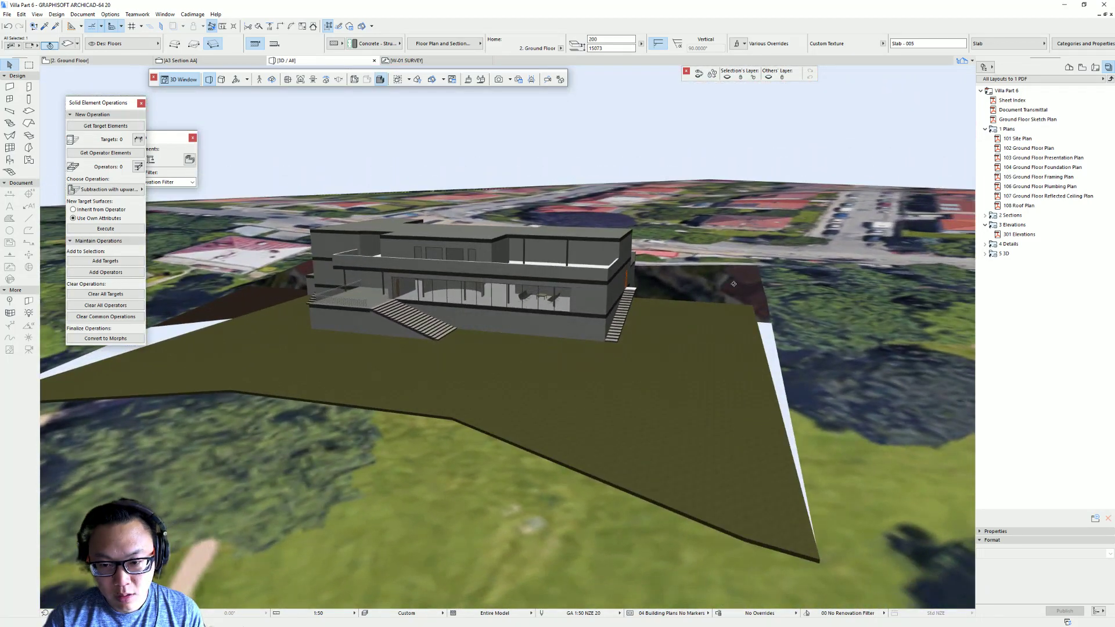
middle_click_drag(590, 319, 617, 308, "shift")
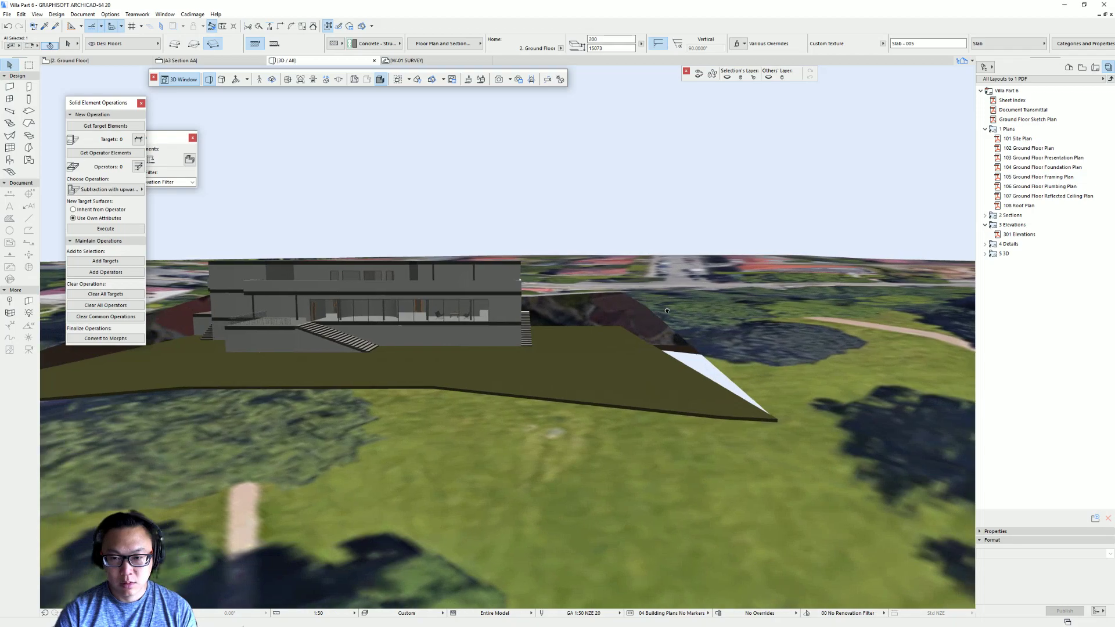
mouse_move(665, 312)
middle_mouse_down("shift")
mouse_move(547, 253)
mouse_move(685, 315)
middle_mouse_up("shift")
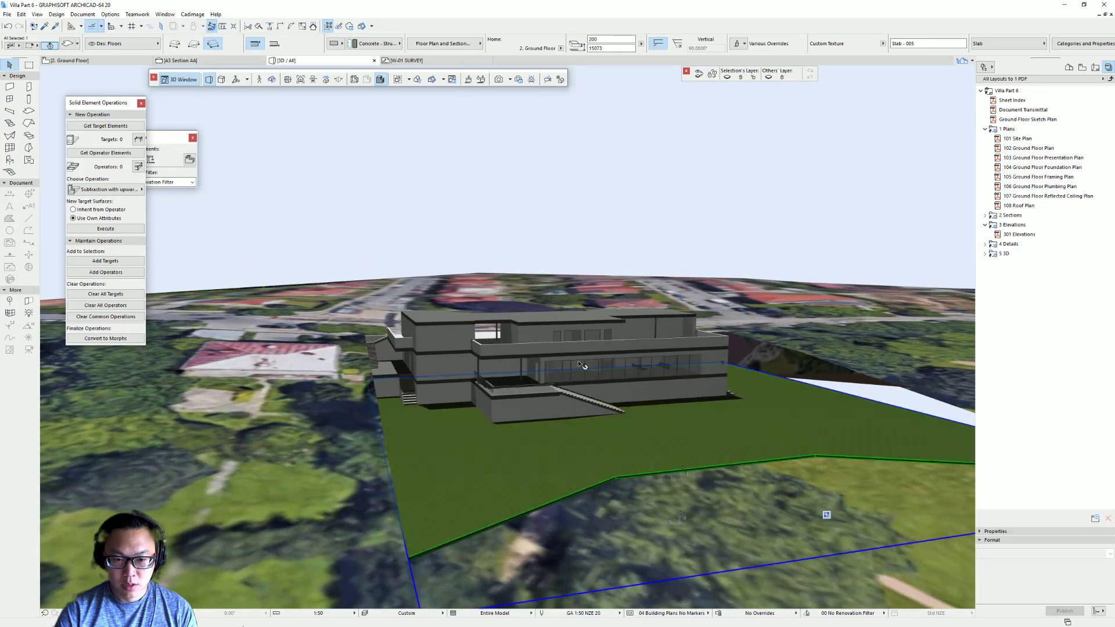
Examine how the villa sits in the terrain from the street side, the side-door stair and the garden front.
middle_click_drag(663, 384, 701, 375, "shift")
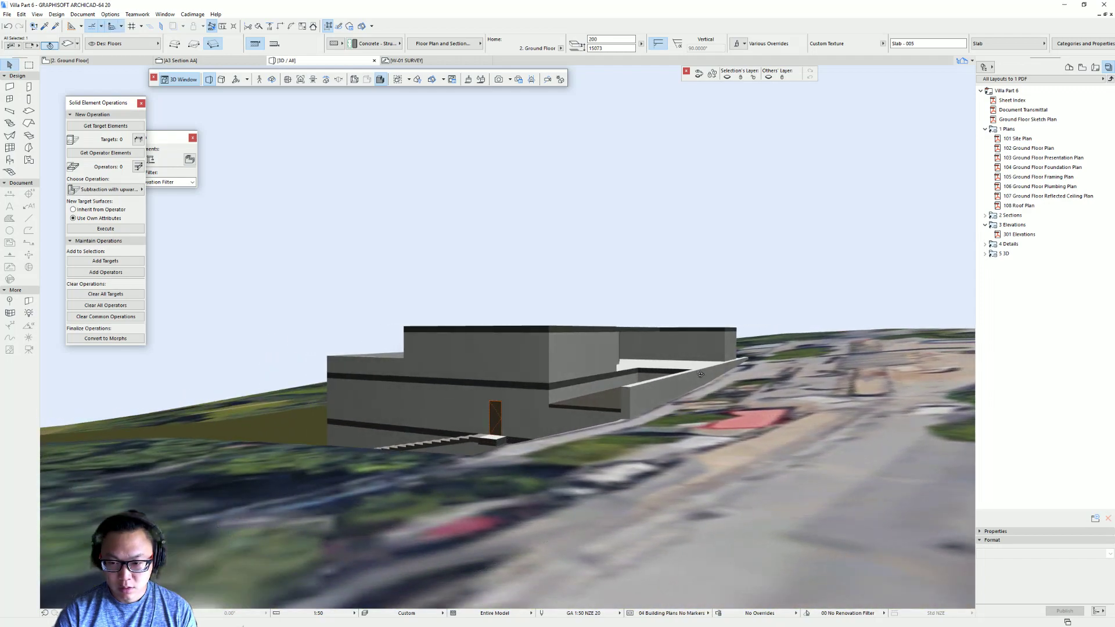
middle_click_drag(684, 412, 797, 355, "shift")
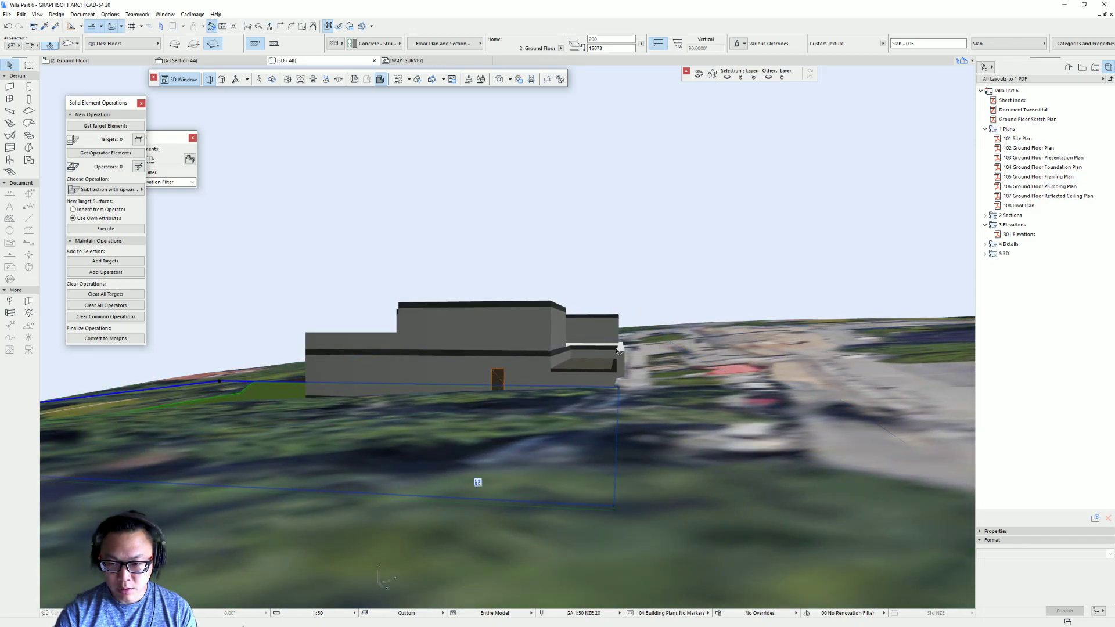
middle_click_drag(685, 360, 423, 443, "shift")
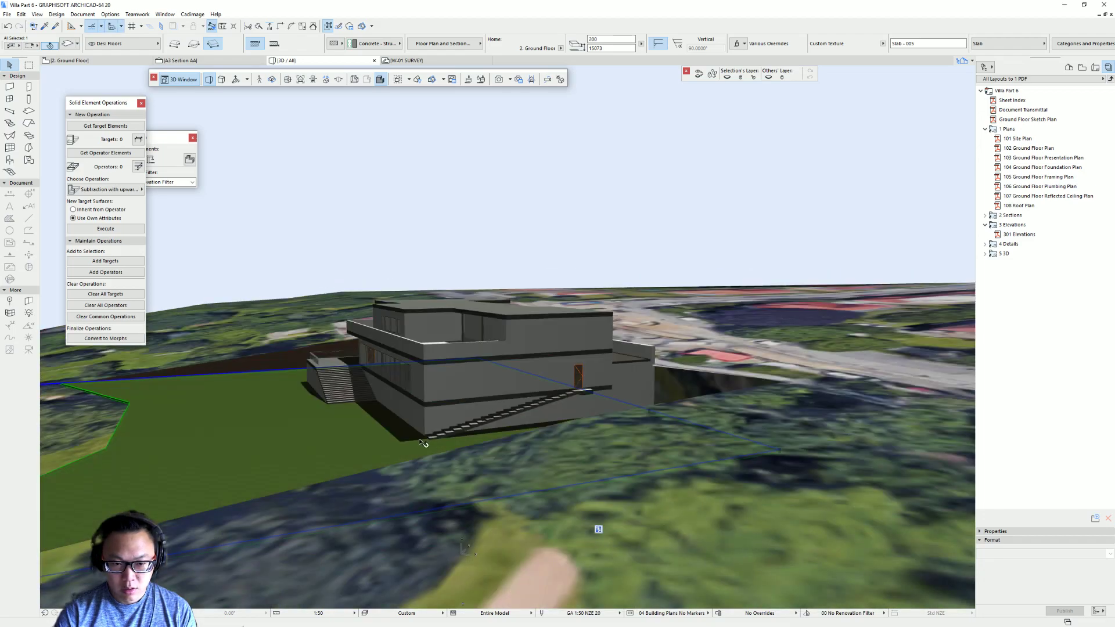
middle_click_drag(569, 422, 443, 441, "shift")
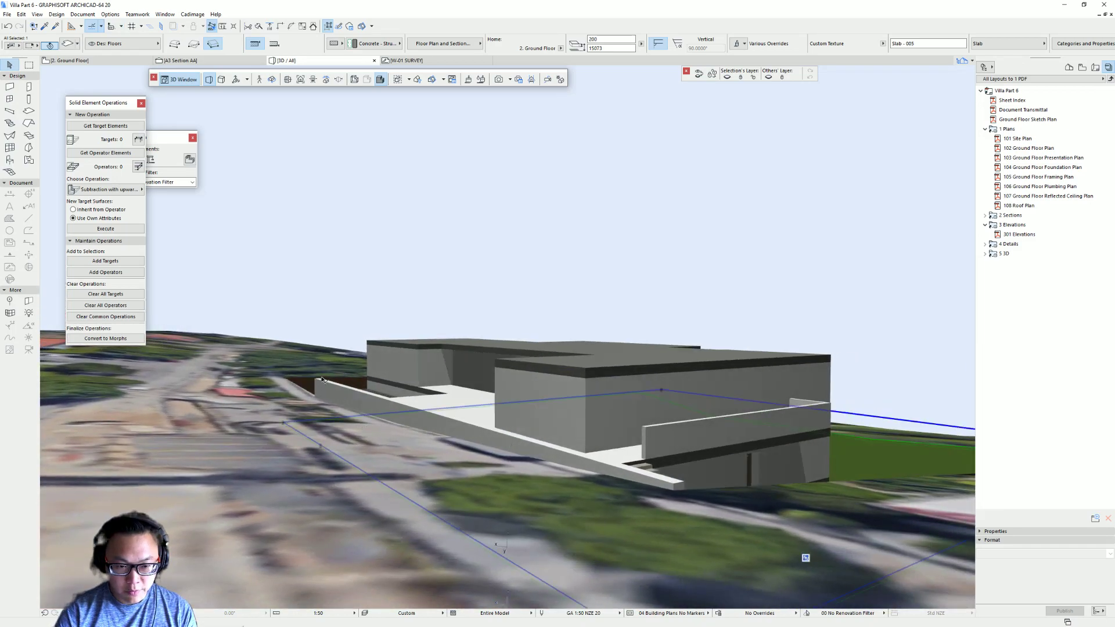
middle_click_drag(318, 392, 870, 331, "shift")
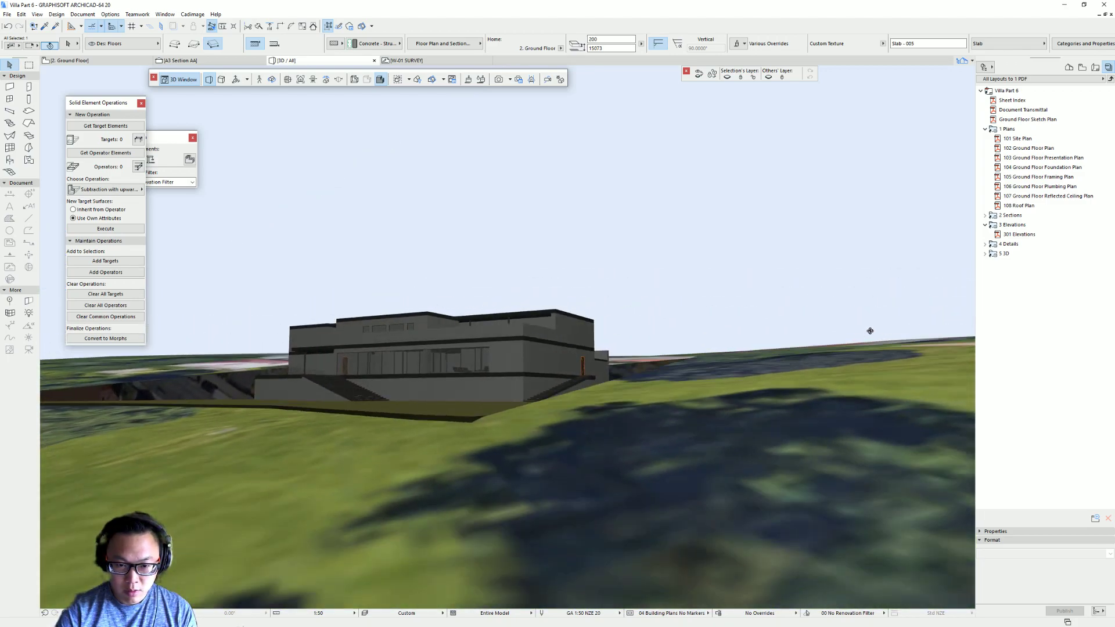
middle_click_drag(603, 356, 683, 388, "shift")
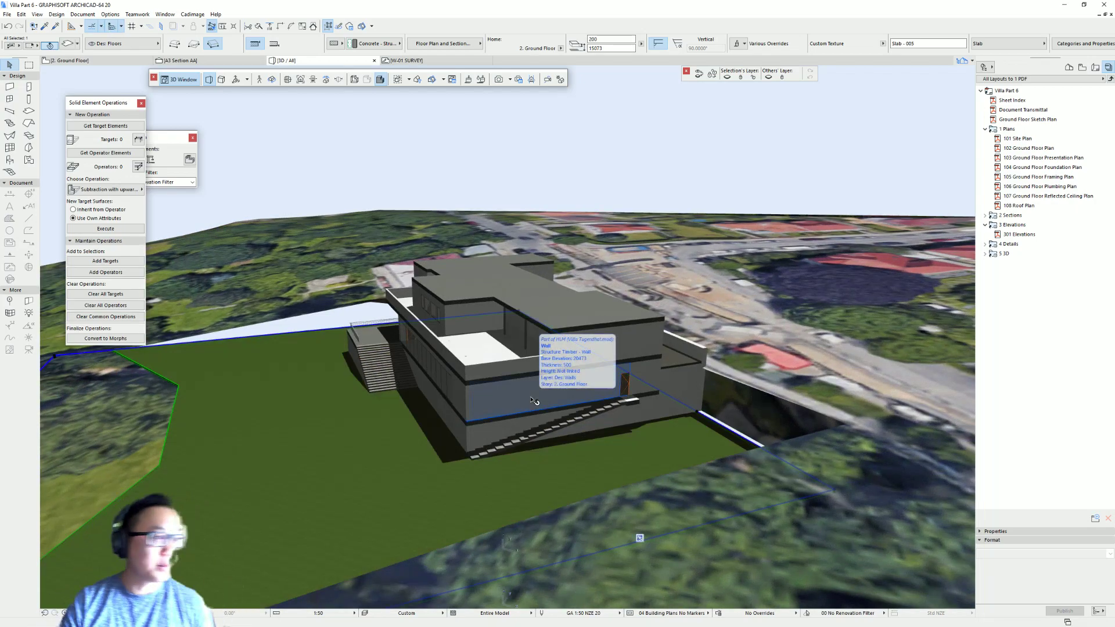
middle_click_drag(480, 359, 570, 358, "shift")
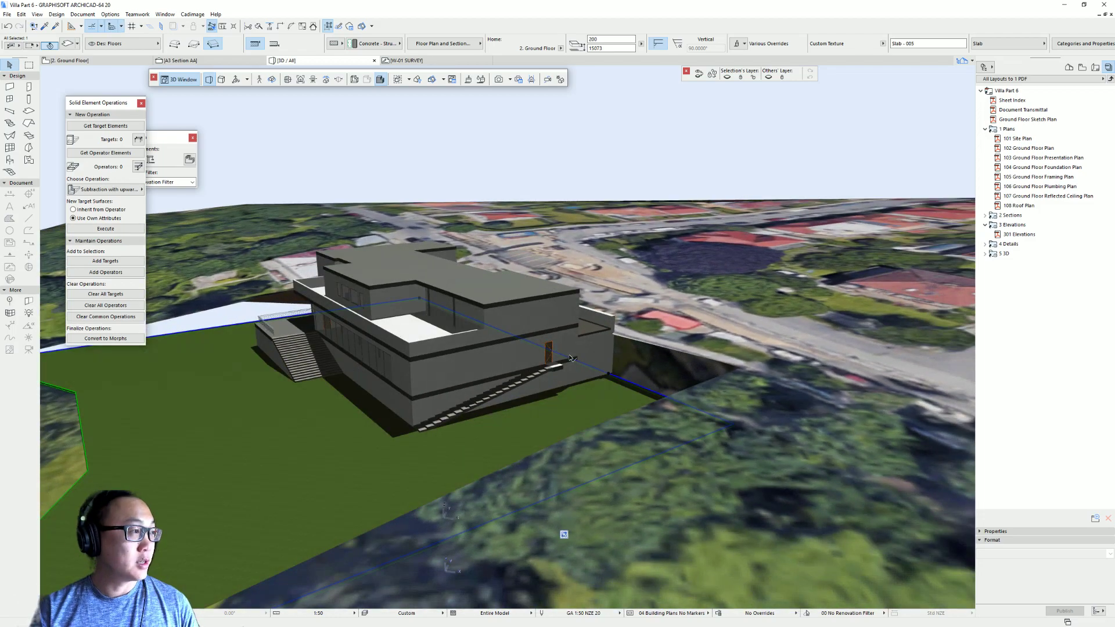
middle_click_drag(550, 401, 467, 351, "shift")
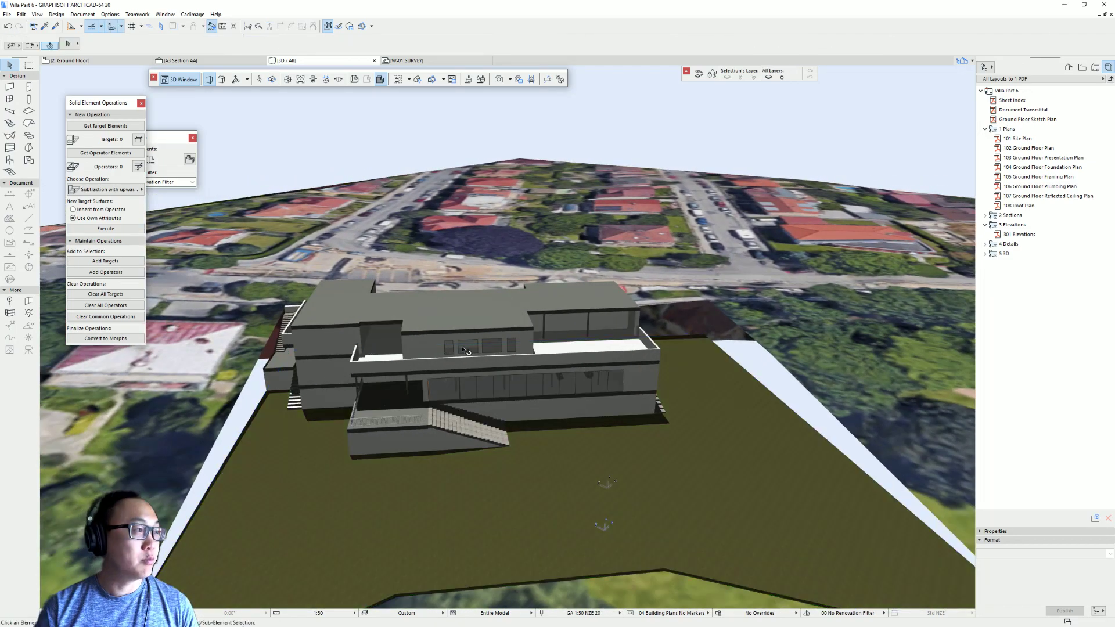